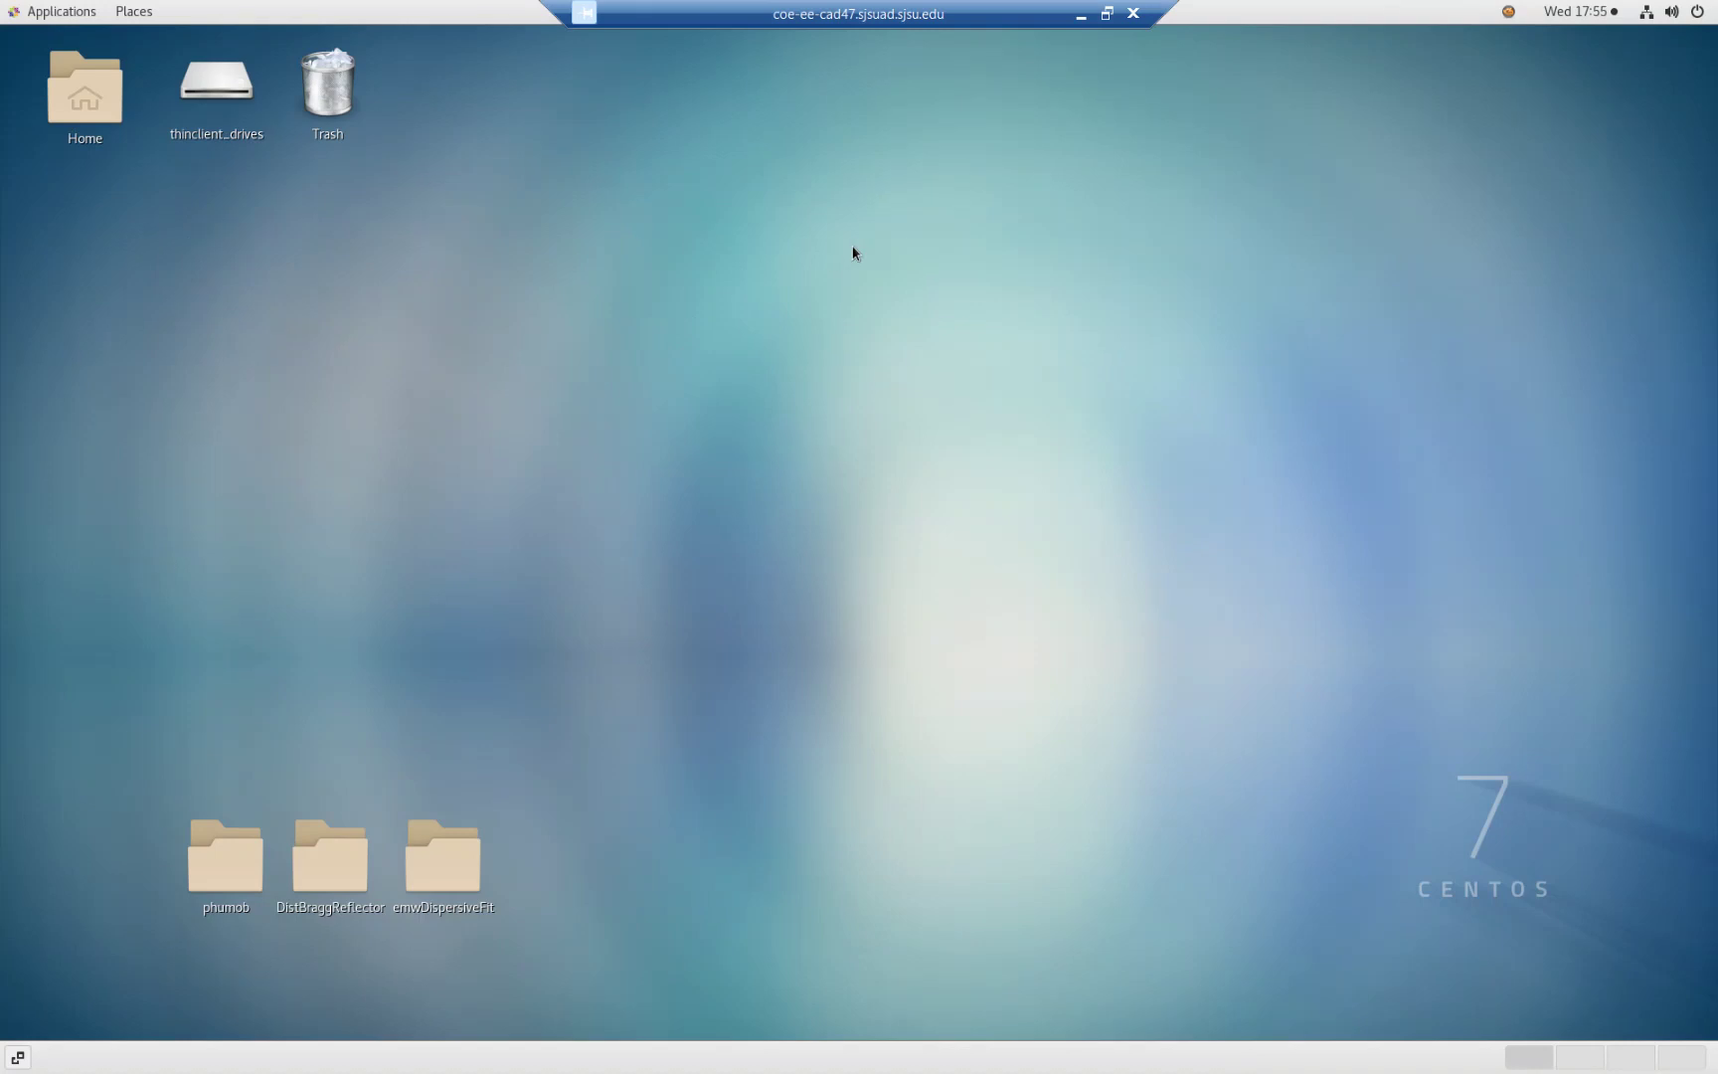
# Launch a new Terminal window from the GNOME Applications menu
pyautogui.click(52, 14)
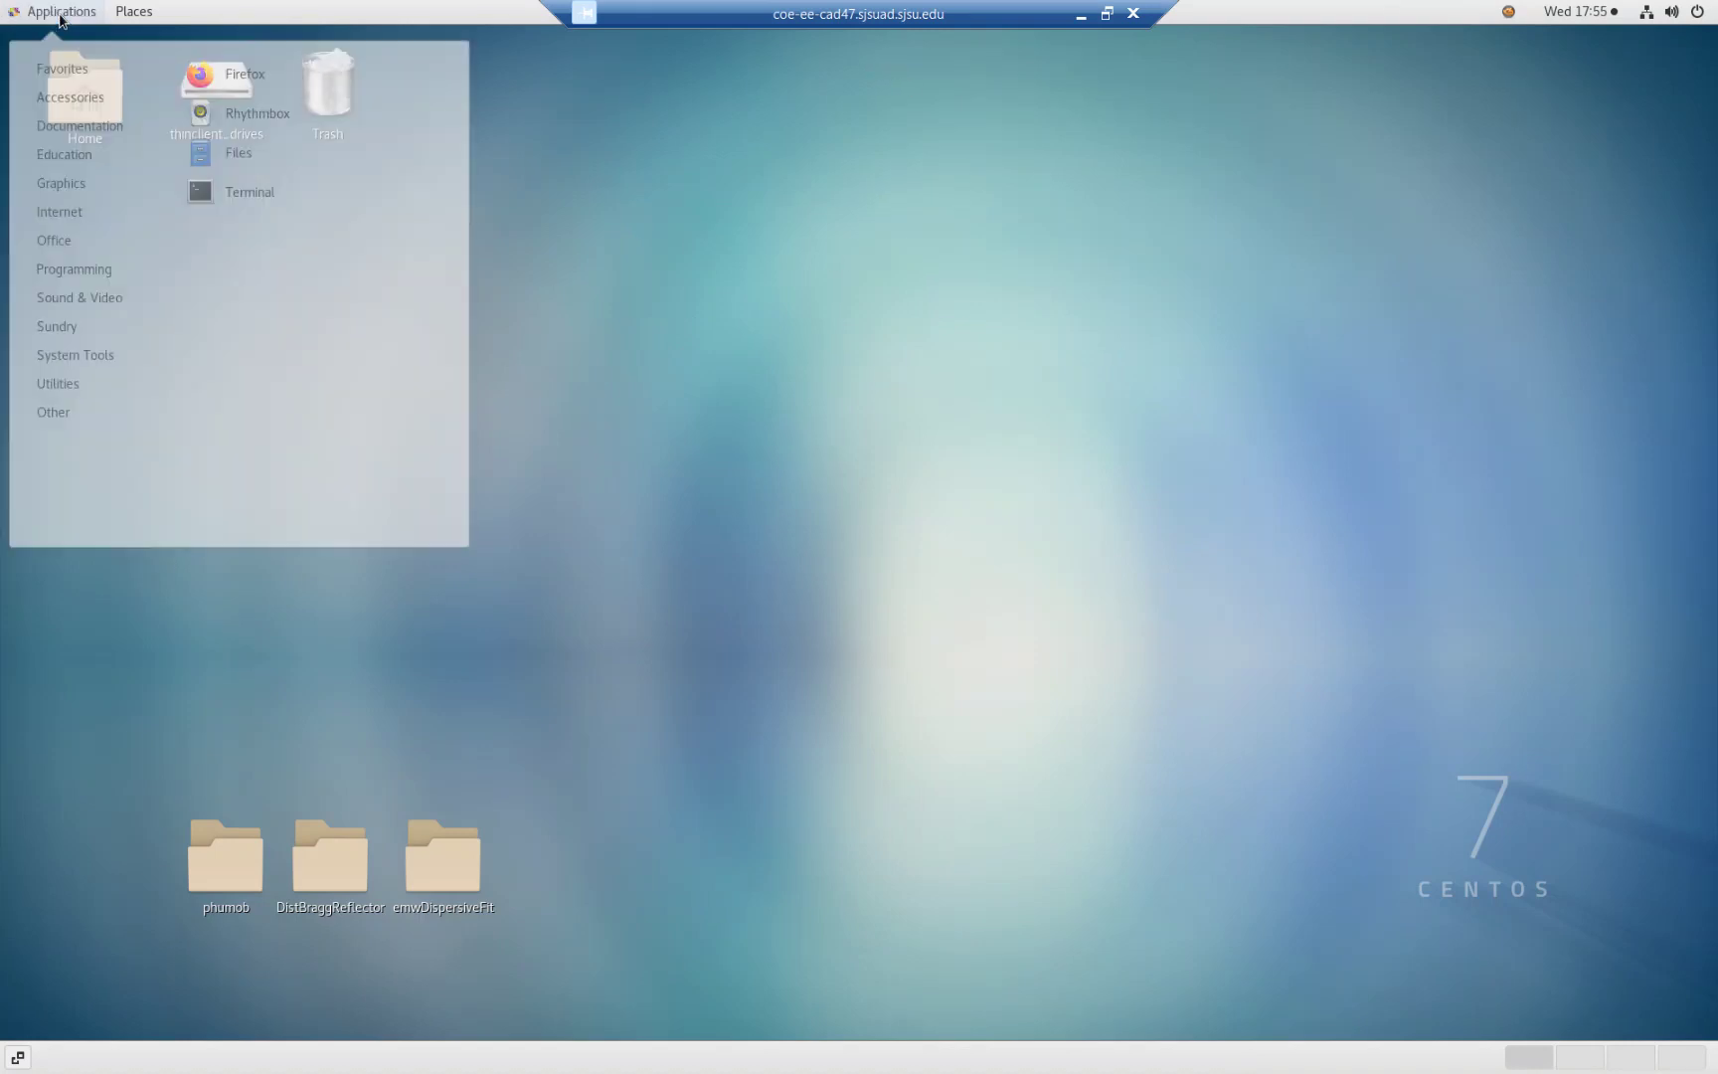
pyautogui.click(59, 14)
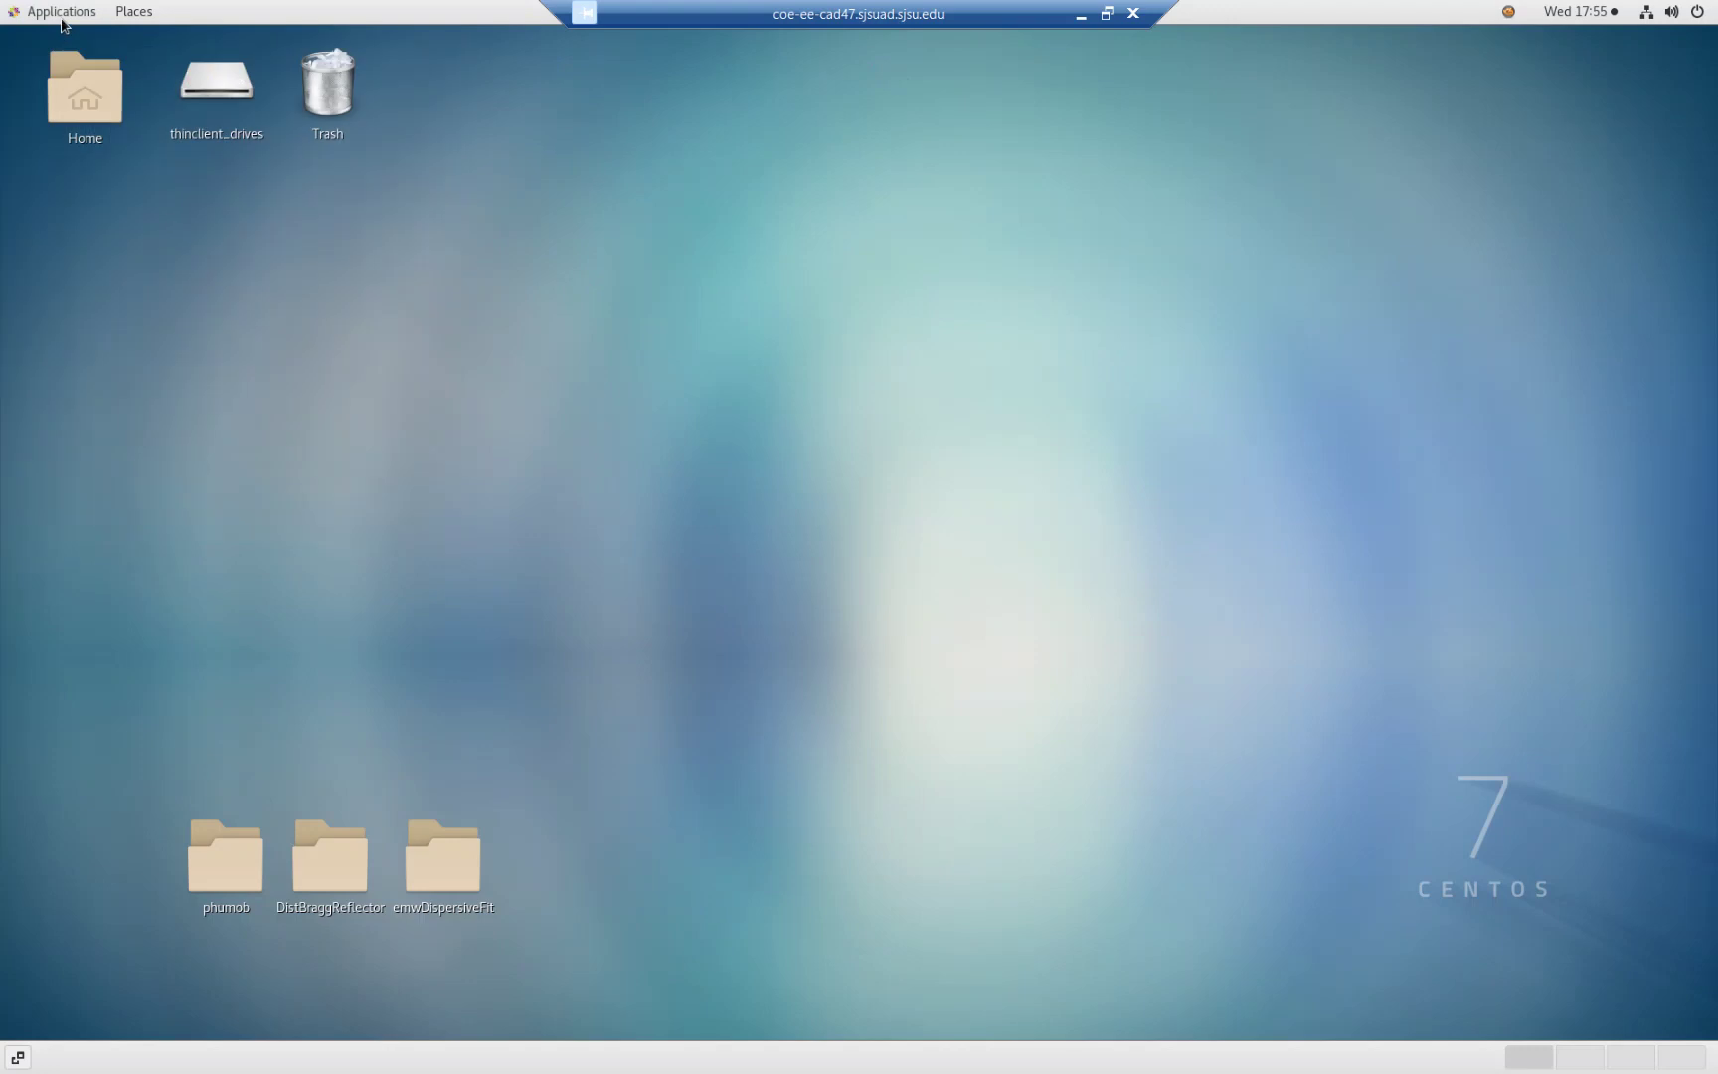
pyautogui.click(60, 12)
pyautogui.click(54, 16)
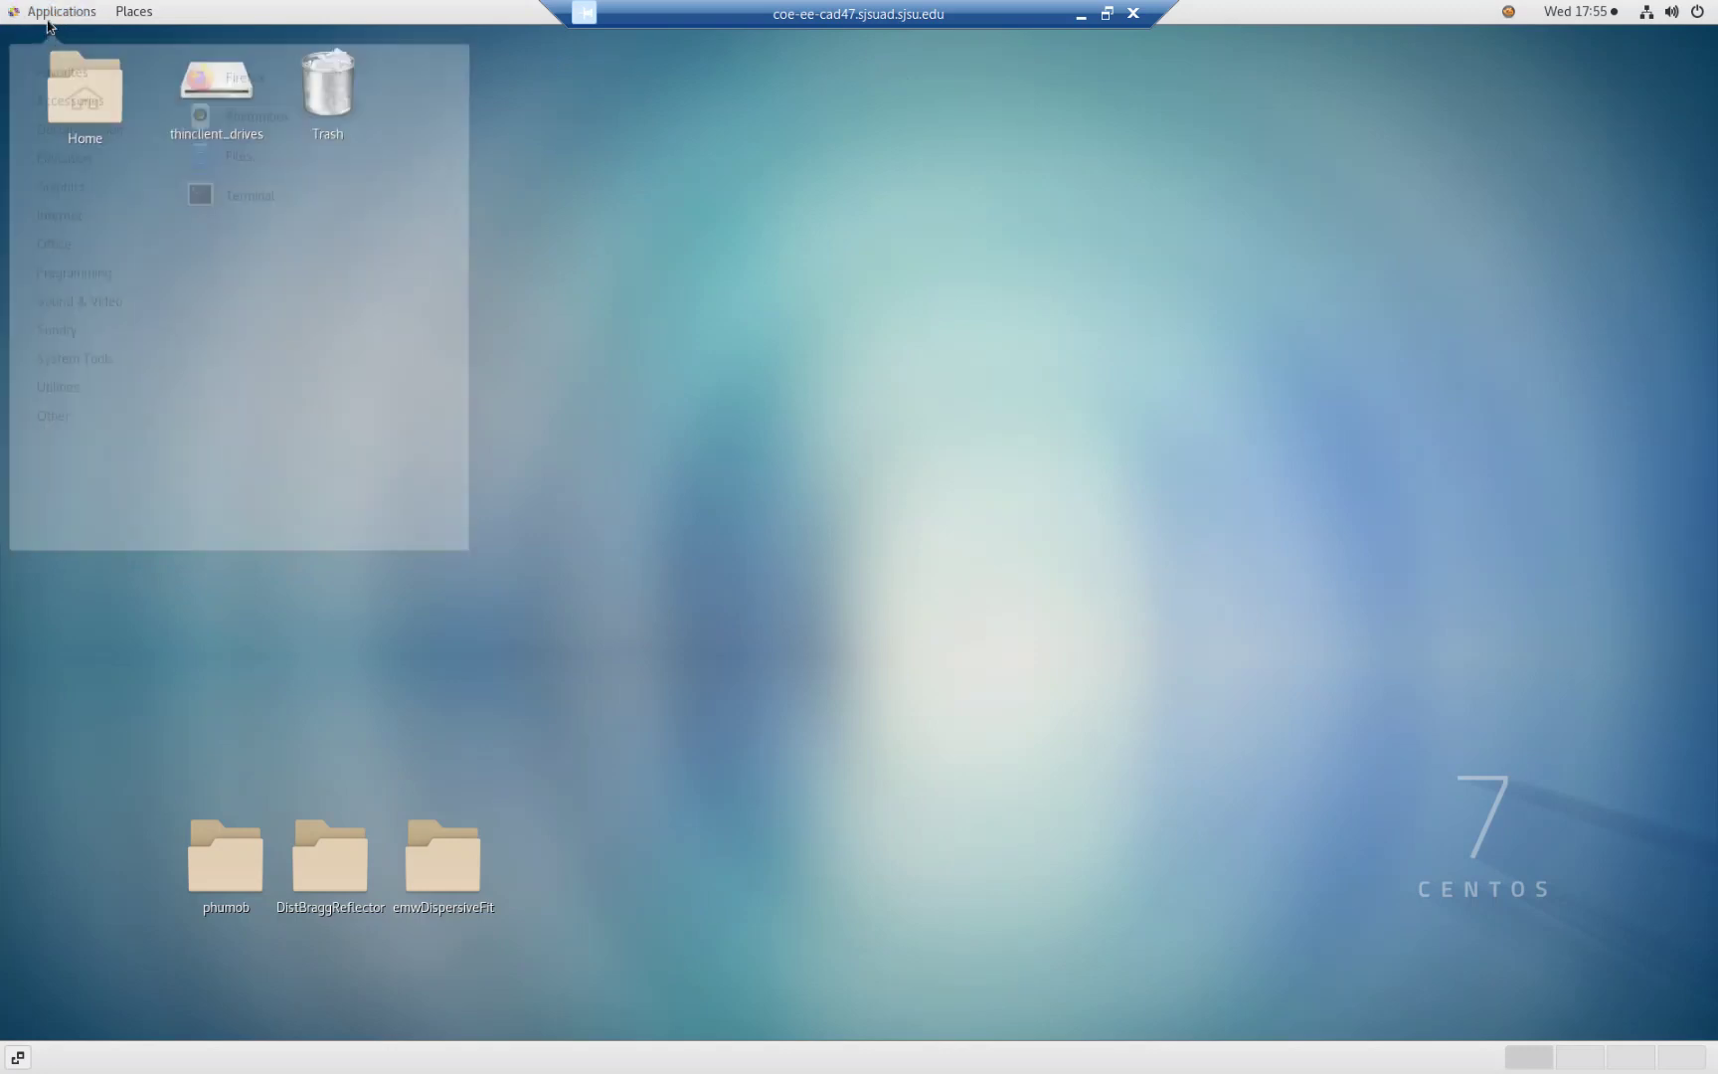
pyautogui.click(54, 14)
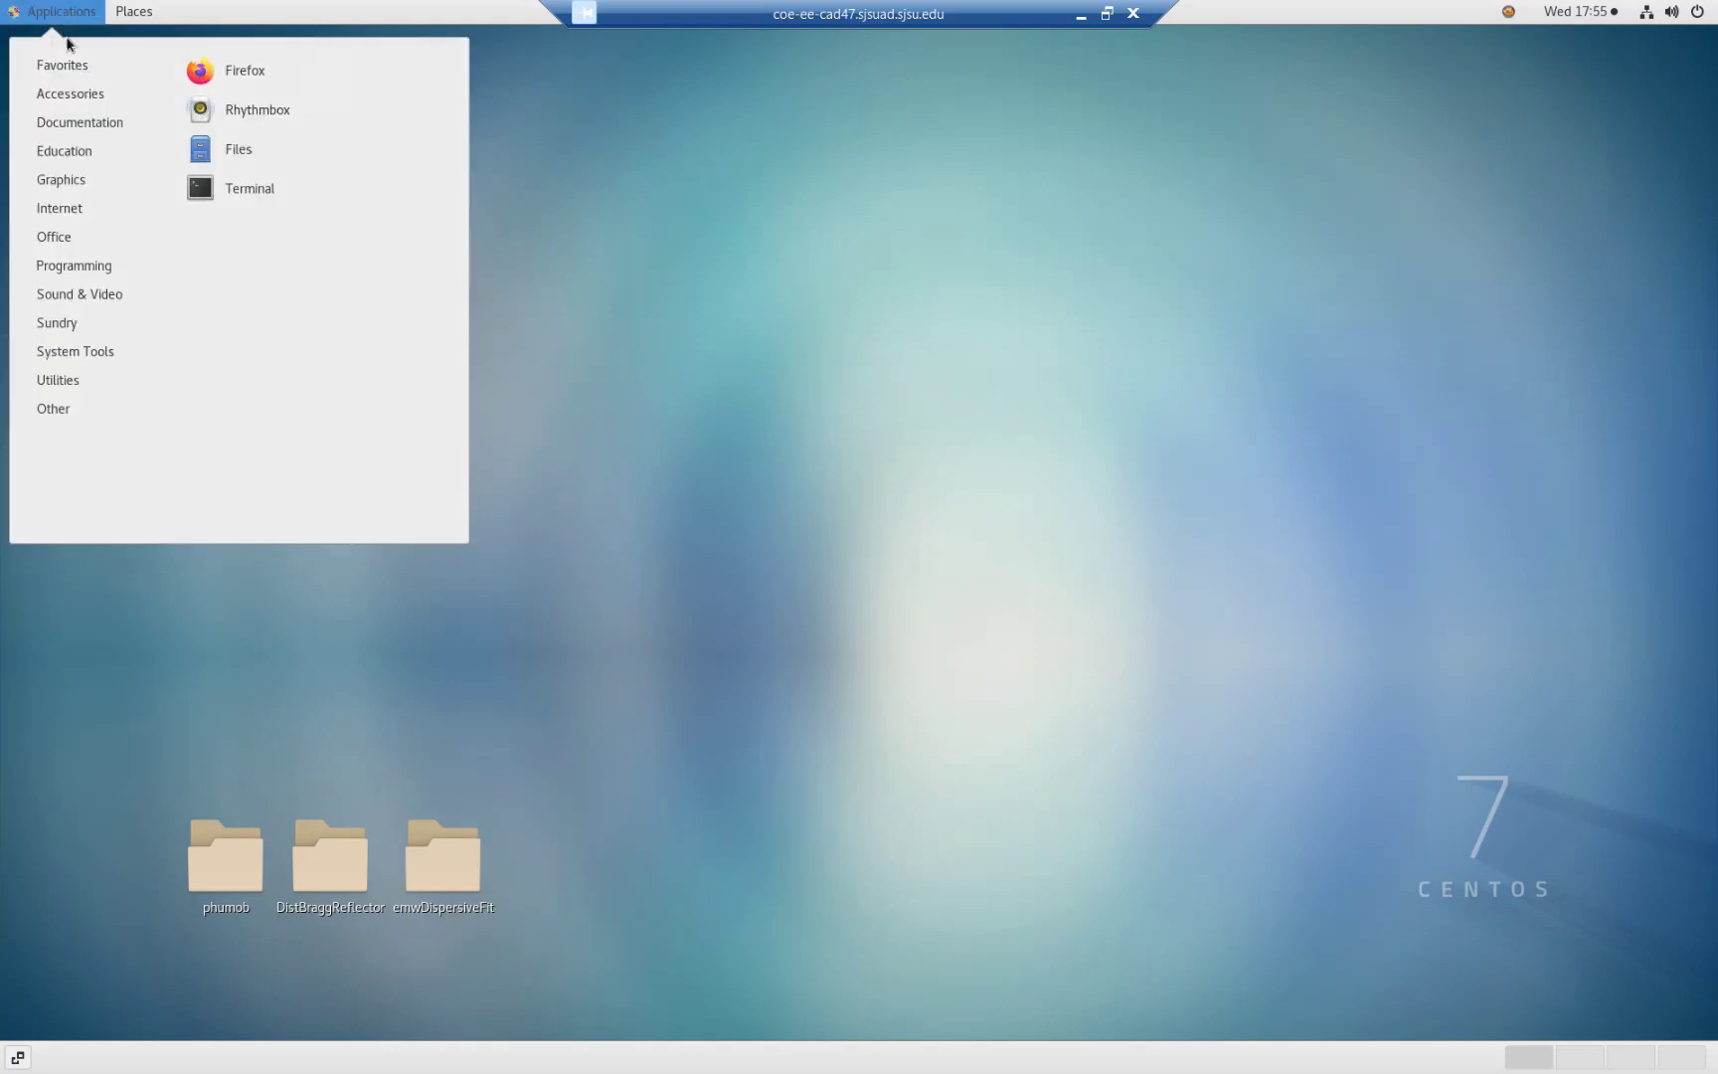
pyautogui.click(77, 62)
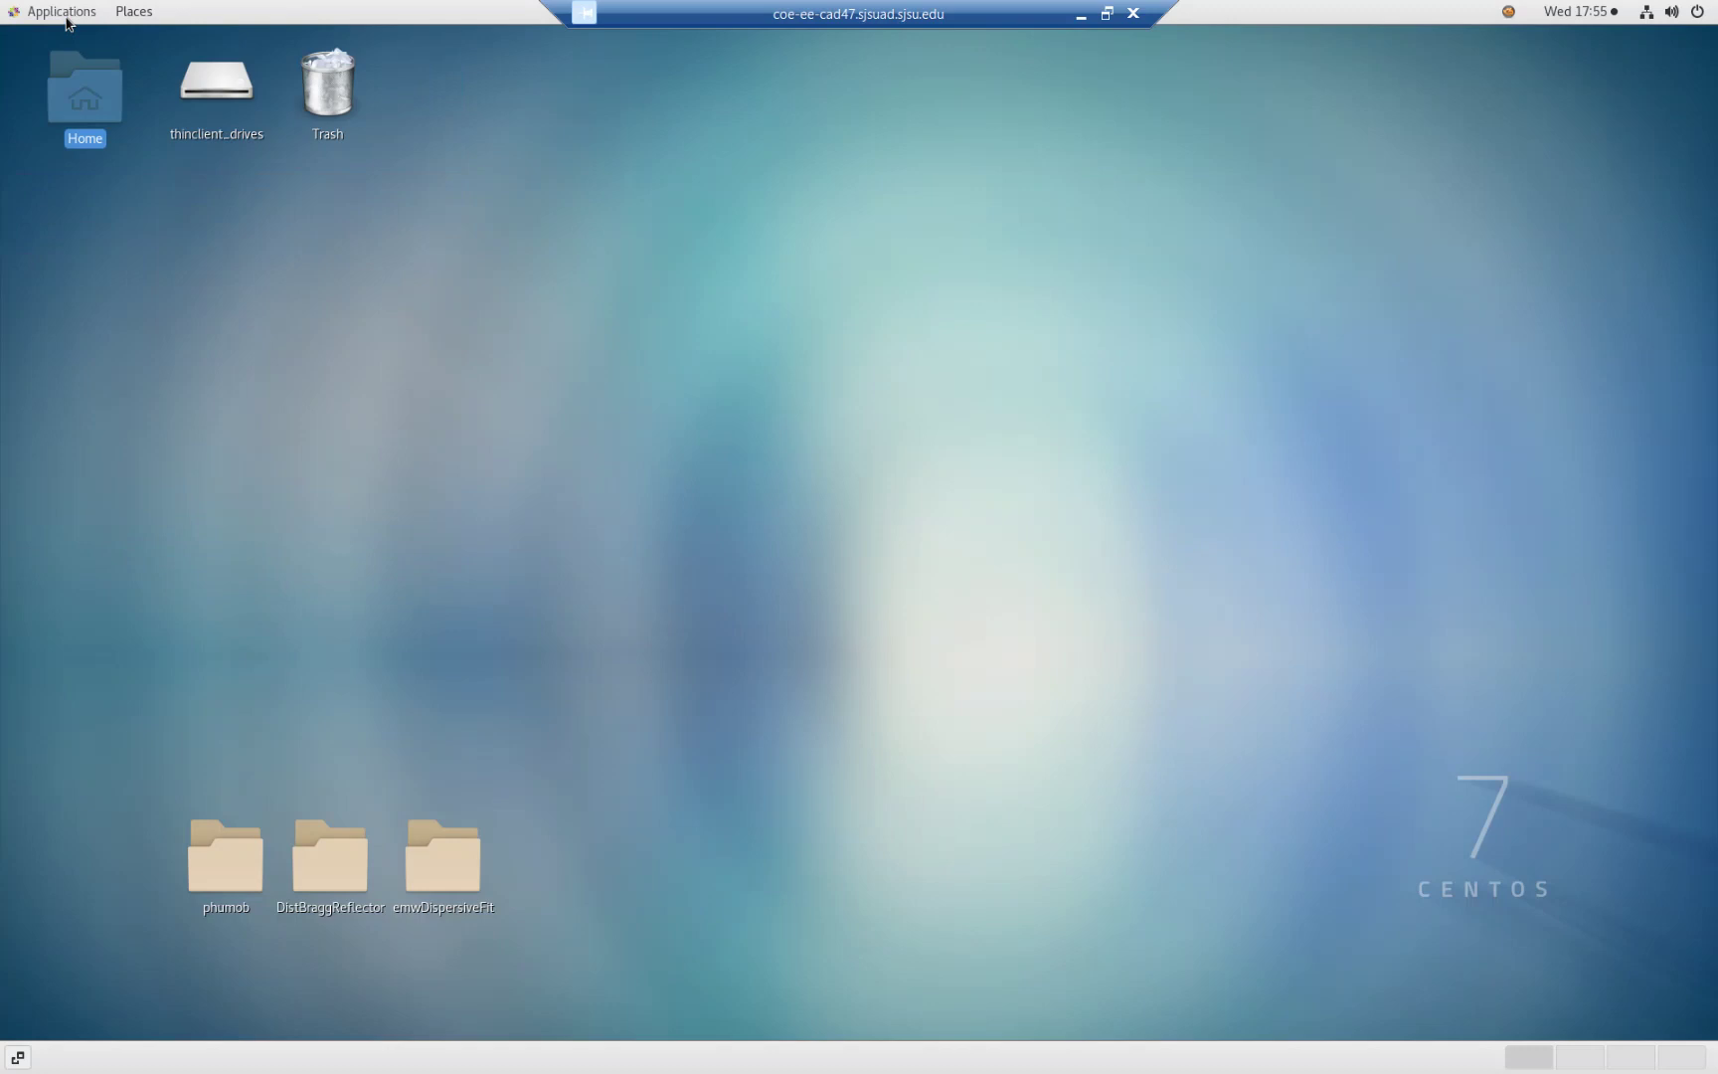
pyautogui.click(66, 14)
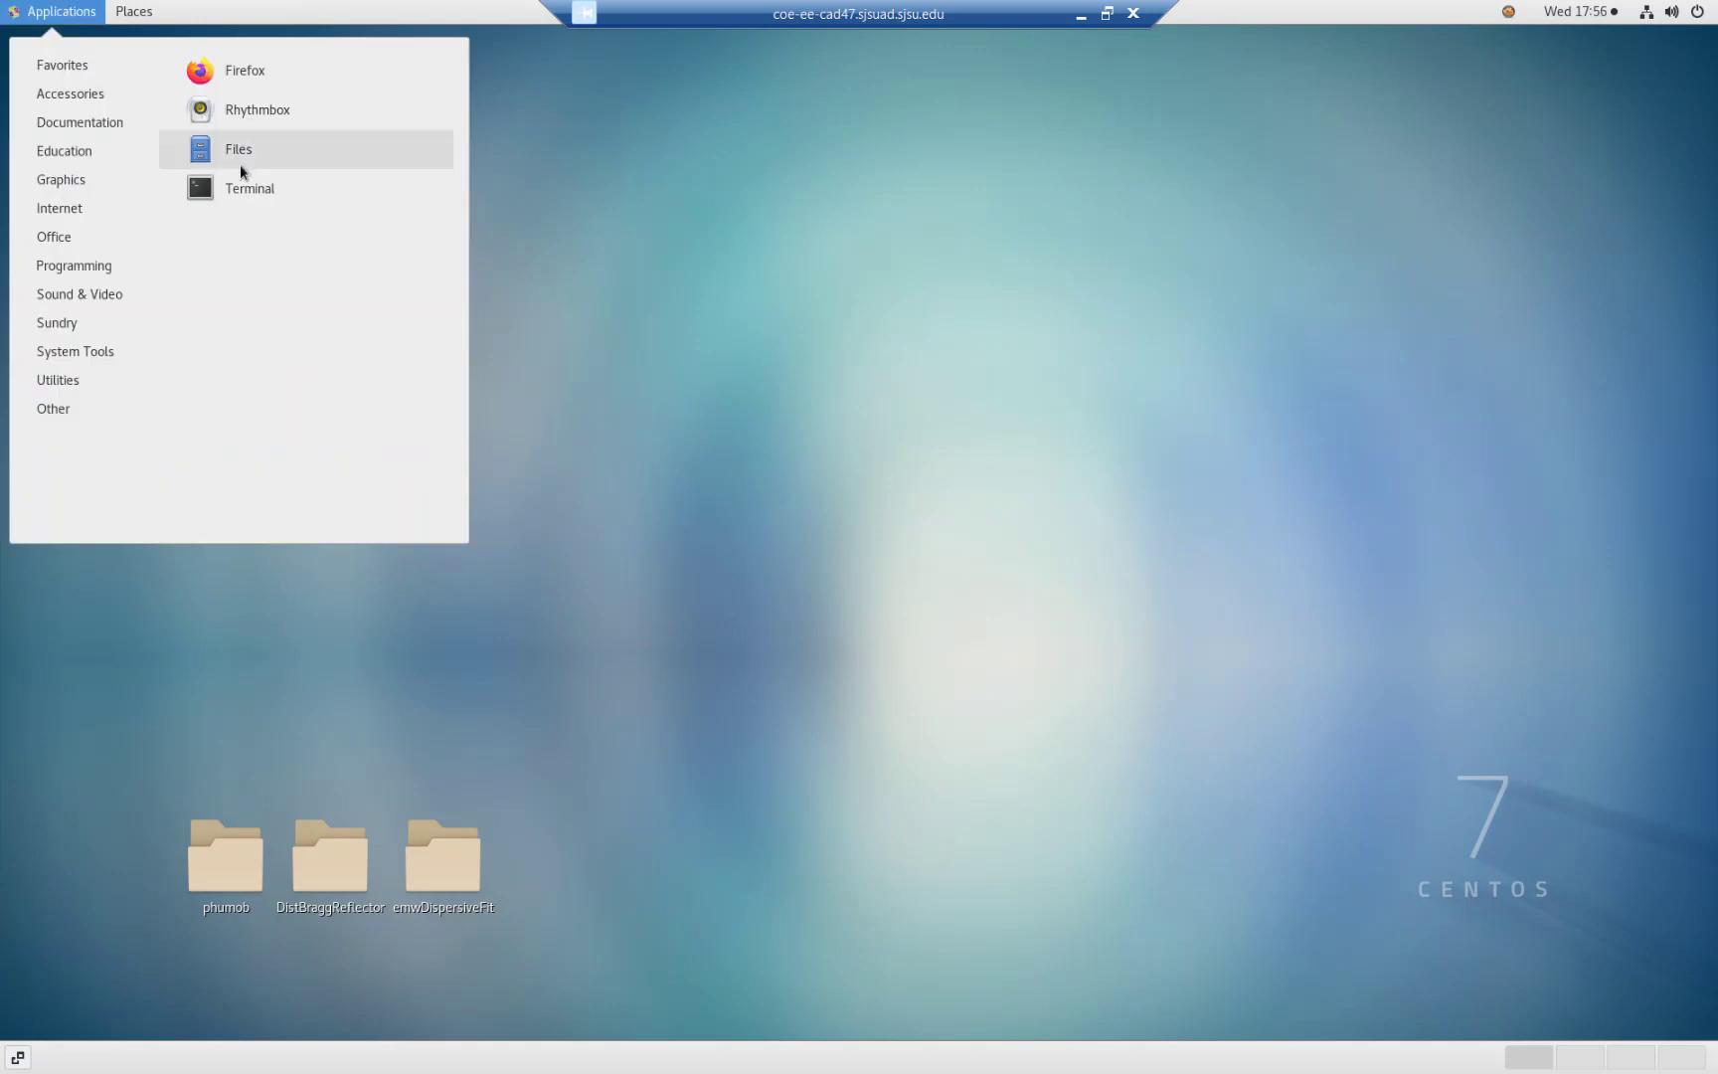
pyautogui.click(247, 195)
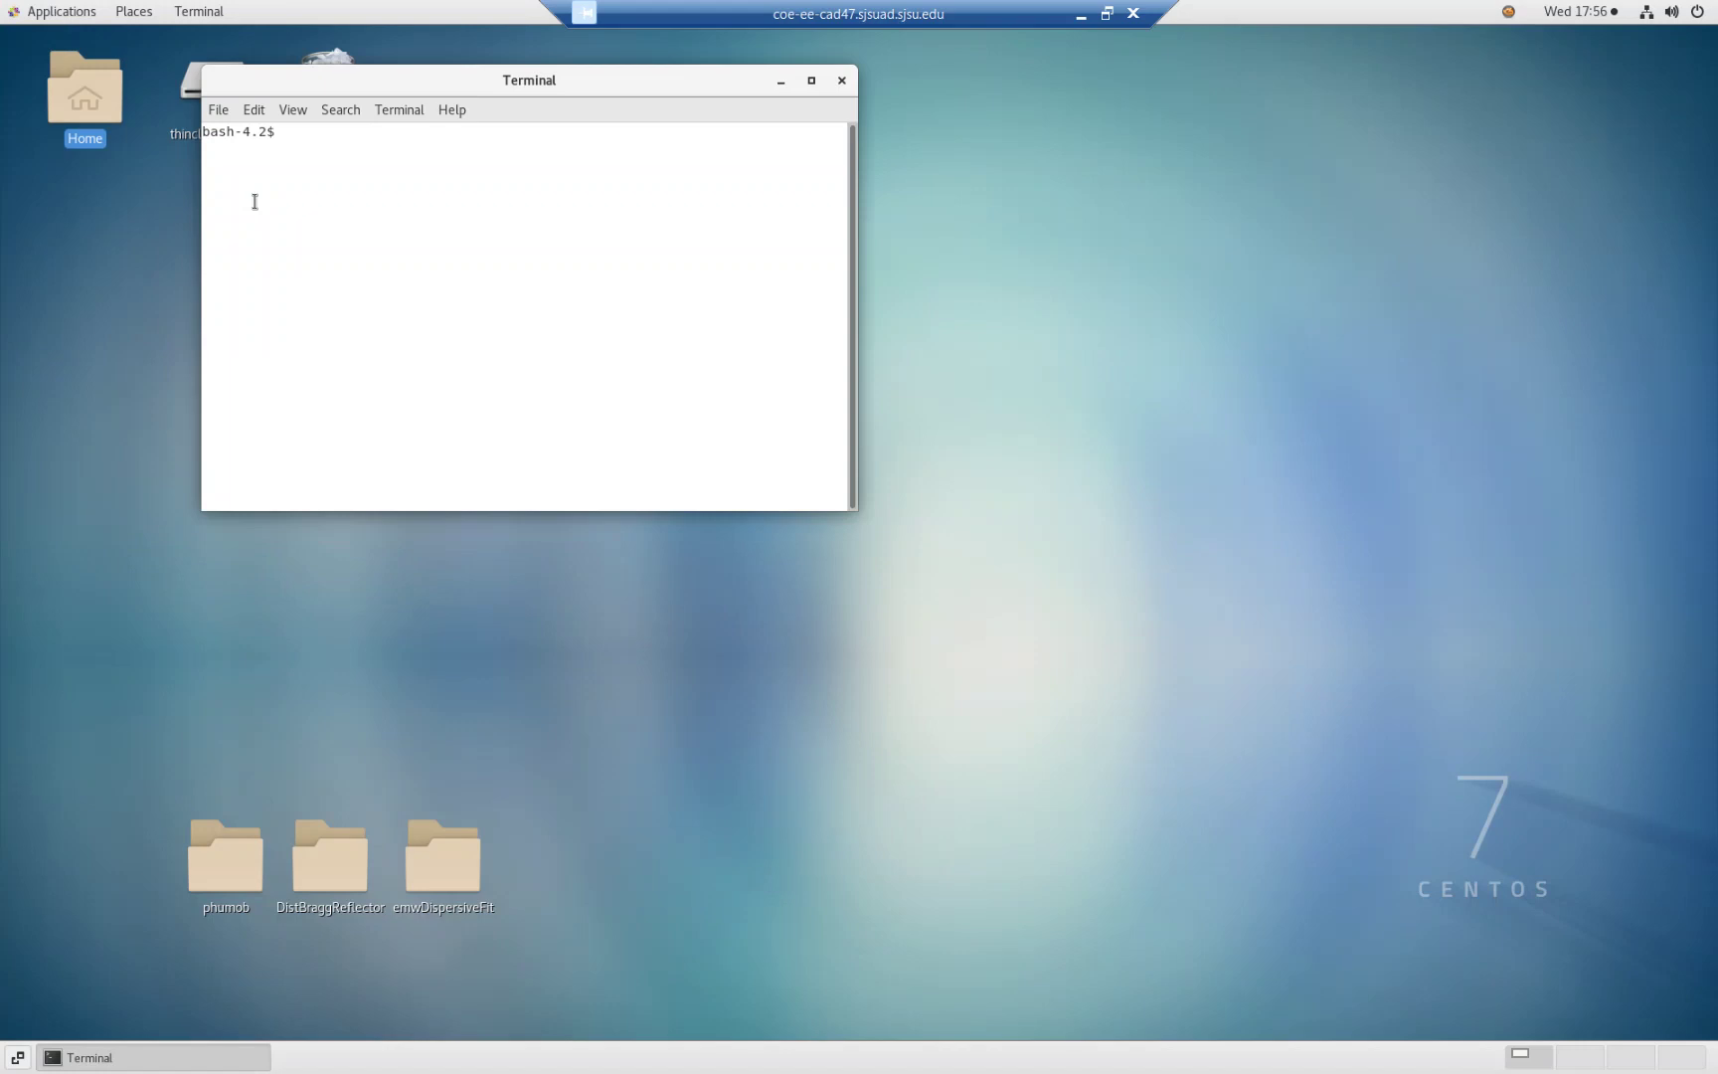
# Switch the shell to csh, change into the ee221 folder and list its files
pyautogui.write('csh')
pyautogui.press('Return')
pyautogui.write('cd ee221')
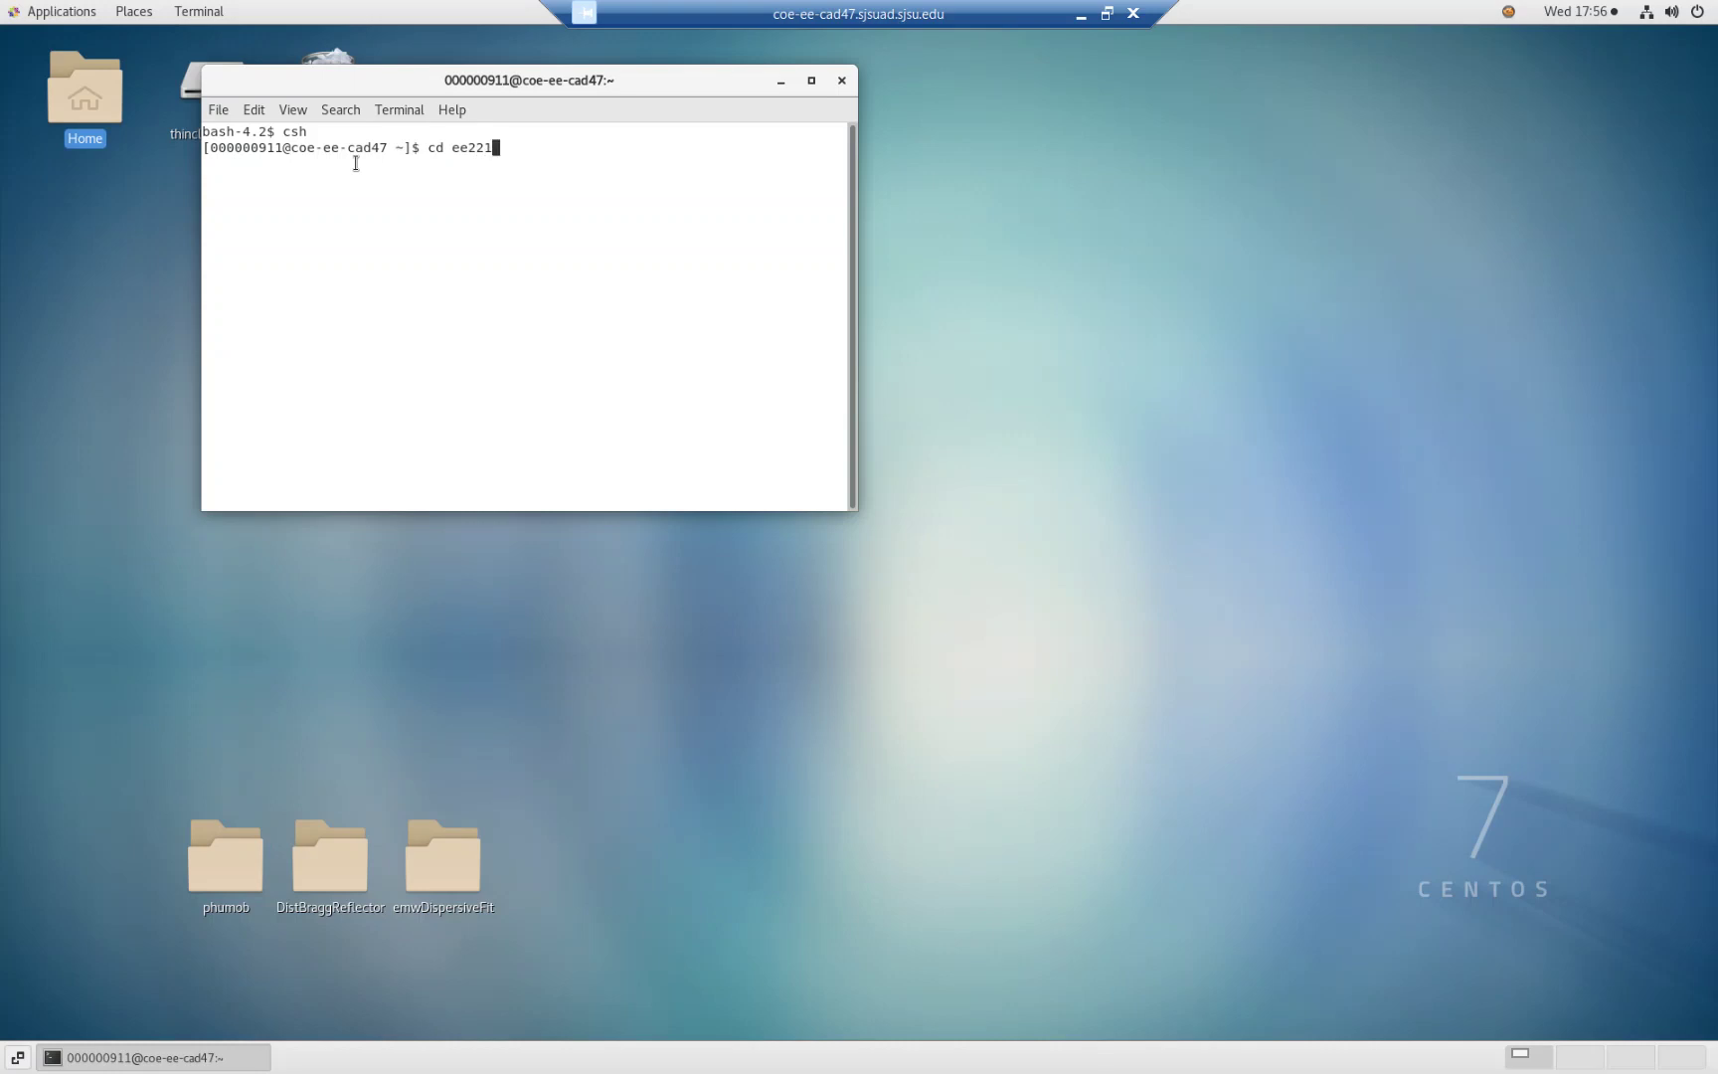
pyautogui.press('Return')
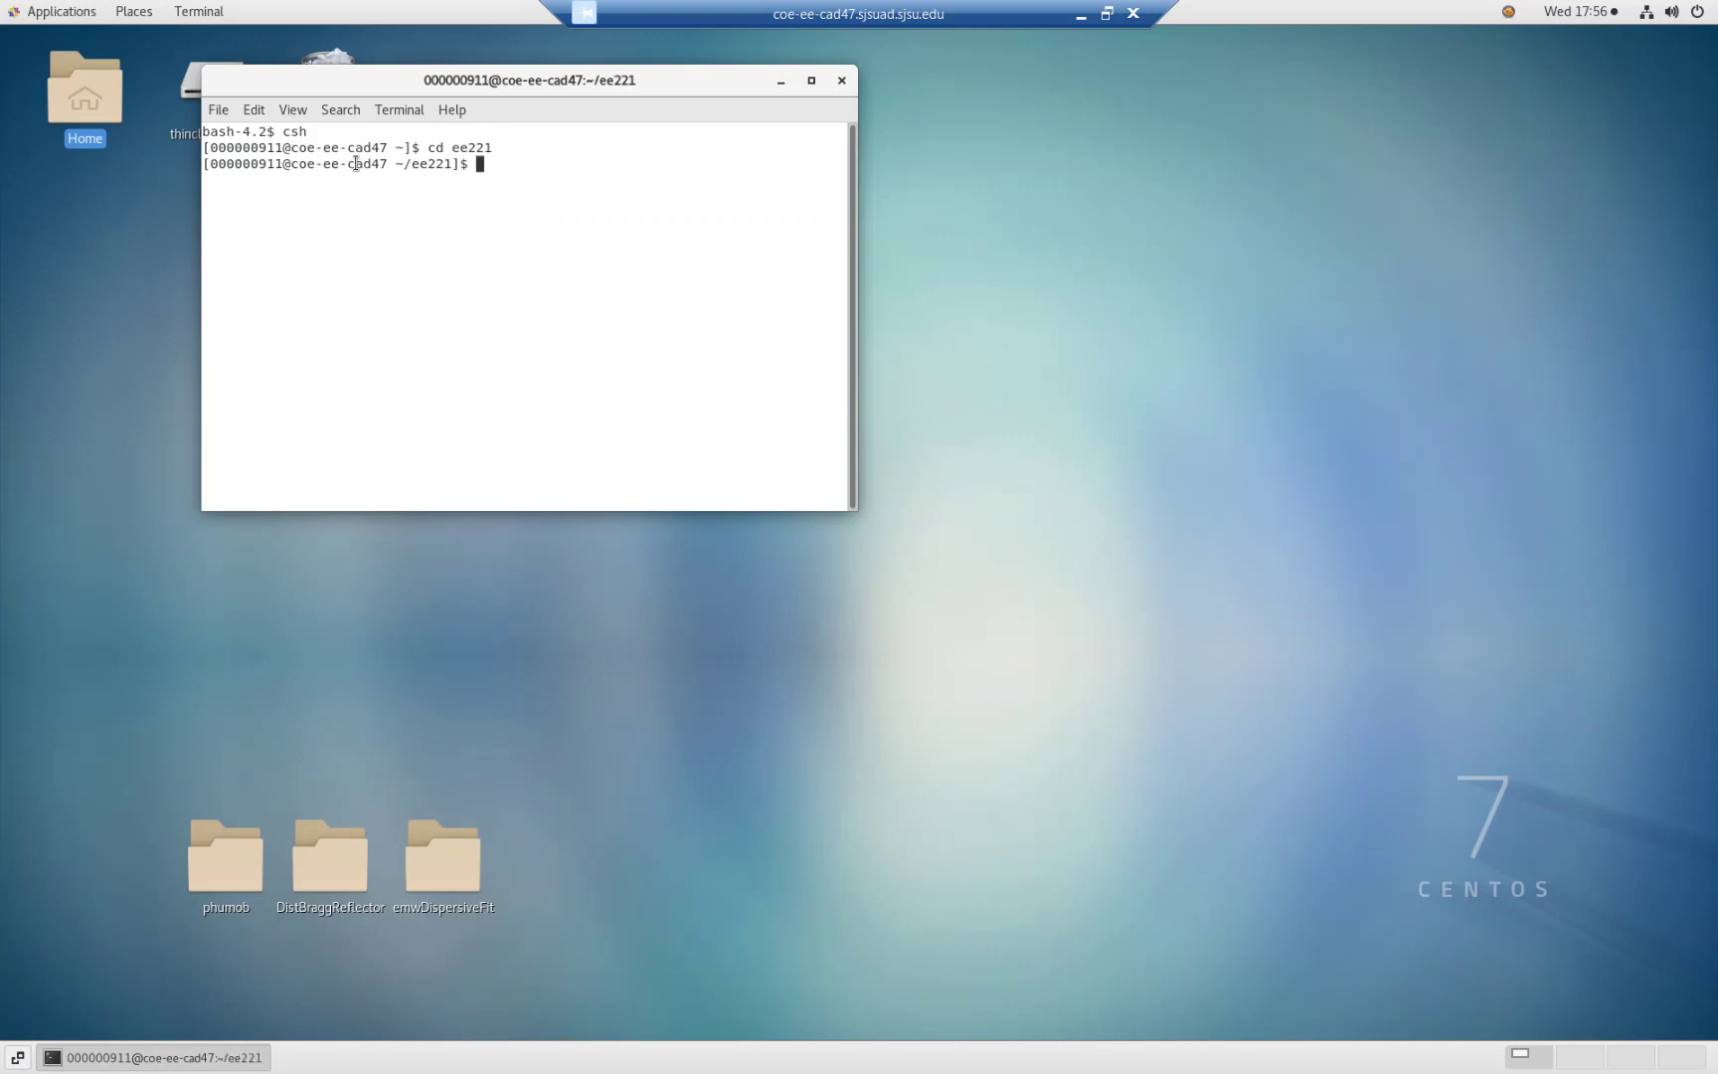
pyautogui.write('ls')
pyautogui.press('Return')
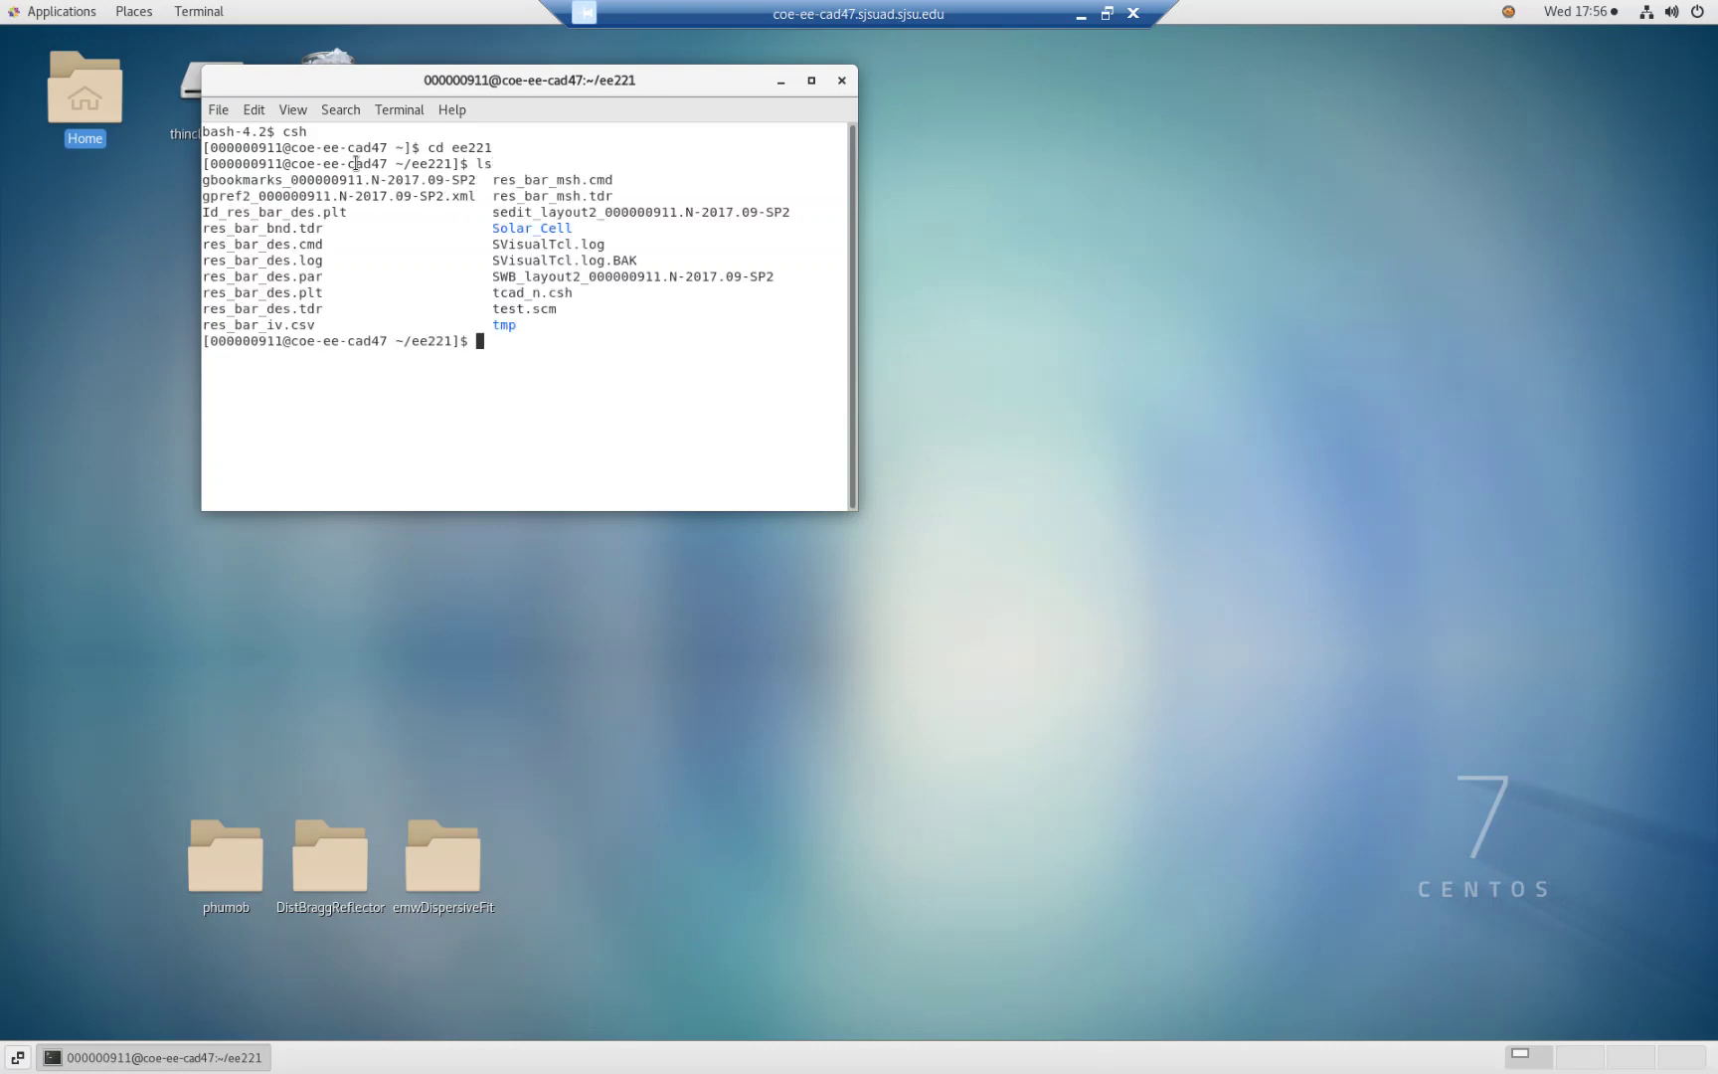
# Source the tcad_n.csh setup script and start Sentaurus Workbench in the background with 'swb &'
pyautogui.write('source t*csh')
pyautogui.doubleClick(508, 293)
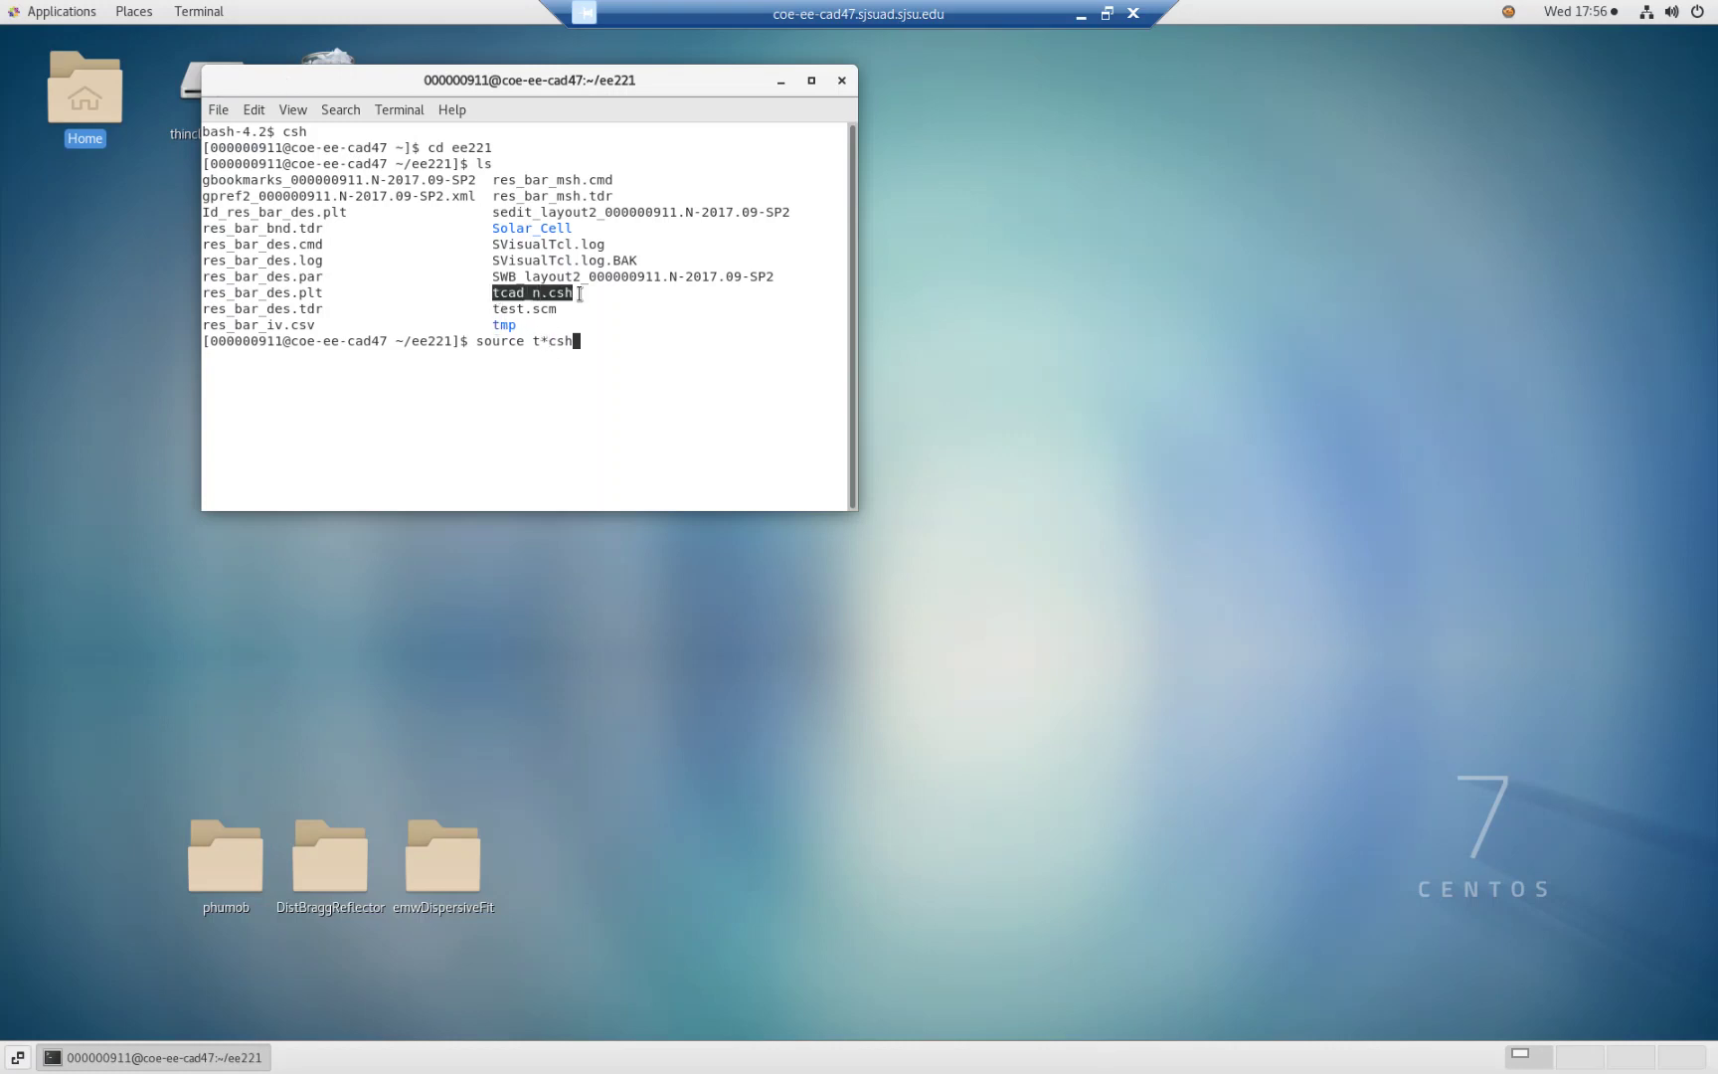
pyautogui.moveTo(501, 293); pyautogui.dragTo(553, 292)
pyautogui.click(601, 343)
pyautogui.press('Return')
pyautogui.write('swb')
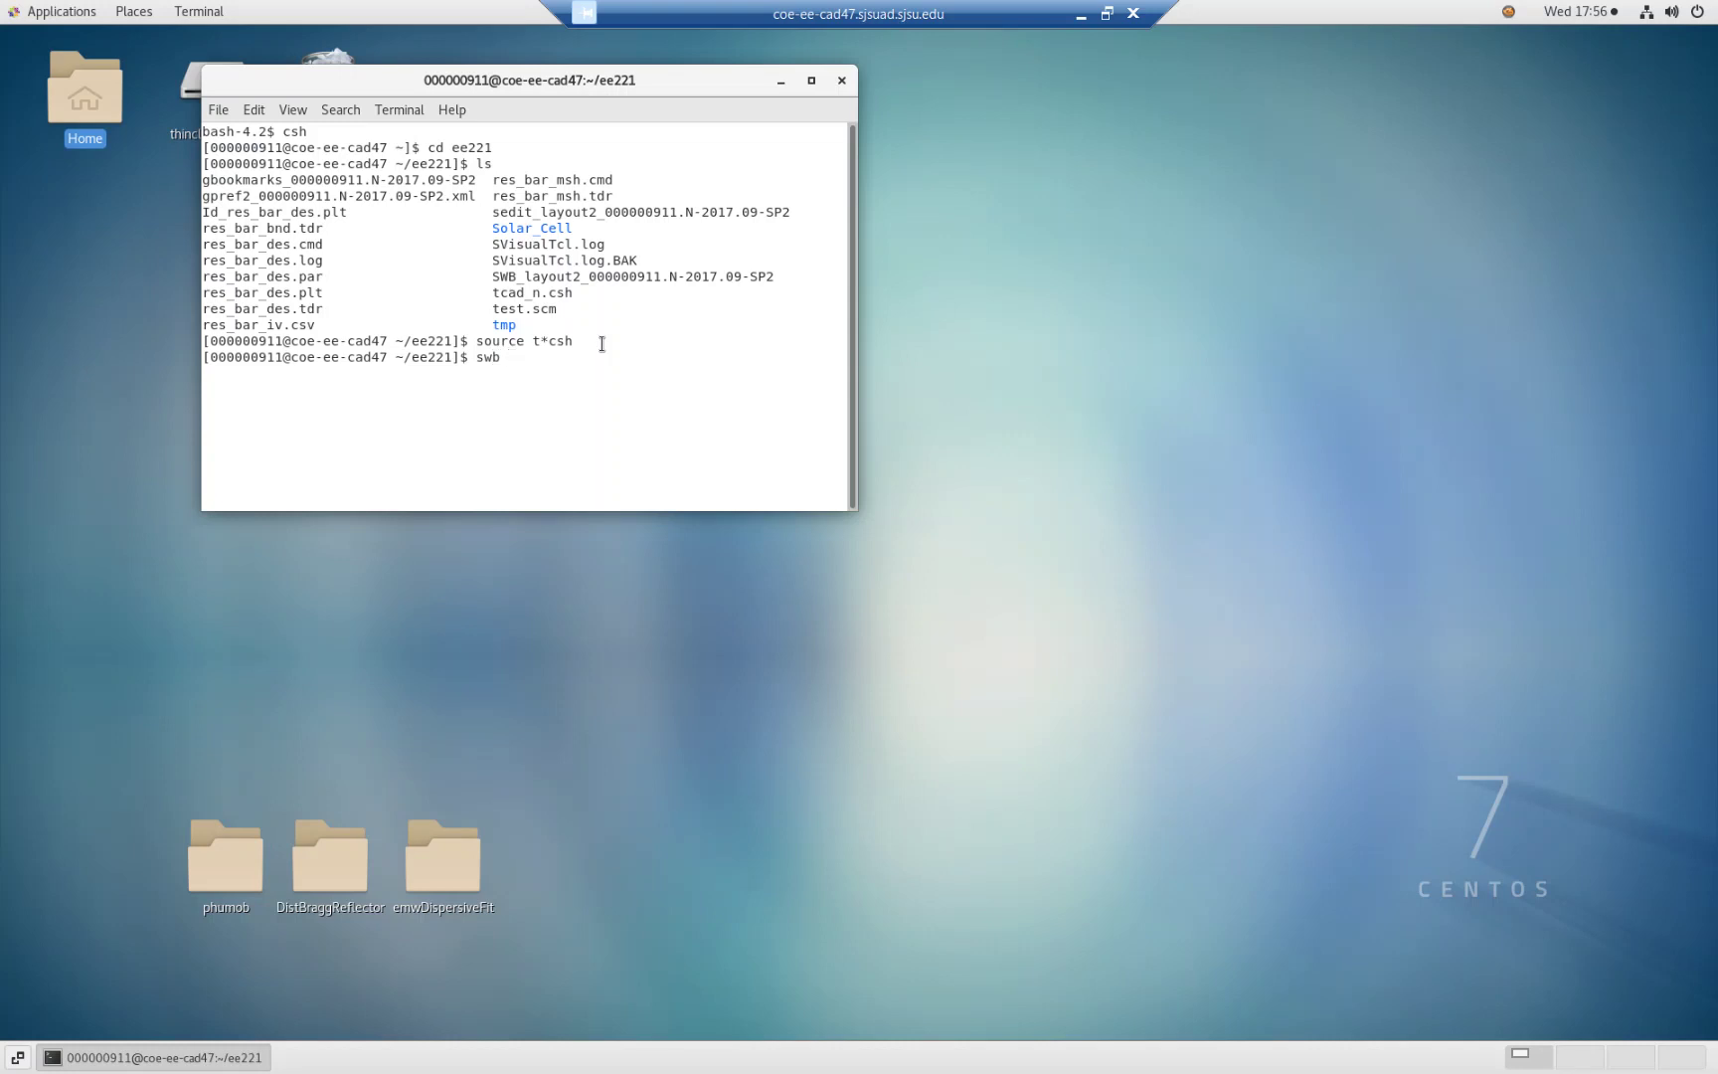
pyautogui.write(' &')
pyautogui.press('Return')
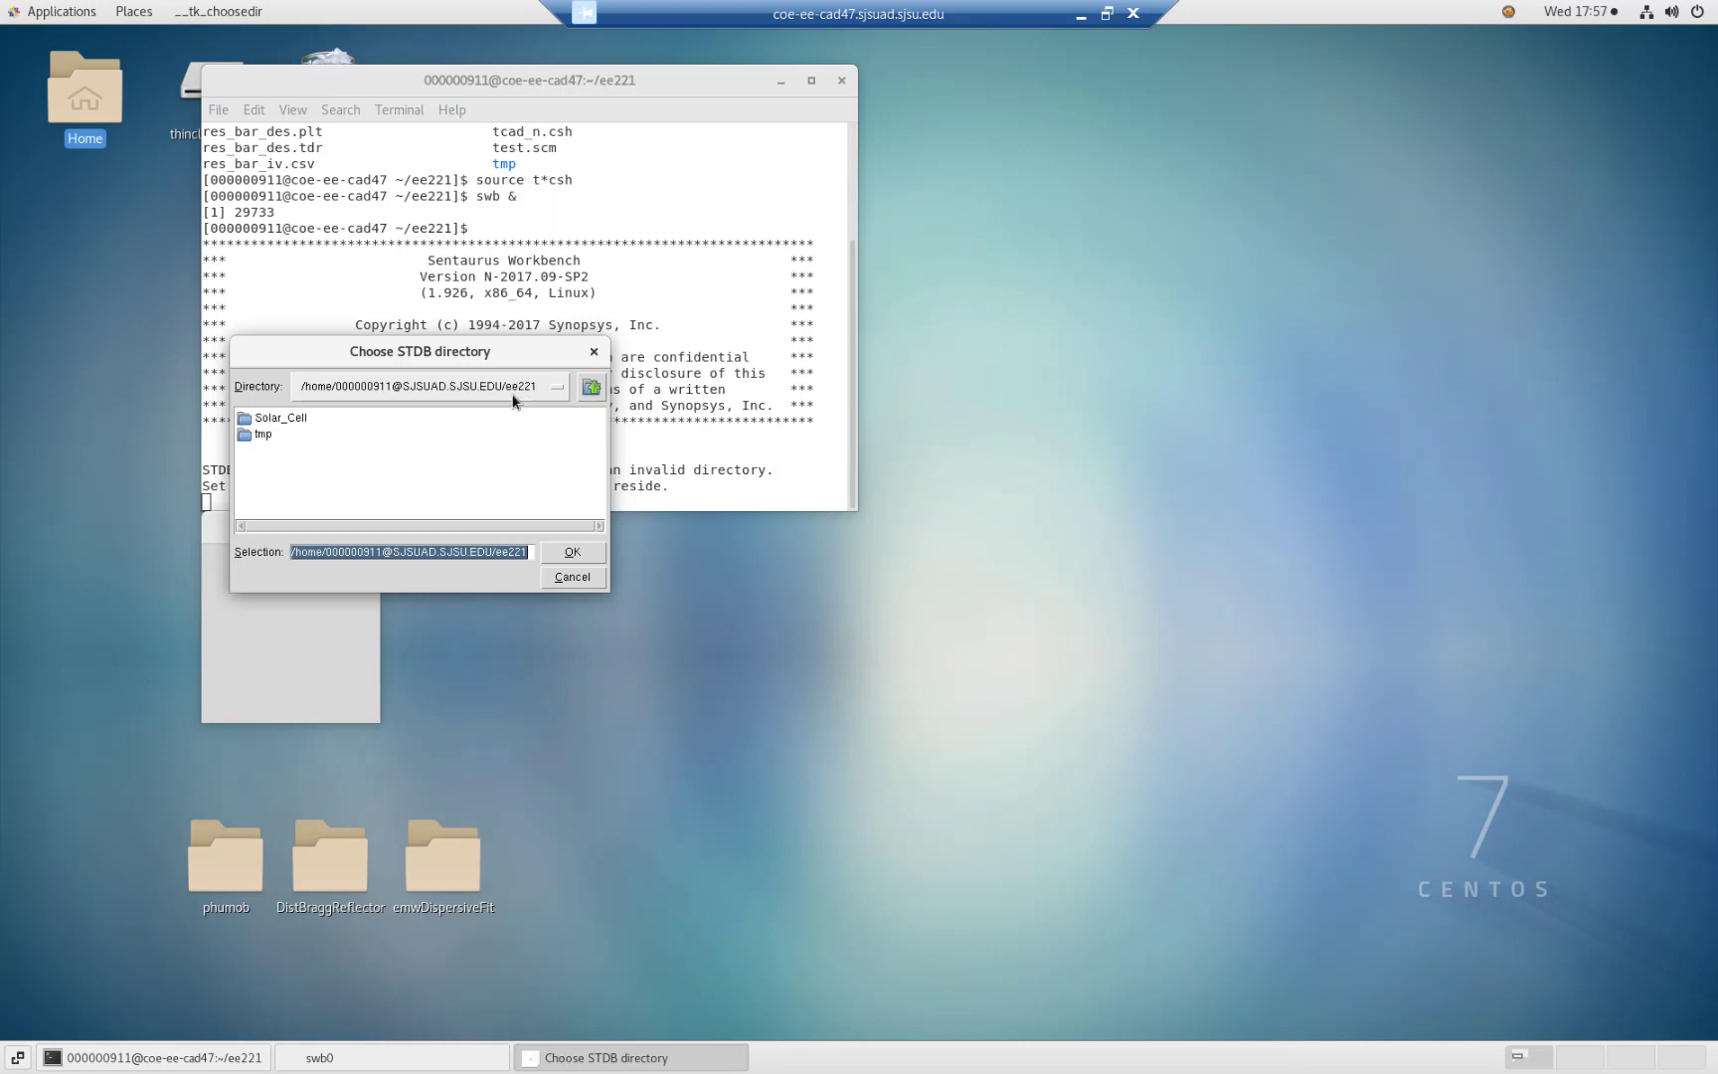
# Confirm ee221 as the STDB project directory
pyautogui.click(567, 555)
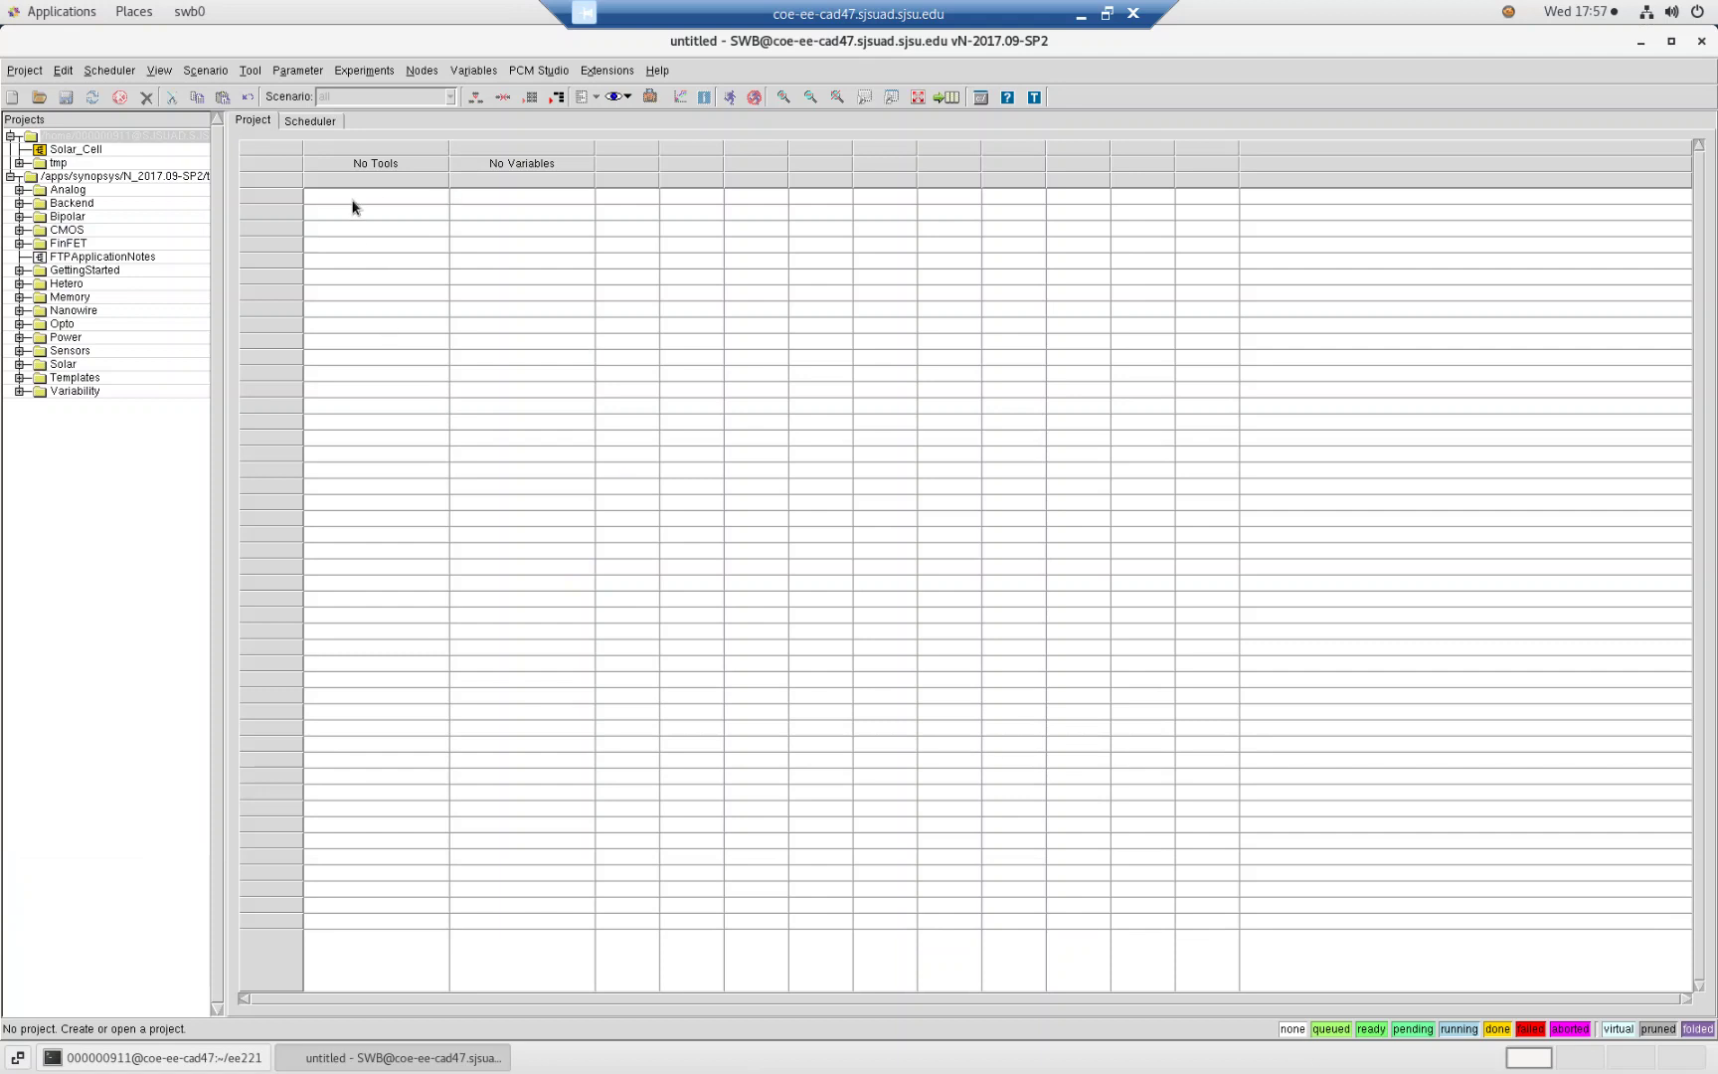
# Expand the Solar examples folder and open the Solar_Cell_EE221 example project
pyautogui.click(130, 177)
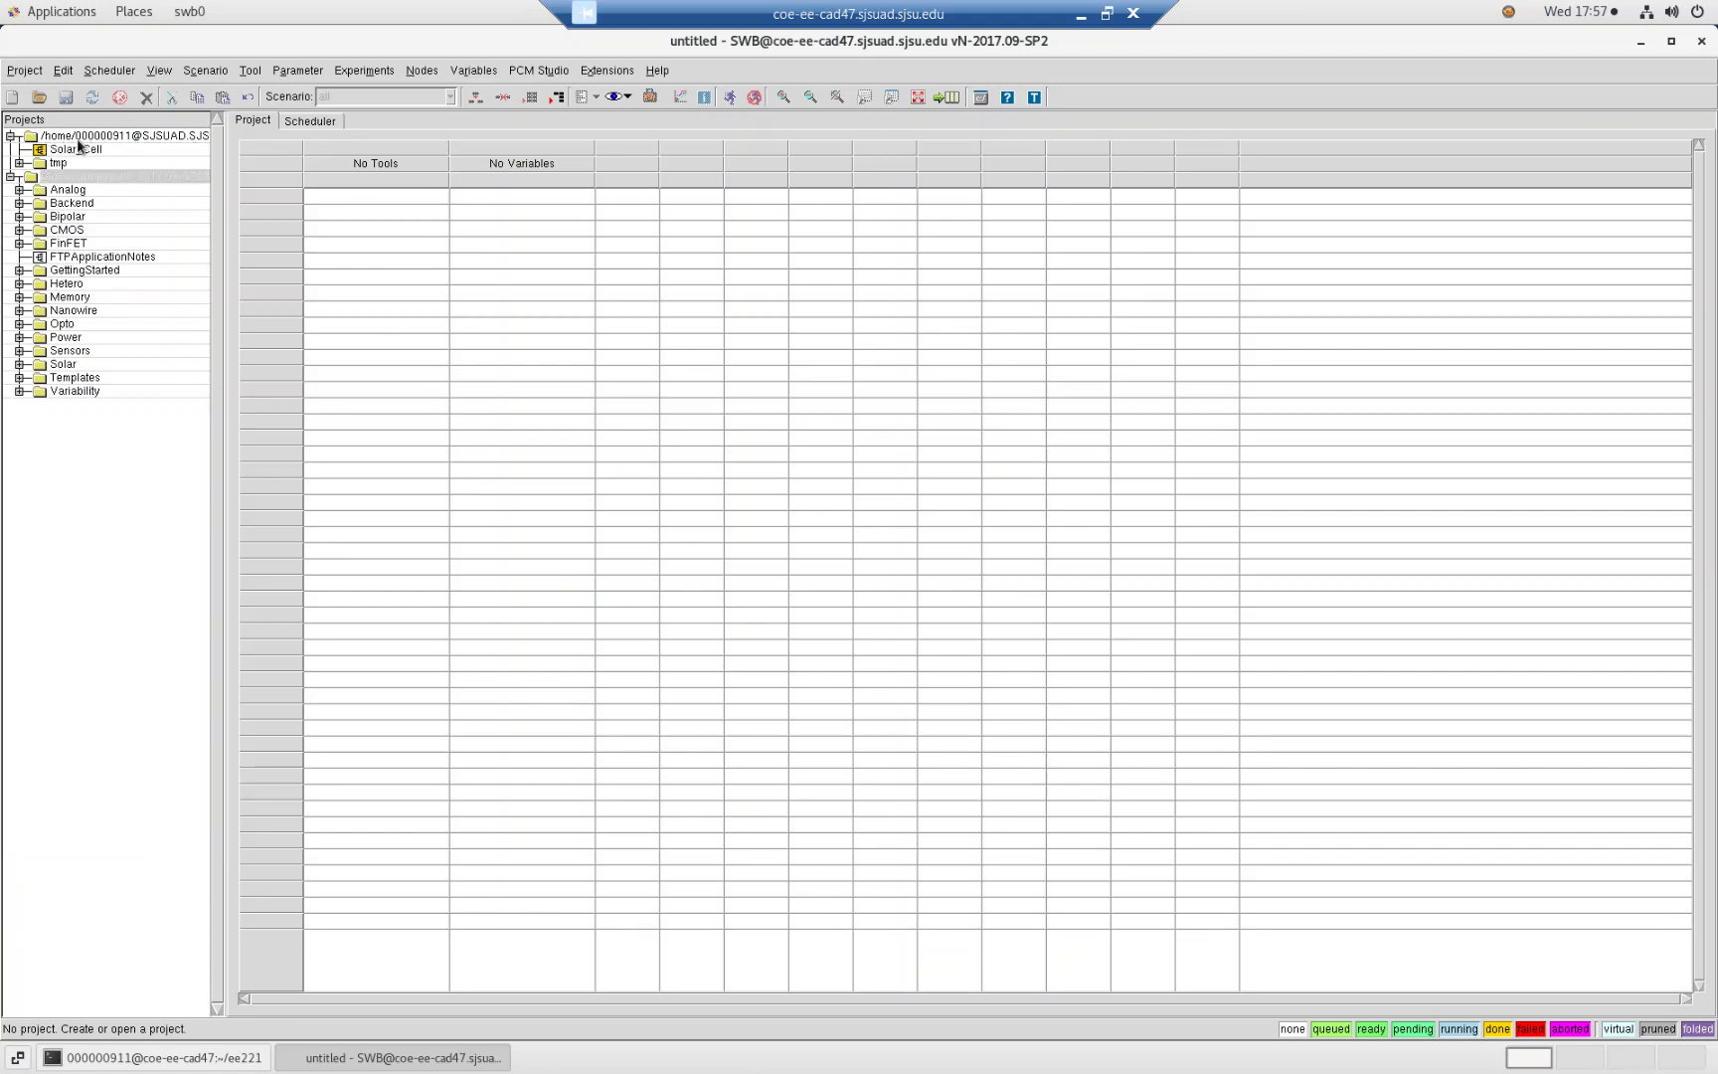
pyautogui.click(78, 150)
pyautogui.click(20, 366)
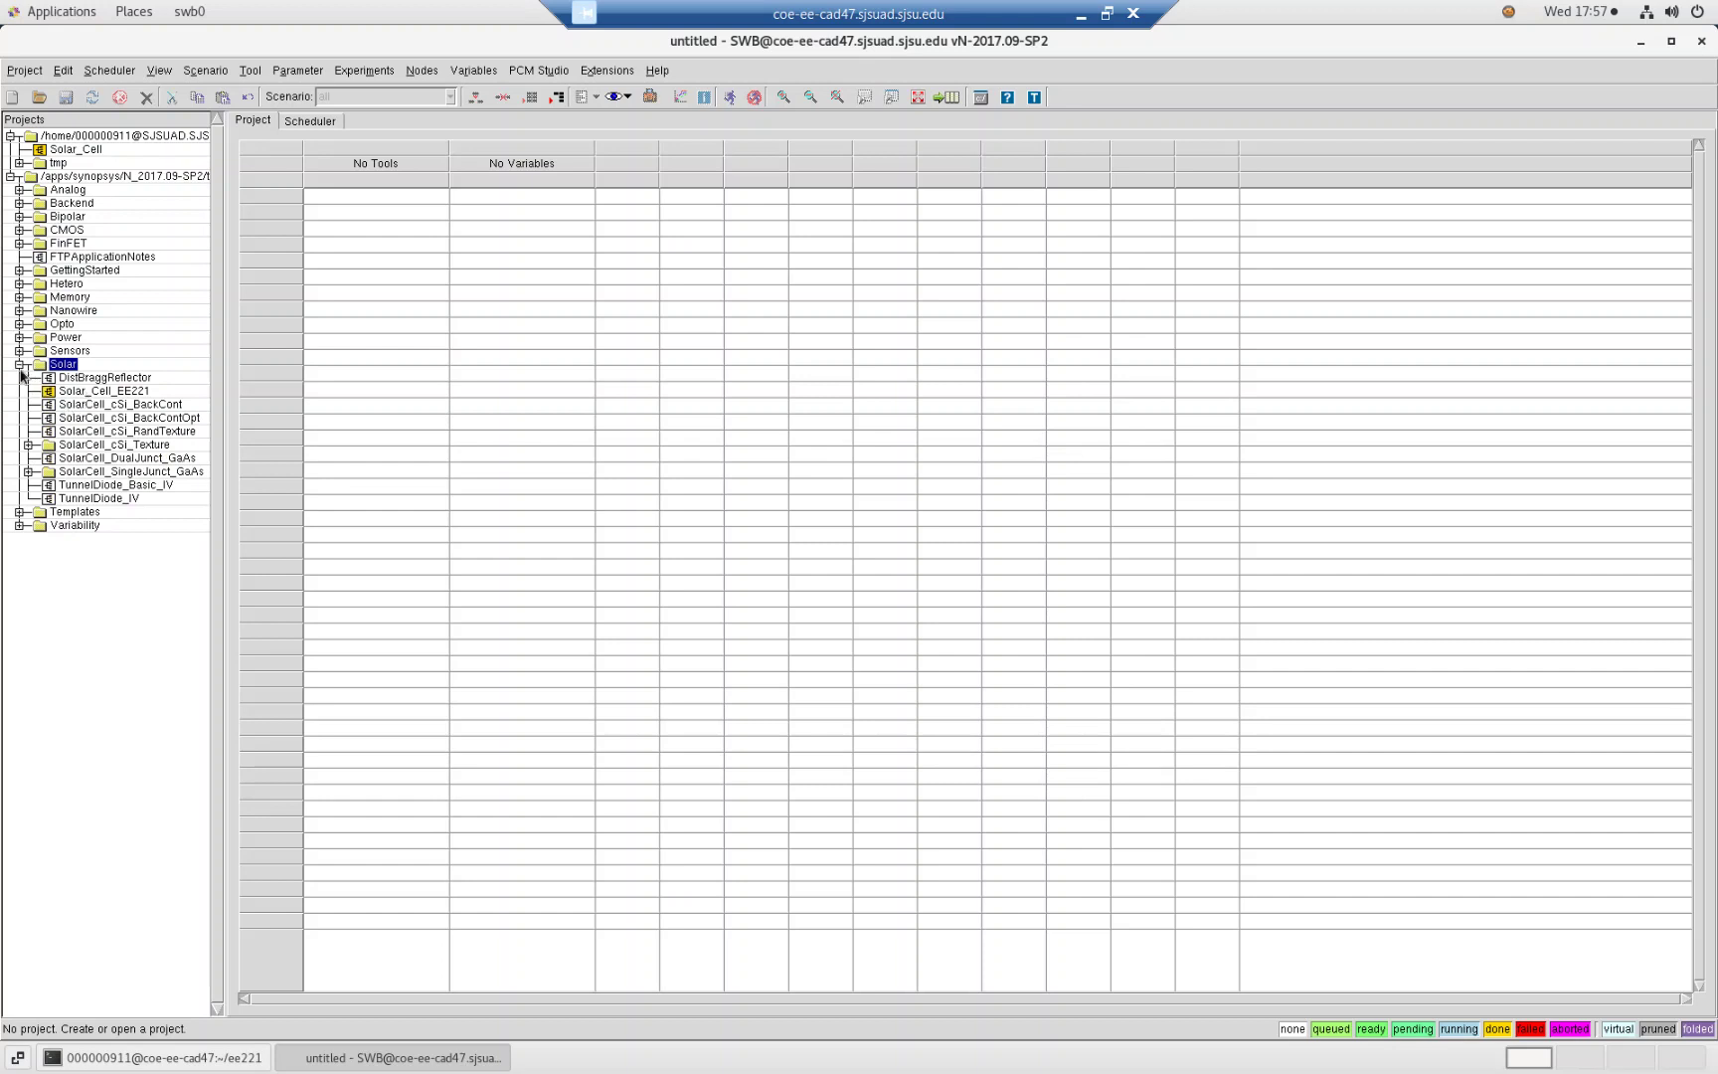
pyautogui.doubleClick(69, 393)
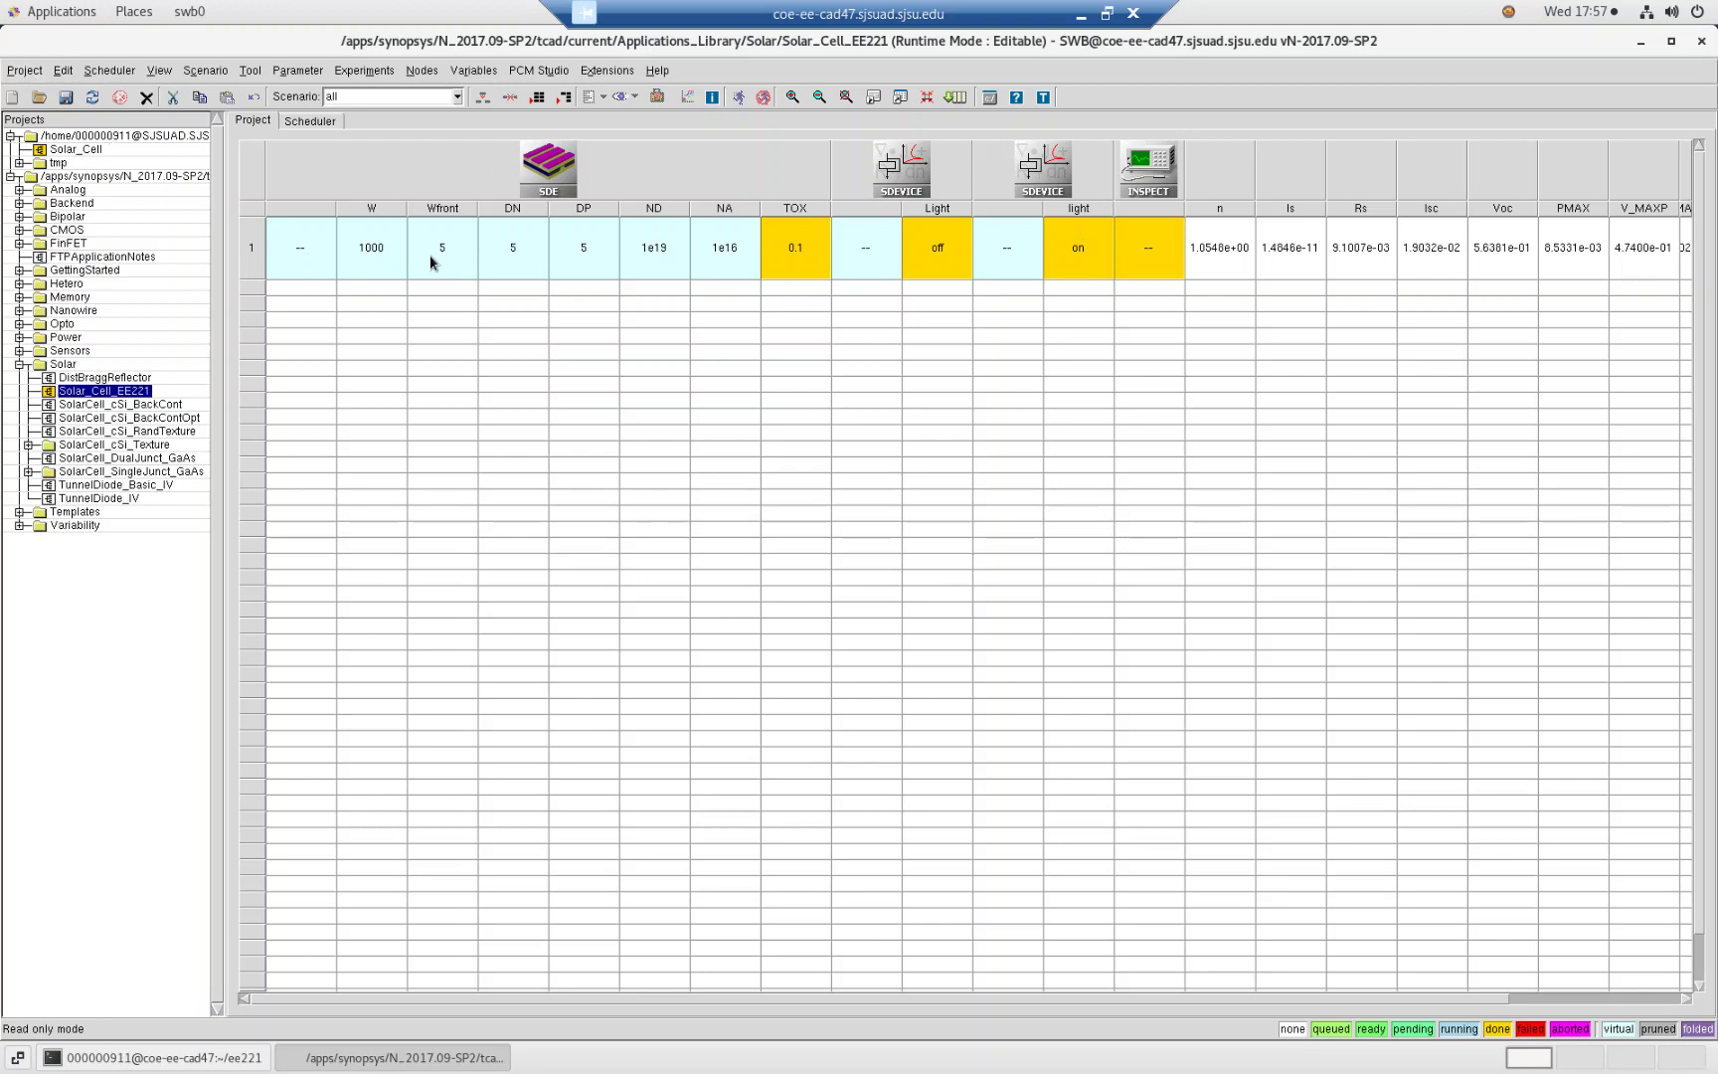
# Save the example project as a copy named solar_cell in the ee221 folder
pyautogui.click(24, 72)
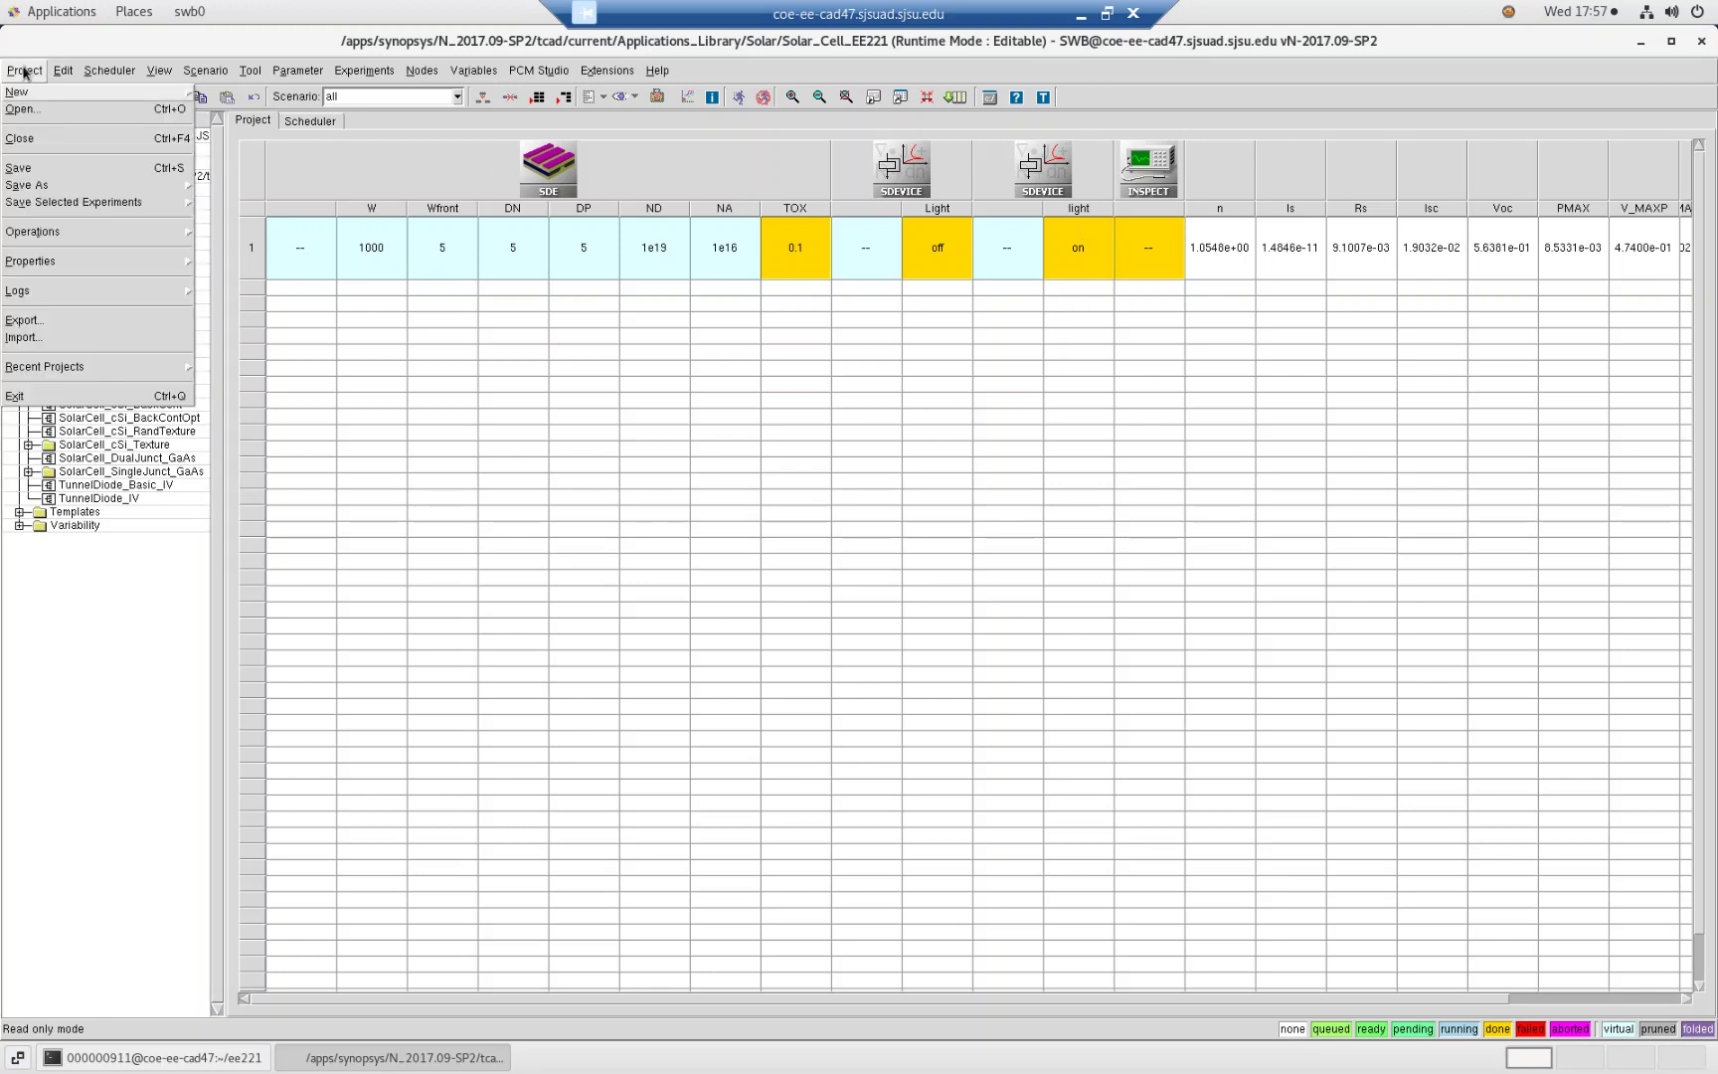
pyautogui.moveTo(62, 187)
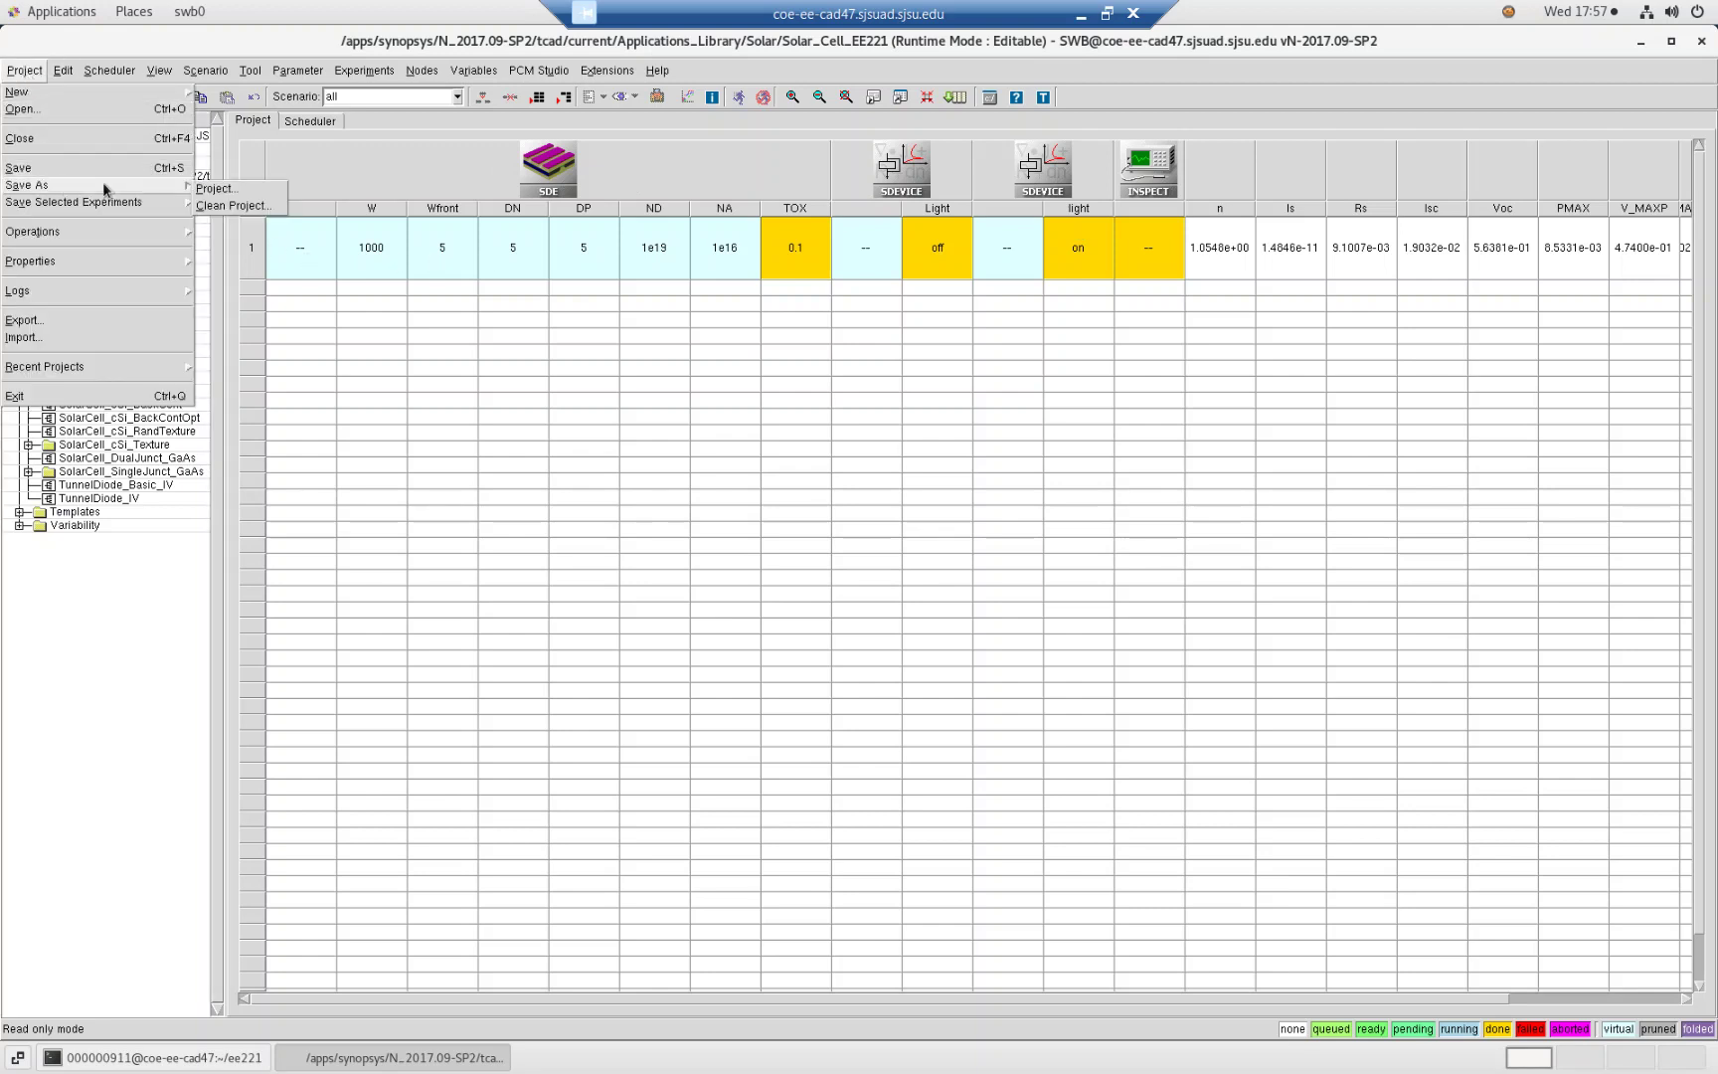
pyautogui.click(253, 207)
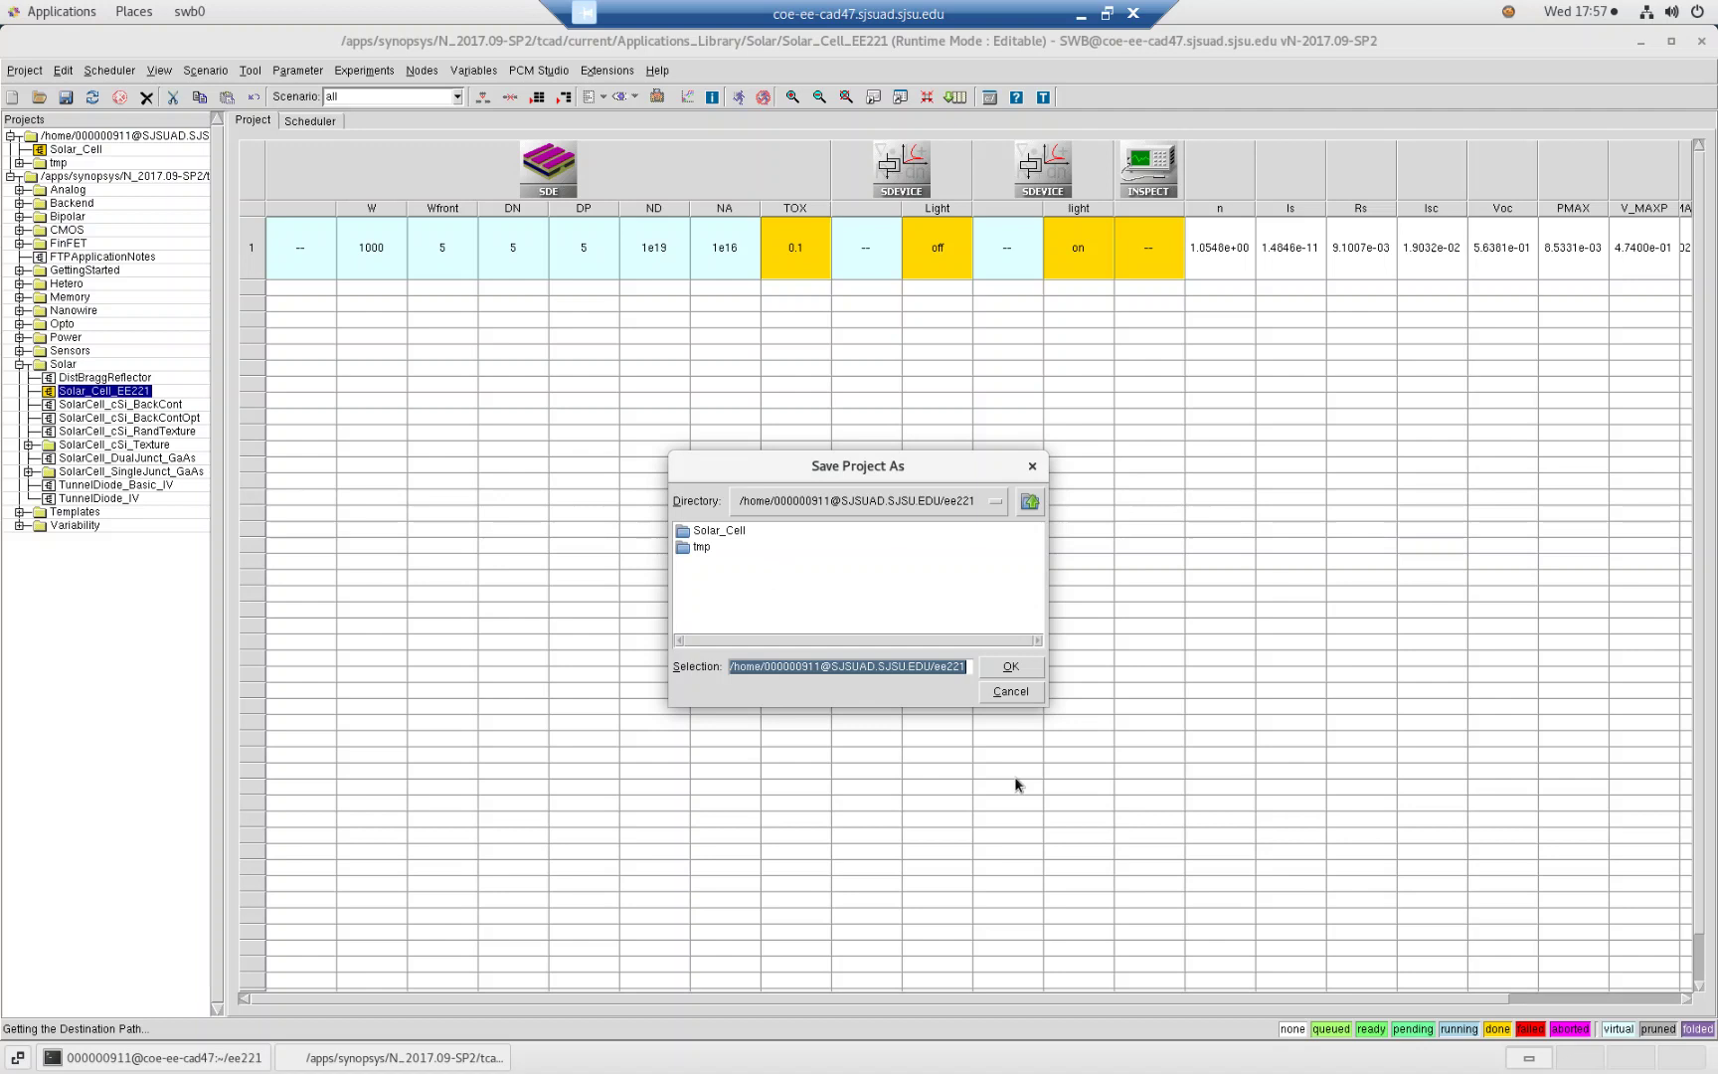
pyautogui.click(971, 666)
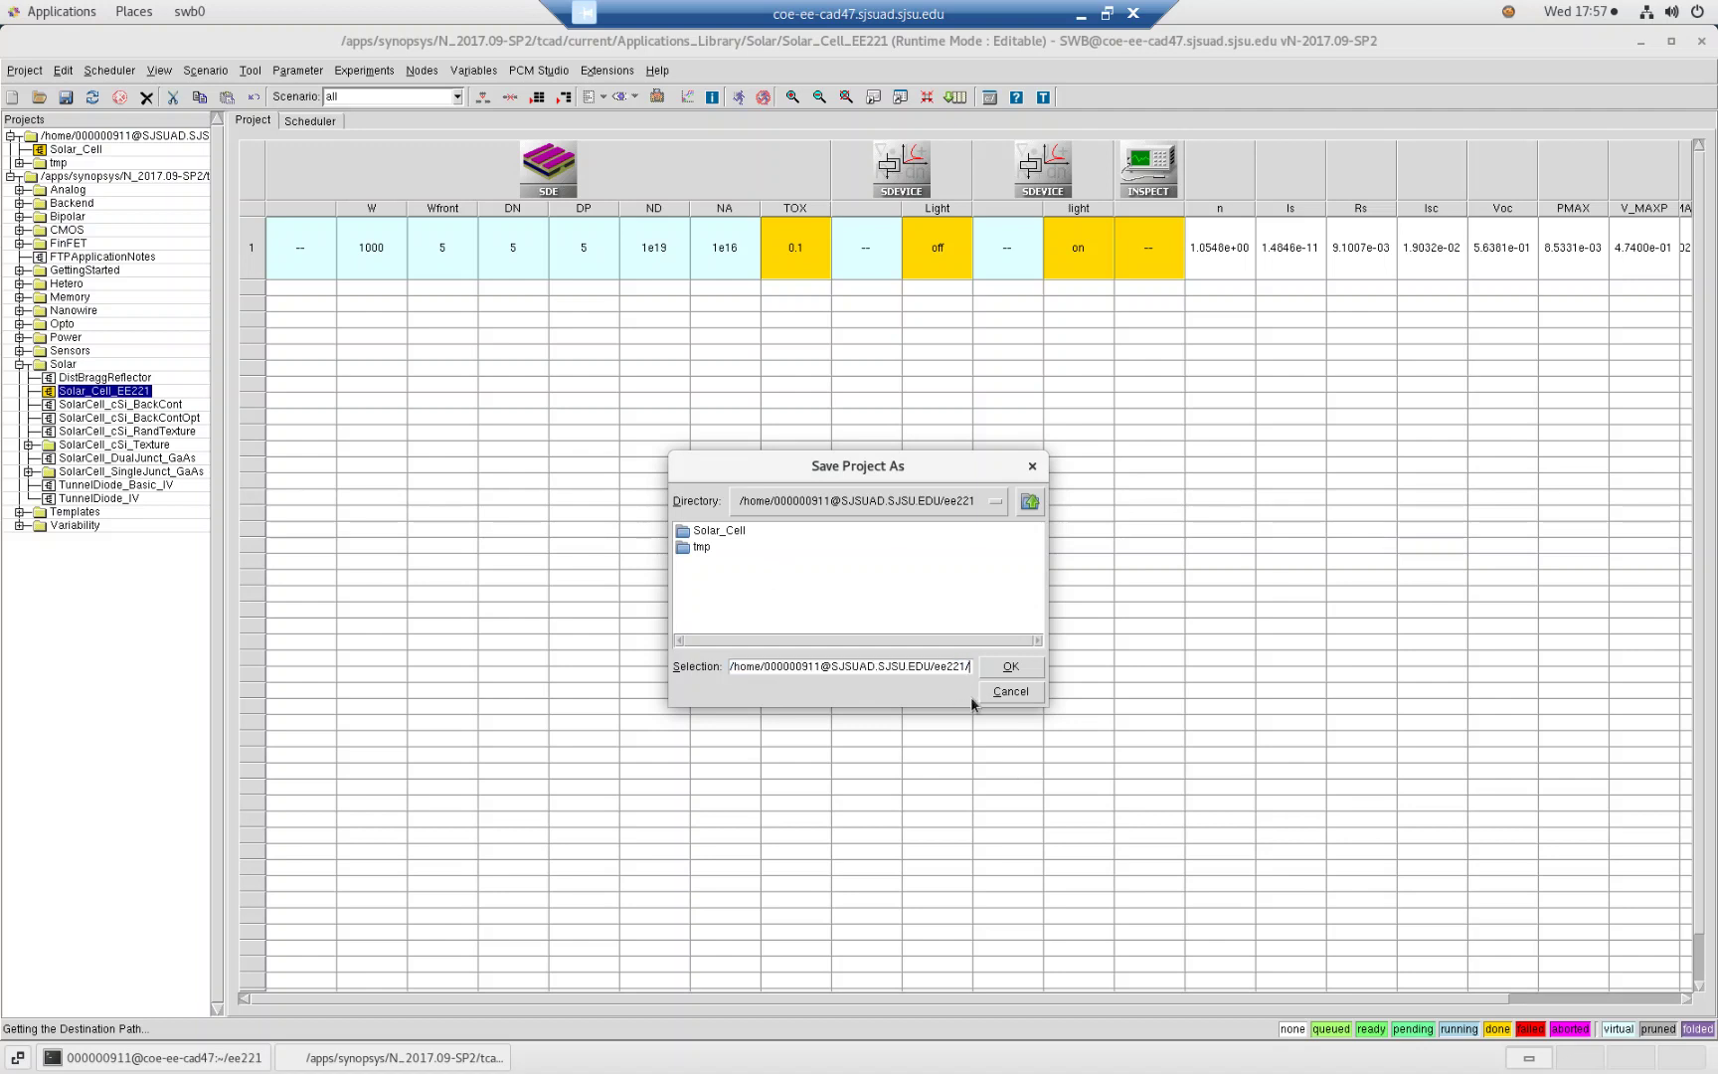
pyautogui.write('solar')
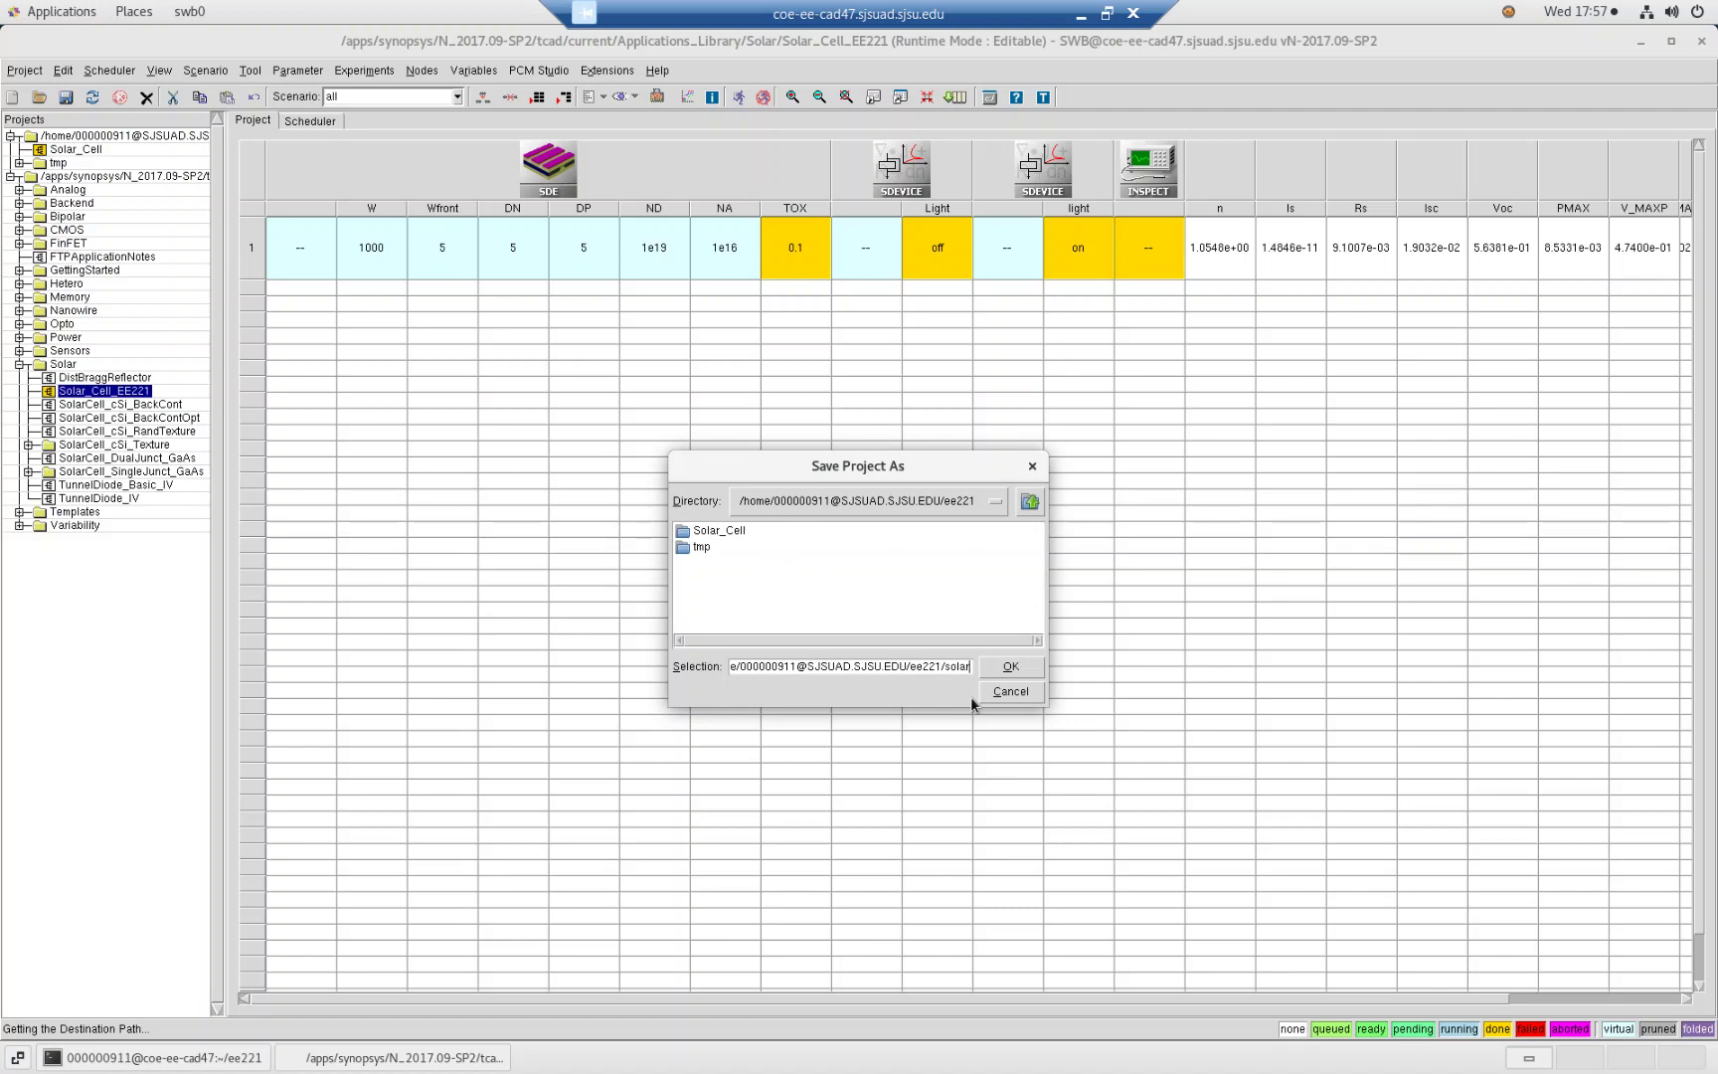
pyautogui.write('_ce')
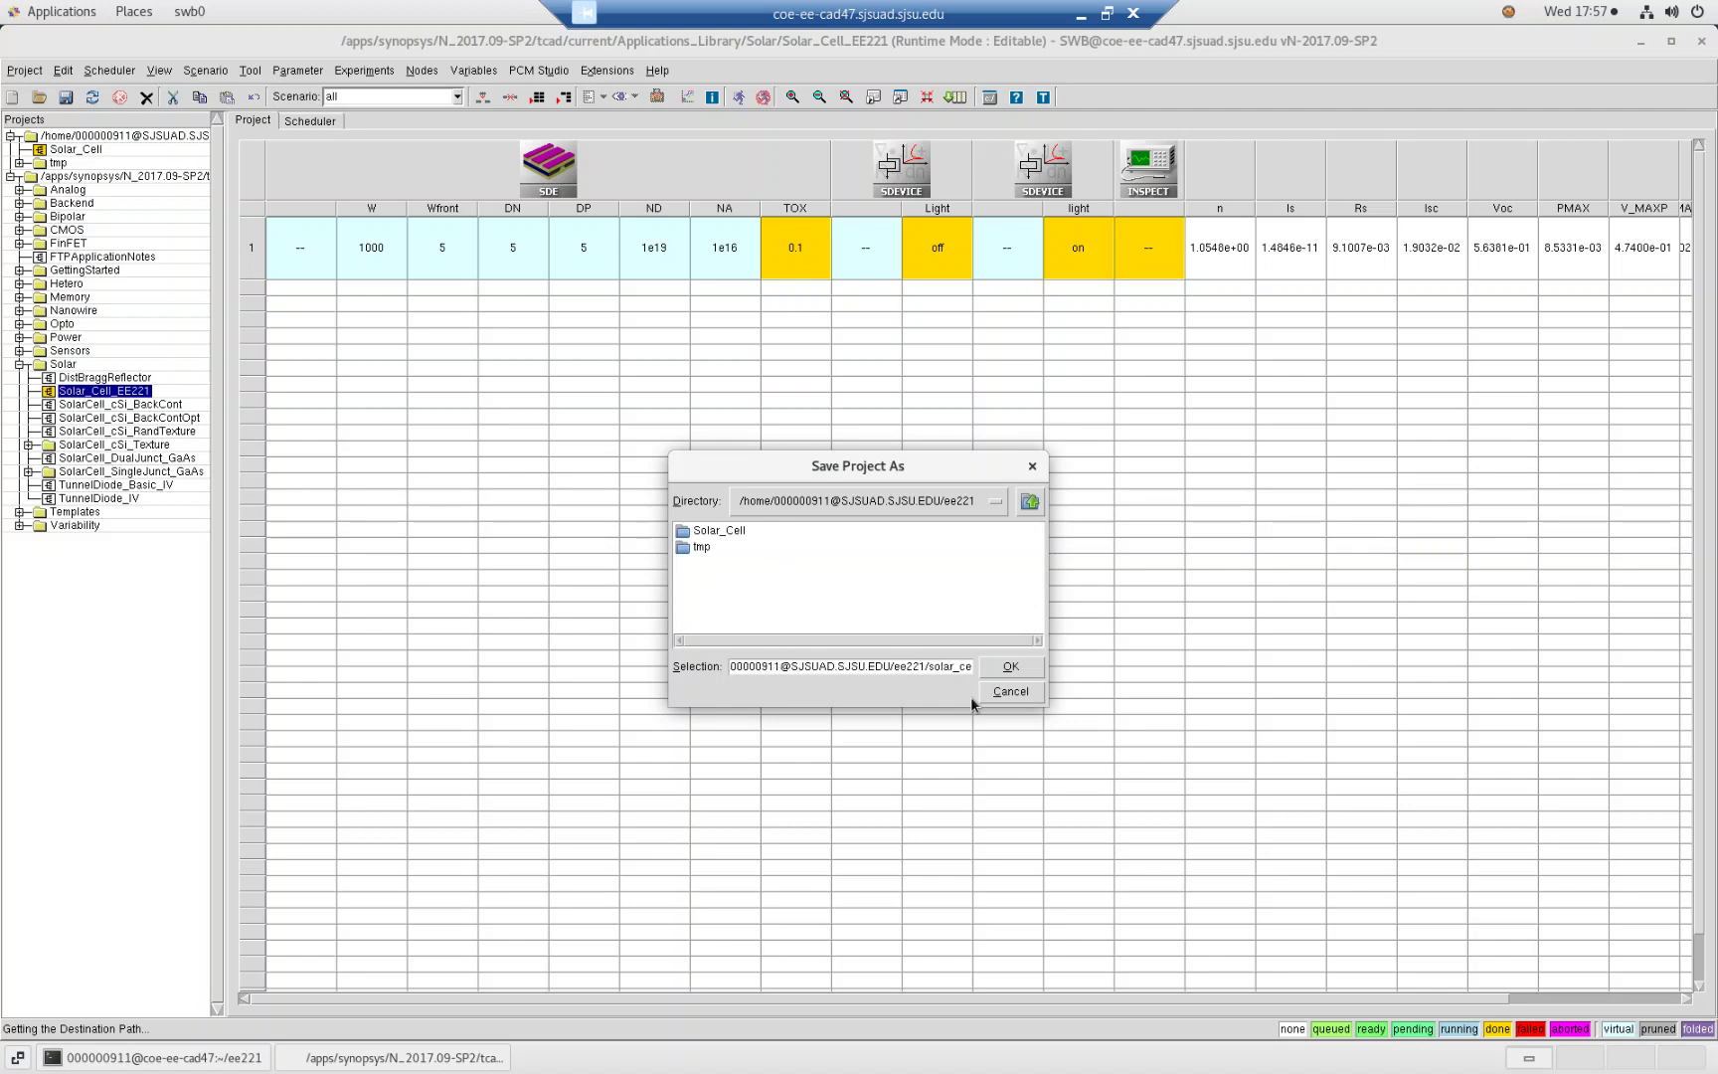
pyautogui.write('ll')
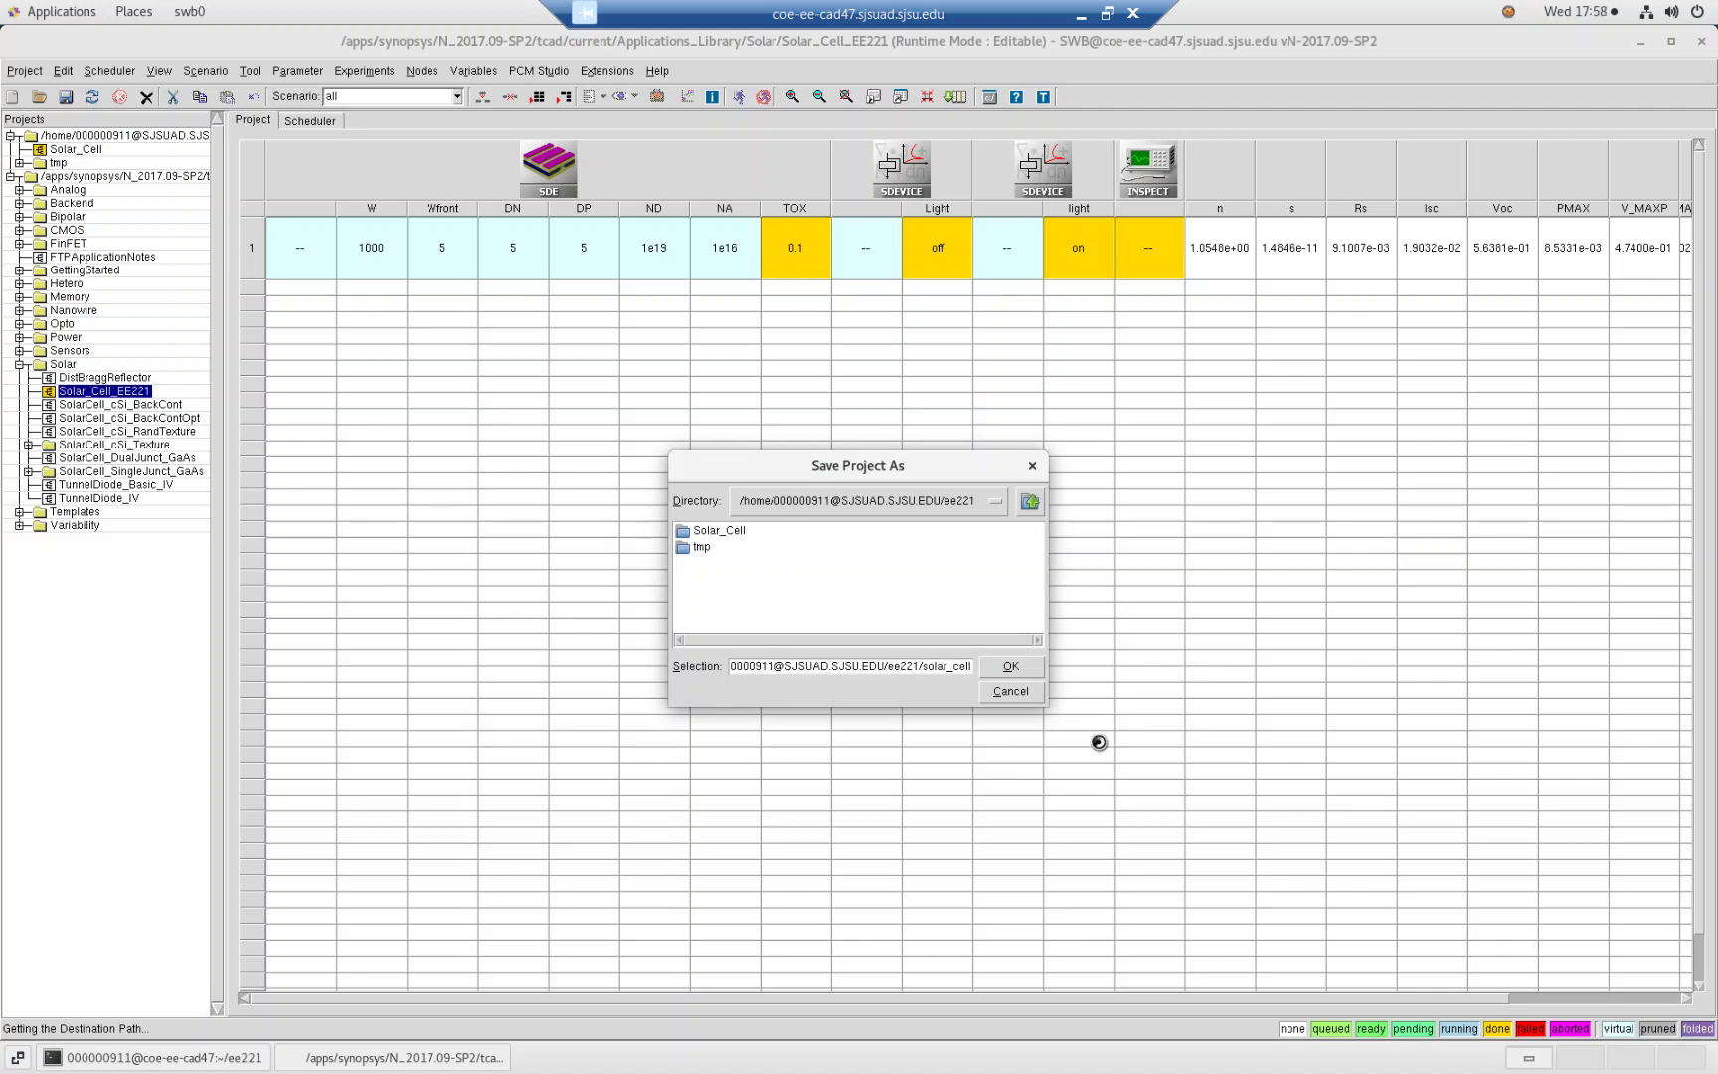
pyautogui.click(1022, 666)
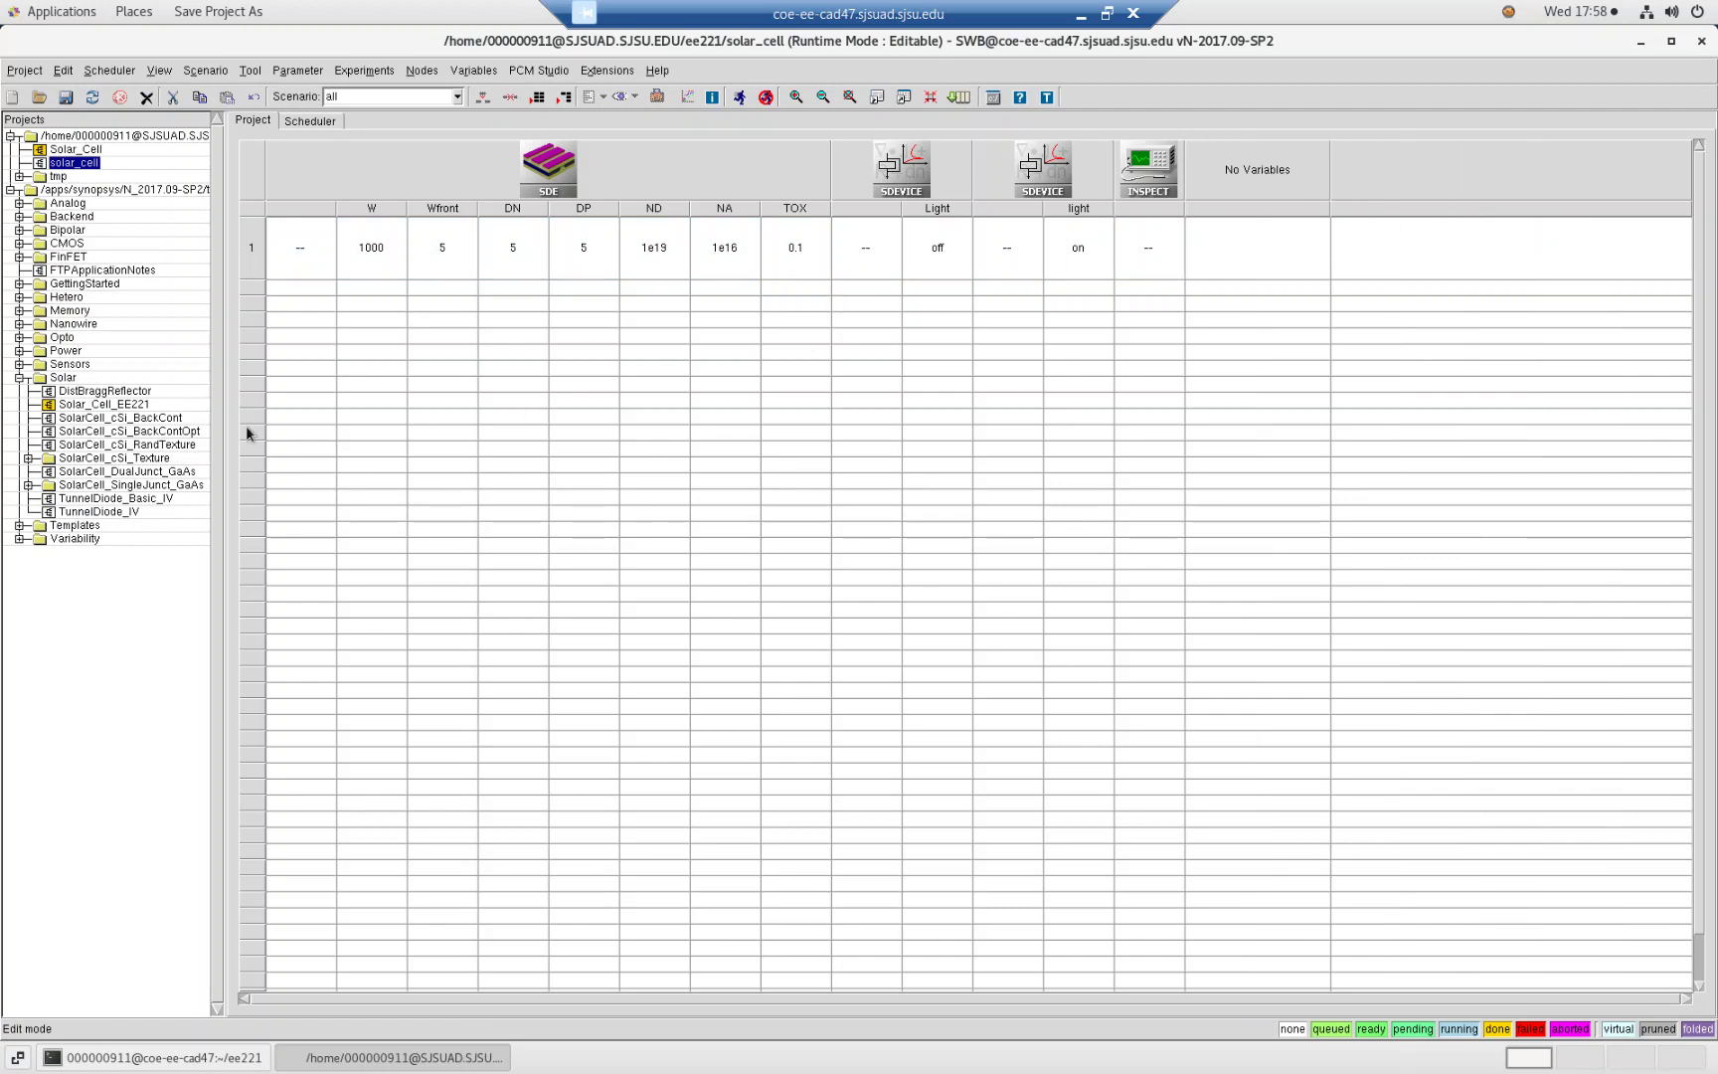
# Open the ee221 Solar_Cell project and clean up its results, outputs and logs
pyautogui.doubleClick(135, 406)
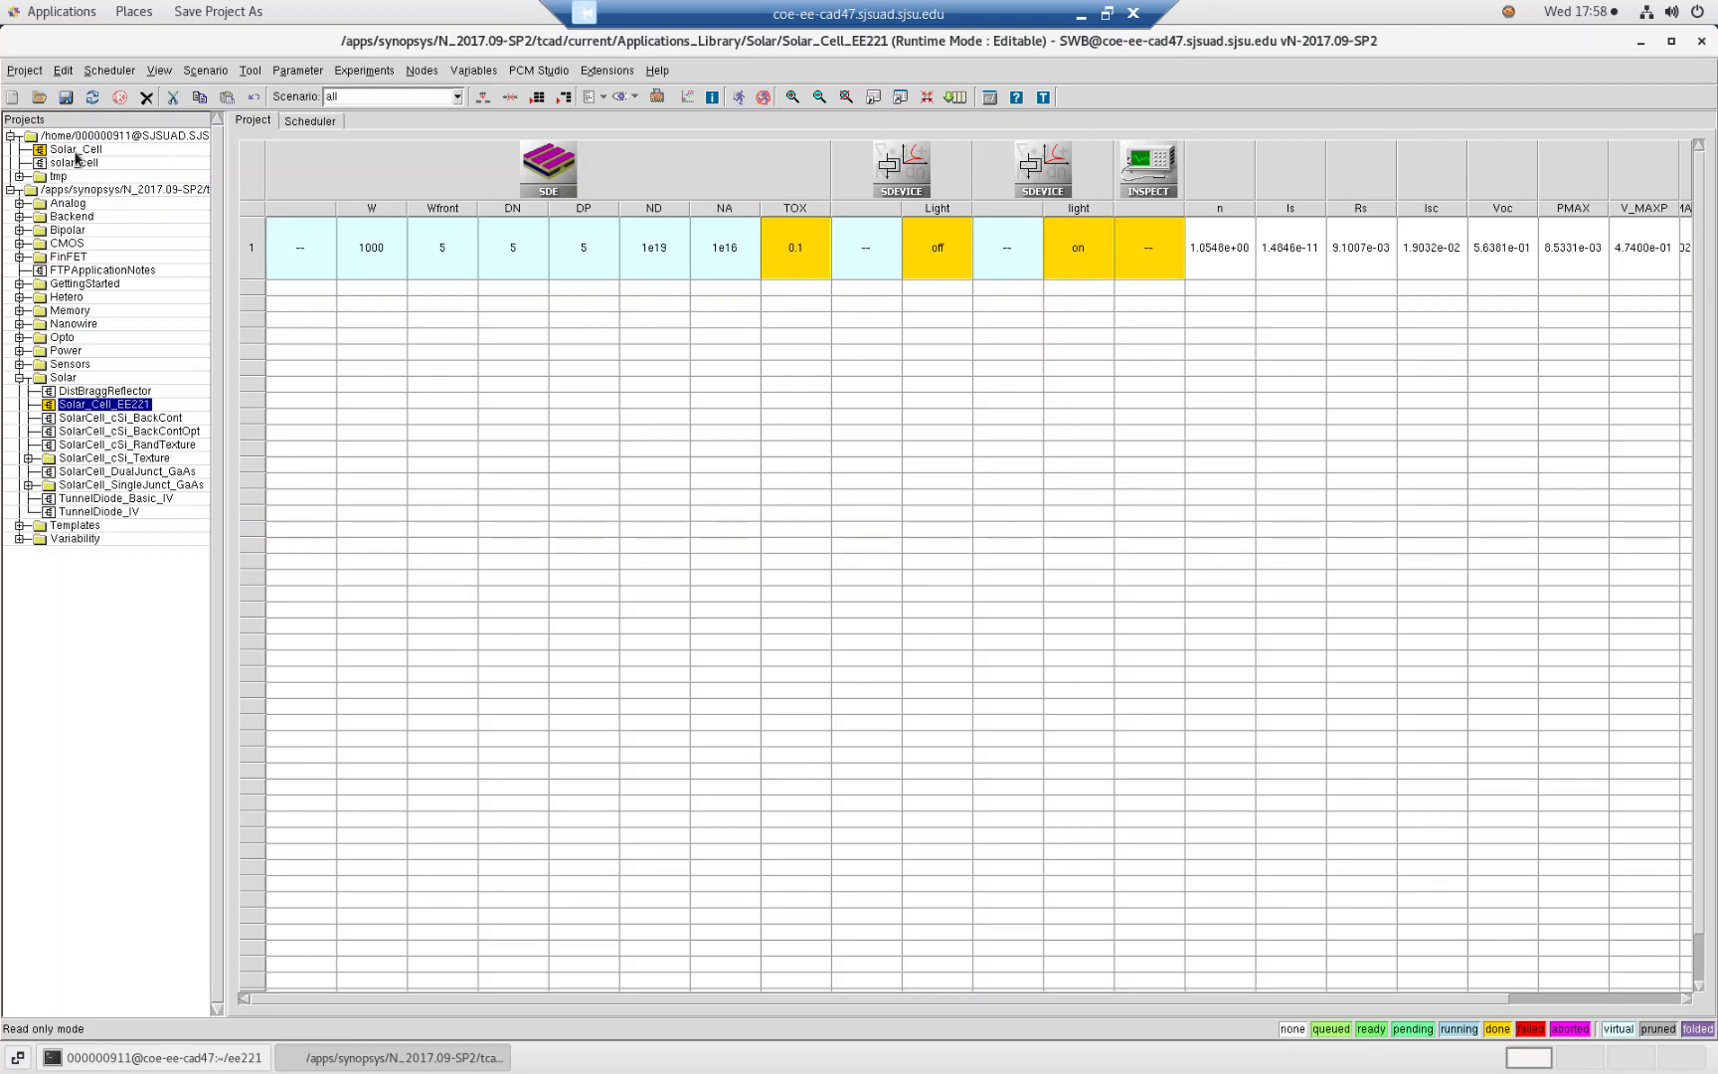
pyautogui.click(75, 151)
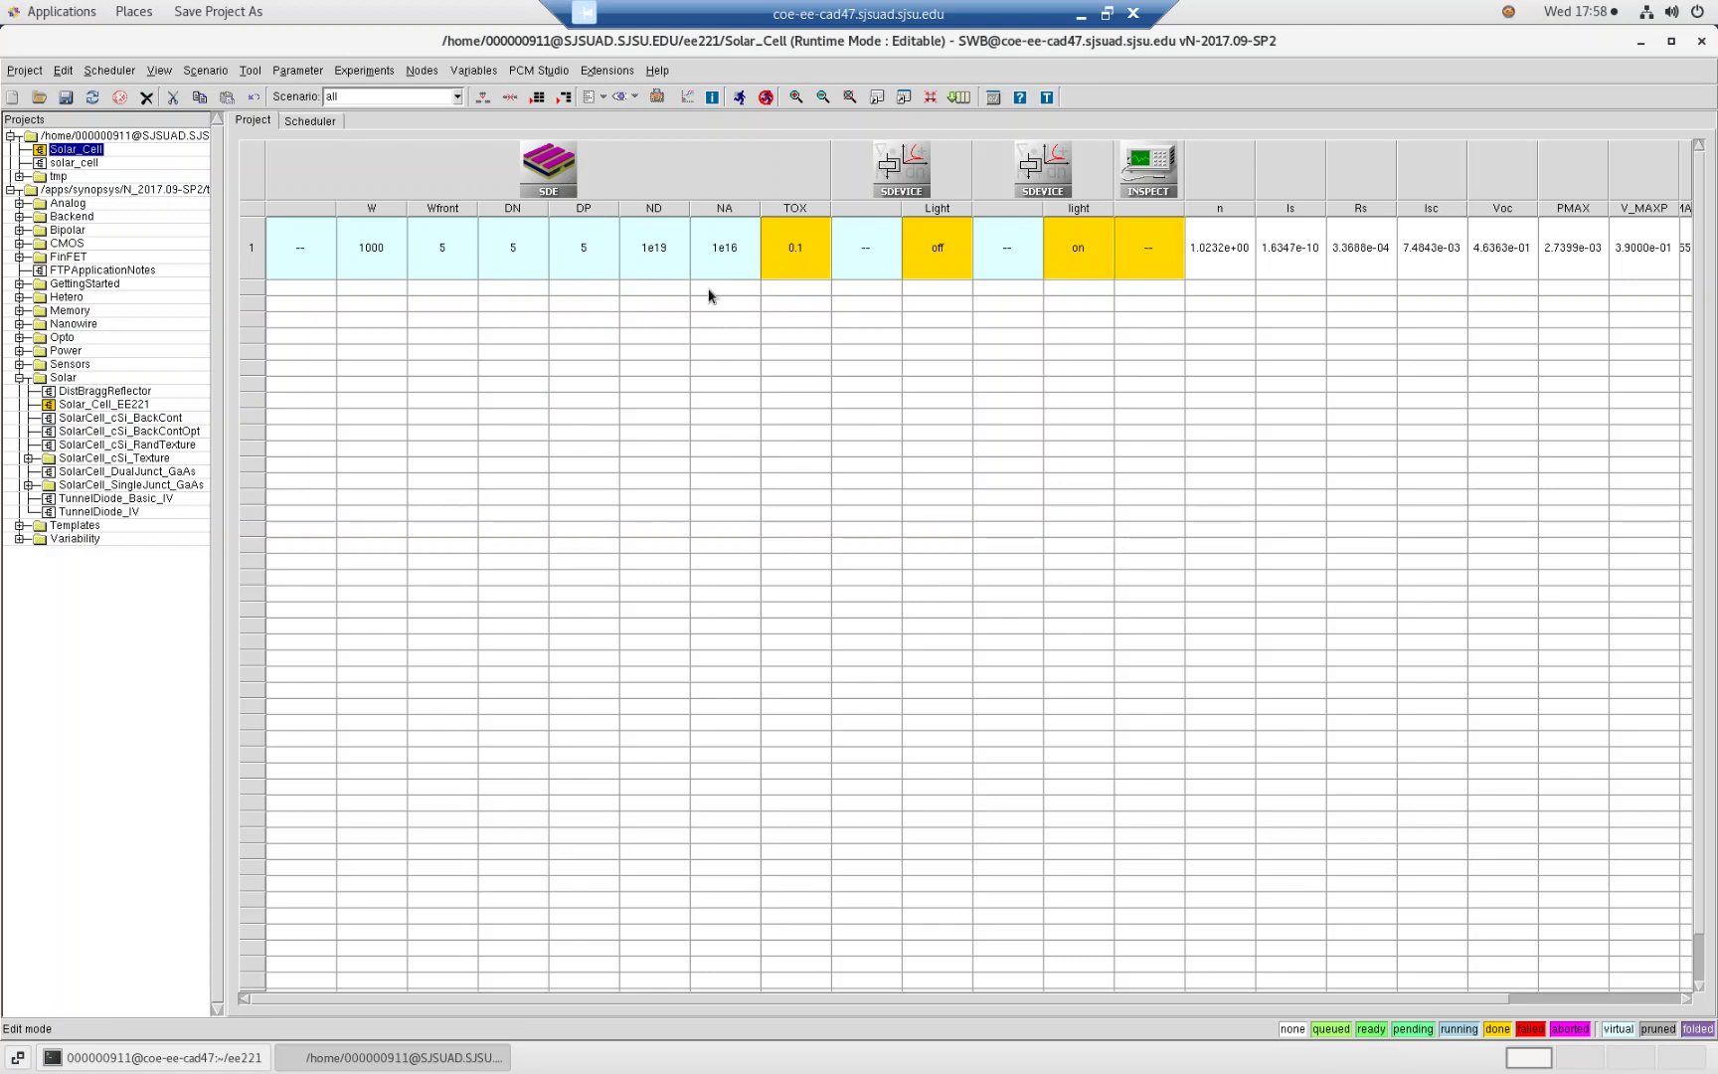
pyautogui.click(21, 73)
pyautogui.moveTo(50, 234)
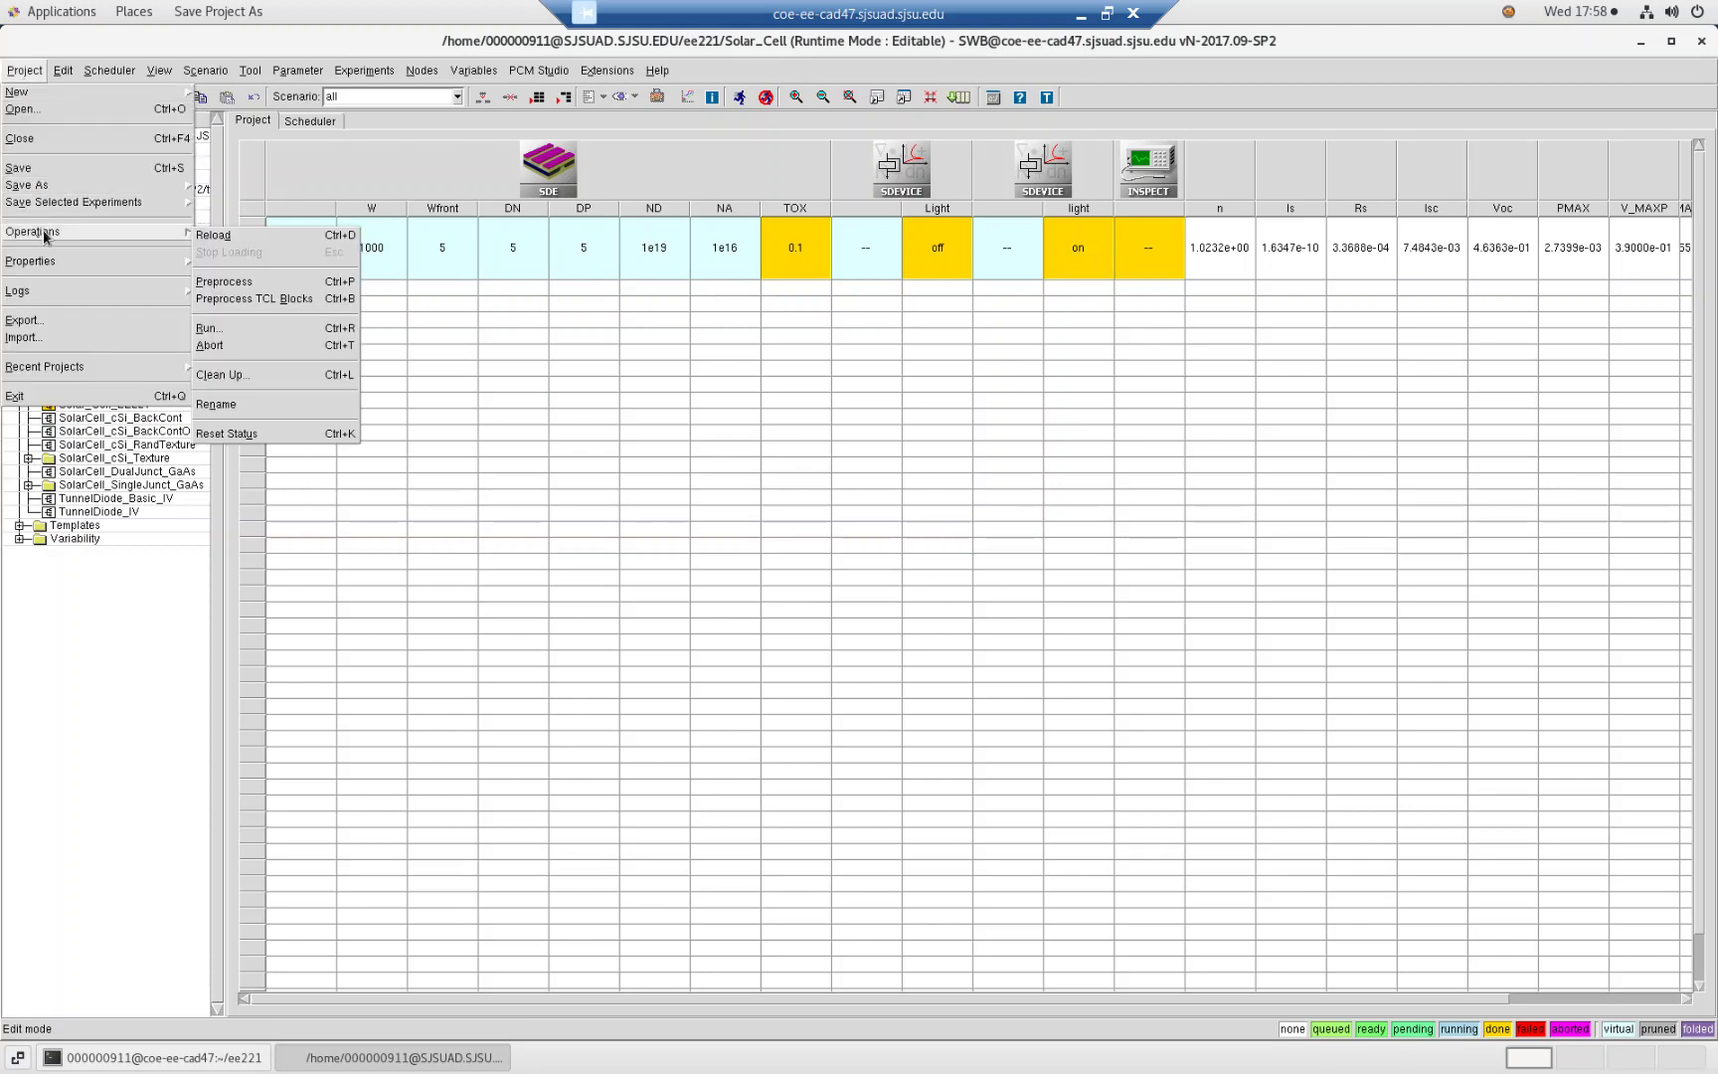
pyautogui.click(238, 376)
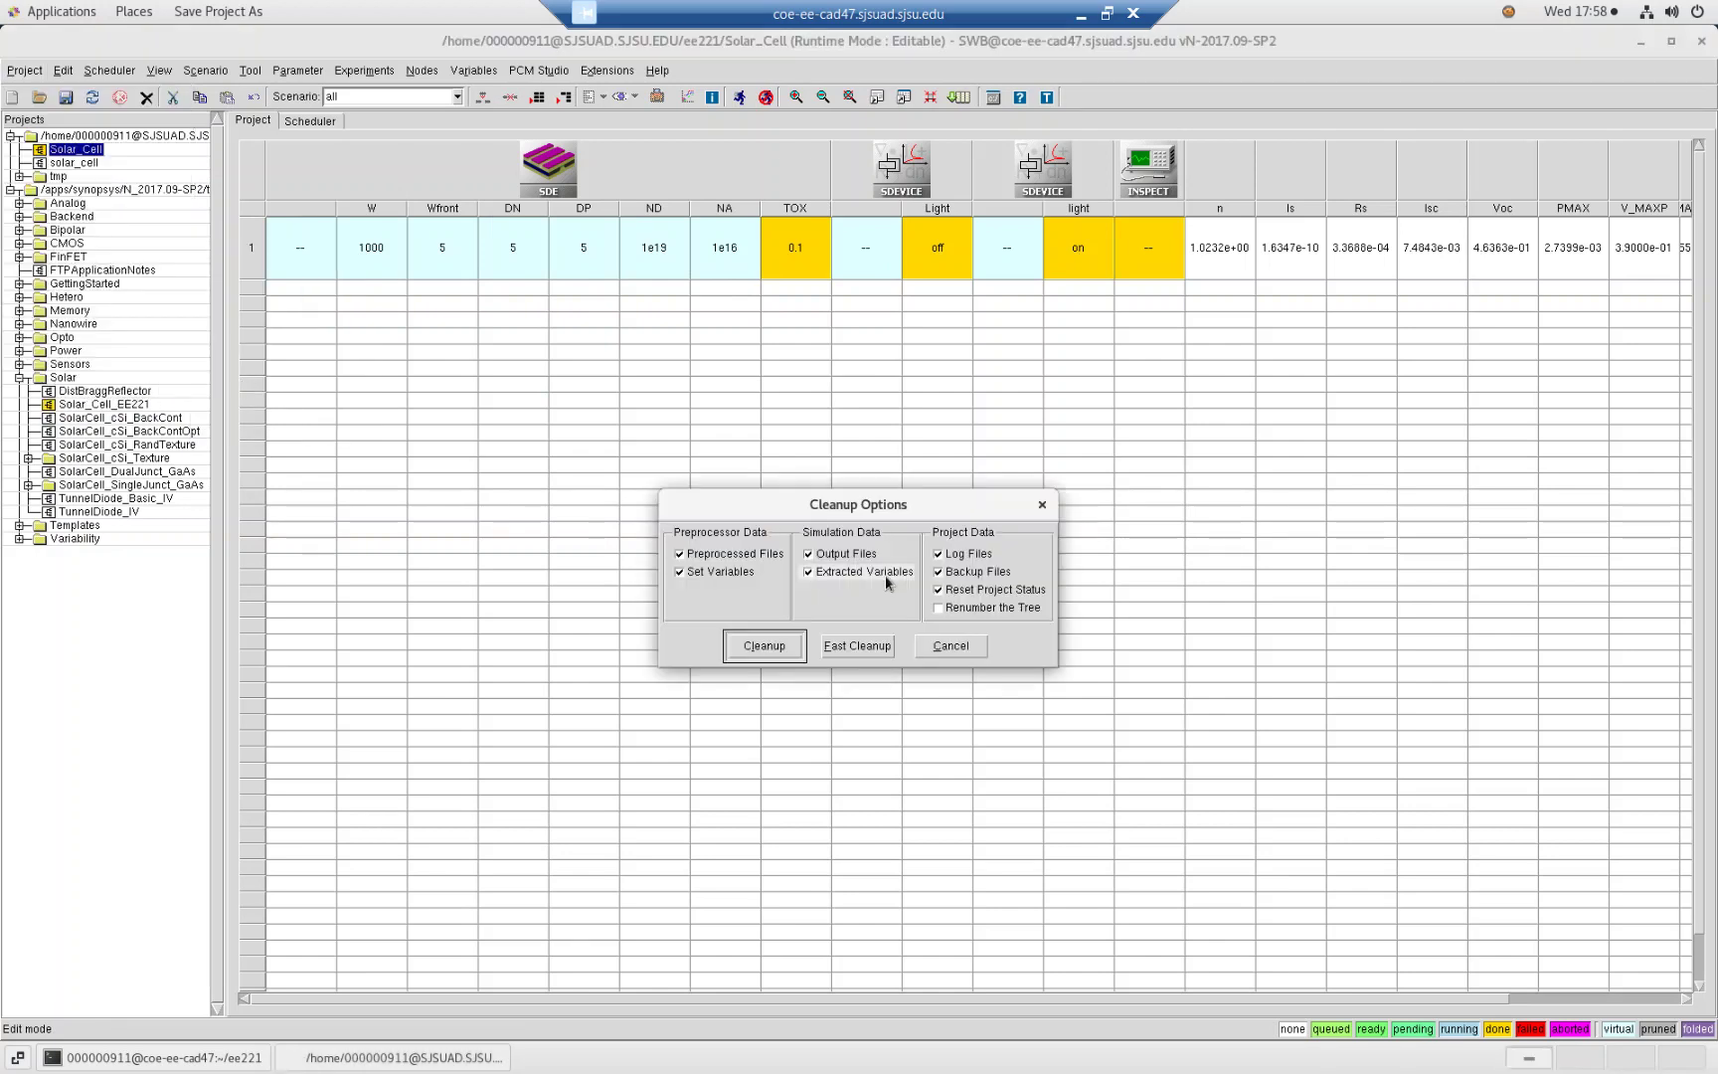
pyautogui.click(764, 655)
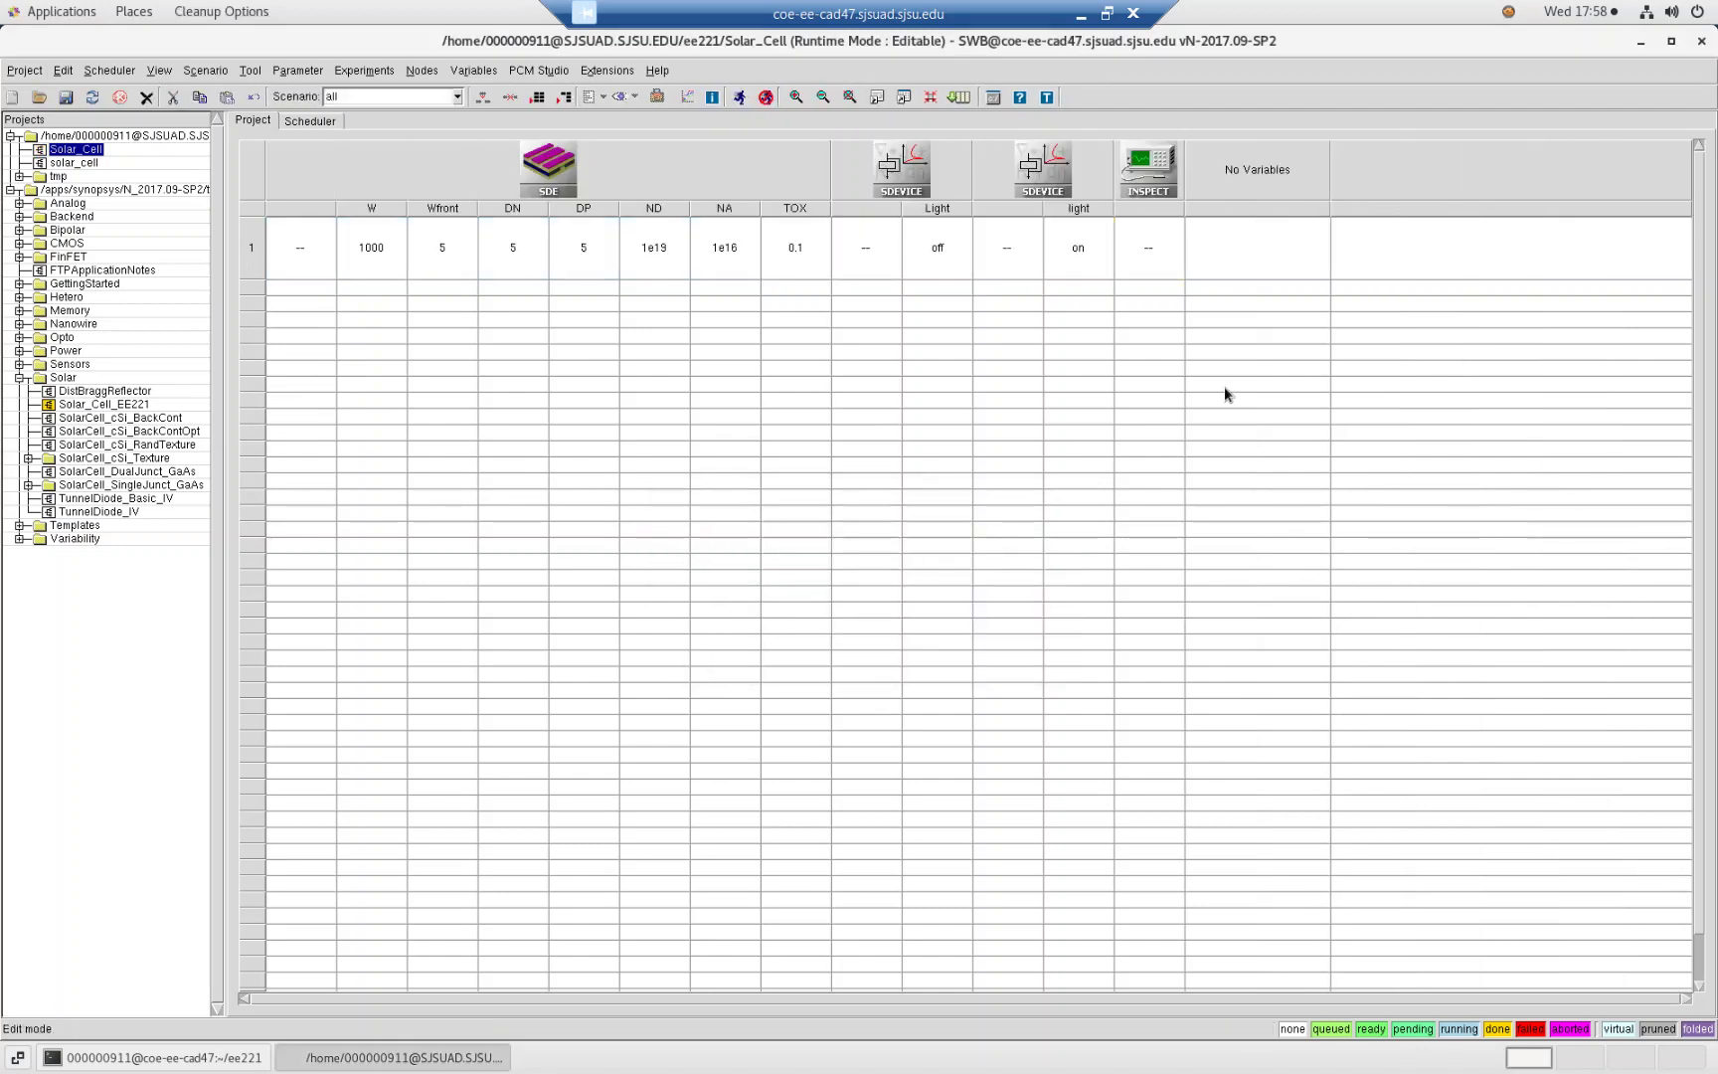
pyautogui.click(23, 73)
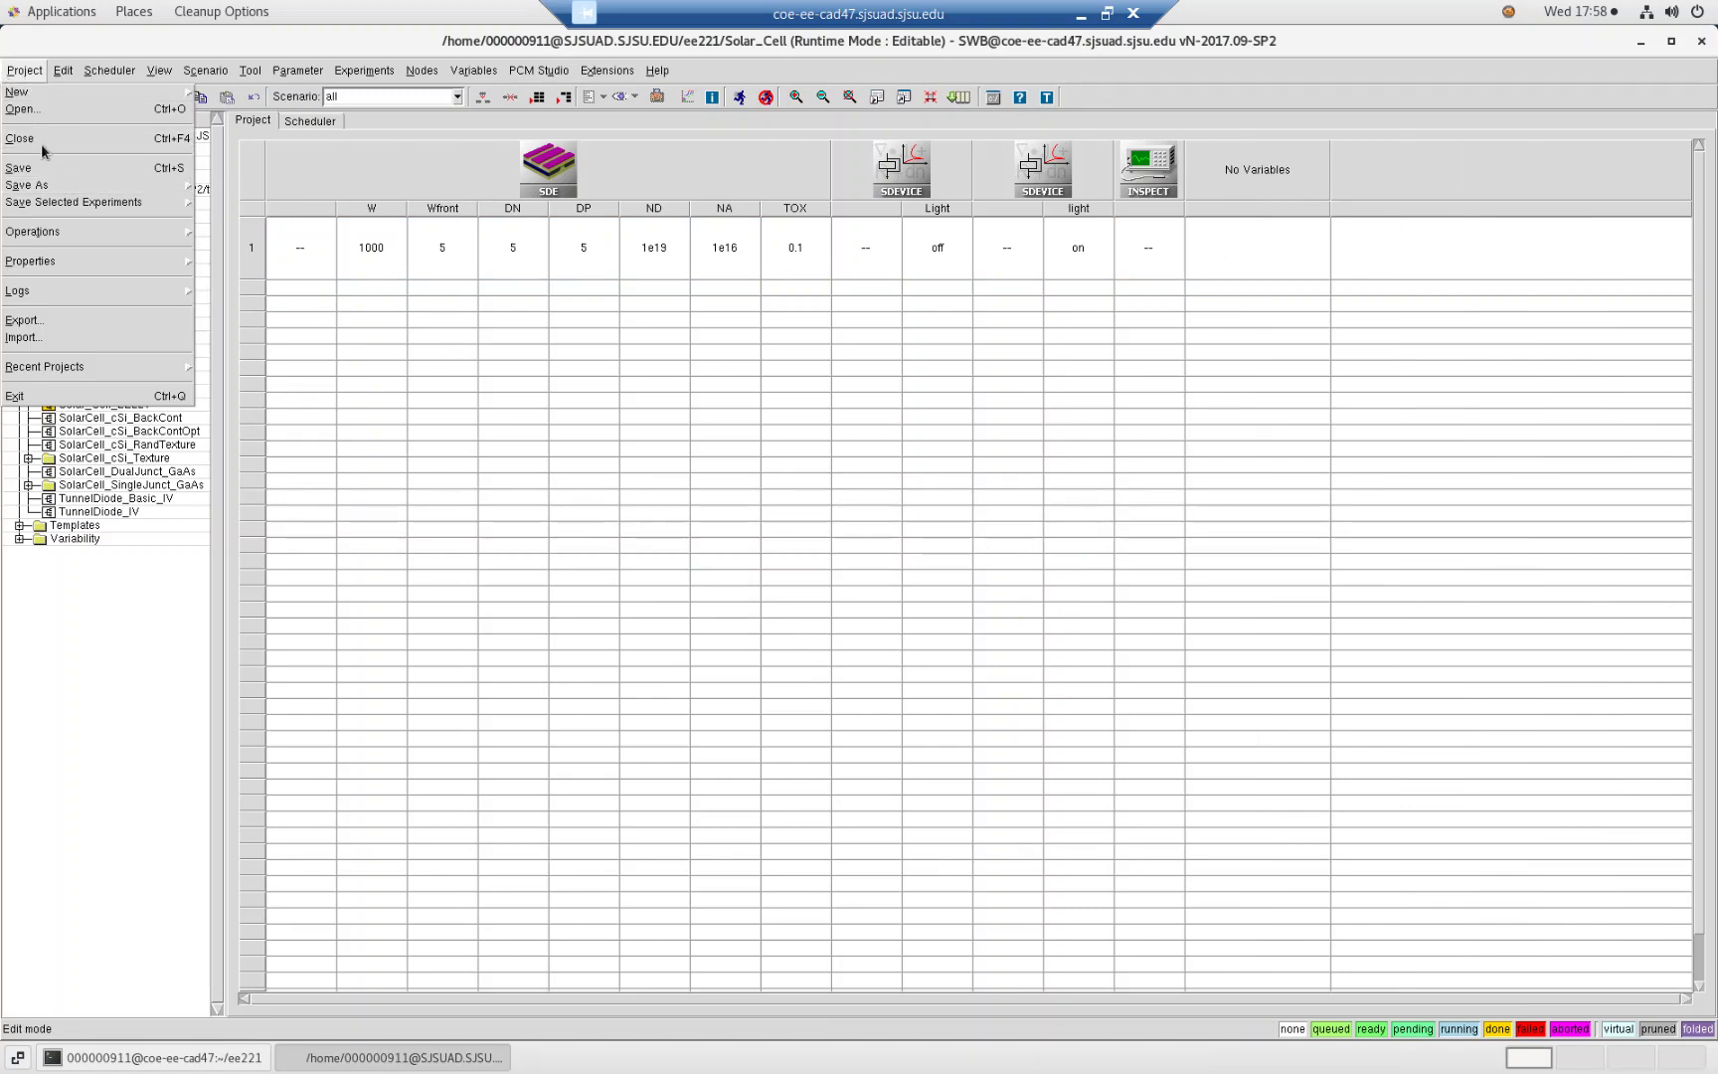
# Run all nodes of the Solar_Cell project on the local:priority queue and dismiss the Project Log
pyautogui.moveTo(68, 232)
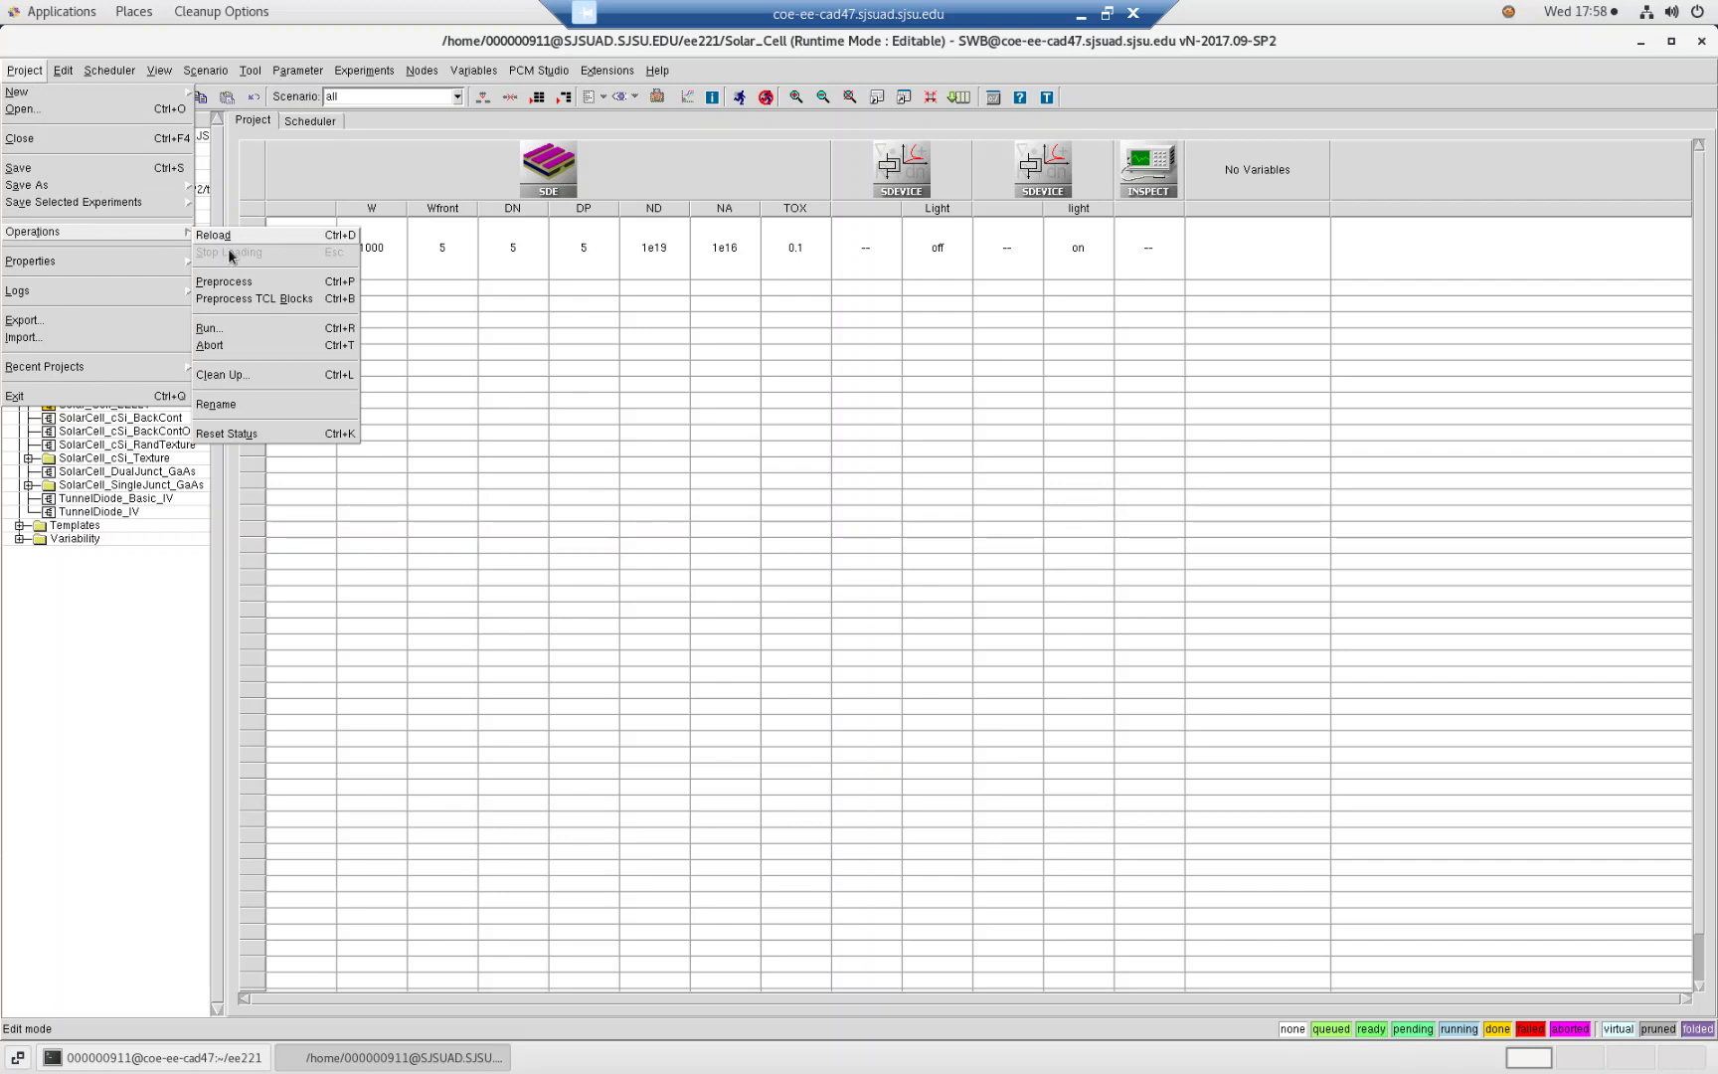
pyautogui.click(220, 324)
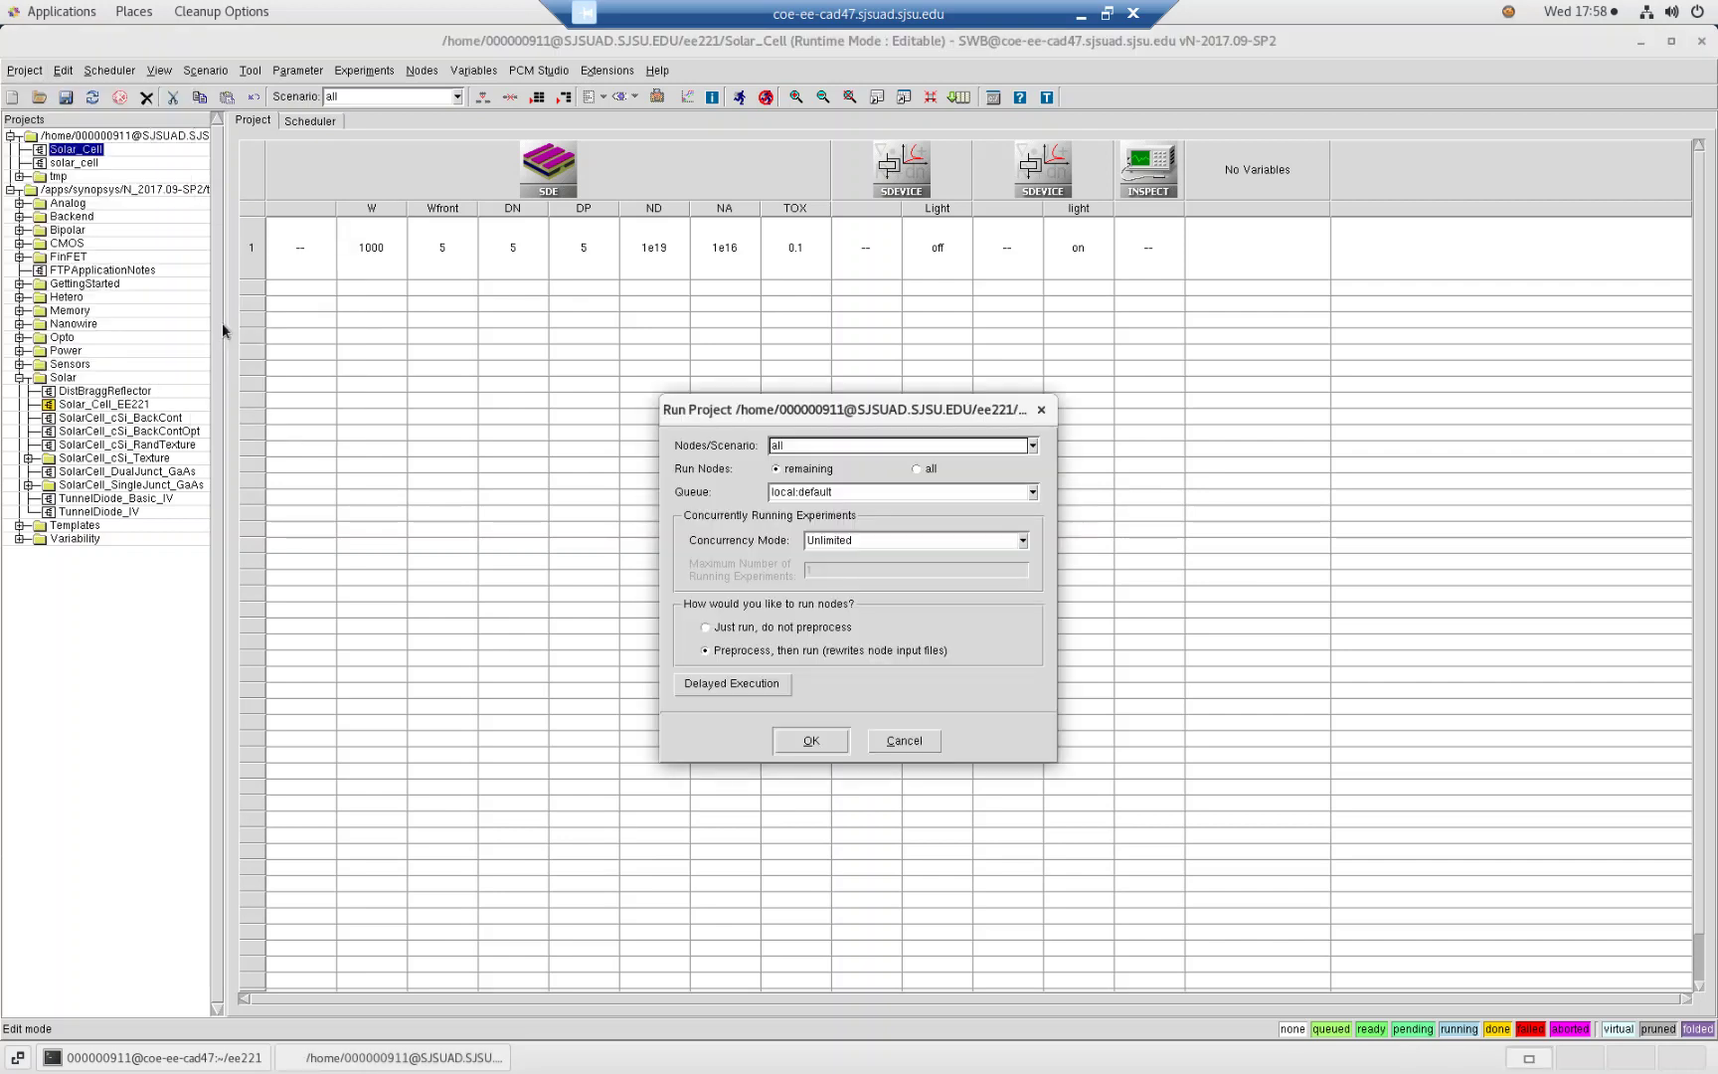
pyautogui.click(918, 469)
pyautogui.click(1033, 493)
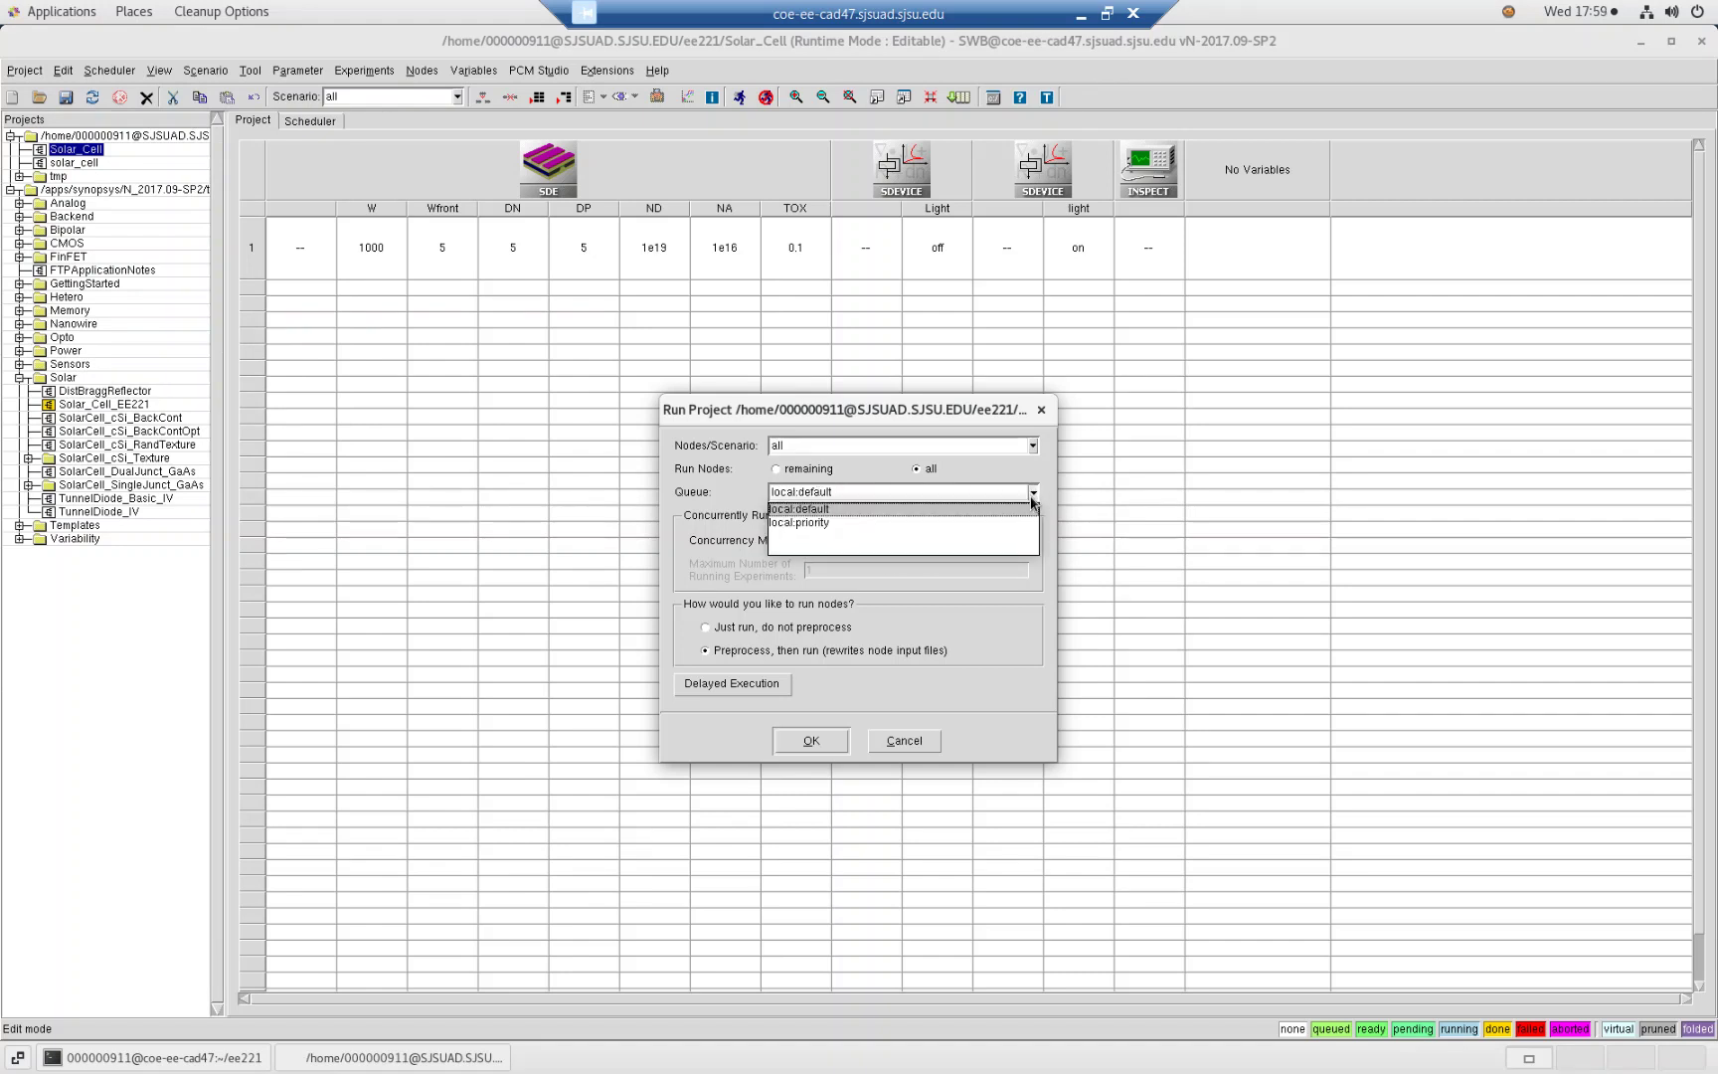
pyautogui.click(801, 523)
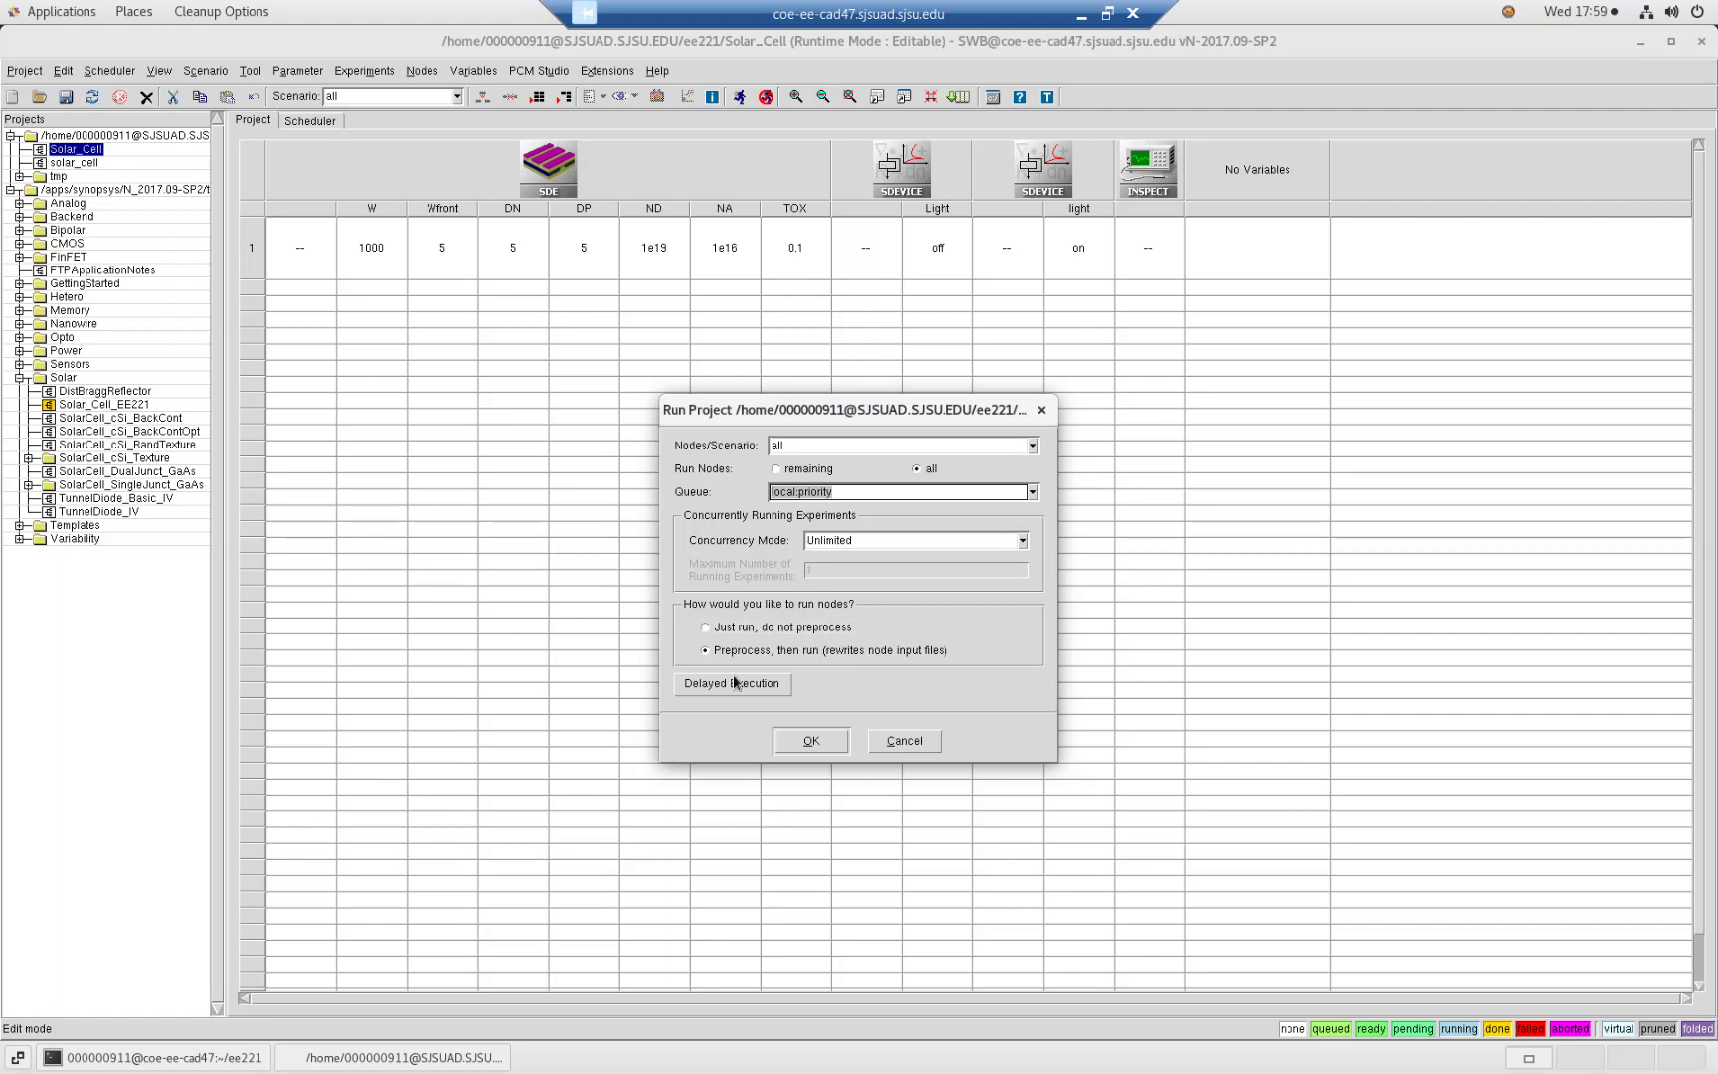
pyautogui.click(802, 741)
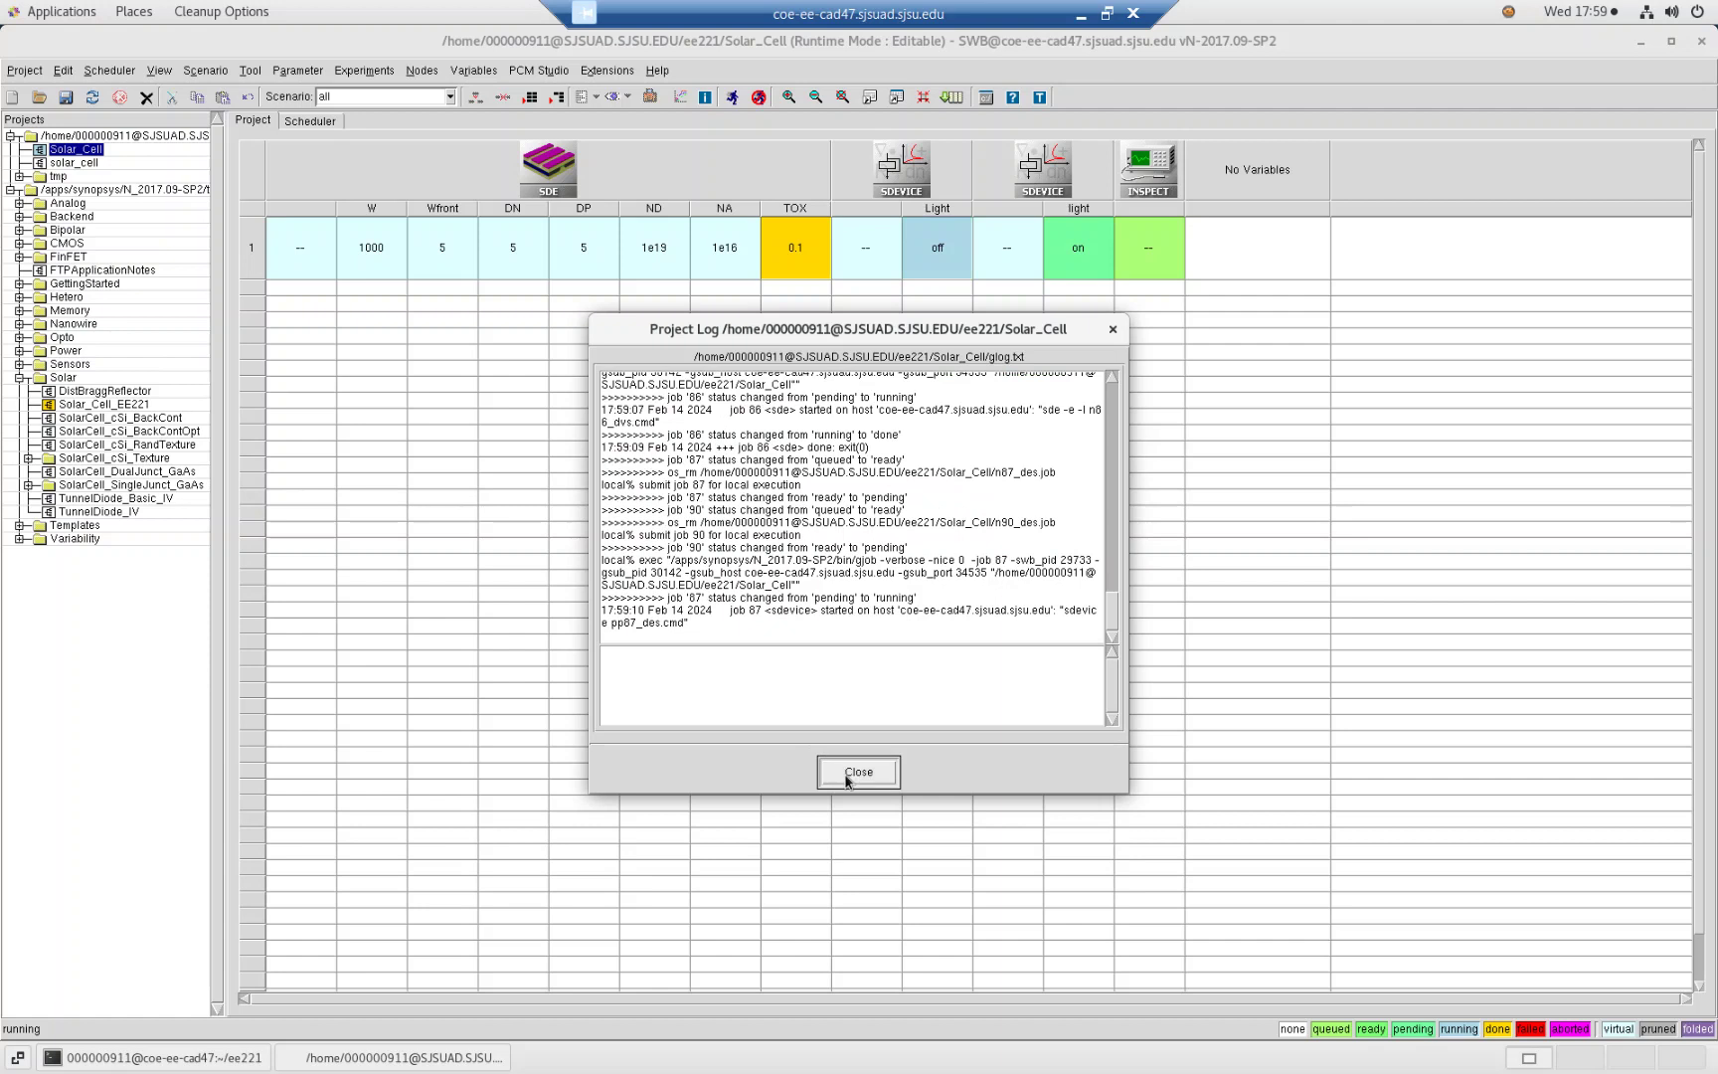
pyautogui.click(846, 782)
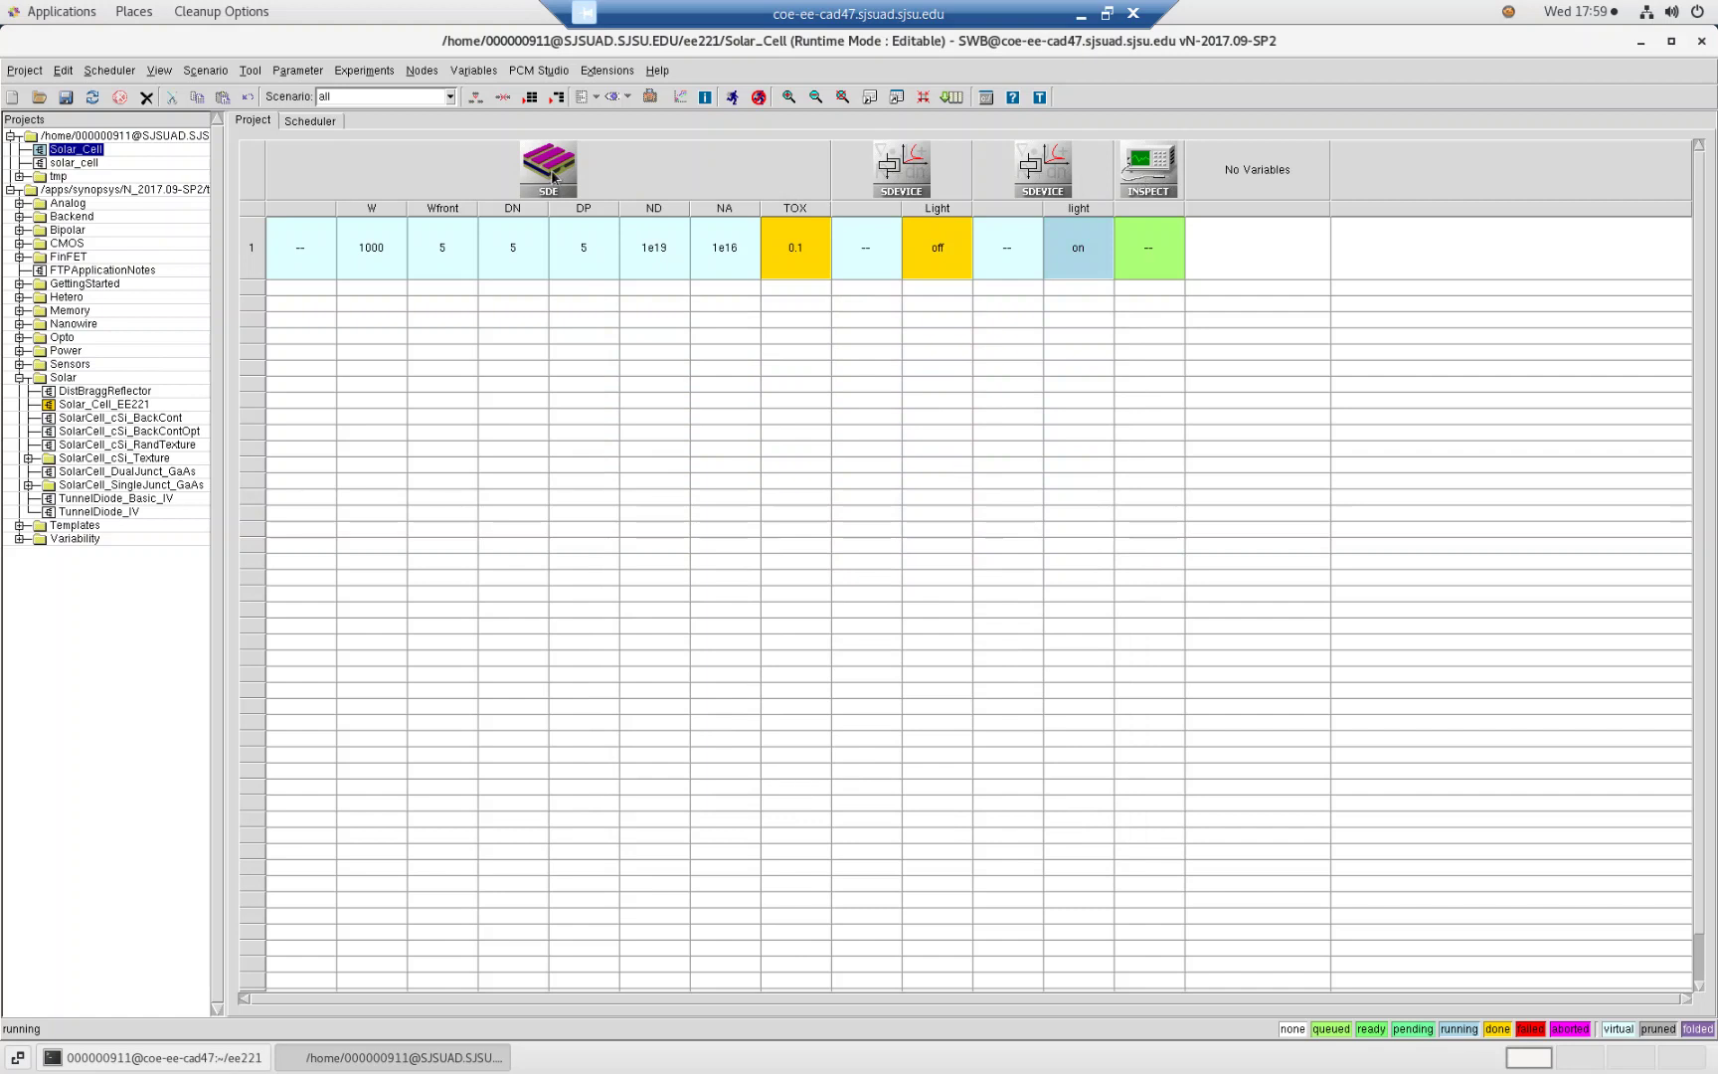
pyautogui.rightClick(537, 171)
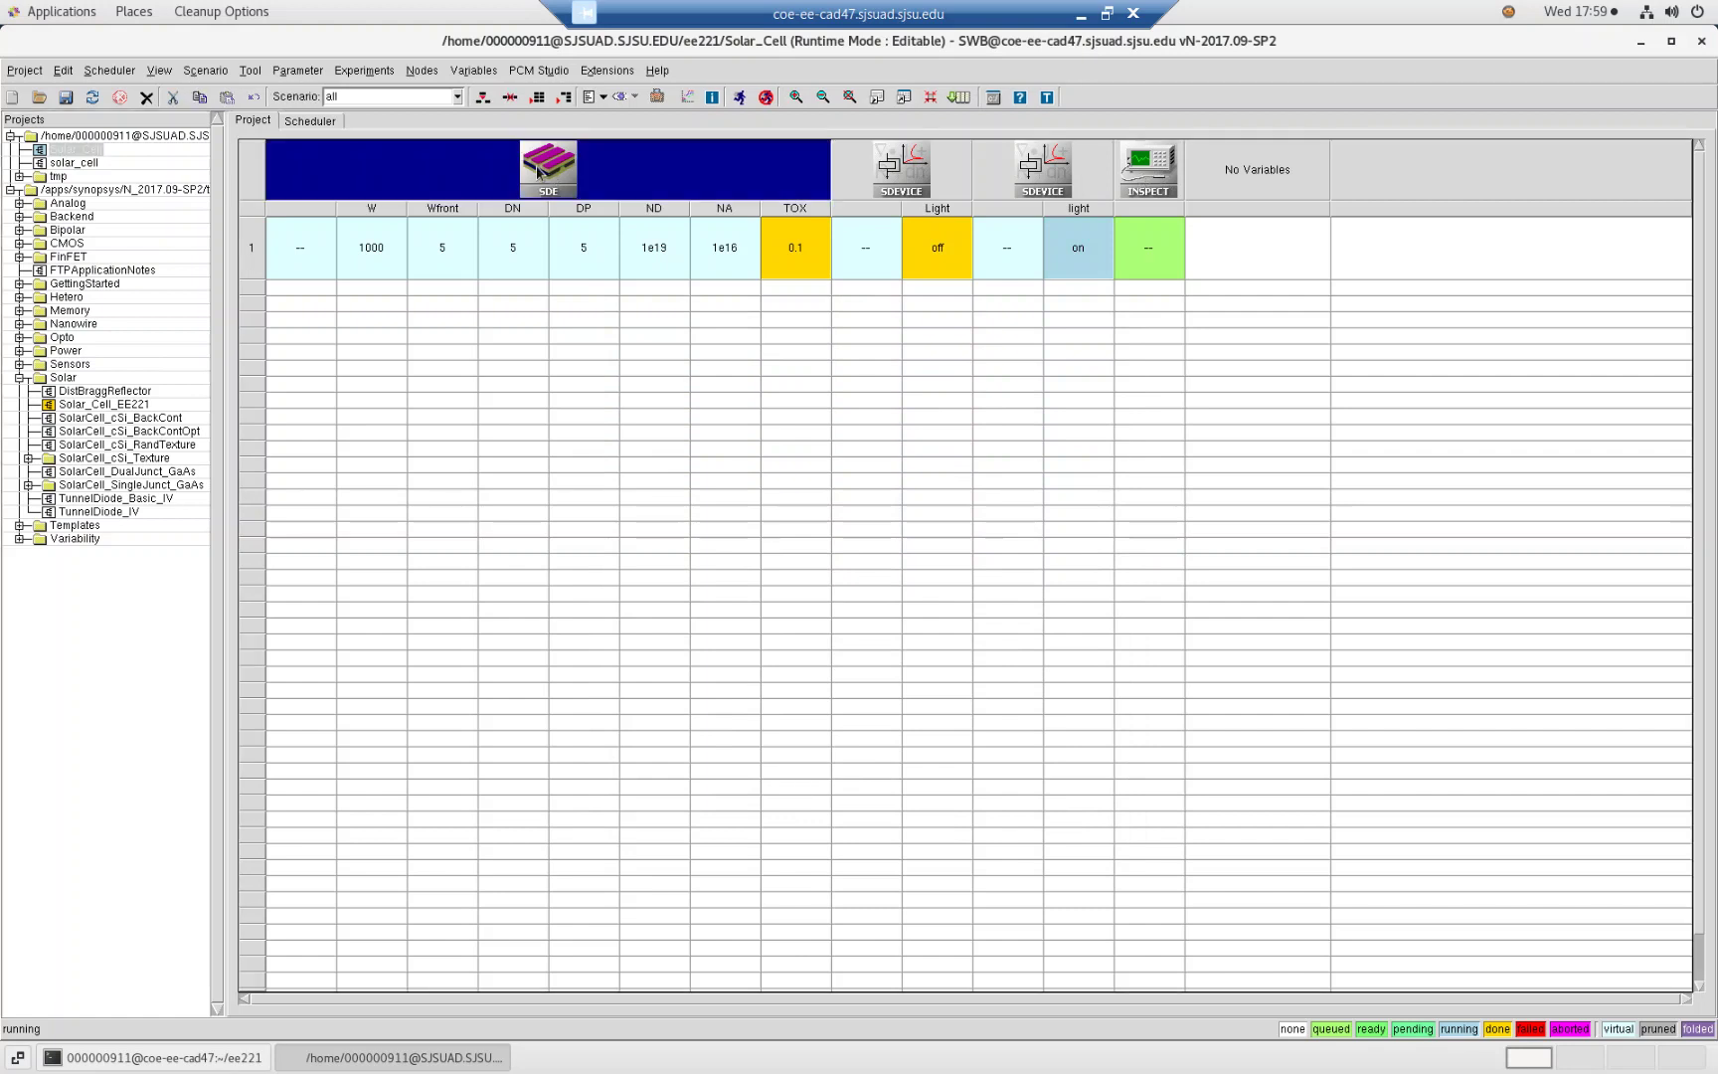
pyautogui.moveTo(621, 320)
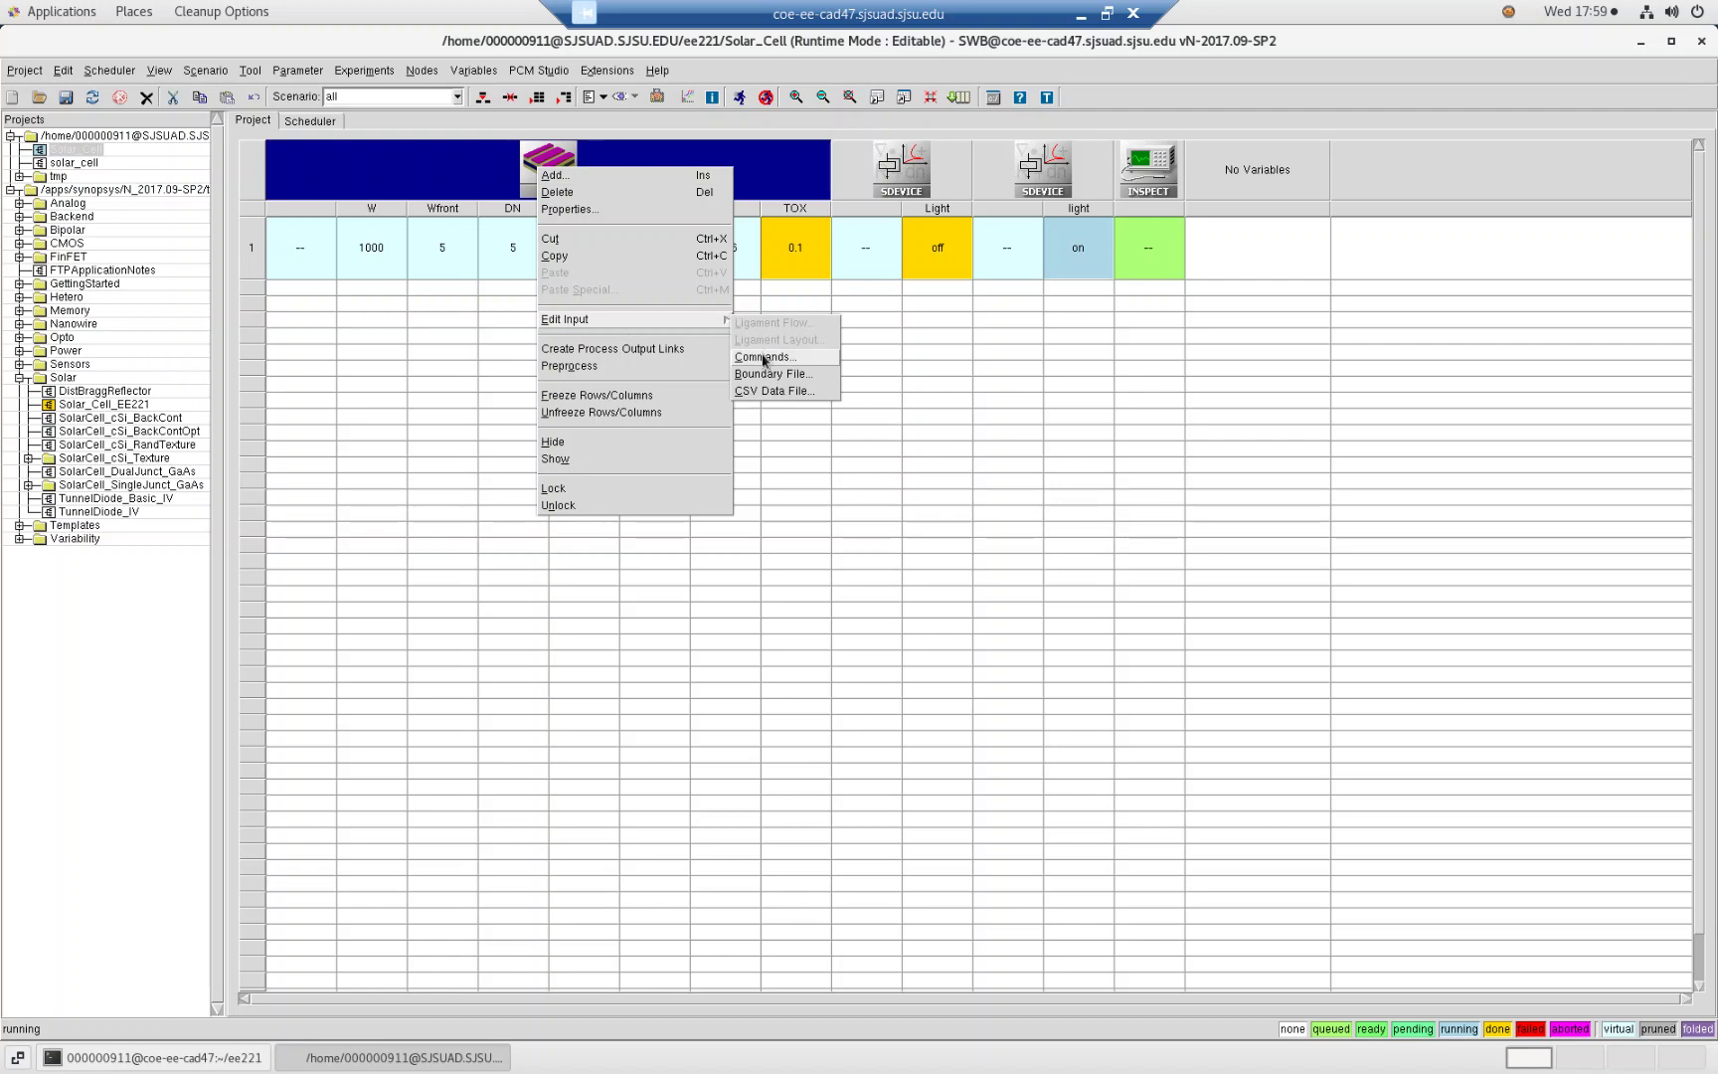
pyautogui.click(765, 357)
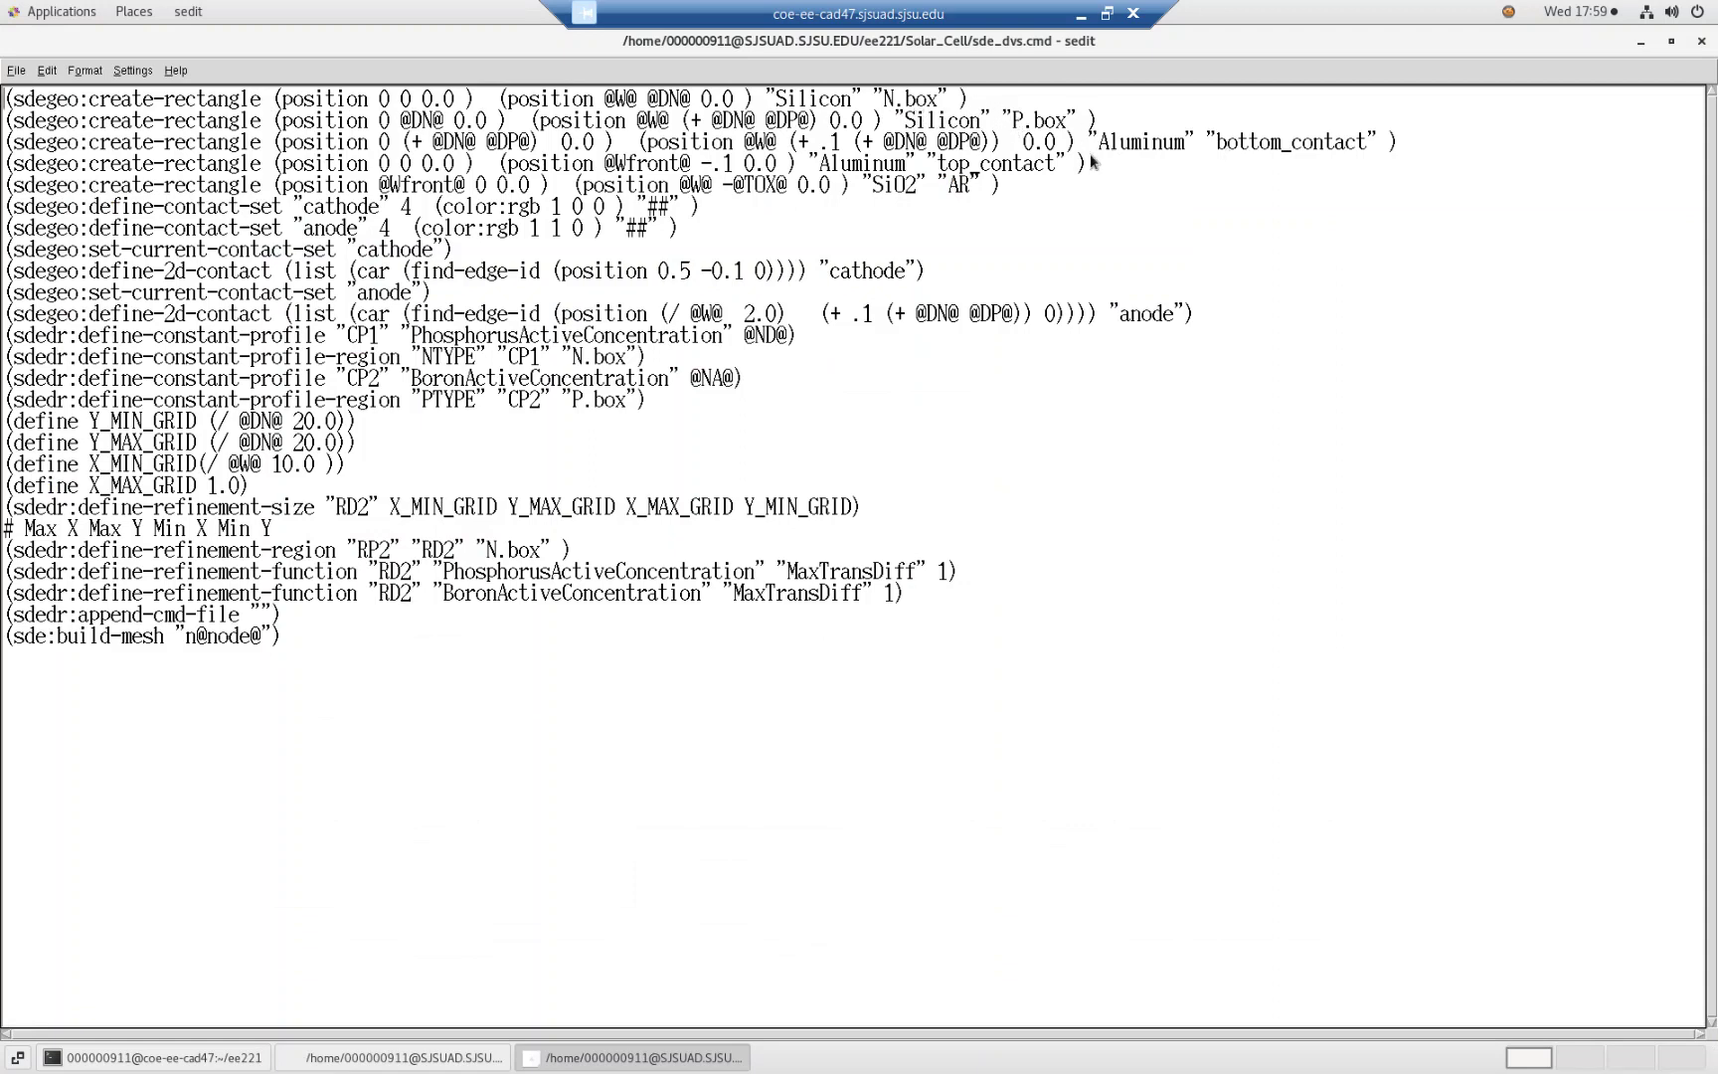
pyautogui.moveTo(982, 184); pyautogui.dragTo(851, 185)
pyautogui.click(1700, 41)
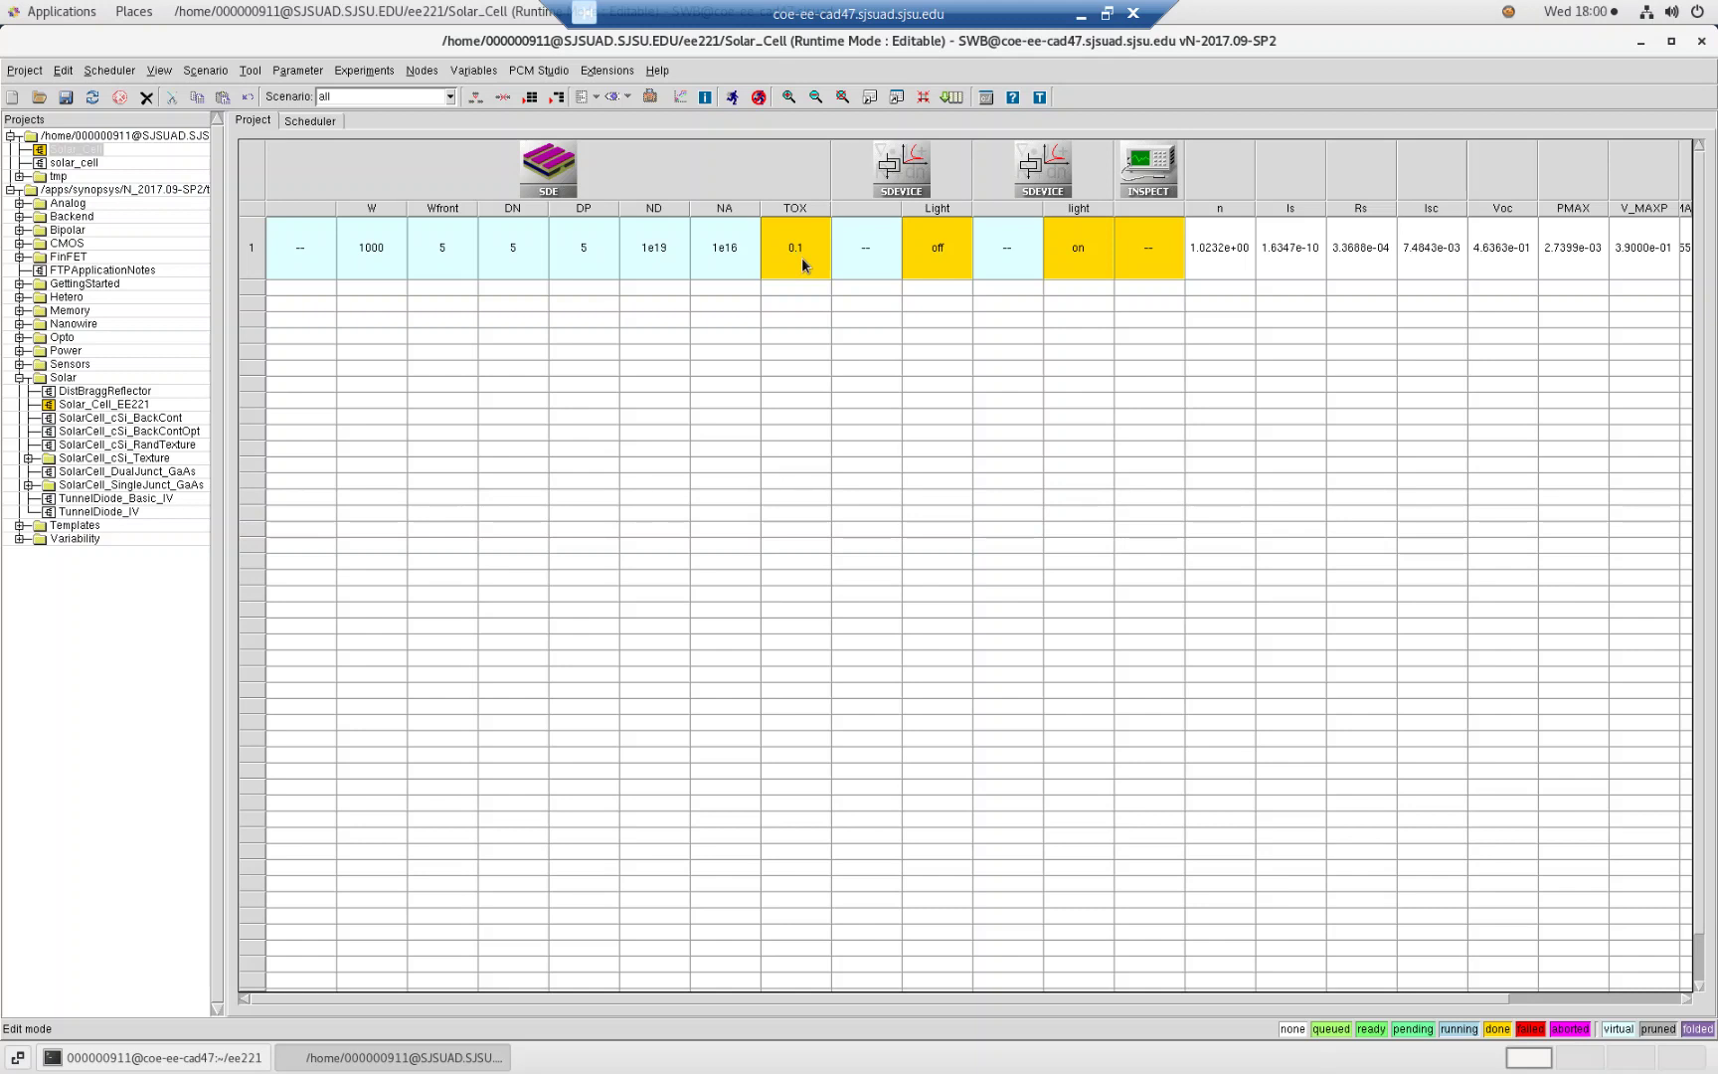
# Open node 86's mesh file n86_msh.tdr from the Node 86 Explorer in Sentaurus Visual
pyautogui.doubleClick(801, 256)
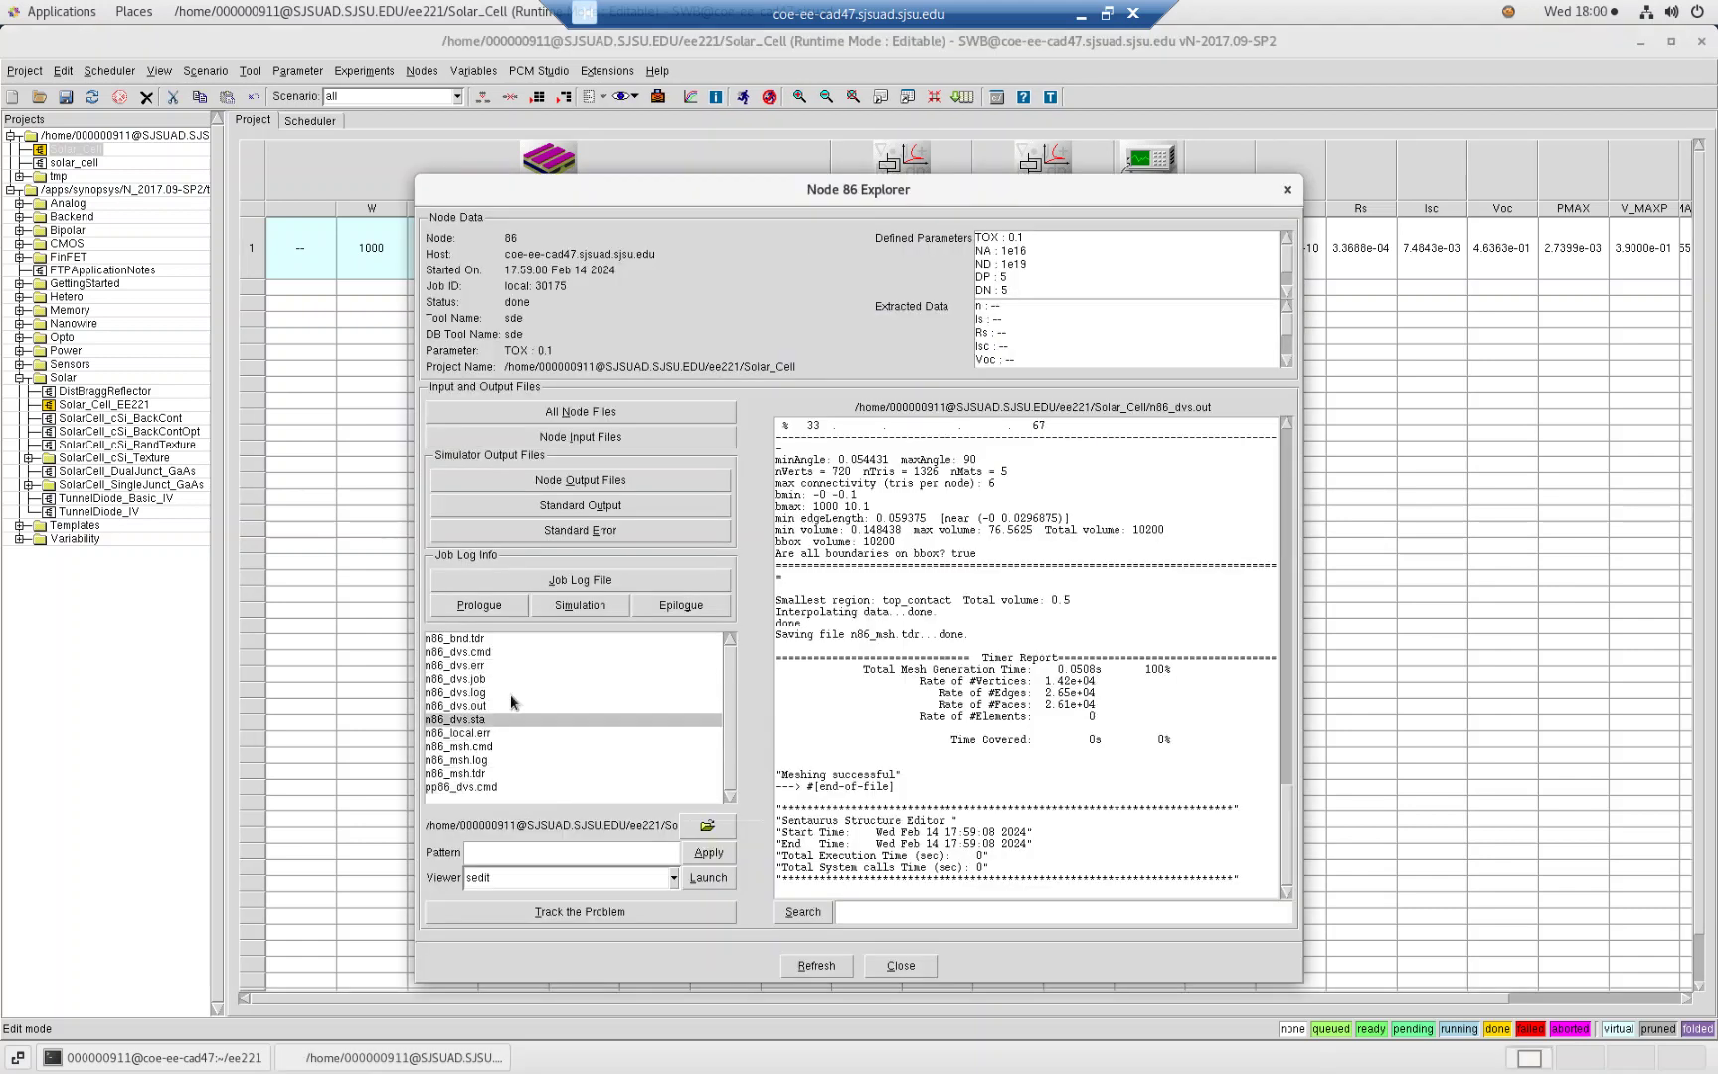
pyautogui.click(508, 653)
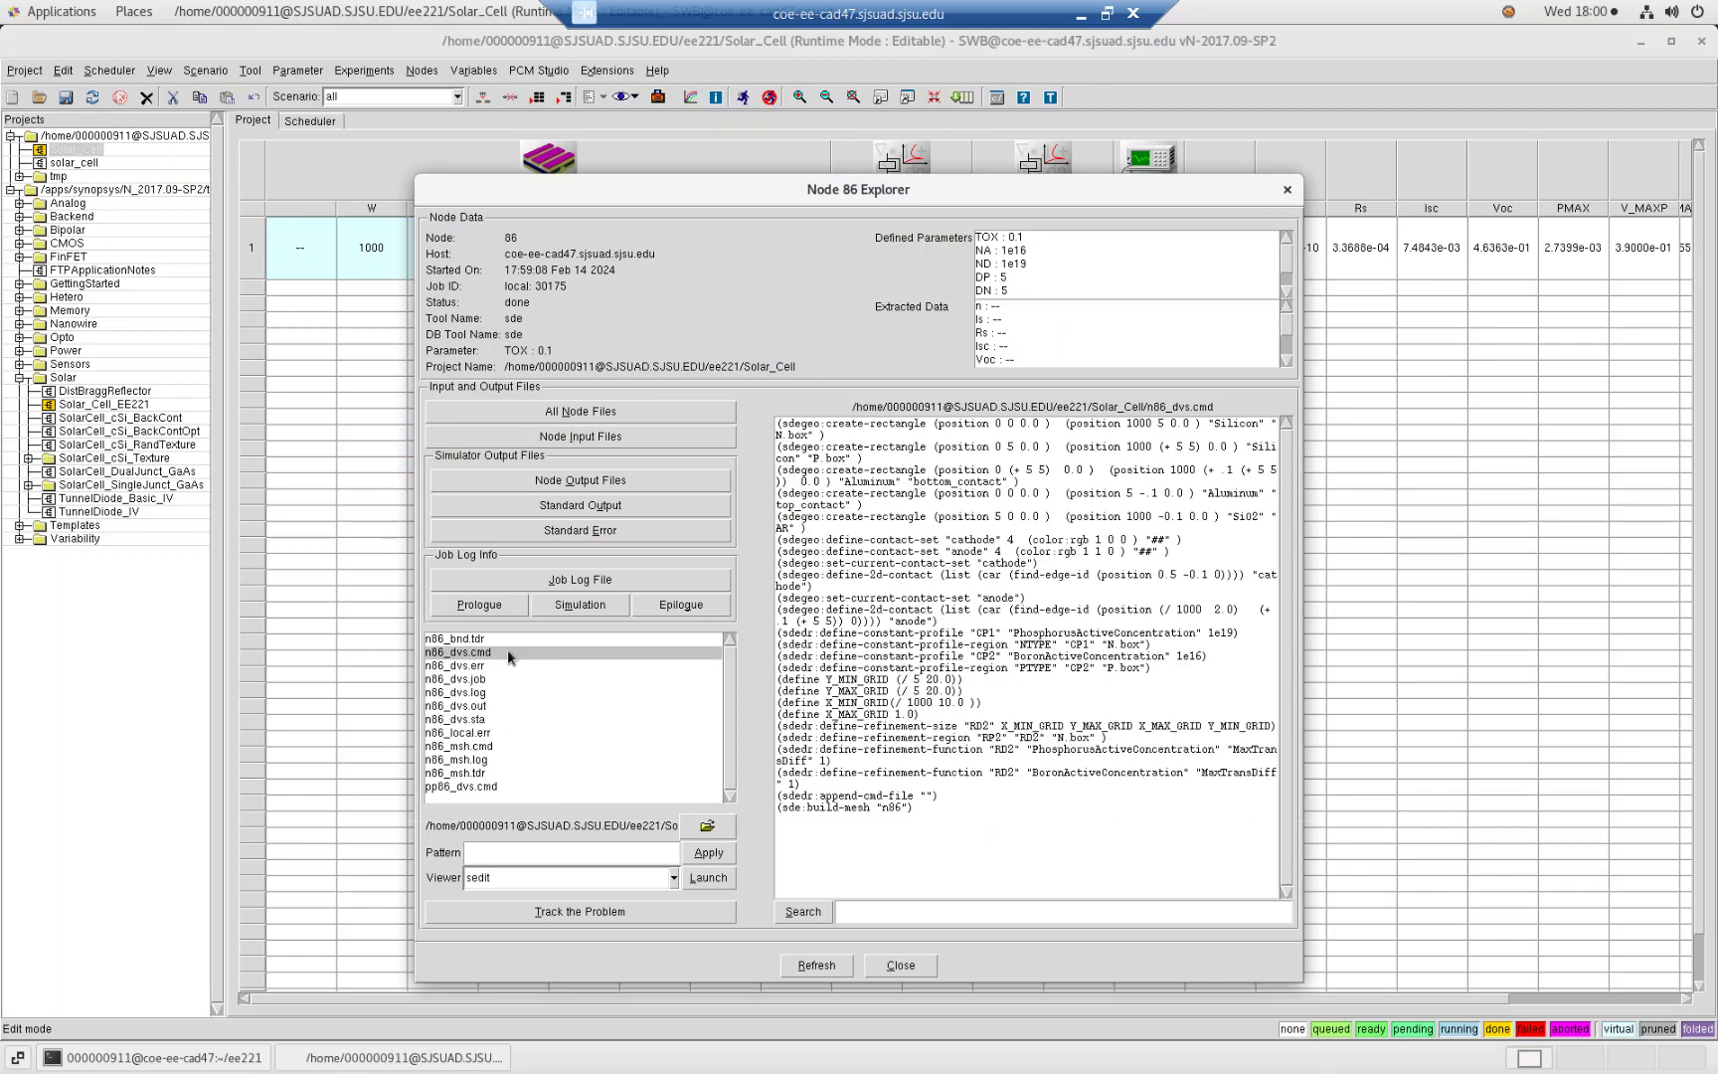
pyautogui.click(454, 774)
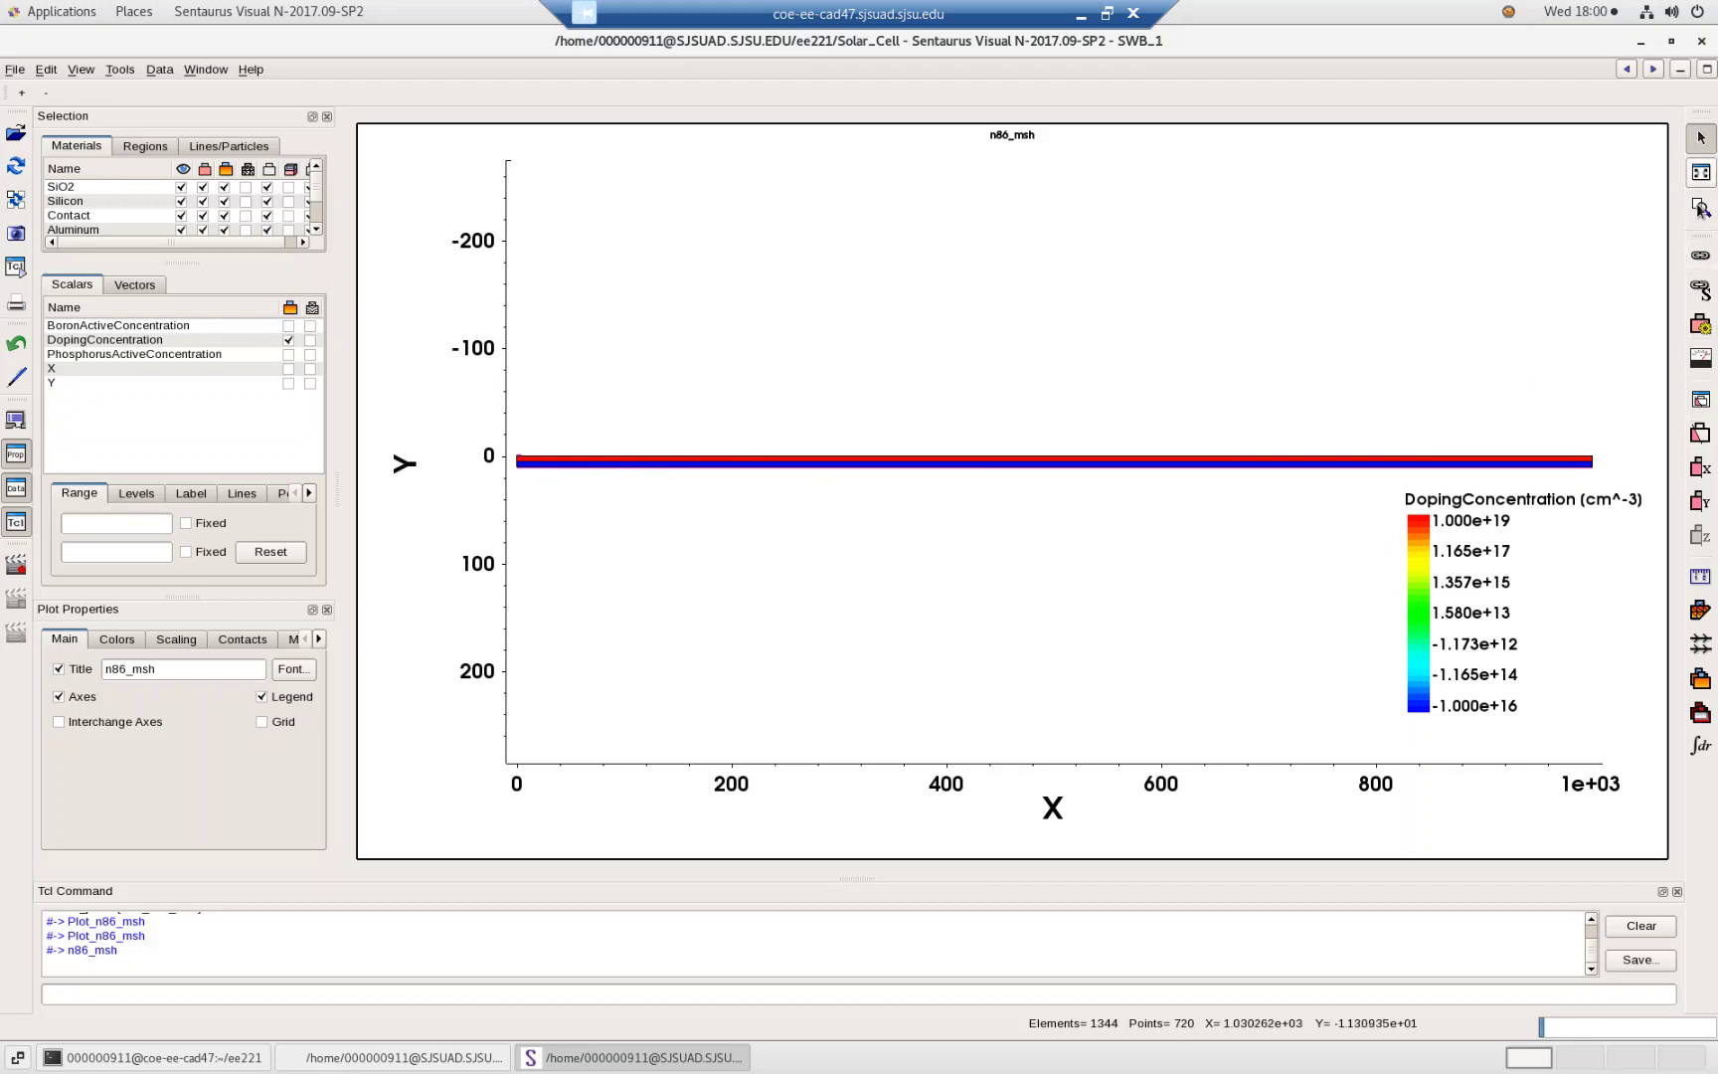
# Zoom into the structure's top-left corner around the plot origin
pyautogui.click(1700, 206)
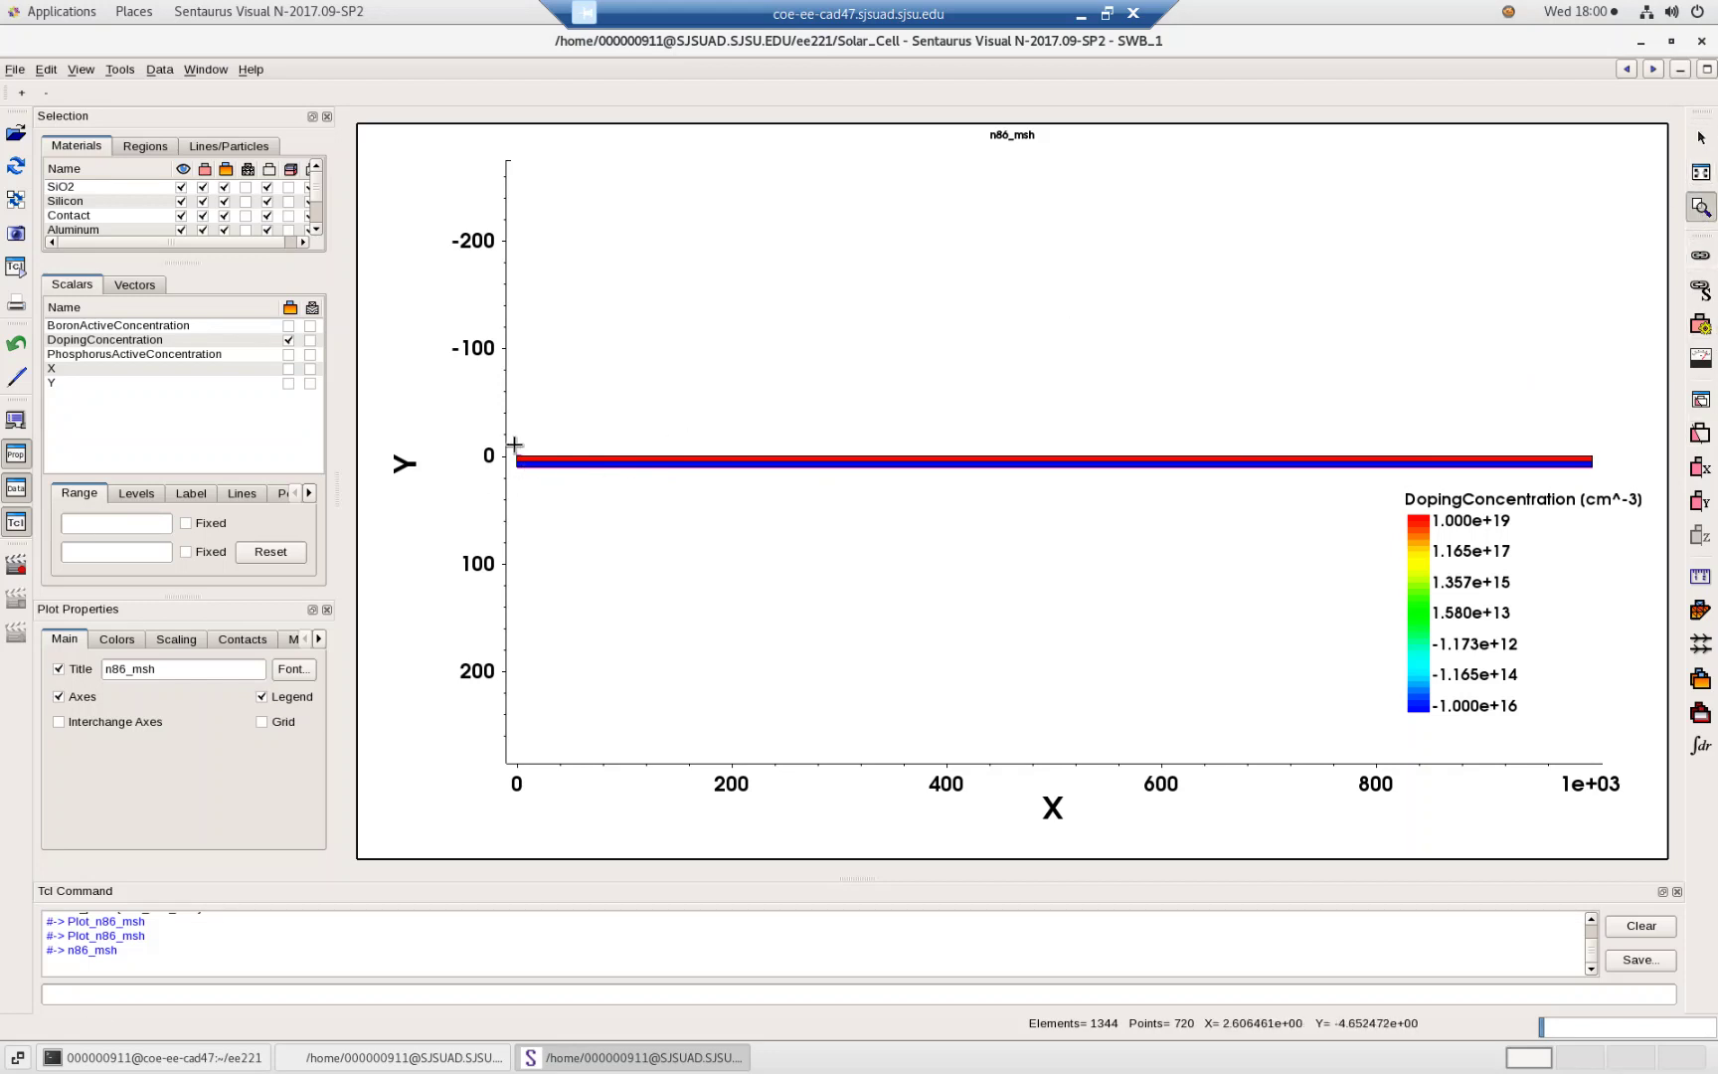
pyautogui.moveTo(514, 444); pyautogui.dragTo(555, 480)
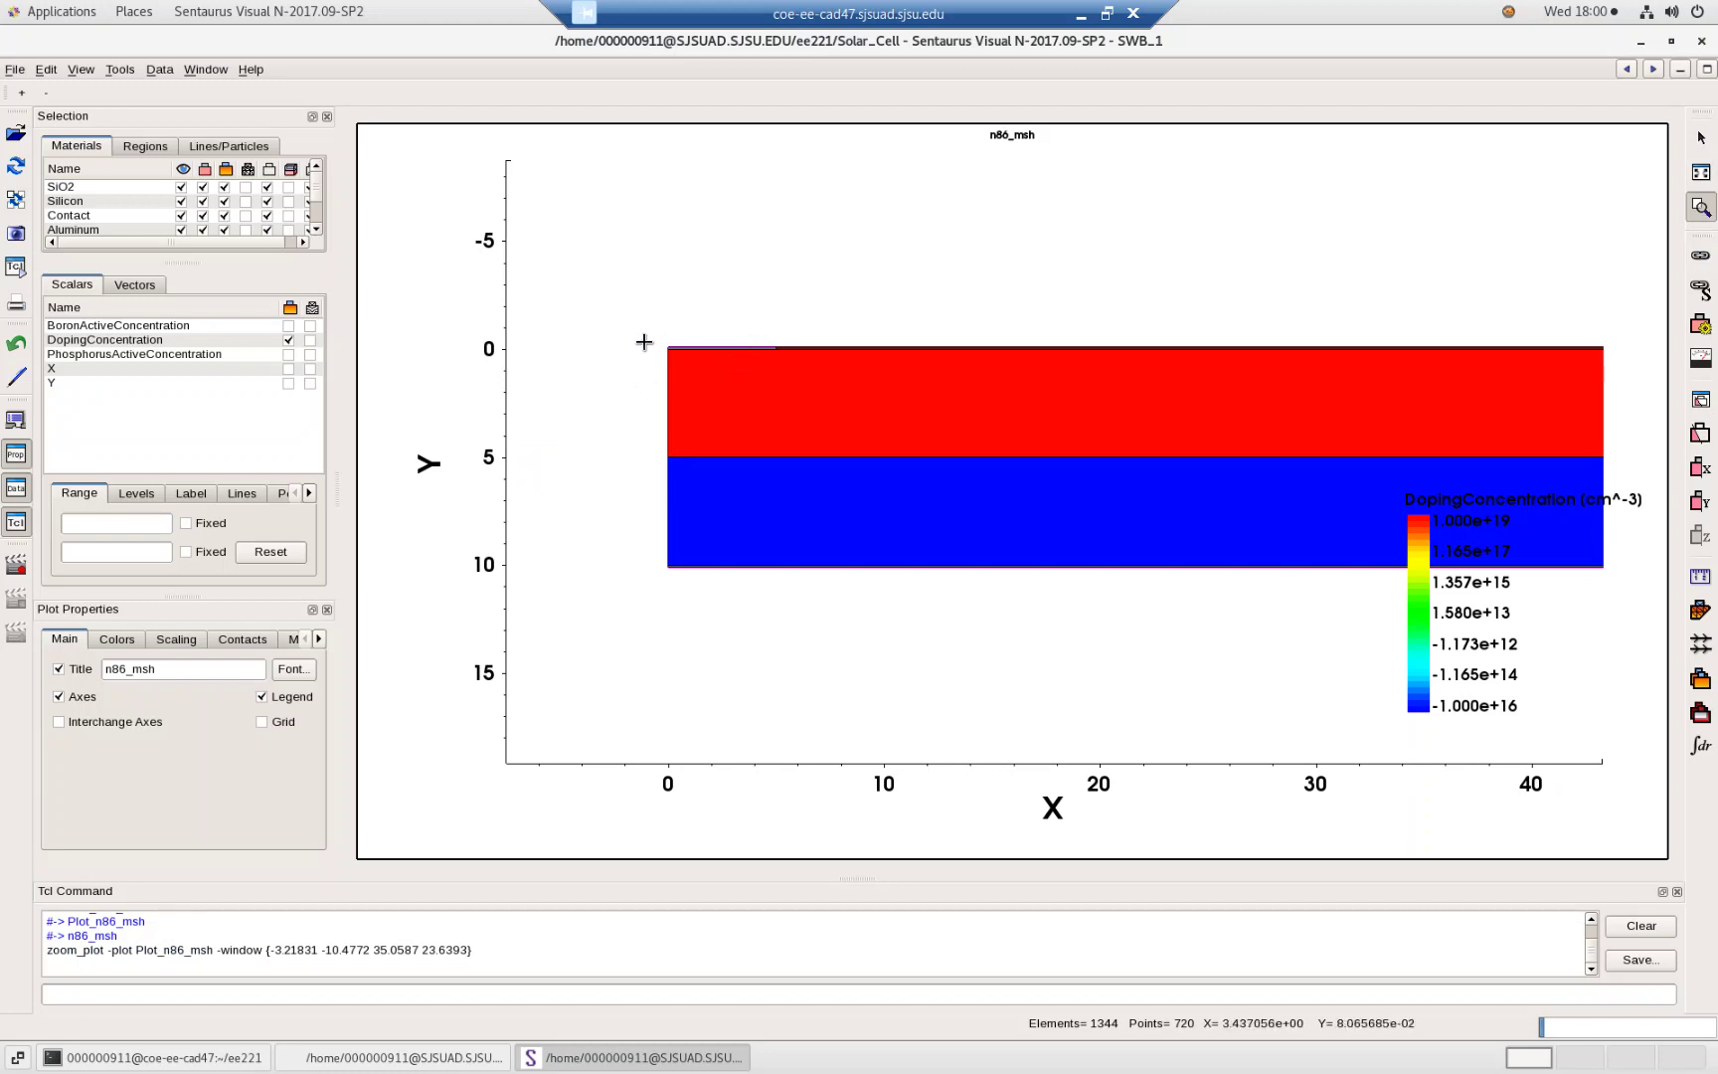
pyautogui.moveTo(661, 341)
pyautogui.mouseDown()
pyautogui.moveTo(724, 383)
pyautogui.moveTo(782, 461)
pyautogui.moveTo(797, 609)
pyautogui.moveTo(801, 568)
pyautogui.mouseUp()
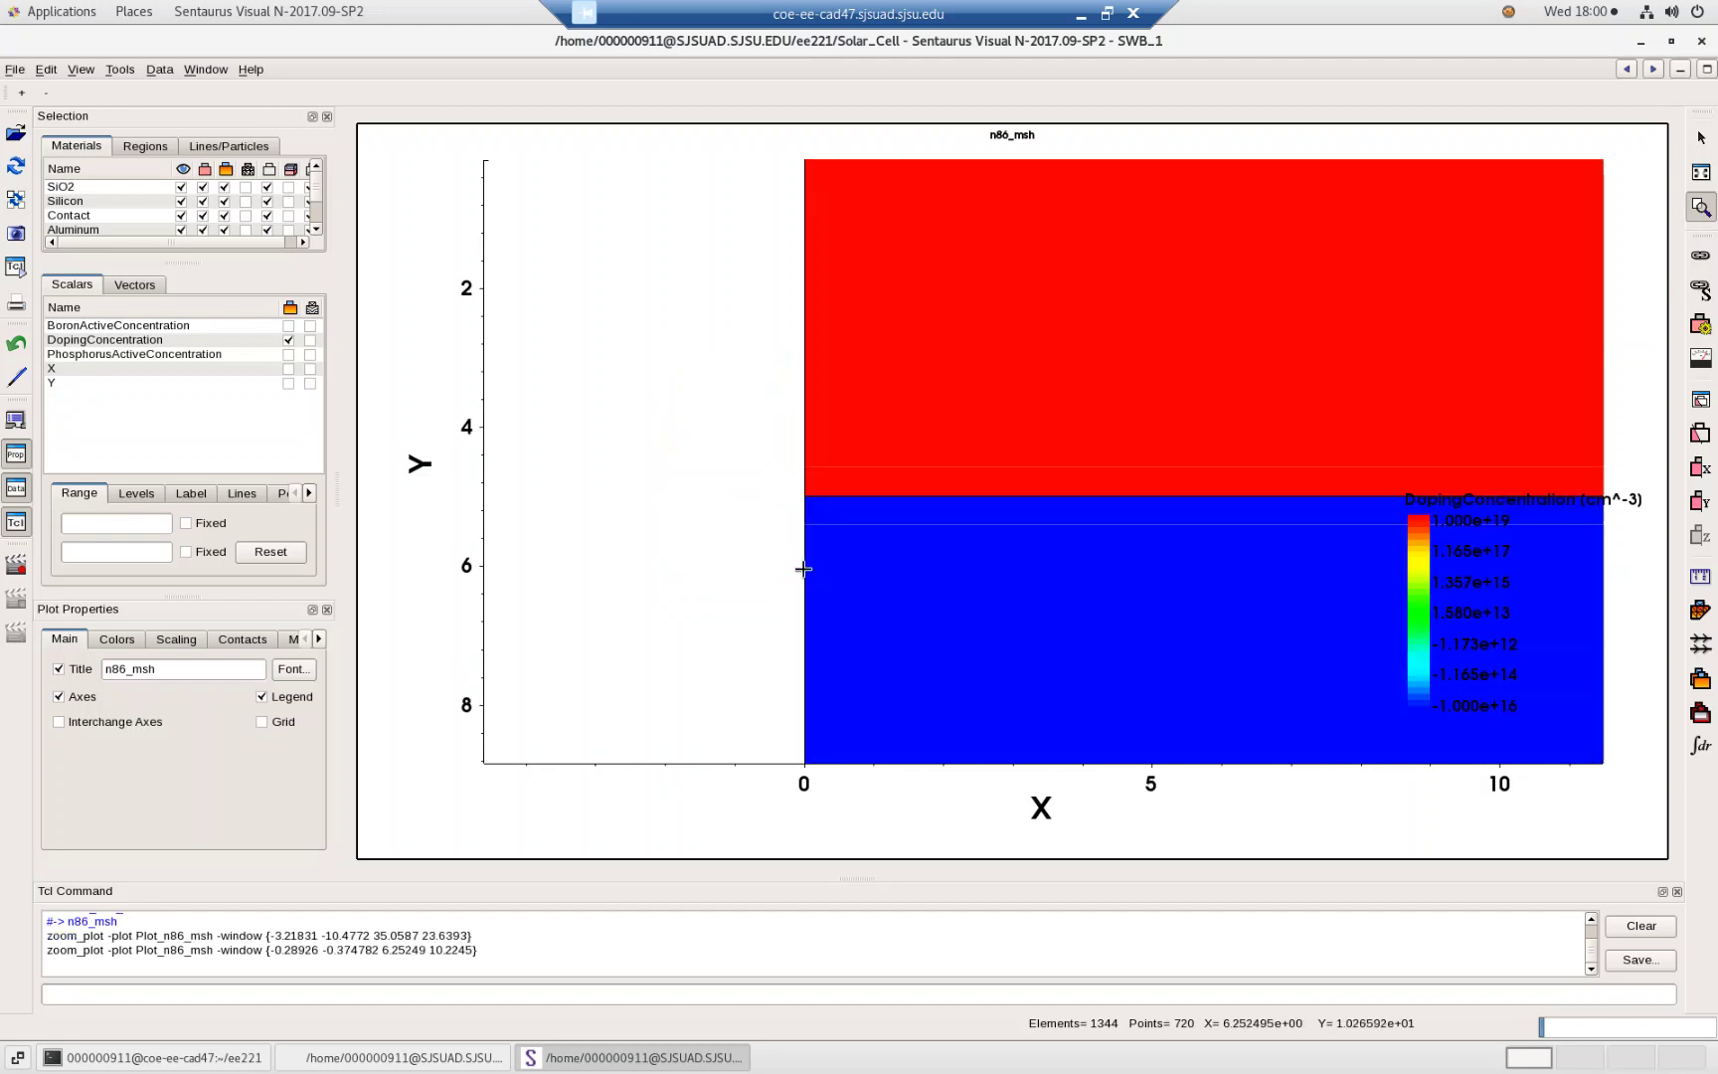
pyautogui.scroll(2, 1019, 440)
pyautogui.scroll(-3, 763, 452)
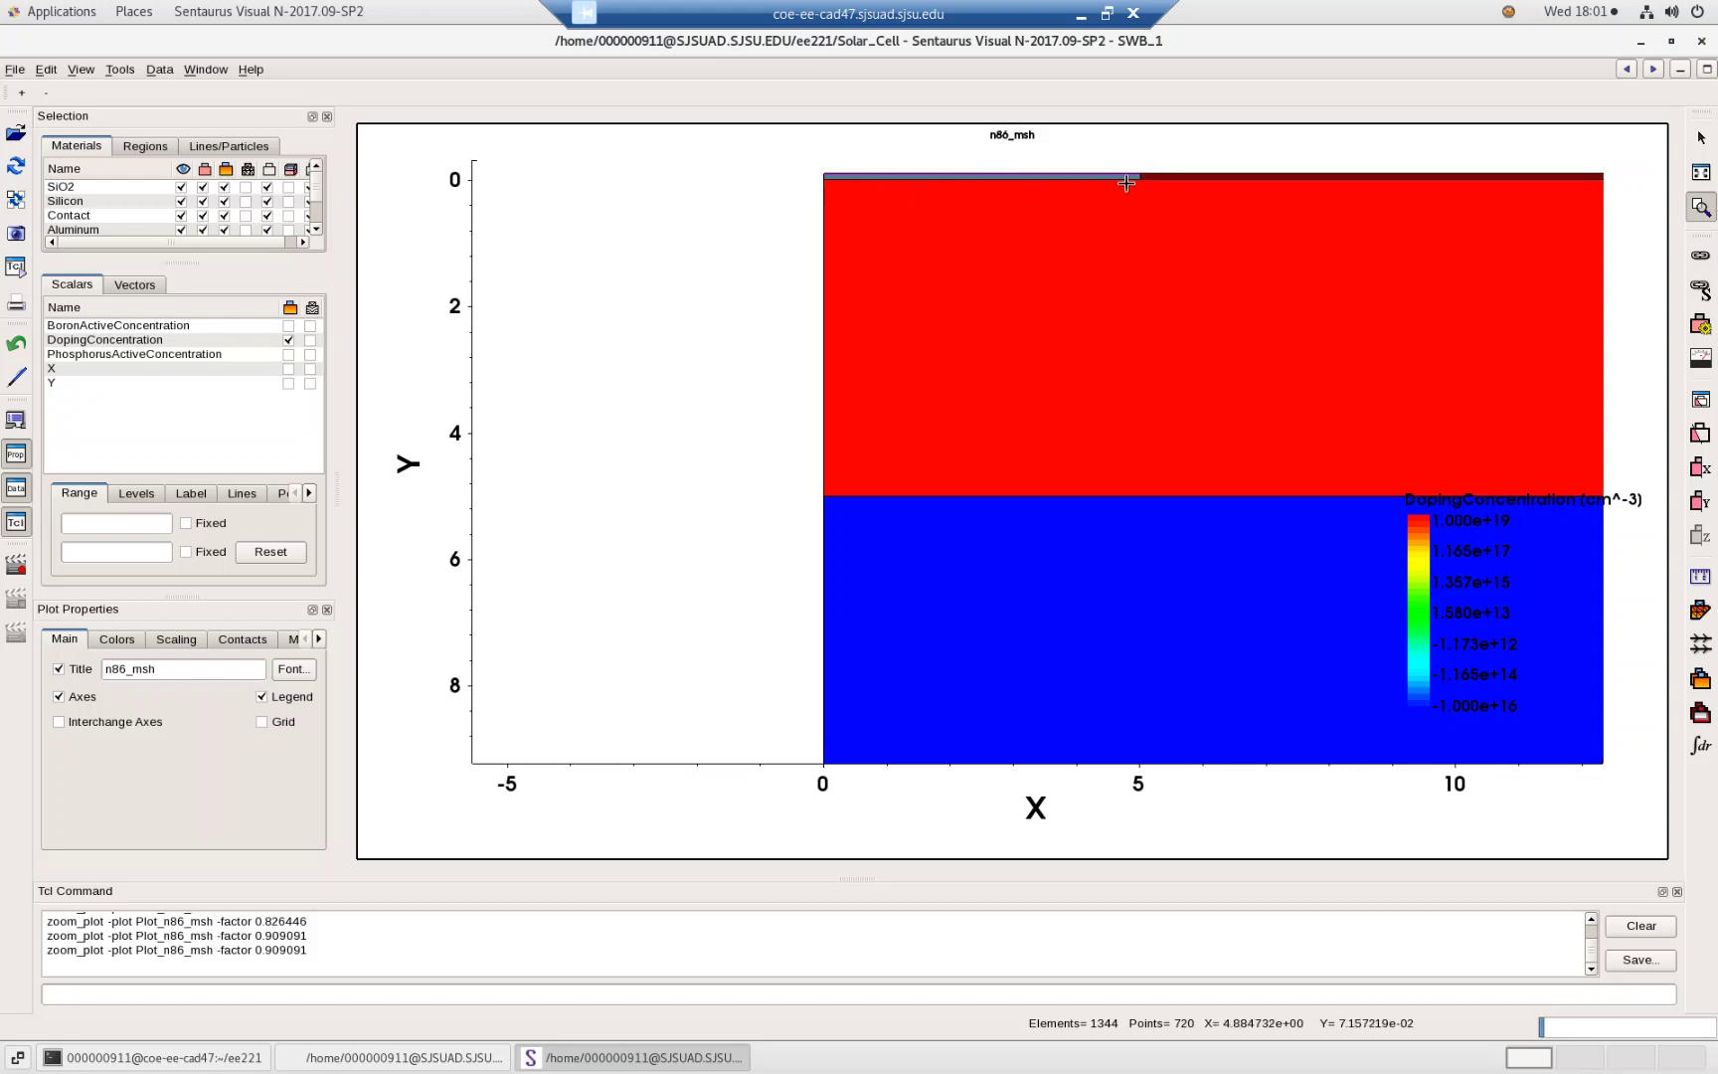
# Adjust the doping plot's zoom level with the mouse wheel
pyautogui.click(1711, 212)
pyautogui.scroll(-4, 1304, 434)
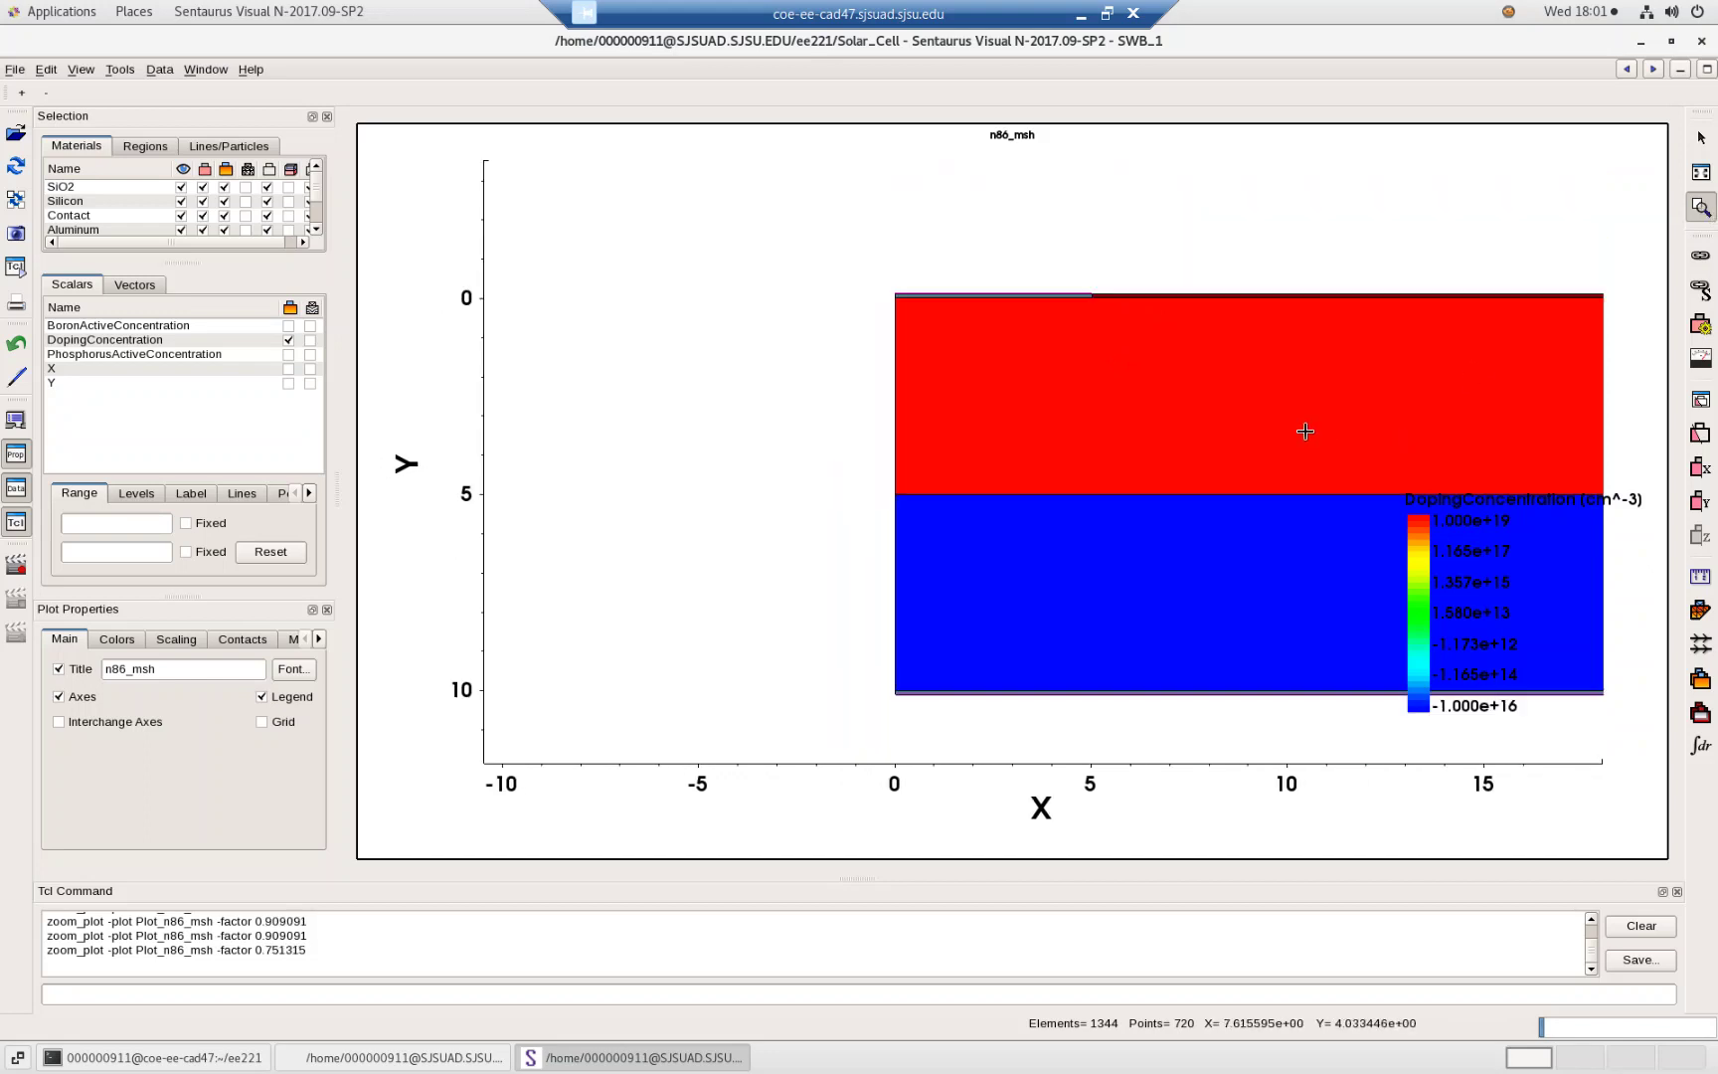
pyautogui.scroll(1, 1303, 434)
pyautogui.scroll(-10, 1305, 431)
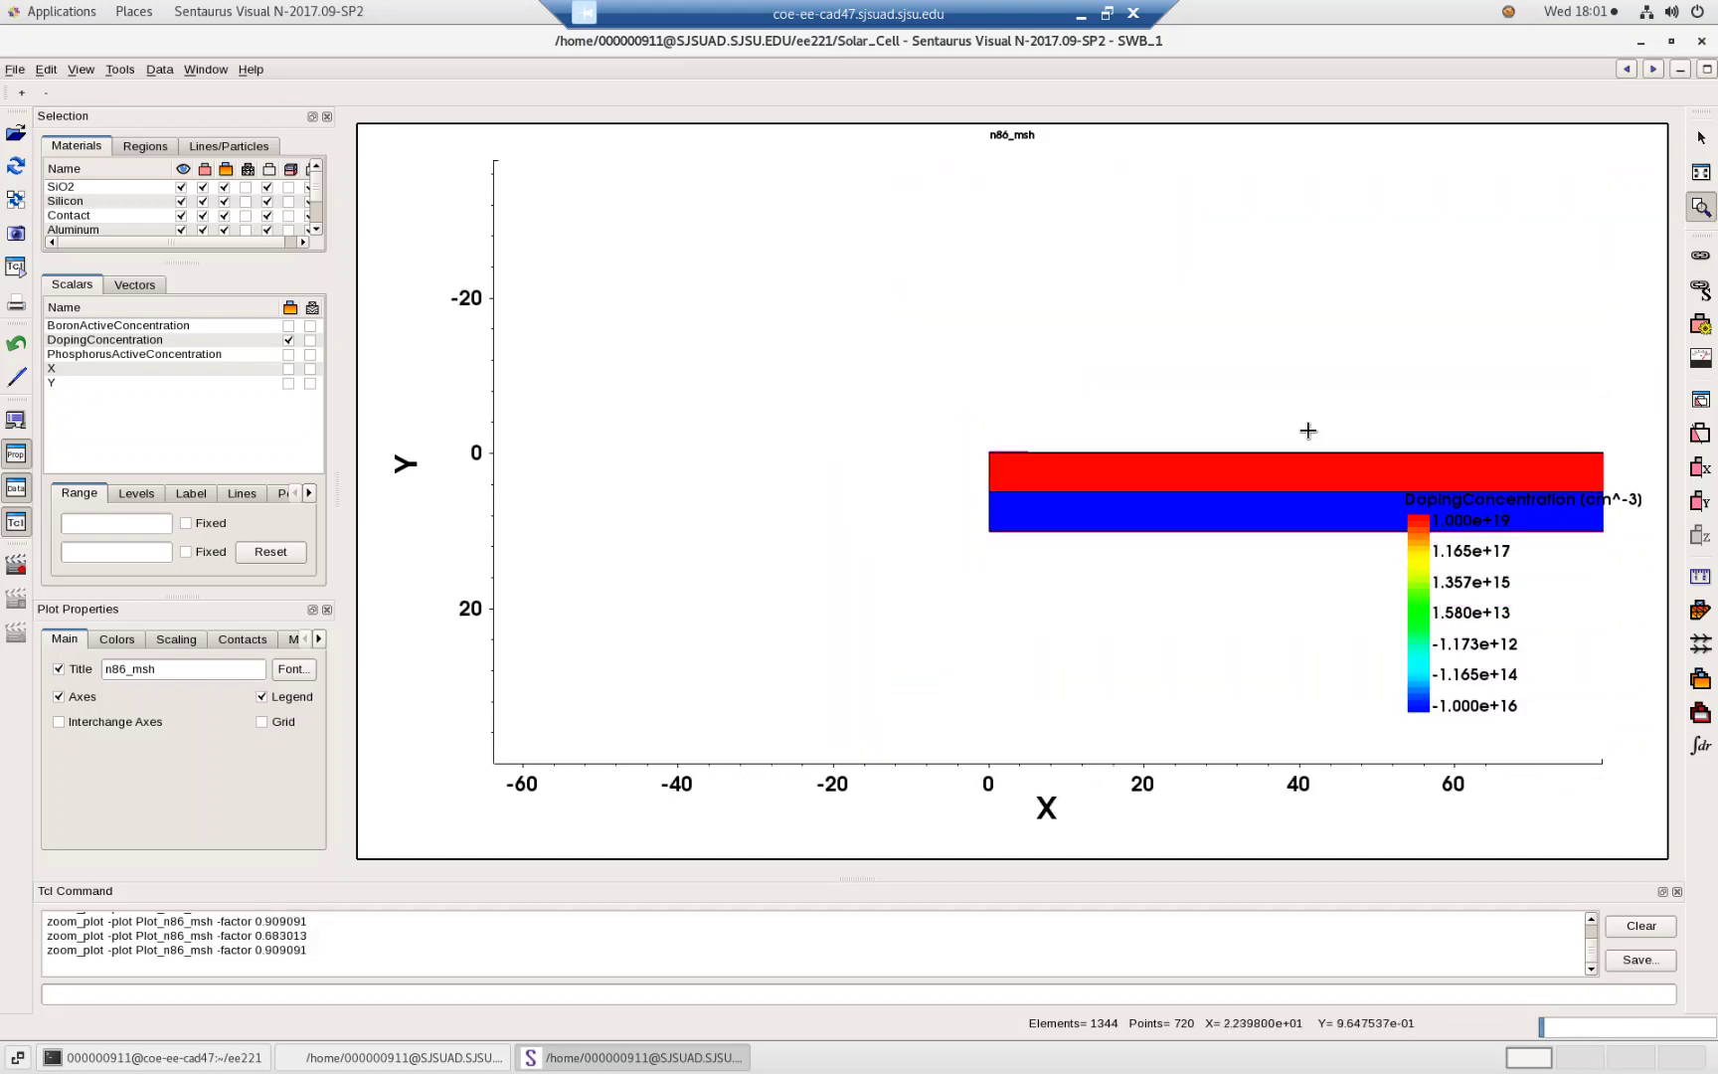
pyautogui.scroll(-15, 1311, 430)
pyautogui.scroll(7, 1313, 431)
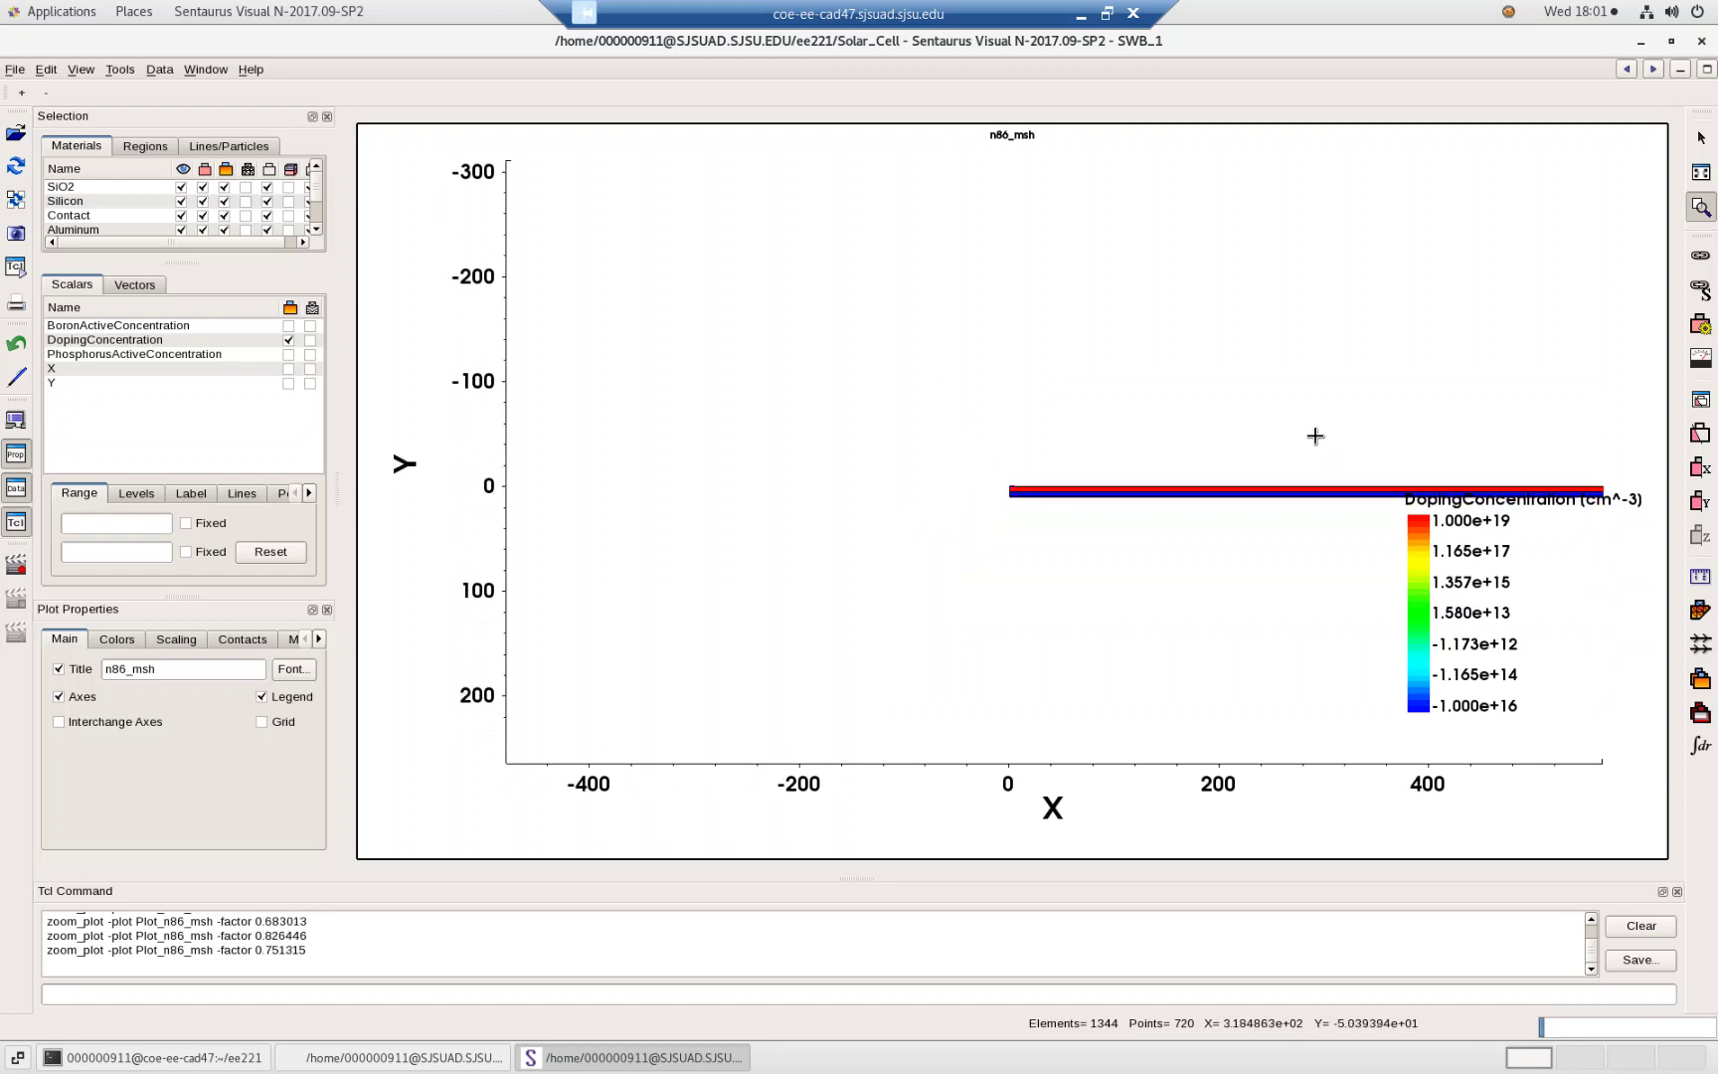
pyautogui.scroll(20, 1314, 433)
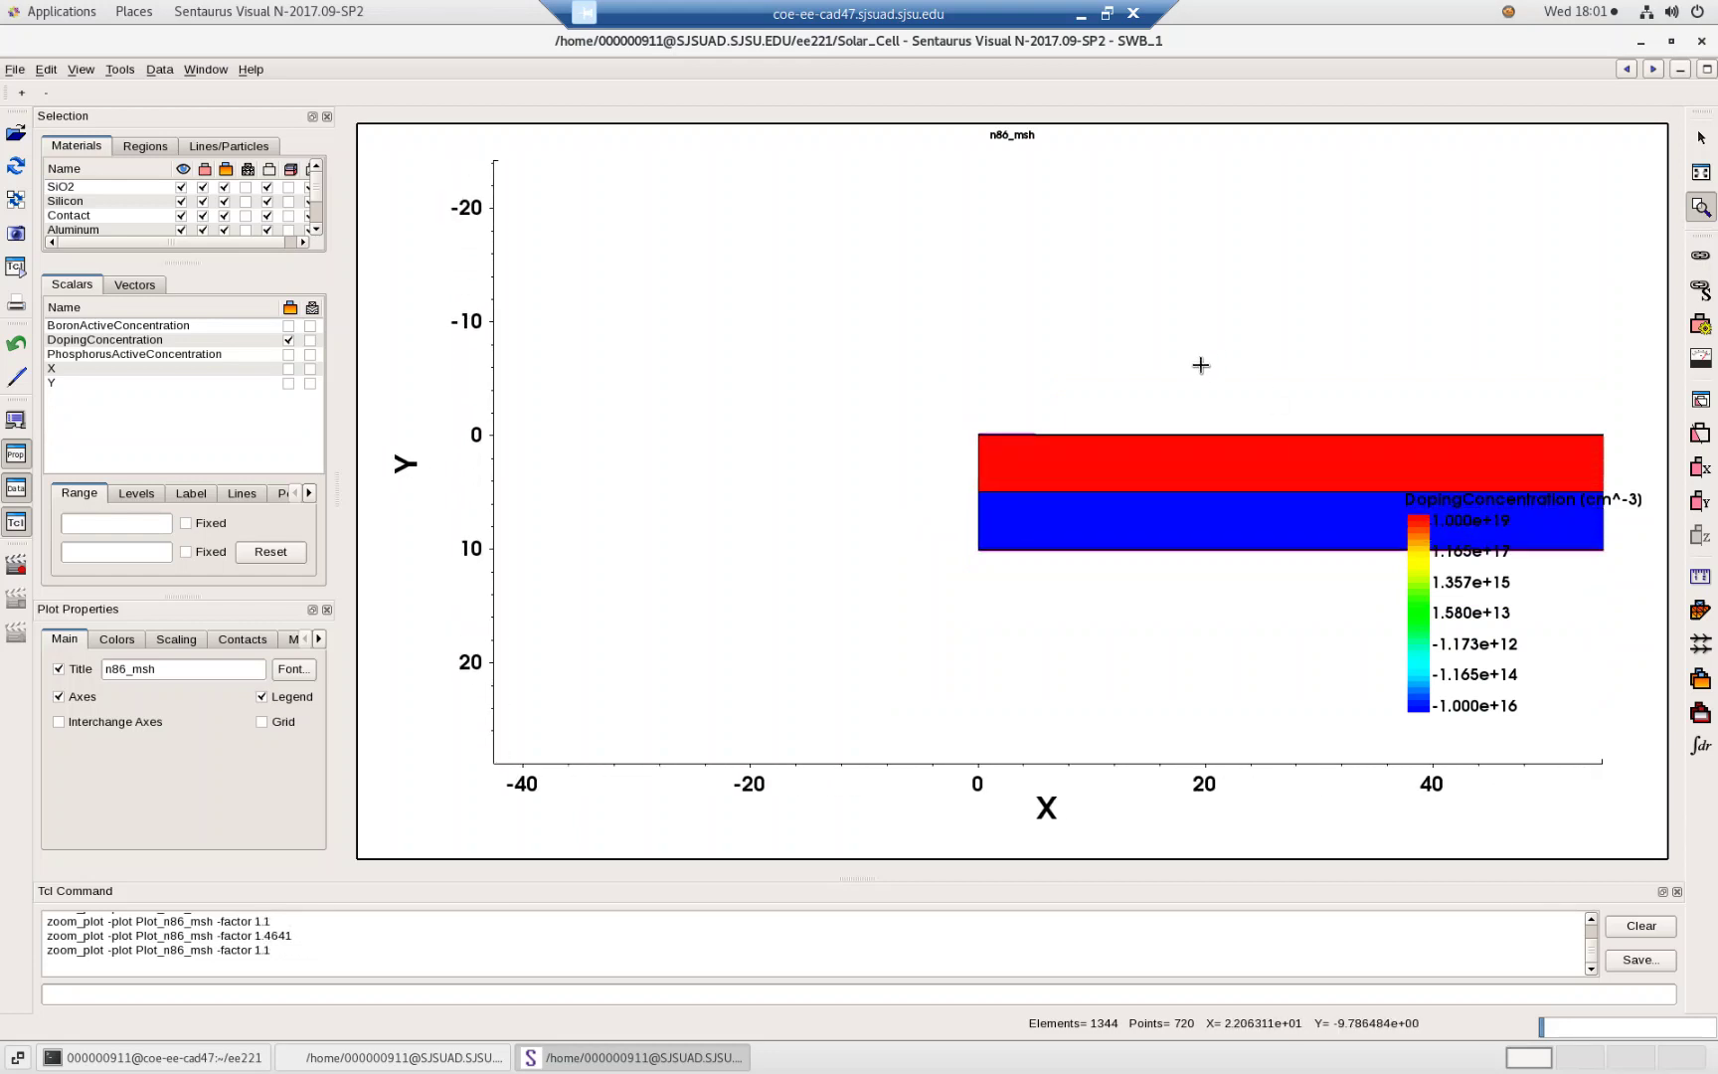
pyautogui.scroll(5, 1193, 350)
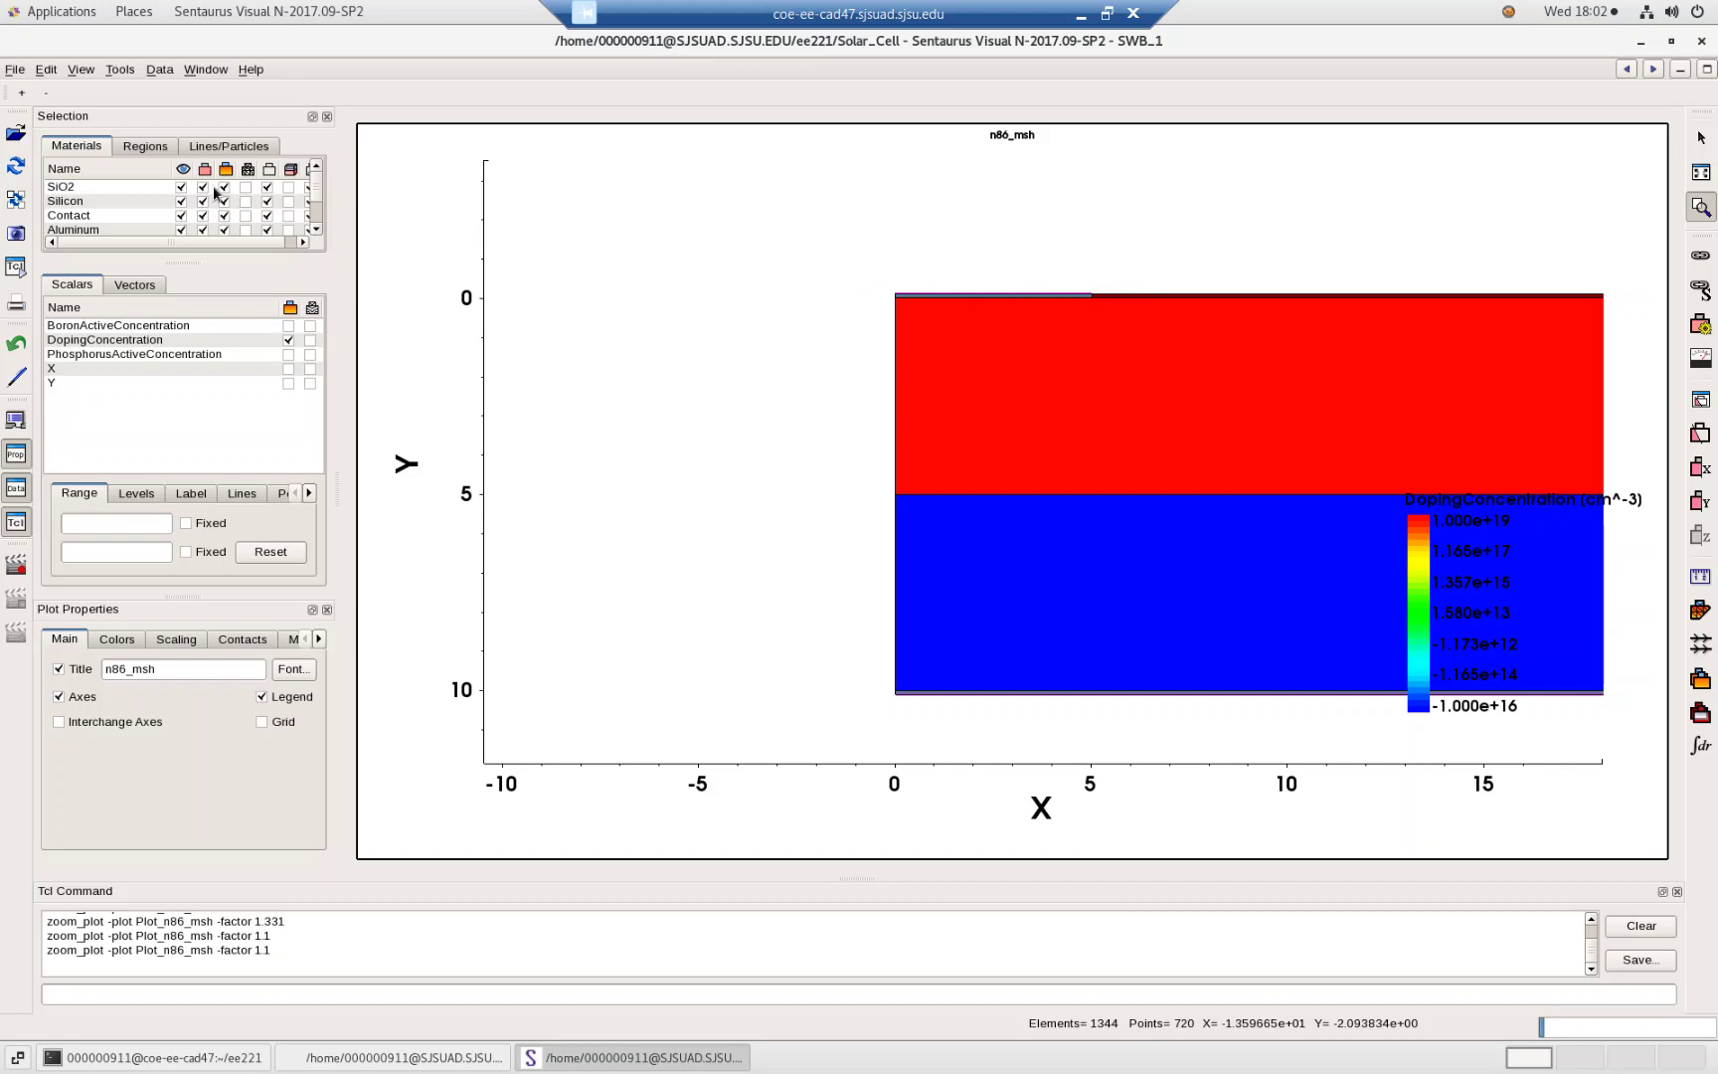
# Show the mesh on the SiO2 and Contact regions, then close Sentaurus Visual
pyautogui.click(245, 188)
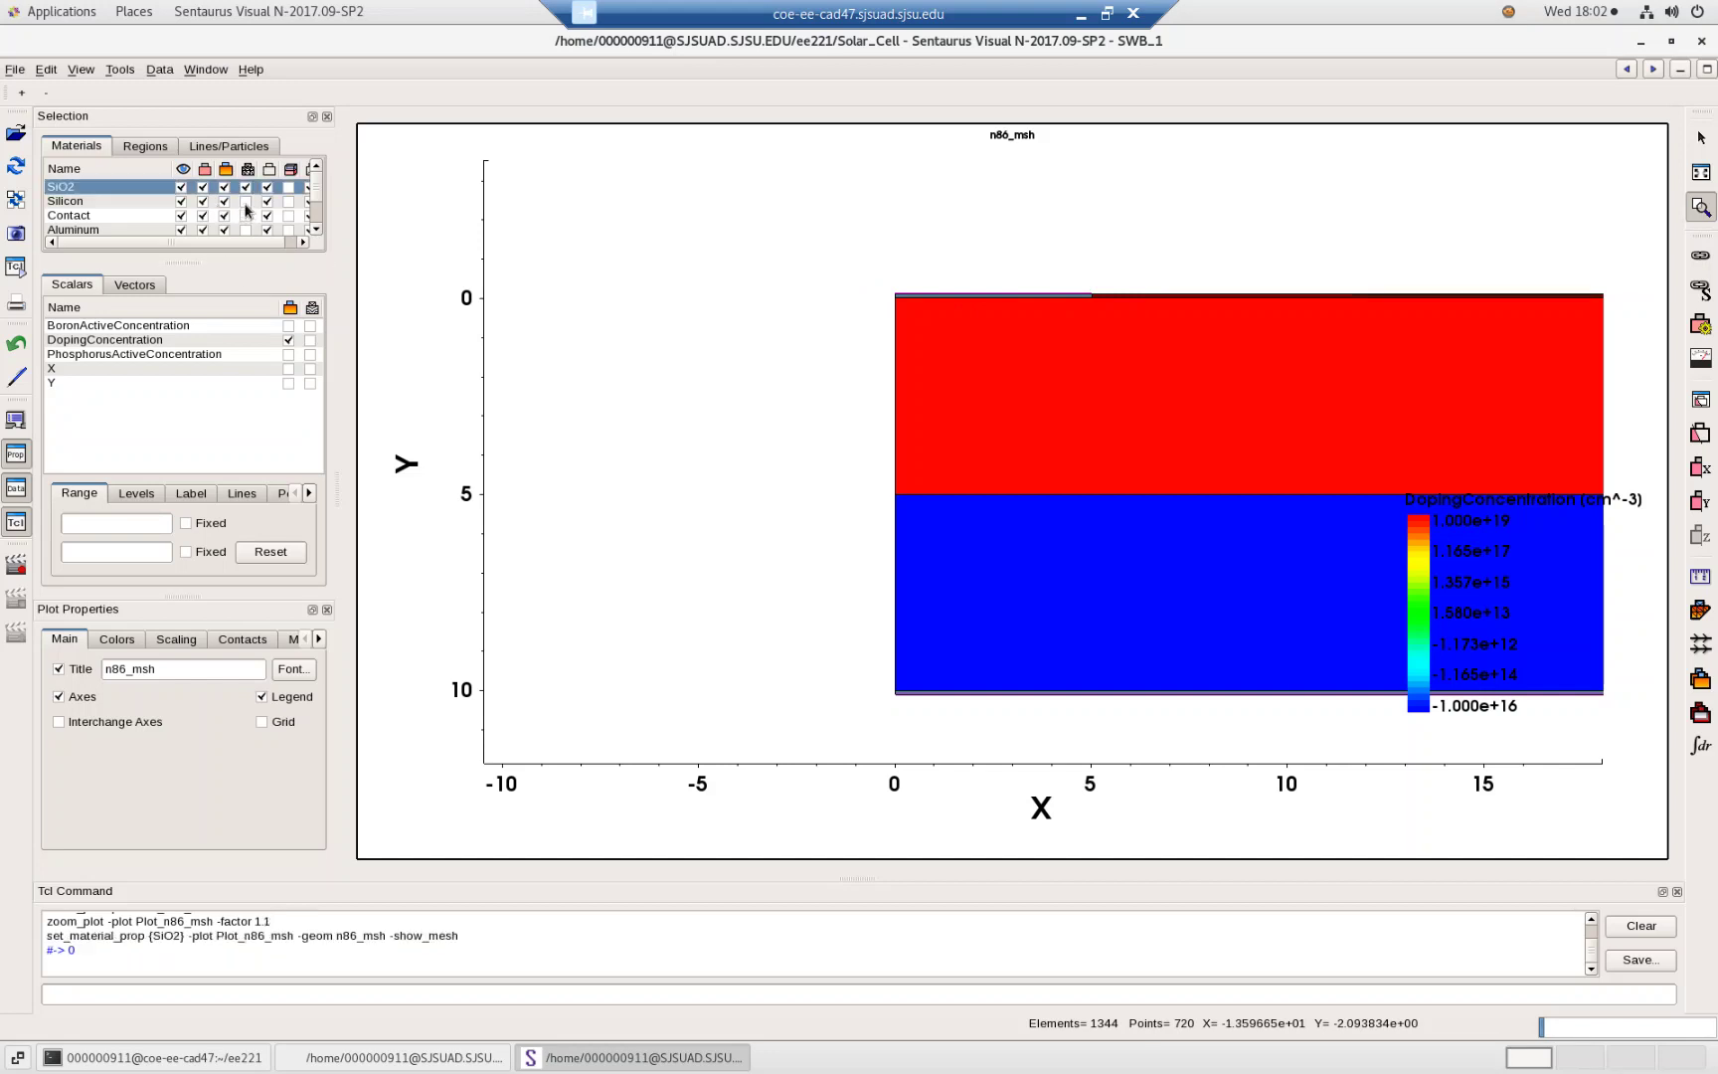
pyautogui.click(245, 214)
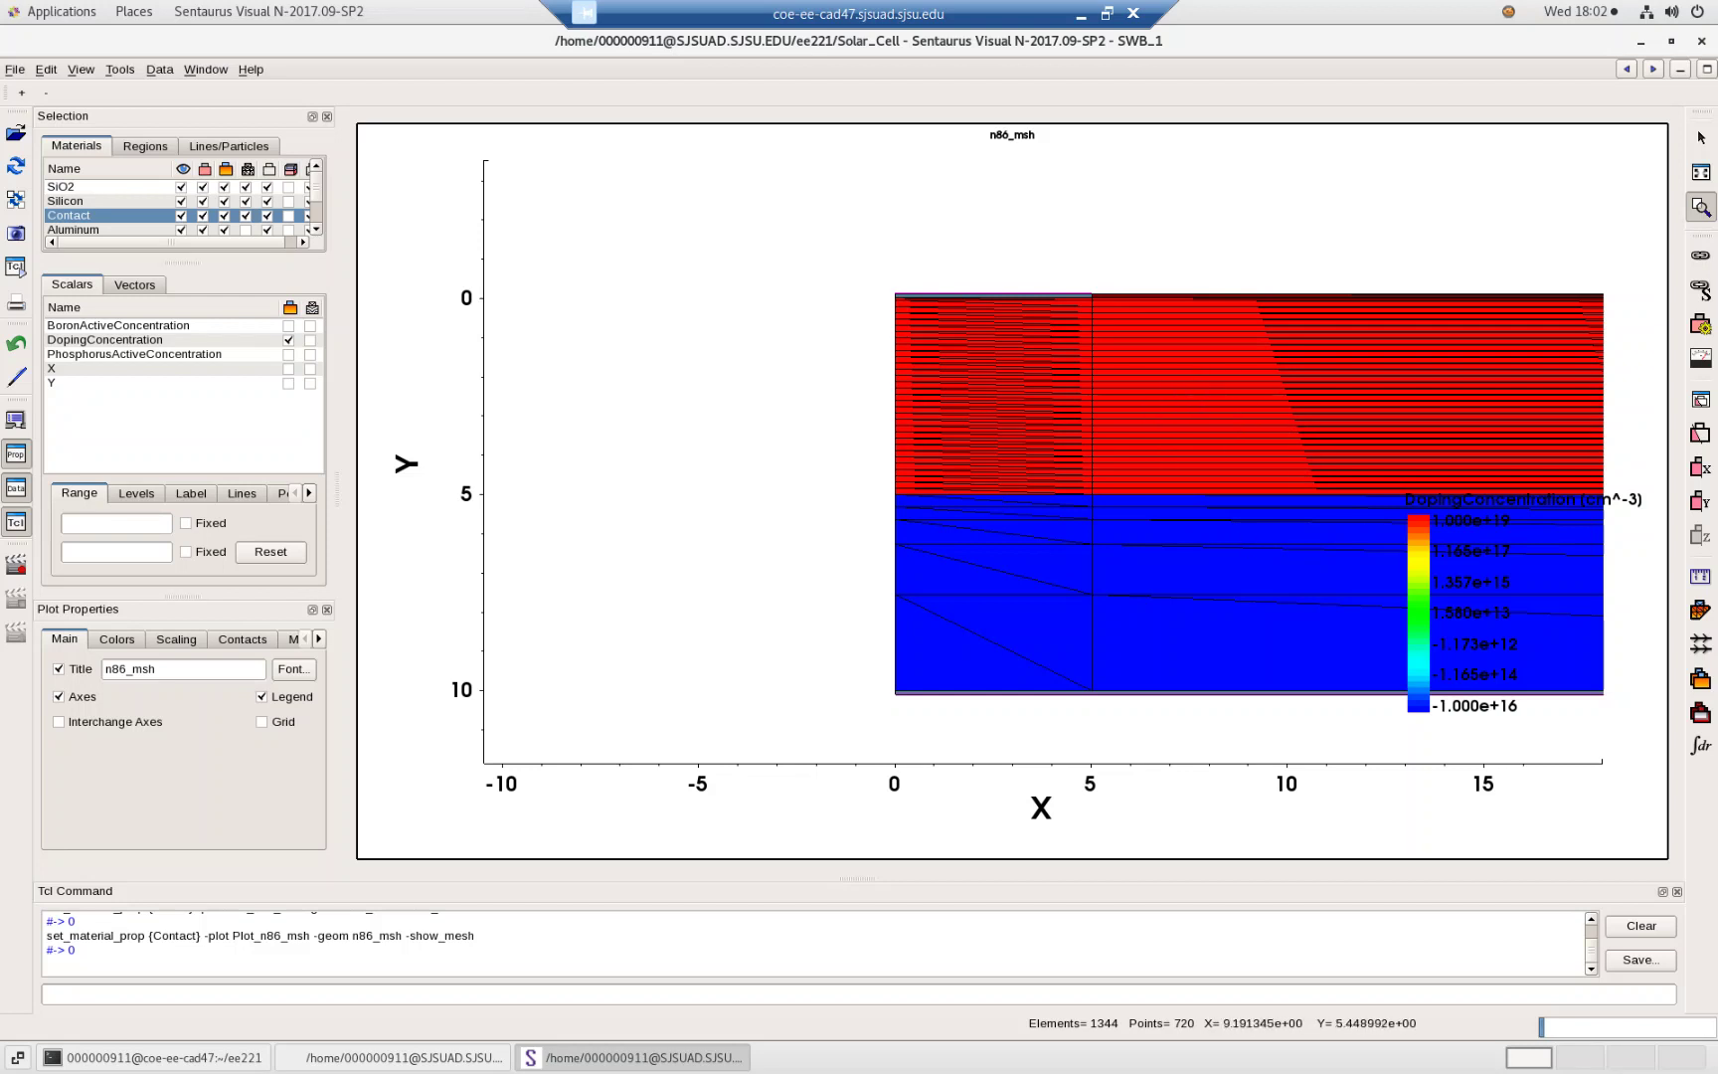
pyautogui.click(1701, 41)
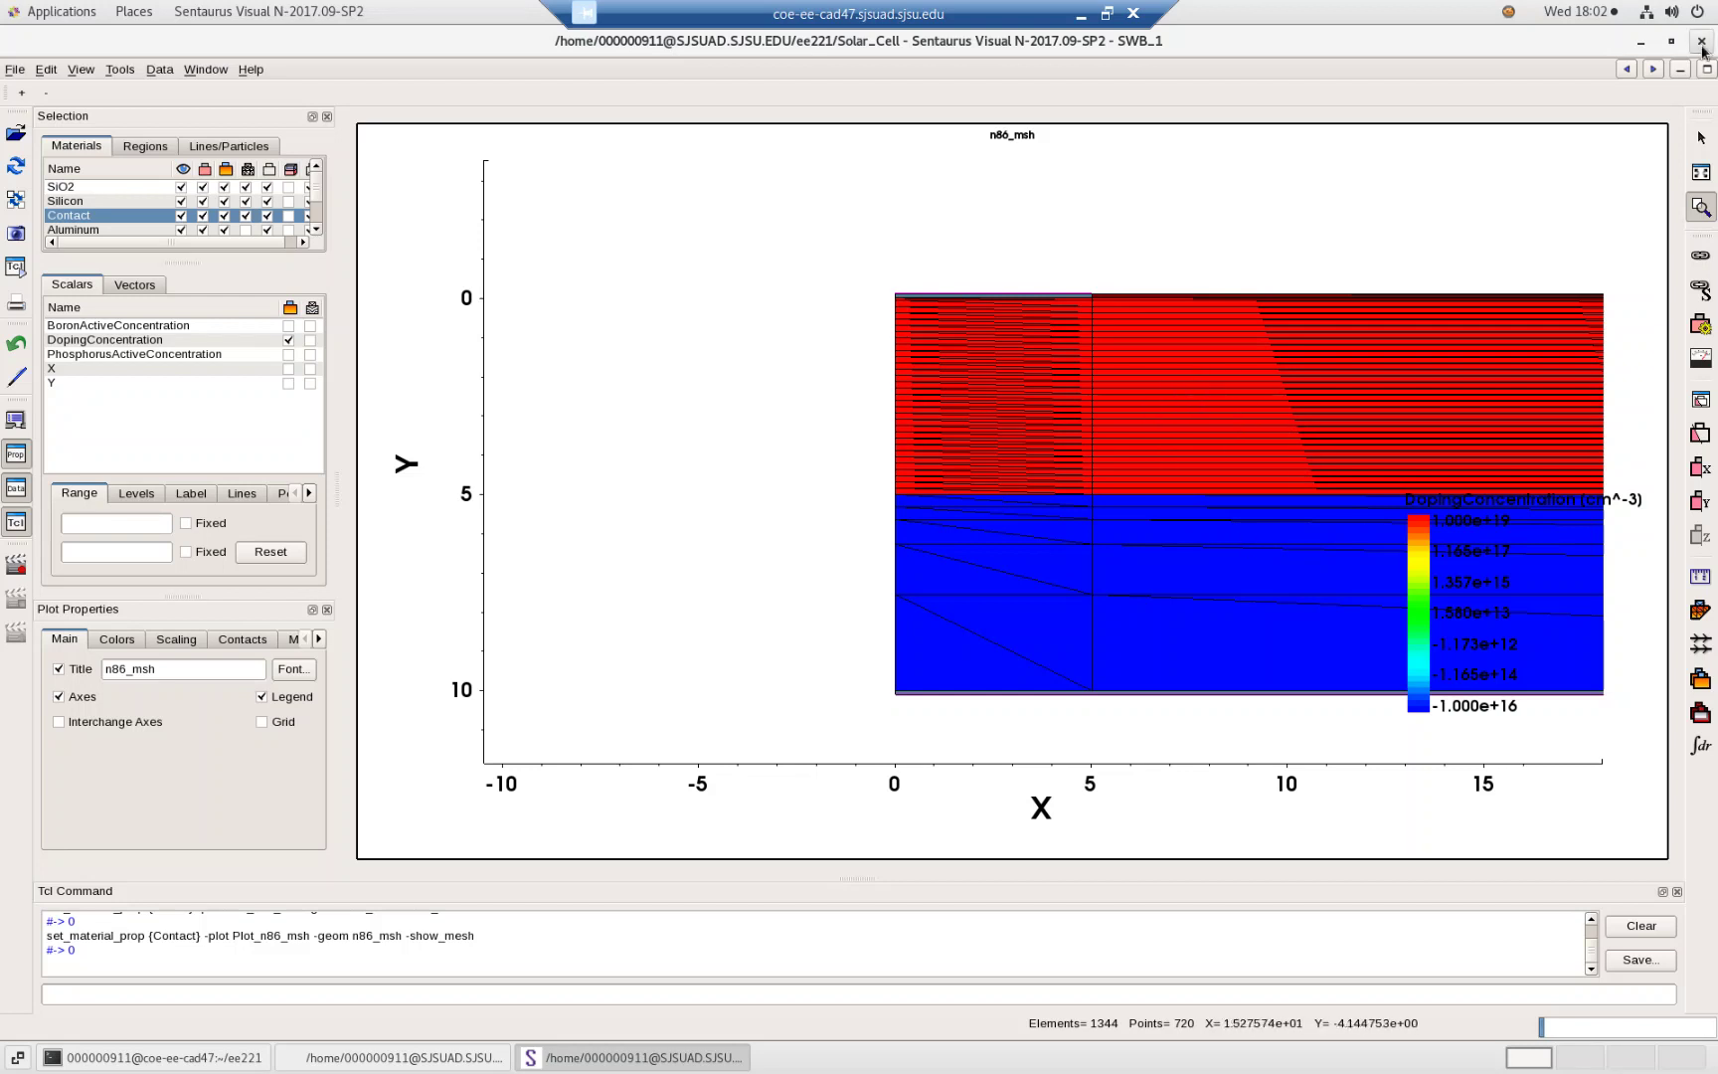
# Close the Node 86 Explorer, review the first SDEVICE step's Tool Properties without changes, and bring up its actions
pyautogui.click(1287, 192)
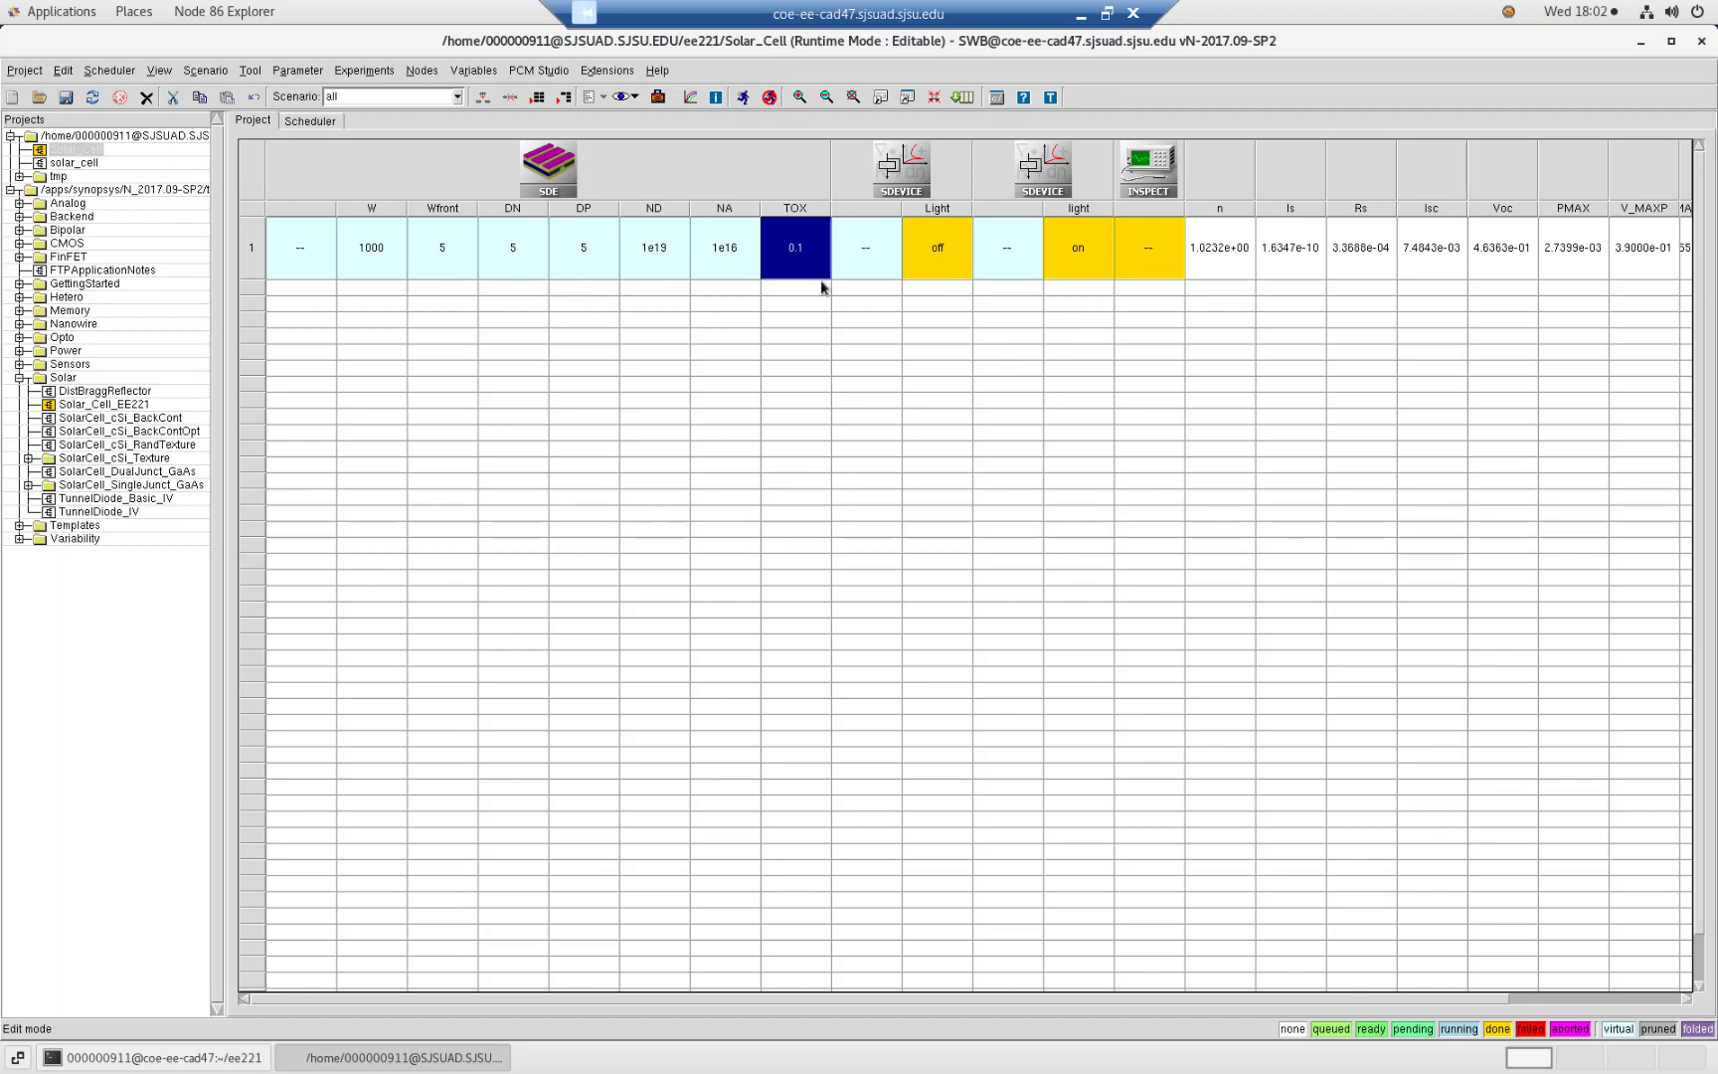
pyautogui.click(896, 176)
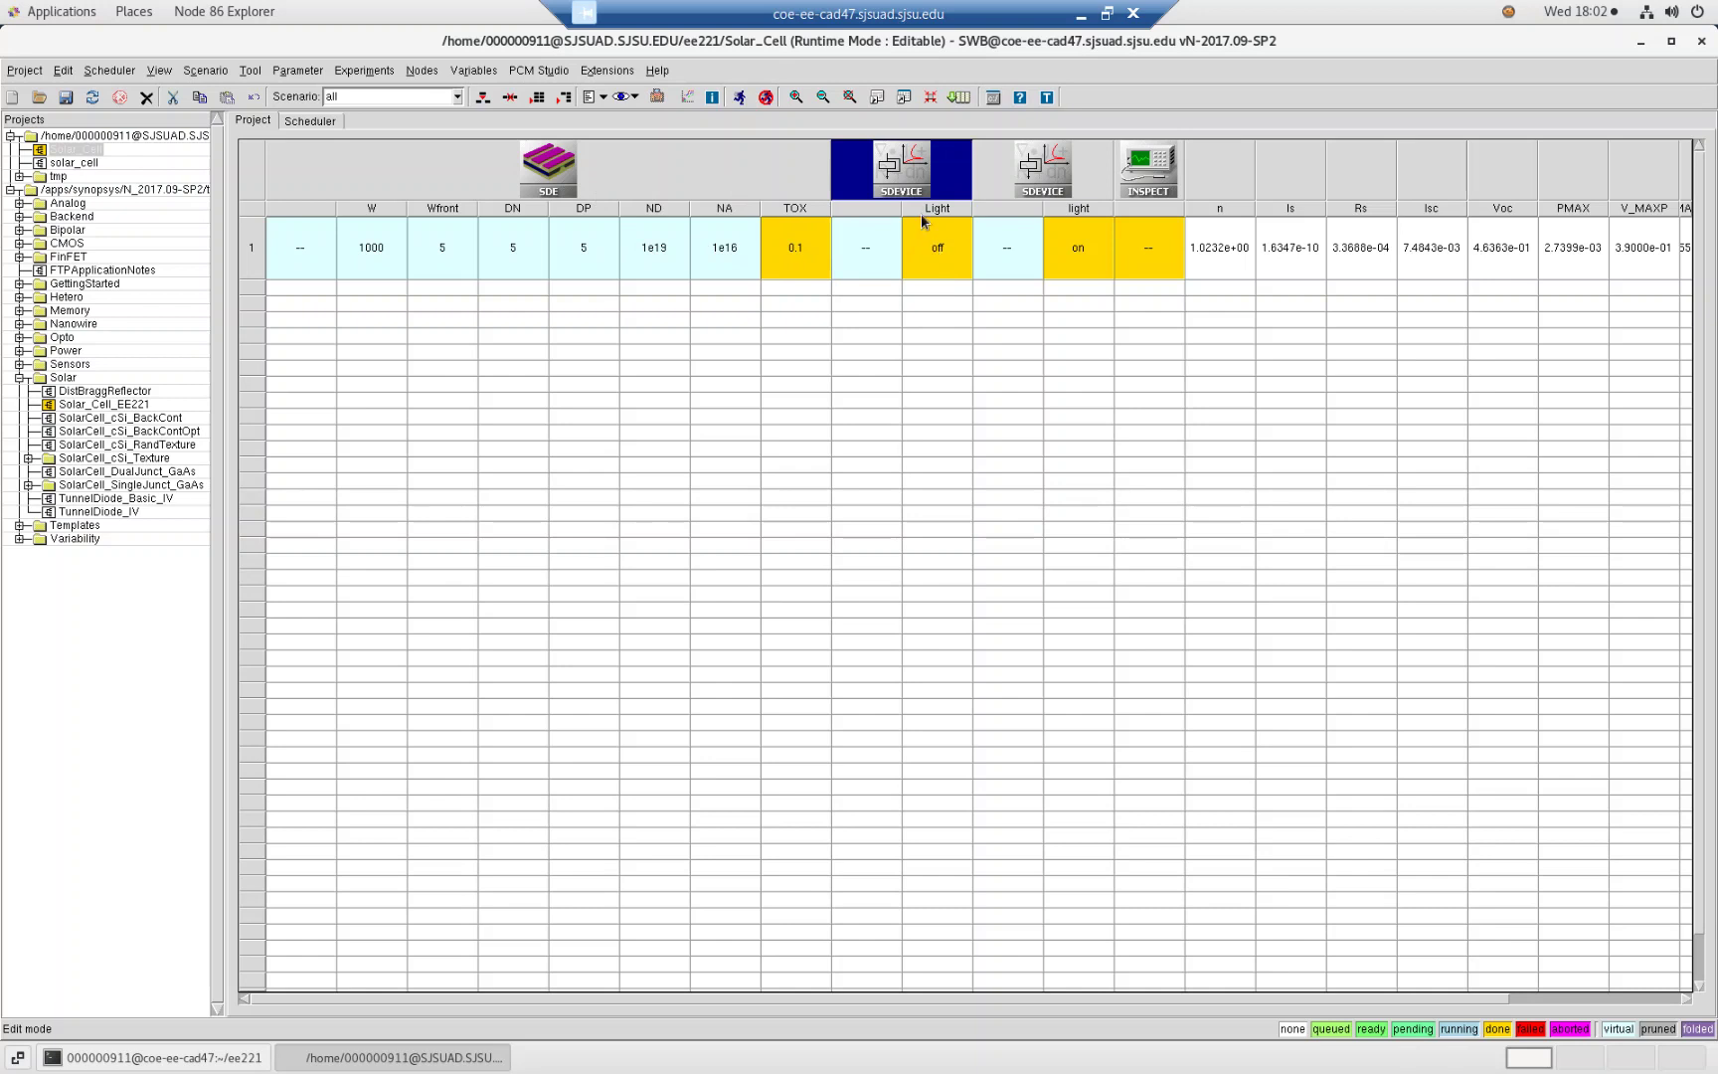
pyautogui.doubleClick(908, 188)
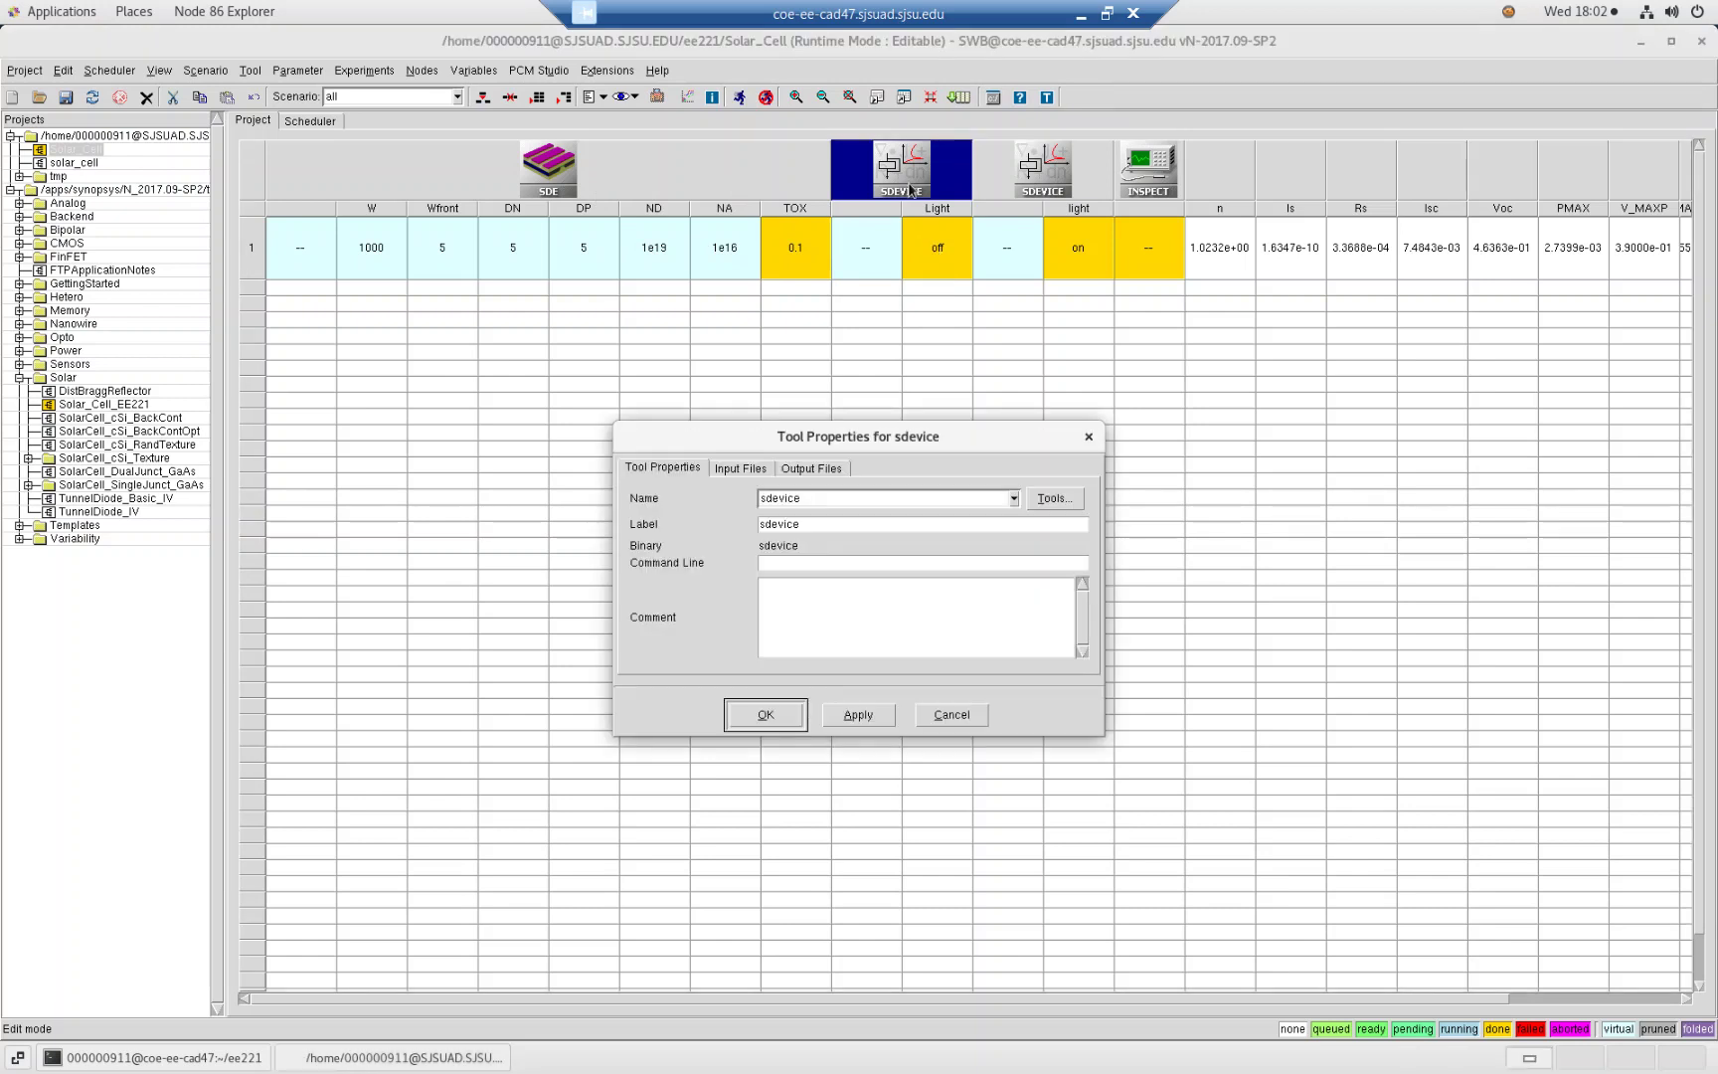
pyautogui.click(1089, 438)
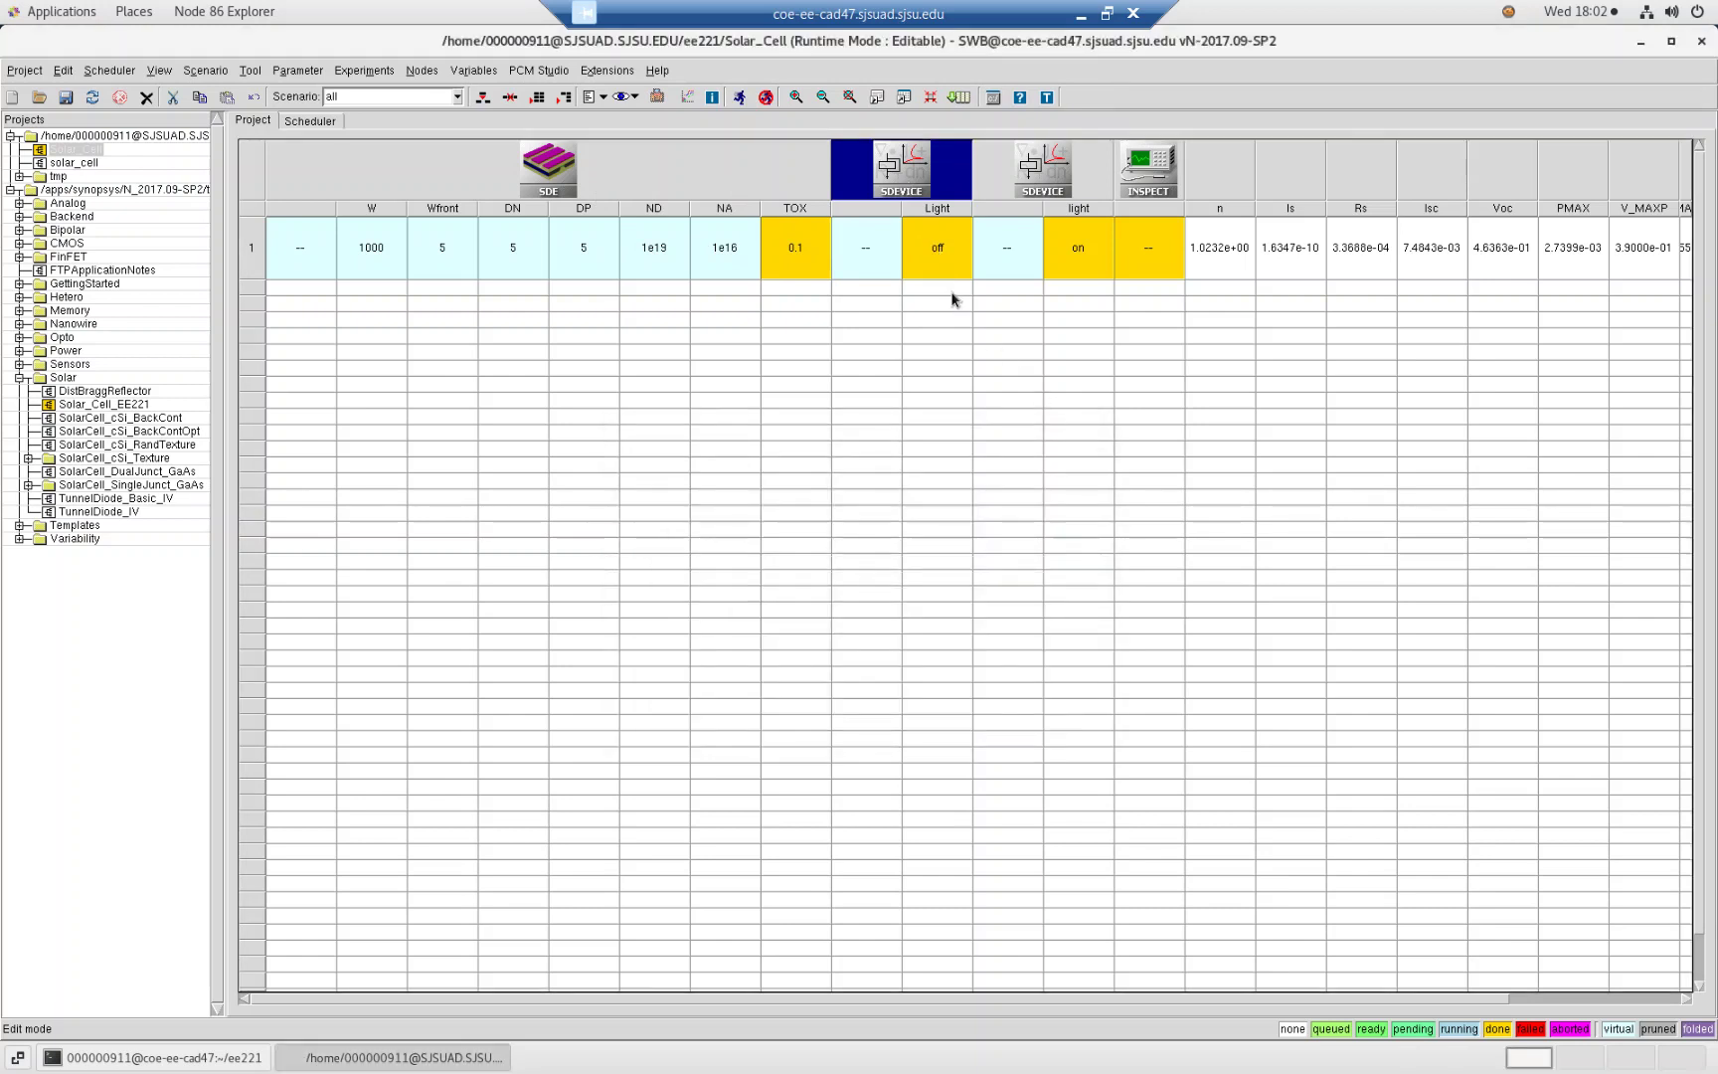
pyautogui.rightClick(900, 192)
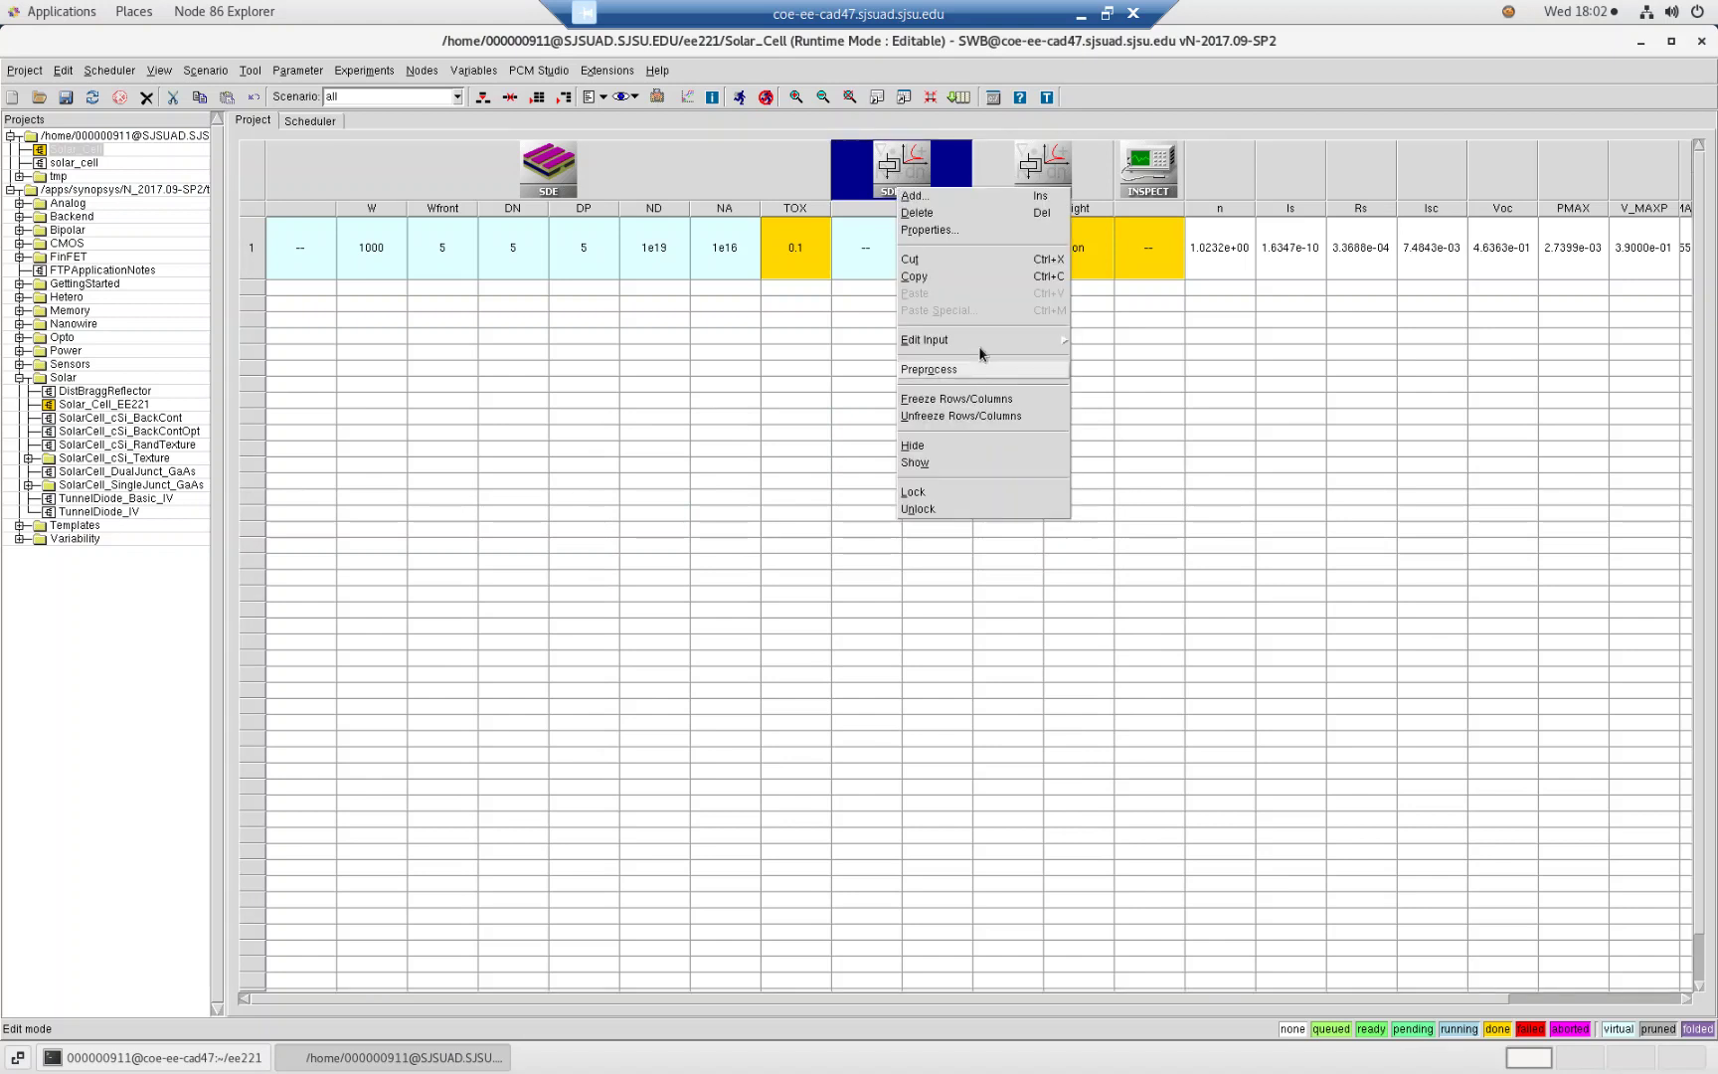
# Open sdevice_des.cmd in sedit, inspect the illumination spectrum file path, and close the editor
pyautogui.moveTo(984, 341)
pyautogui.click(1082, 346)
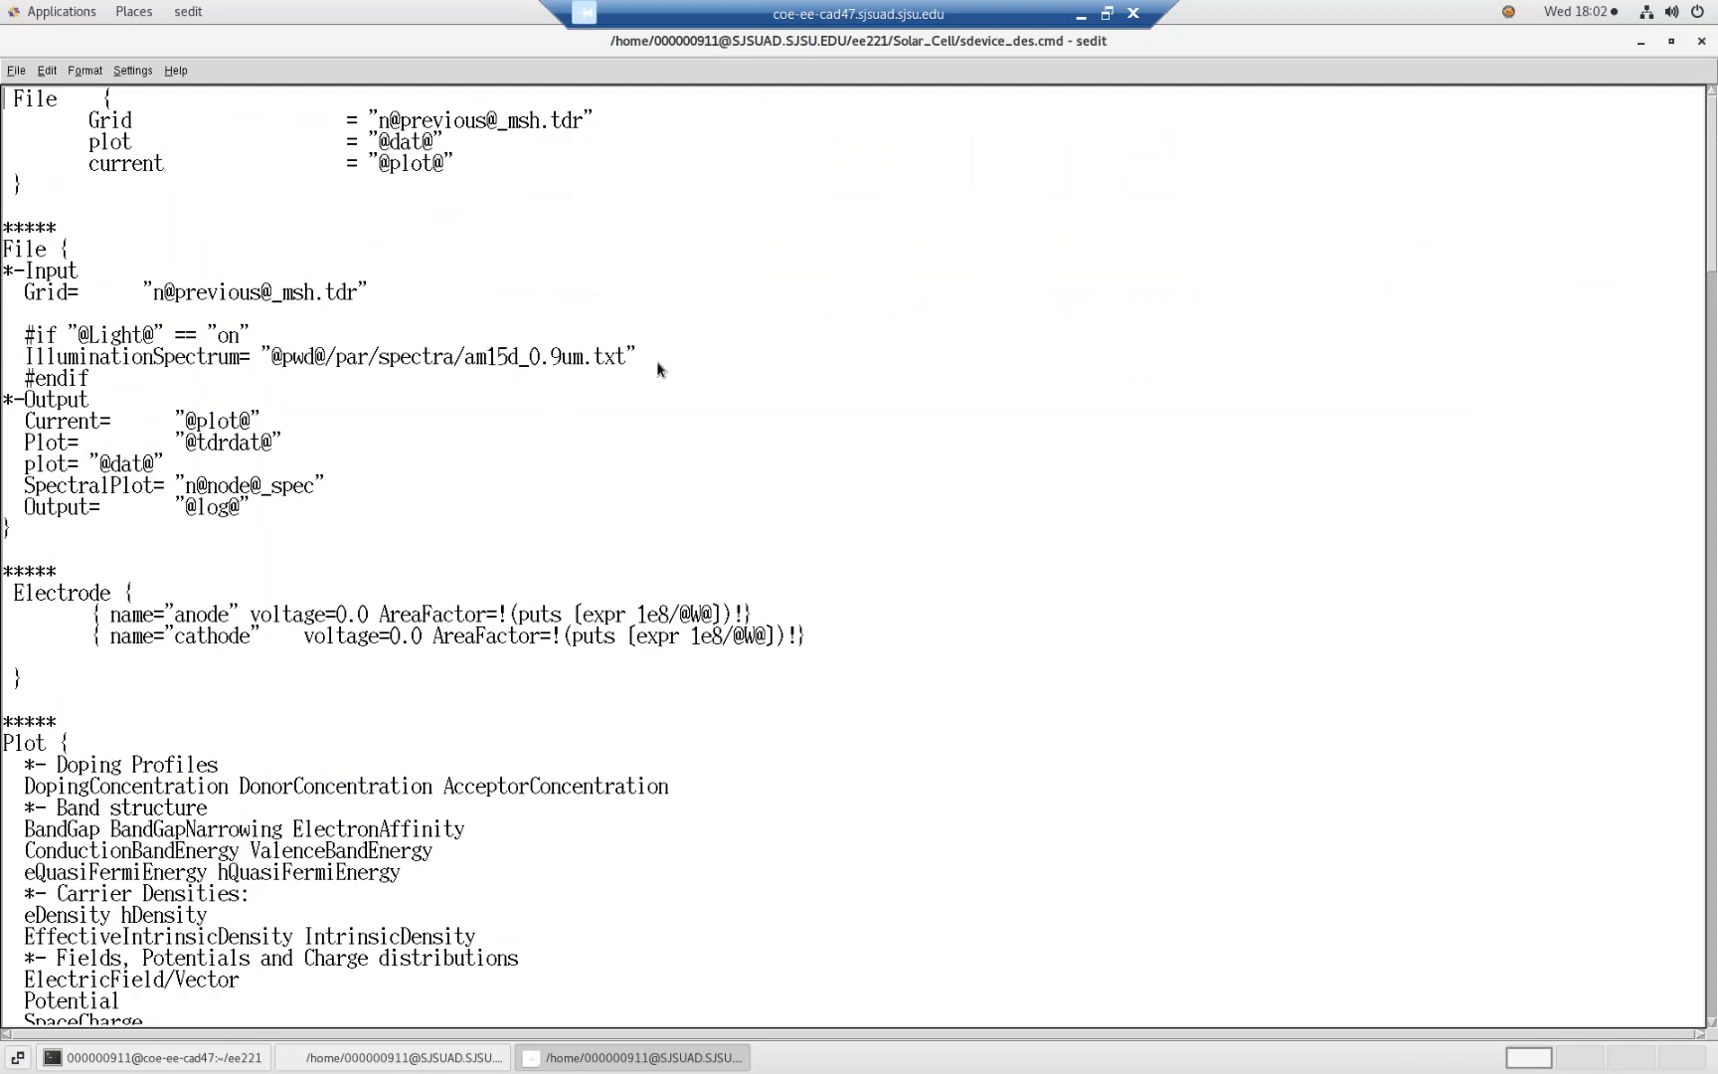
pyautogui.moveTo(660, 359); pyautogui.dragTo(411, 356)
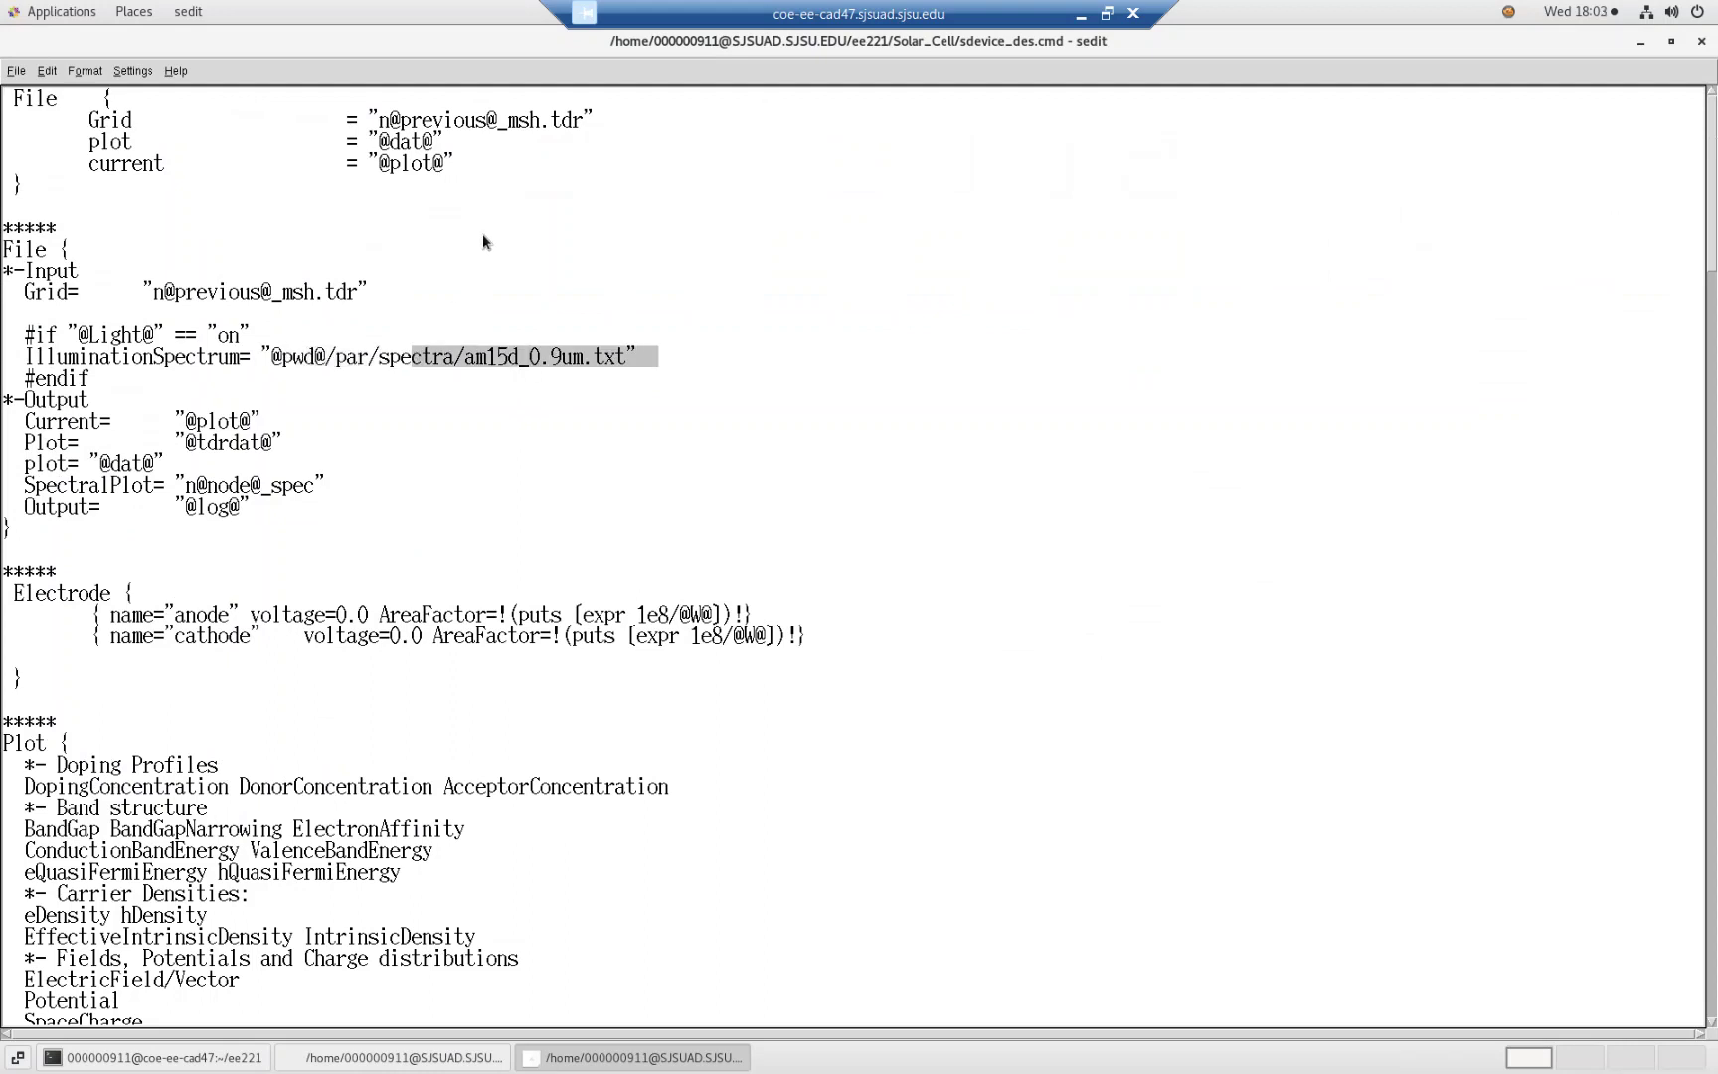
pyautogui.scroll(-1, 509, 264)
pyautogui.moveTo(815, 545); pyautogui.dragTo(7, 505)
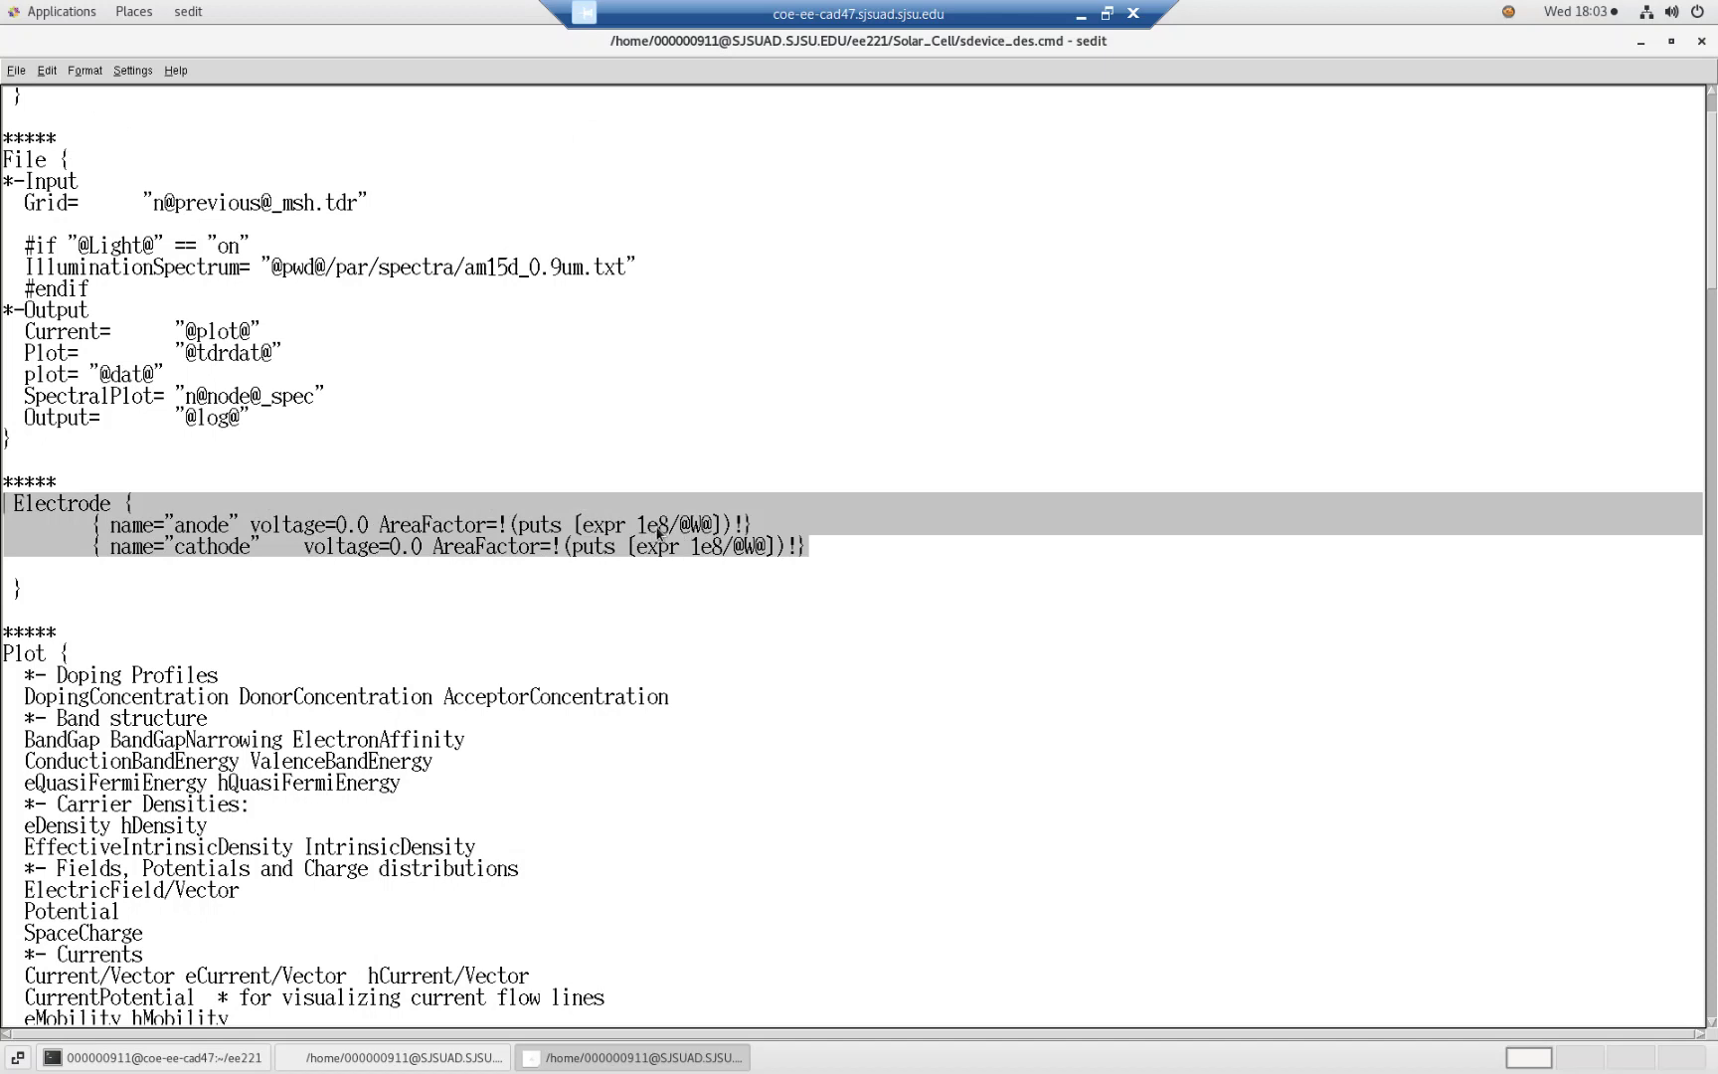
pyautogui.click(1700, 44)
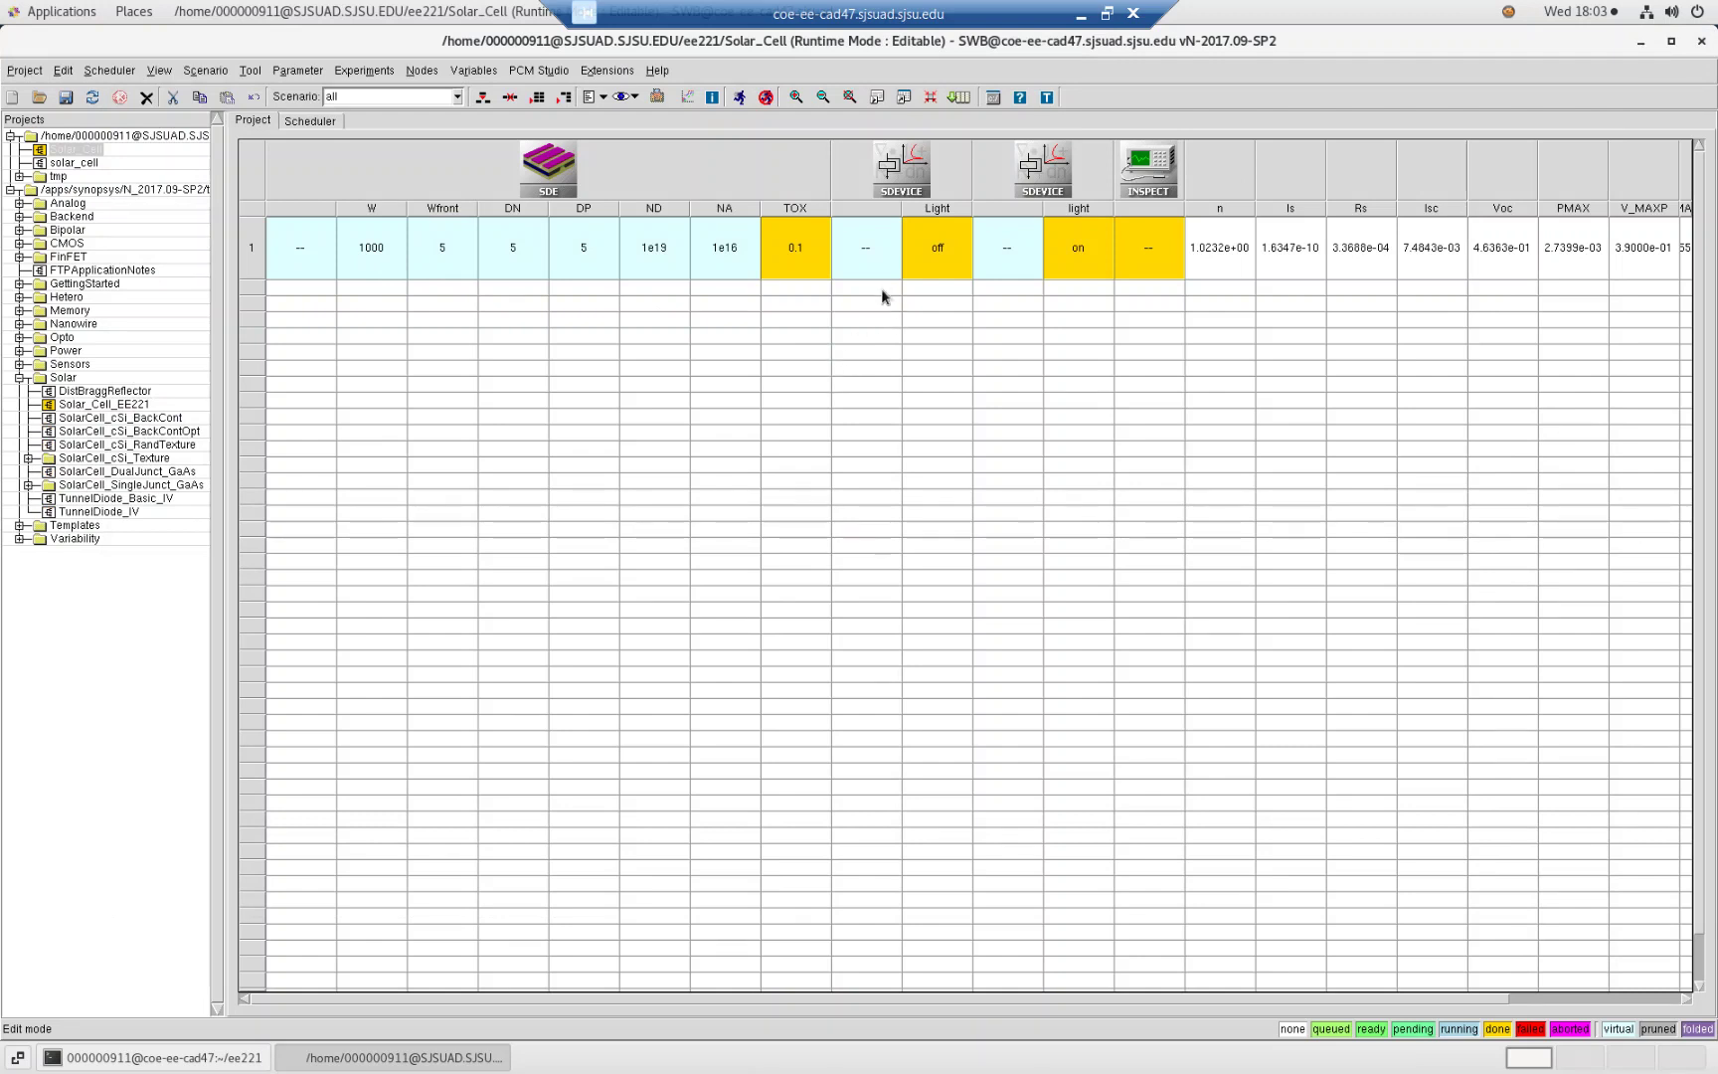
# Reopen sdevice_des.cmd through Edit Input > Commands and scroll down through its sections
pyautogui.rightClick(914, 165)
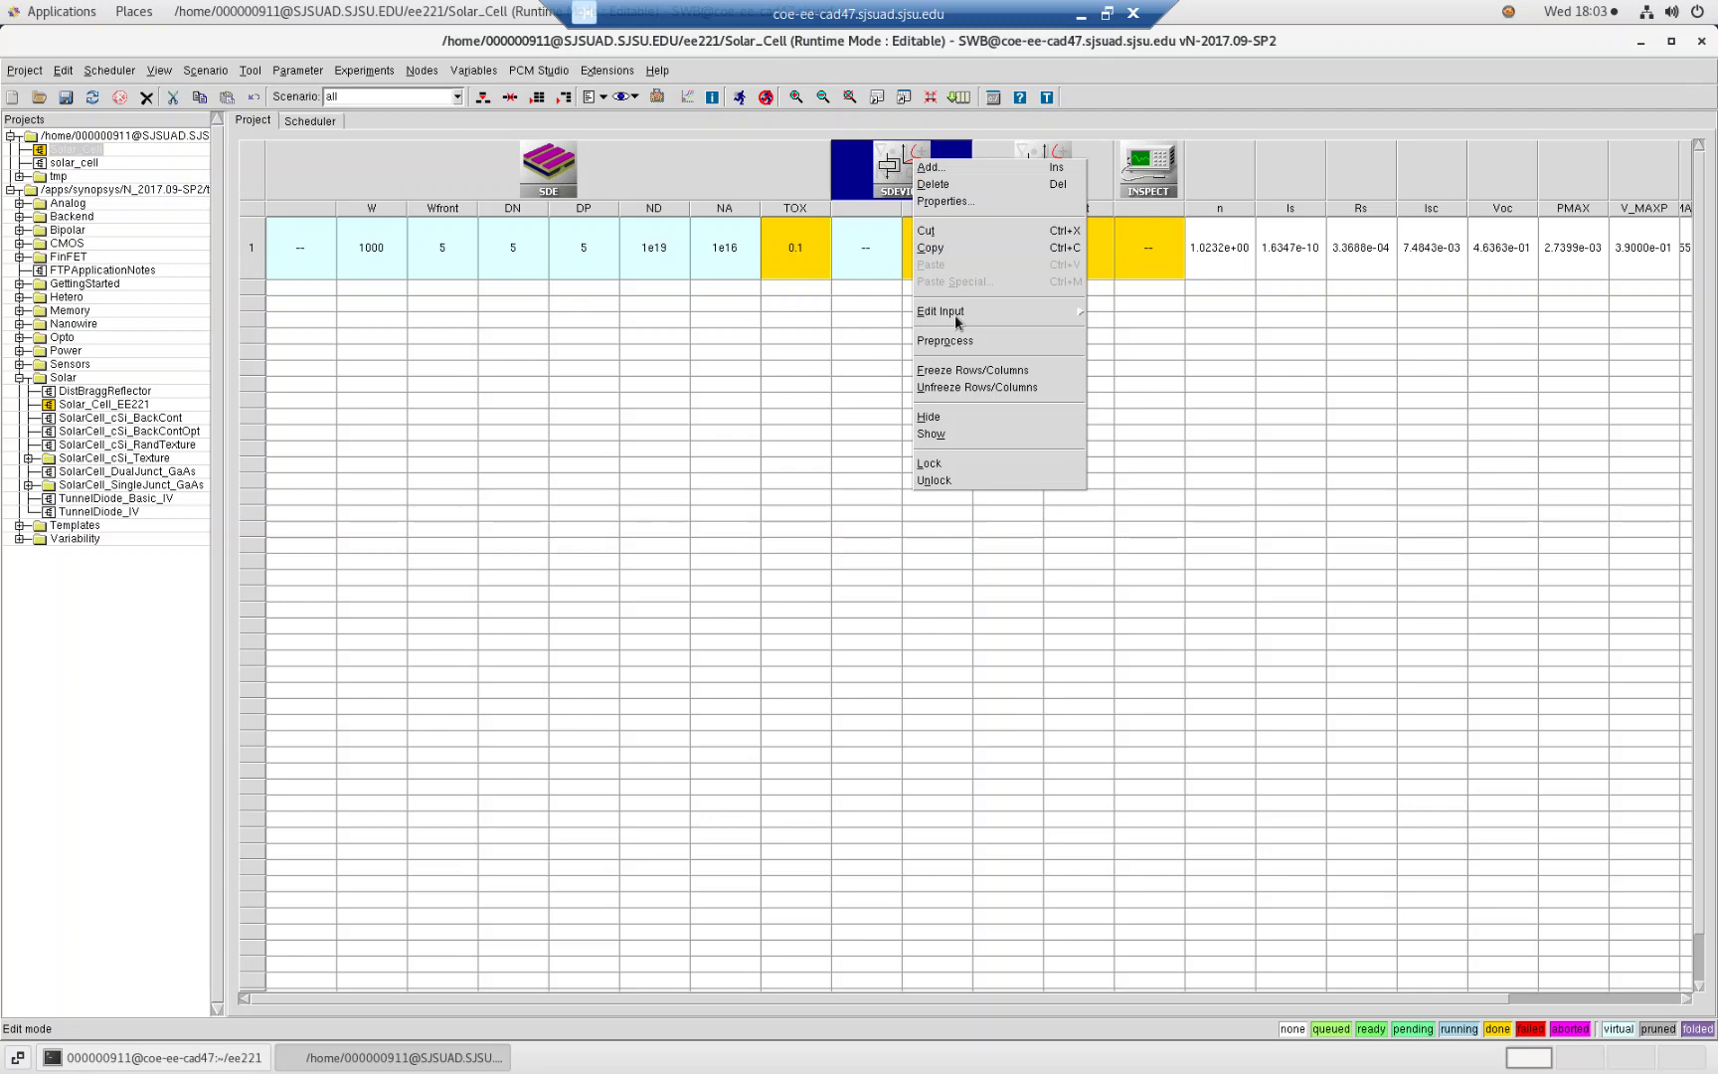
pyautogui.moveTo(960, 316)
pyautogui.click(1110, 316)
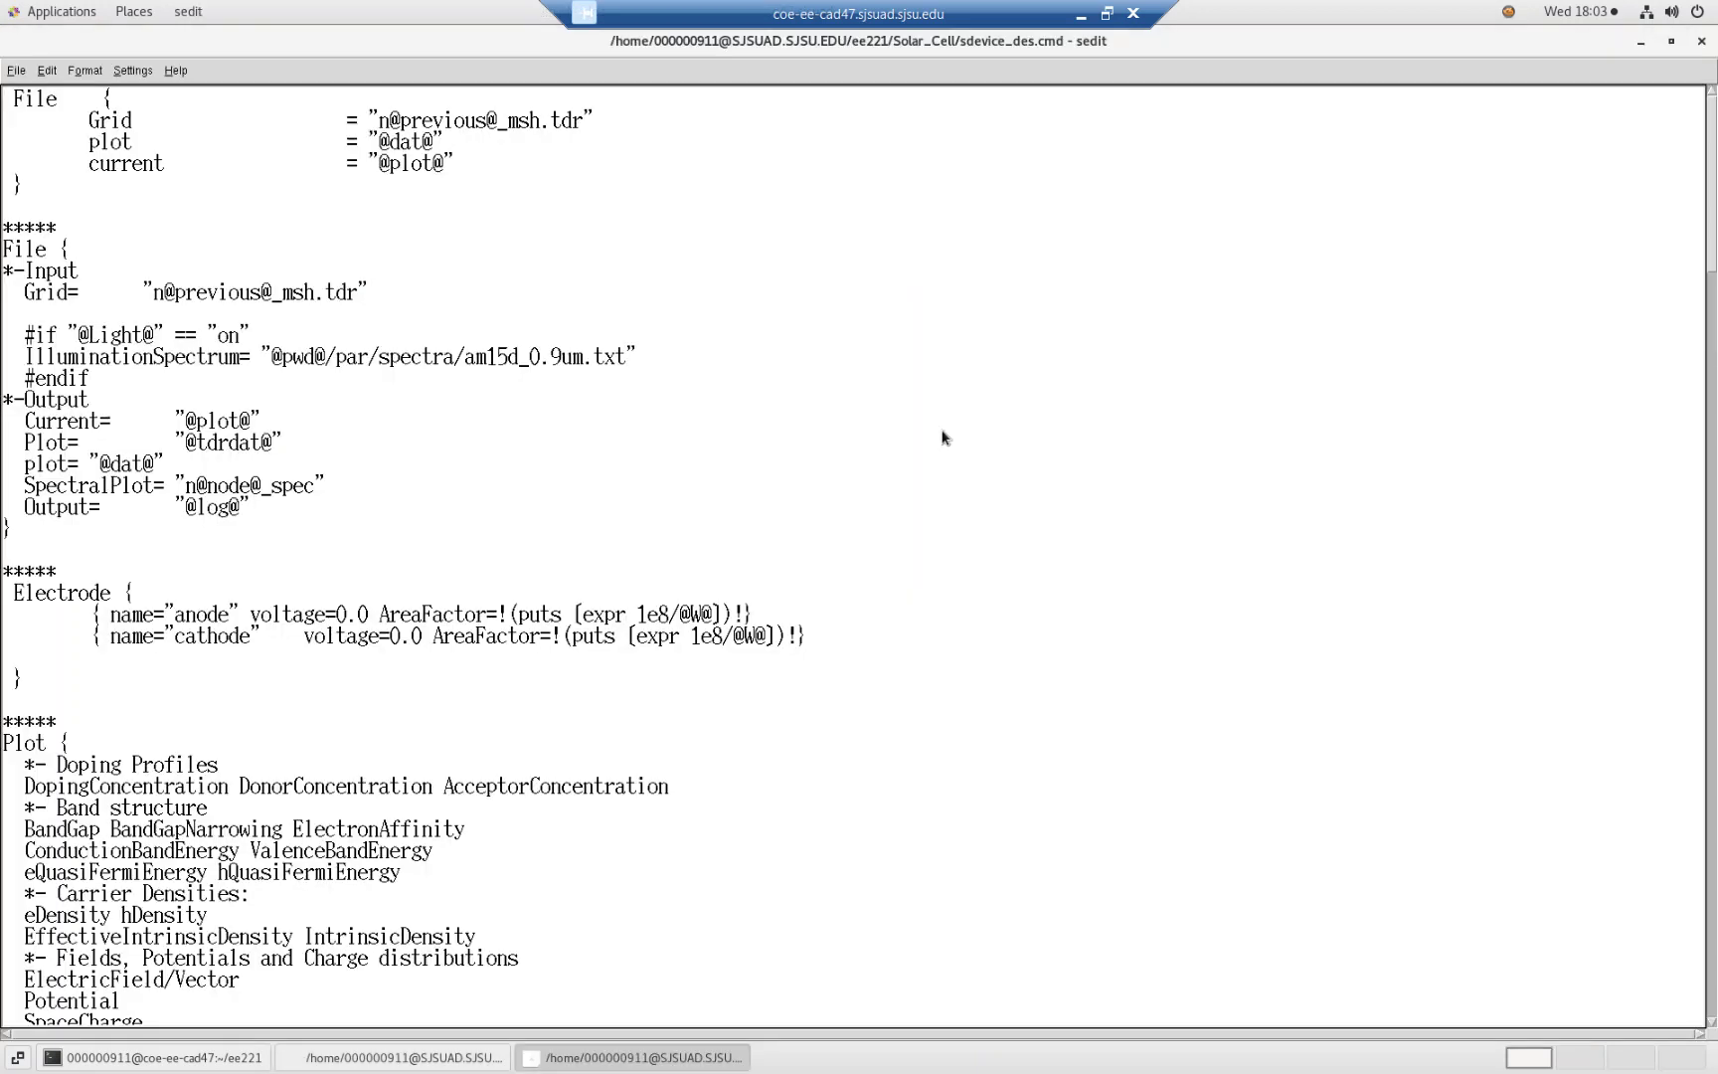
pyautogui.scroll(-10, 924, 475)
pyautogui.scroll(-6, 227, 358)
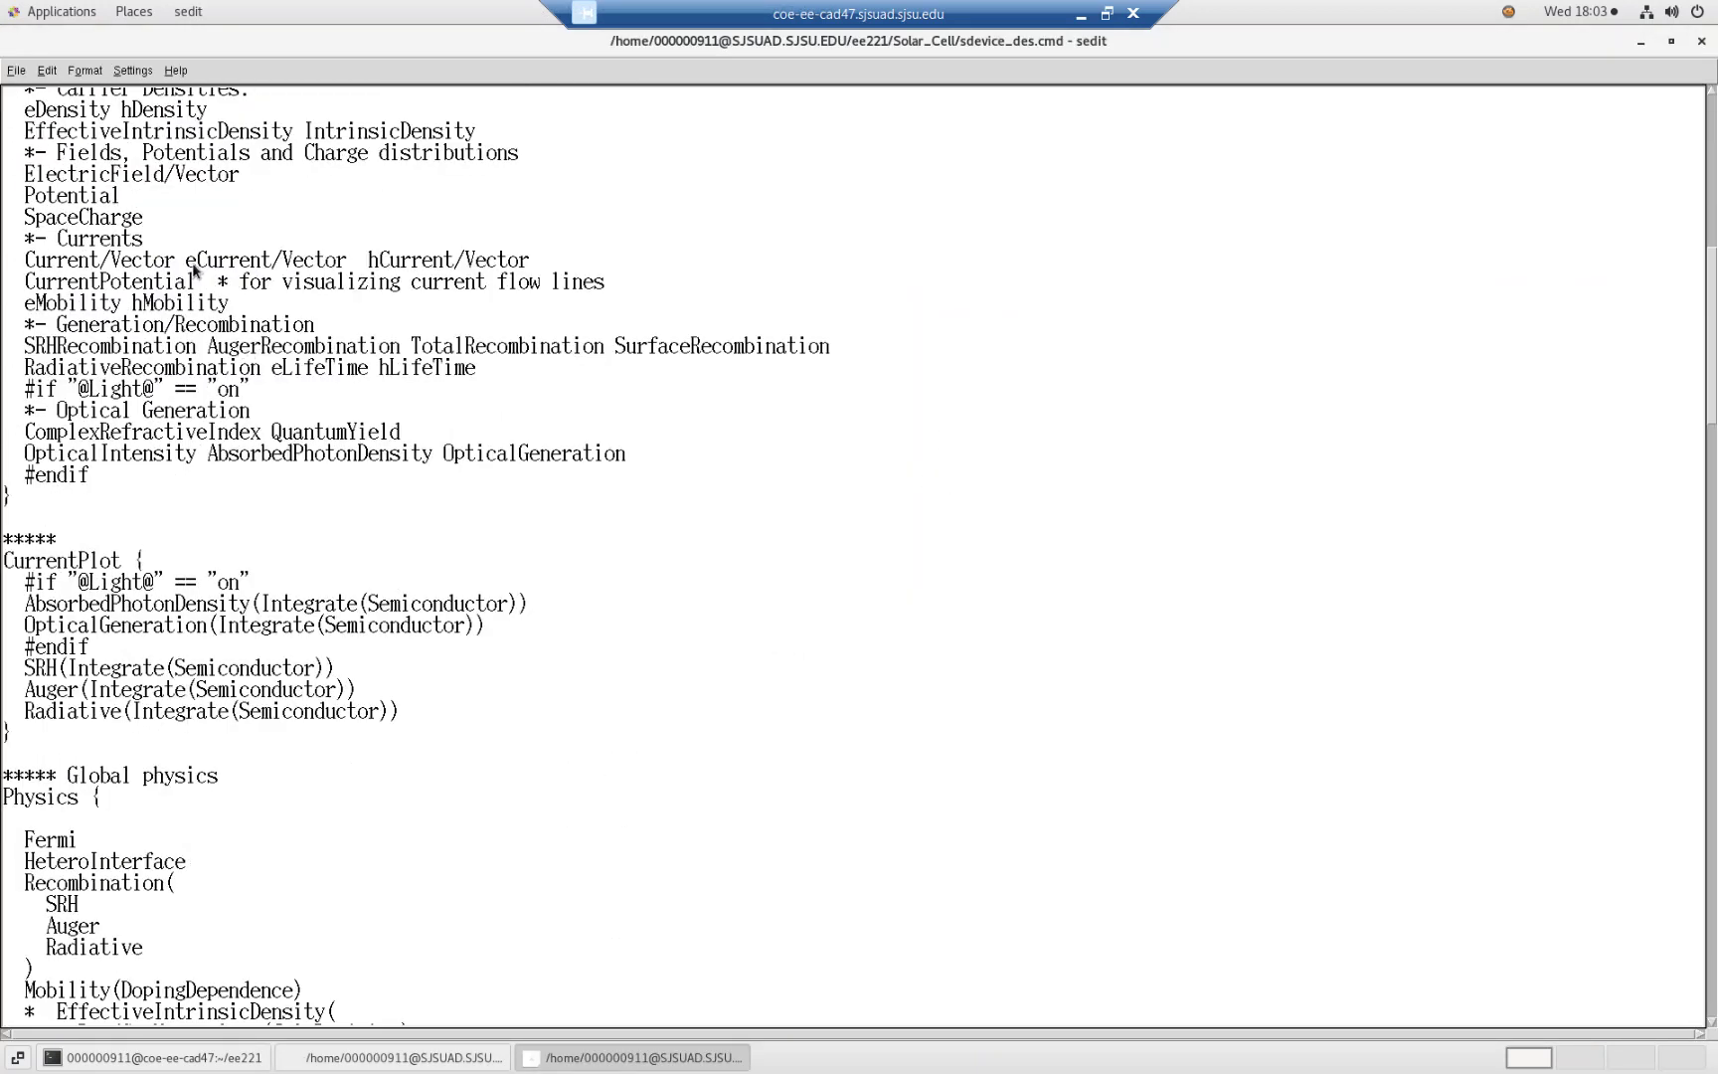
pyautogui.scroll(-2, 120, 596)
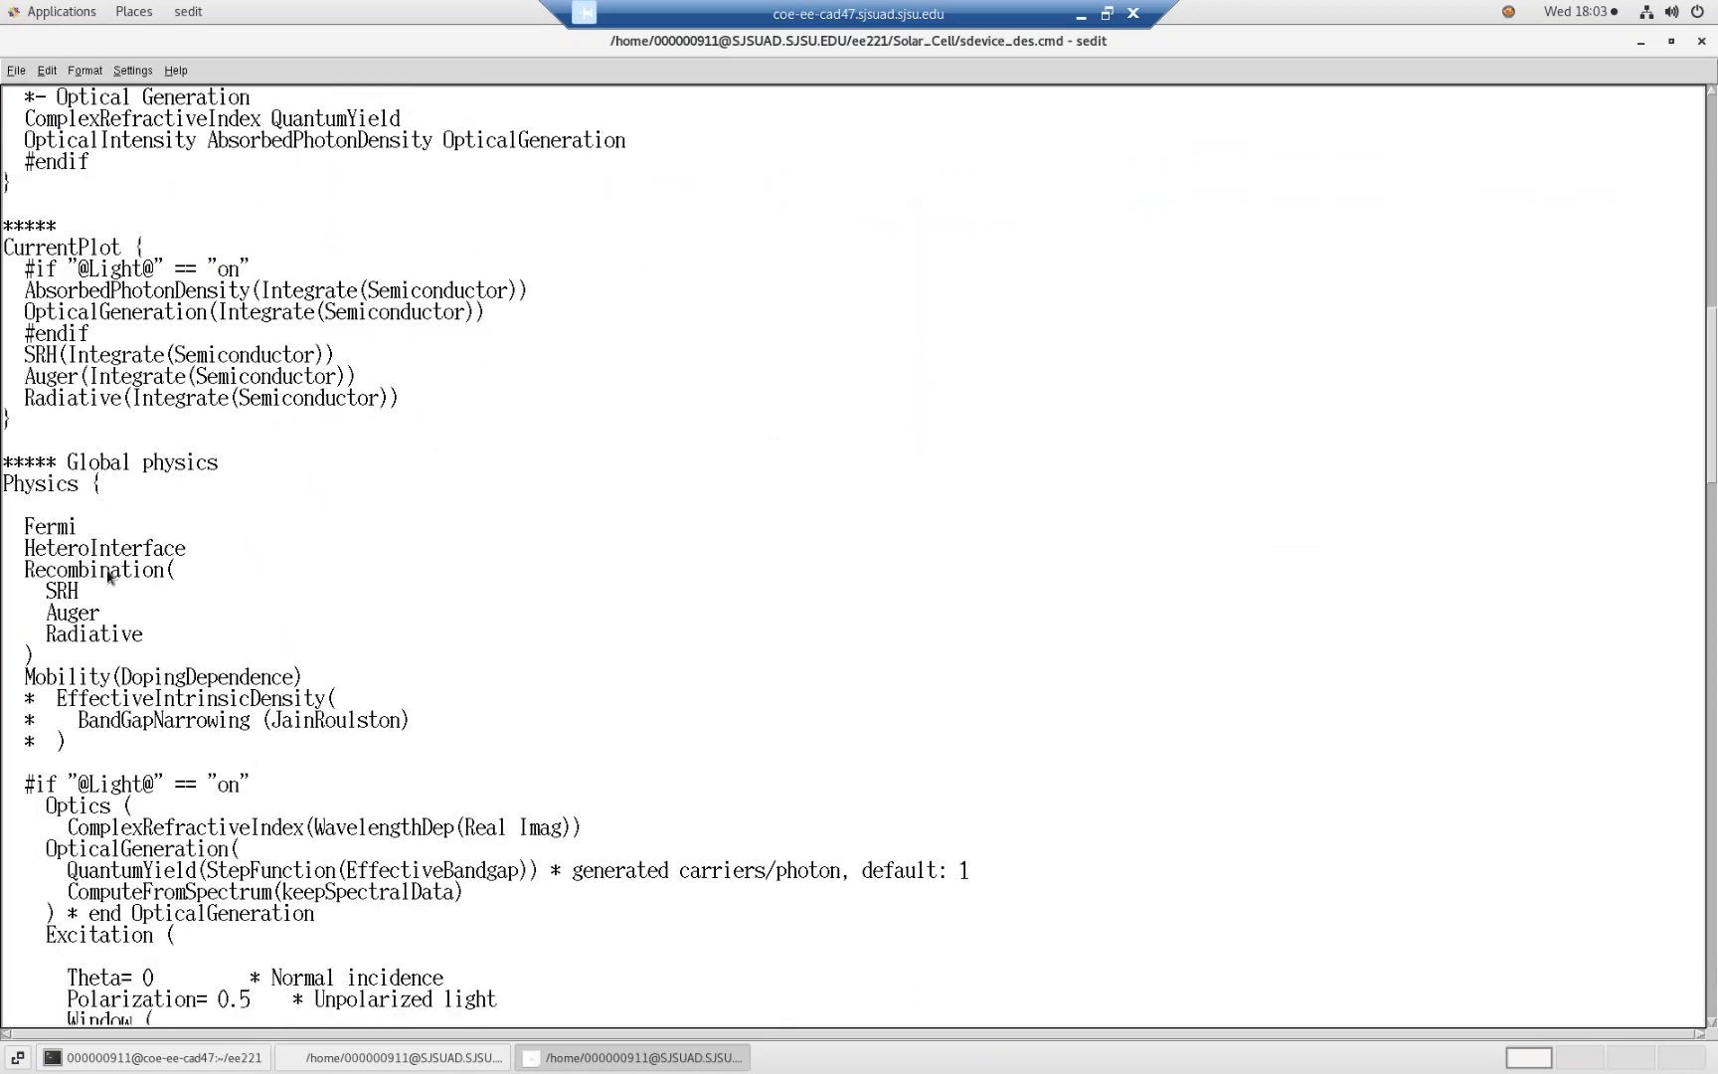
pyautogui.scroll(-1, 238, 636)
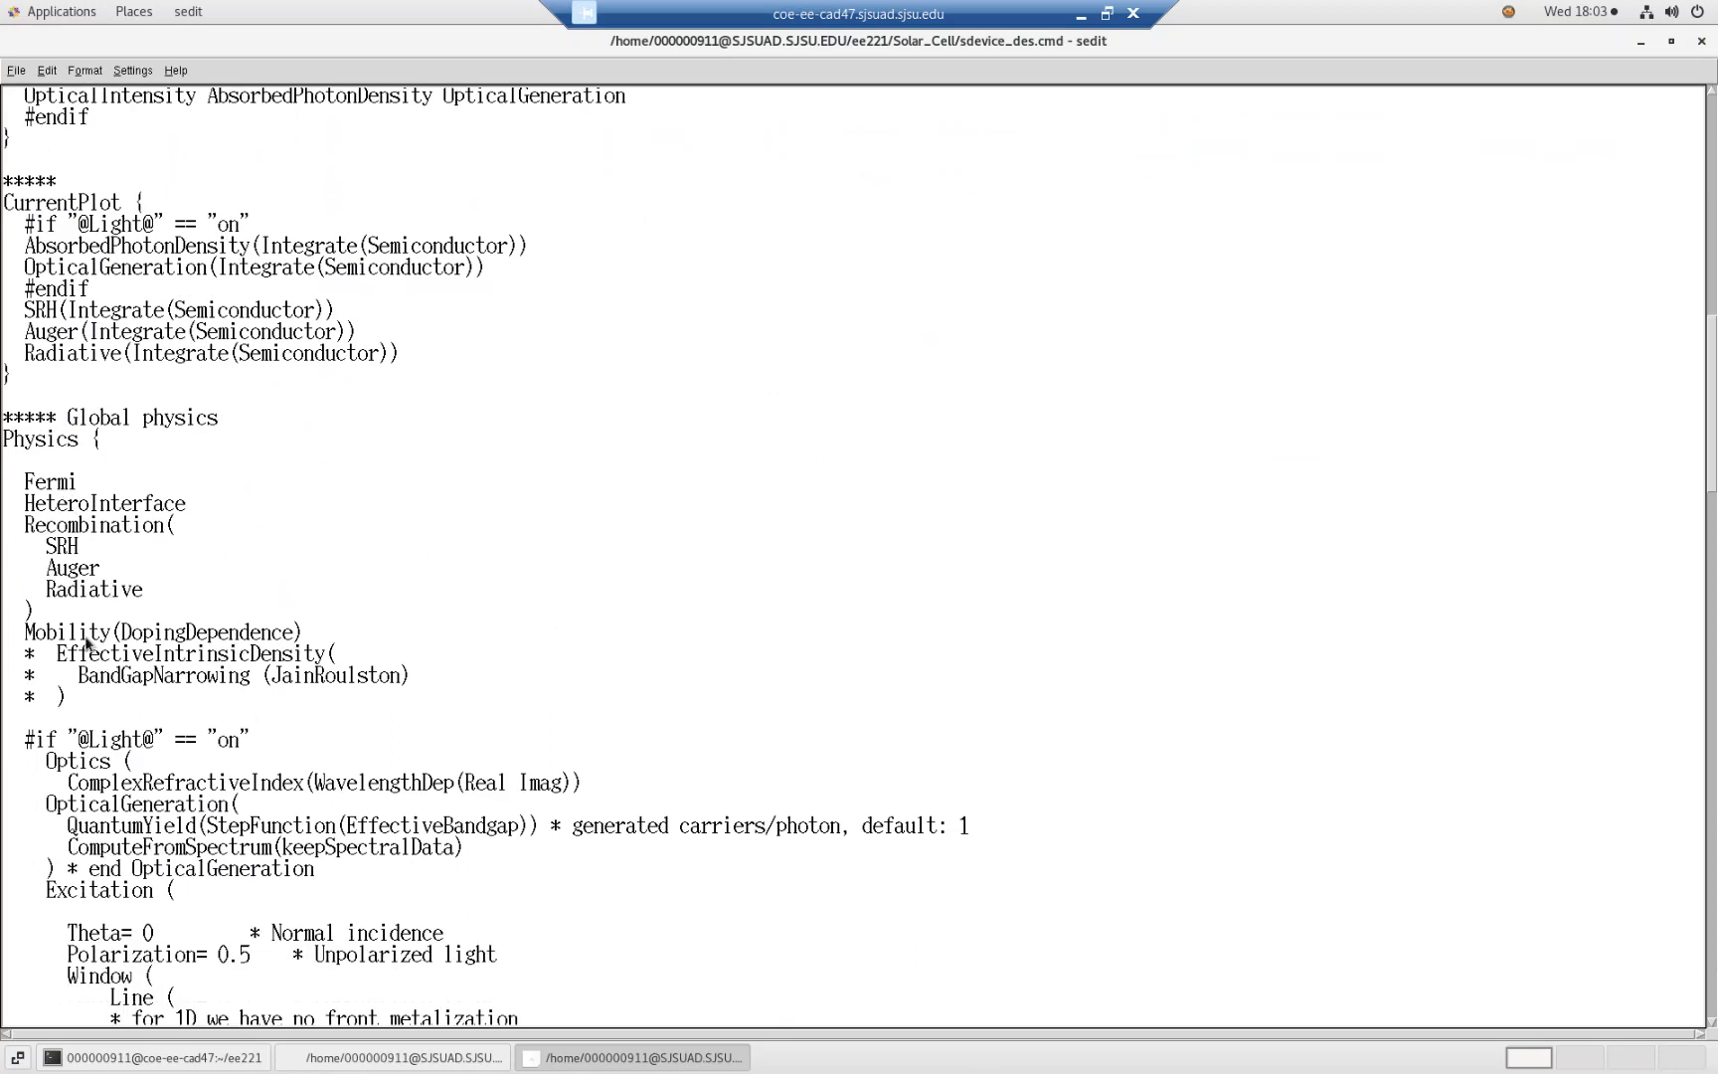
pyautogui.scroll(-3, 315, 614)
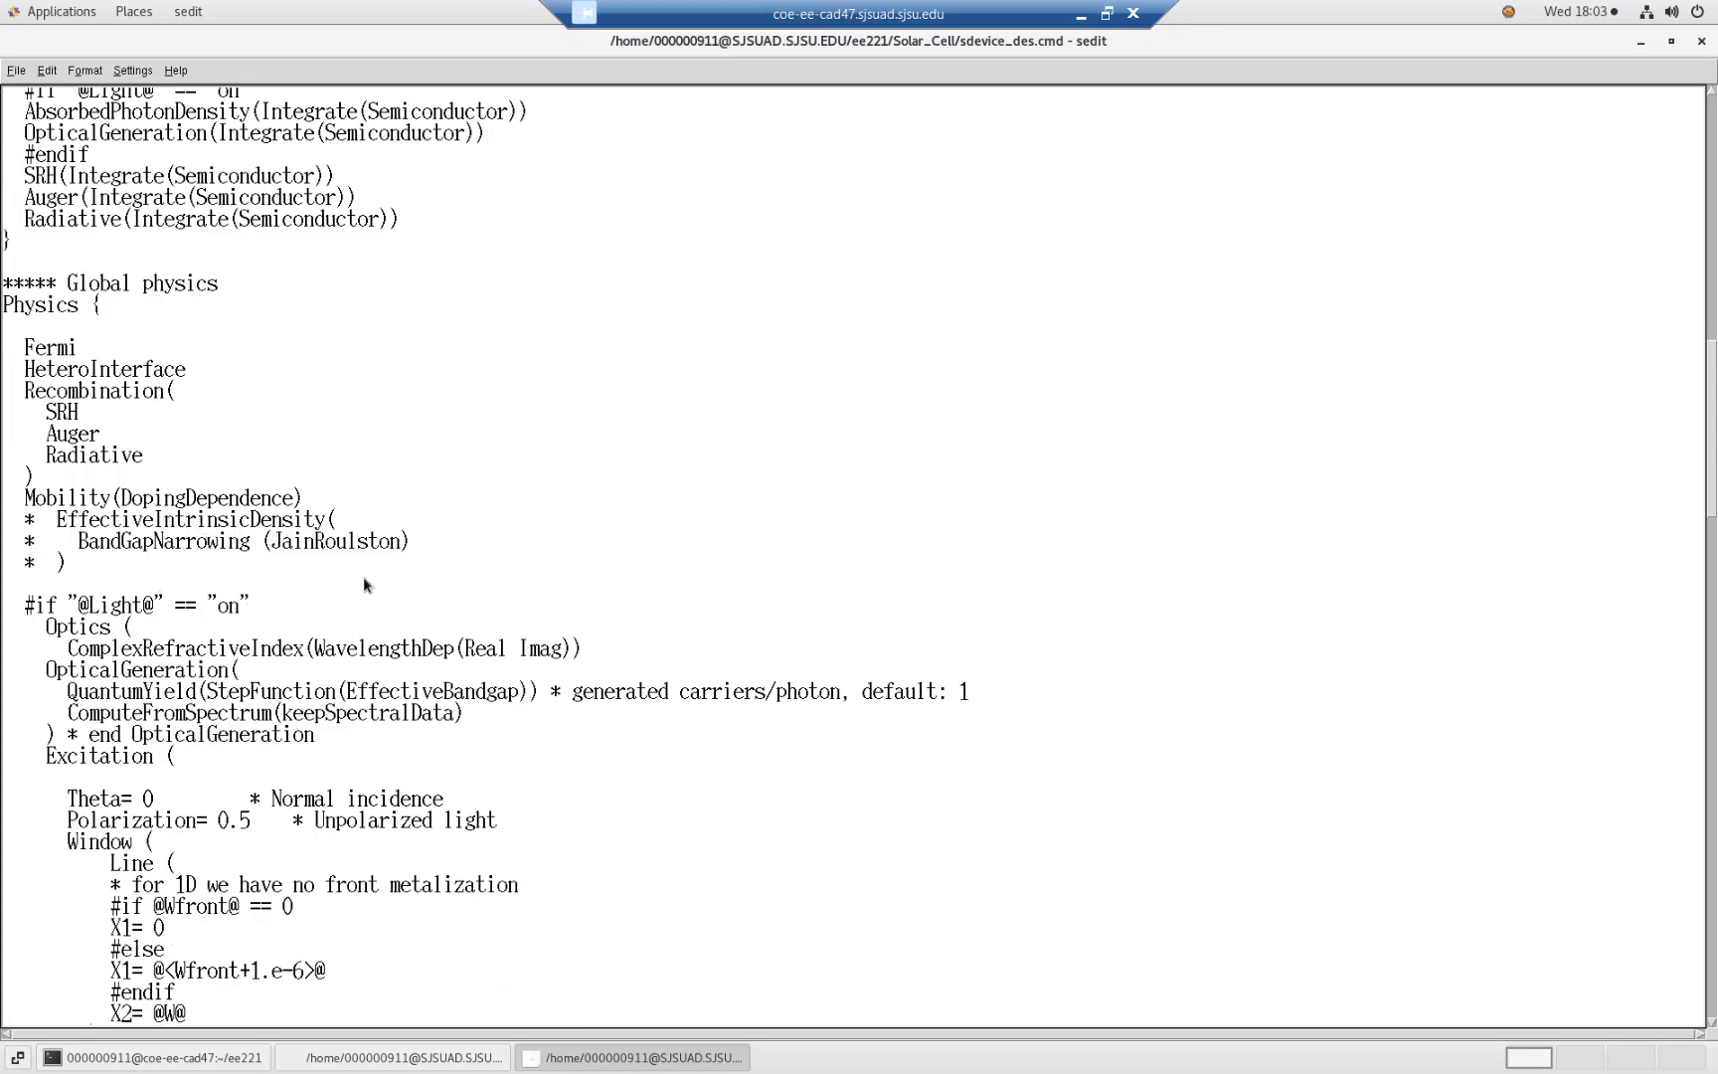
pyautogui.scroll(-9, 365, 582)
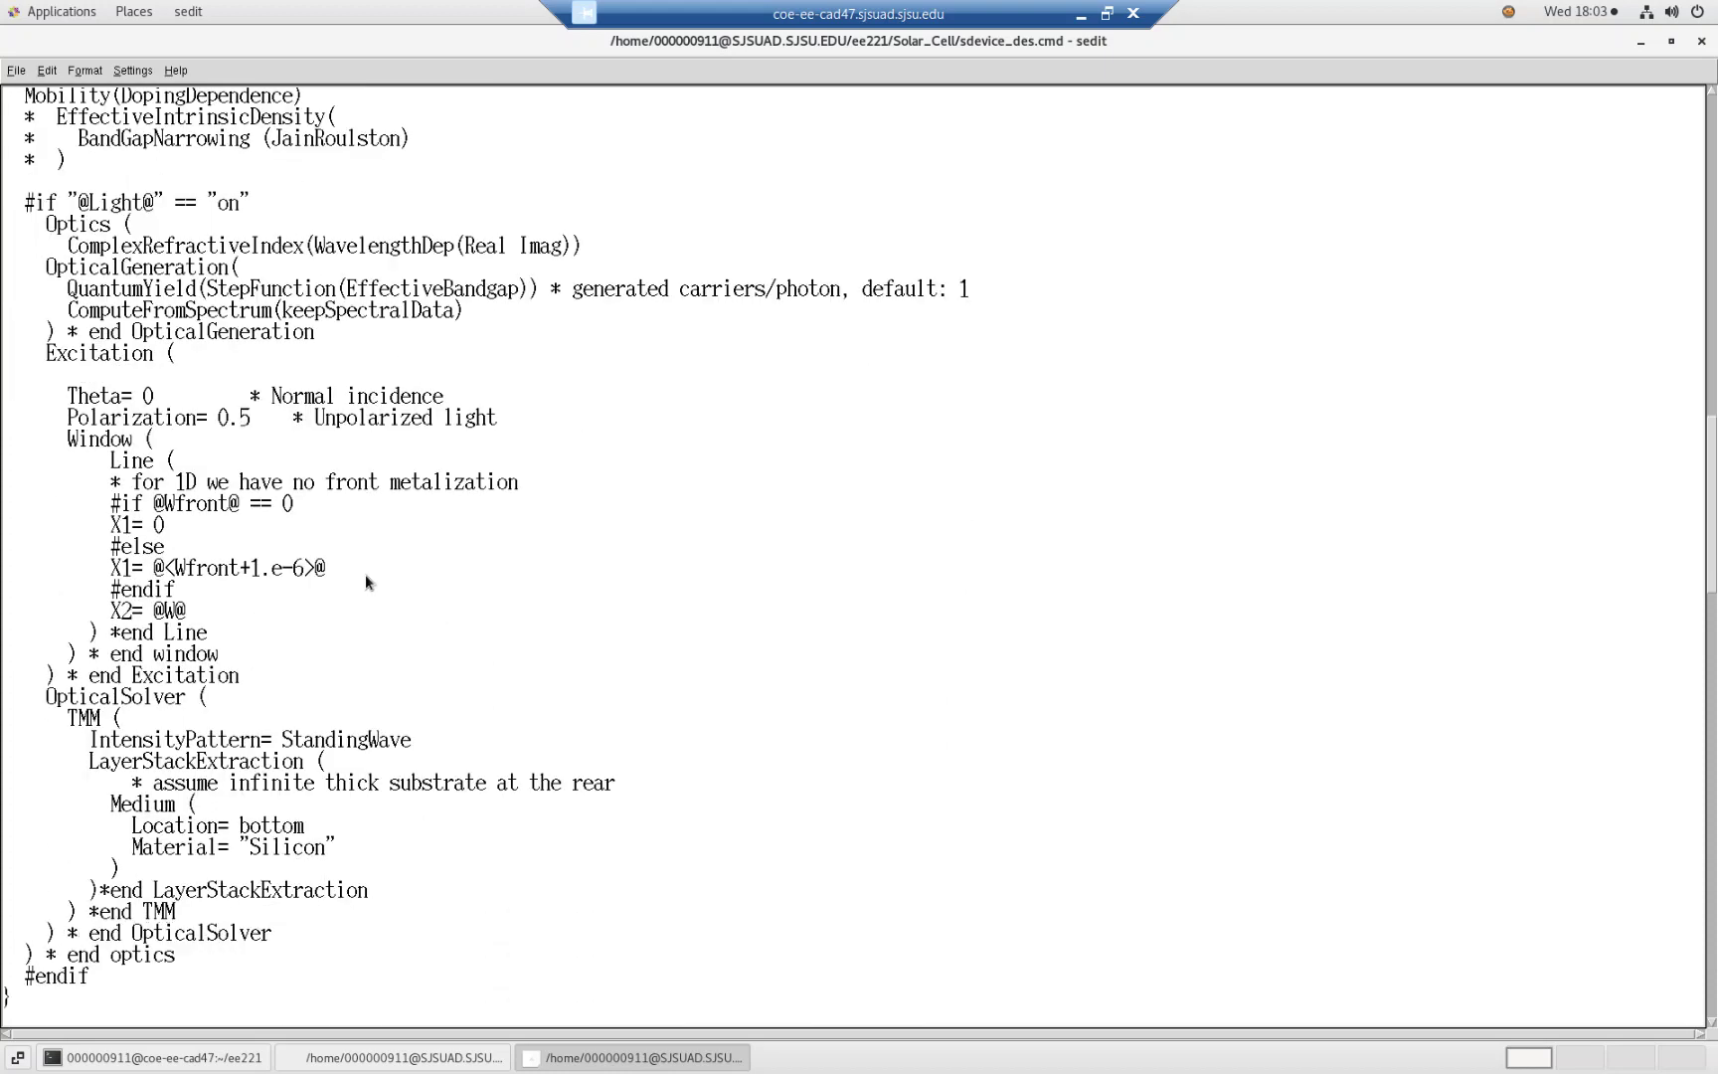
pyautogui.scroll(-2, 365, 572)
# Highlight the QuantumYield lines in the optics setup and read on to the file's end
pyautogui.hotkey('shift', 'Down')
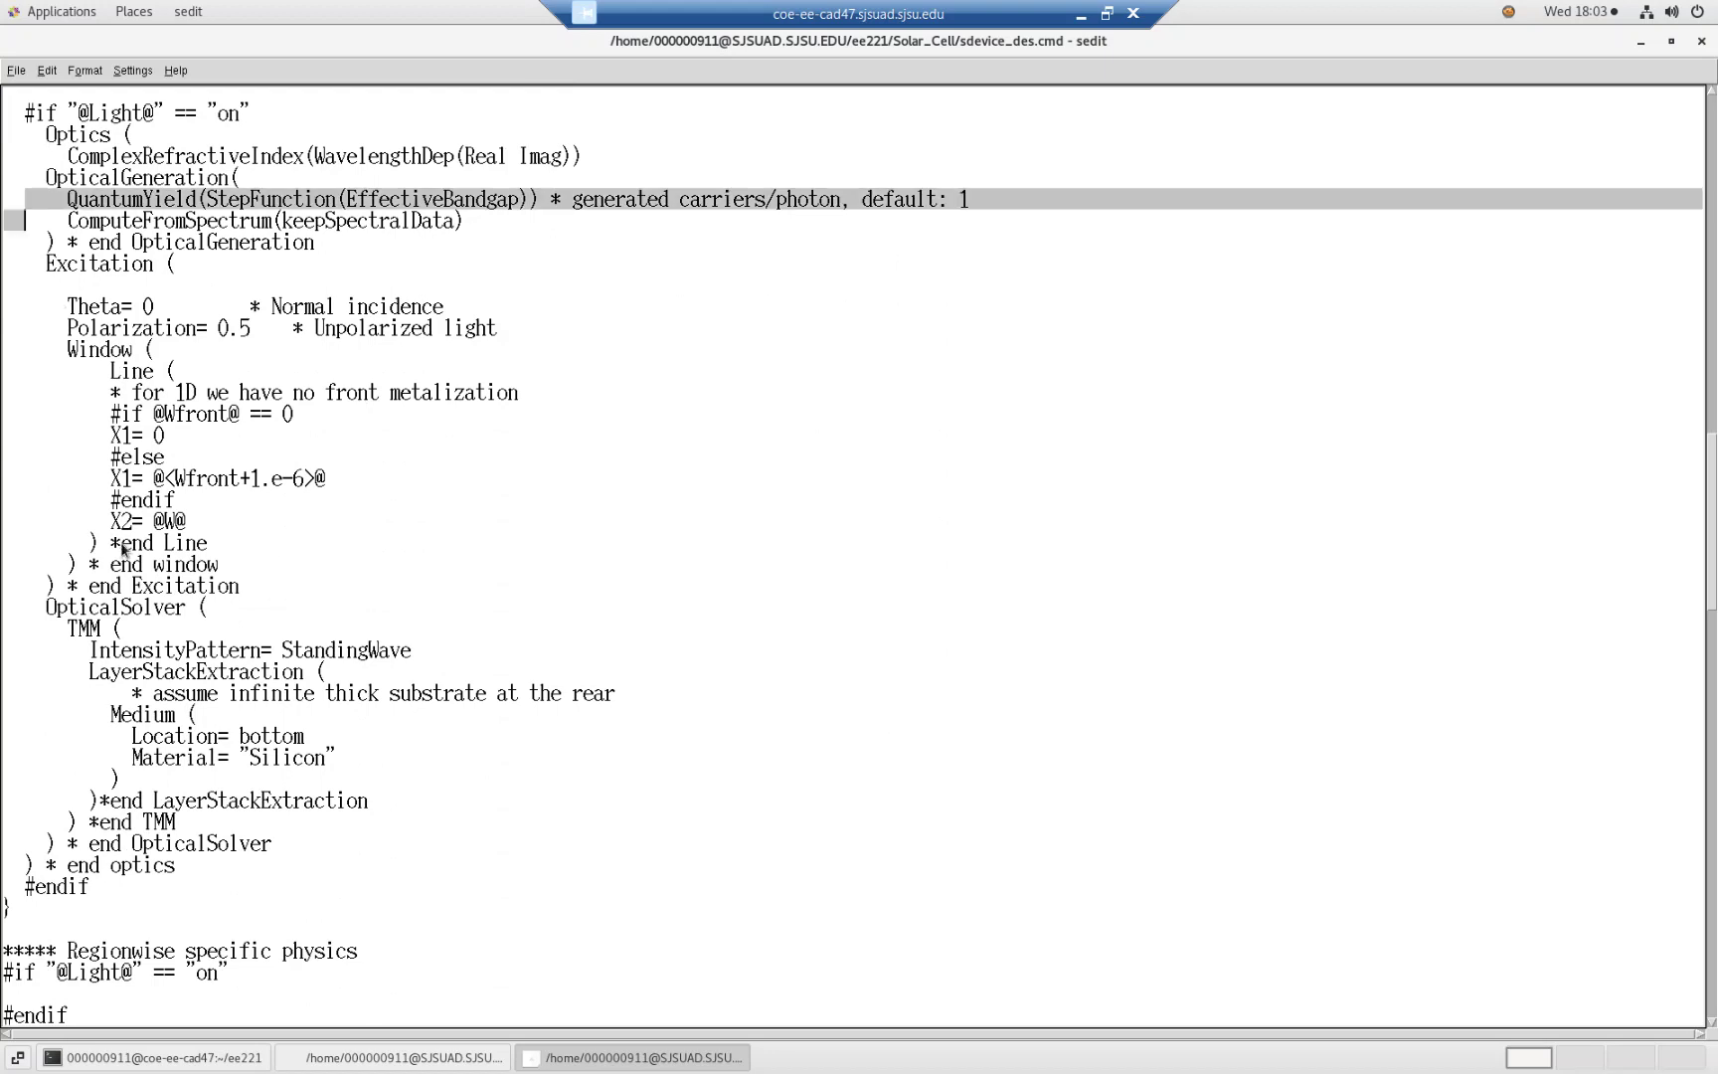
pyautogui.keyDown('shift'); pyautogui.click(112, 714); pyautogui.keyUp('shift')
pyautogui.scroll(-10, 365, 644)
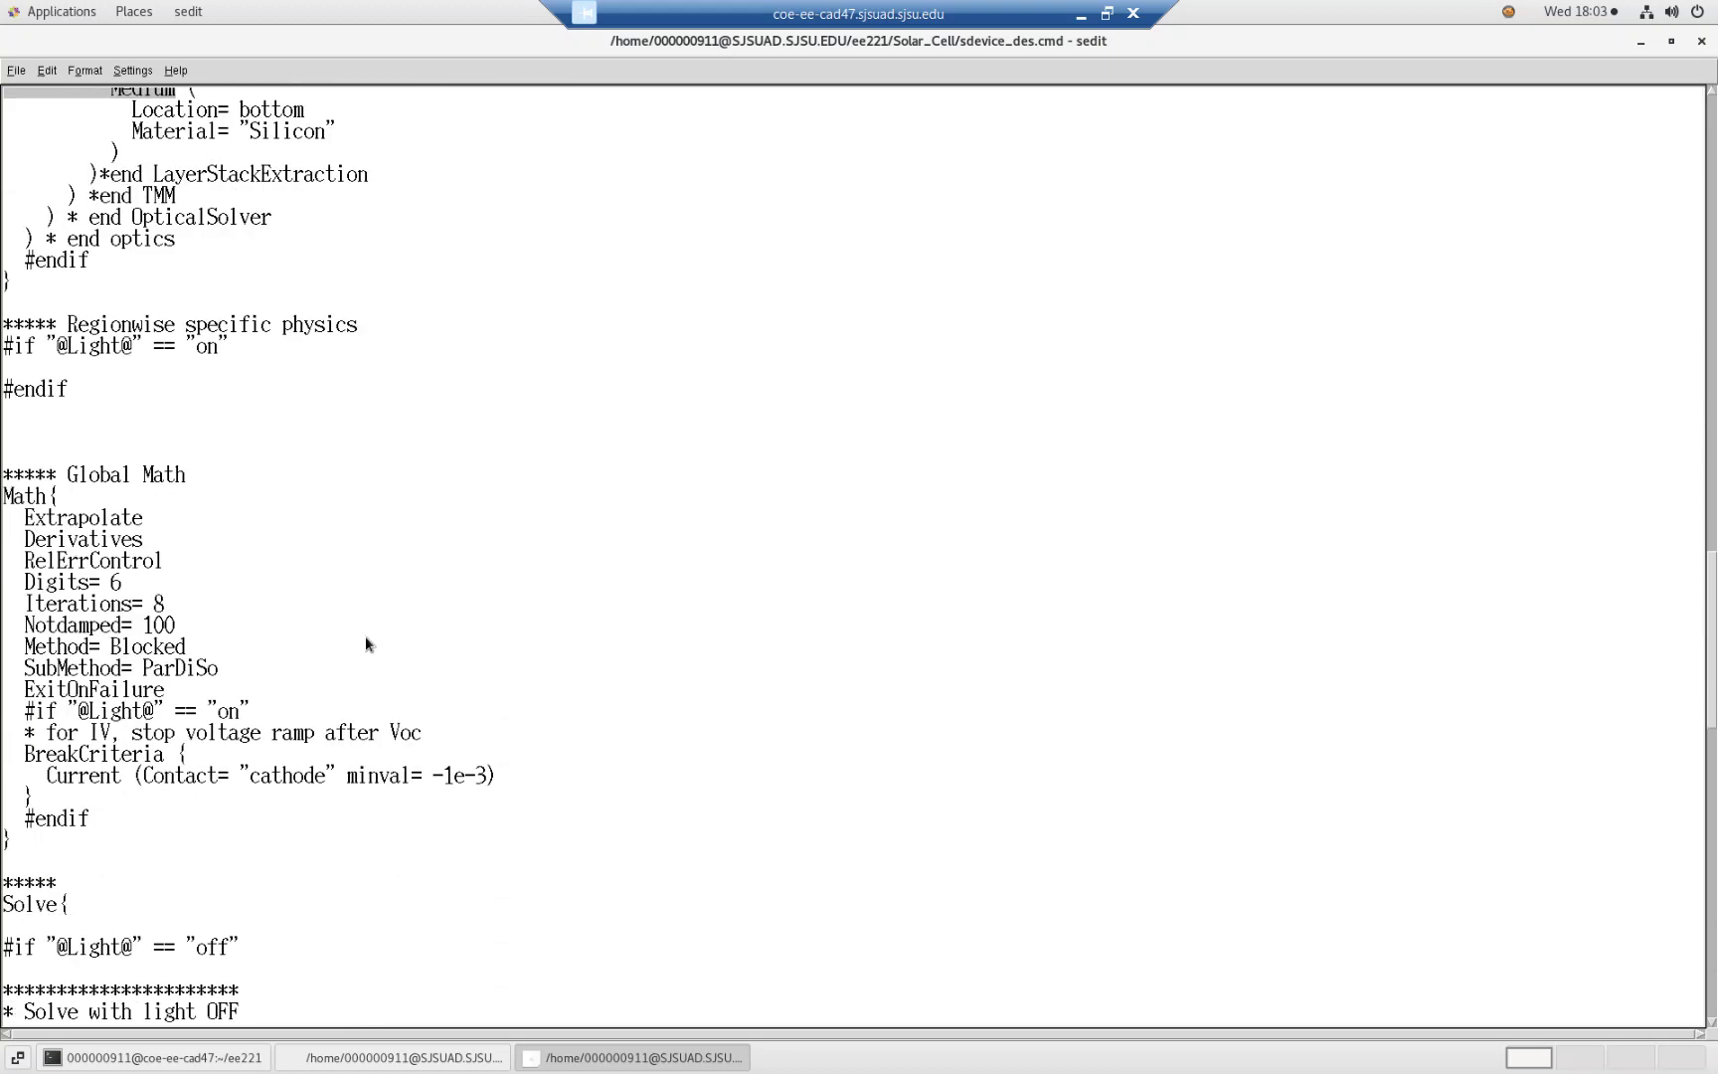
pyautogui.scroll(-14, 365, 644)
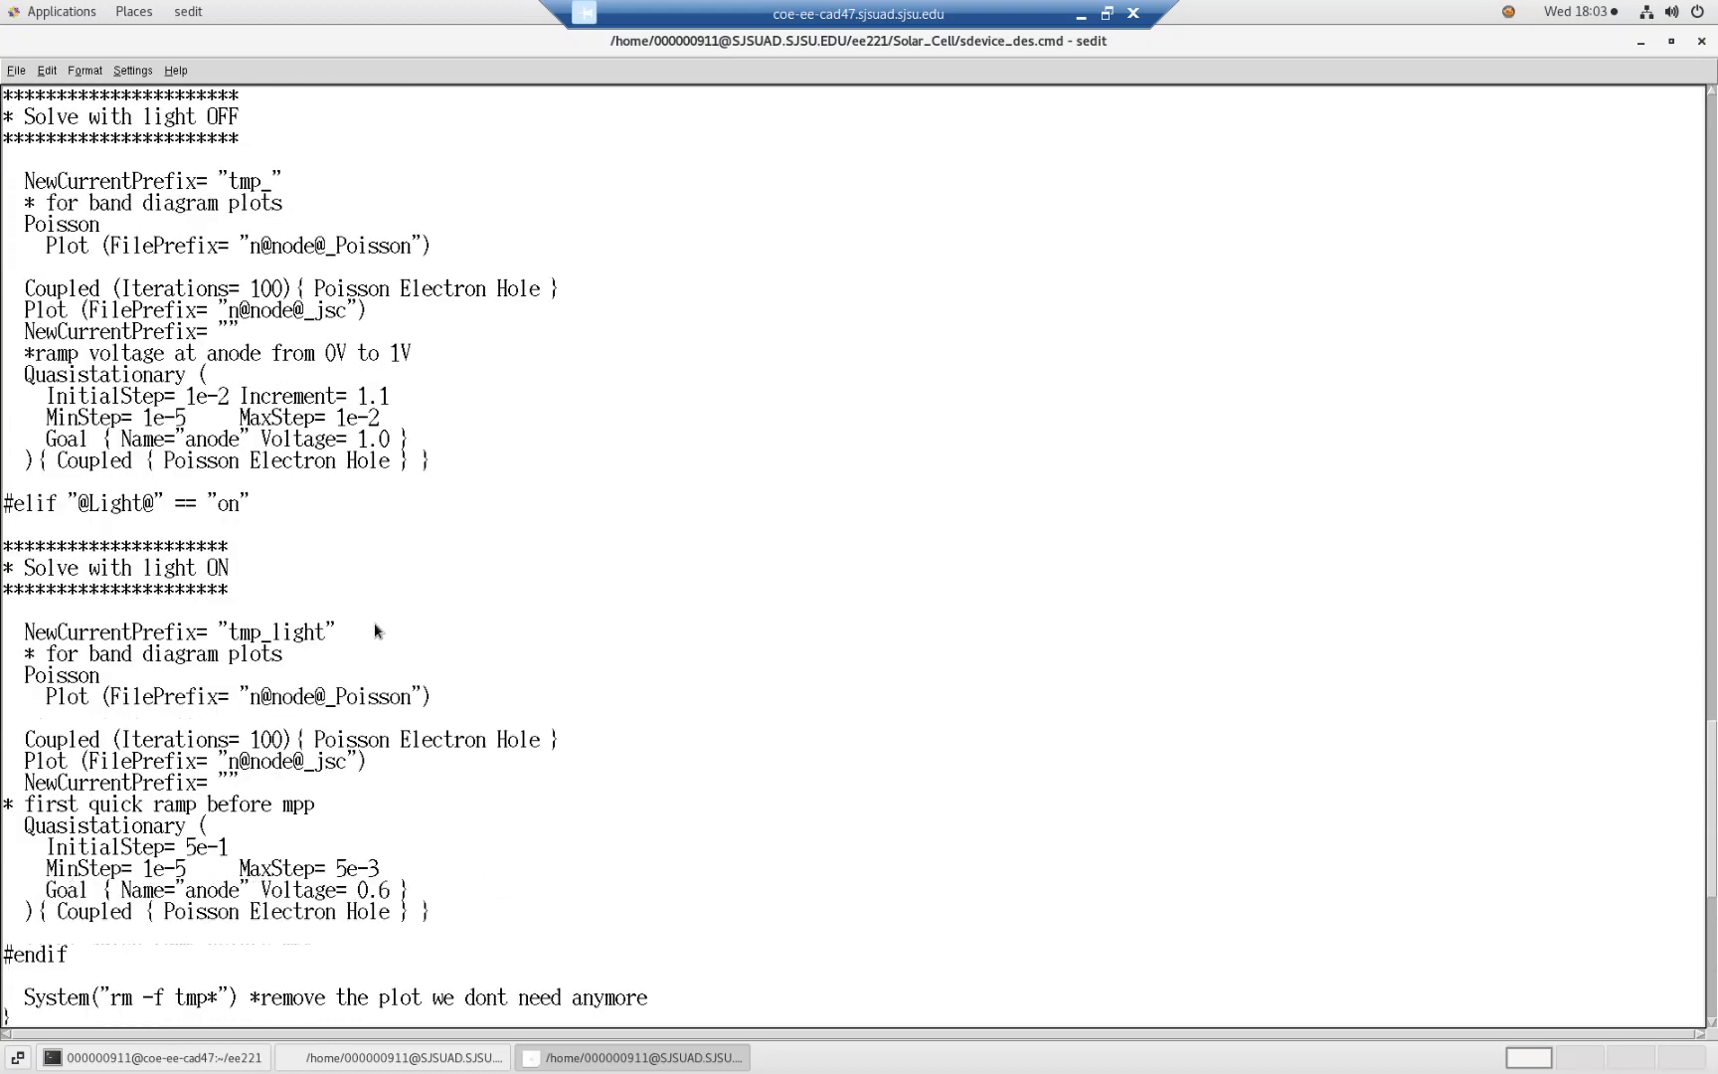
pyautogui.scroll(-8, 378, 626)
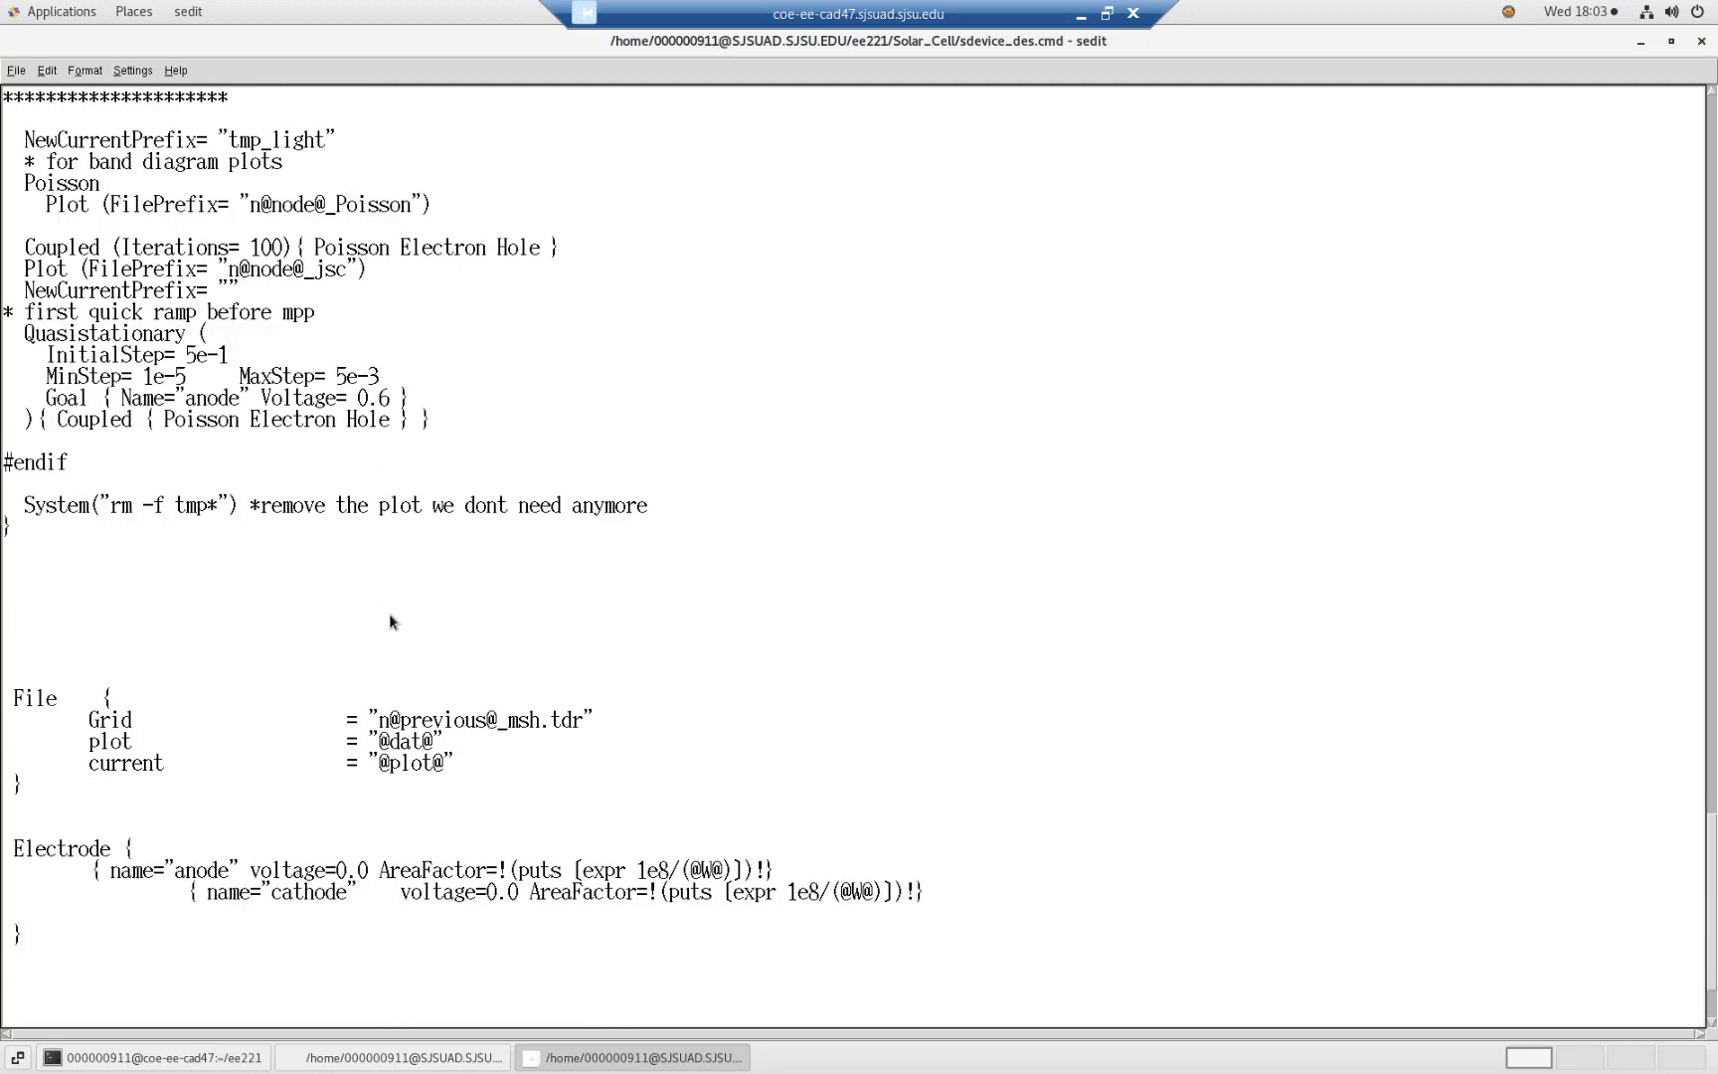
pyautogui.scroll(1, 391, 612)
pyautogui.scroll(1, 389, 609)
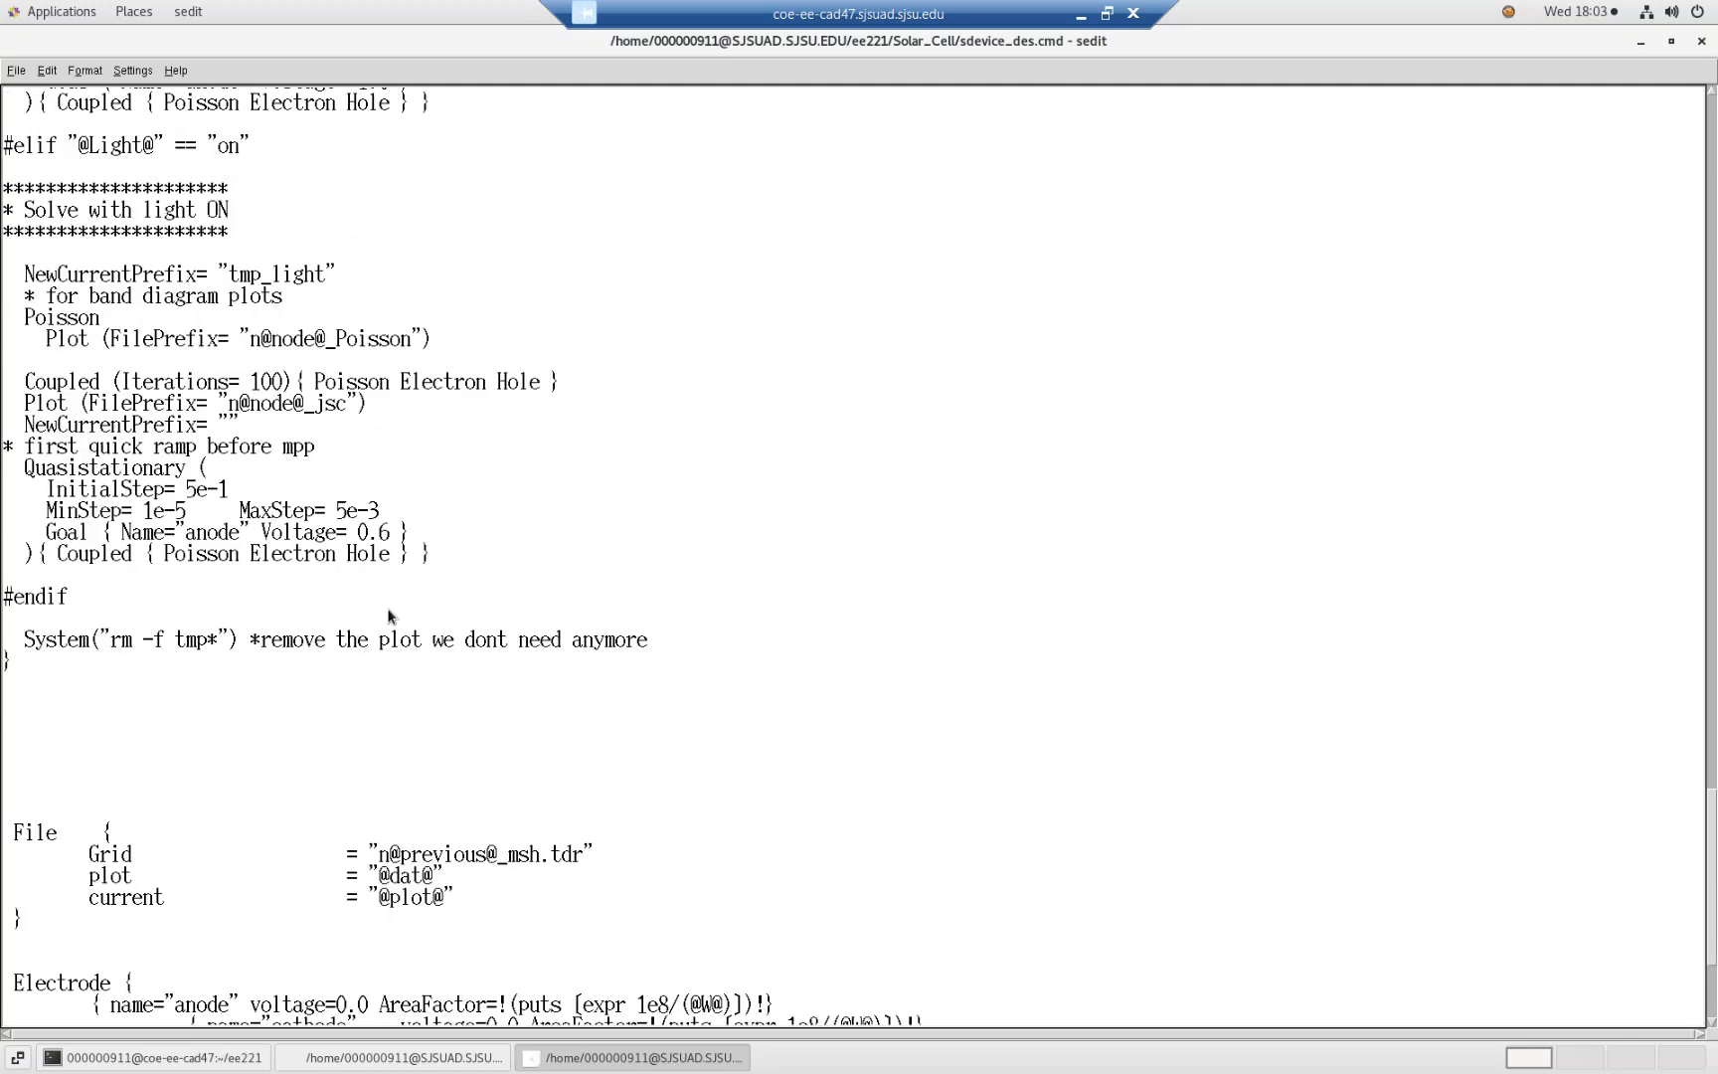
pyautogui.scroll(-4, 388, 616)
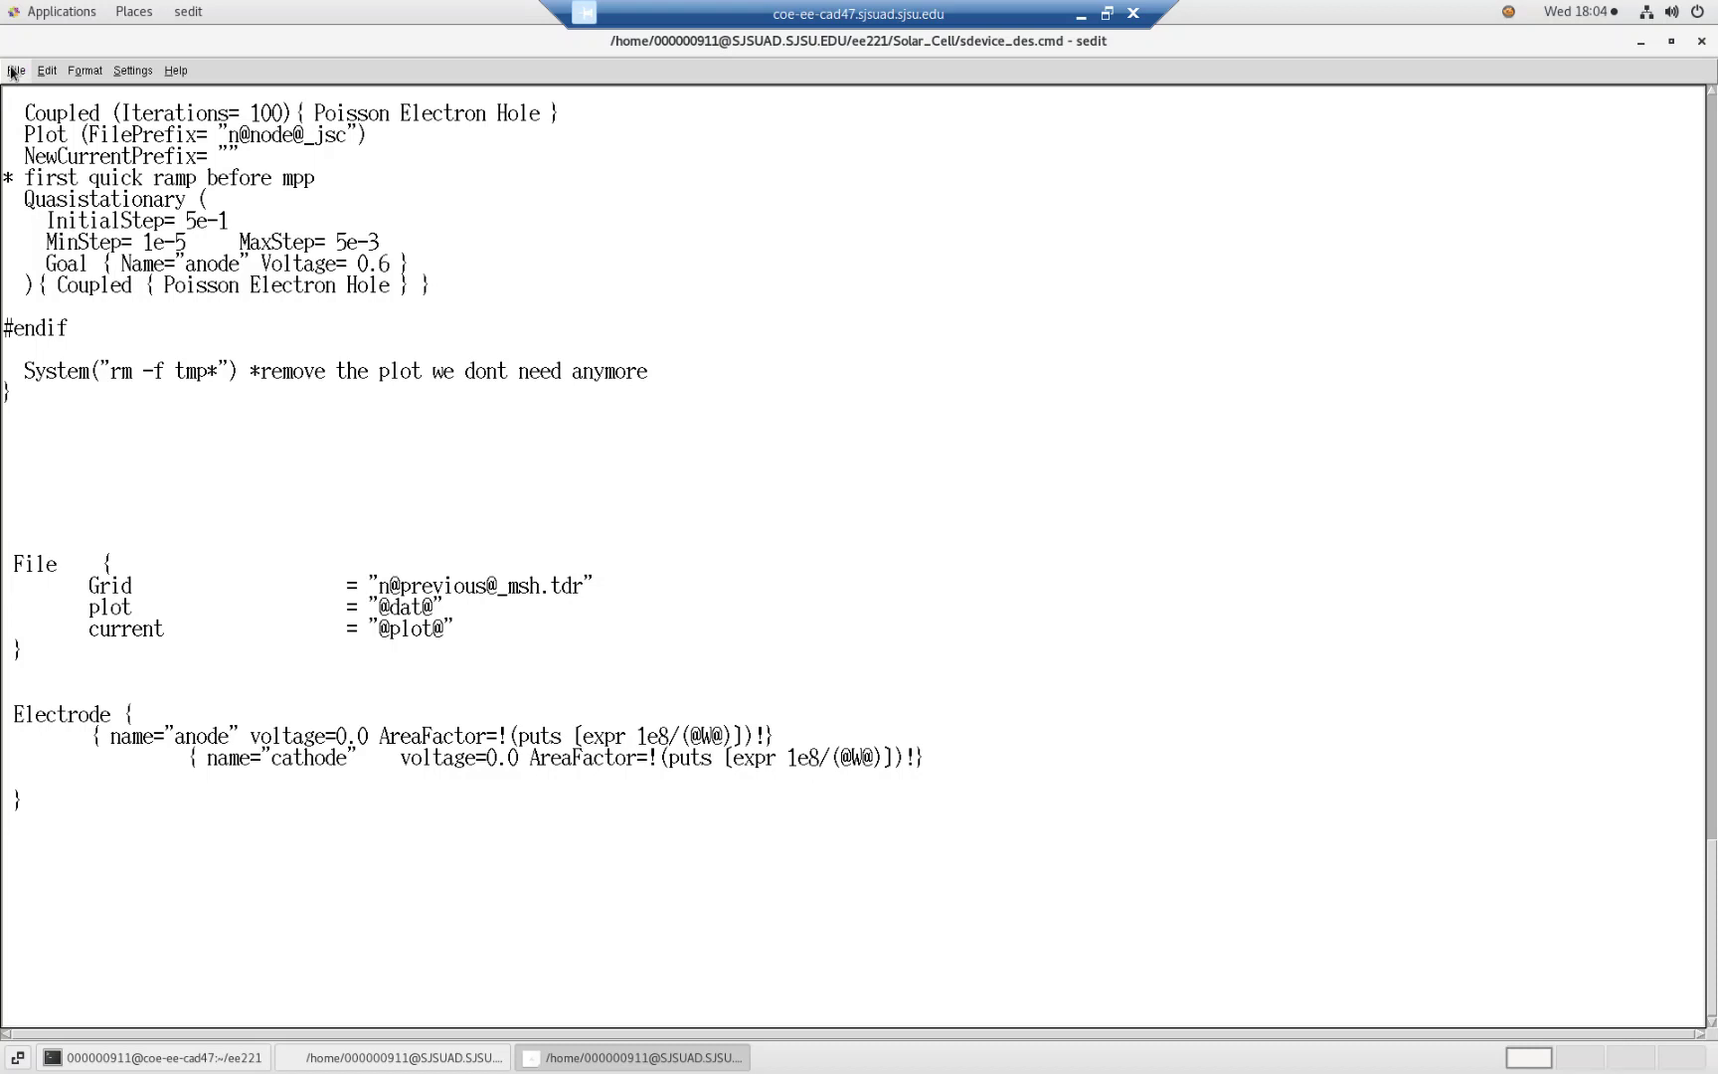
# Close sedit, open Node 87 Explorer for the Light 'off' node, and select n87_jsc_des.tdr
pyautogui.click(1702, 44)
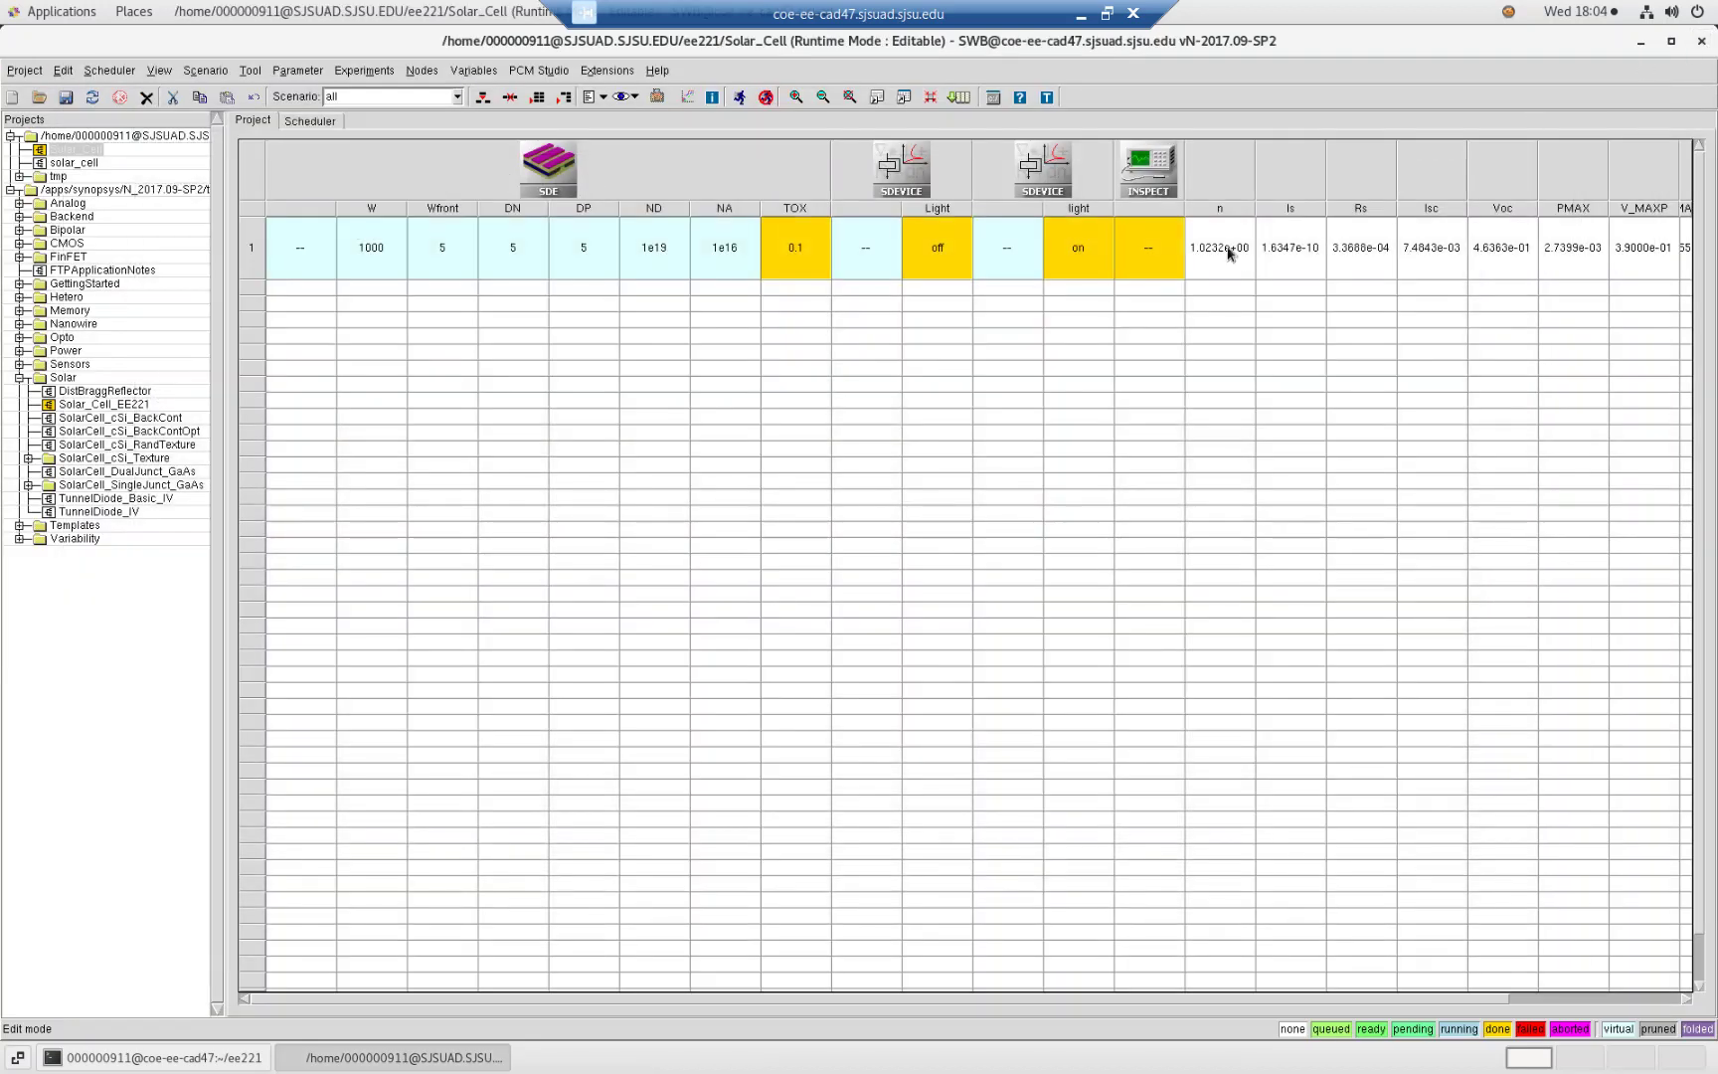
pyautogui.click(957, 269)
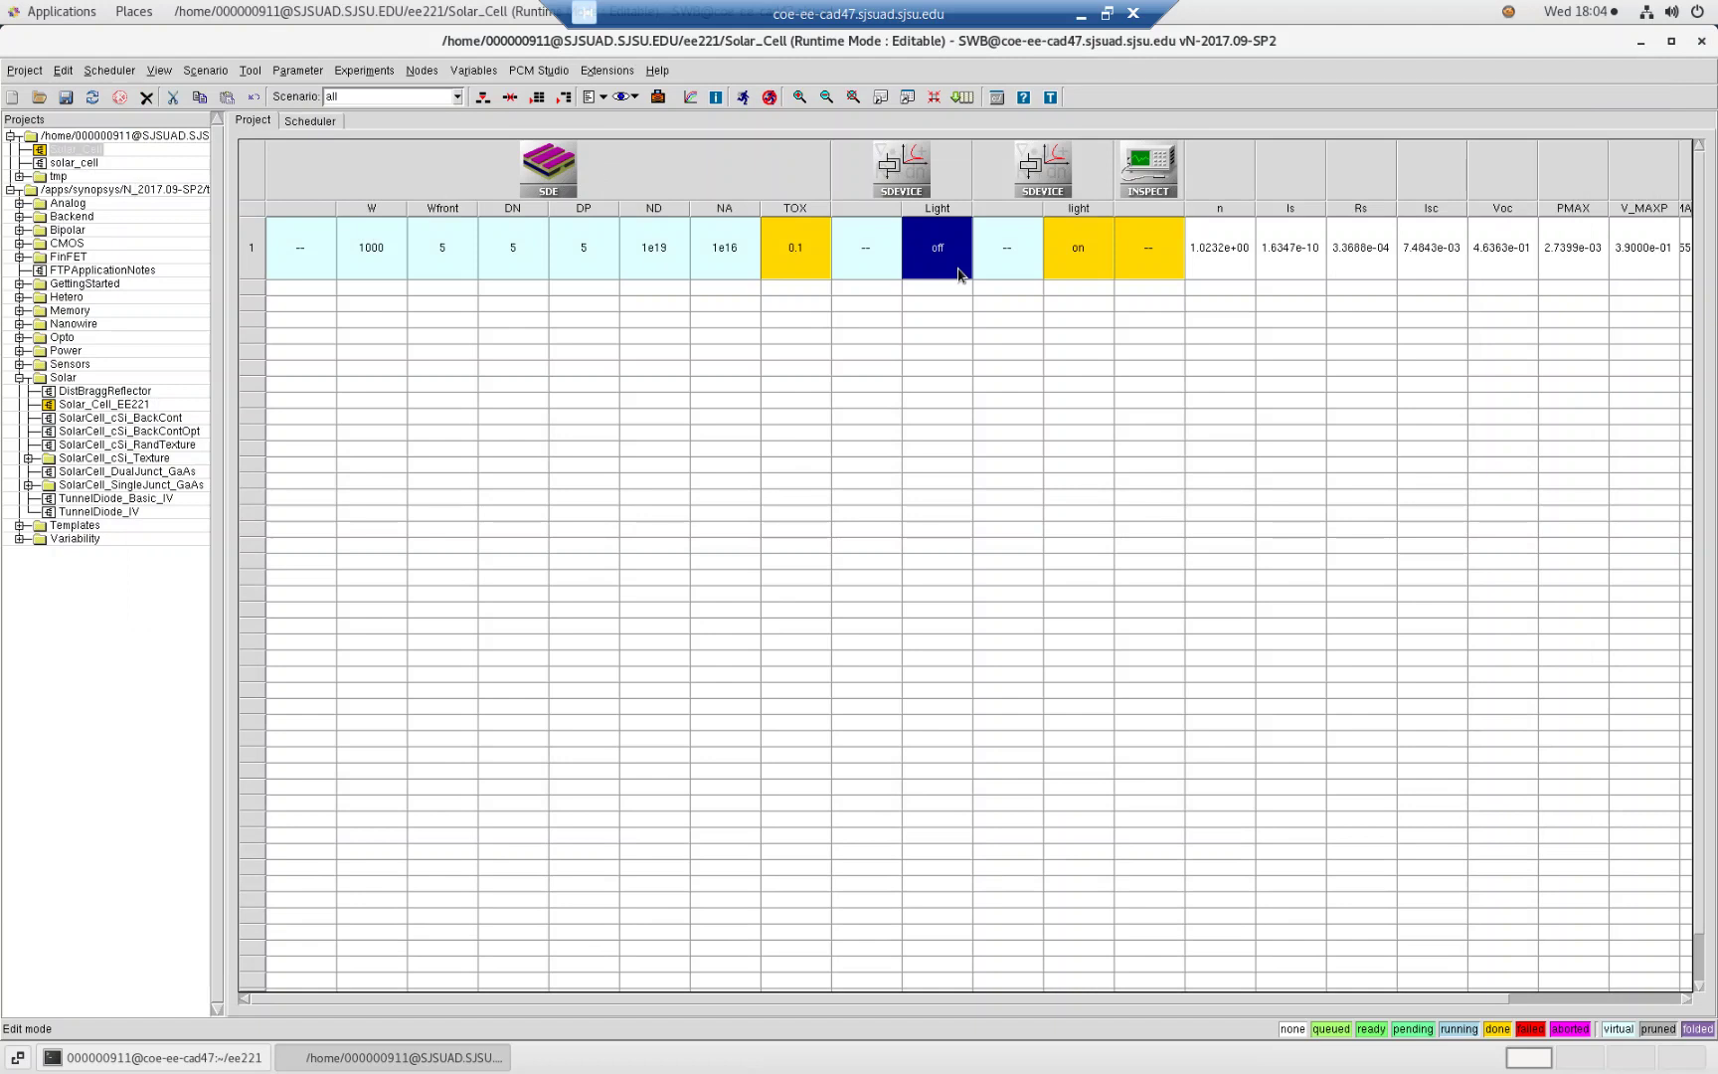
pyautogui.doubleClick(958, 269)
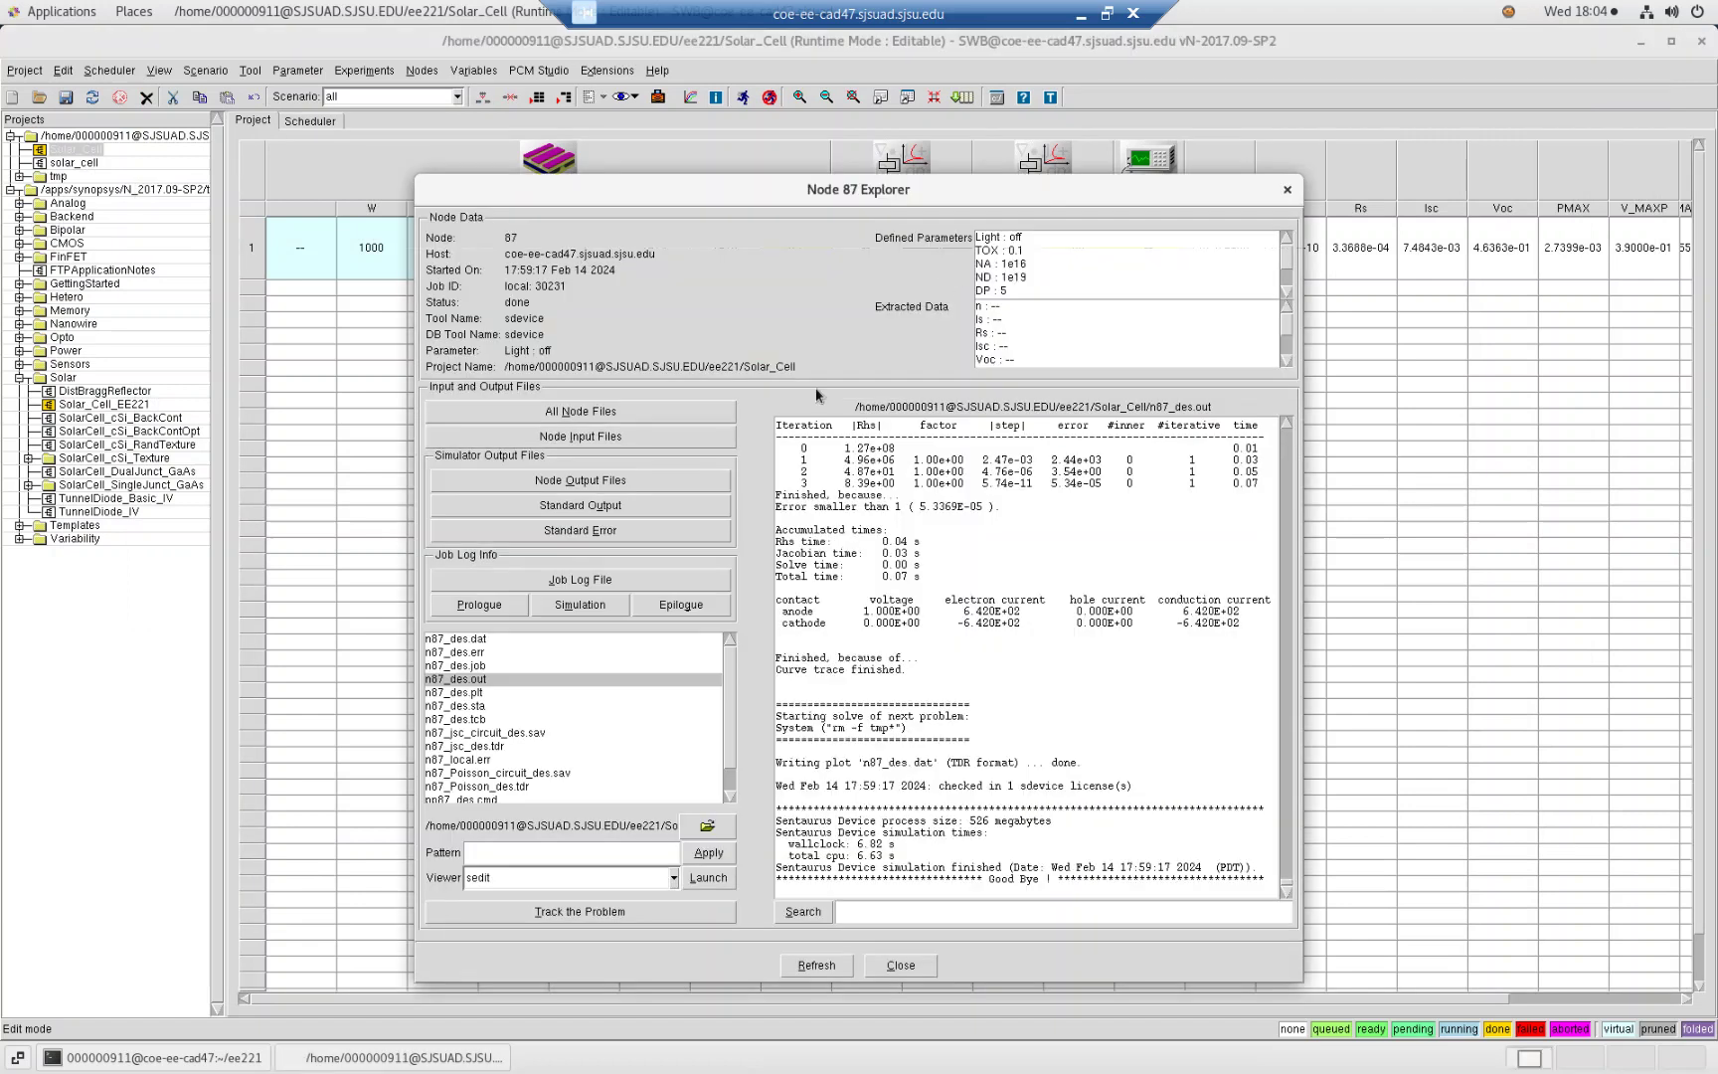
pyautogui.scroll(-1, 614, 743)
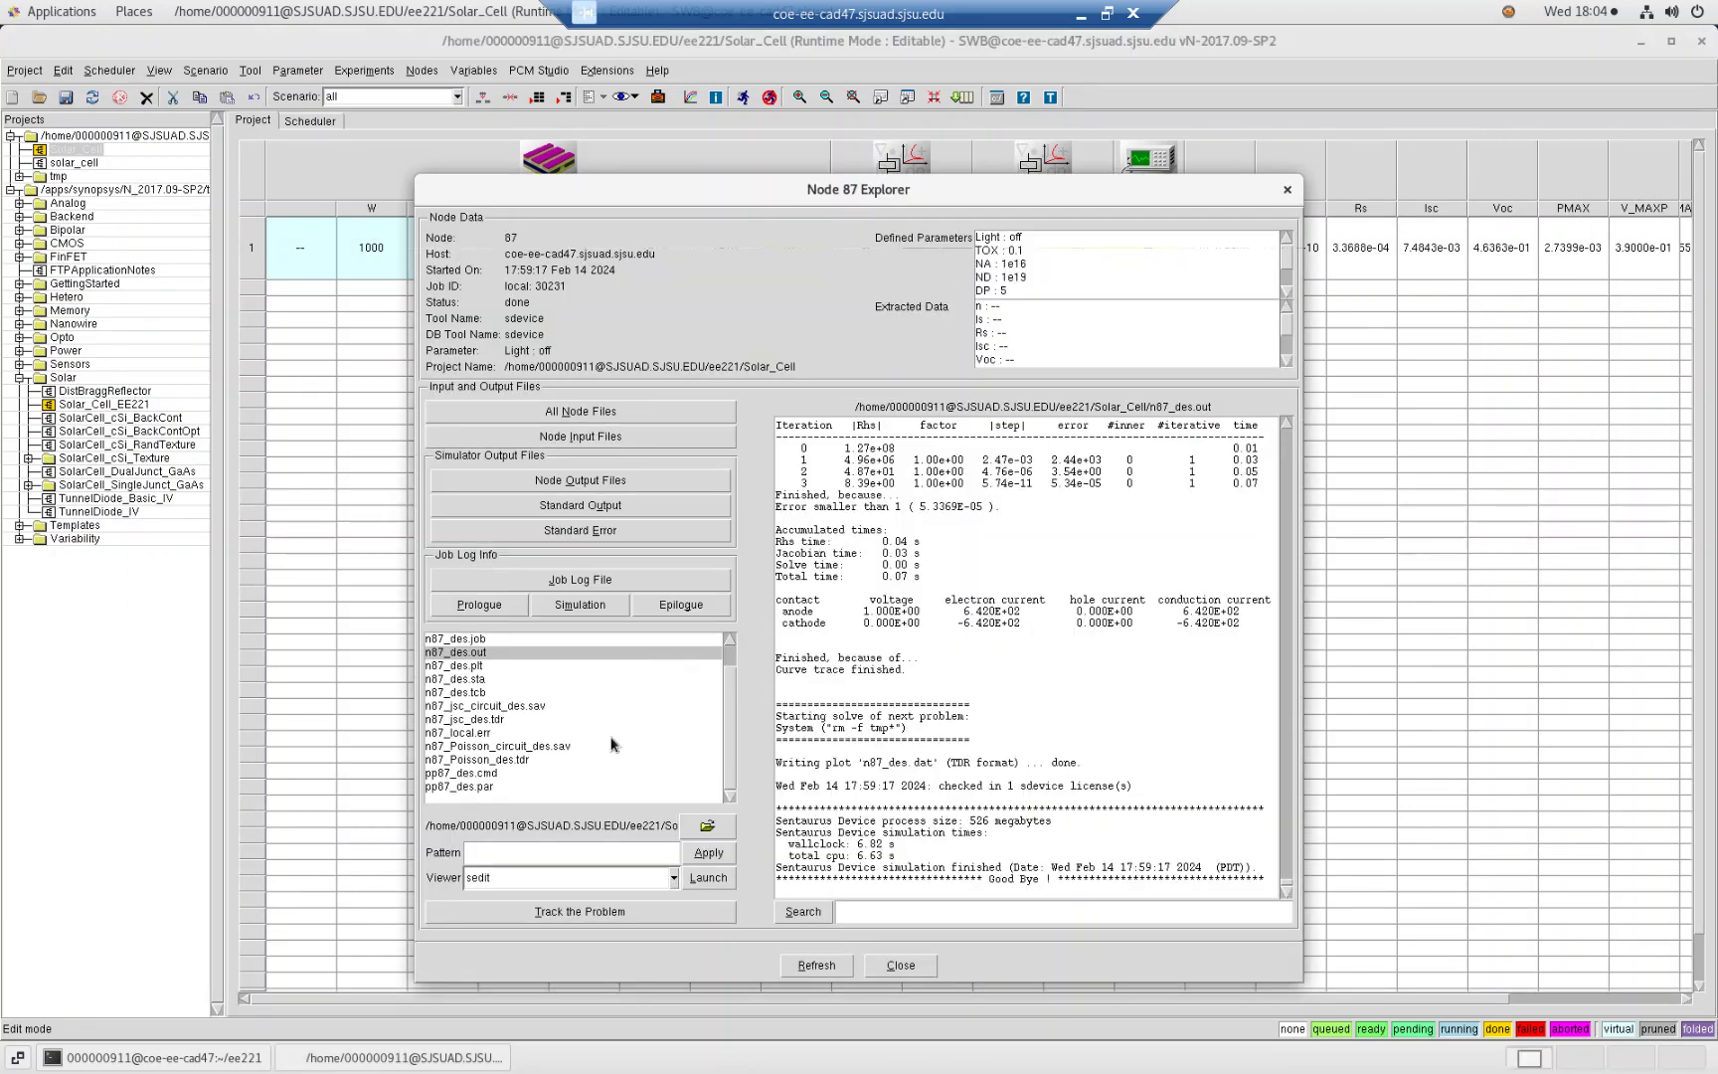
pyautogui.click(502, 722)
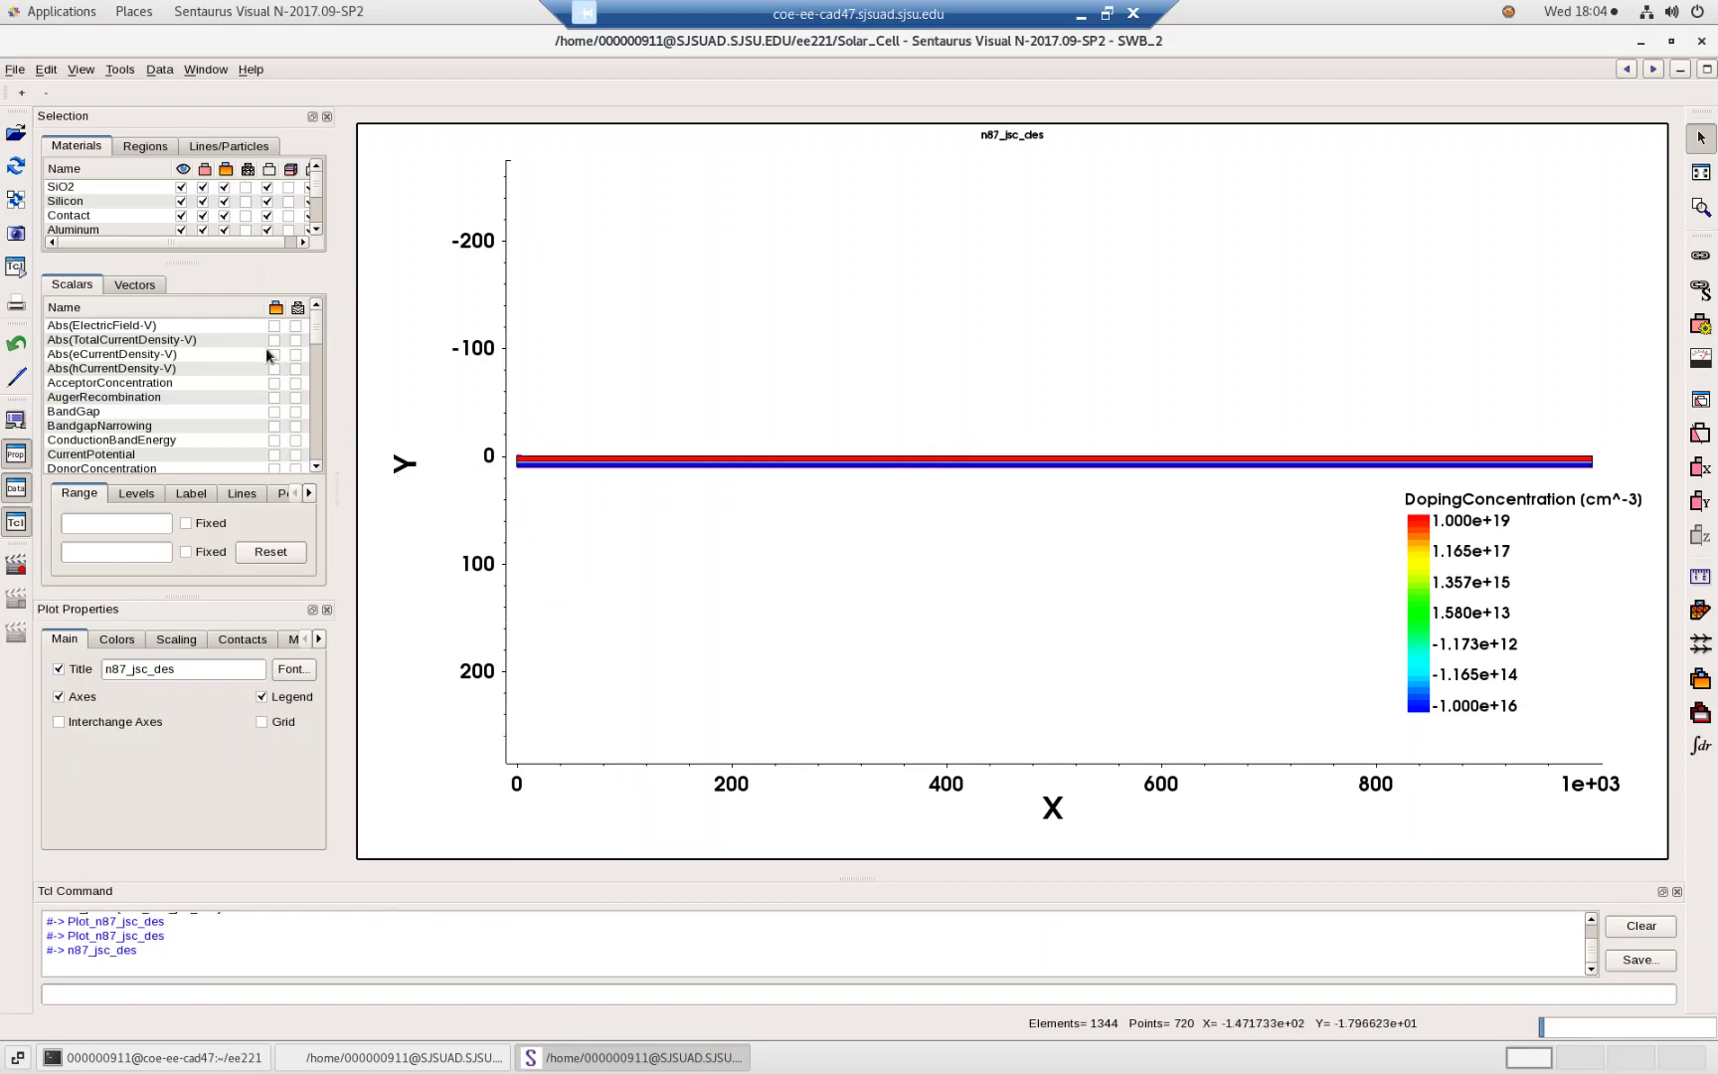
# Plot the absolute electric field, zoom into the thin layer near Y=0, then view current density and CurrentPotential
pyautogui.click(275, 326)
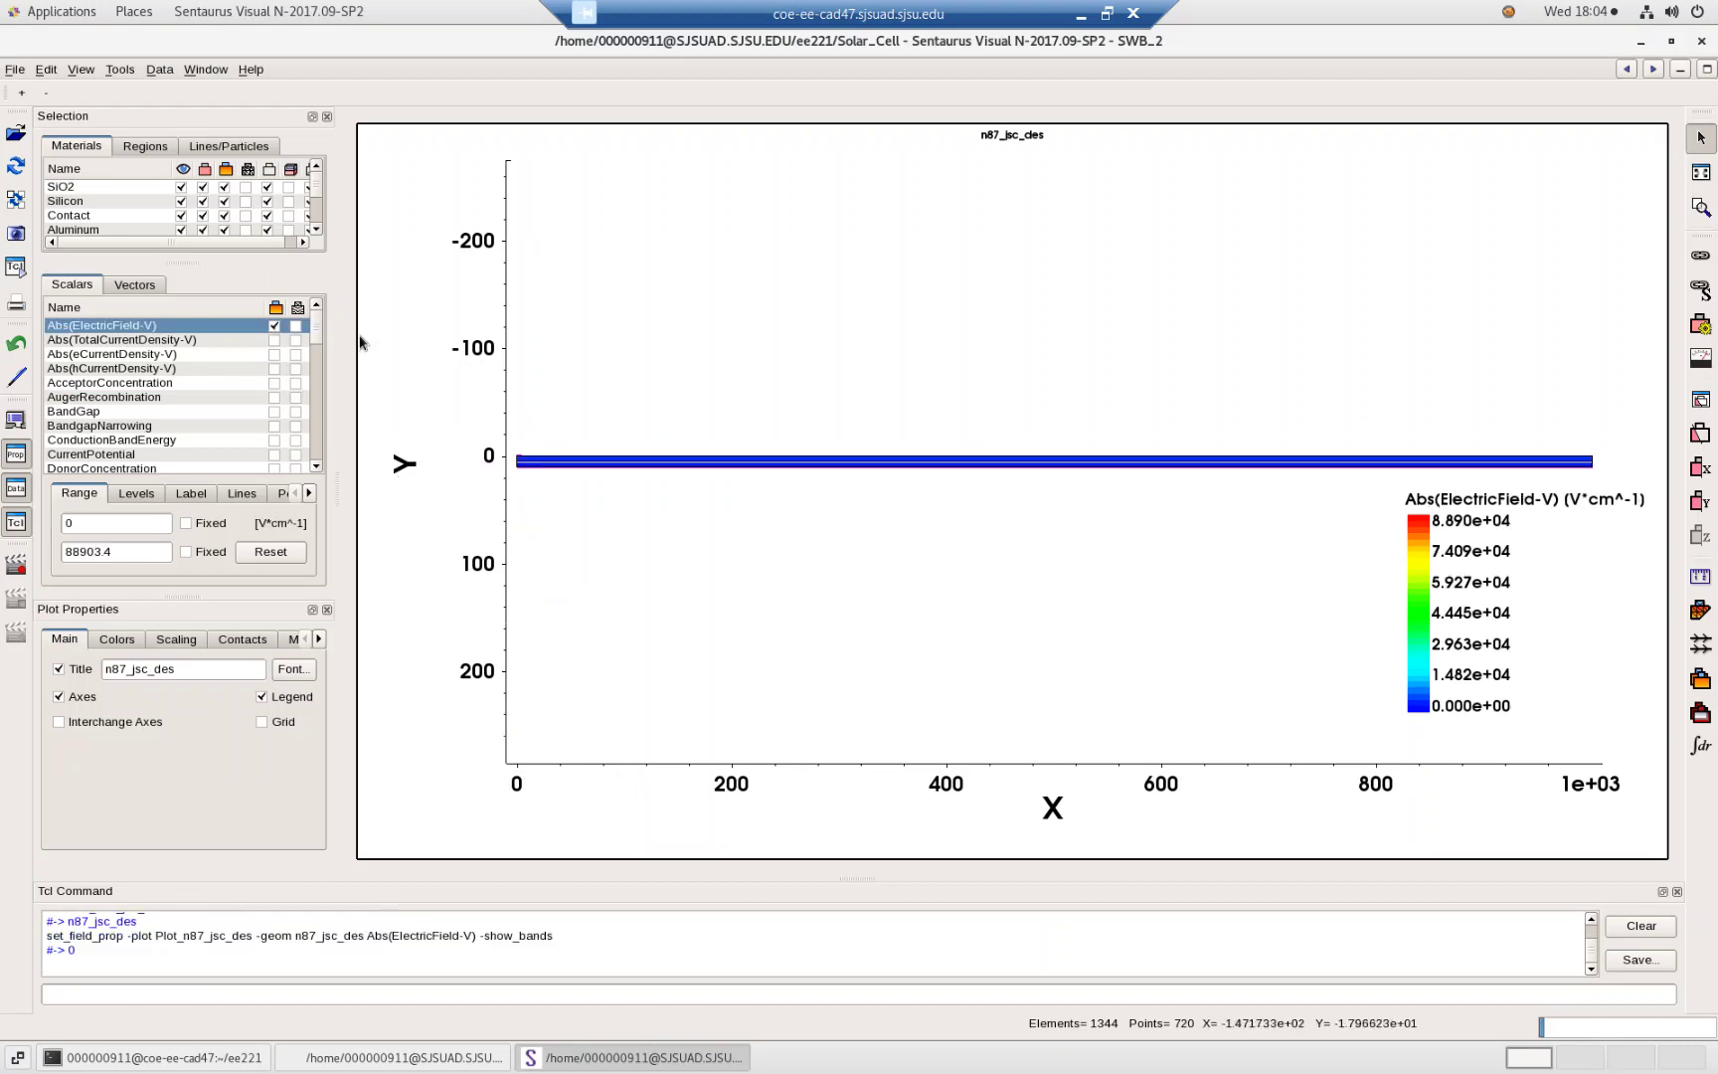
pyautogui.click(1701, 207)
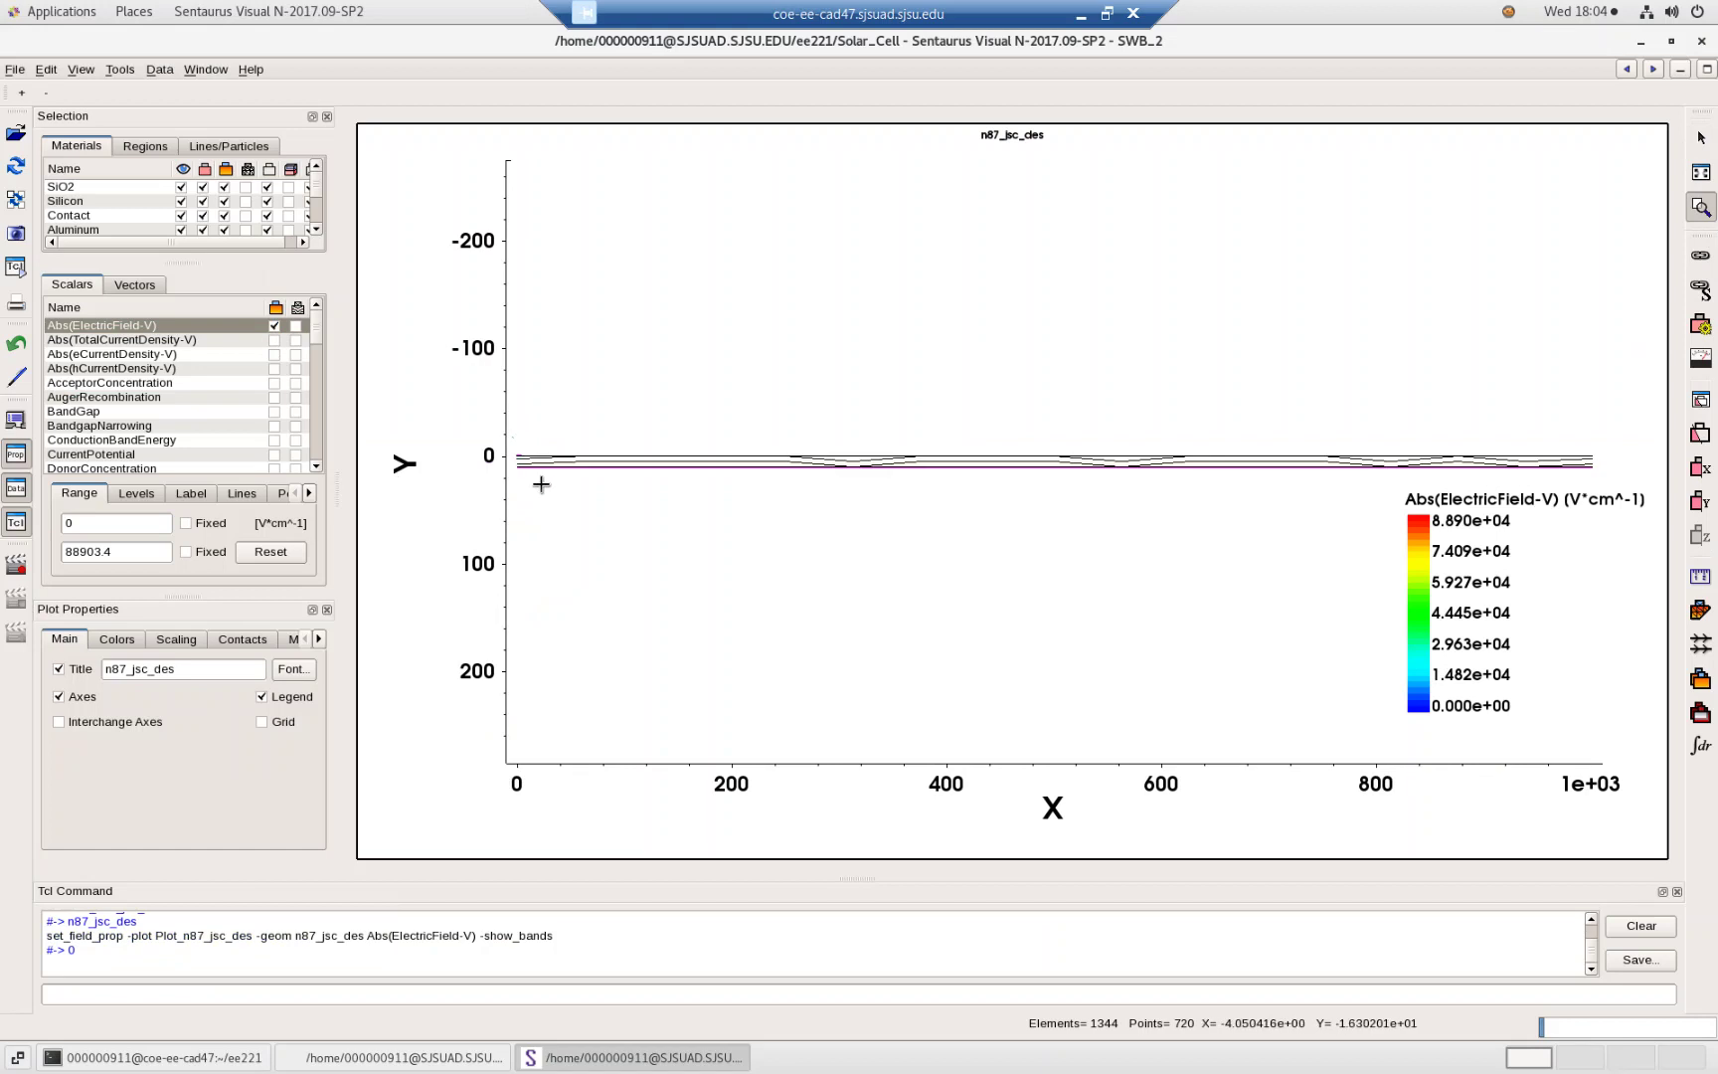
pyautogui.moveTo(511, 436); pyautogui.dragTo(644, 518)
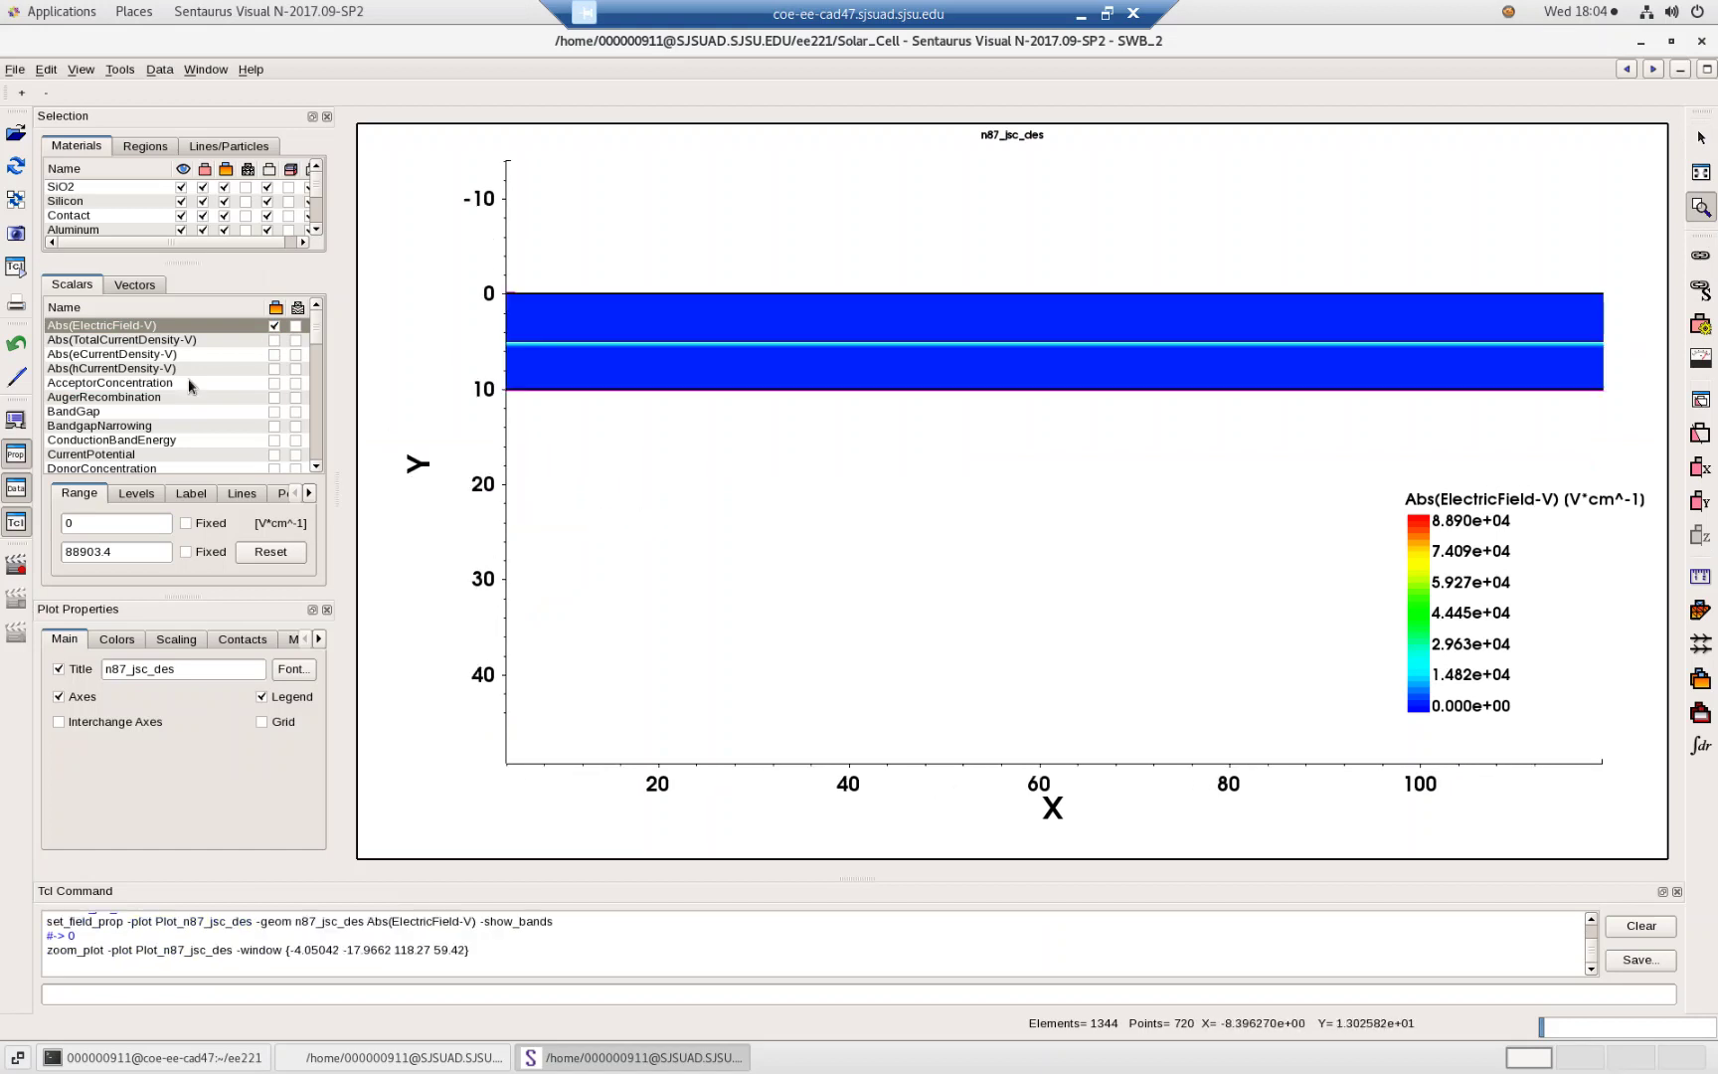
pyautogui.click(274, 340)
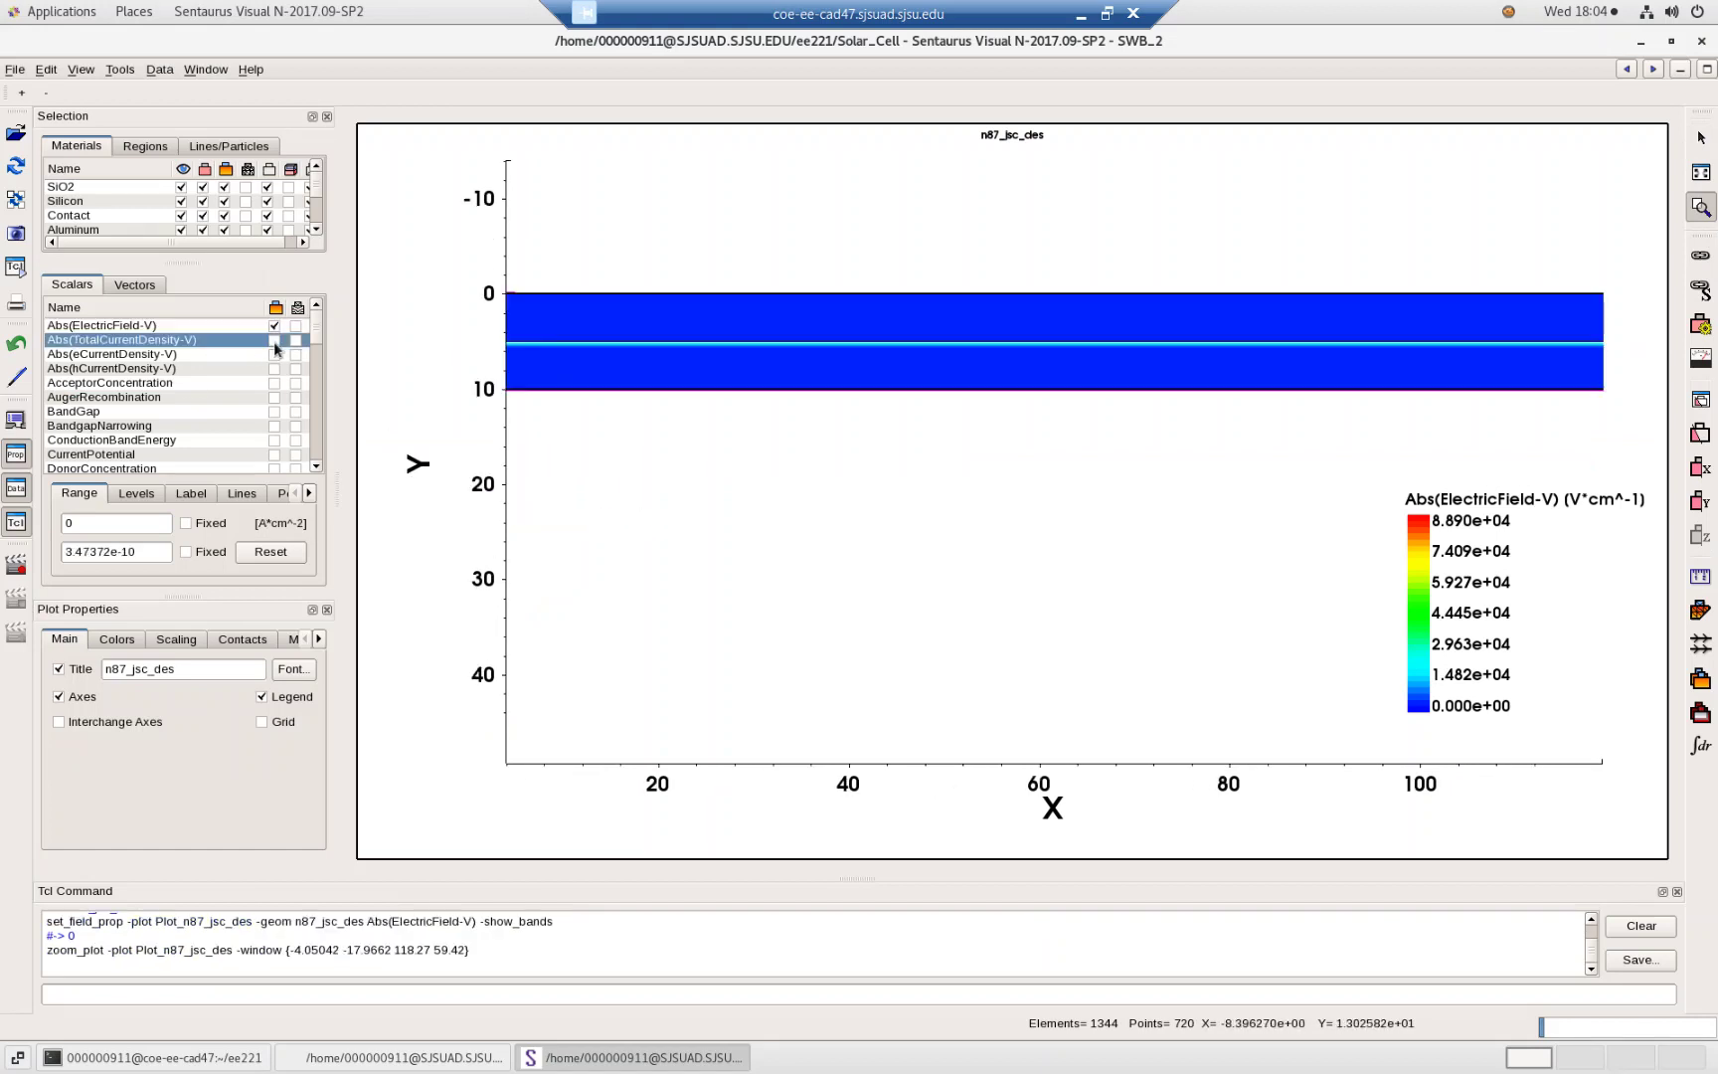
pyautogui.click(274, 426)
pyautogui.click(274, 454)
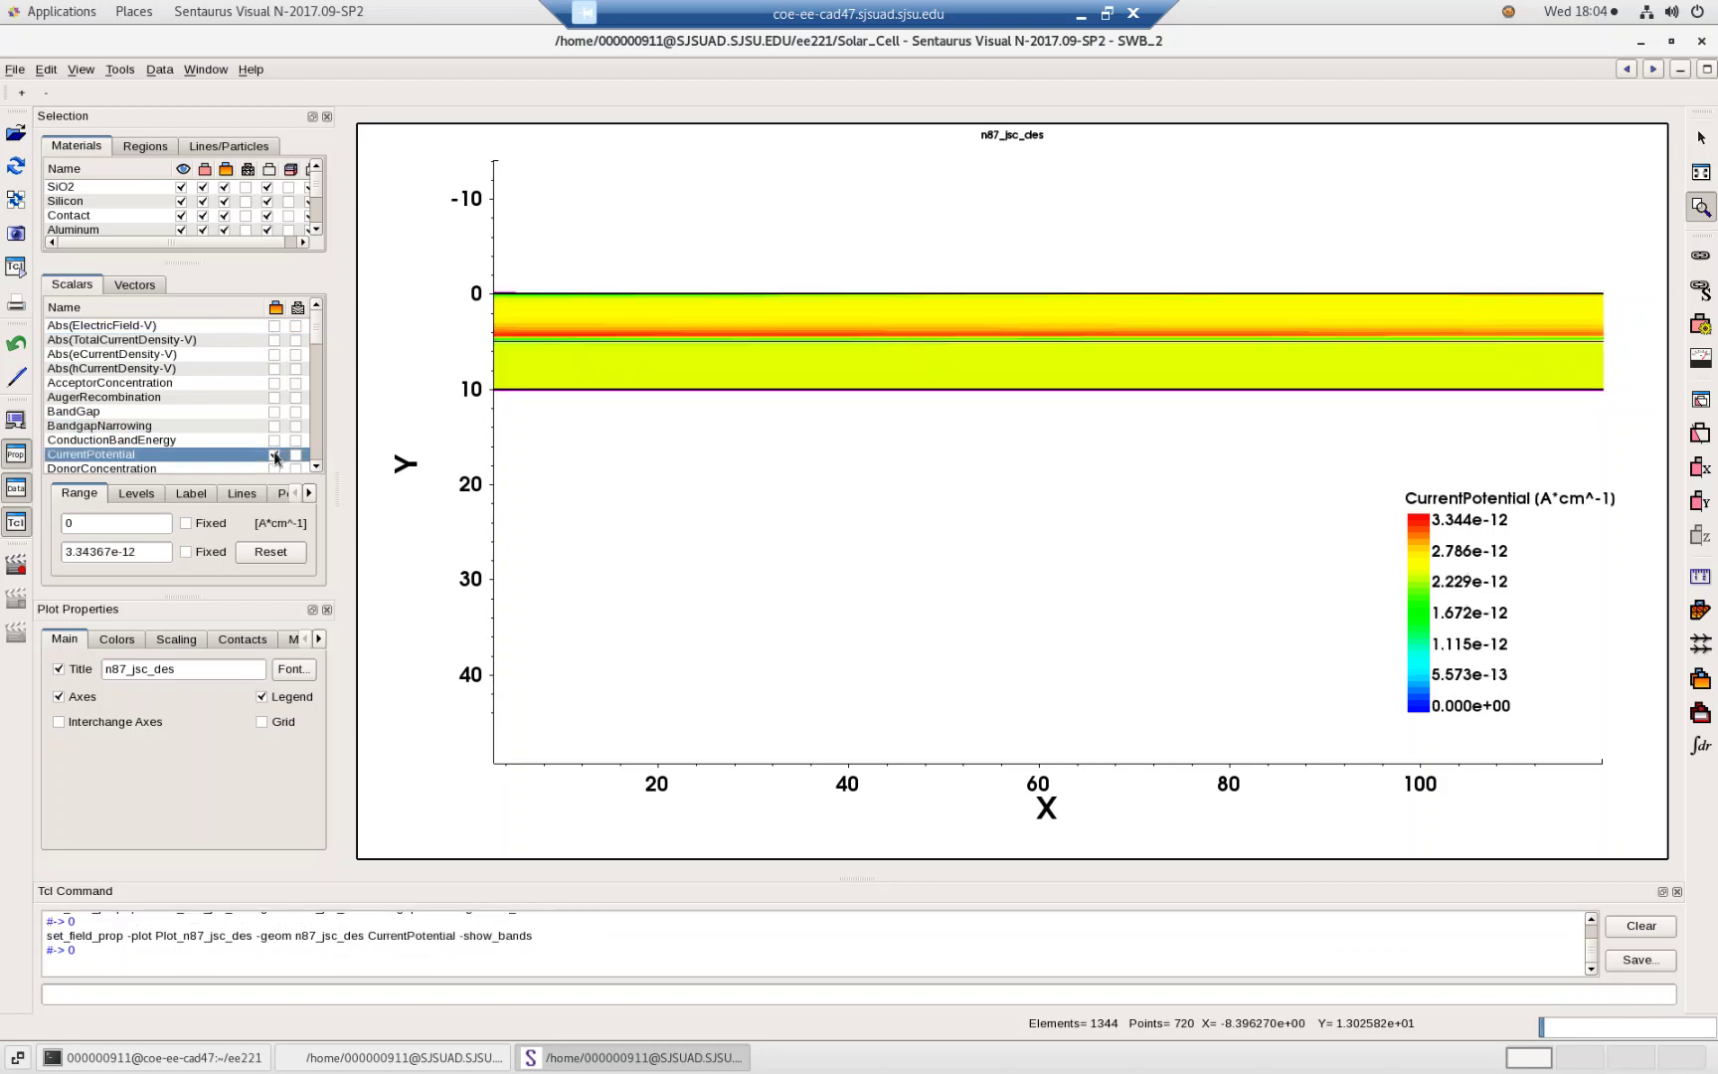
# Scroll the Scalars list to plot TotalCurrentDensity-X, eMobility and finally srhRecombination
pyautogui.moveTo(317, 326); pyautogui.dragTo(320, 391)
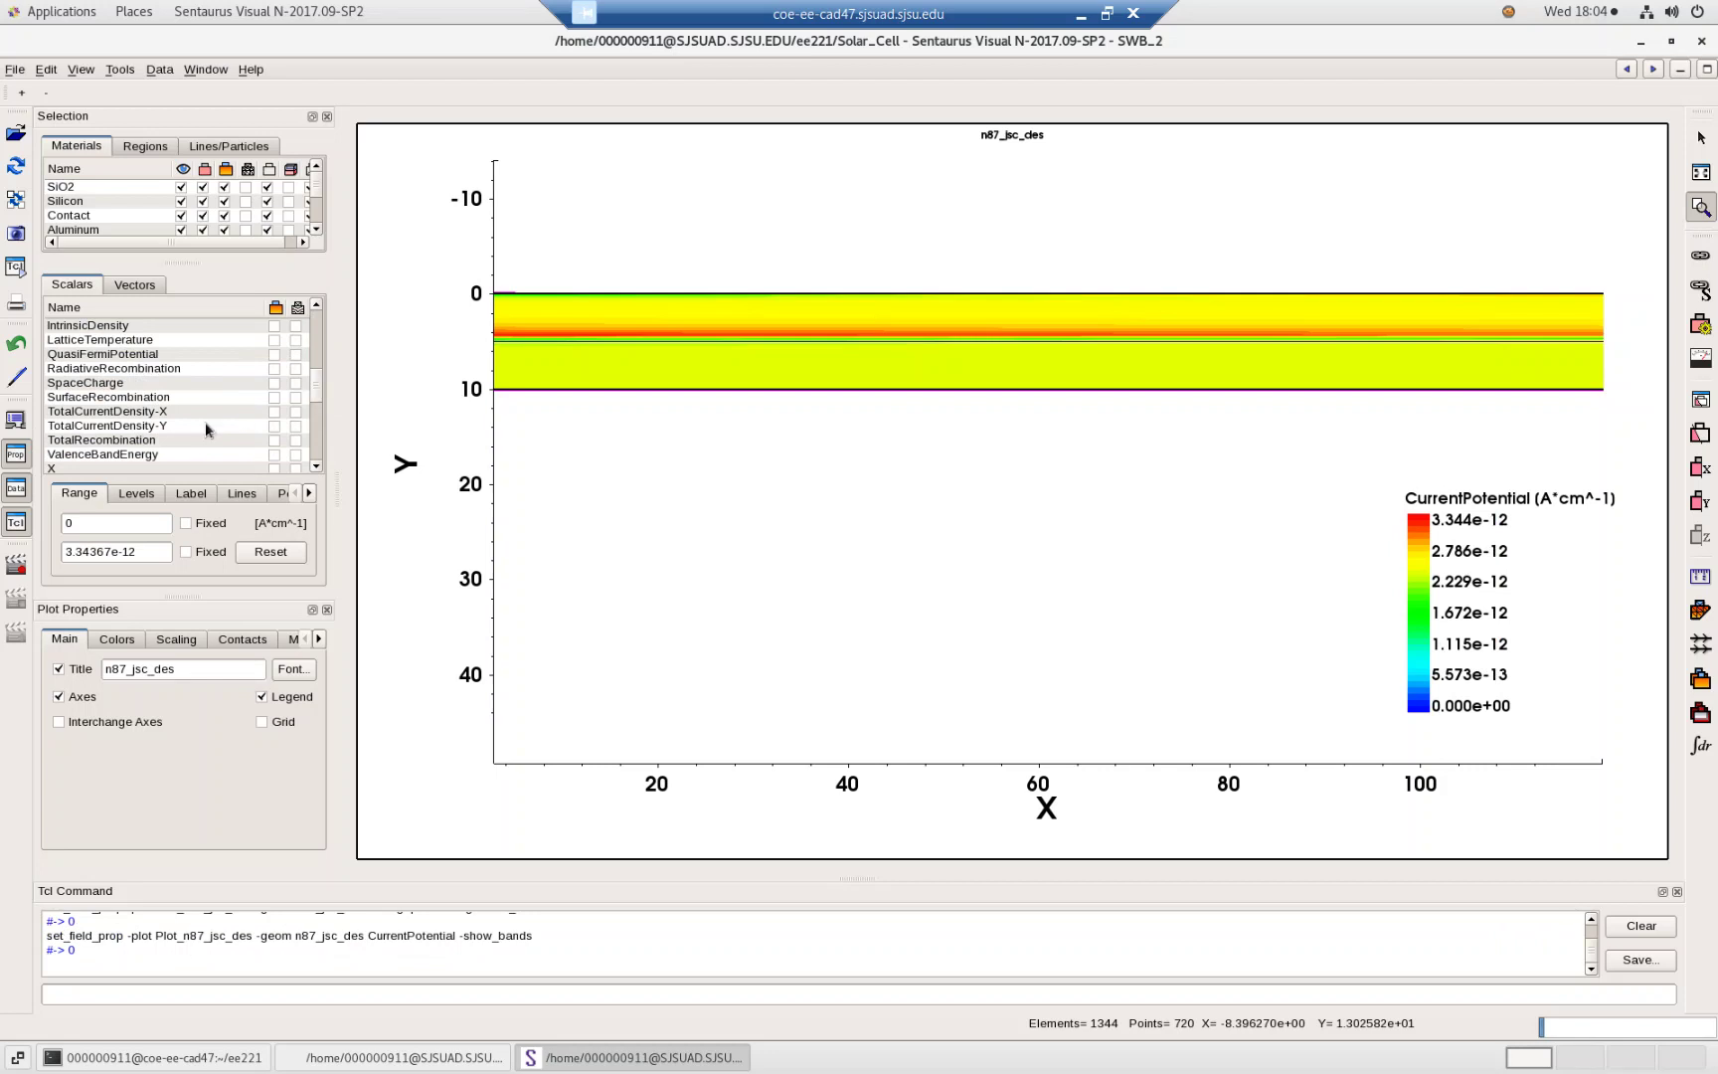
pyautogui.click(149, 415)
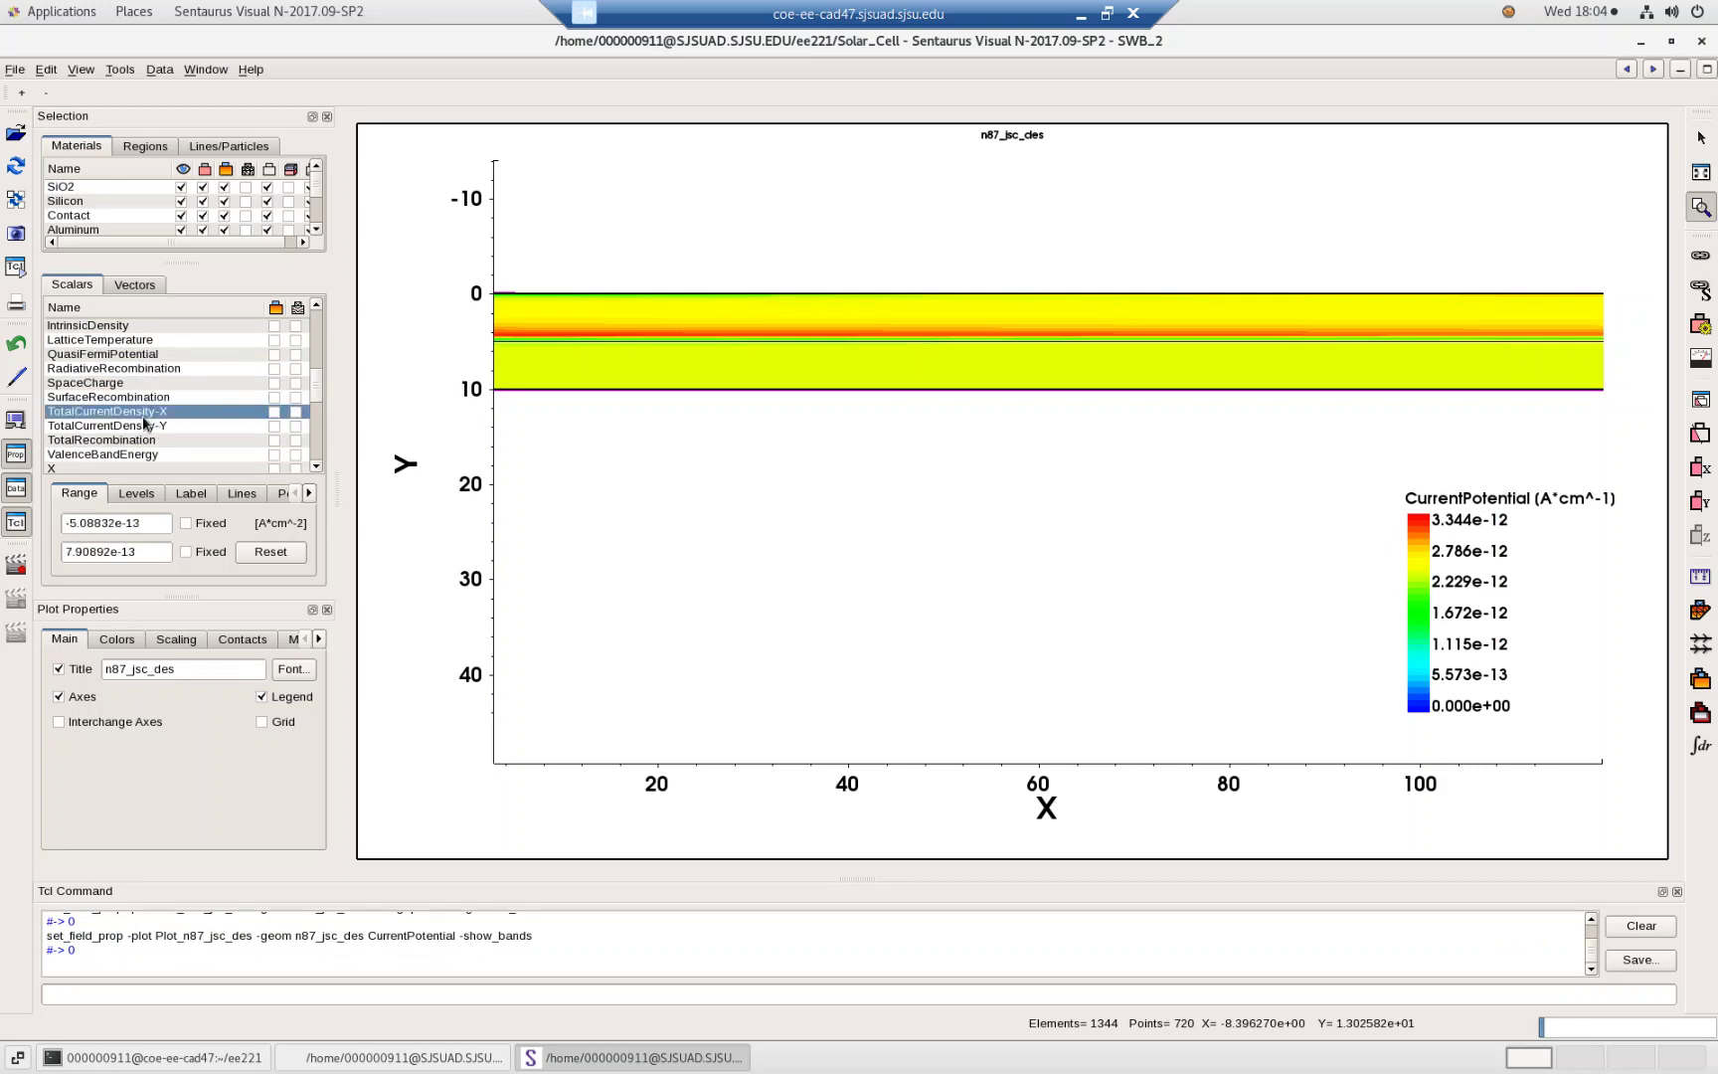
pyautogui.click(276, 411)
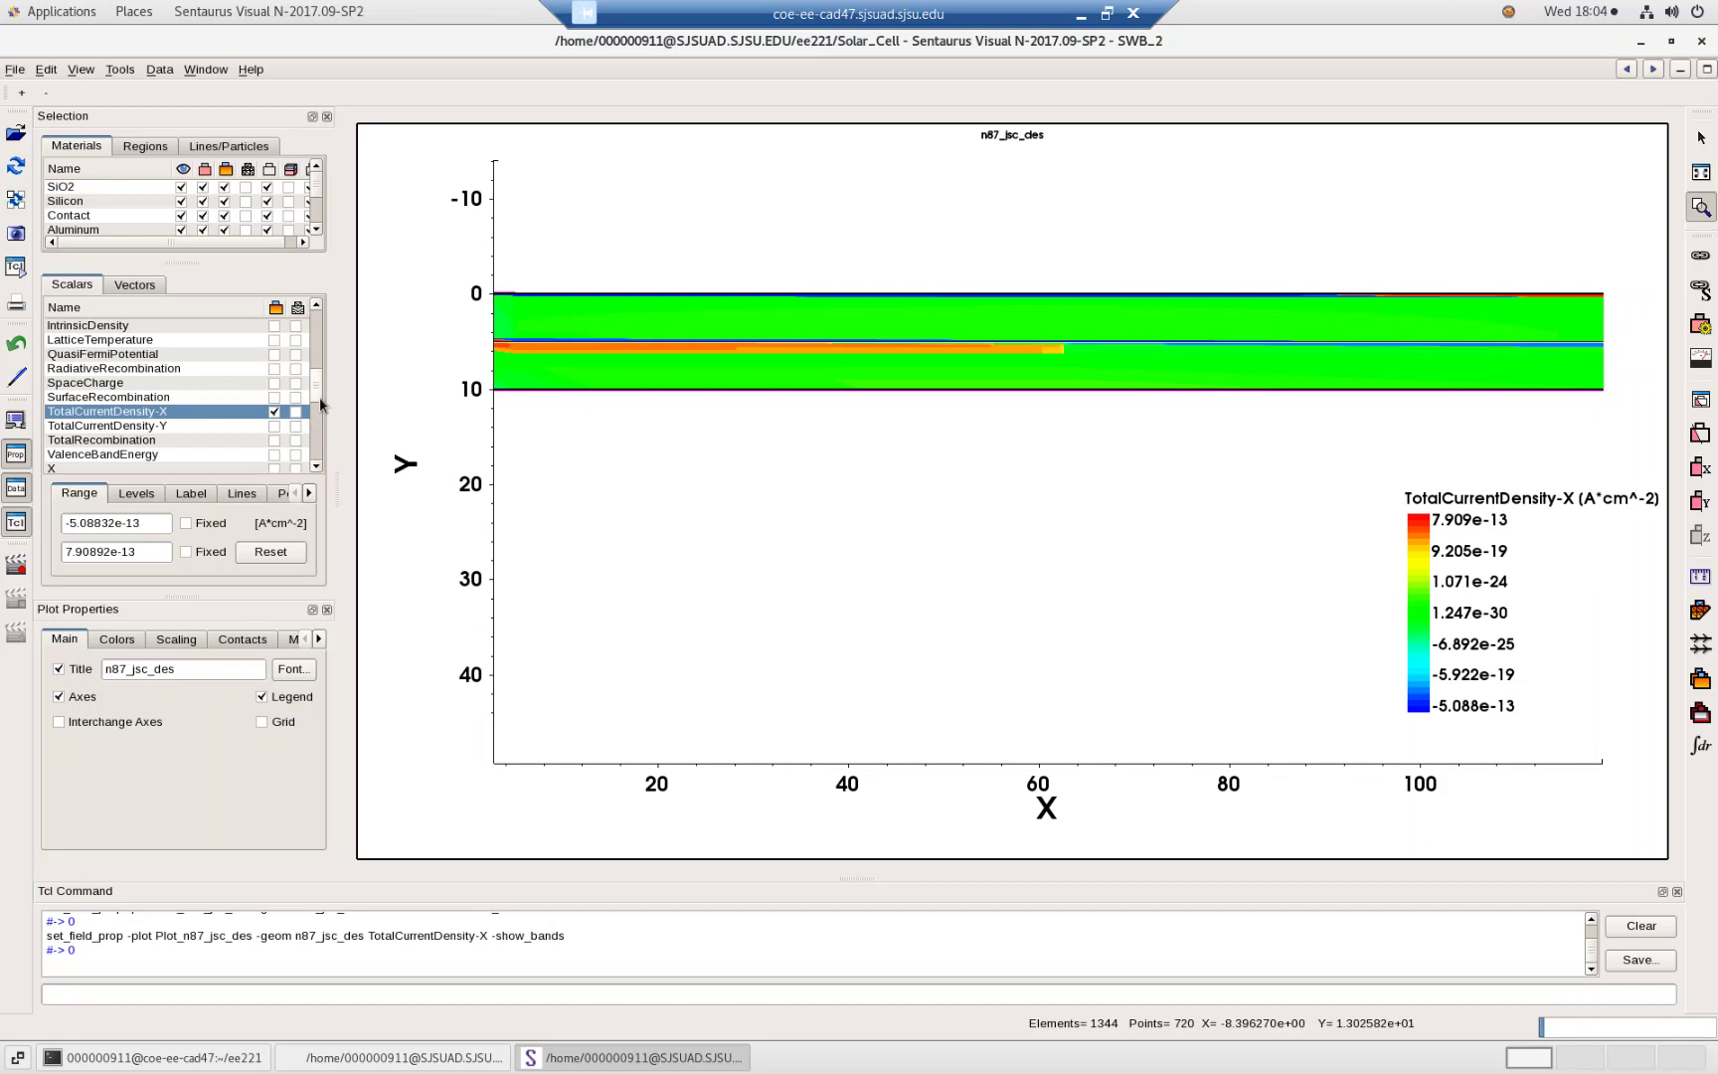
pyautogui.moveTo(318, 390); pyautogui.dragTo(319, 460)
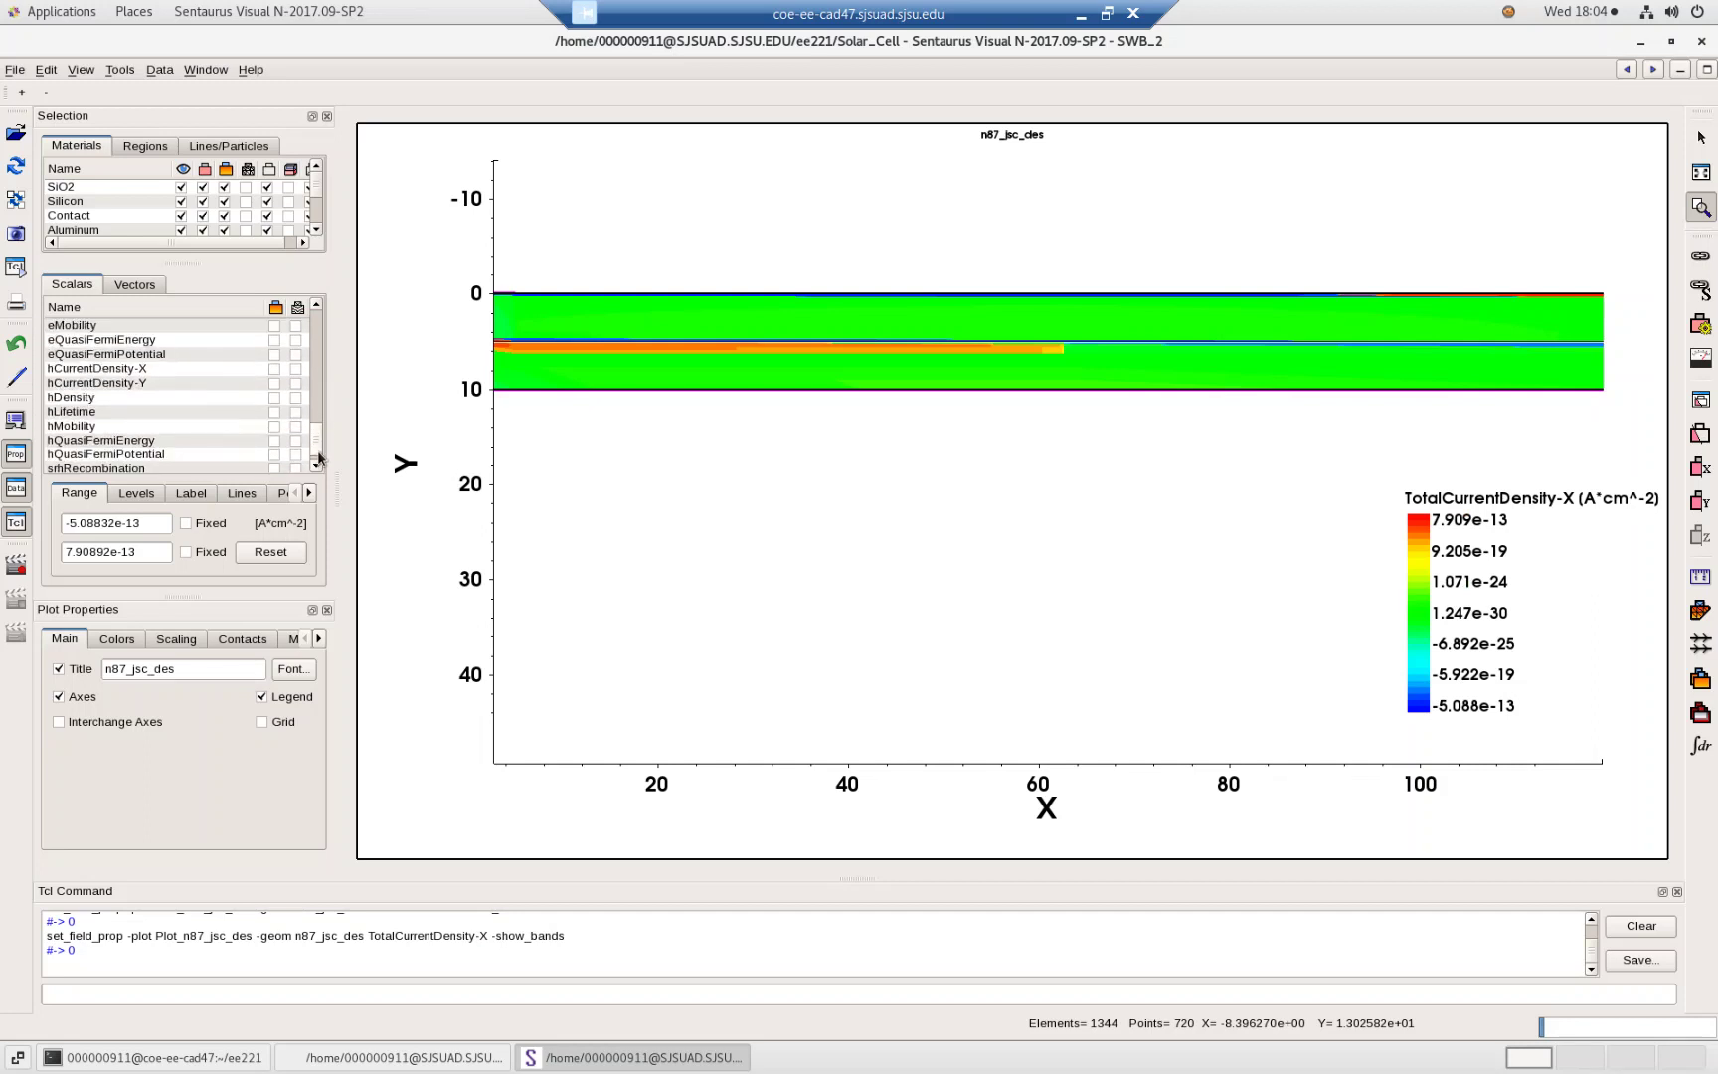
pyautogui.click(274, 328)
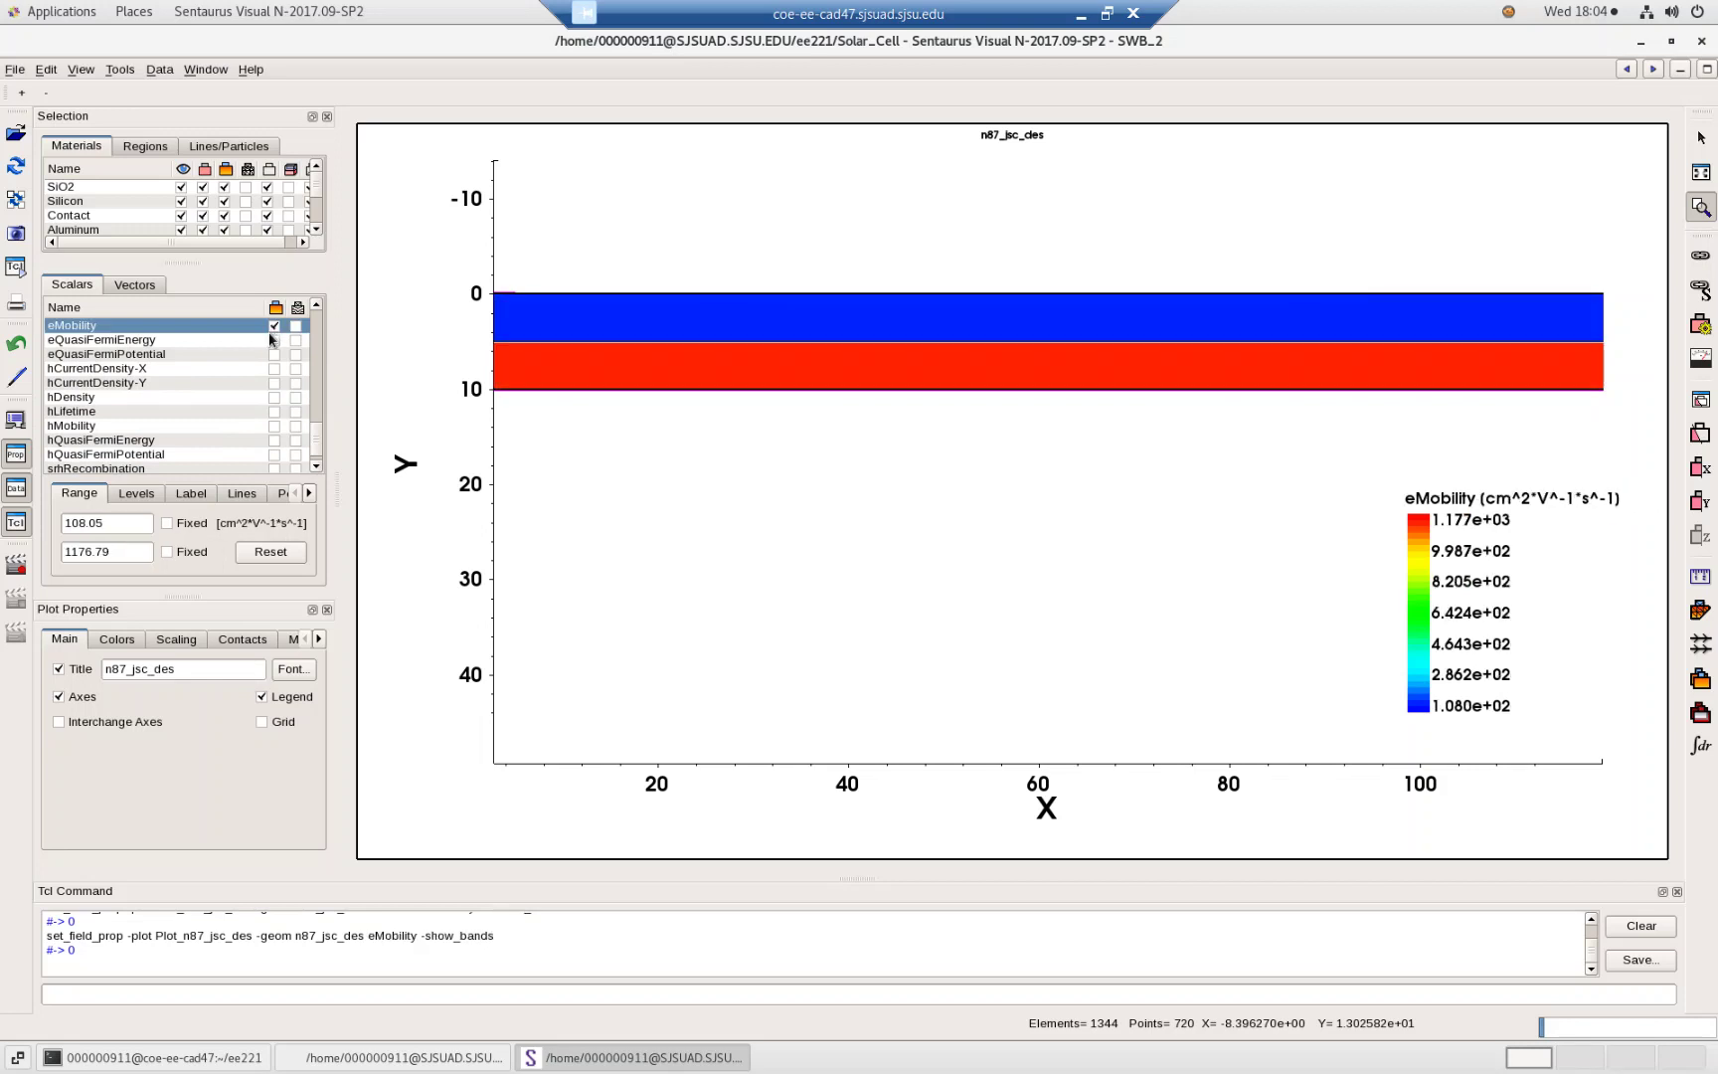
pyautogui.moveTo(322, 398); pyautogui.dragTo(318, 465)
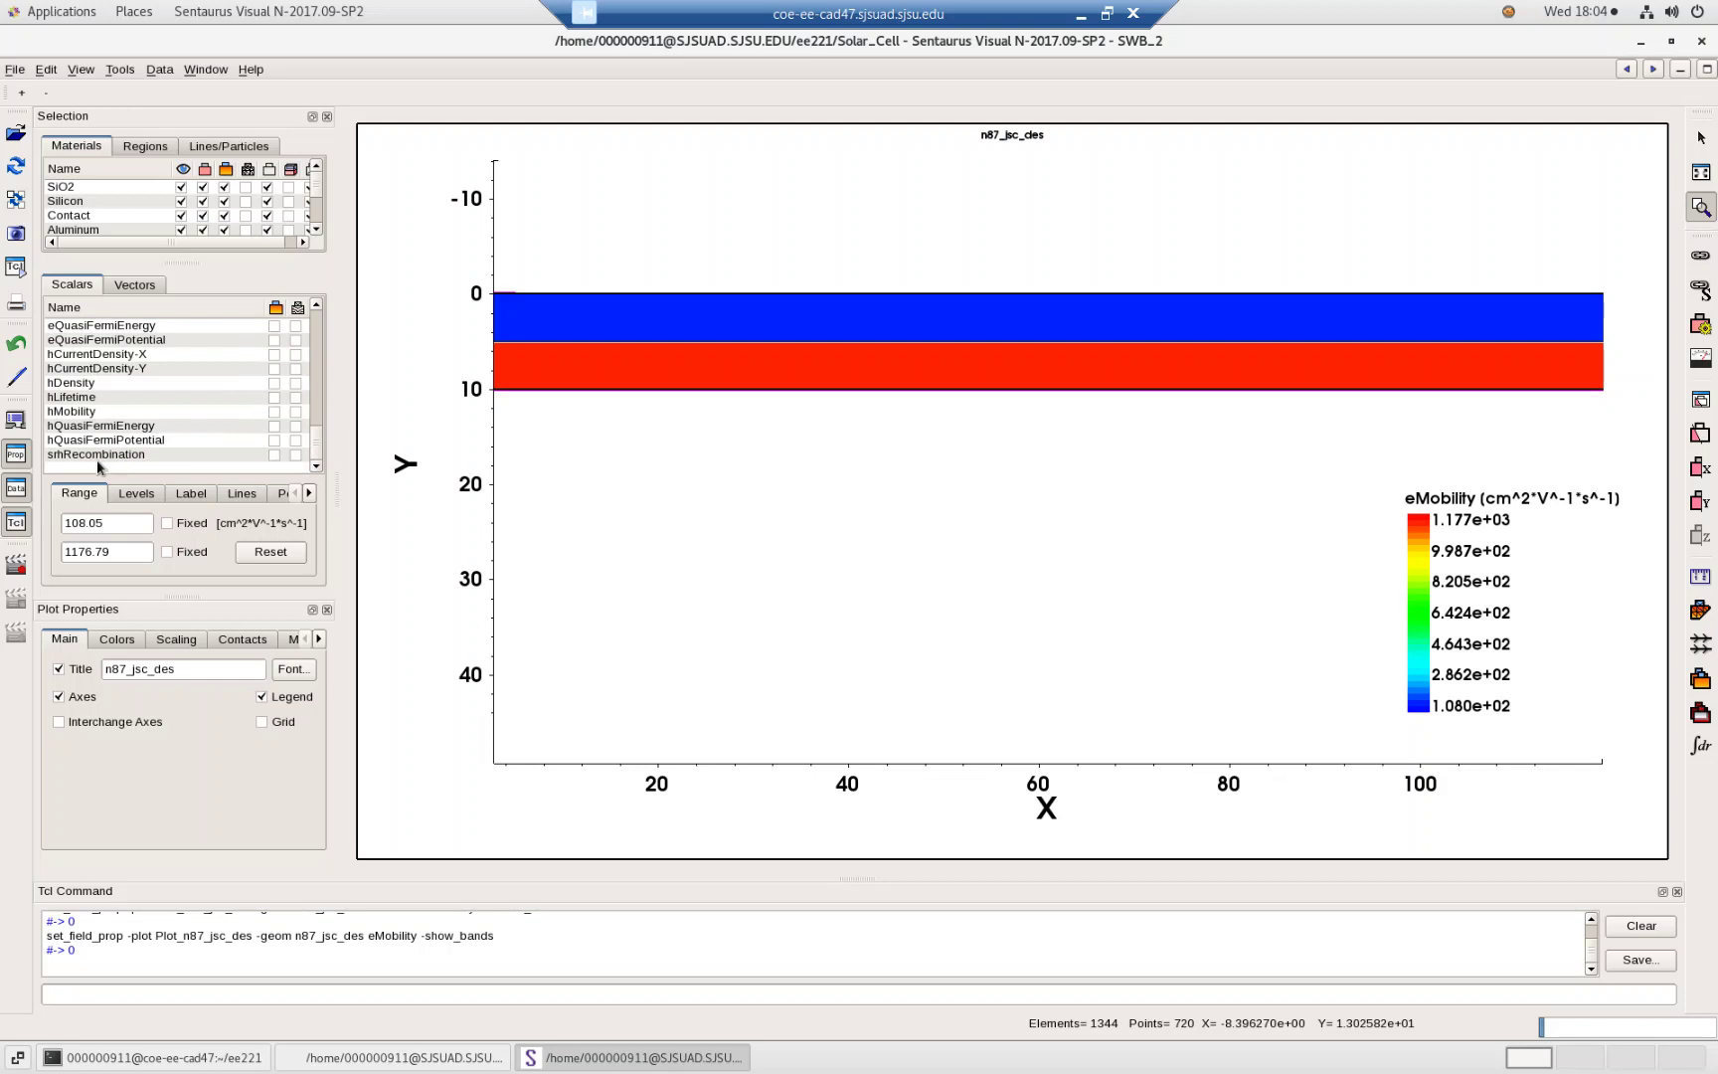
pyautogui.click(272, 455)
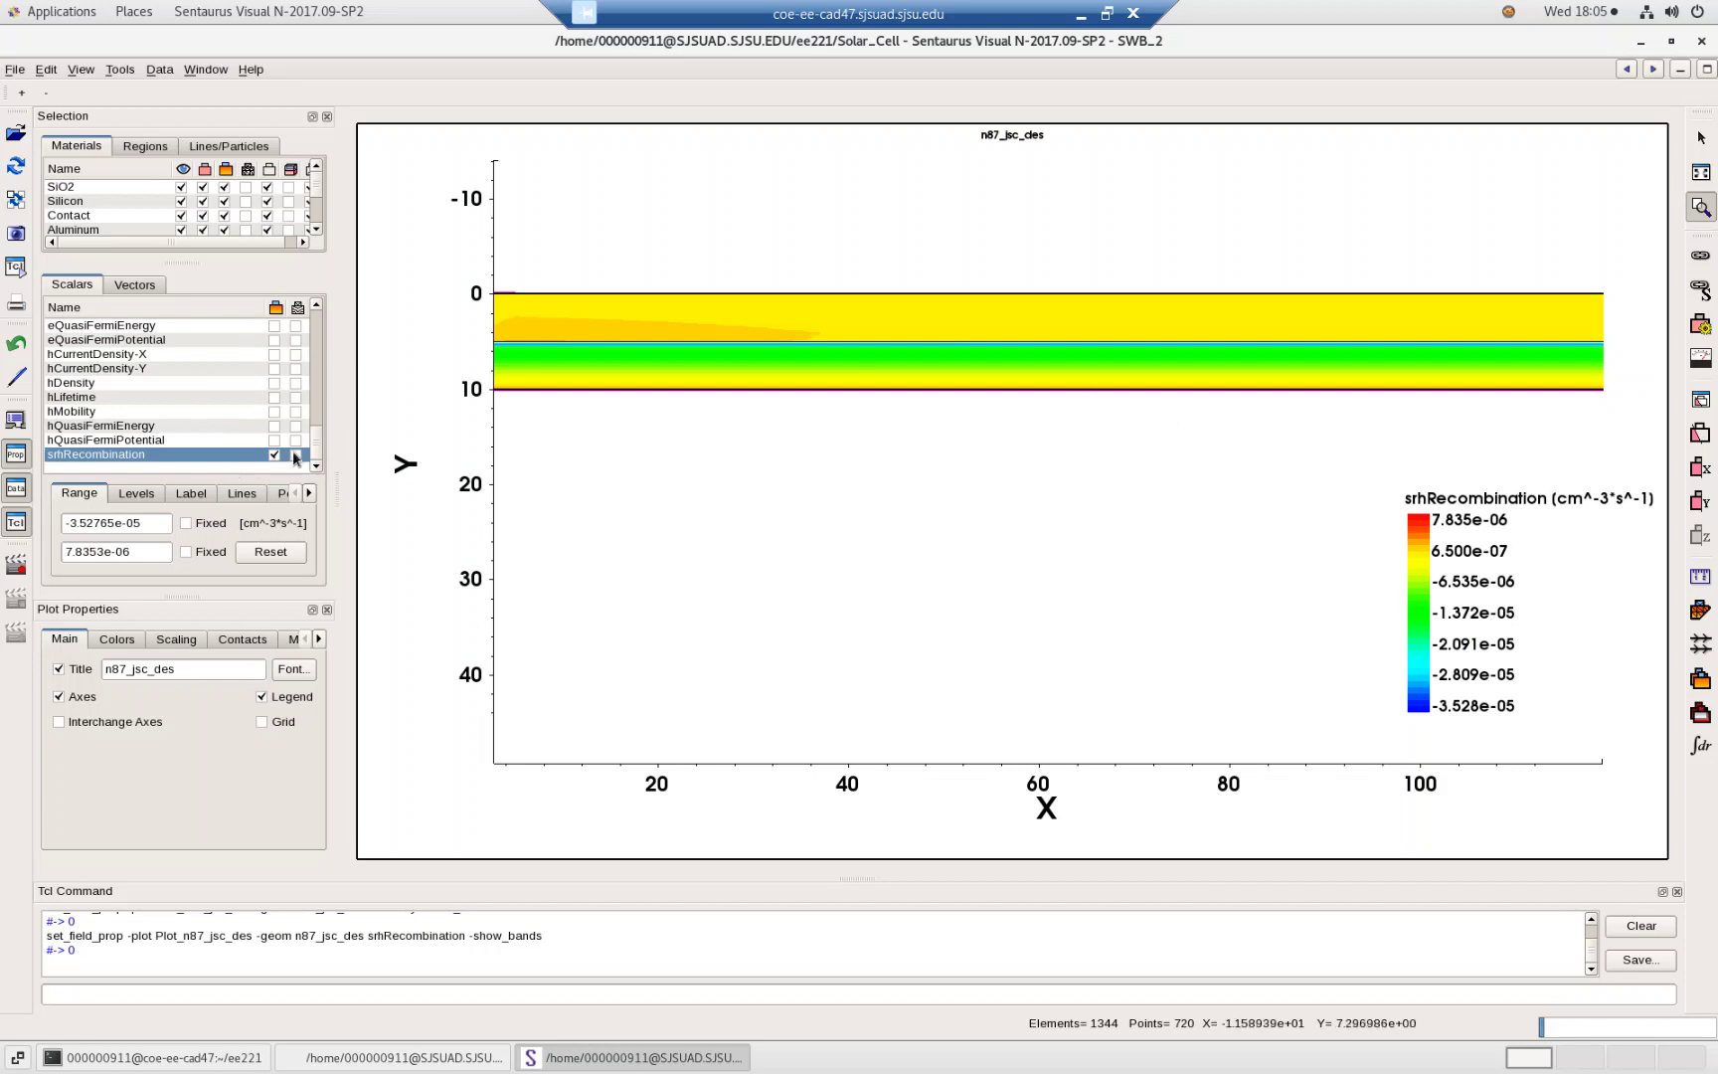
pyautogui.moveTo(315, 450); pyautogui.dragTo(329, 310)
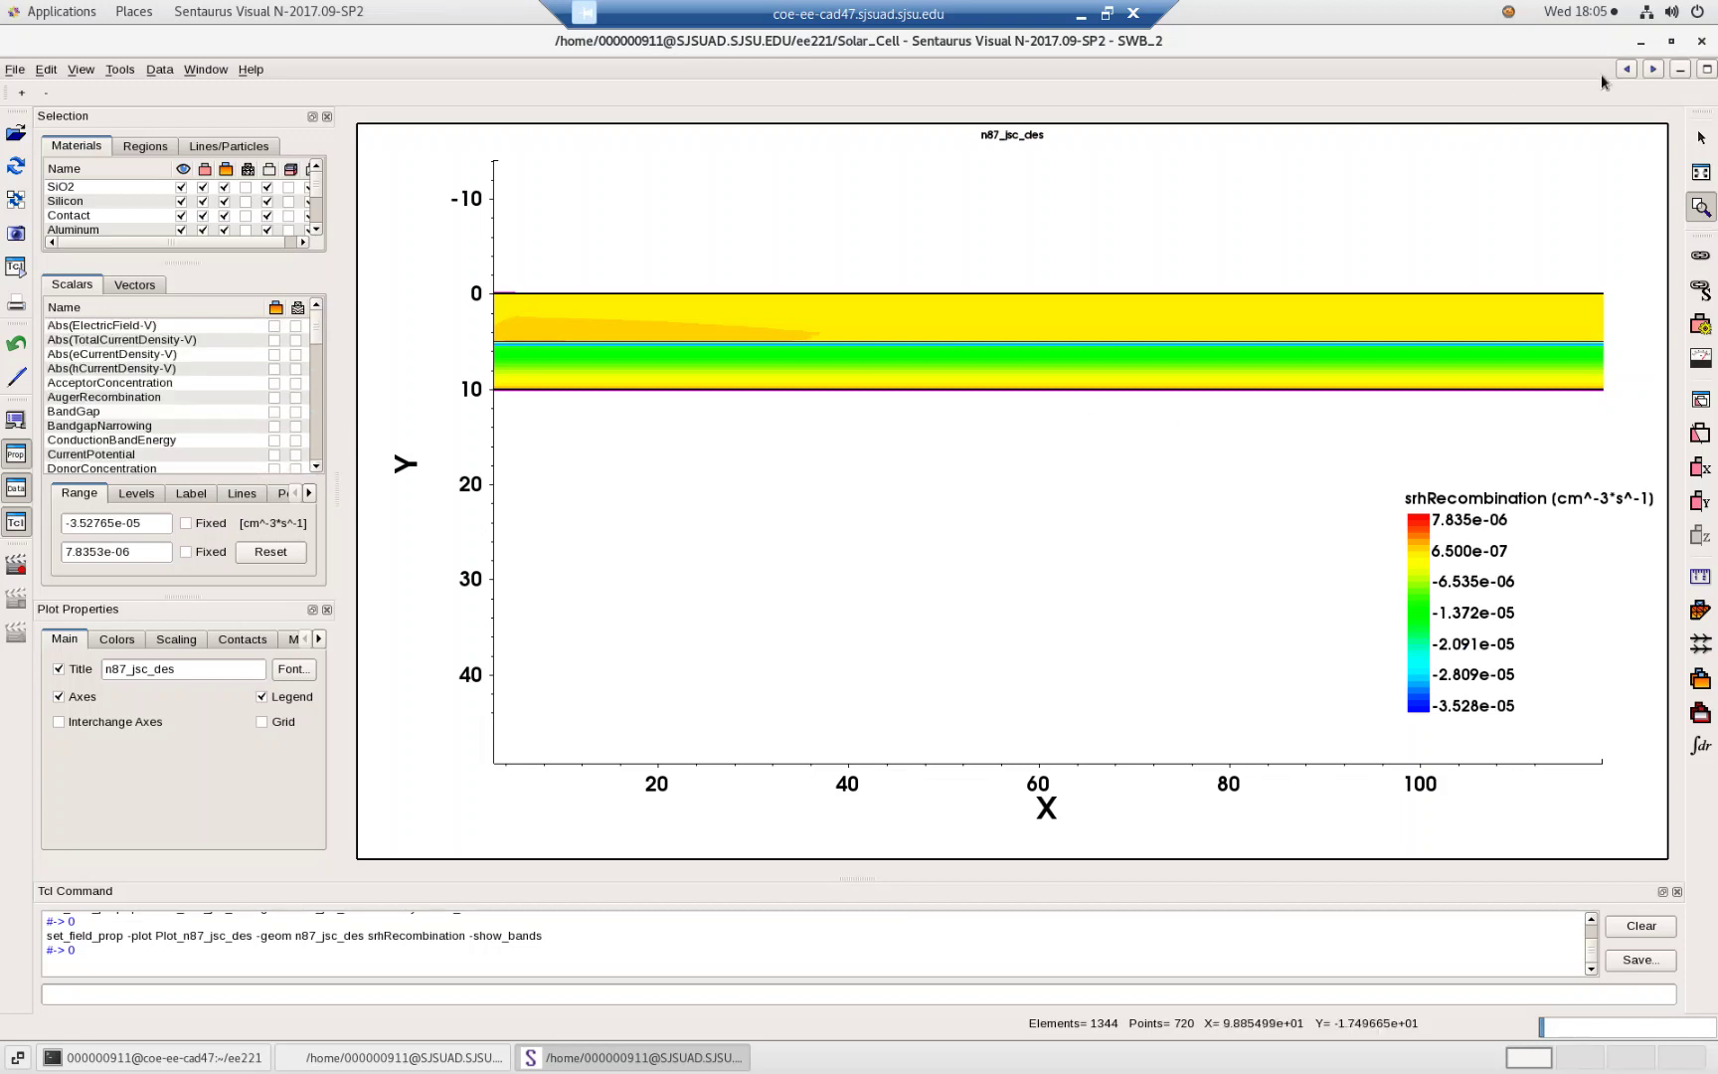
# Close Sentaurus Visual and Node 87 Explorer, reopen node 87, and select n87_des.plt for svisual
pyautogui.click(1709, 44)
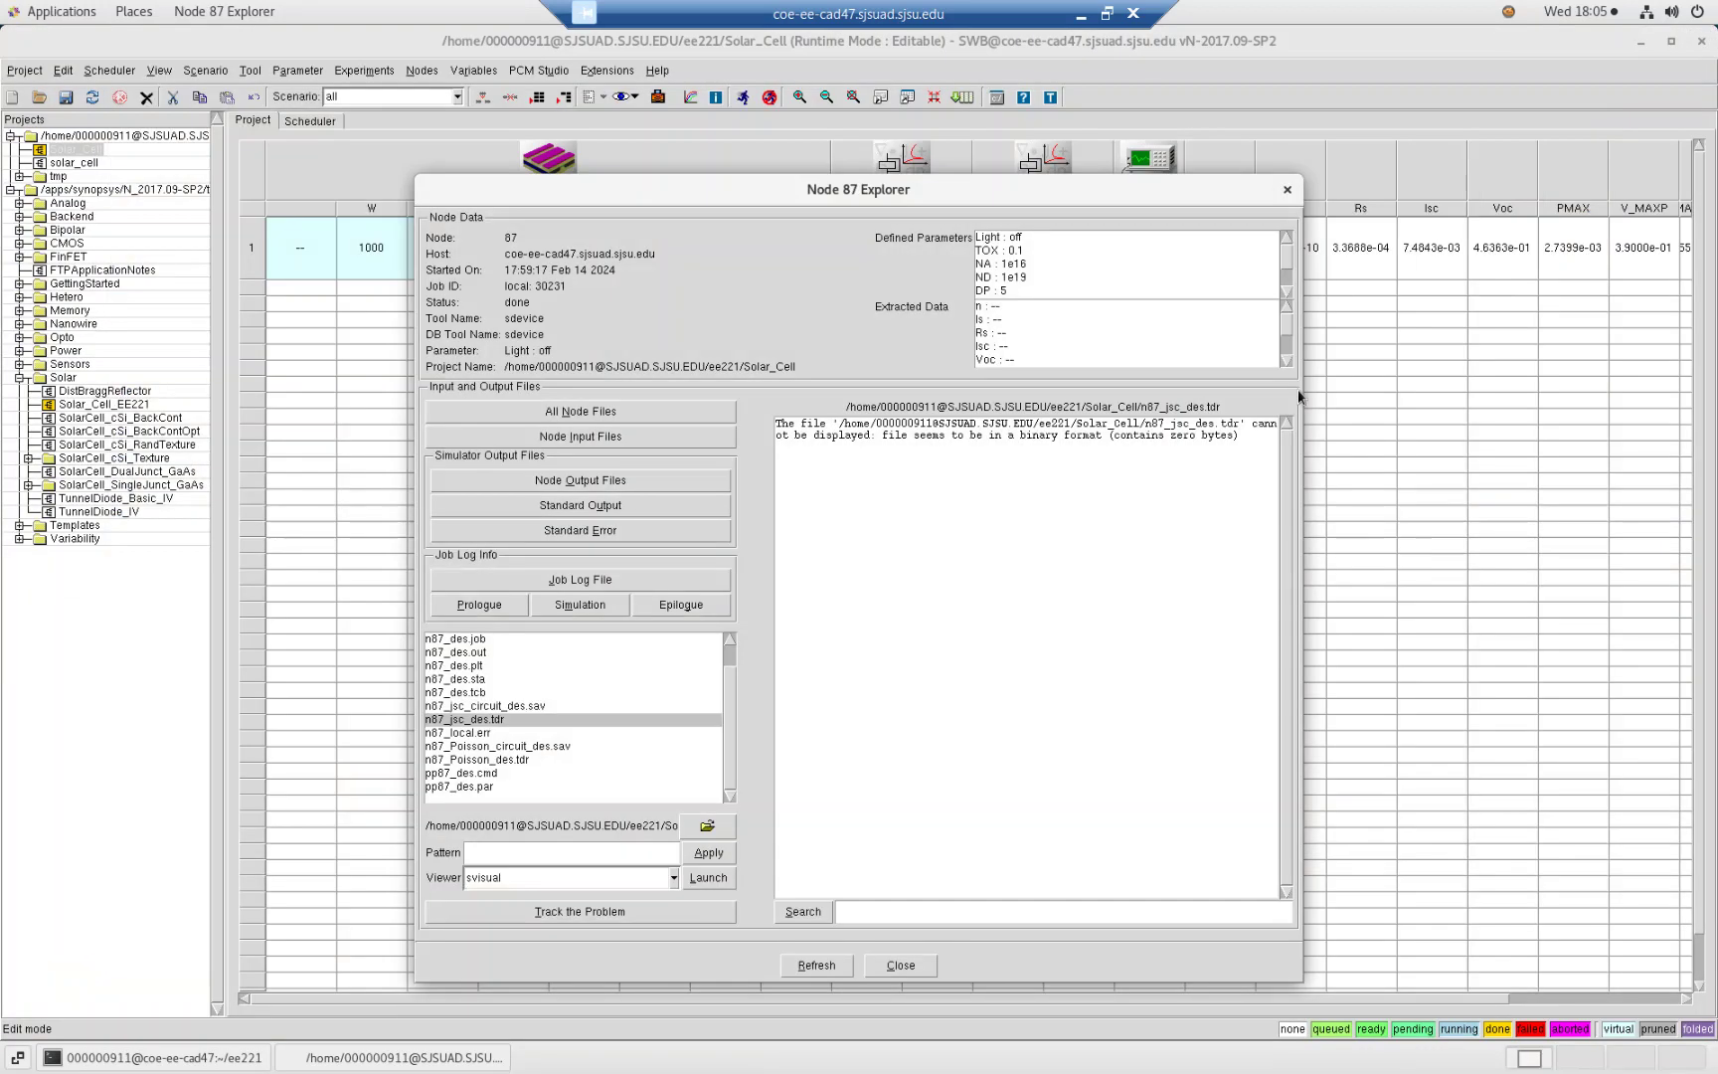
pyautogui.click(1288, 192)
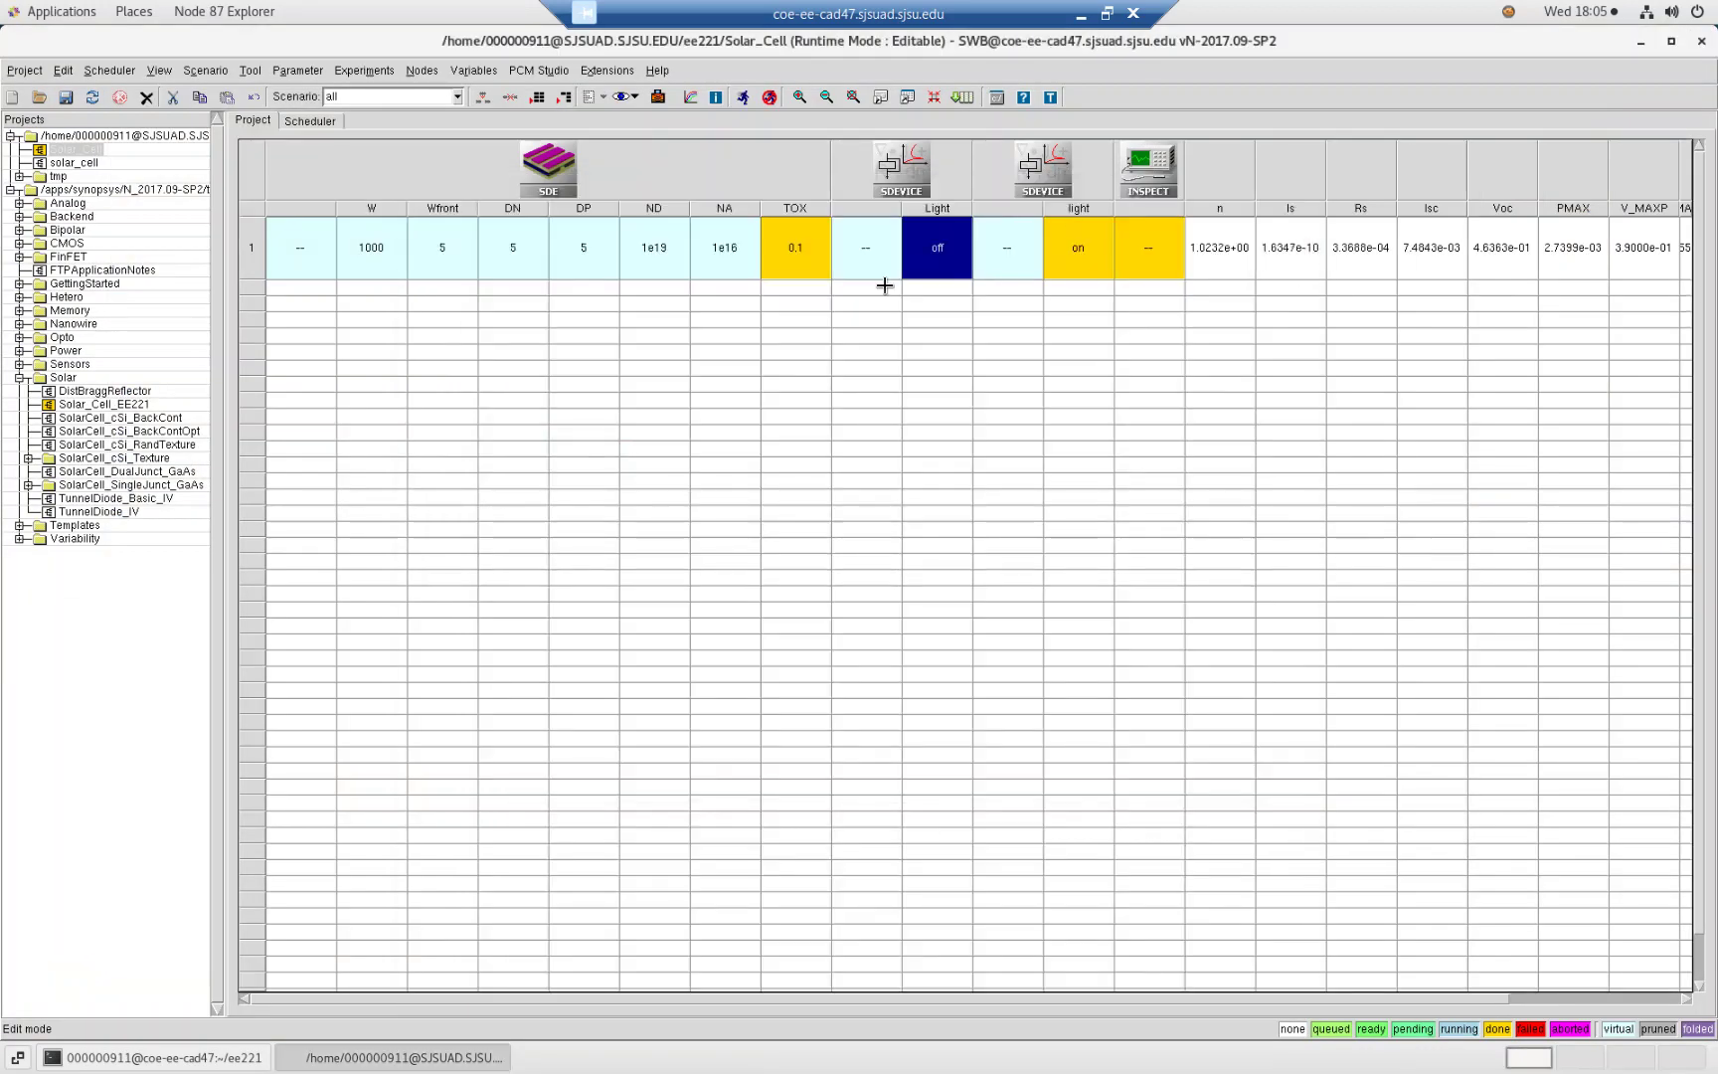
pyautogui.doubleClick(932, 274)
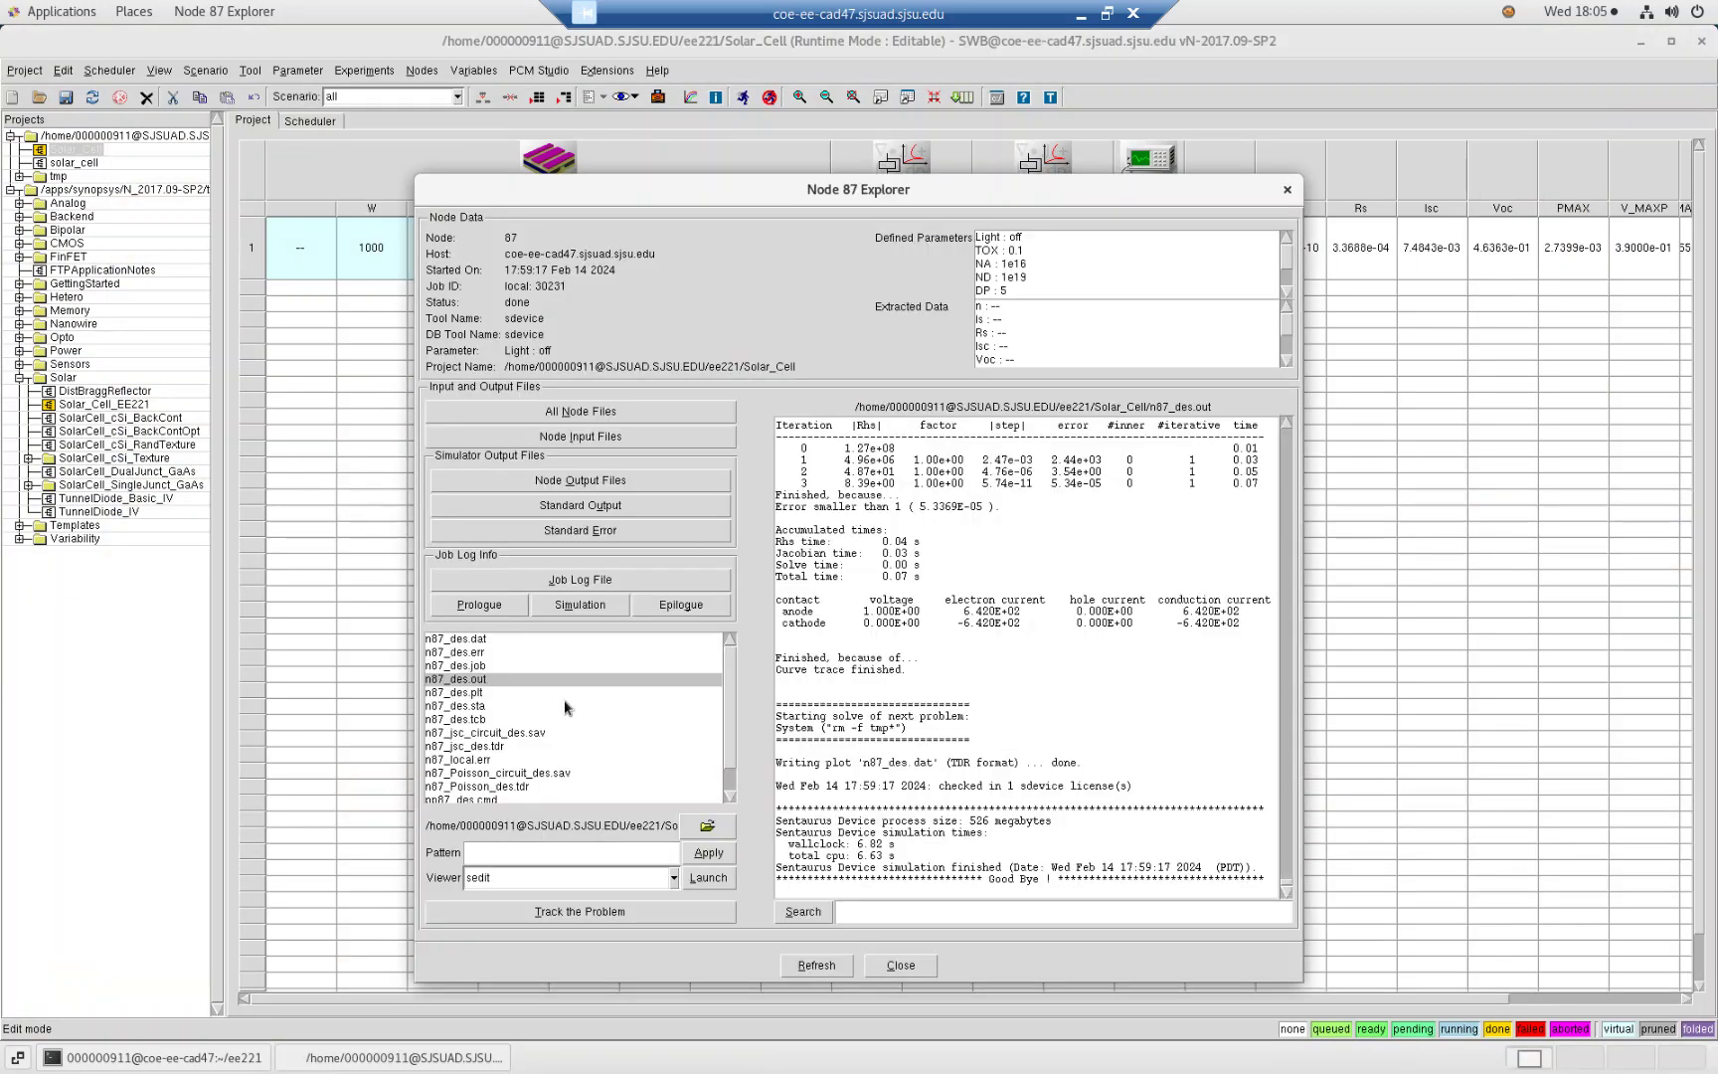
pyautogui.click(474, 700)
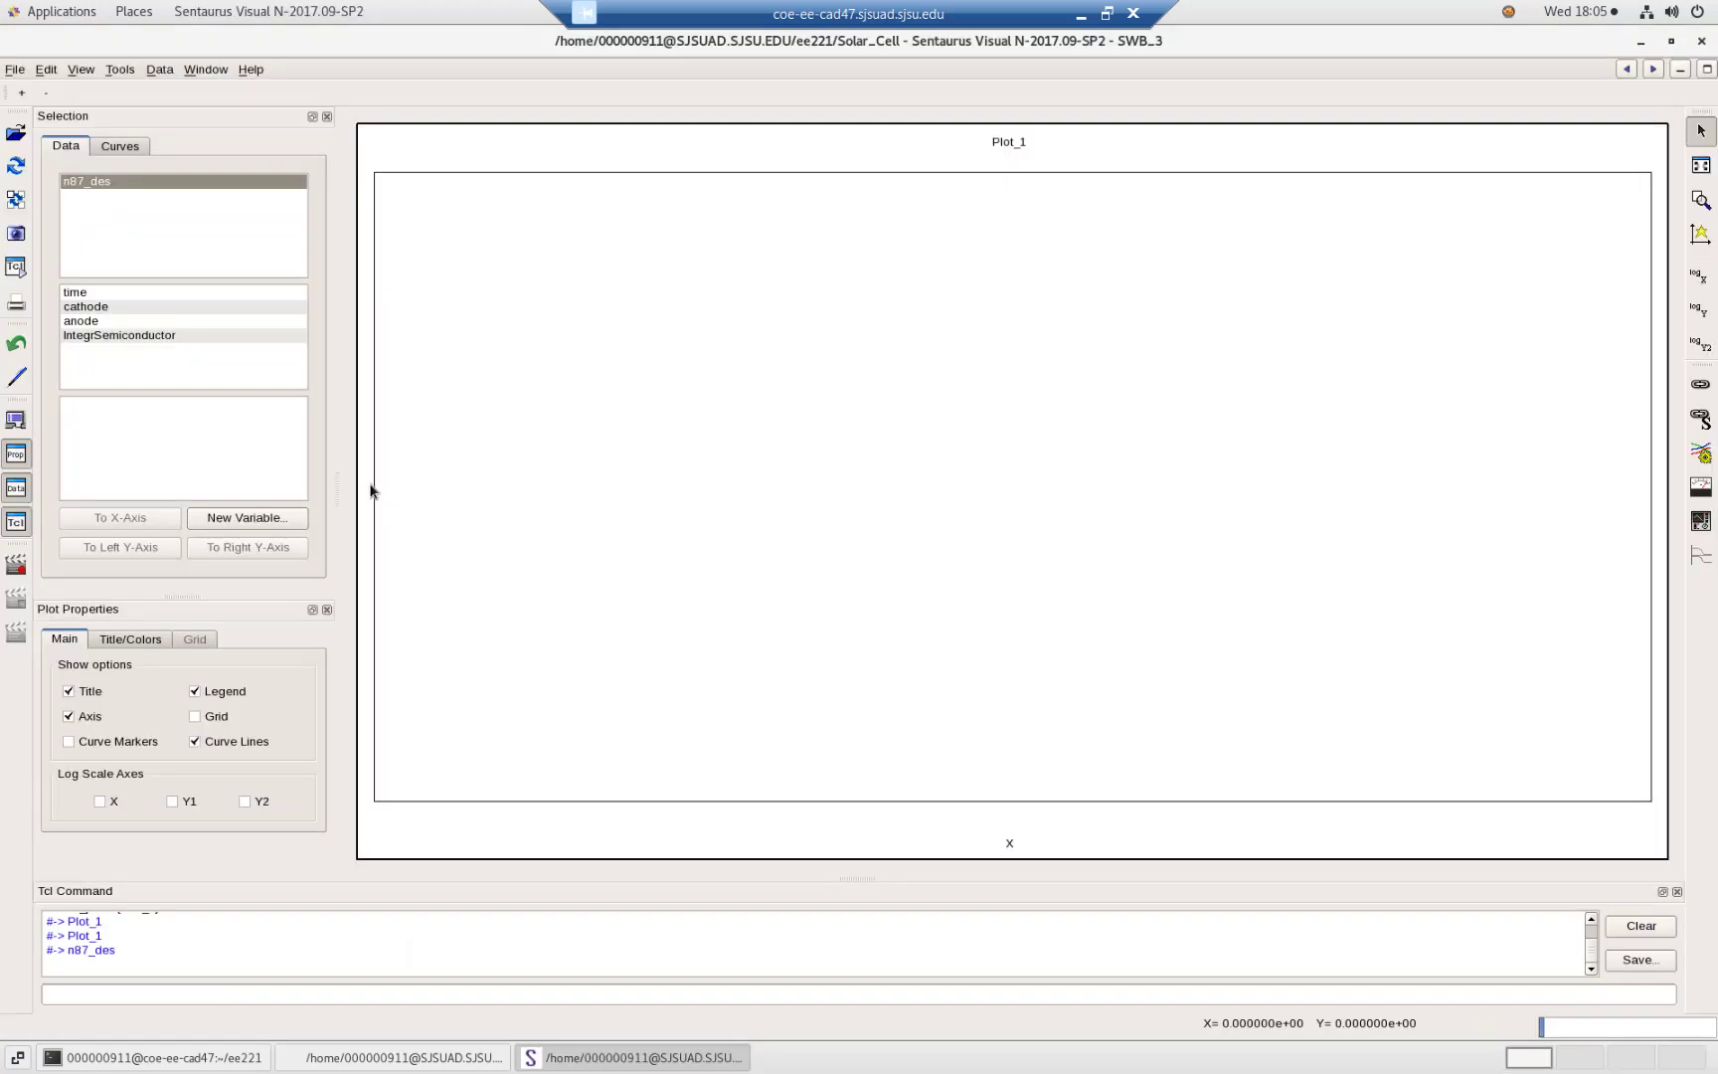
# Plot anode TotalCurrent on the Y axis against OuterVoltage on X, make Y1 linear, then close Sentaurus Visual
pyautogui.click(79, 320)
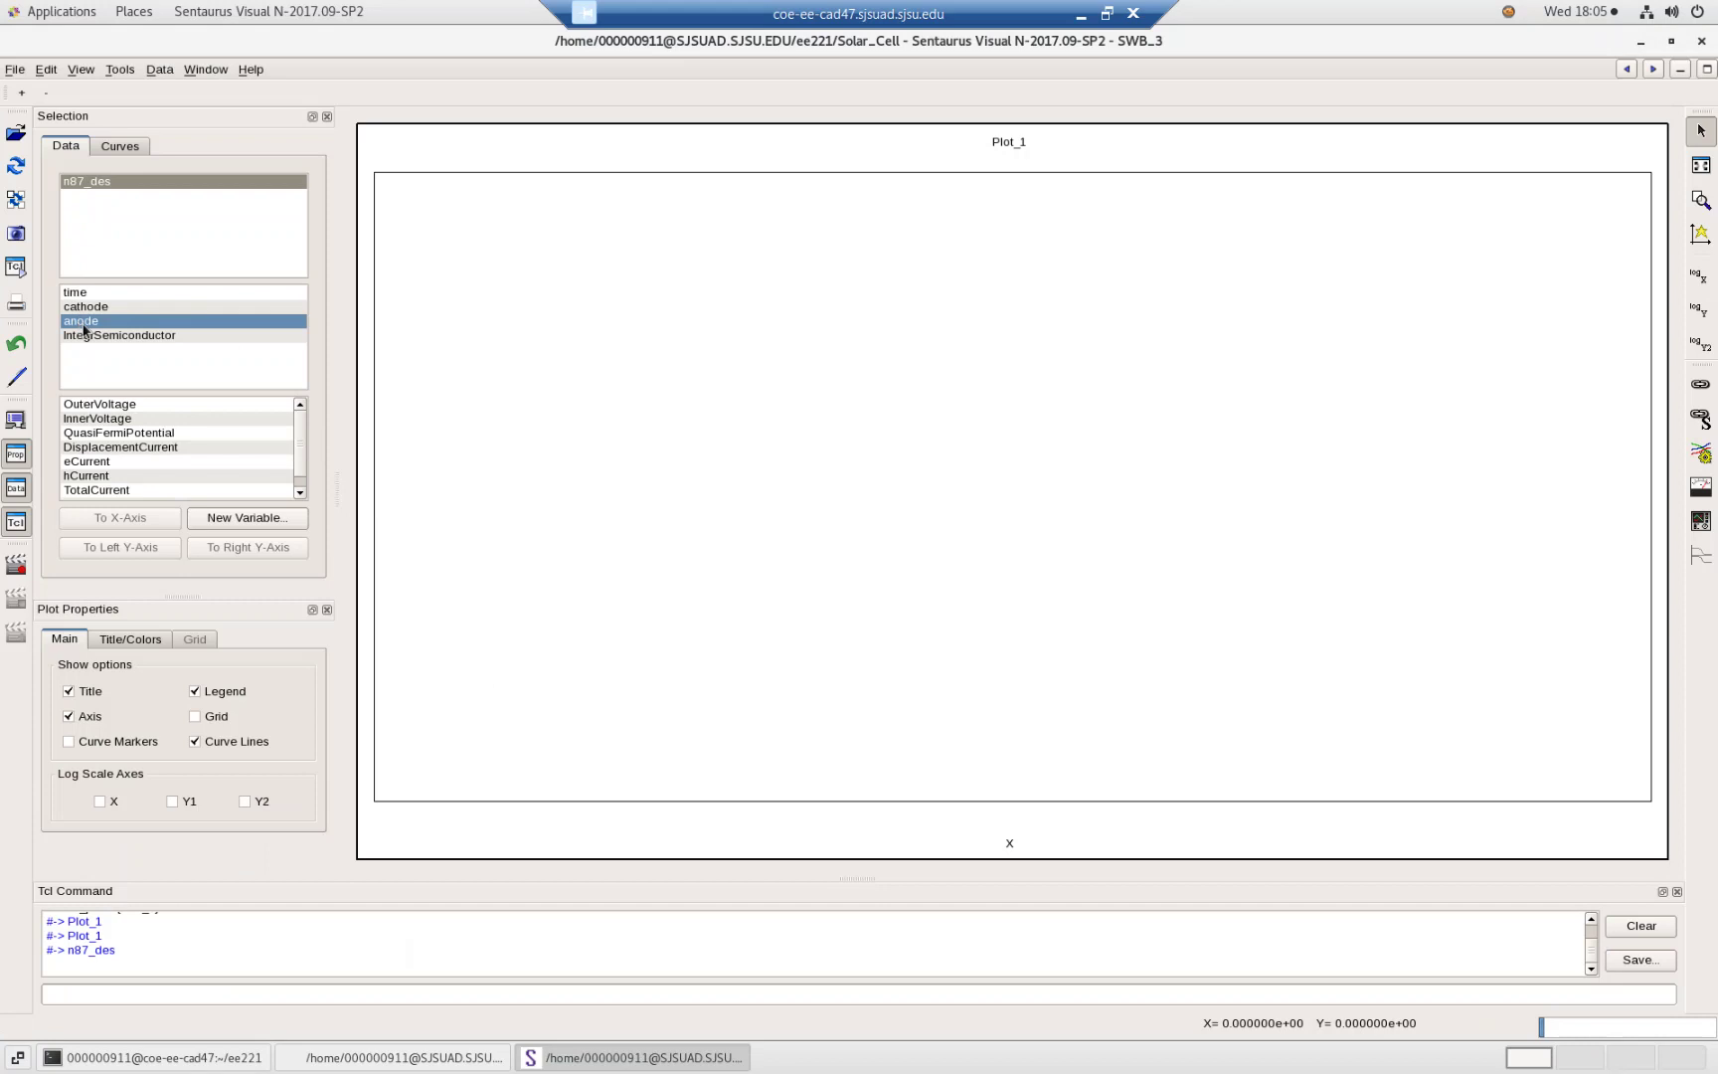
pyautogui.click(109, 406)
pyautogui.click(120, 518)
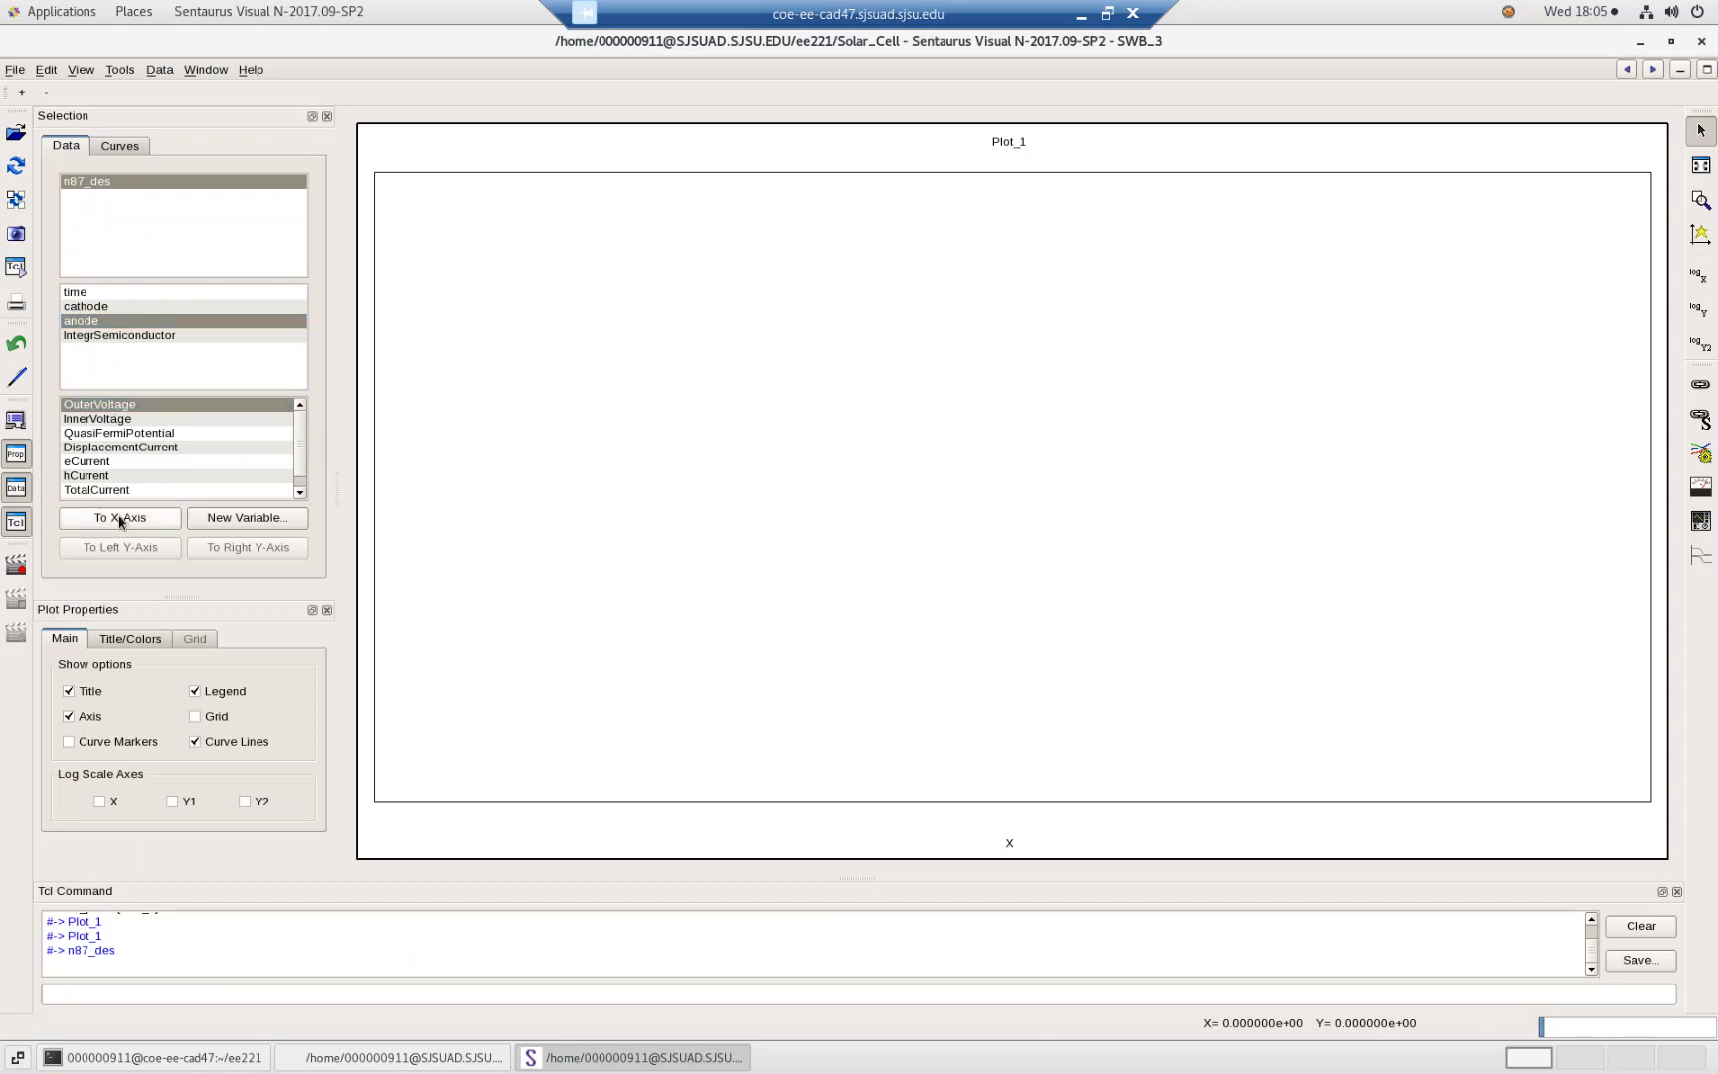
pyautogui.click(189, 490)
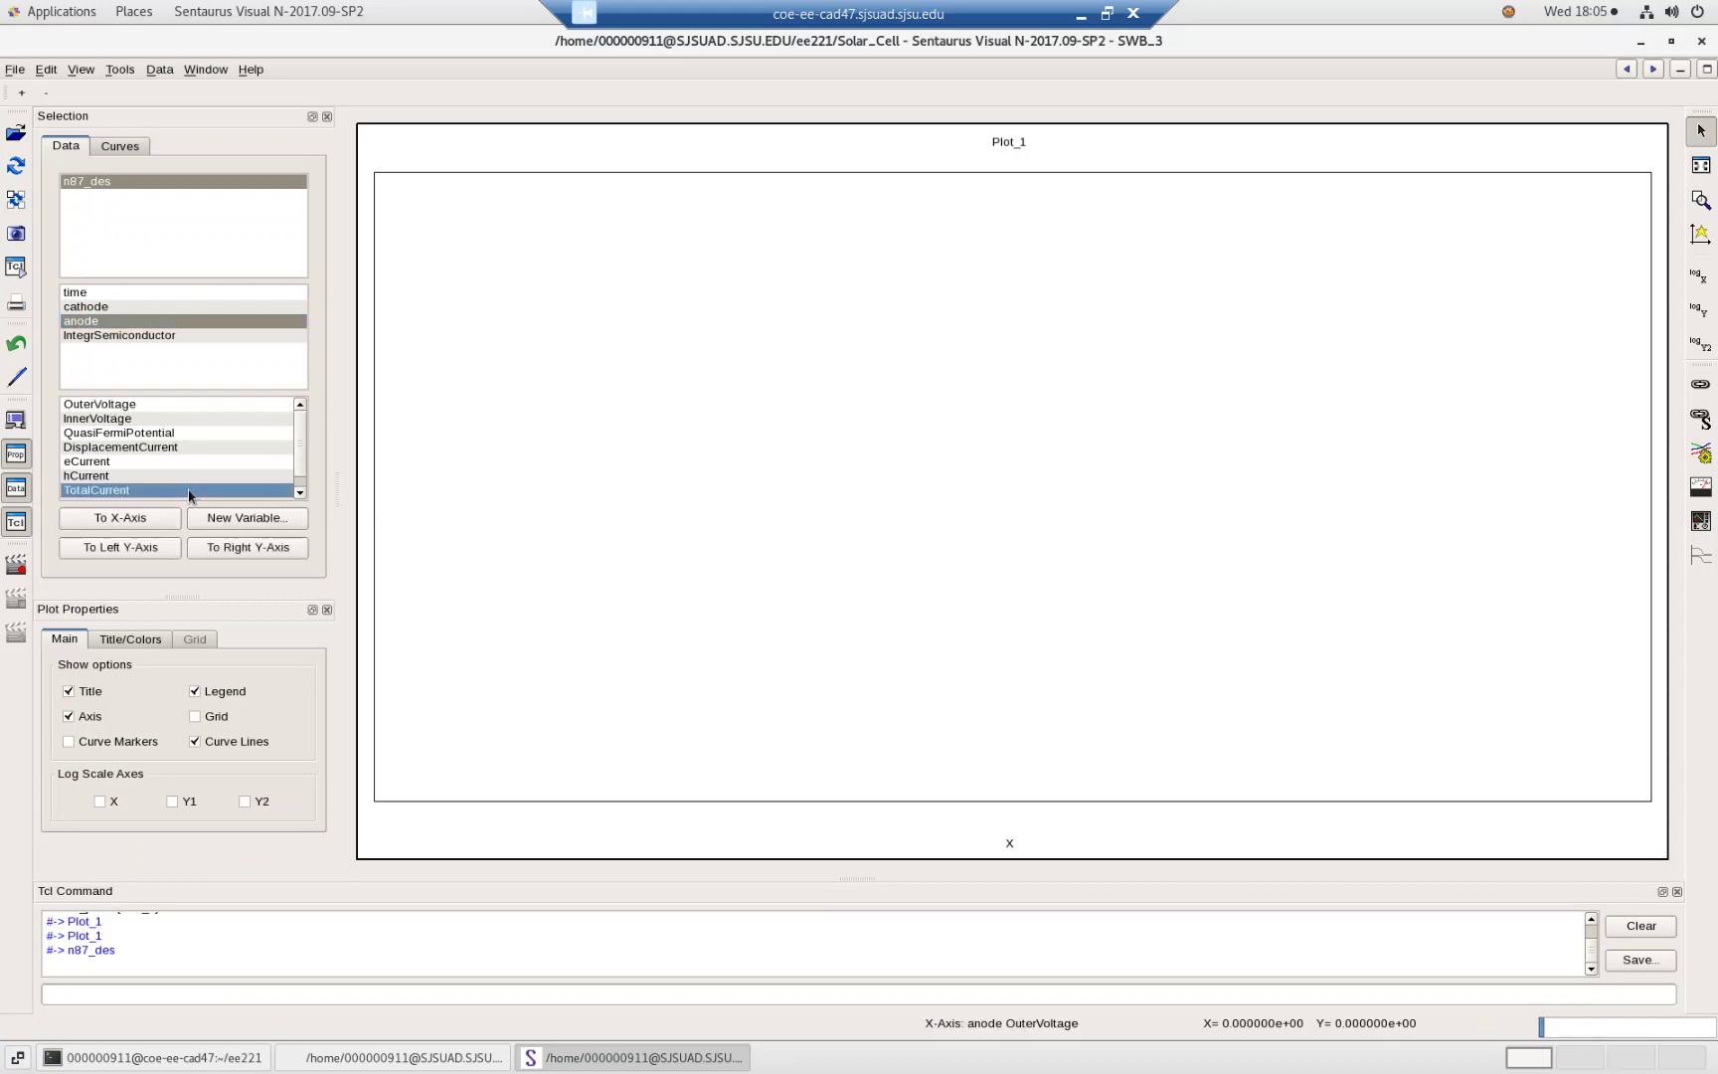
pyautogui.click(134, 549)
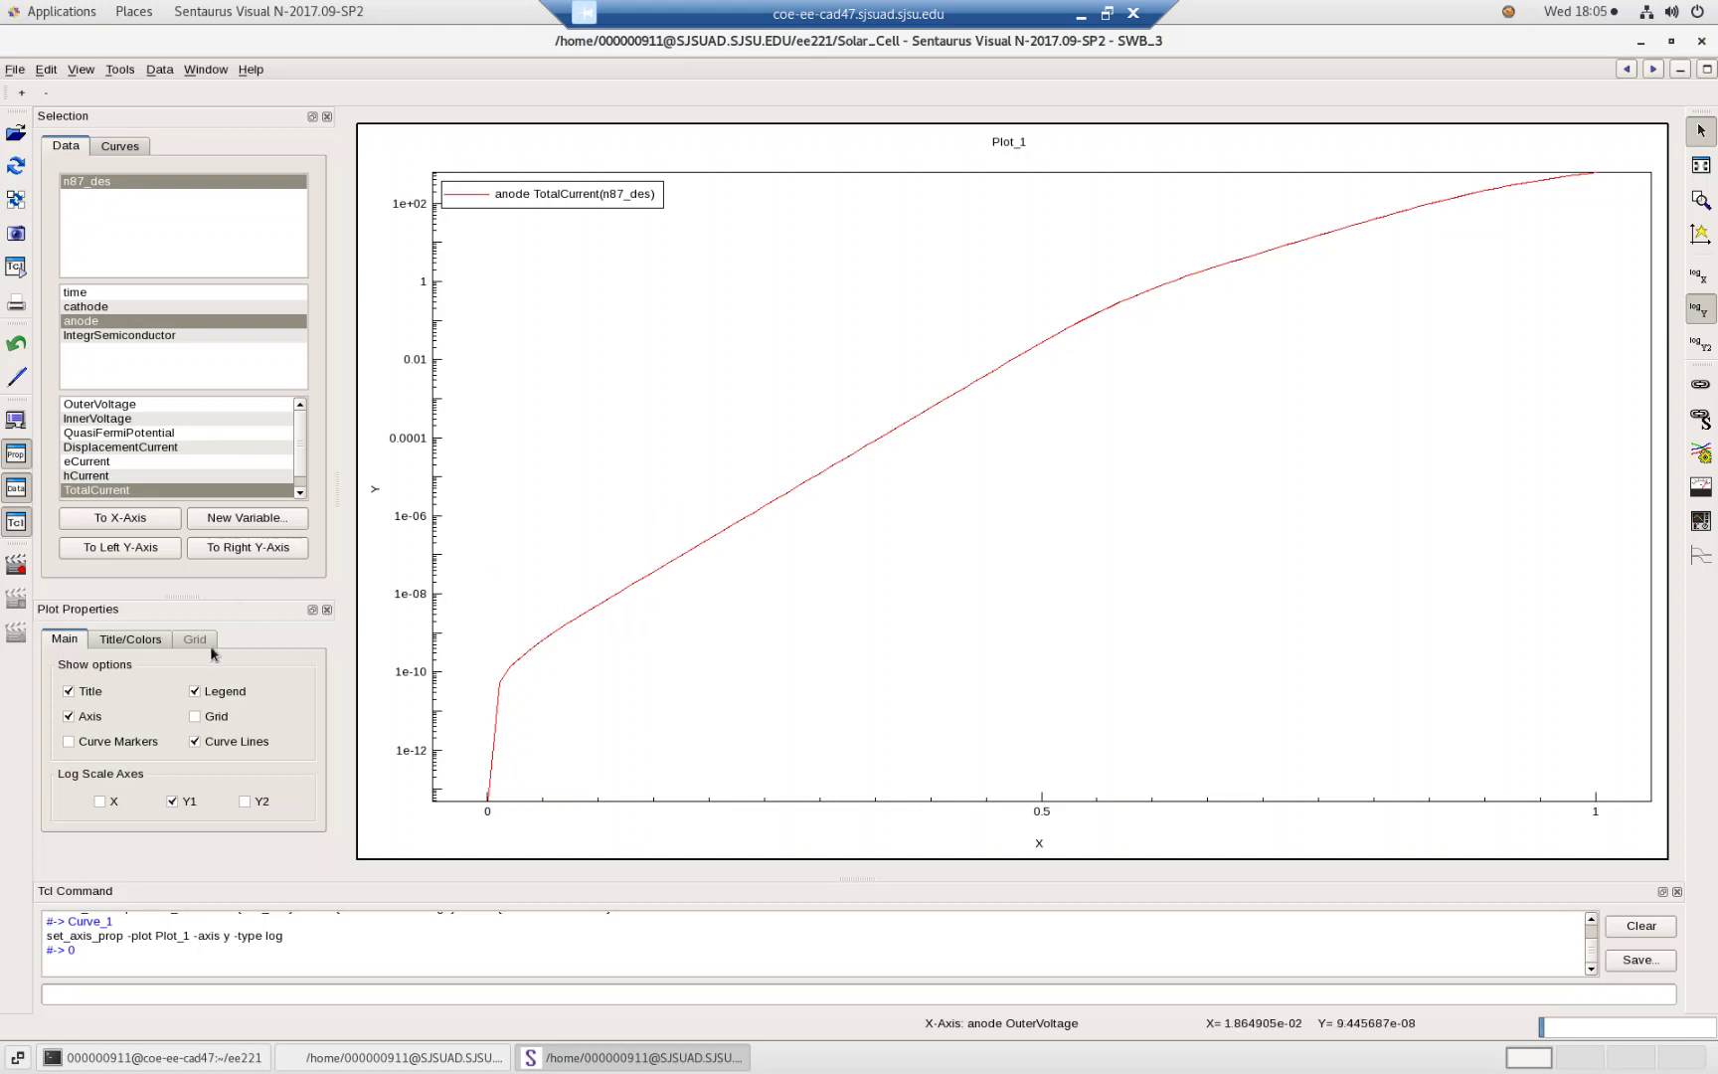
pyautogui.click(171, 802)
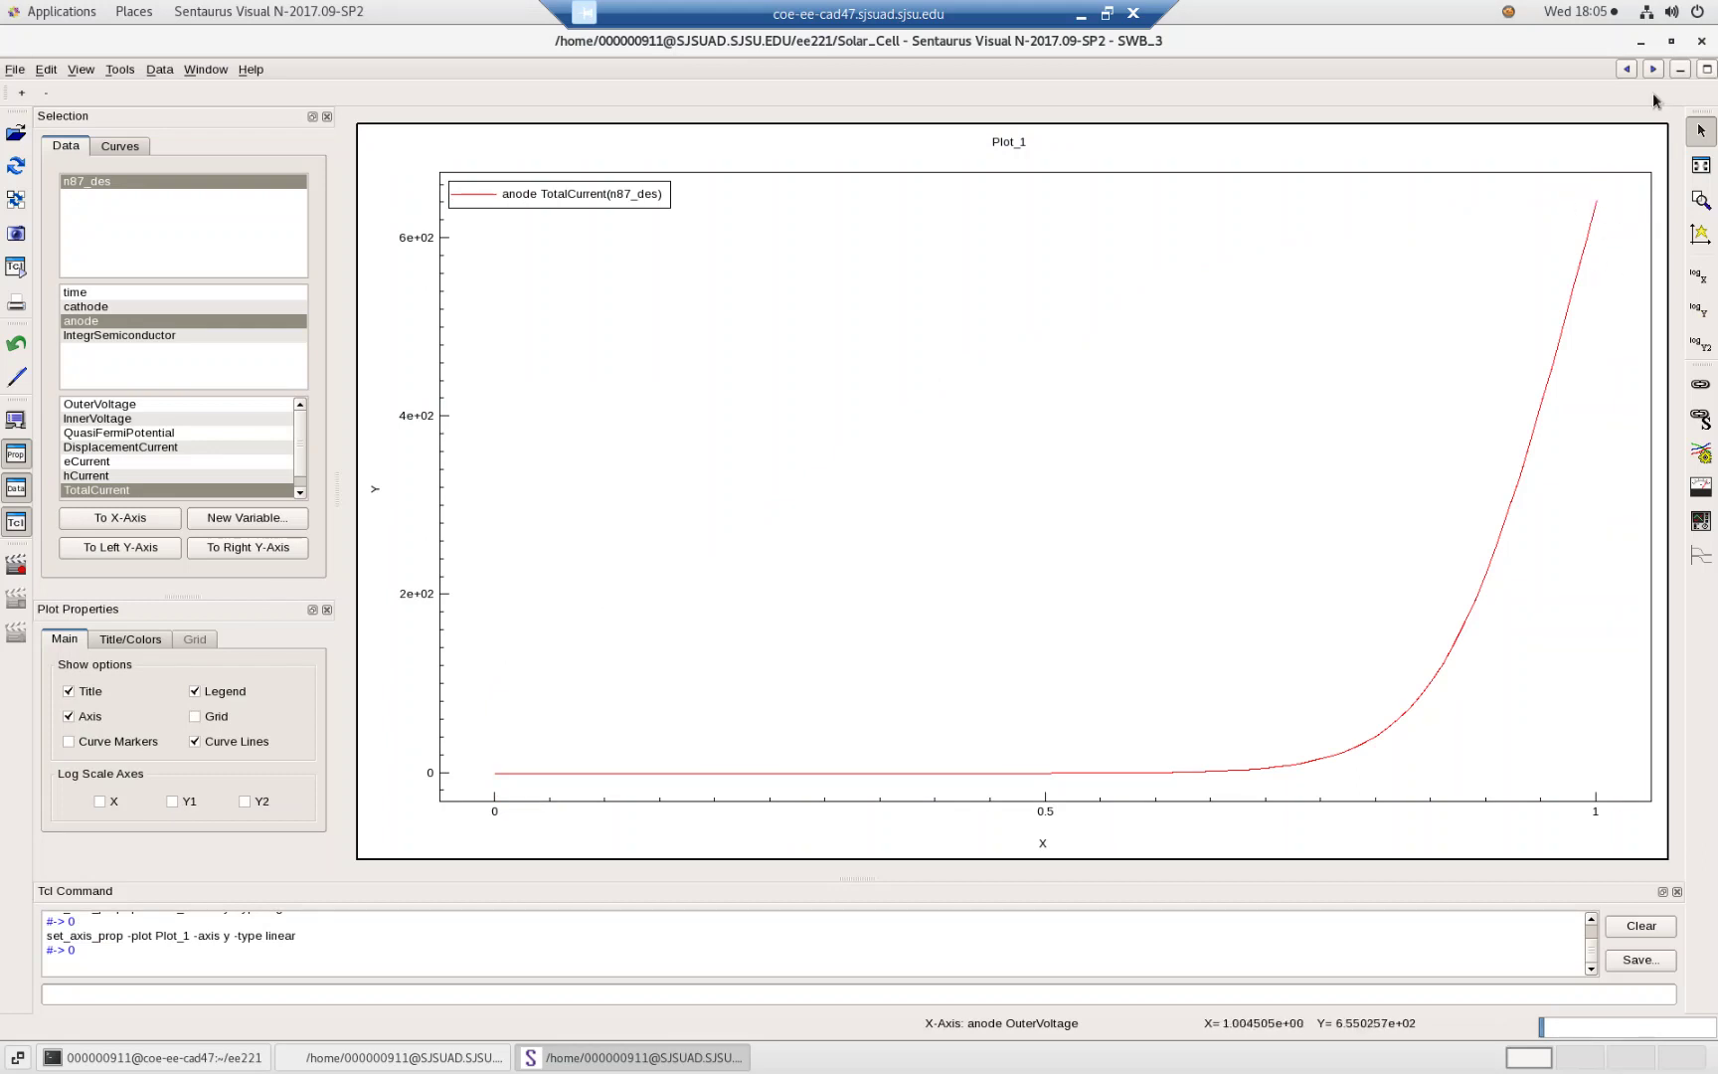
pyautogui.click(1703, 43)
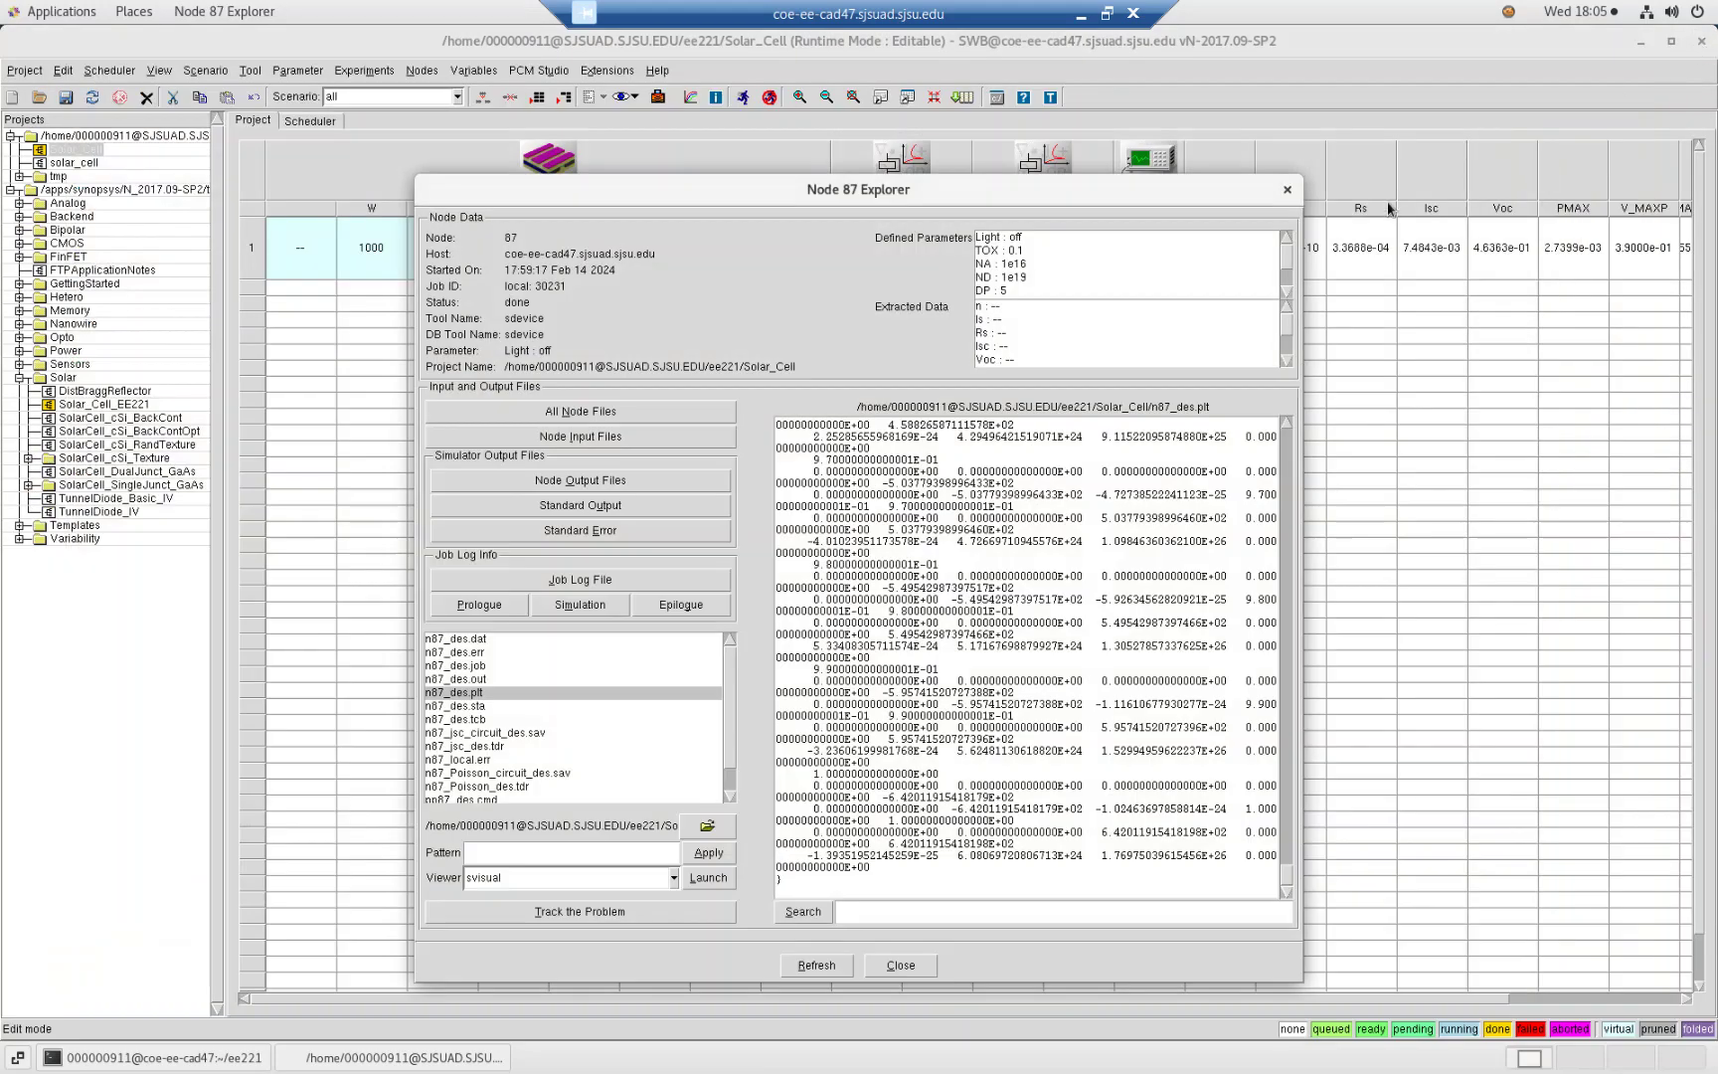
# Close Node 87 Explorer, open the light 'on' node 90's explorer, and select n90_des.plt
pyautogui.click(1286, 190)
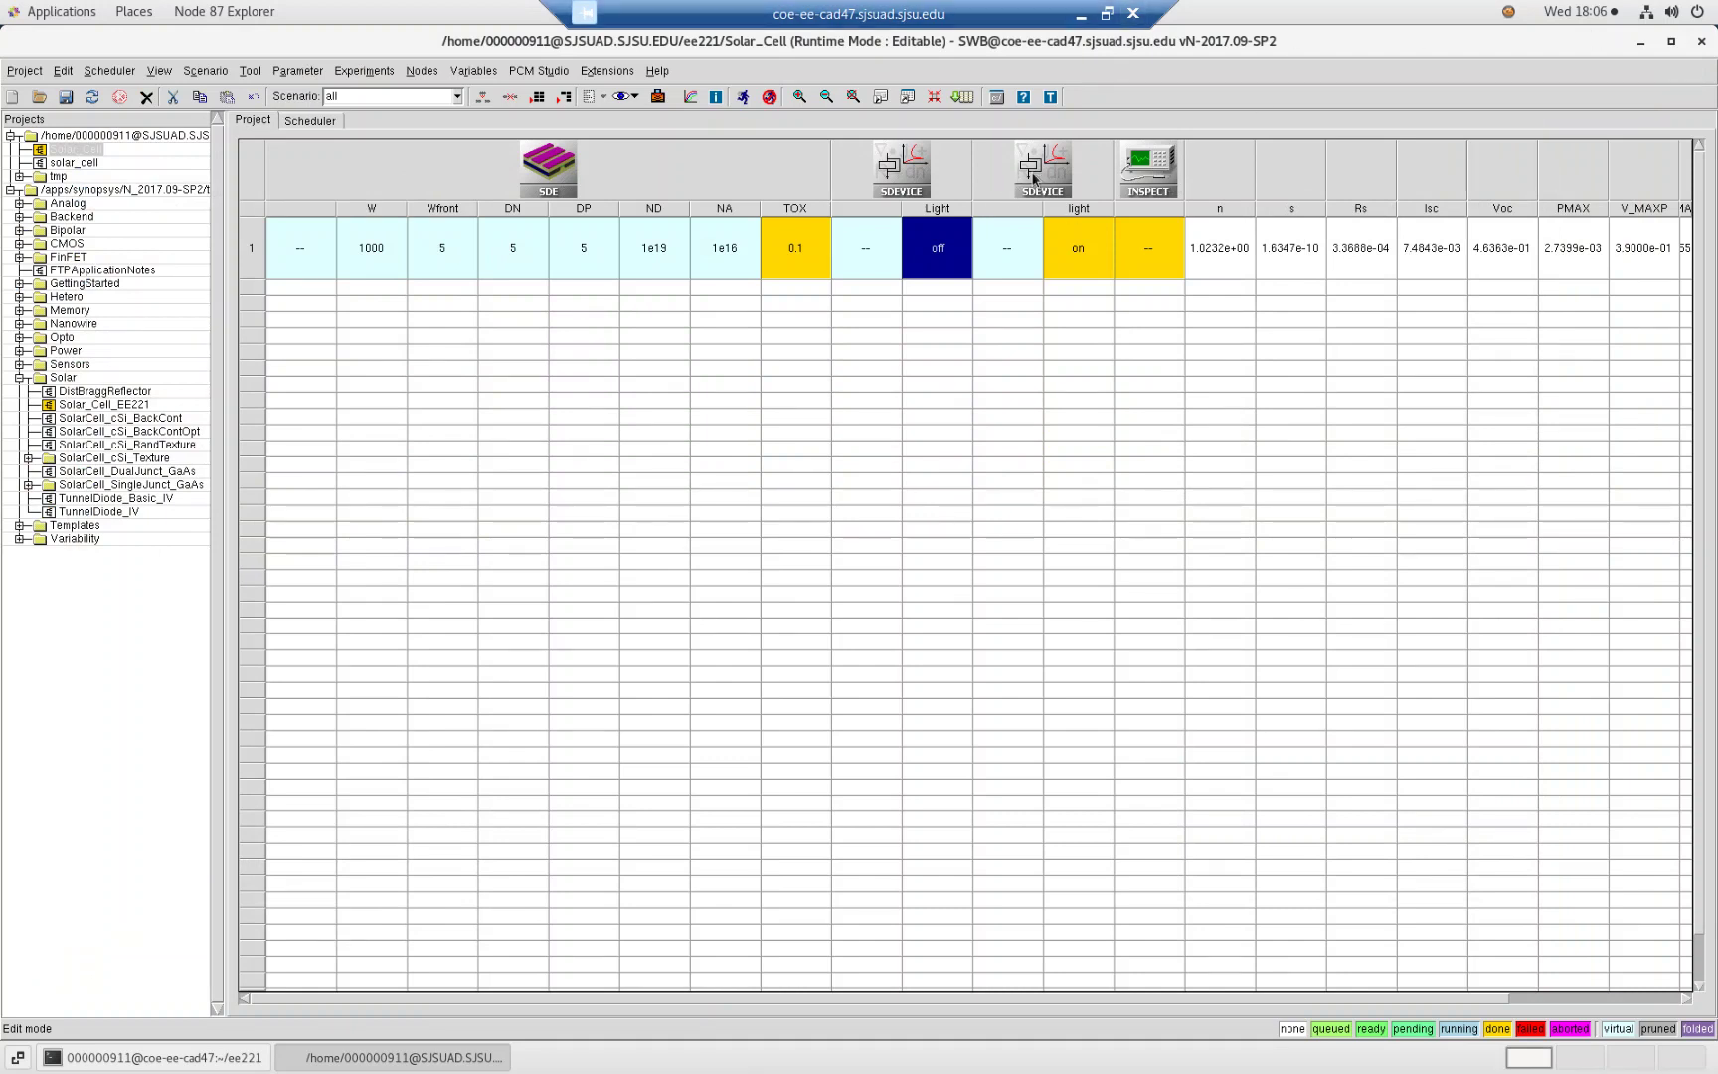
pyautogui.click(1075, 261)
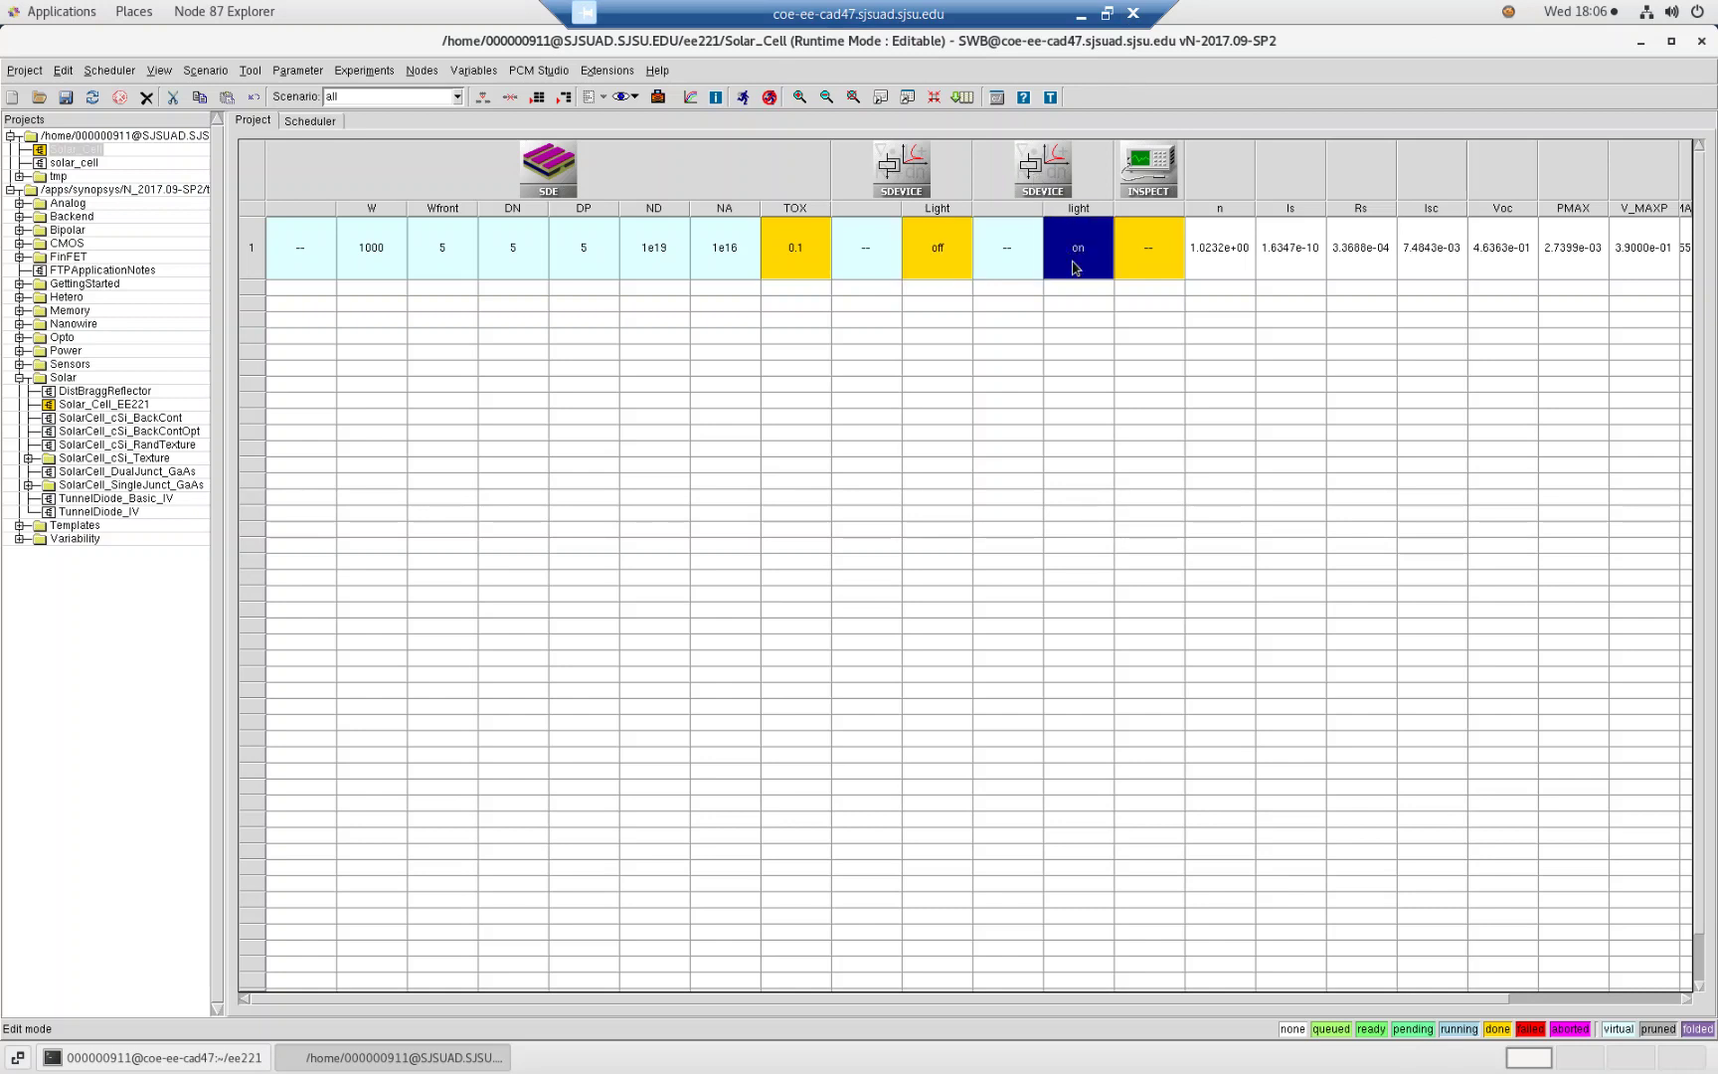
pyautogui.doubleClick(1075, 261)
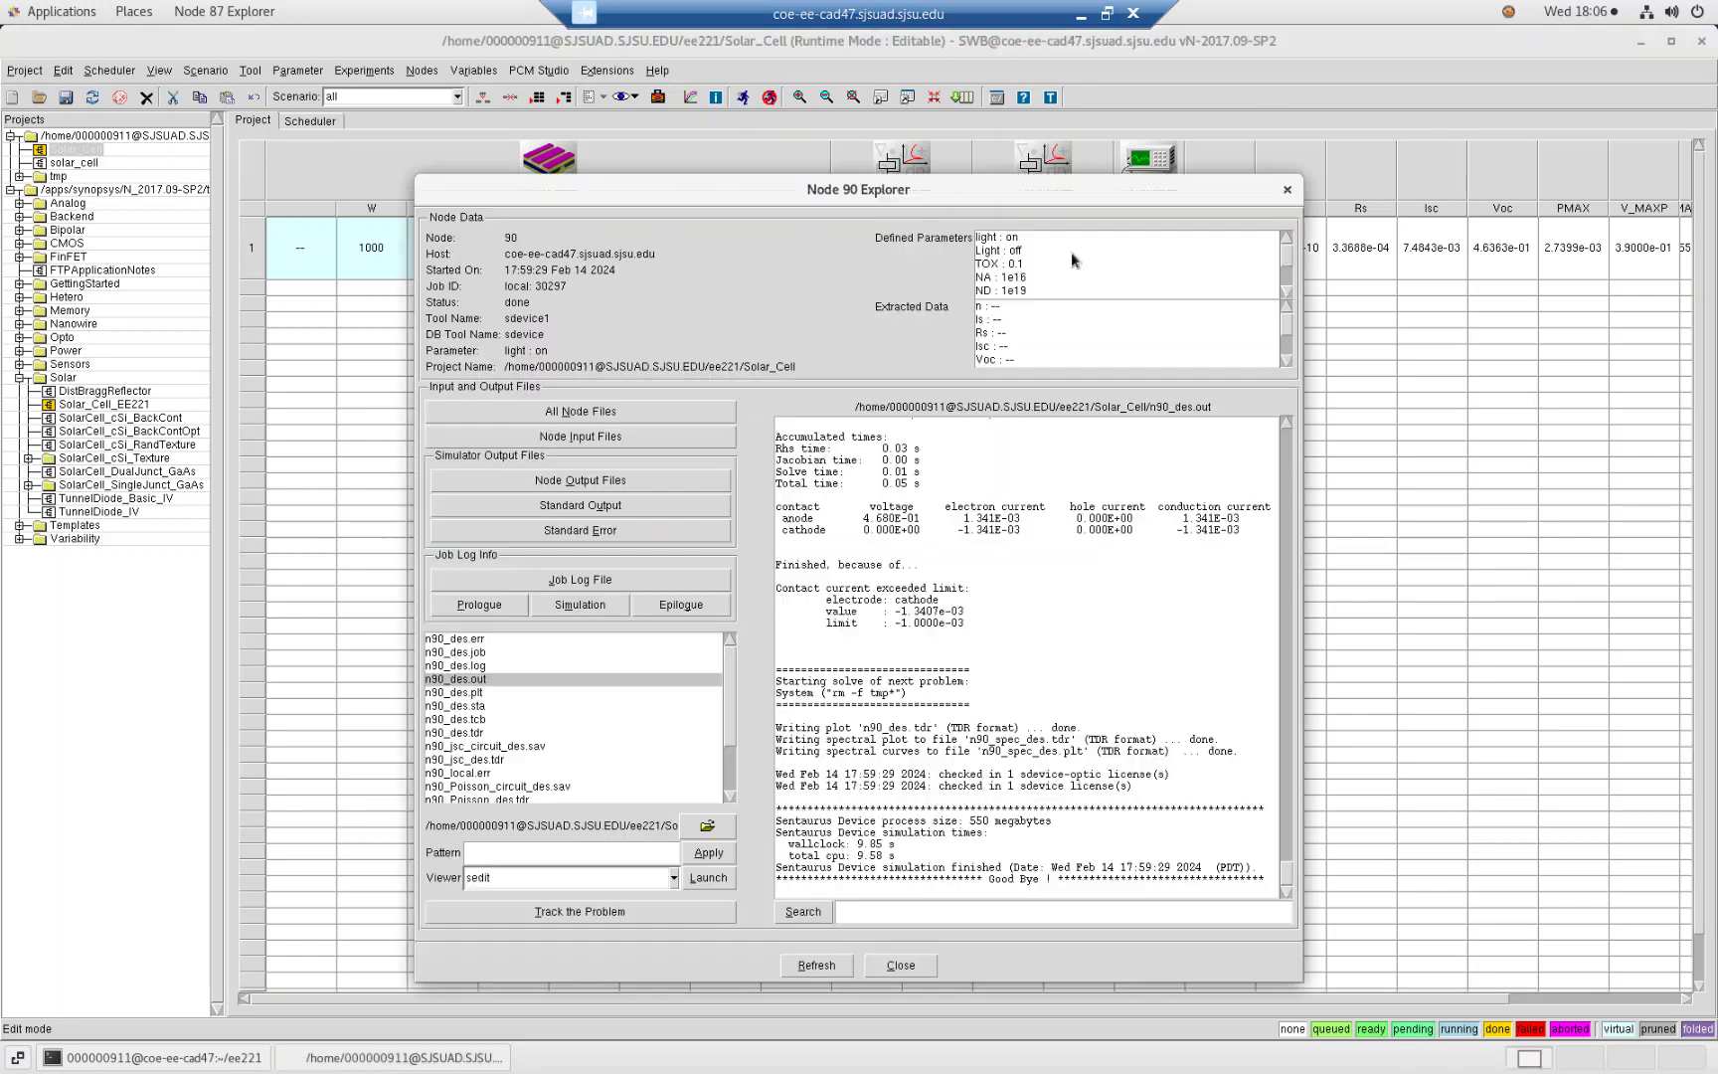
pyautogui.click(470, 697)
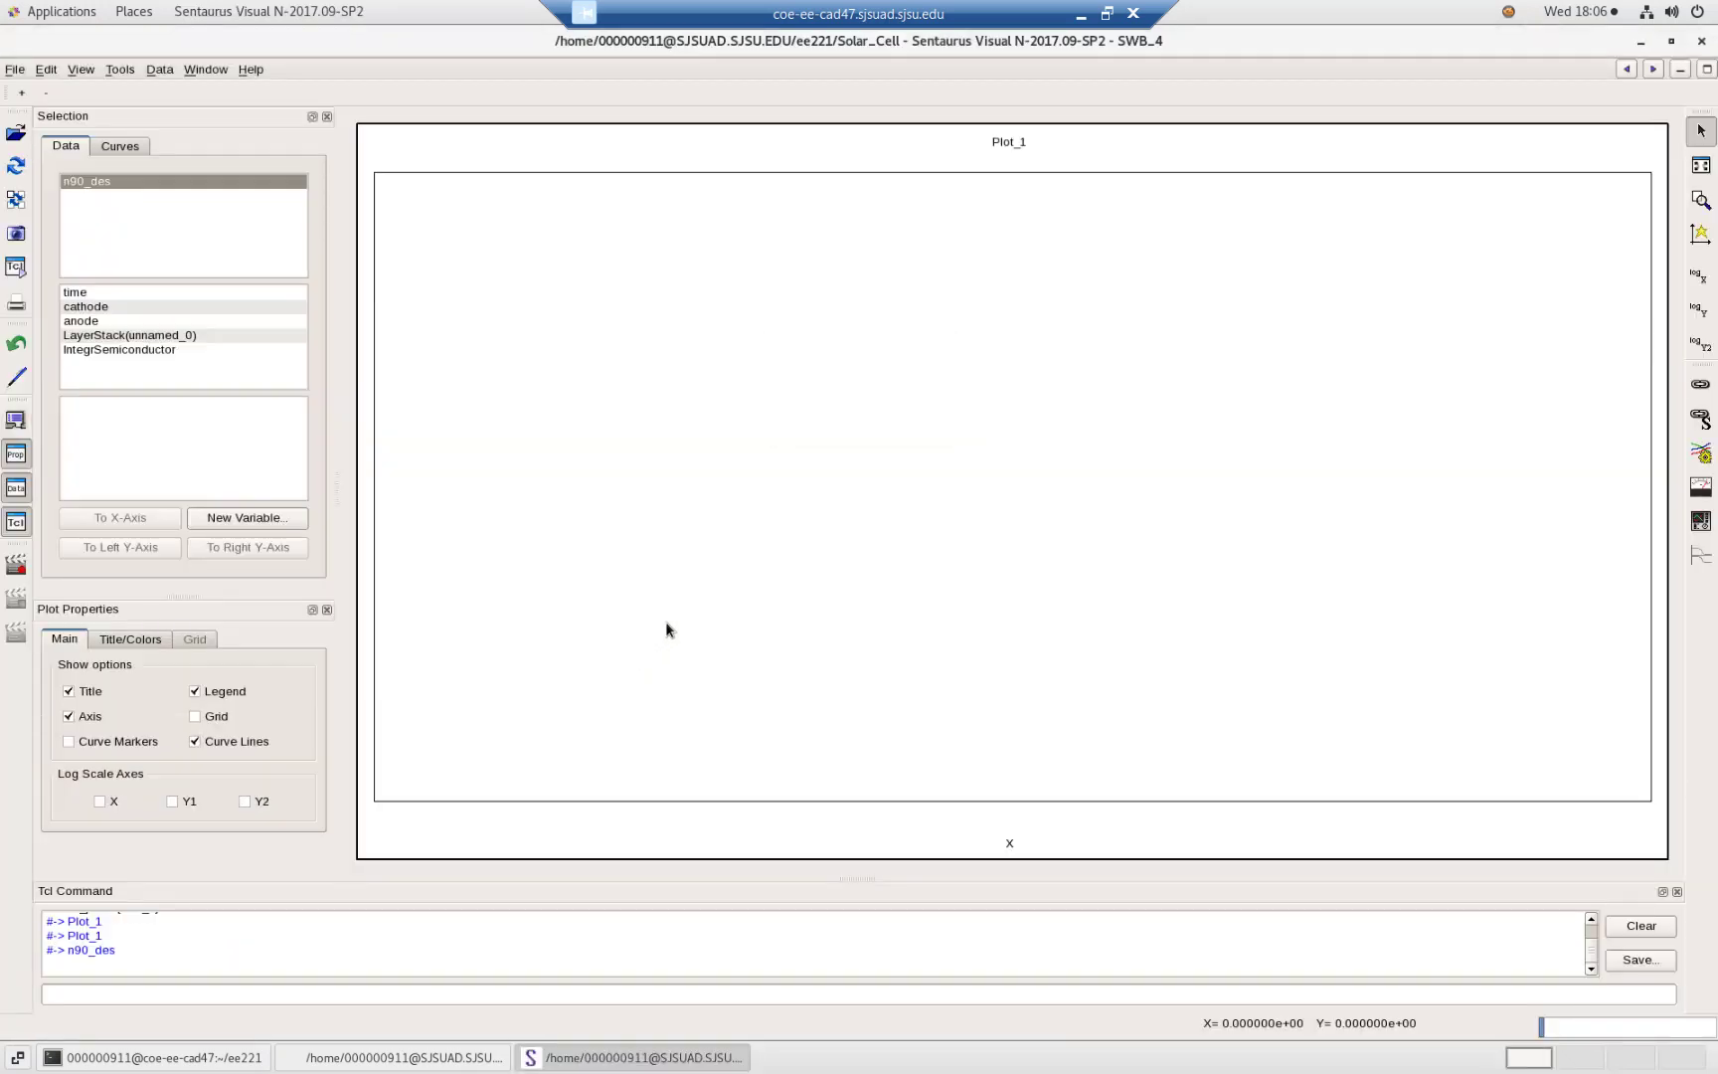
# Plot anode TotalCurrent versus OuterVoltage for node 90, then close Sentaurus Visual and Node 90 Explorer
pyautogui.click(88, 322)
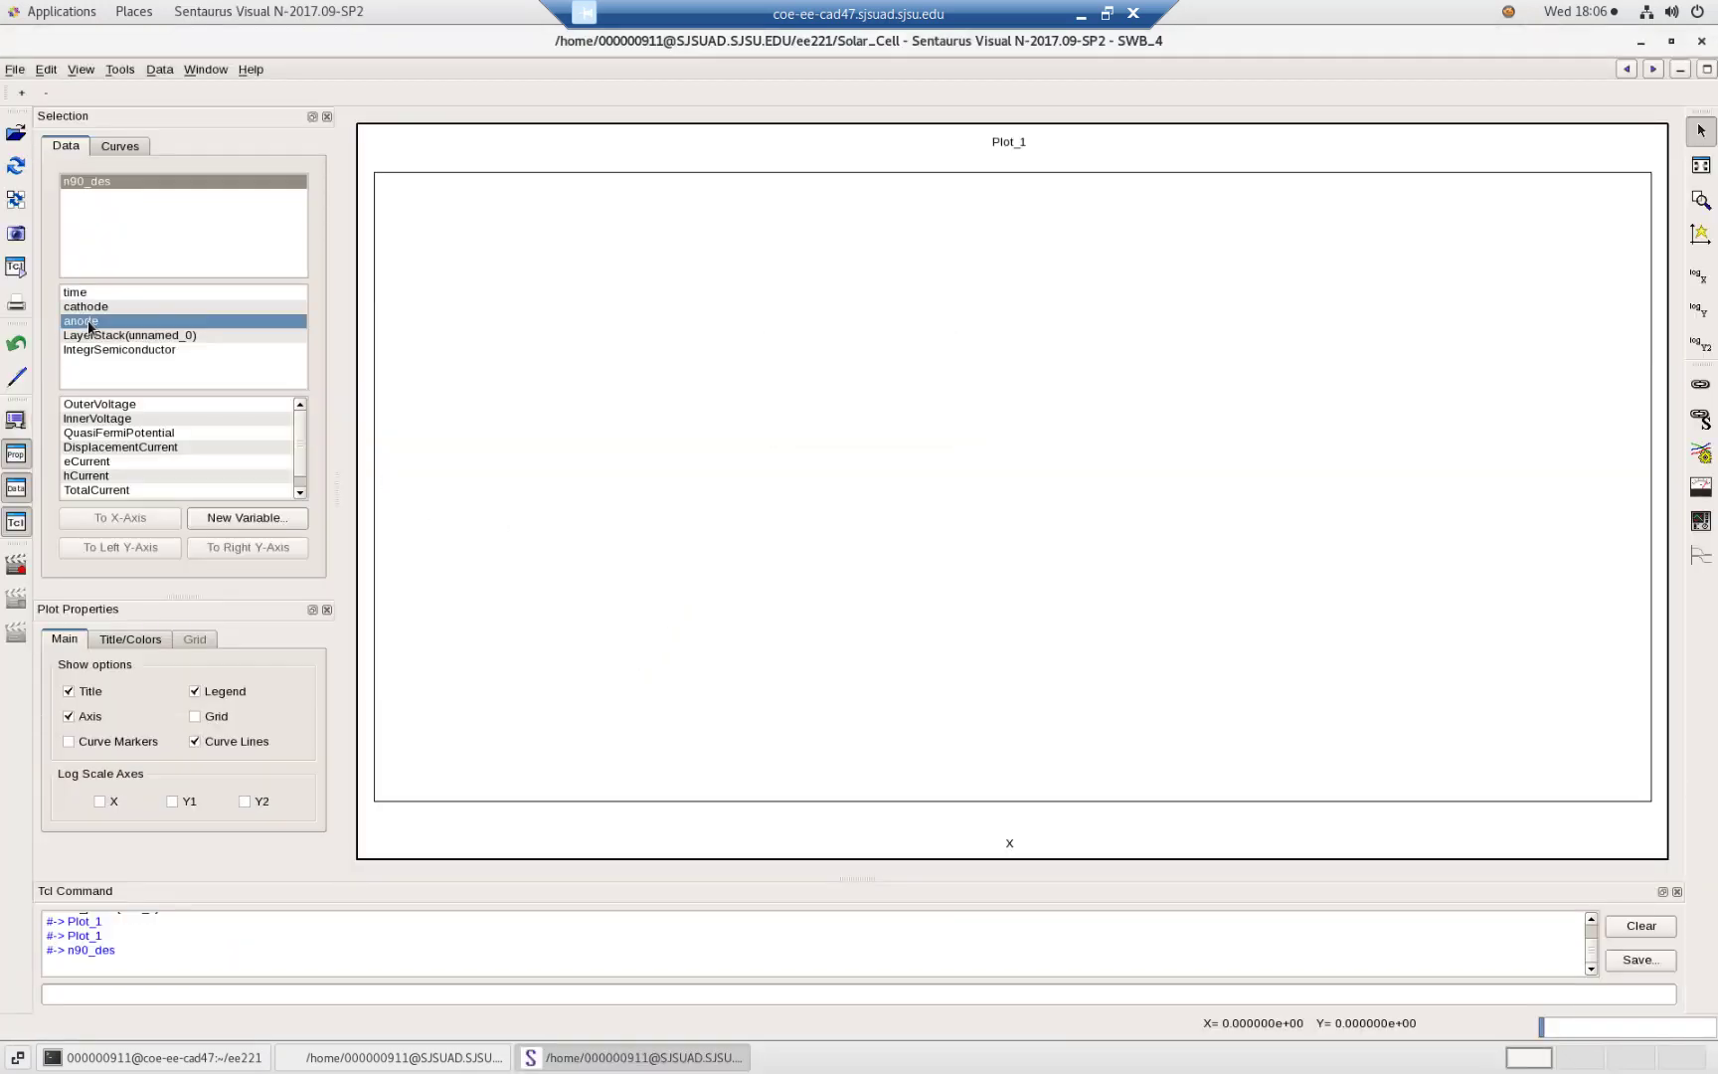
pyautogui.click(117, 404)
pyautogui.click(137, 519)
pyautogui.click(123, 490)
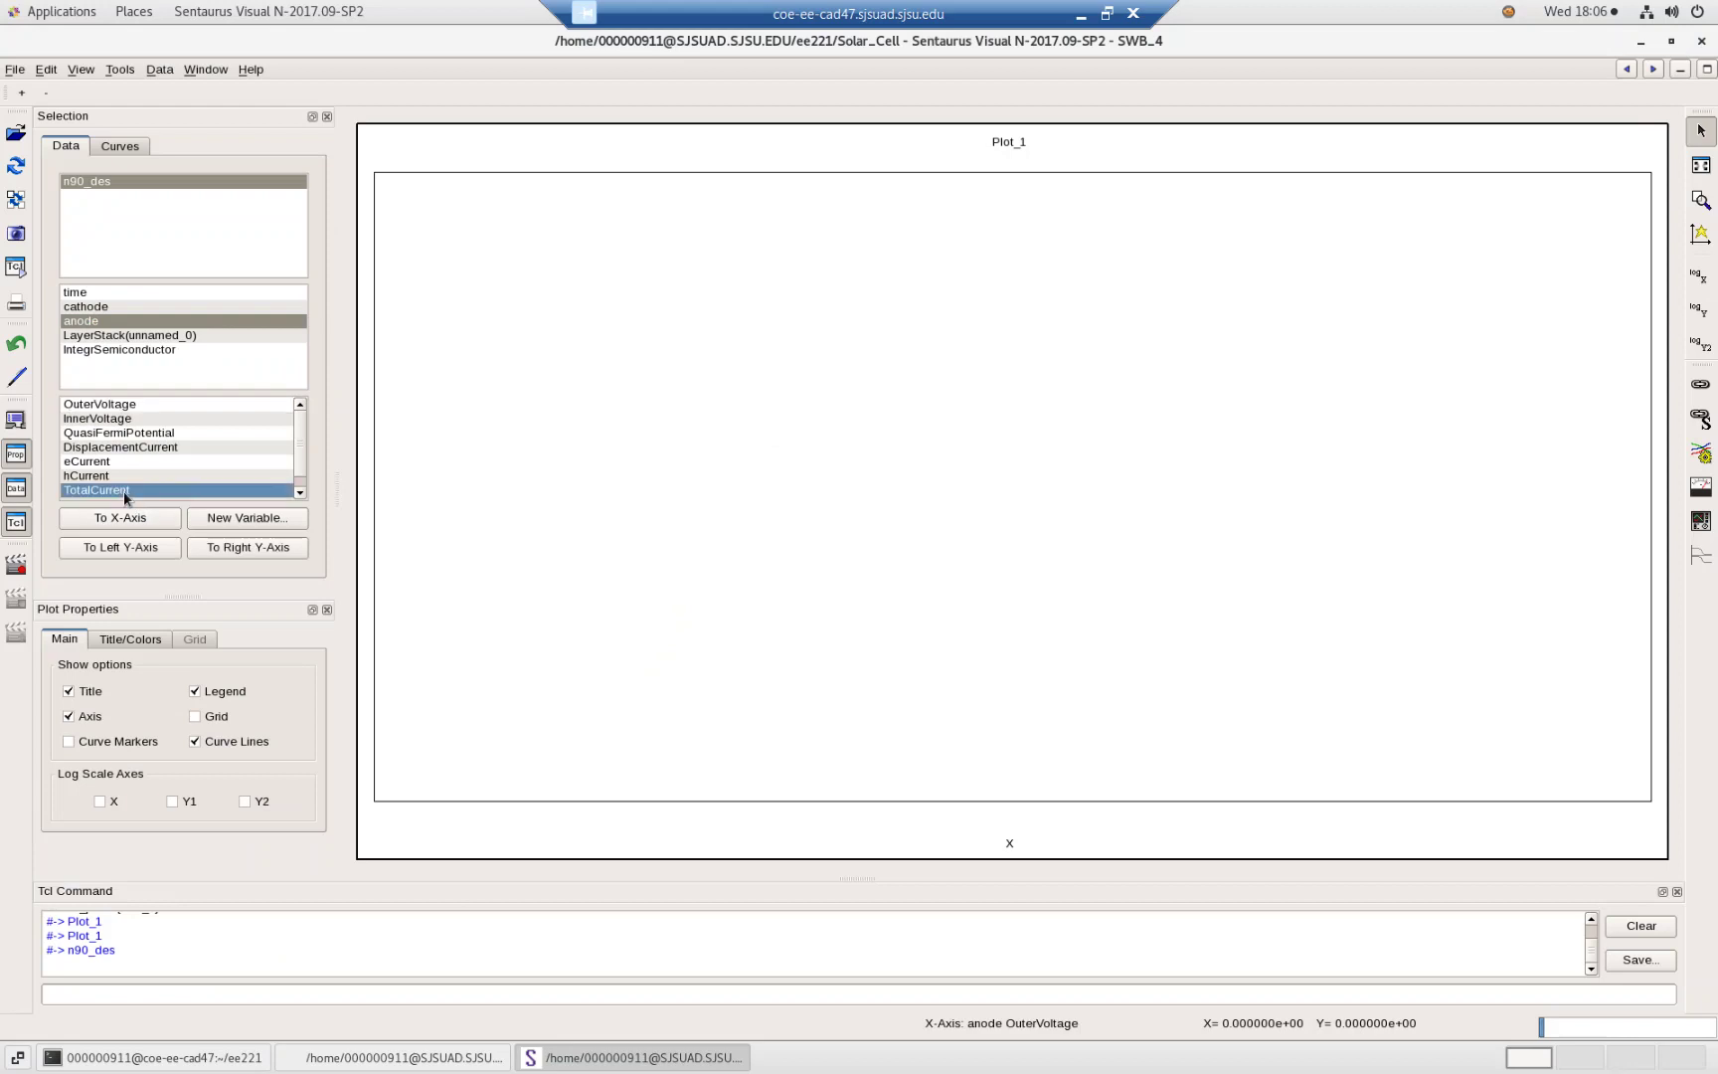
pyautogui.click(128, 548)
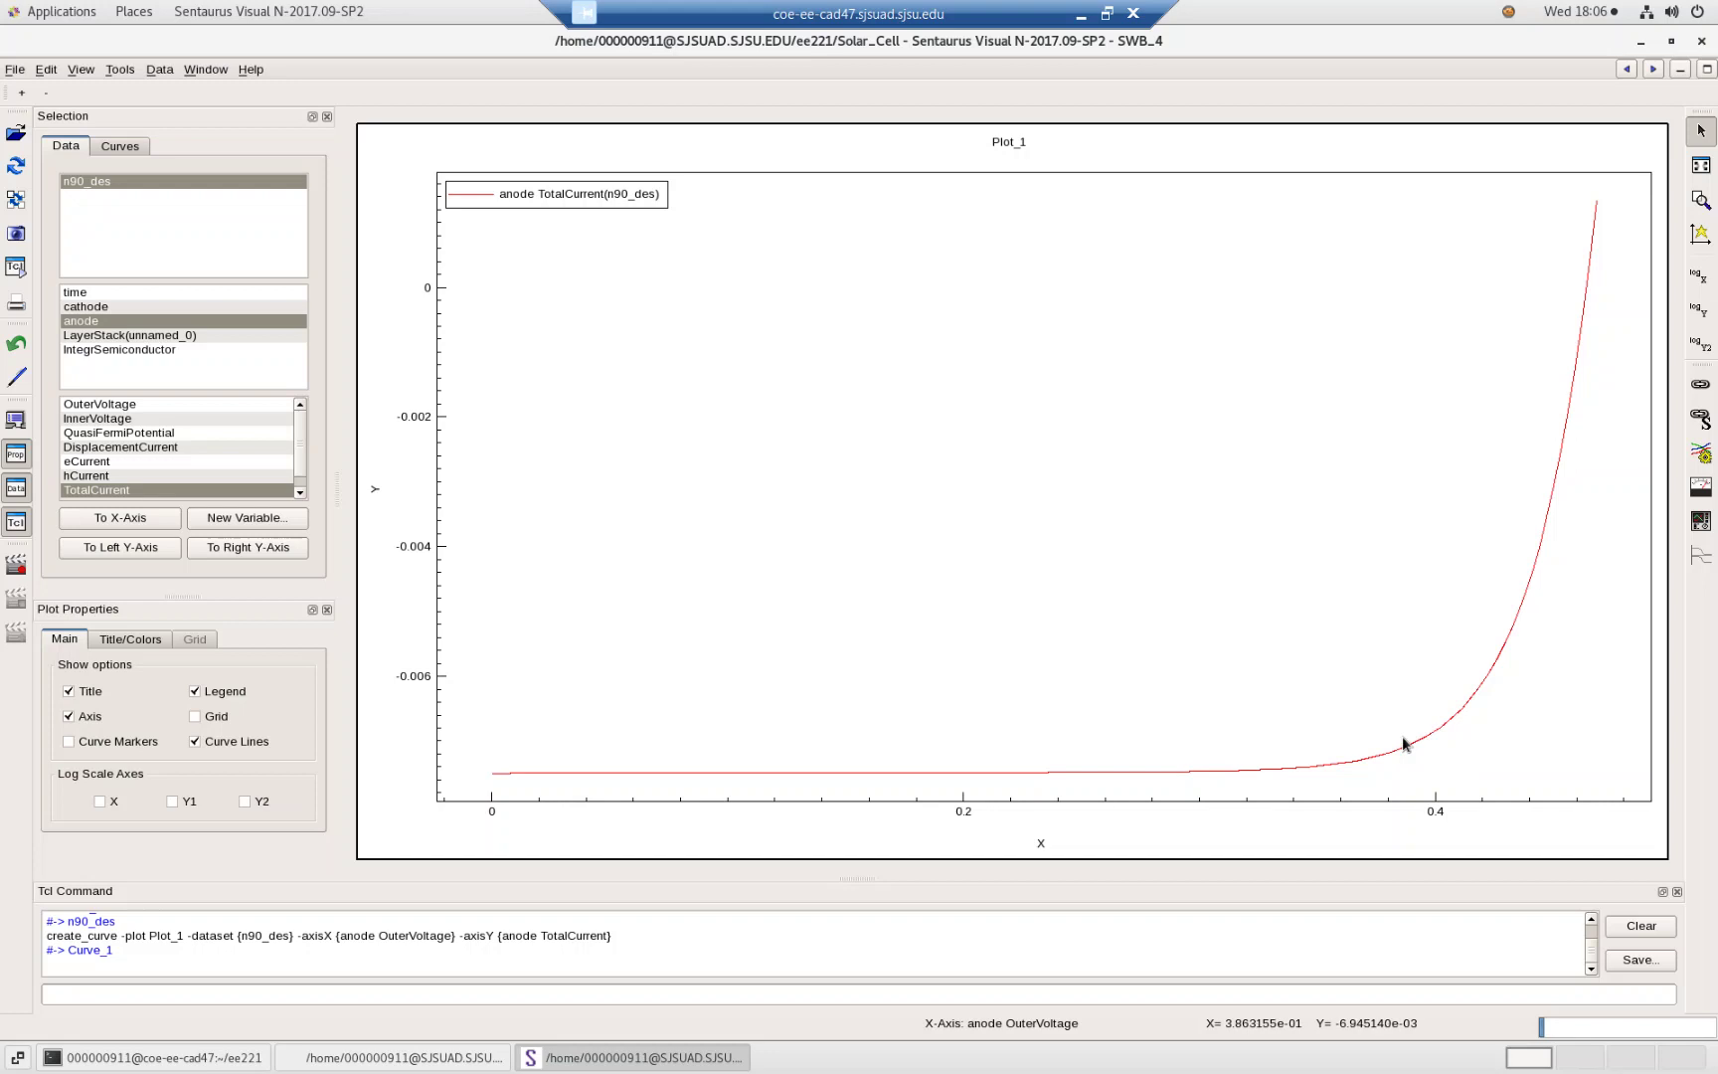
pyautogui.click(1701, 43)
pyautogui.click(1287, 189)
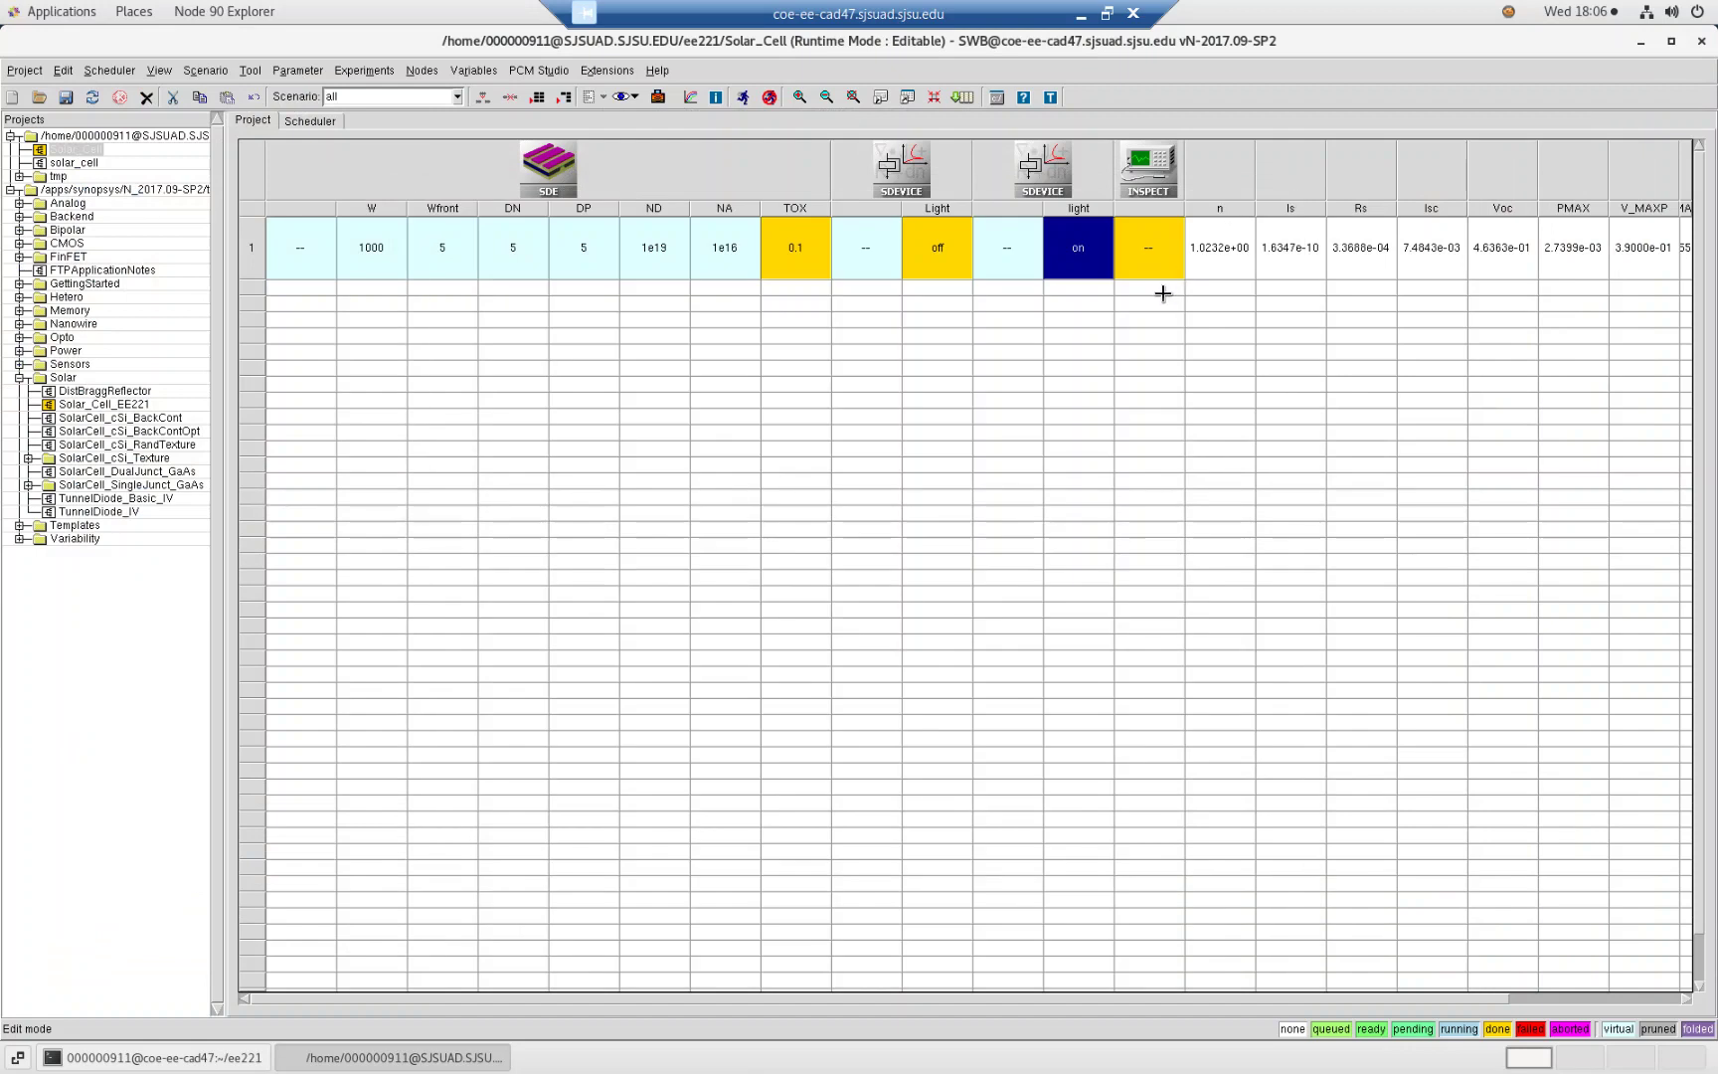
# Open the INSPECT step's inspect_ins.cmd via Edit Input > Commands
pyautogui.click(1160, 390)
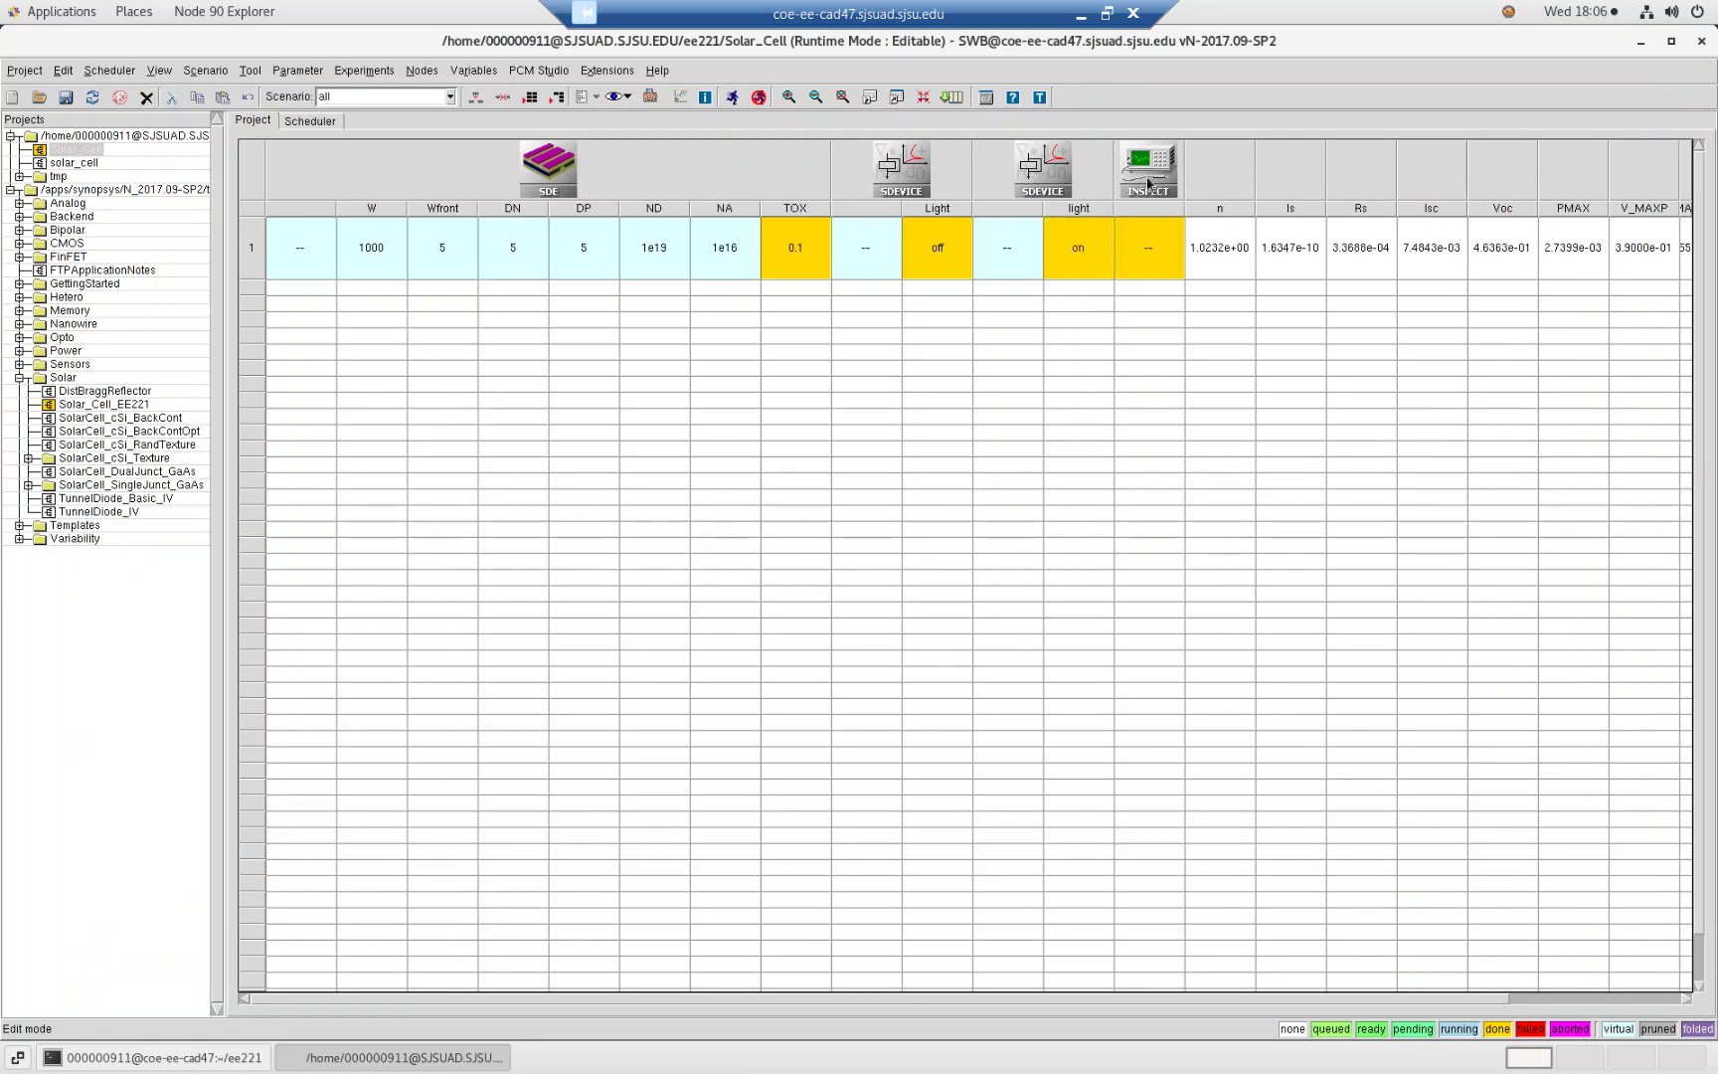
pyautogui.rightClick(1147, 178)
pyautogui.moveTo(1251, 338)
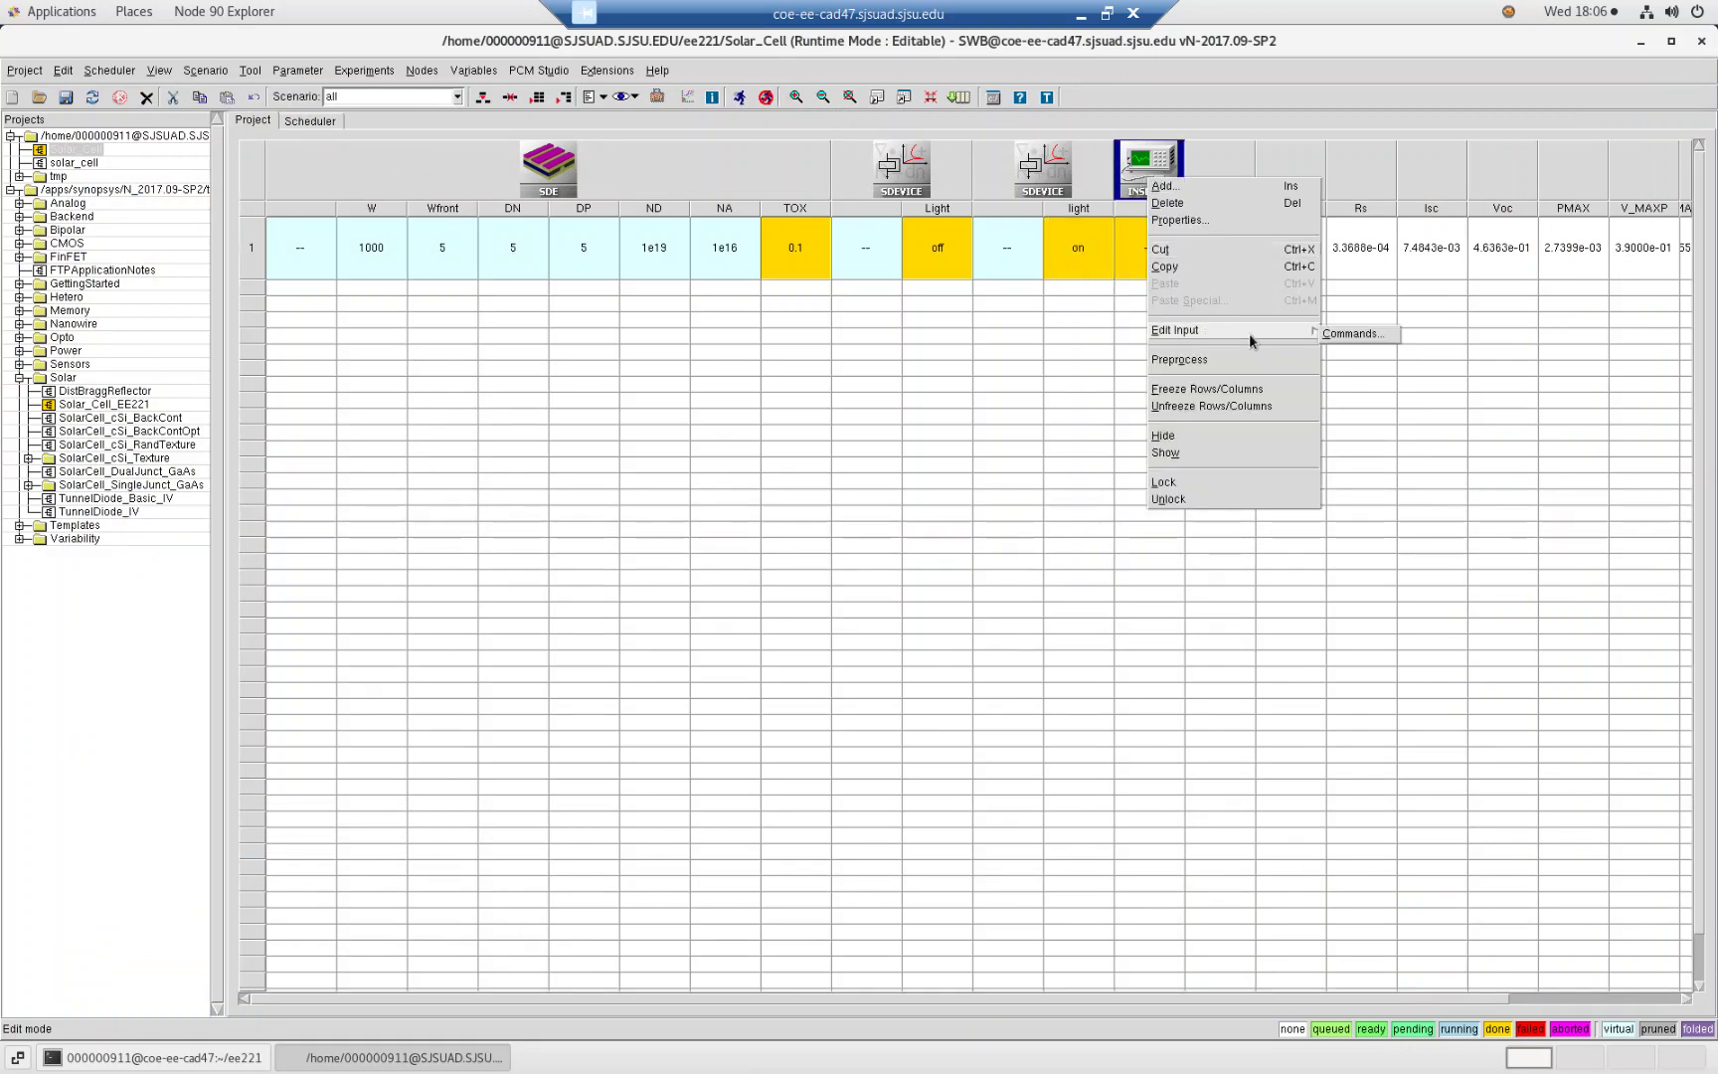
pyautogui.click(1340, 334)
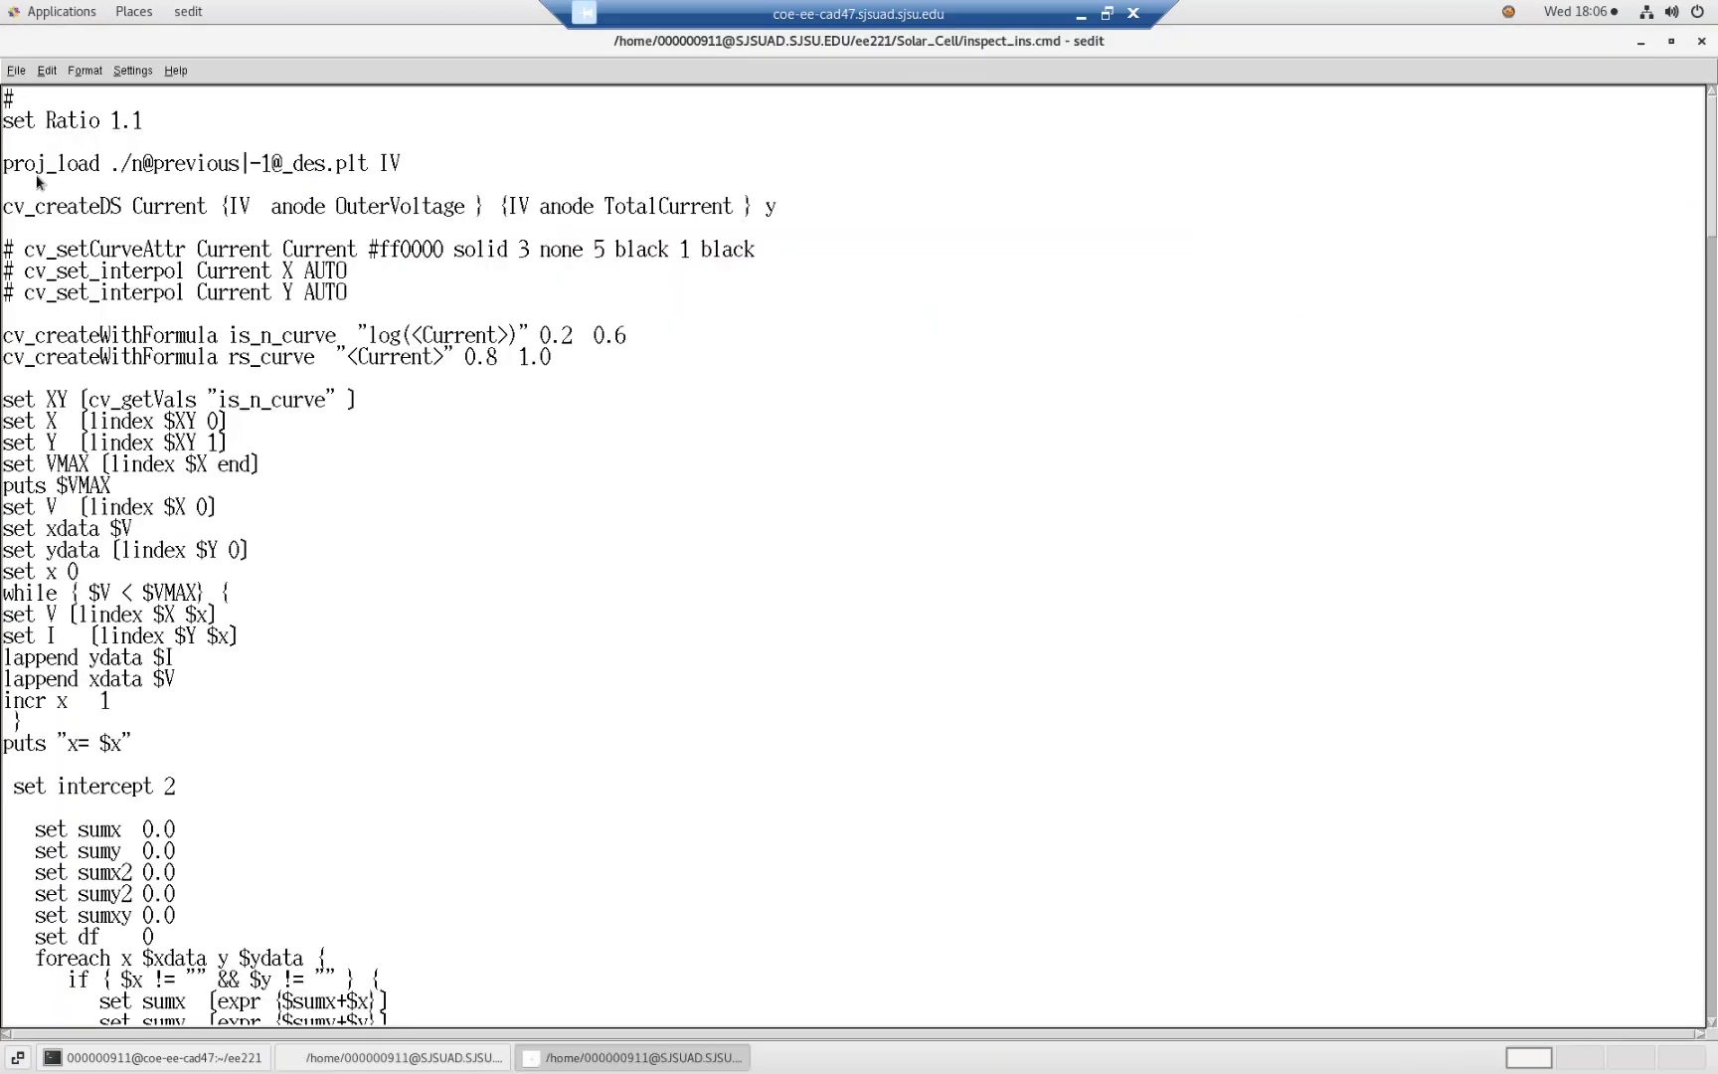
# Highlight the proj_load line and the set XY through set x 0 lines, scrolling further down
pyautogui.moveTo(402, 169); pyautogui.dragTo(3, 164)
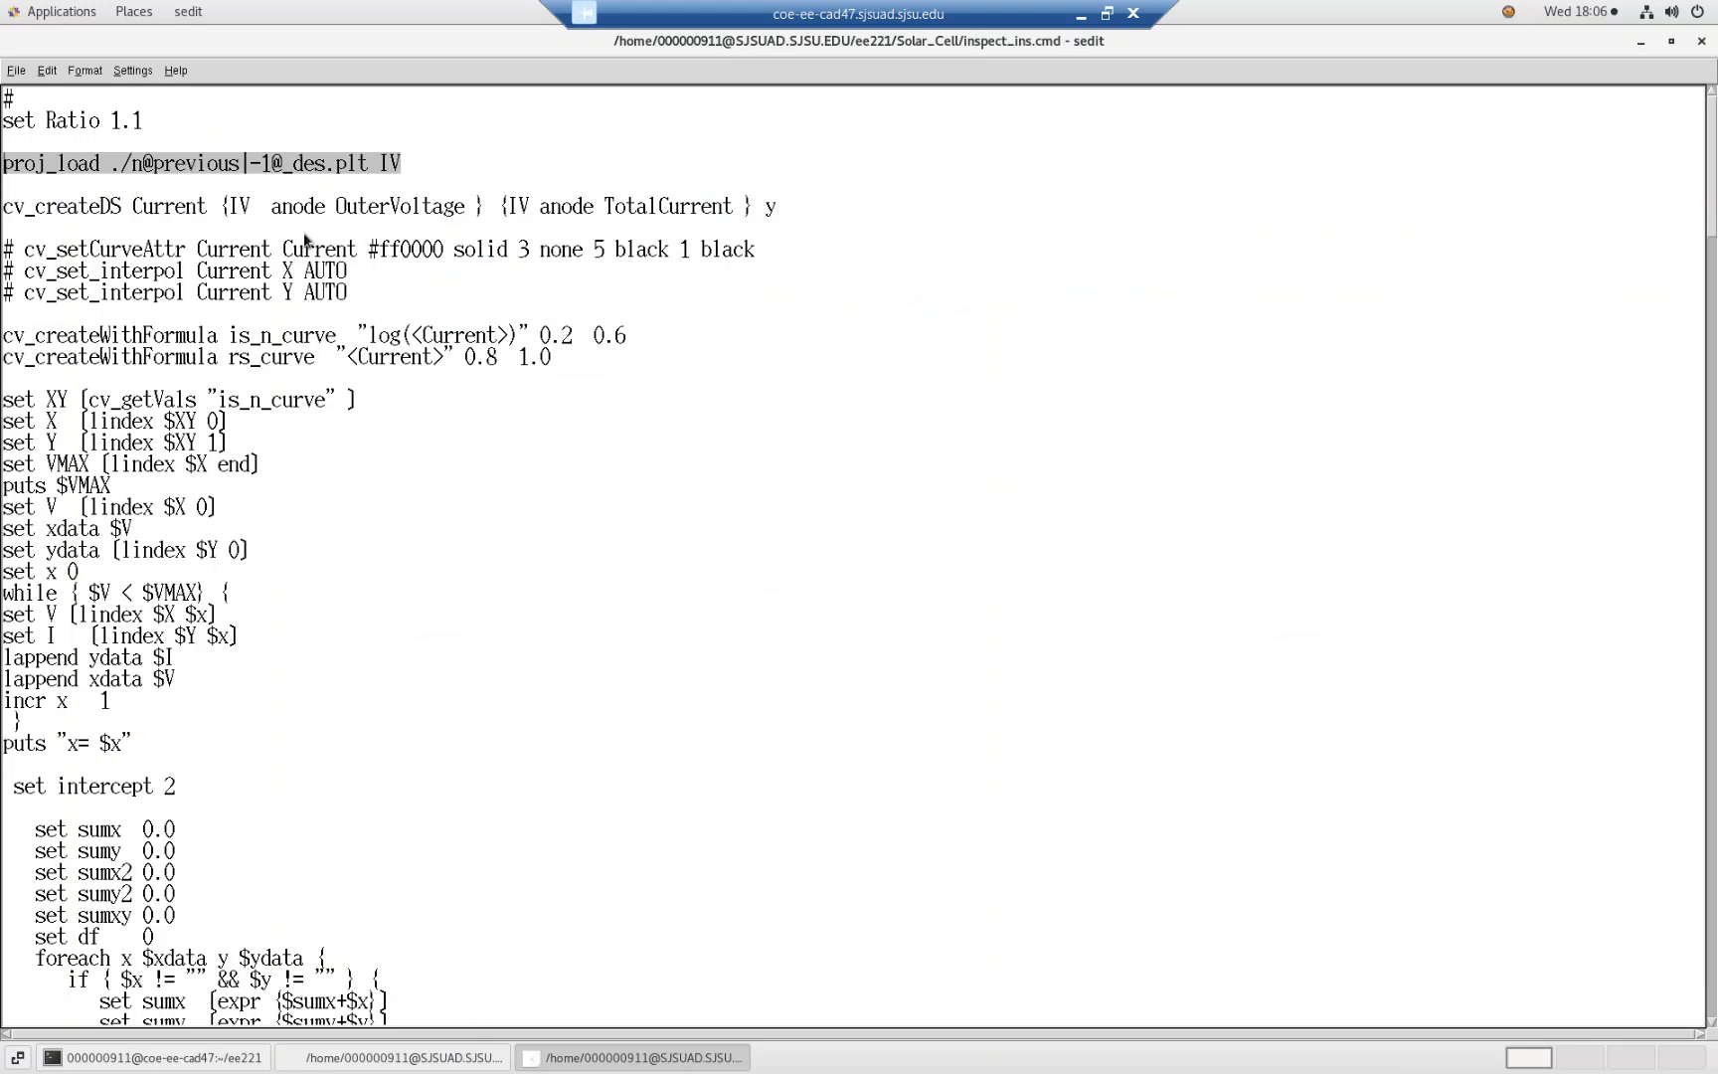
pyautogui.scroll(-2, 293, 244)
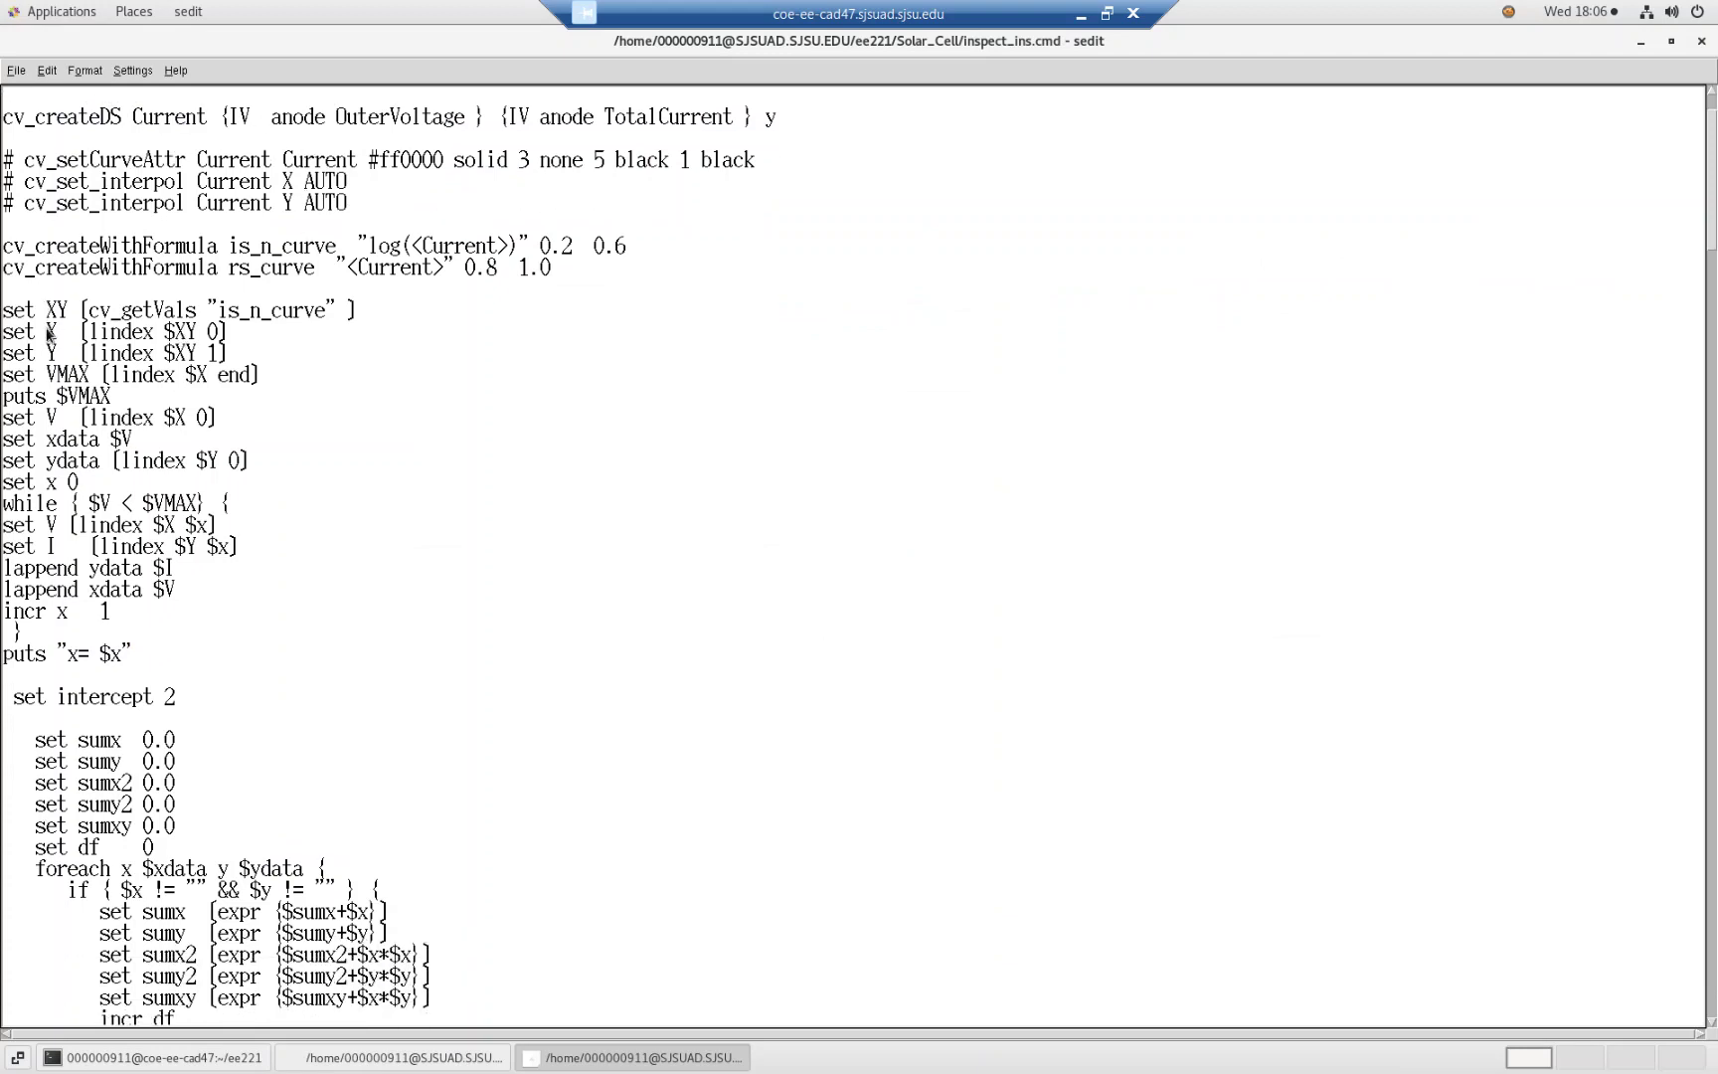
pyautogui.moveTo(4, 308); pyautogui.dragTo(109, 481)
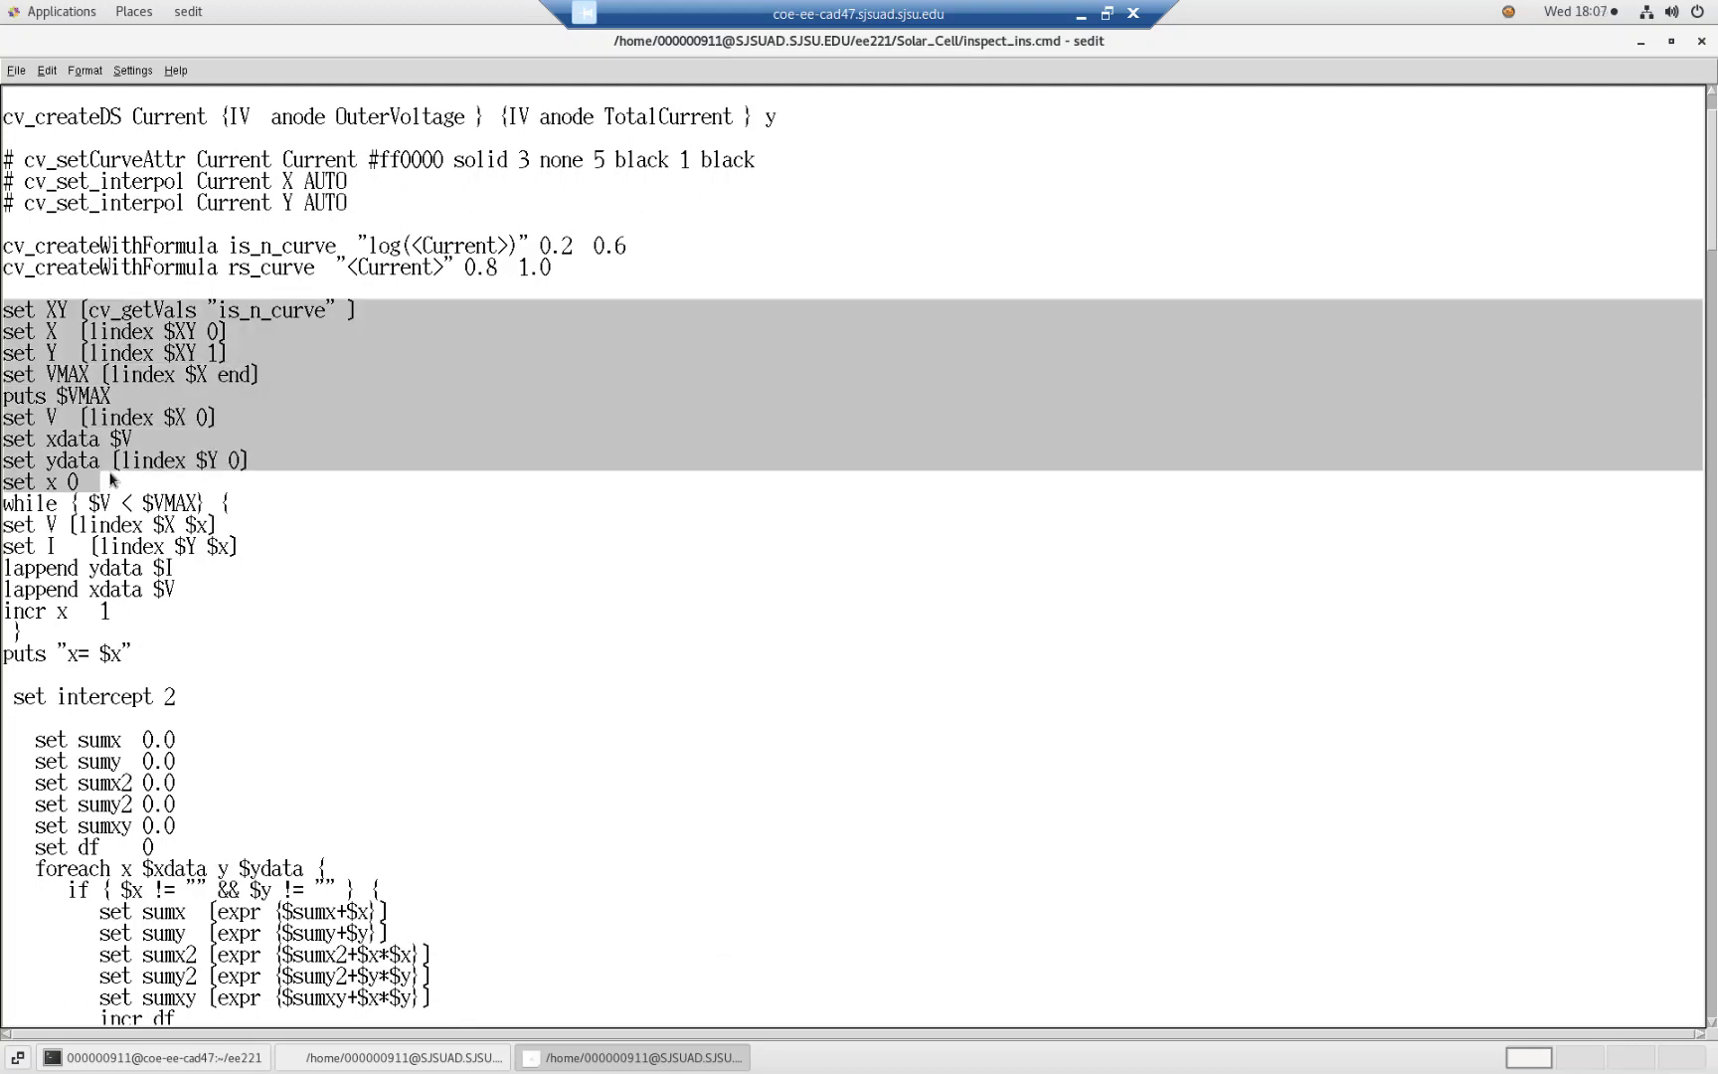
pyautogui.scroll(-5, 117, 479)
pyautogui.scroll(-1, 122, 480)
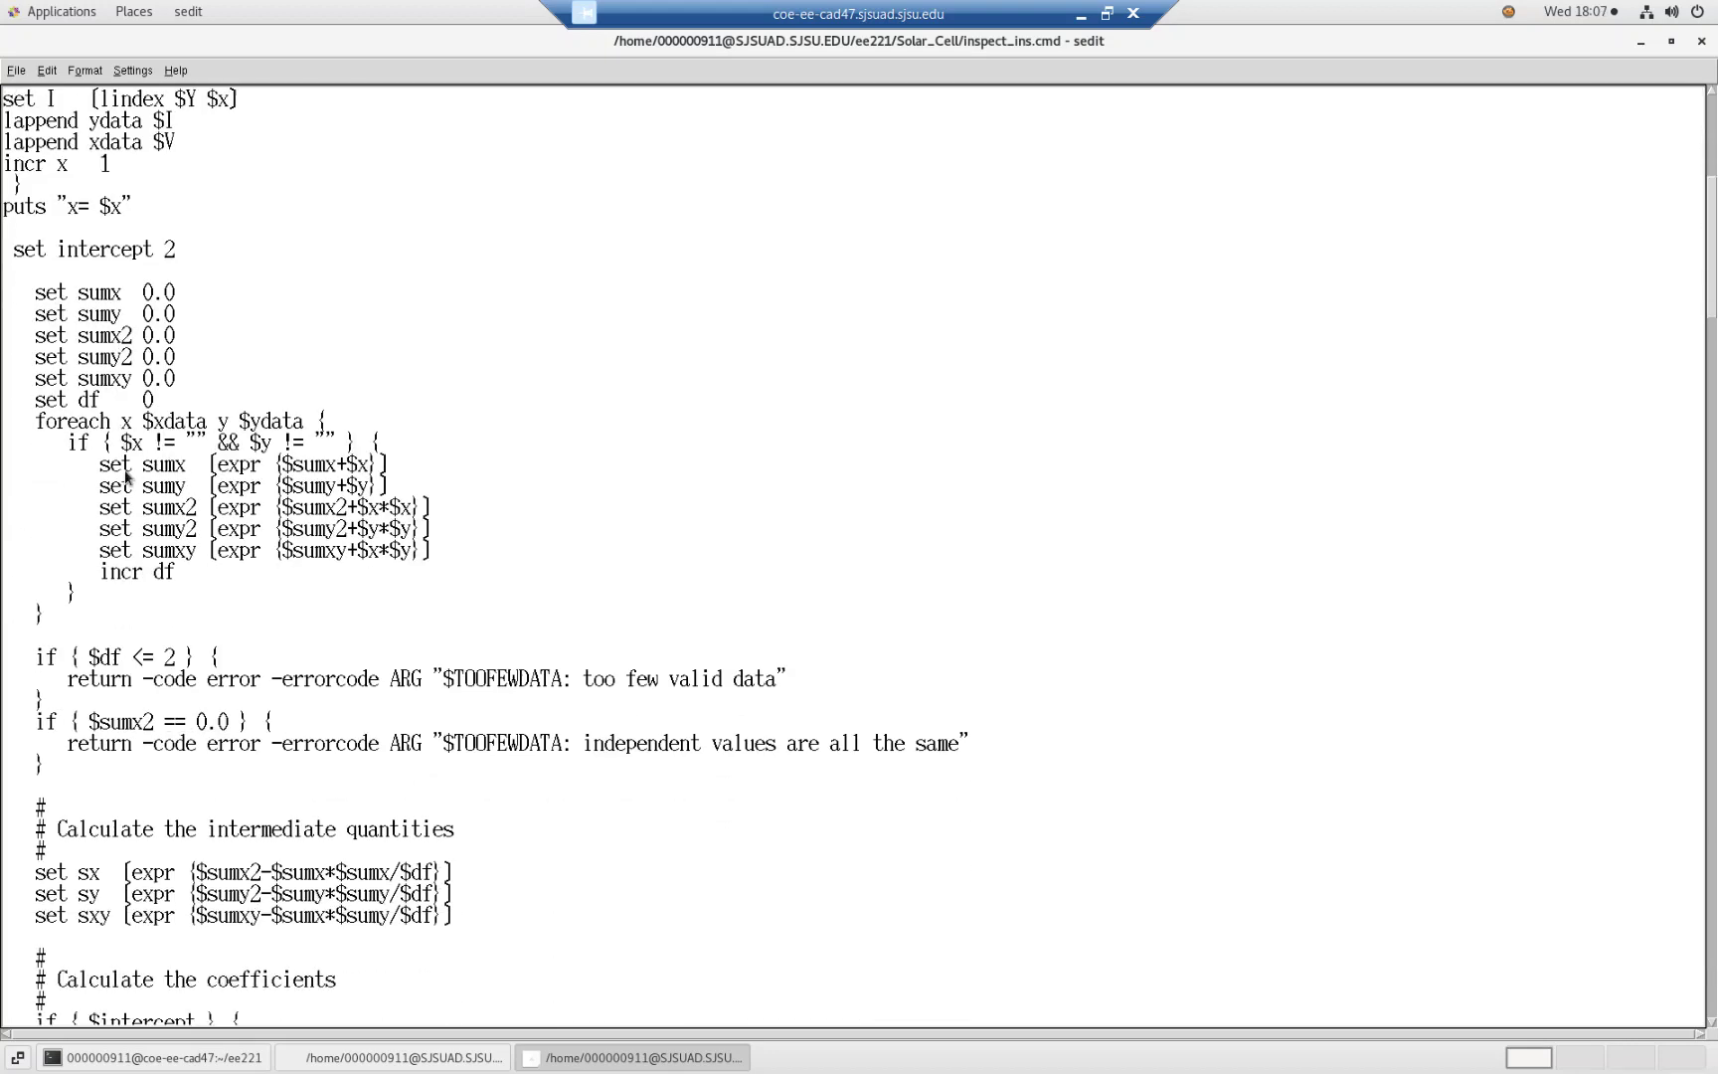
pyautogui.scroll(-1, 126, 477)
pyautogui.scroll(-1, 127, 477)
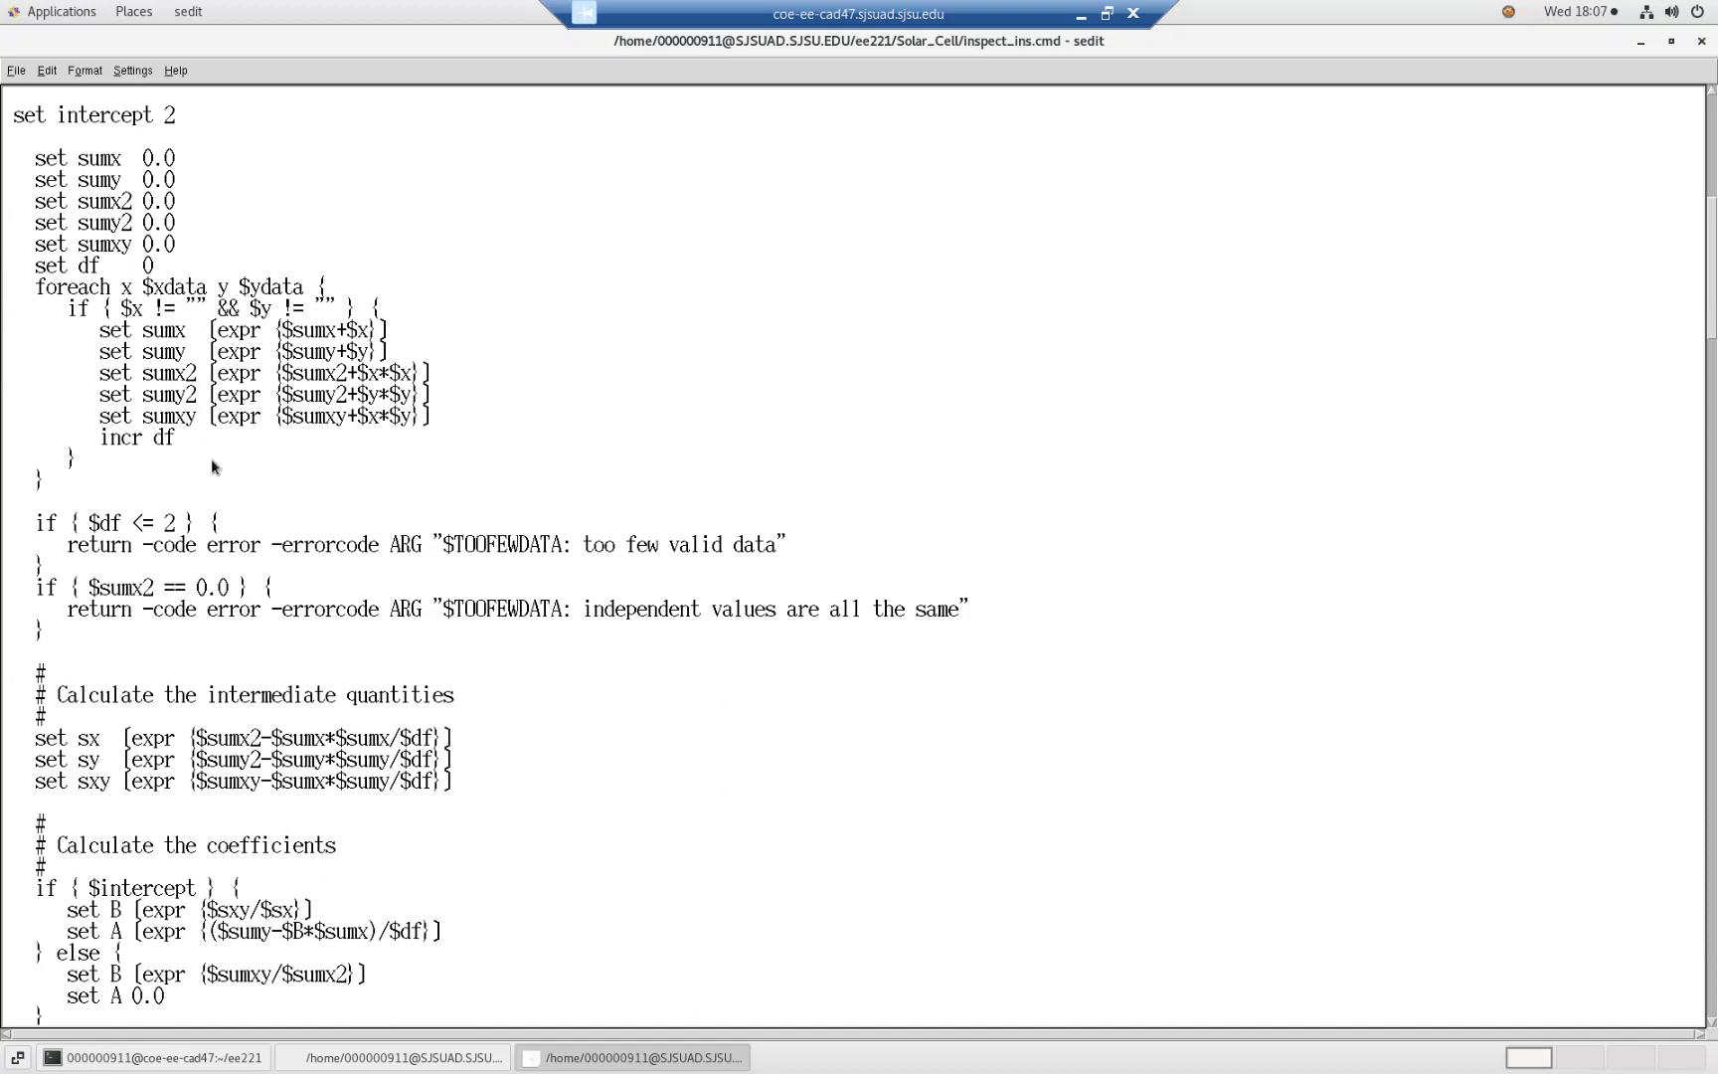
pyautogui.scroll(-10, 213, 465)
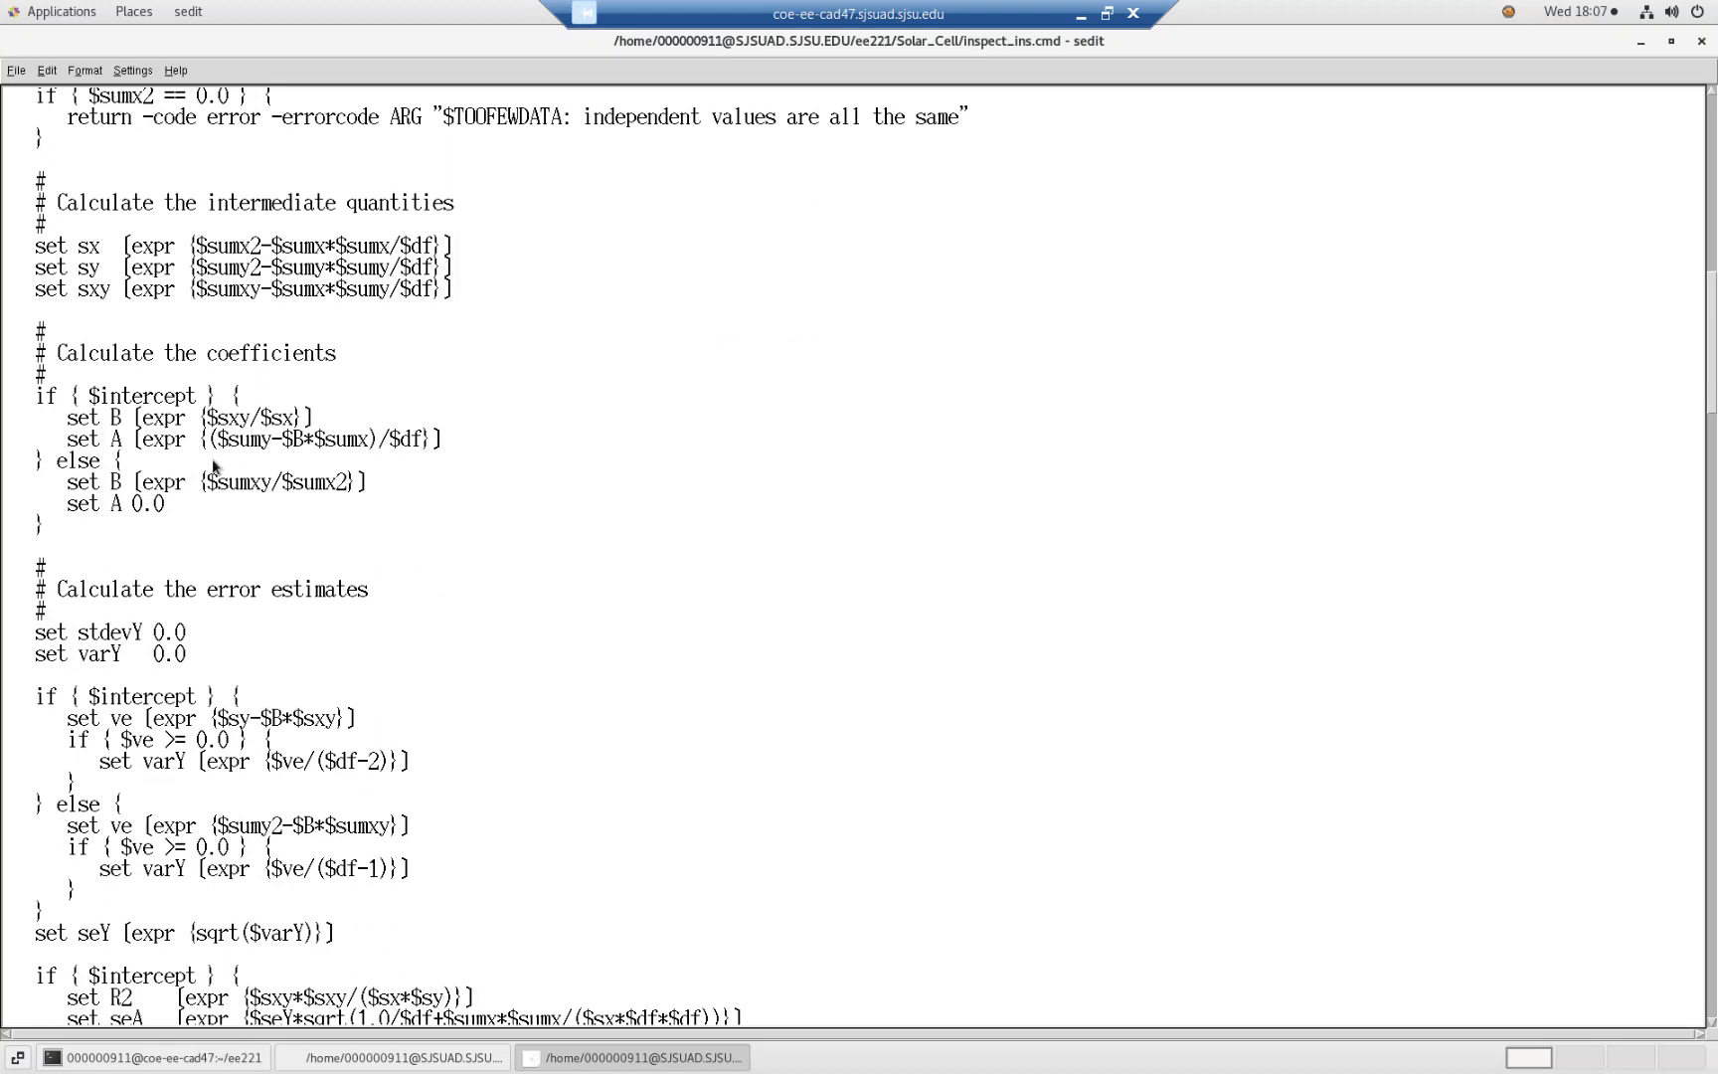
pyautogui.scroll(-8, 213, 465)
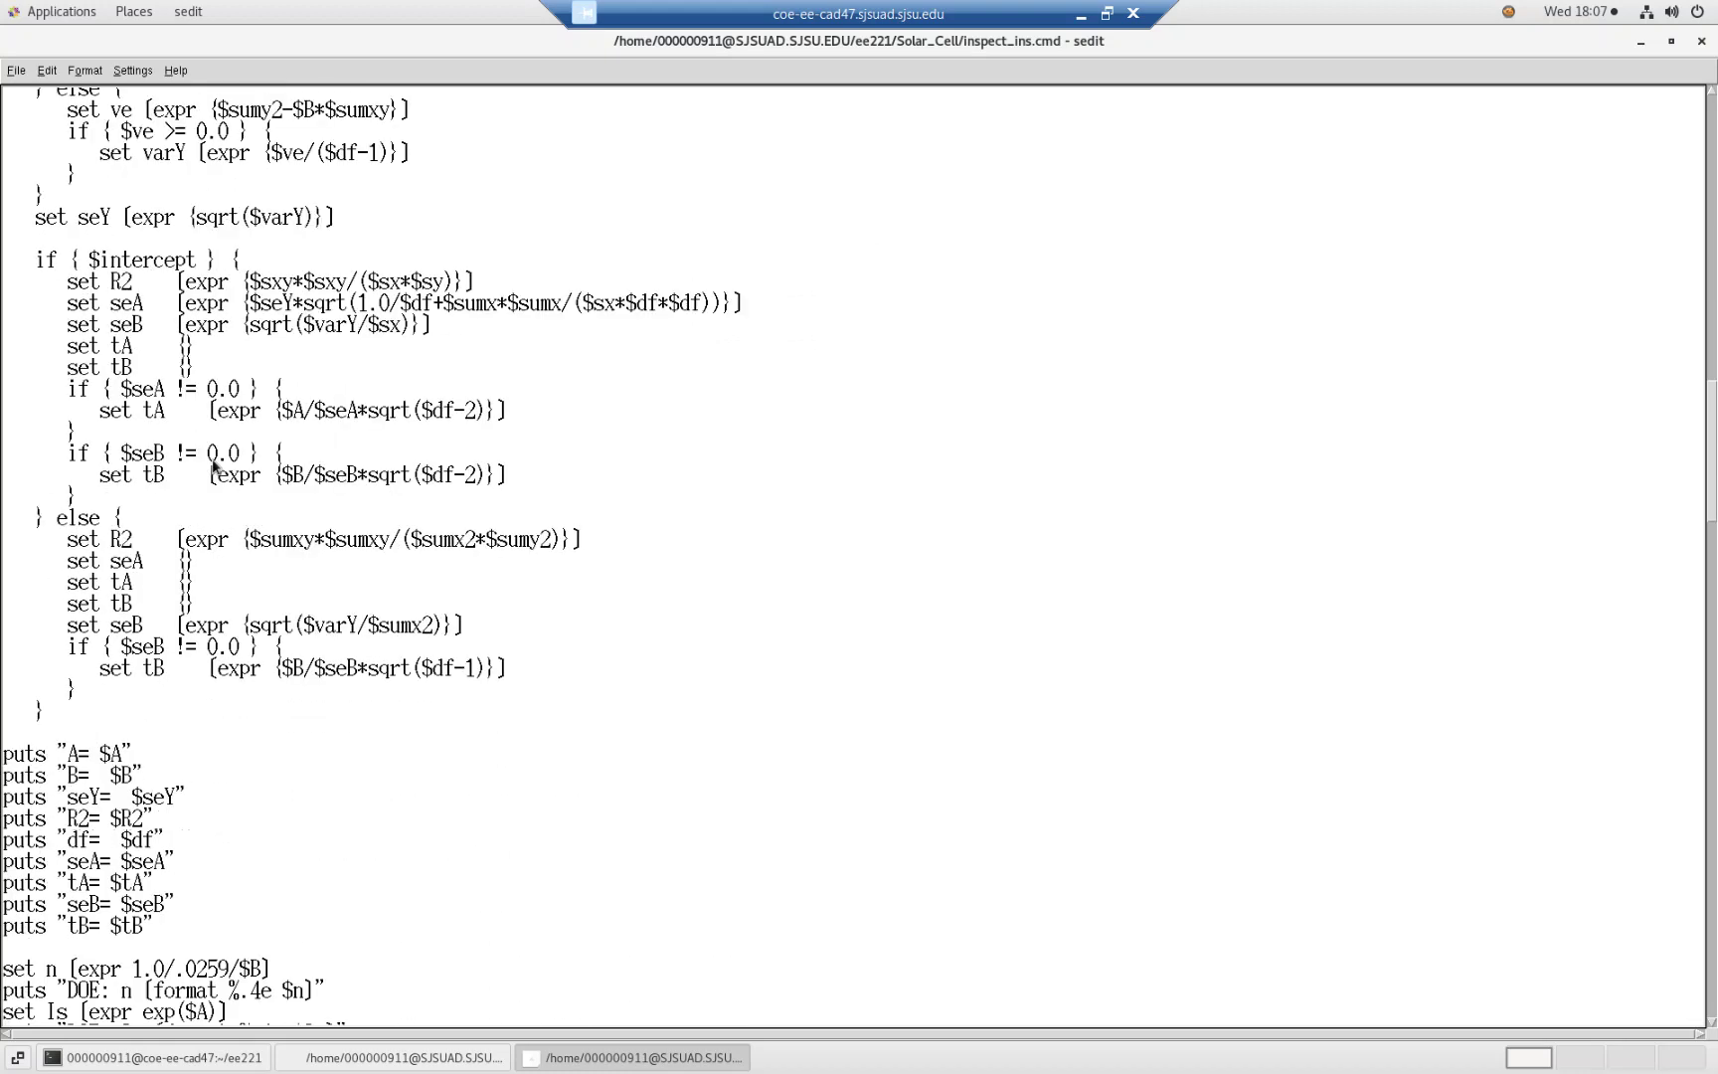
pyautogui.scroll(-3, 213, 465)
pyautogui.scroll(-7, 211, 465)
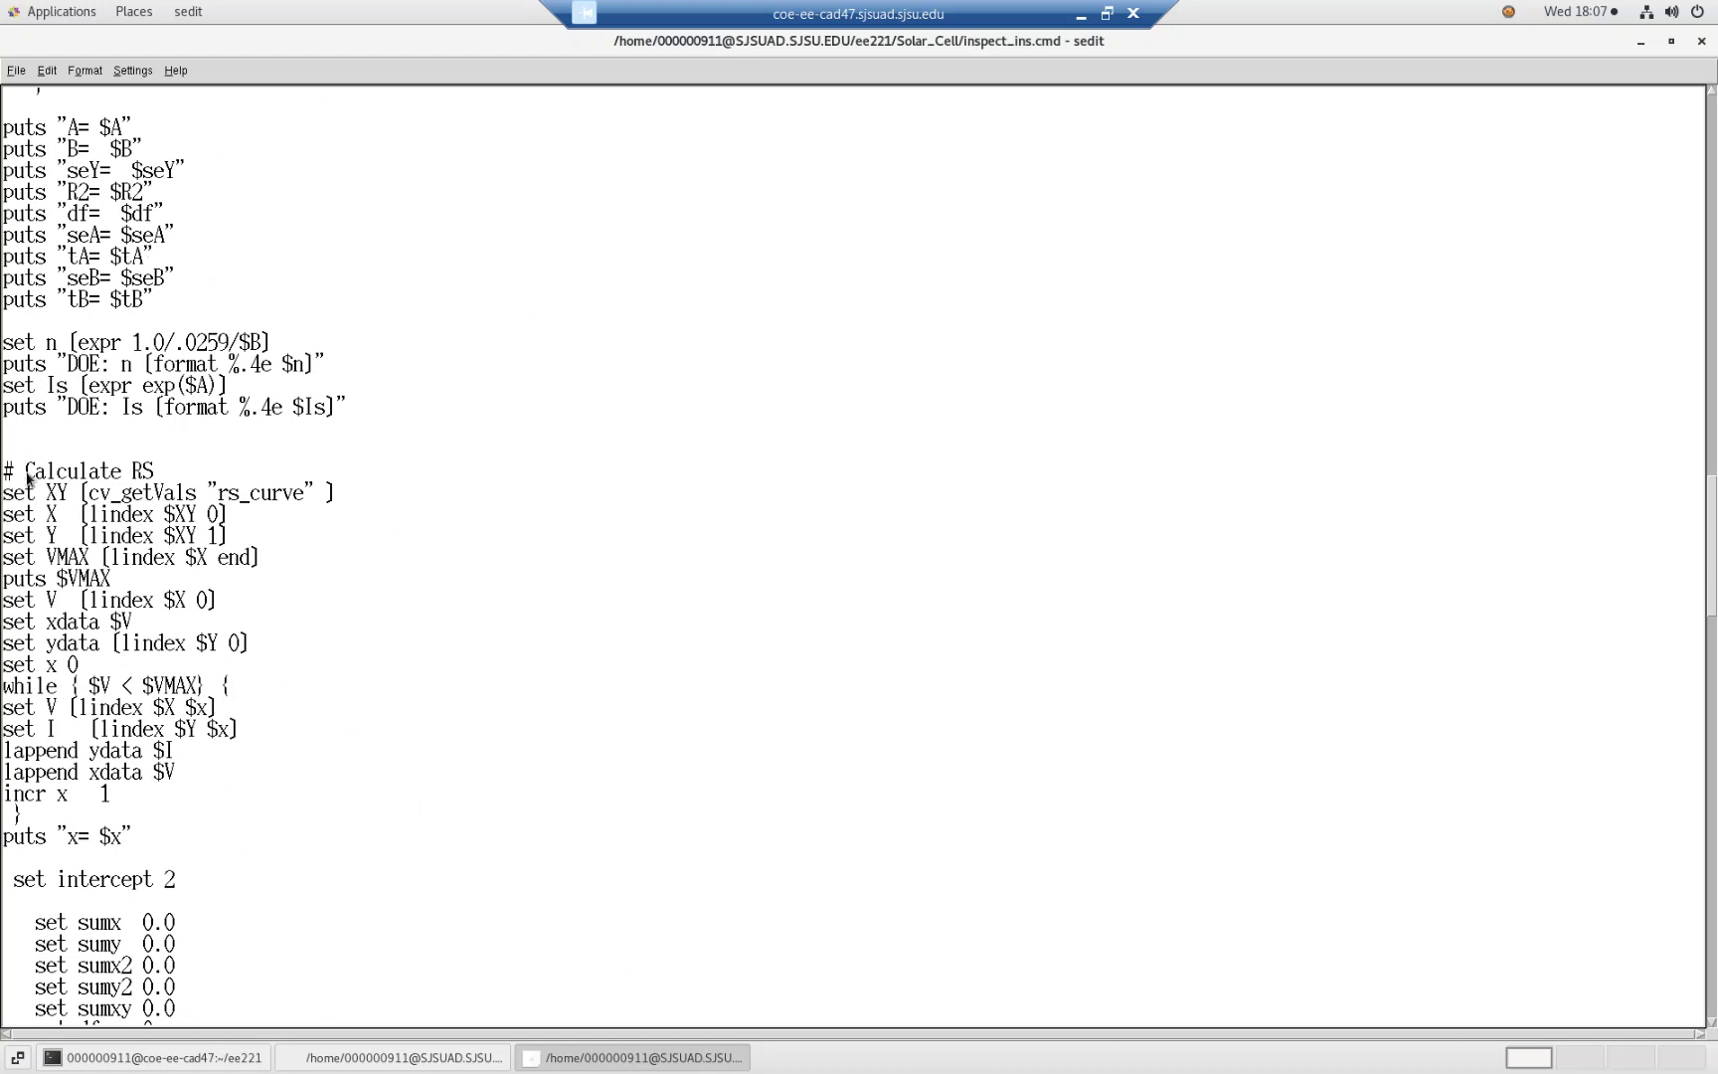
# Mark the Calculate RS comment and read on through the extraction code
pyautogui.moveTo(4, 471); pyautogui.dragTo(165, 479)
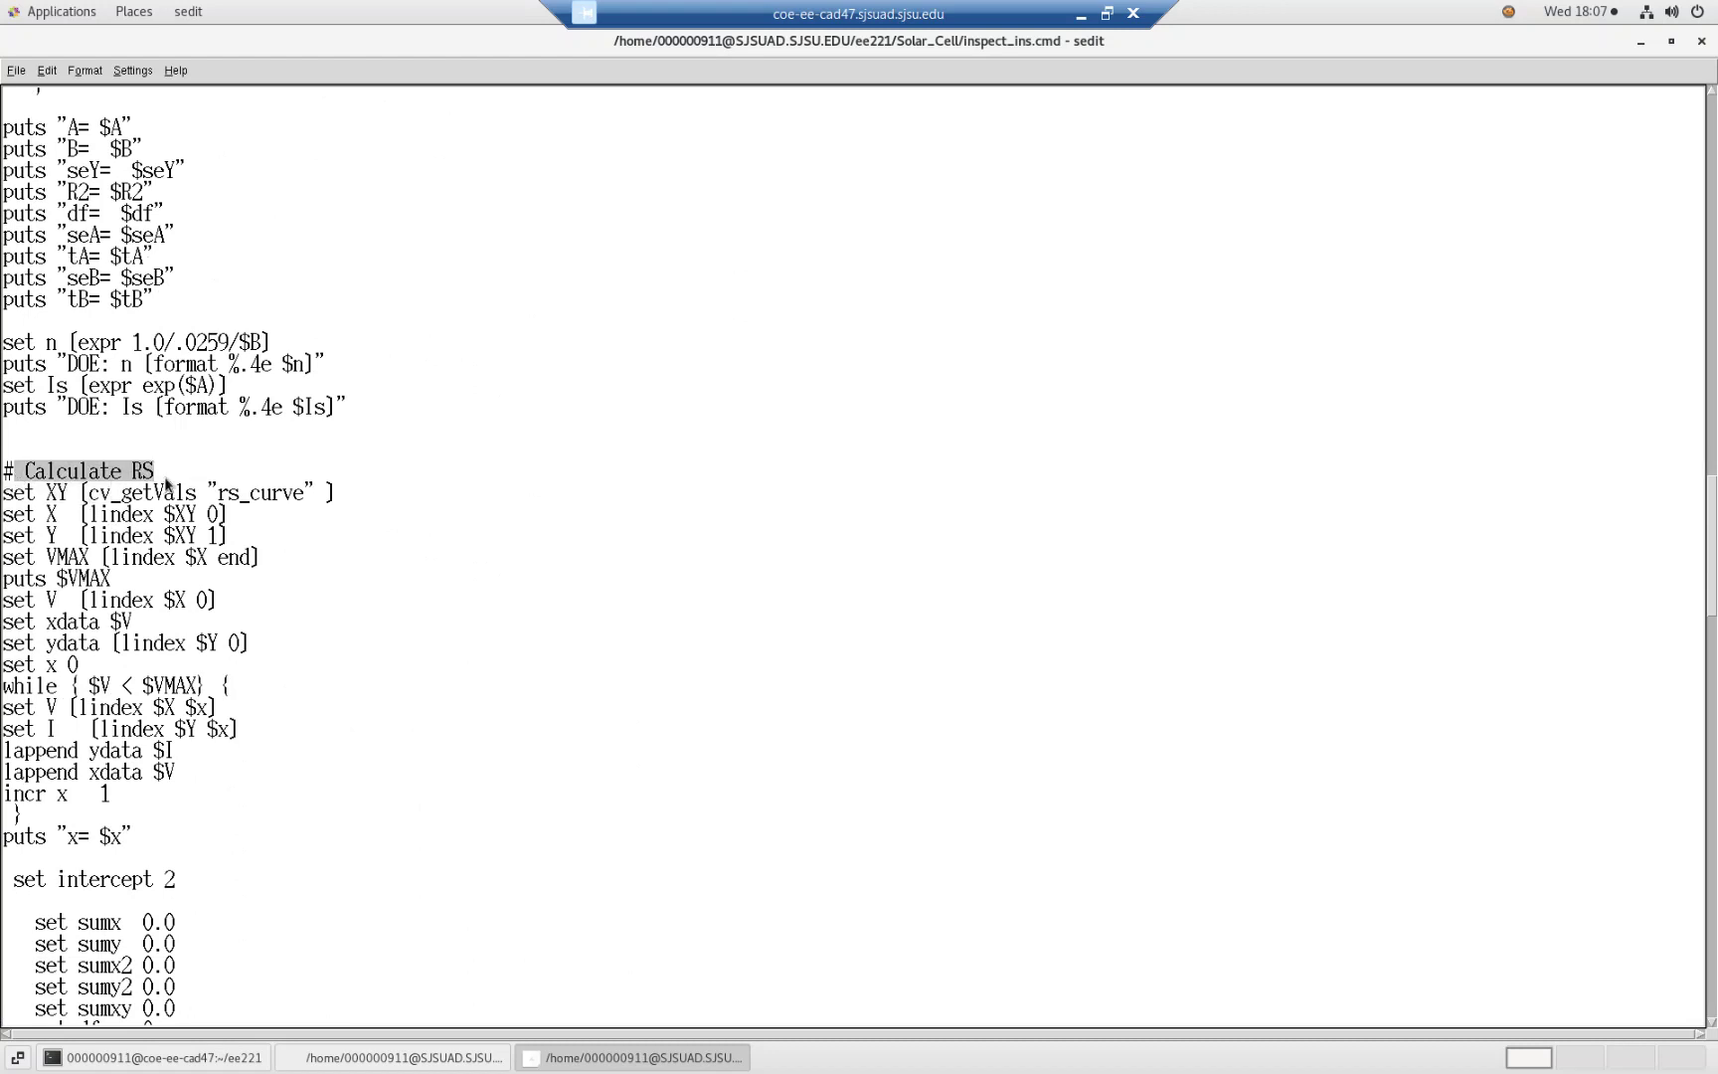
pyautogui.scroll(-9, 167, 483)
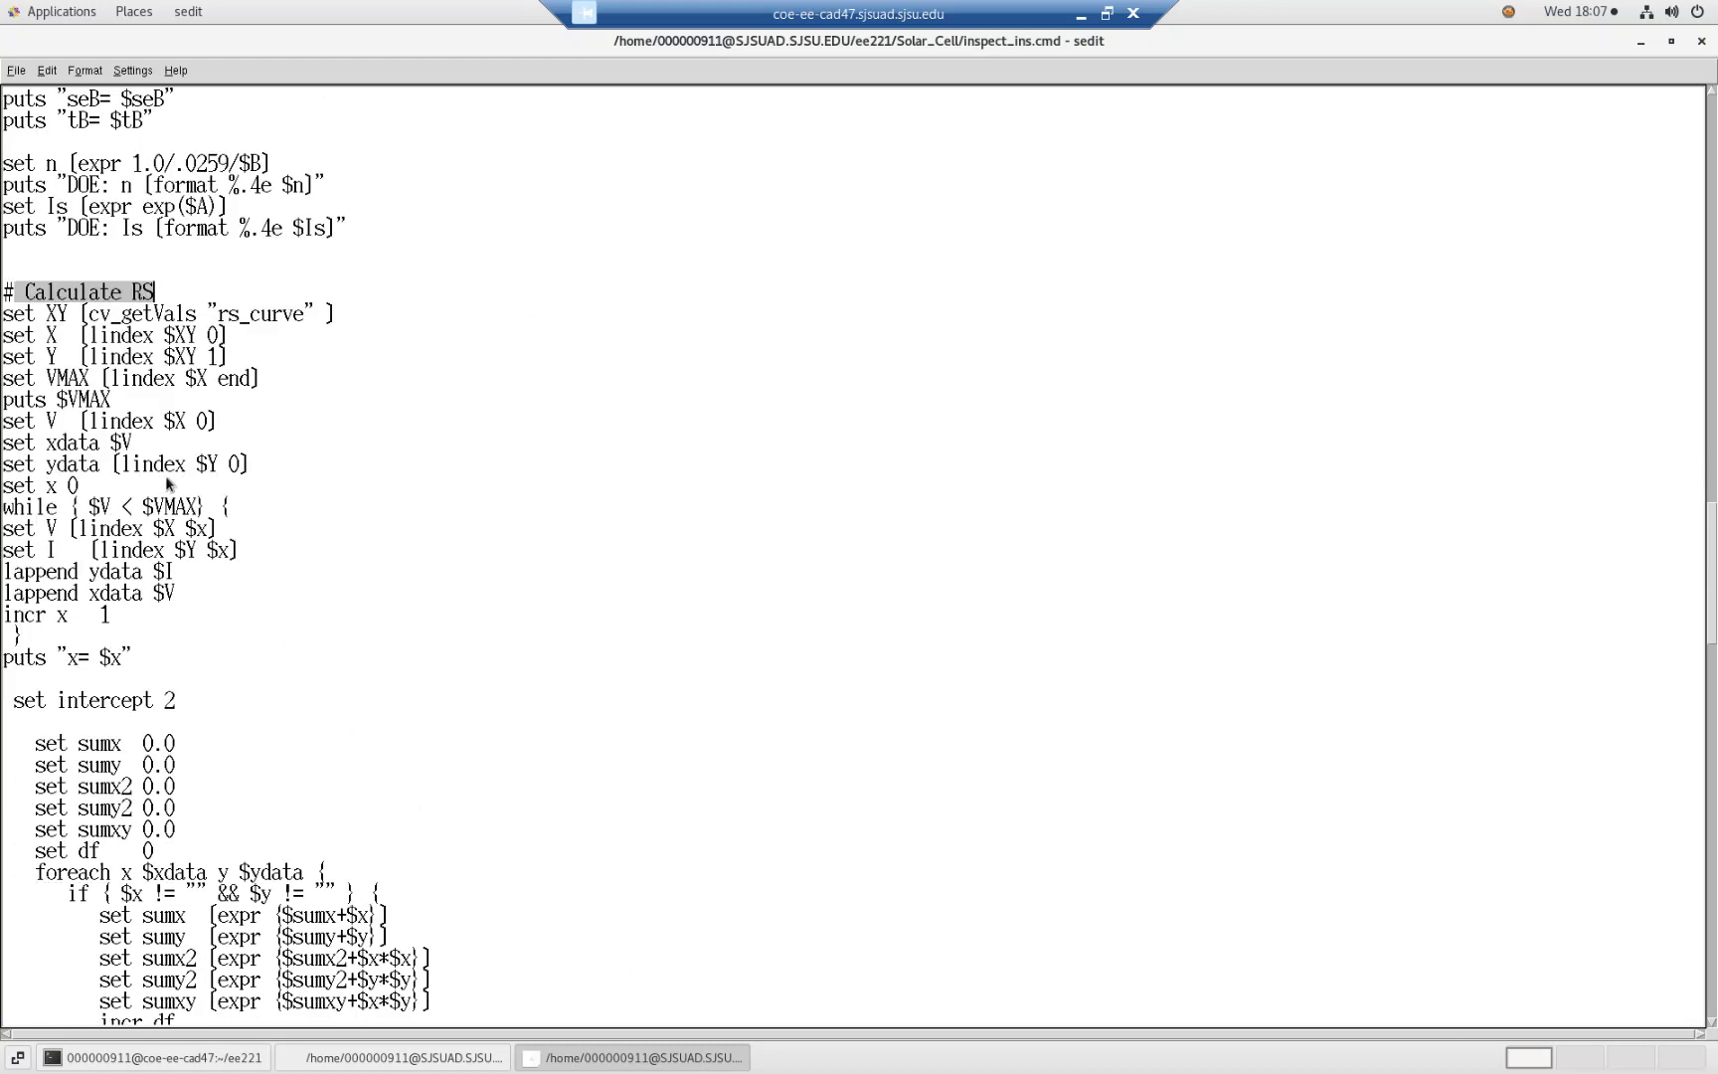
pyautogui.scroll(-8, 171, 481)
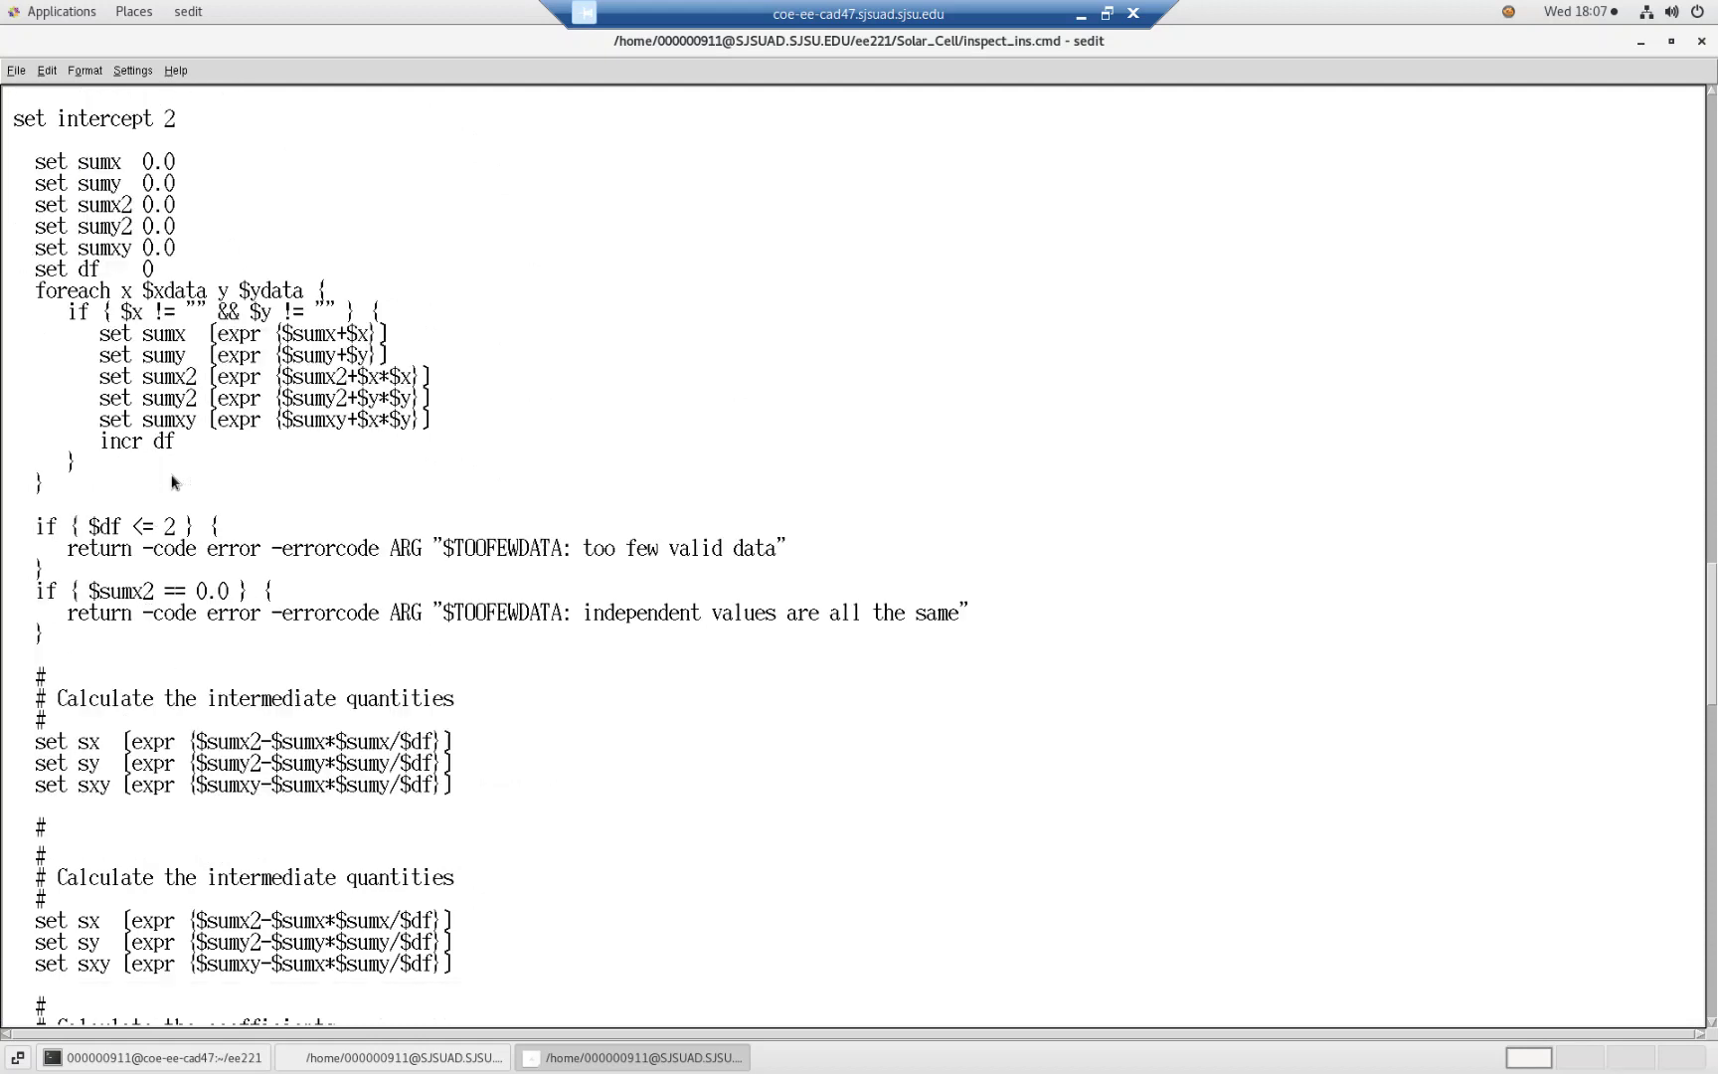
pyautogui.scroll(-6, 172, 481)
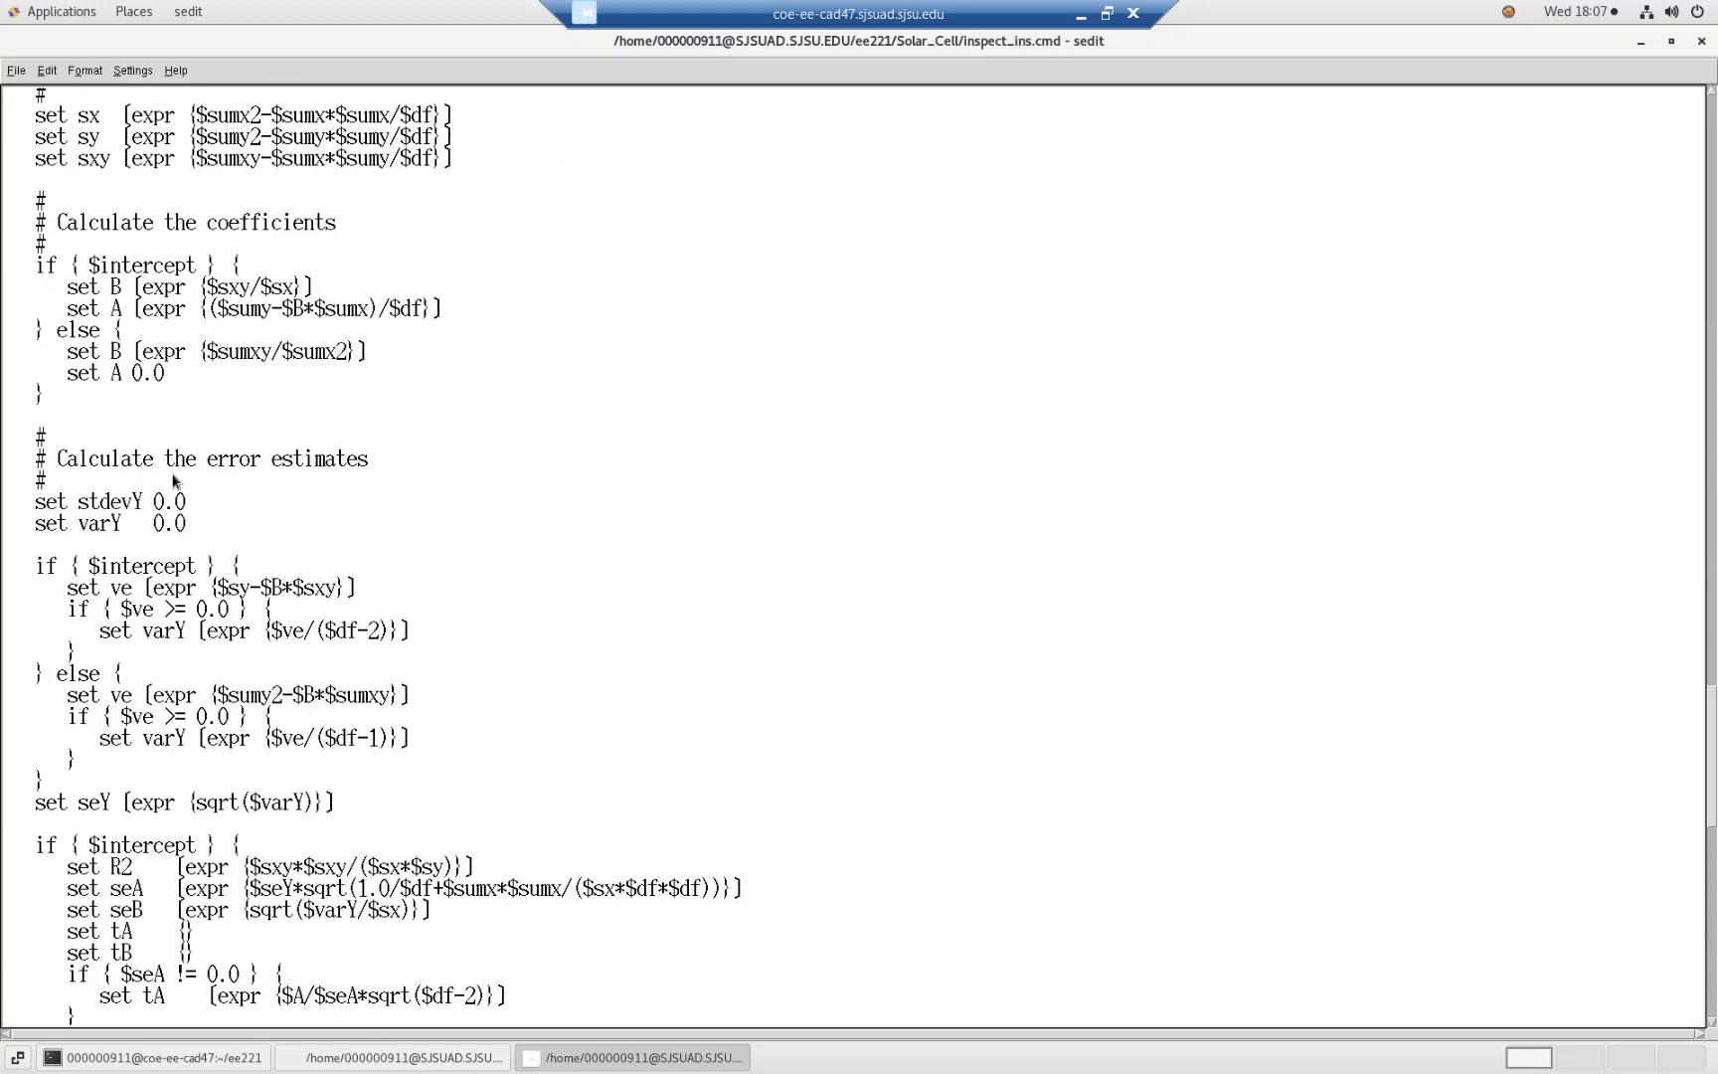
pyautogui.scroll(-12, 172, 481)
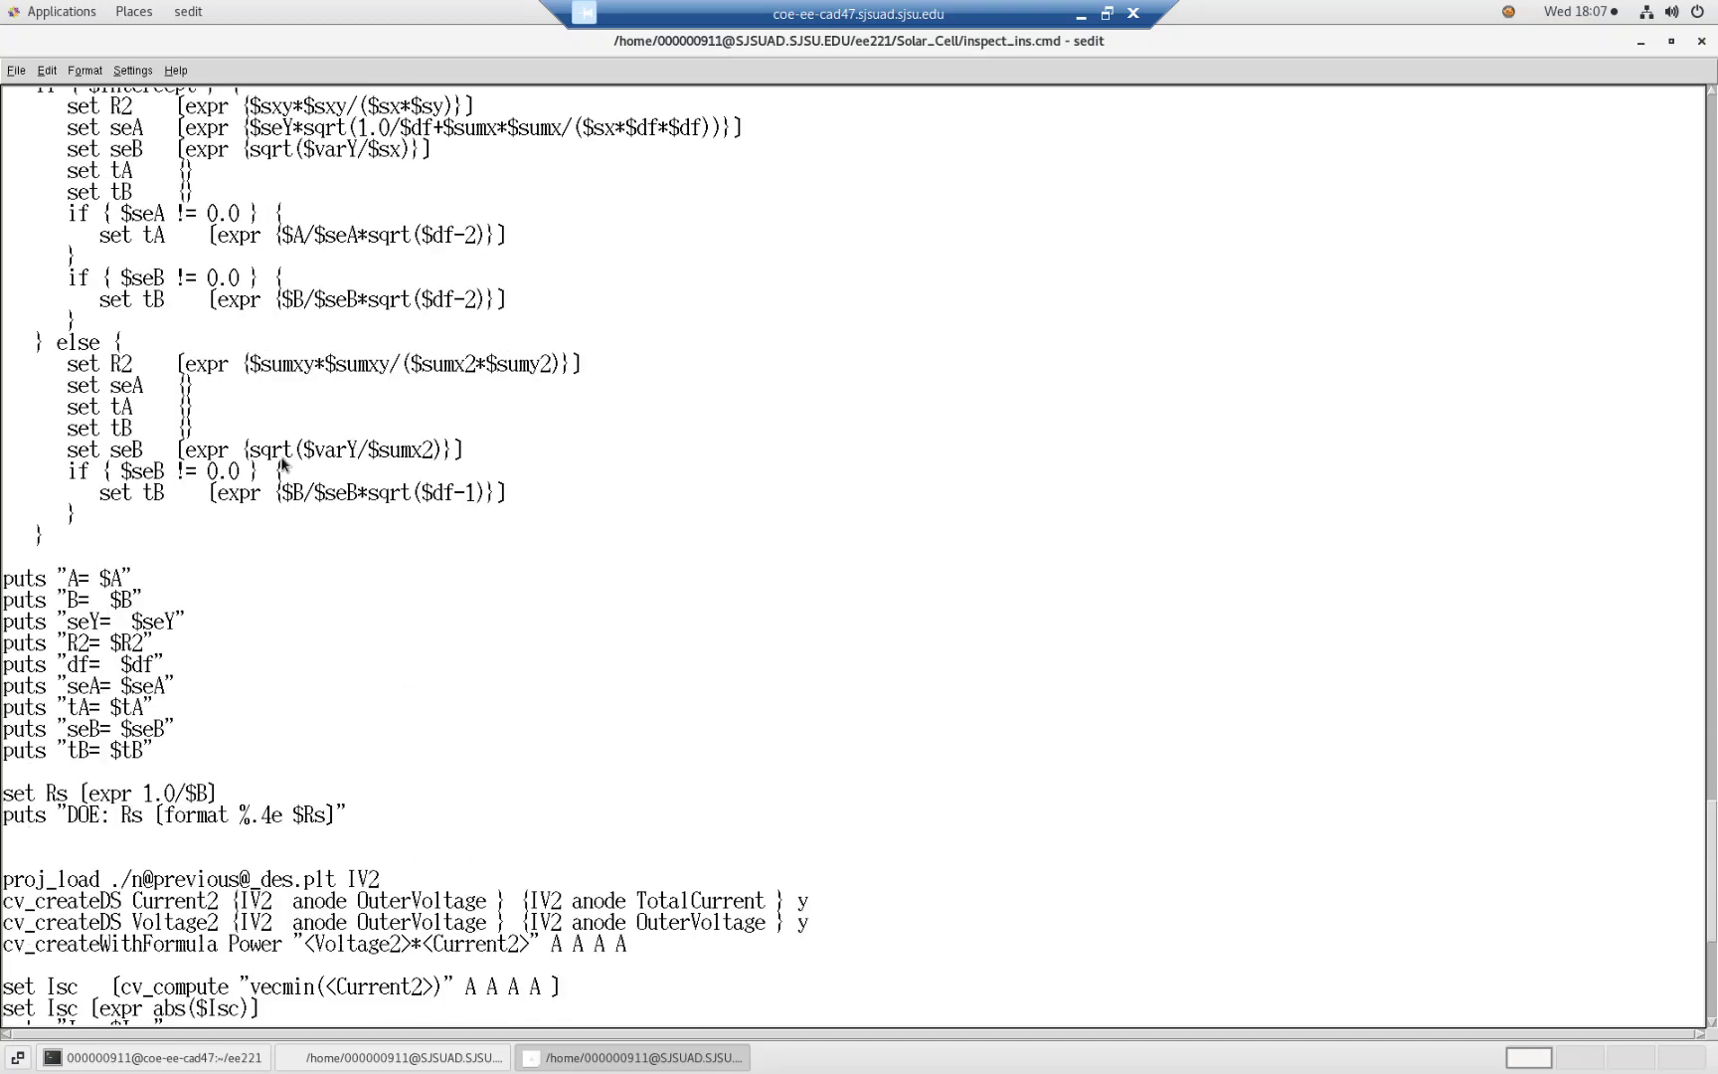
pyautogui.scroll(-5, 282, 463)
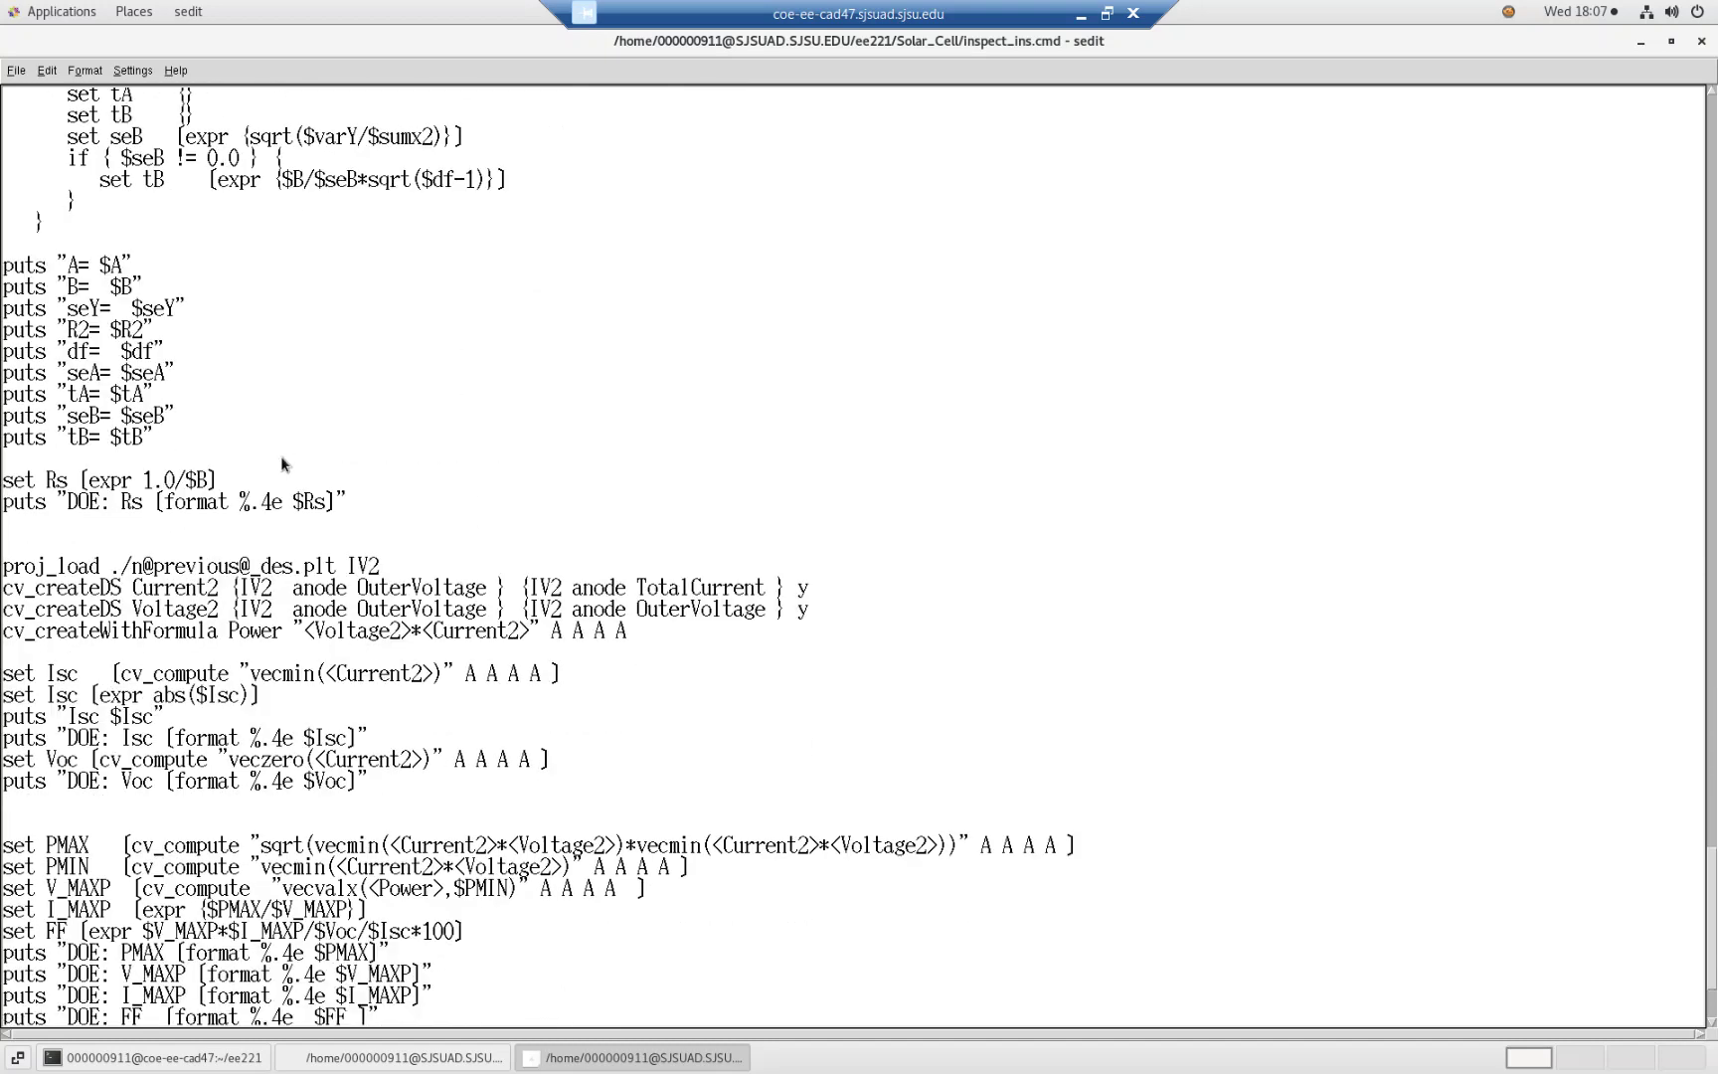
pyautogui.scroll(-2, 280, 456)
pyautogui.moveTo(384, 485); pyautogui.dragTo(229, 482)
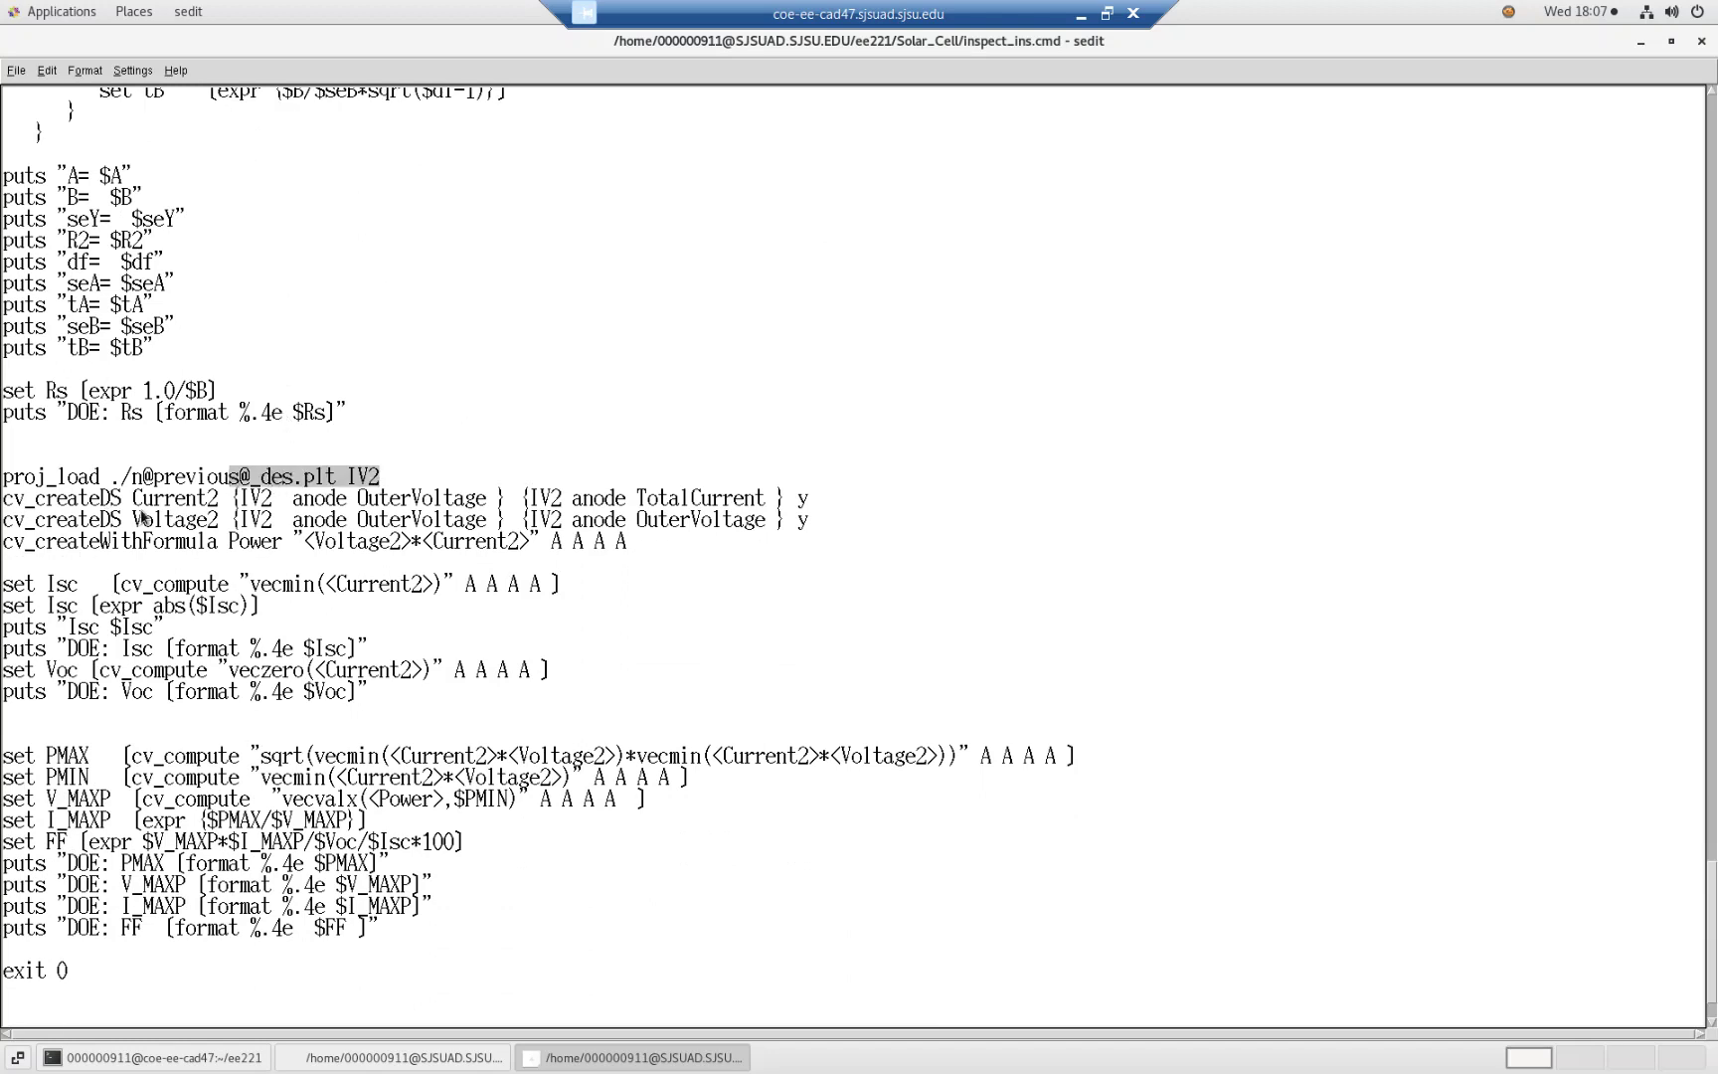
# Highlight the Isc, Voc and PMAX variables, then close sedit
pyautogui.click(64, 593)
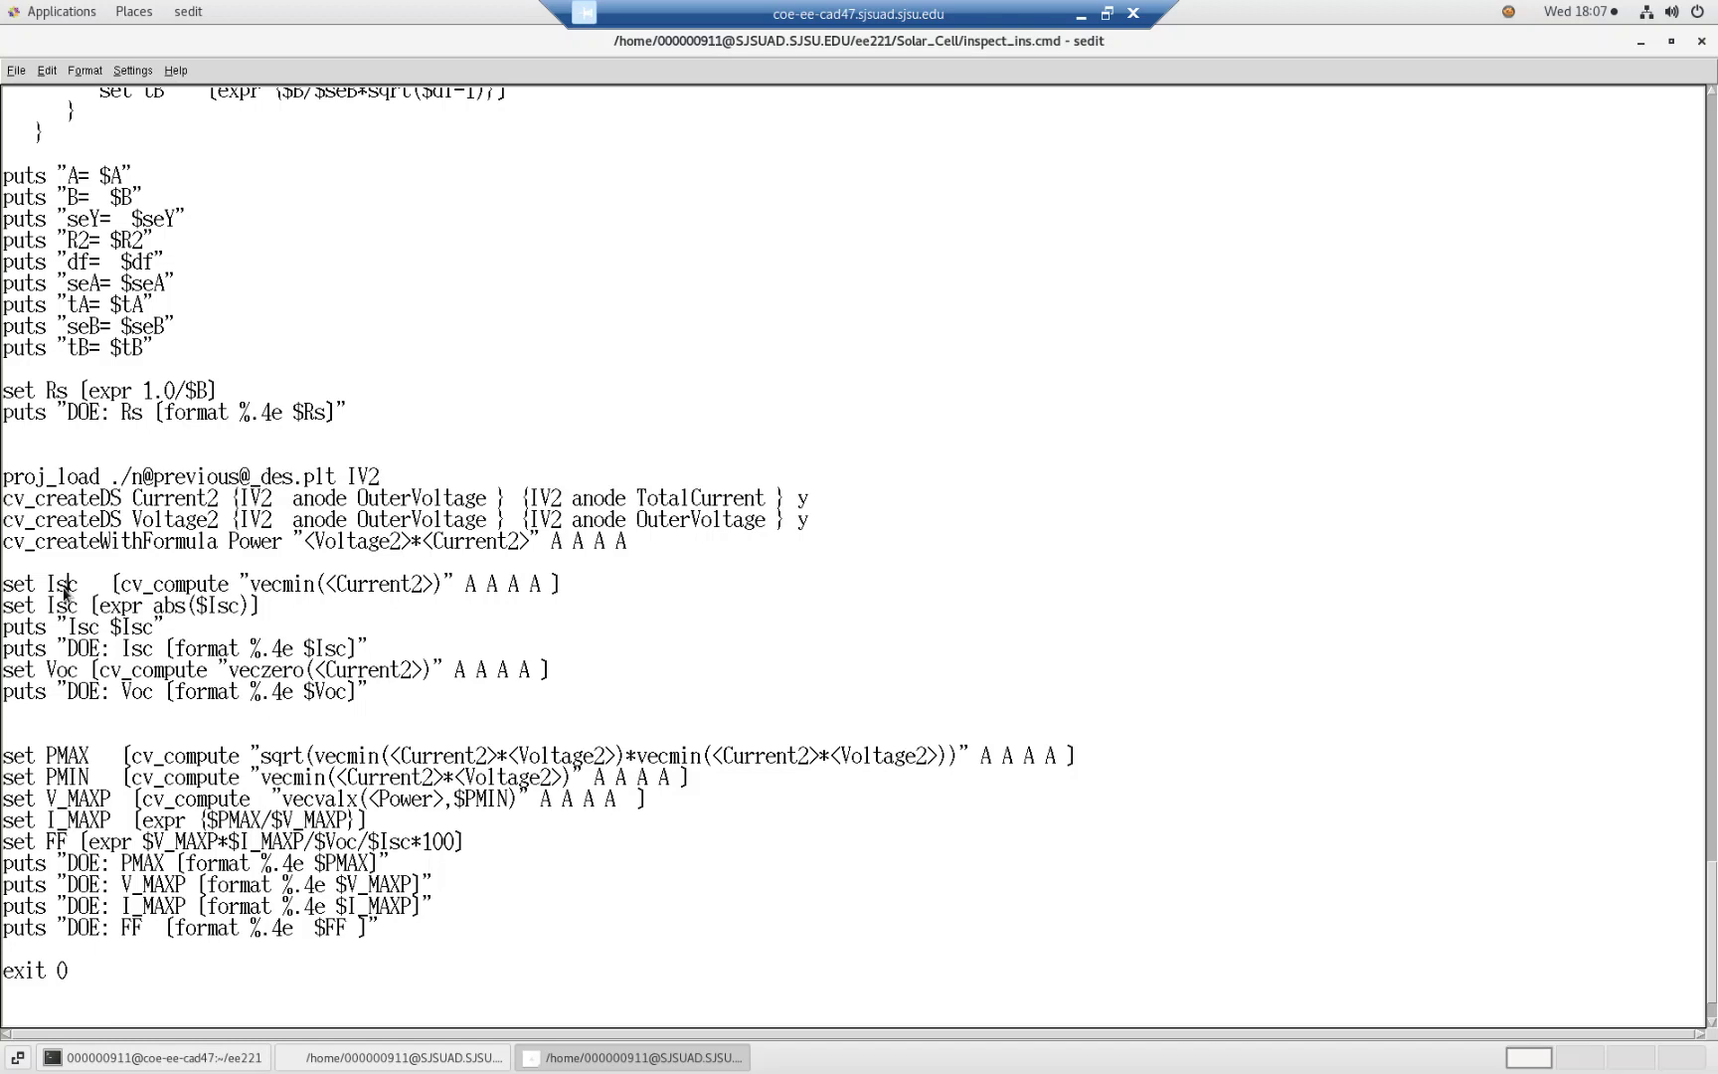
pyautogui.doubleClick(65, 593)
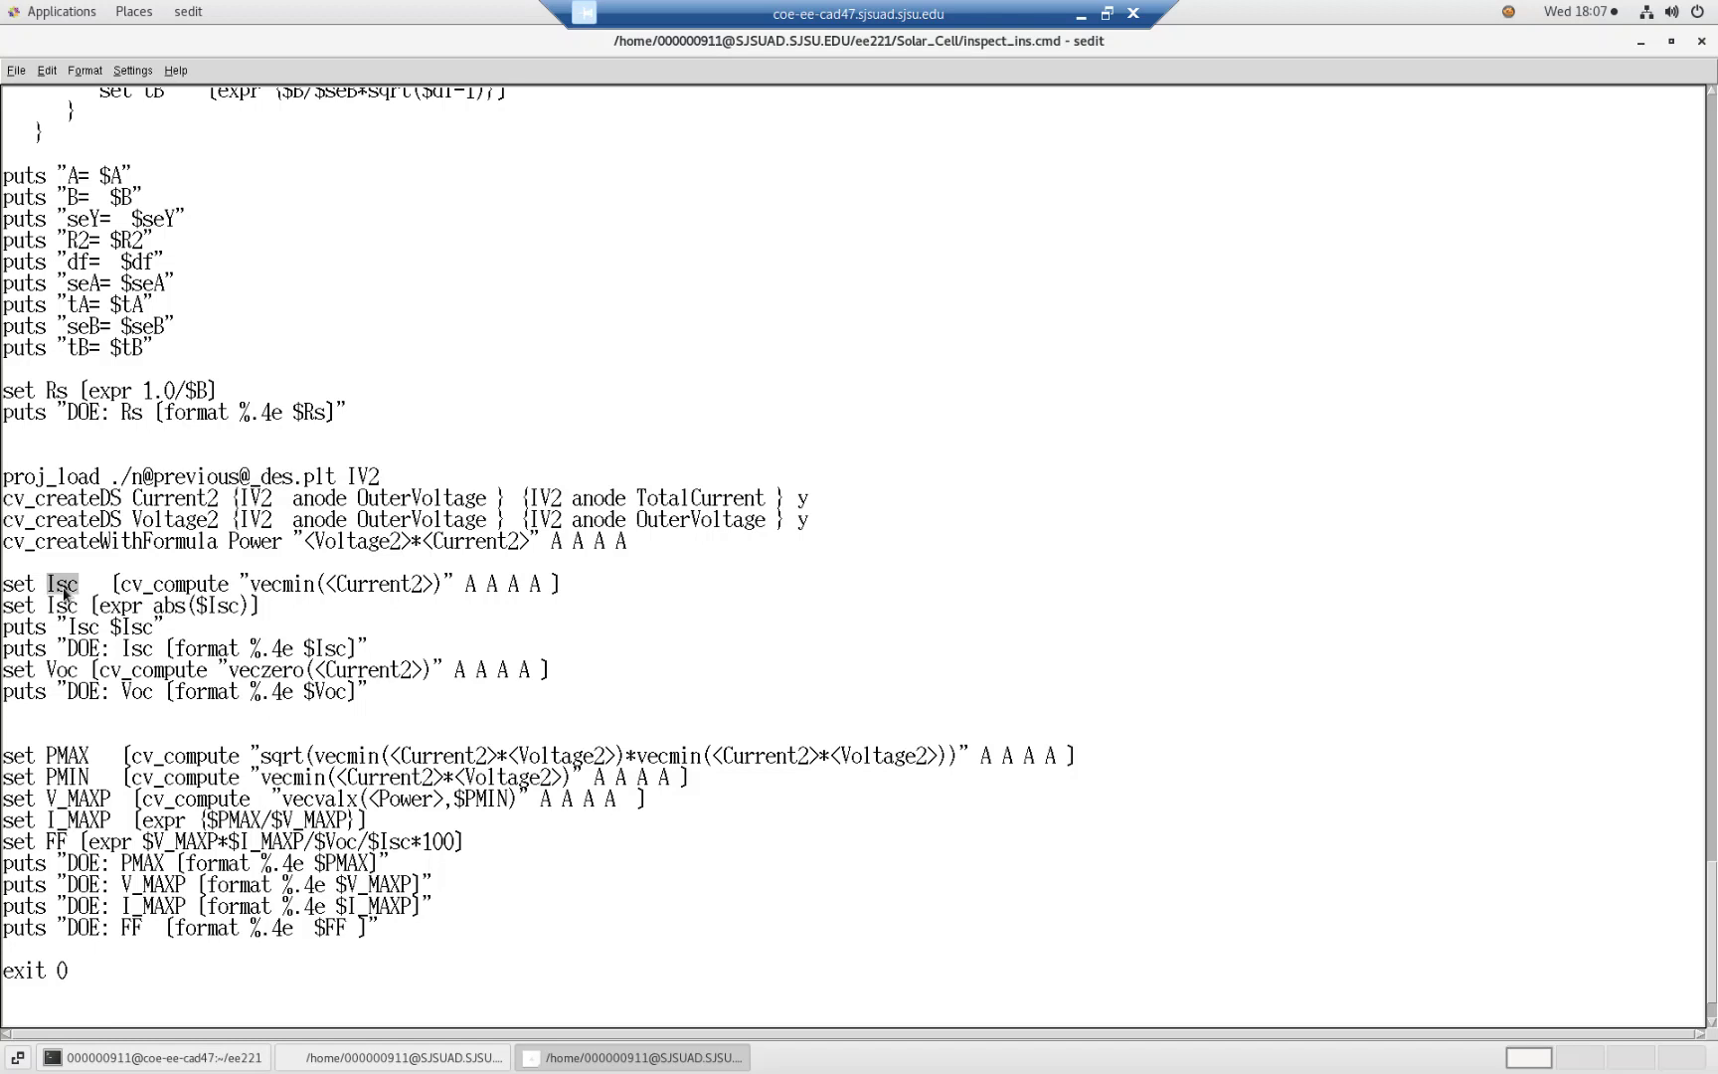
pyautogui.doubleClick(67, 678)
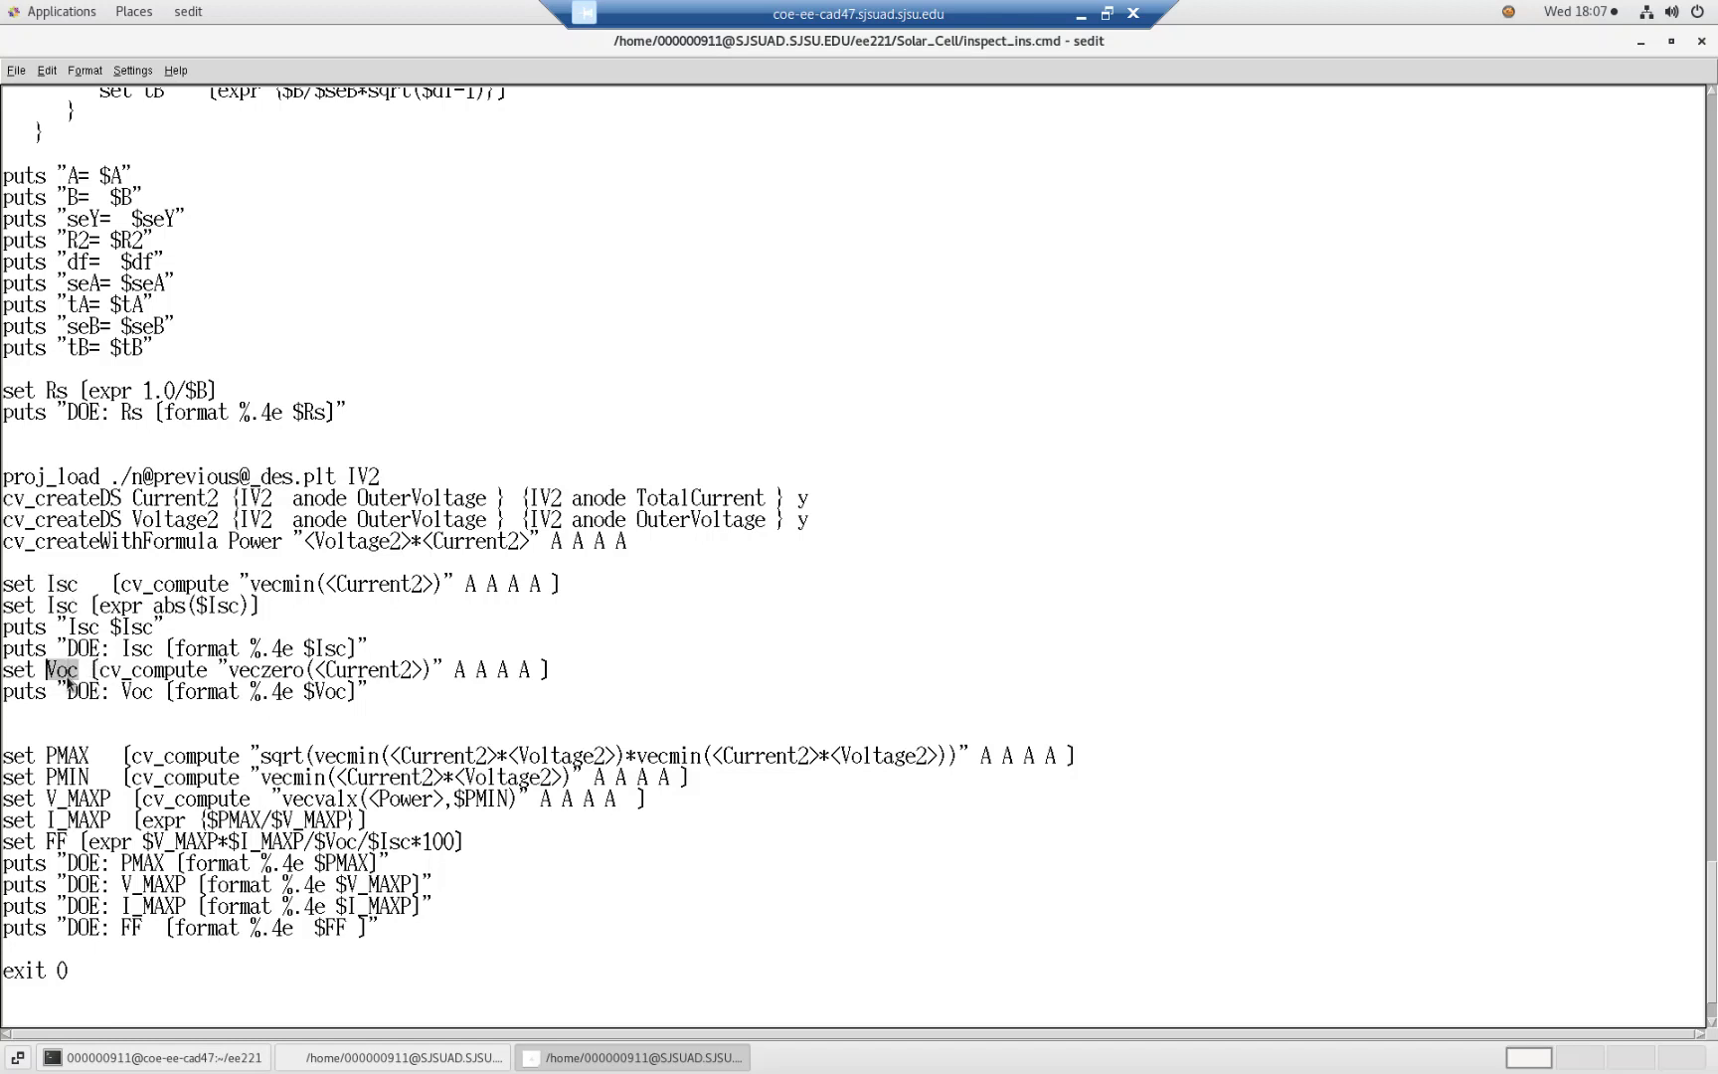
pyautogui.scroll(-2, 288, 688)
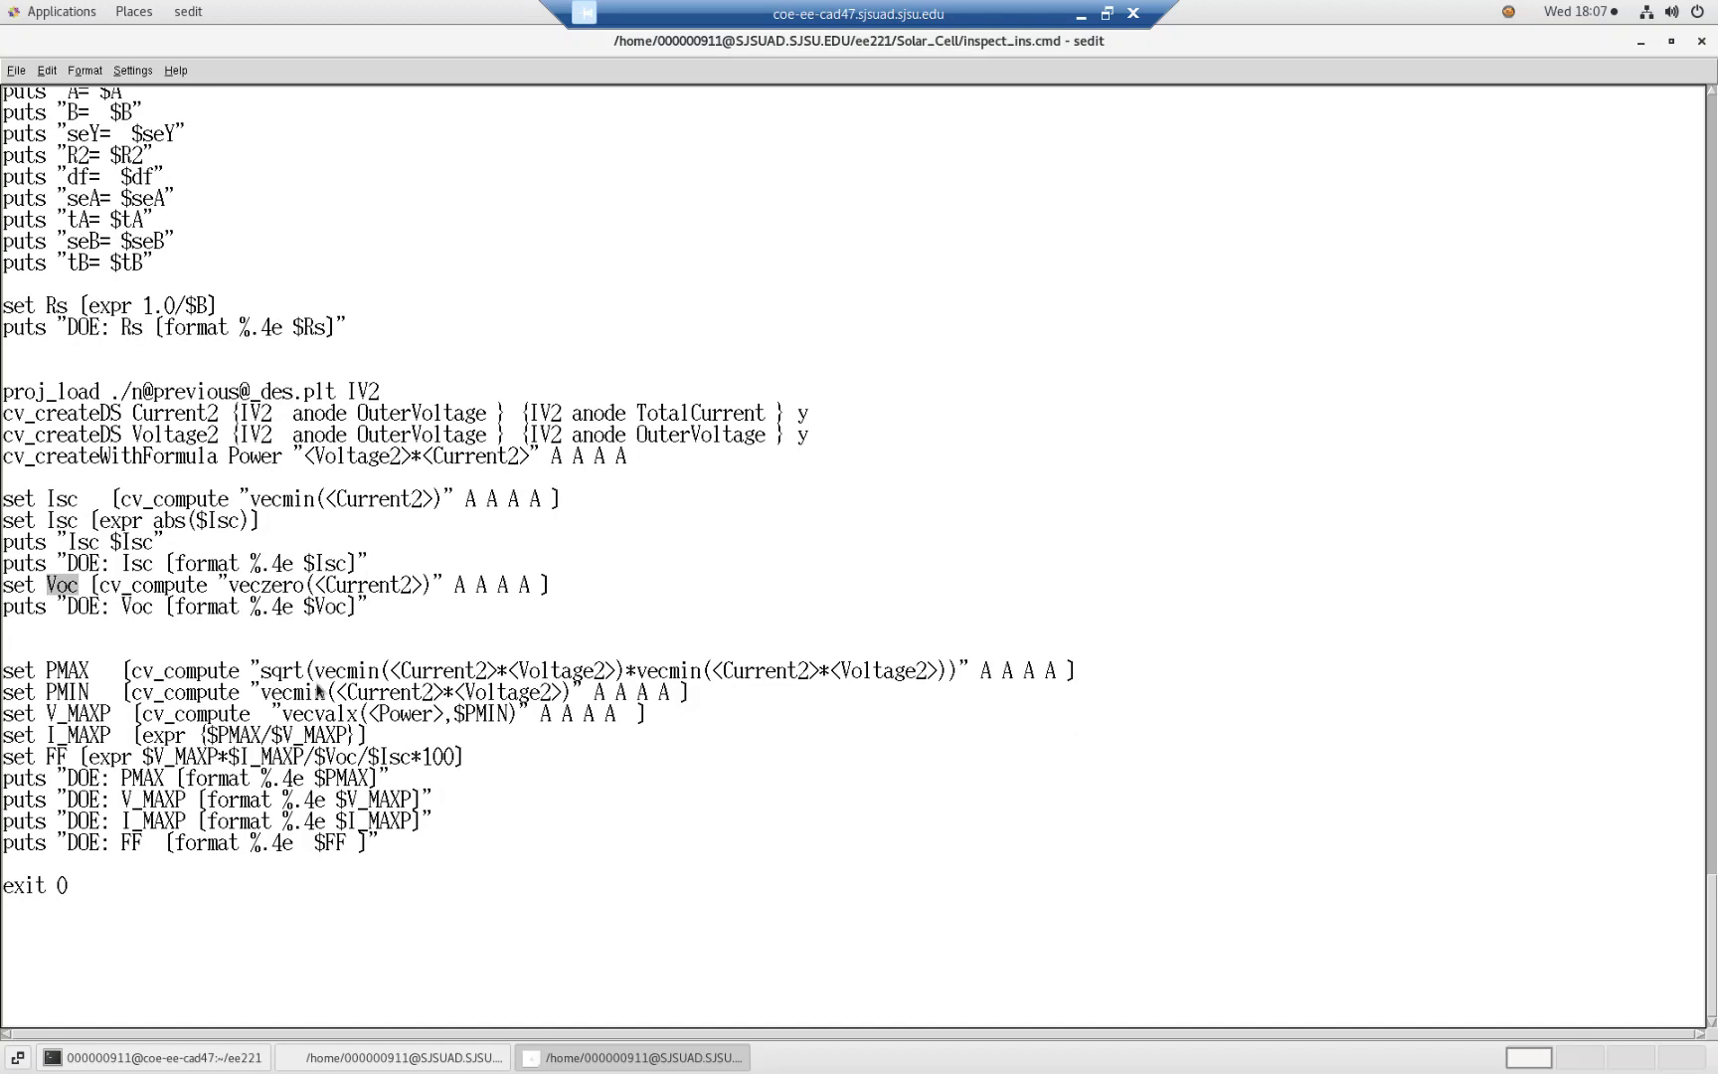
pyautogui.doubleClick(80, 672)
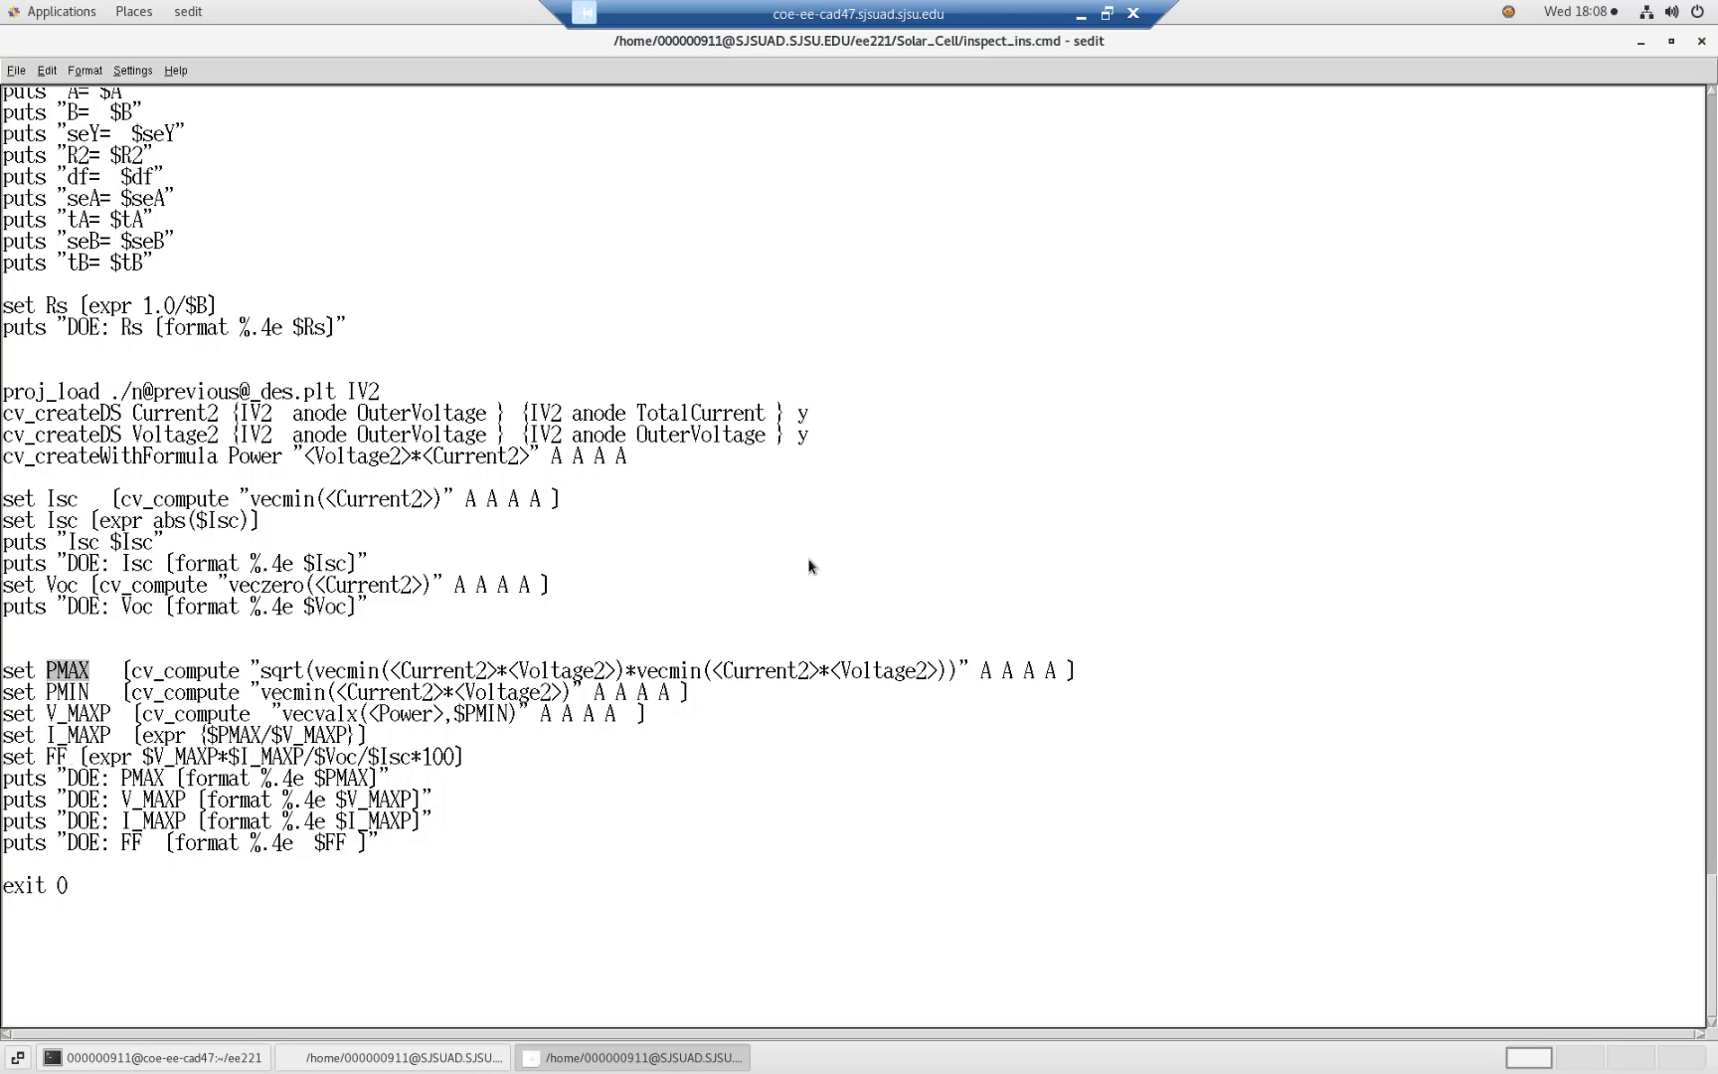
pyautogui.click(1700, 44)
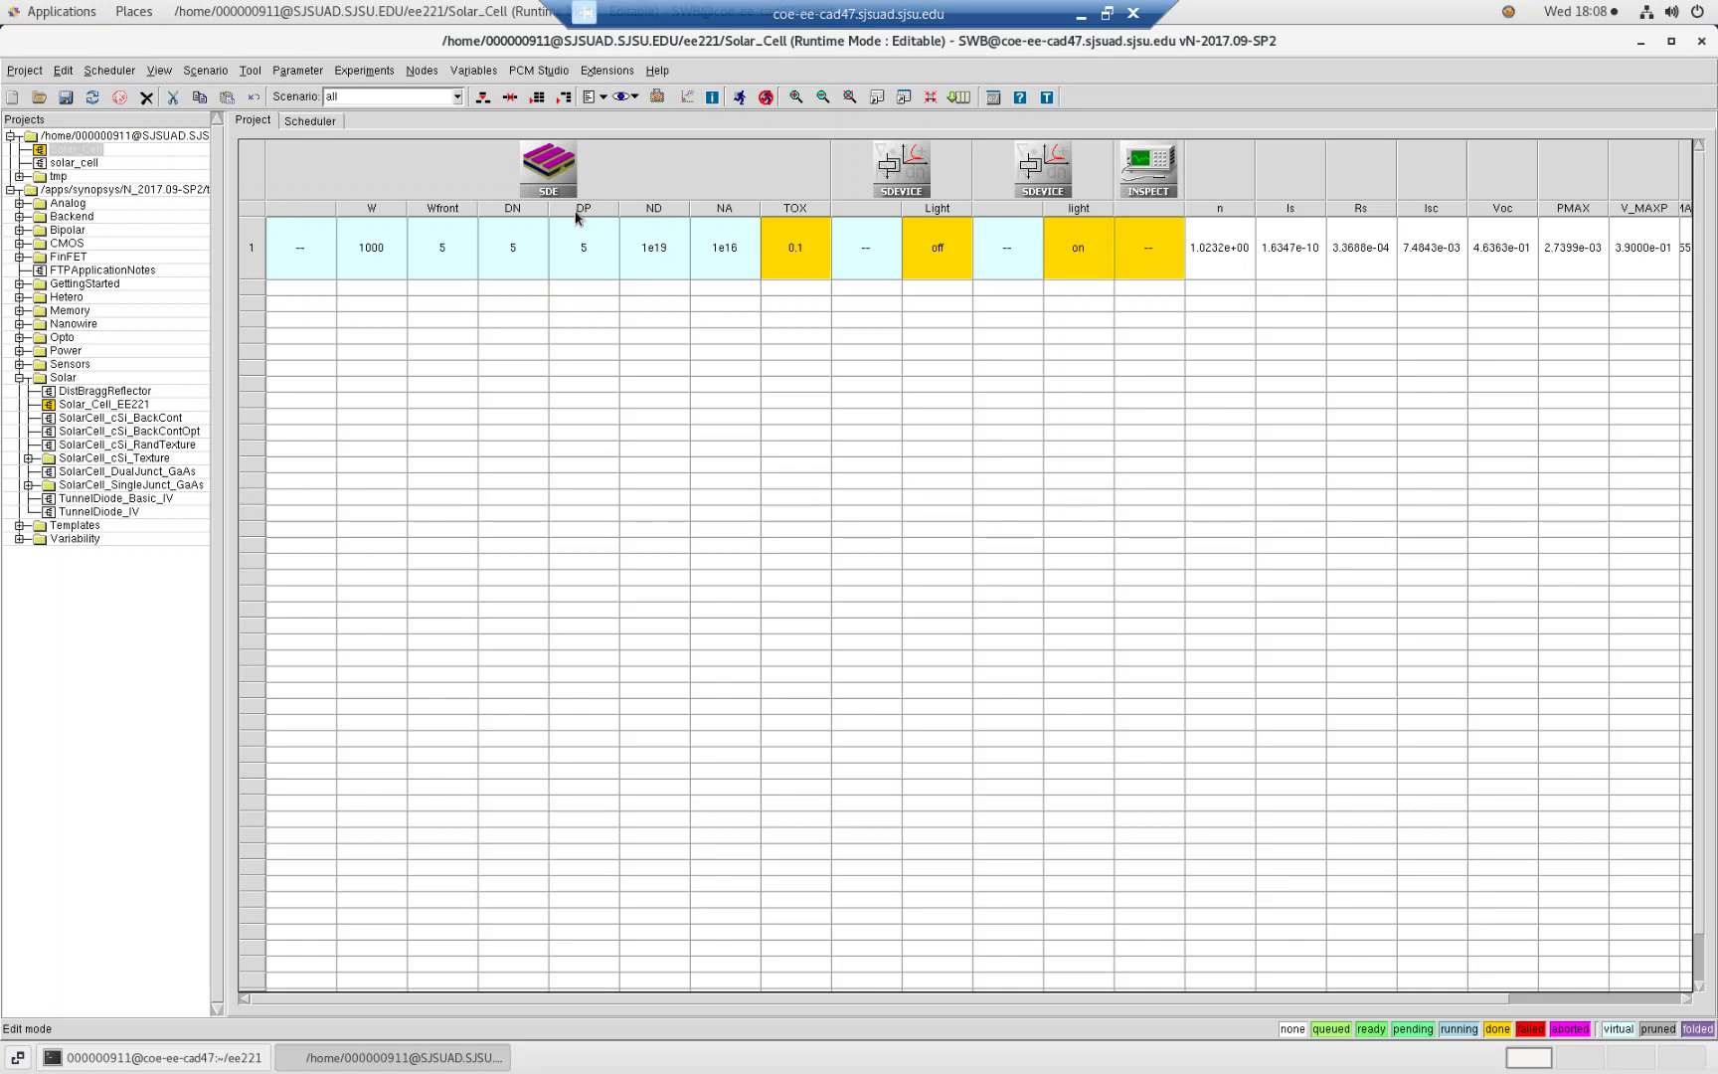
# Add DP values 10, 20, 30, 40, 50, 60, 70, 80 and 90 as new experiments
pyautogui.click(576, 211)
pyautogui.rightClick(576, 217)
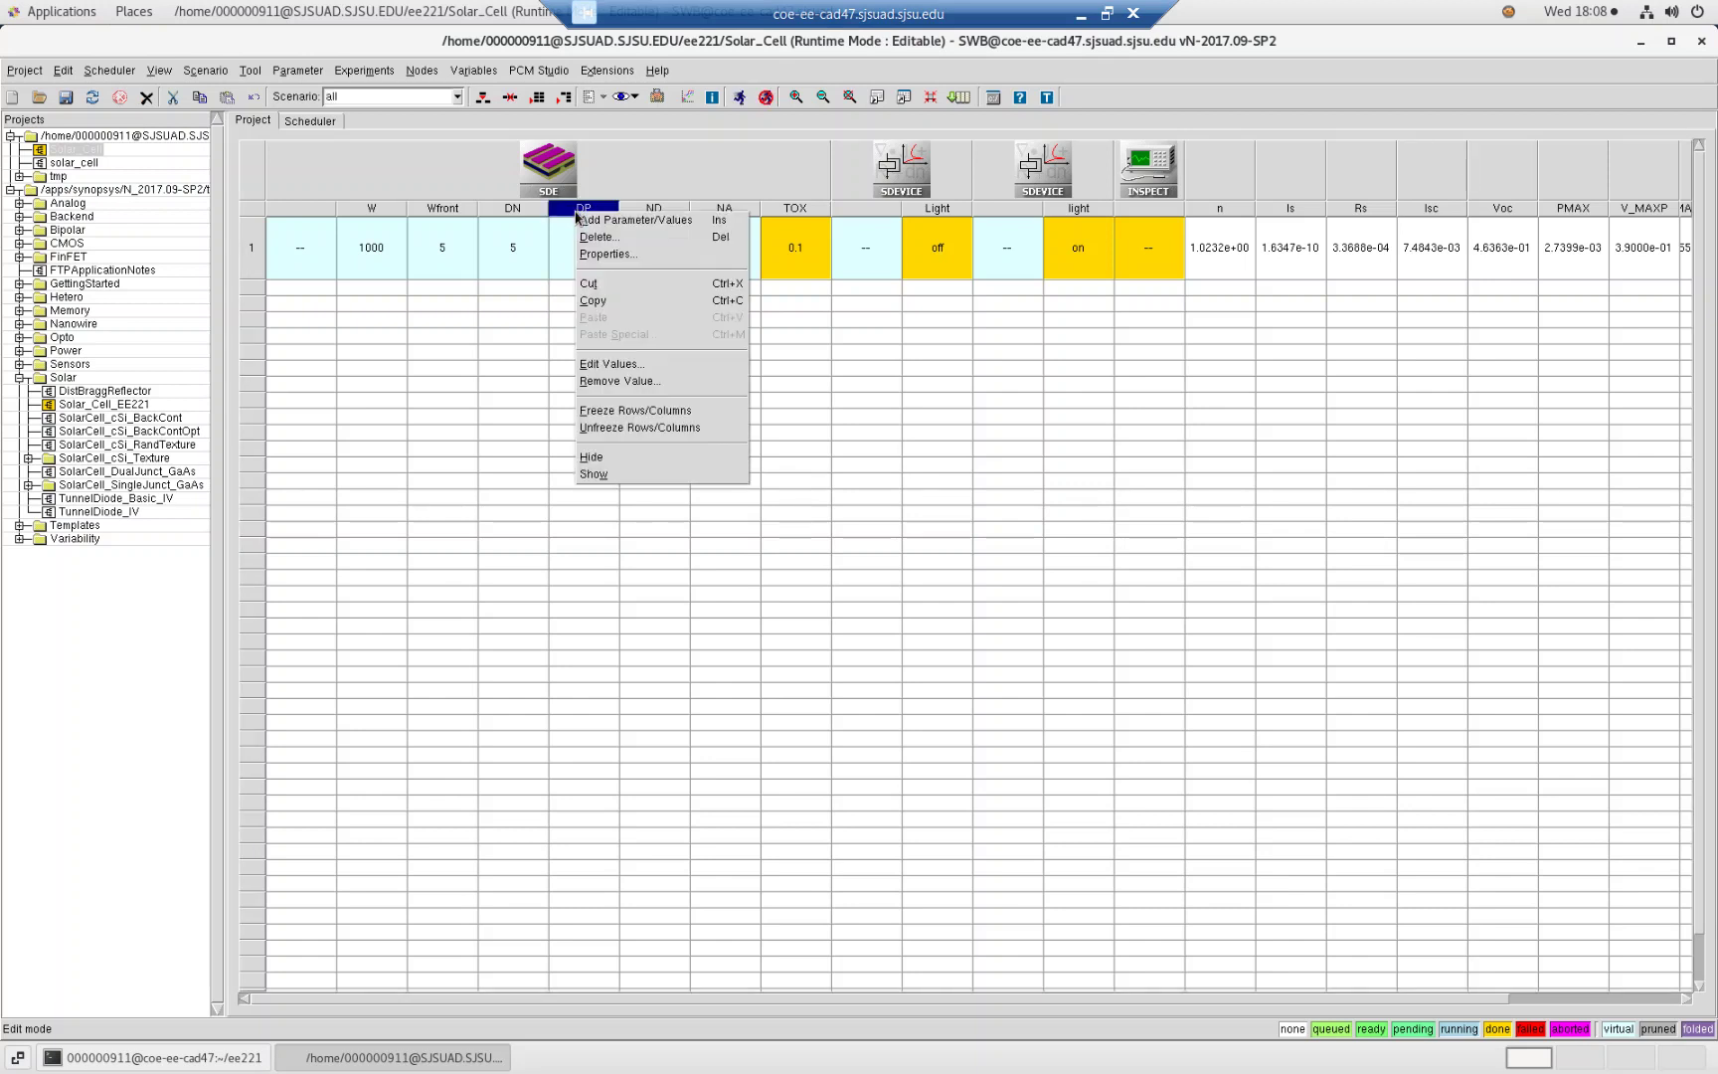
pyautogui.click(603, 229)
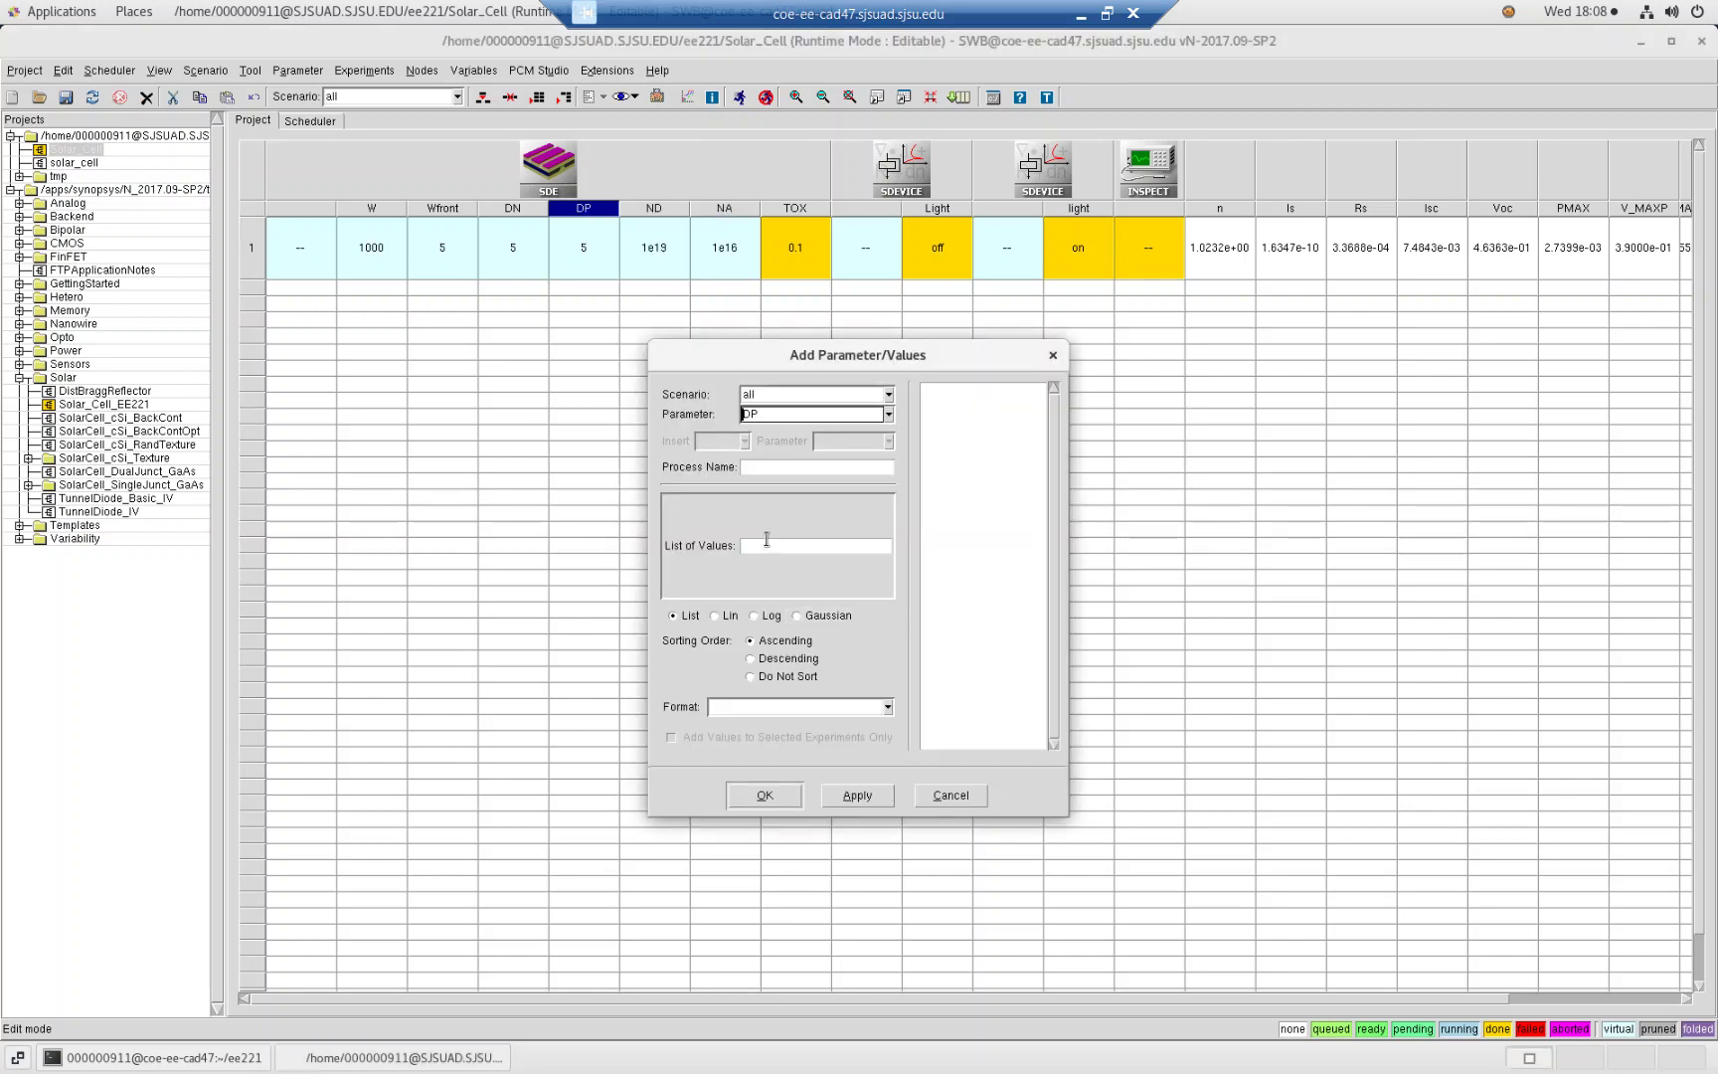
pyautogui.click(776, 543)
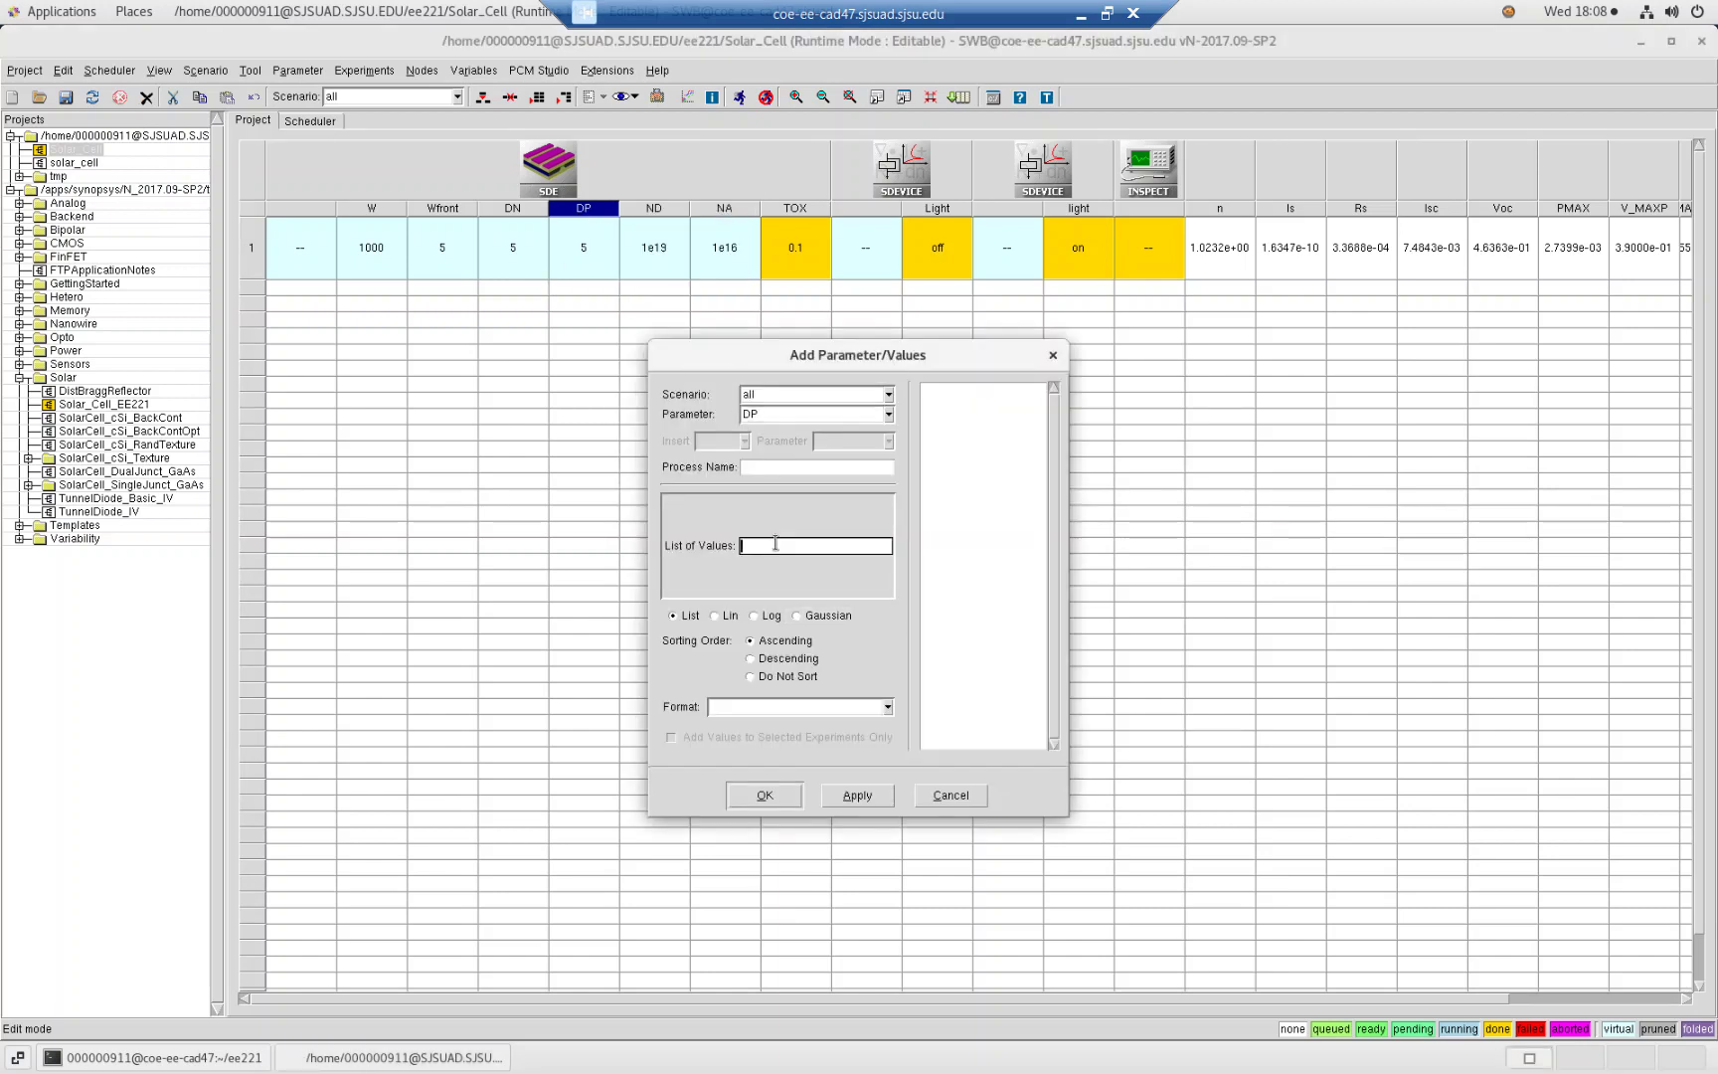
pyautogui.write('10 20 30 40 50 60 70')
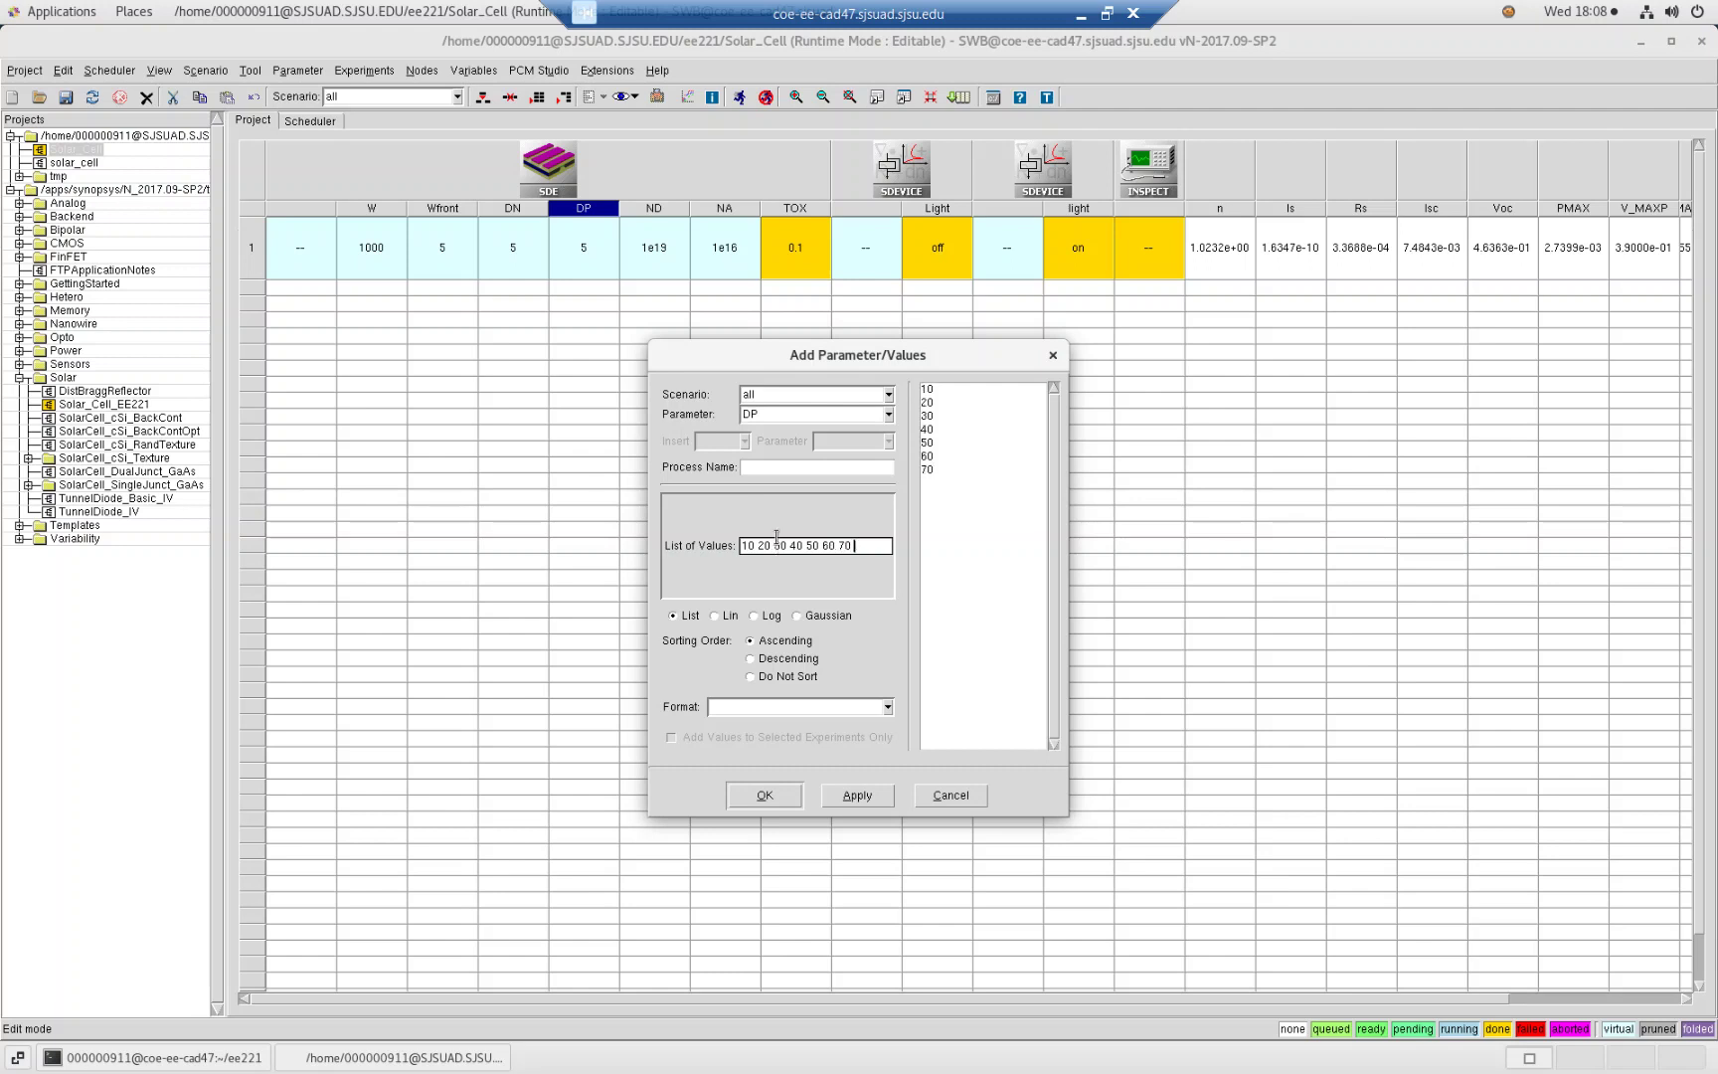
pyautogui.write(' 80 90')
pyautogui.click(844, 796)
pyautogui.click(934, 797)
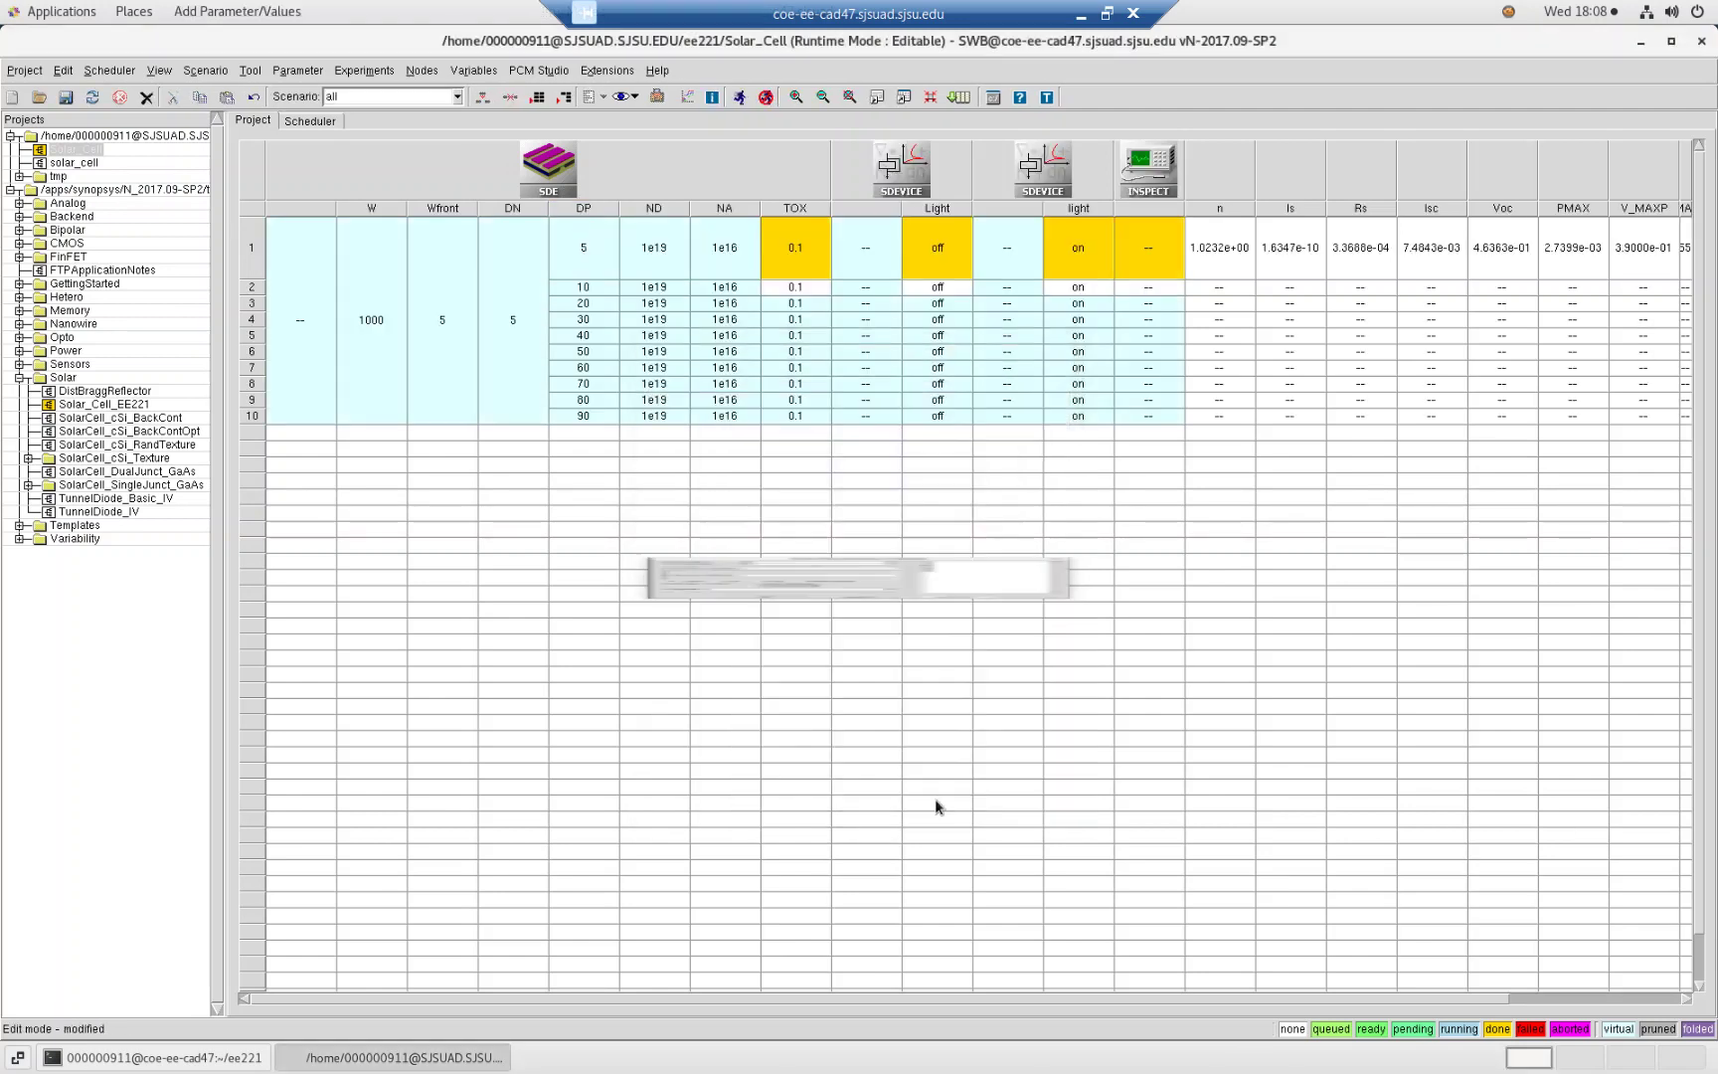
# Clear the column selection and bring up the project operations menu
pyautogui.click(914, 581)
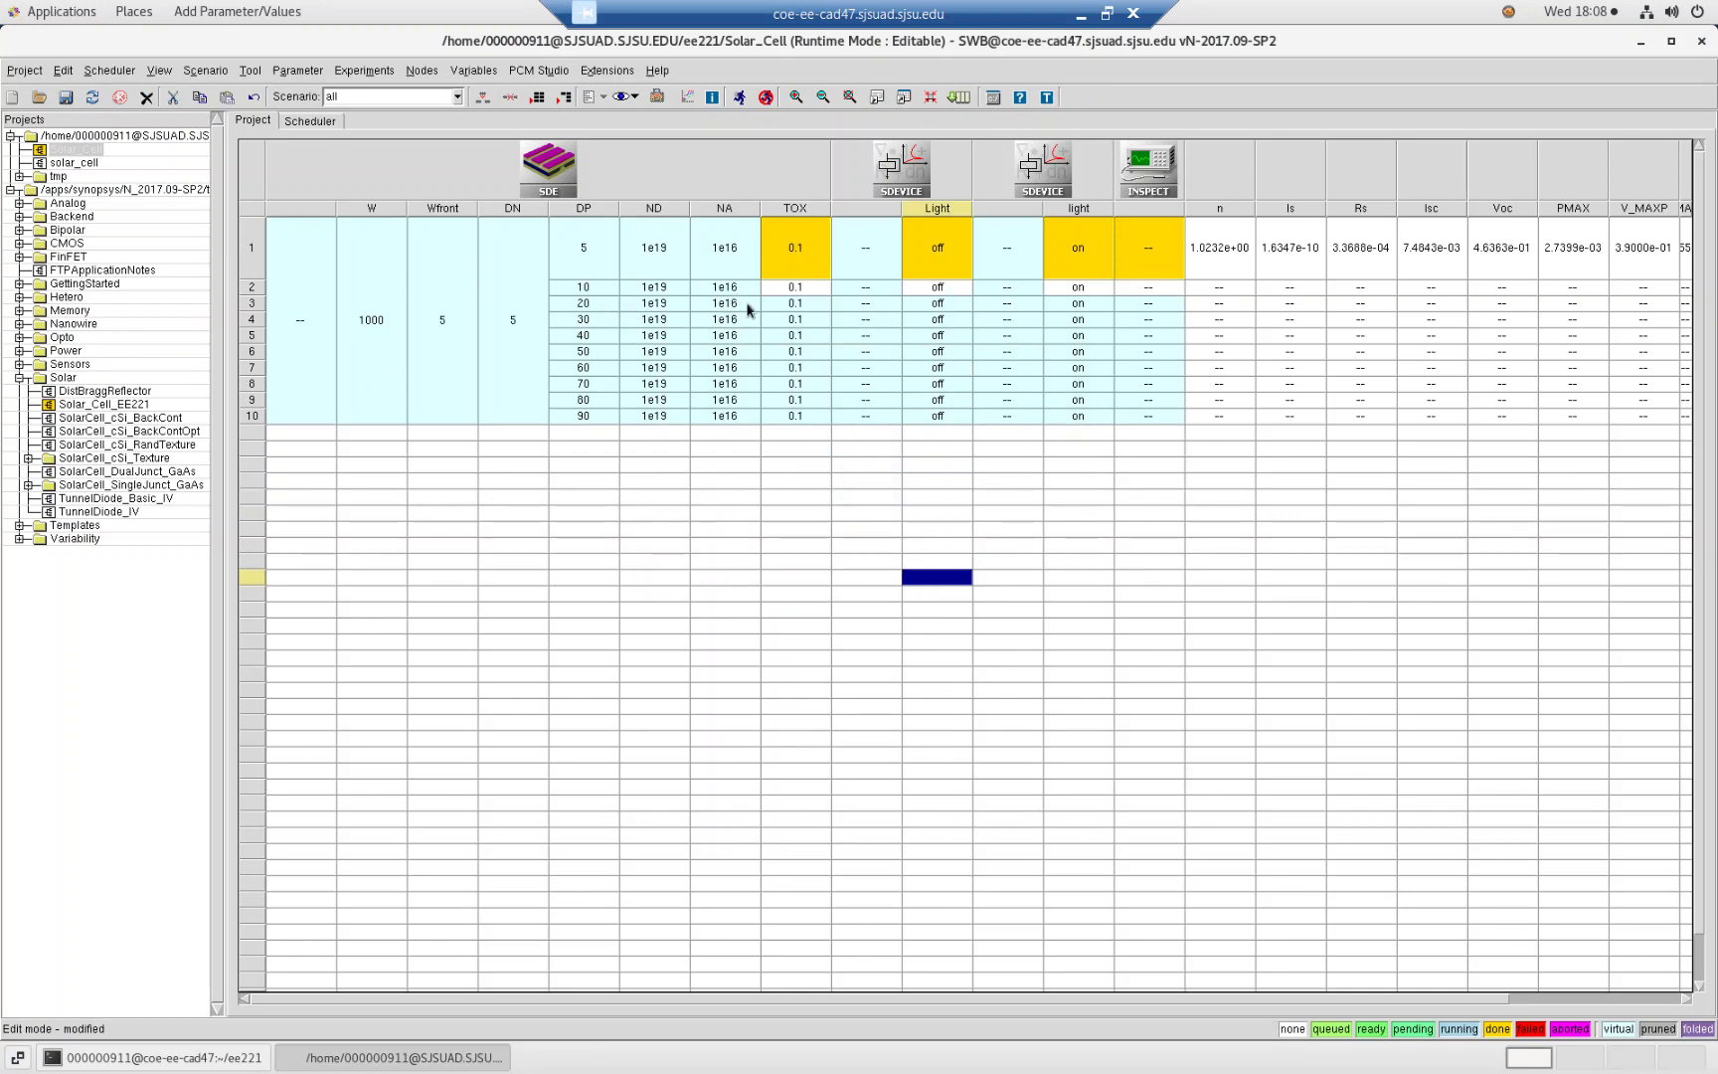
pyautogui.click(22, 74)
pyautogui.moveTo(58, 236)
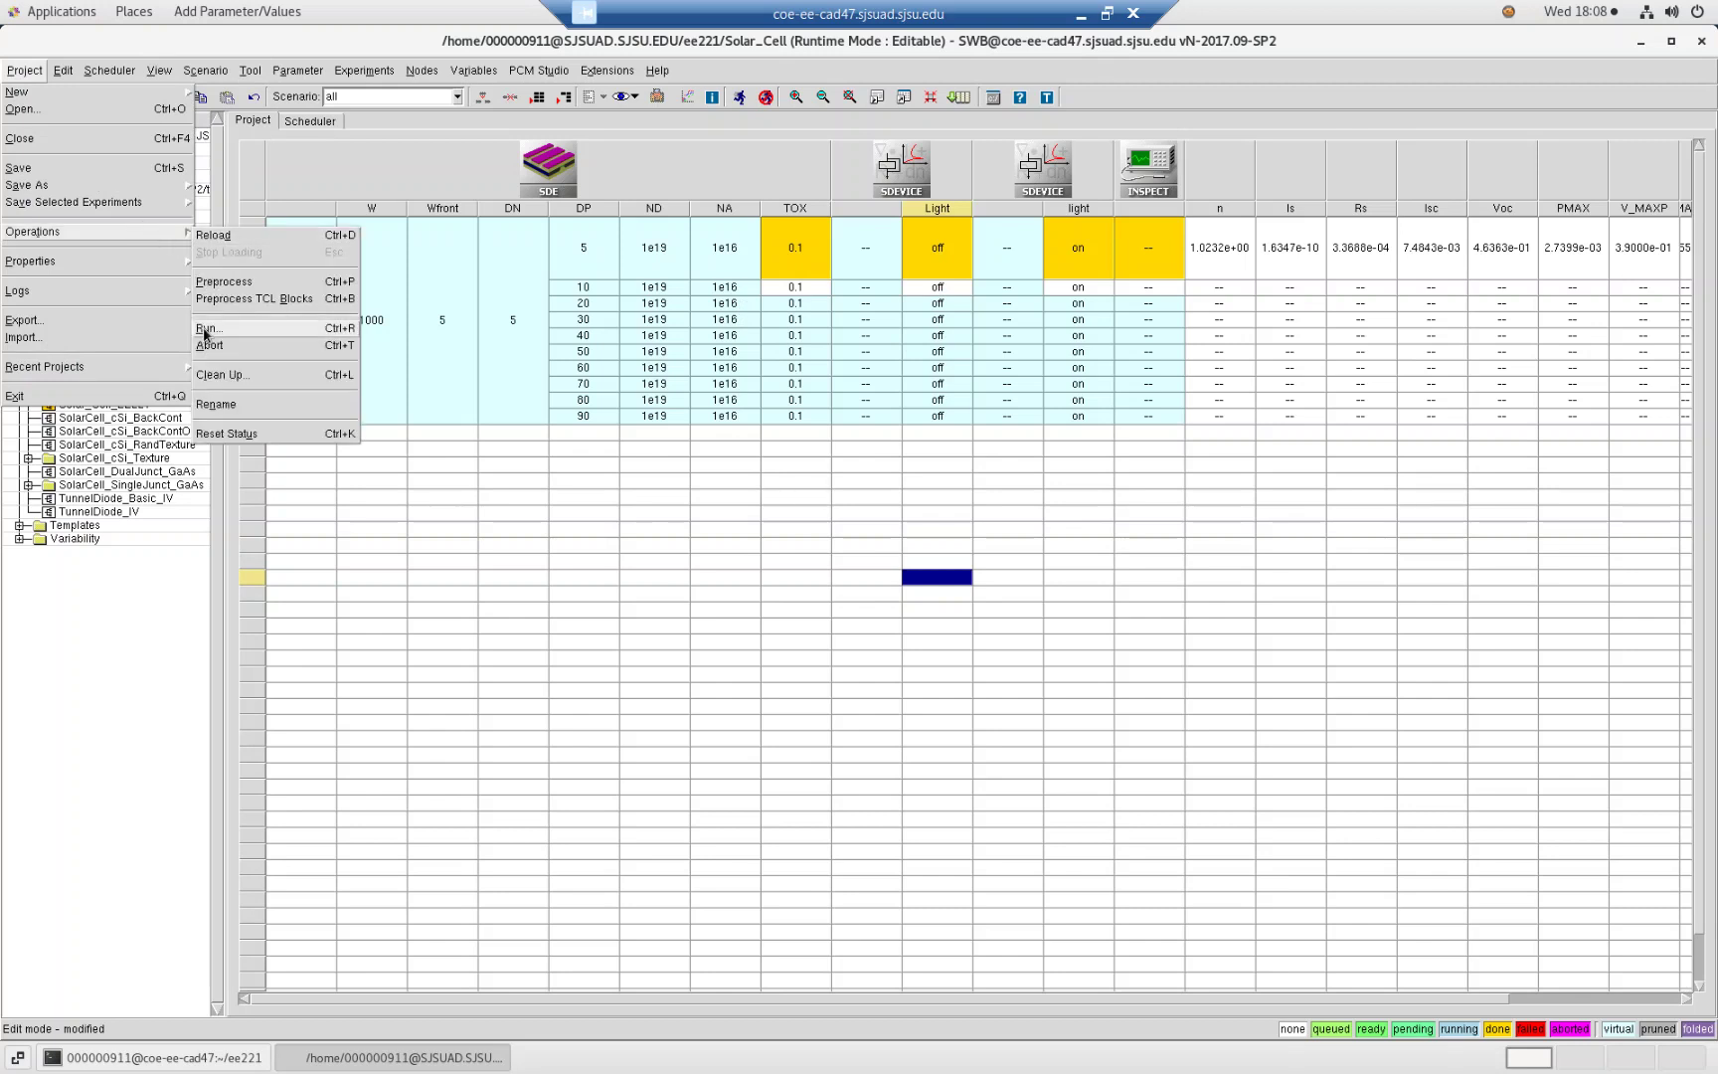
# Save the project, run the queued DP 10–90 experiments, and minimize the remote session
pyautogui.click(205, 333)
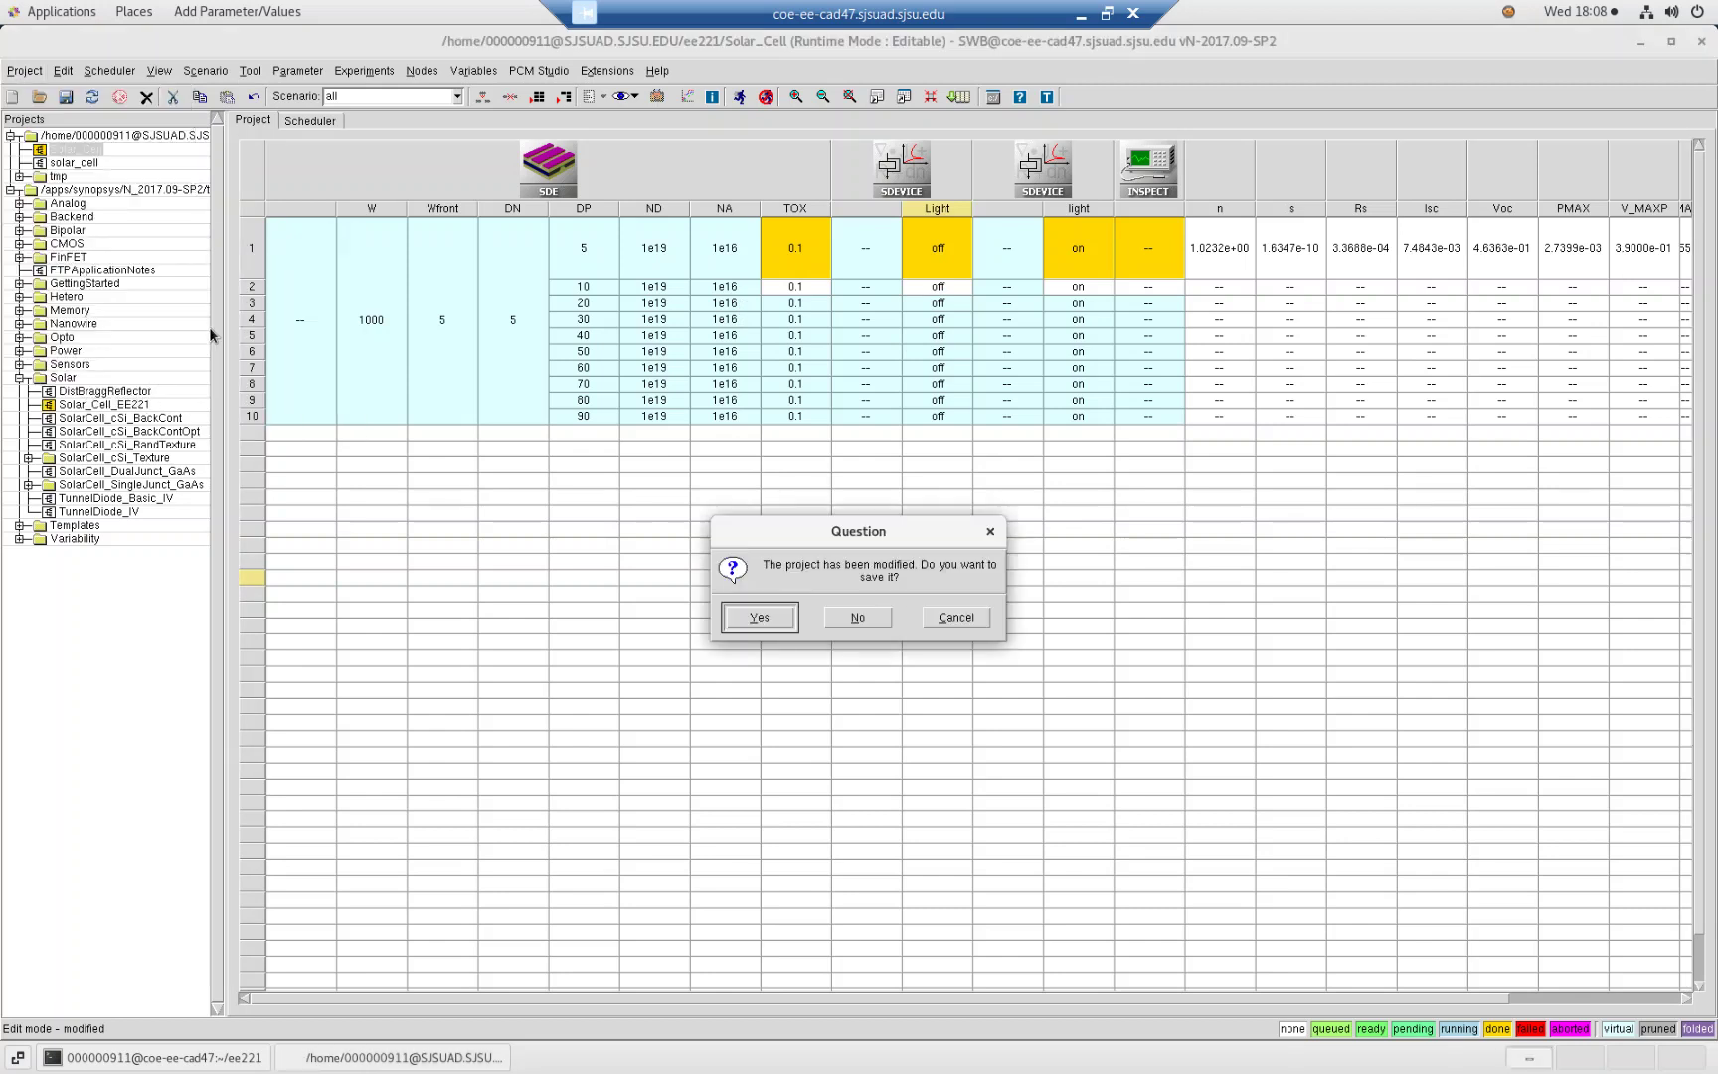
pyautogui.click(757, 617)
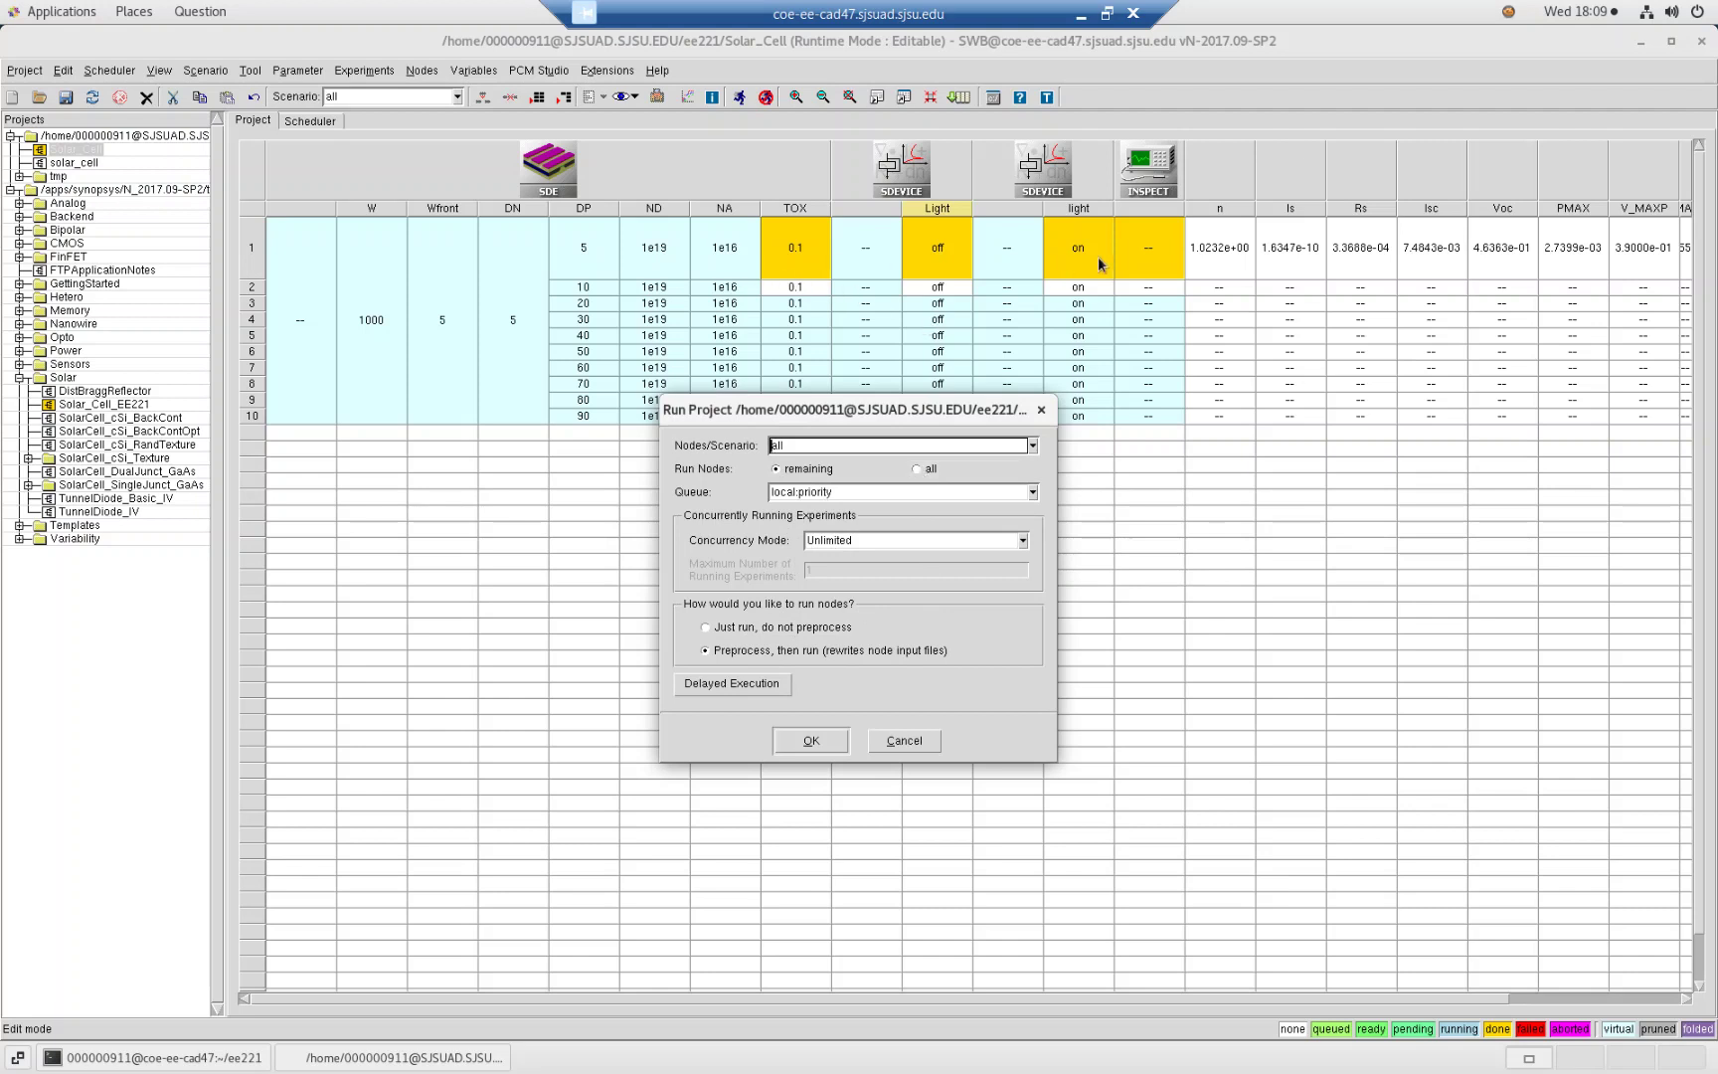
pyautogui.click(791, 747)
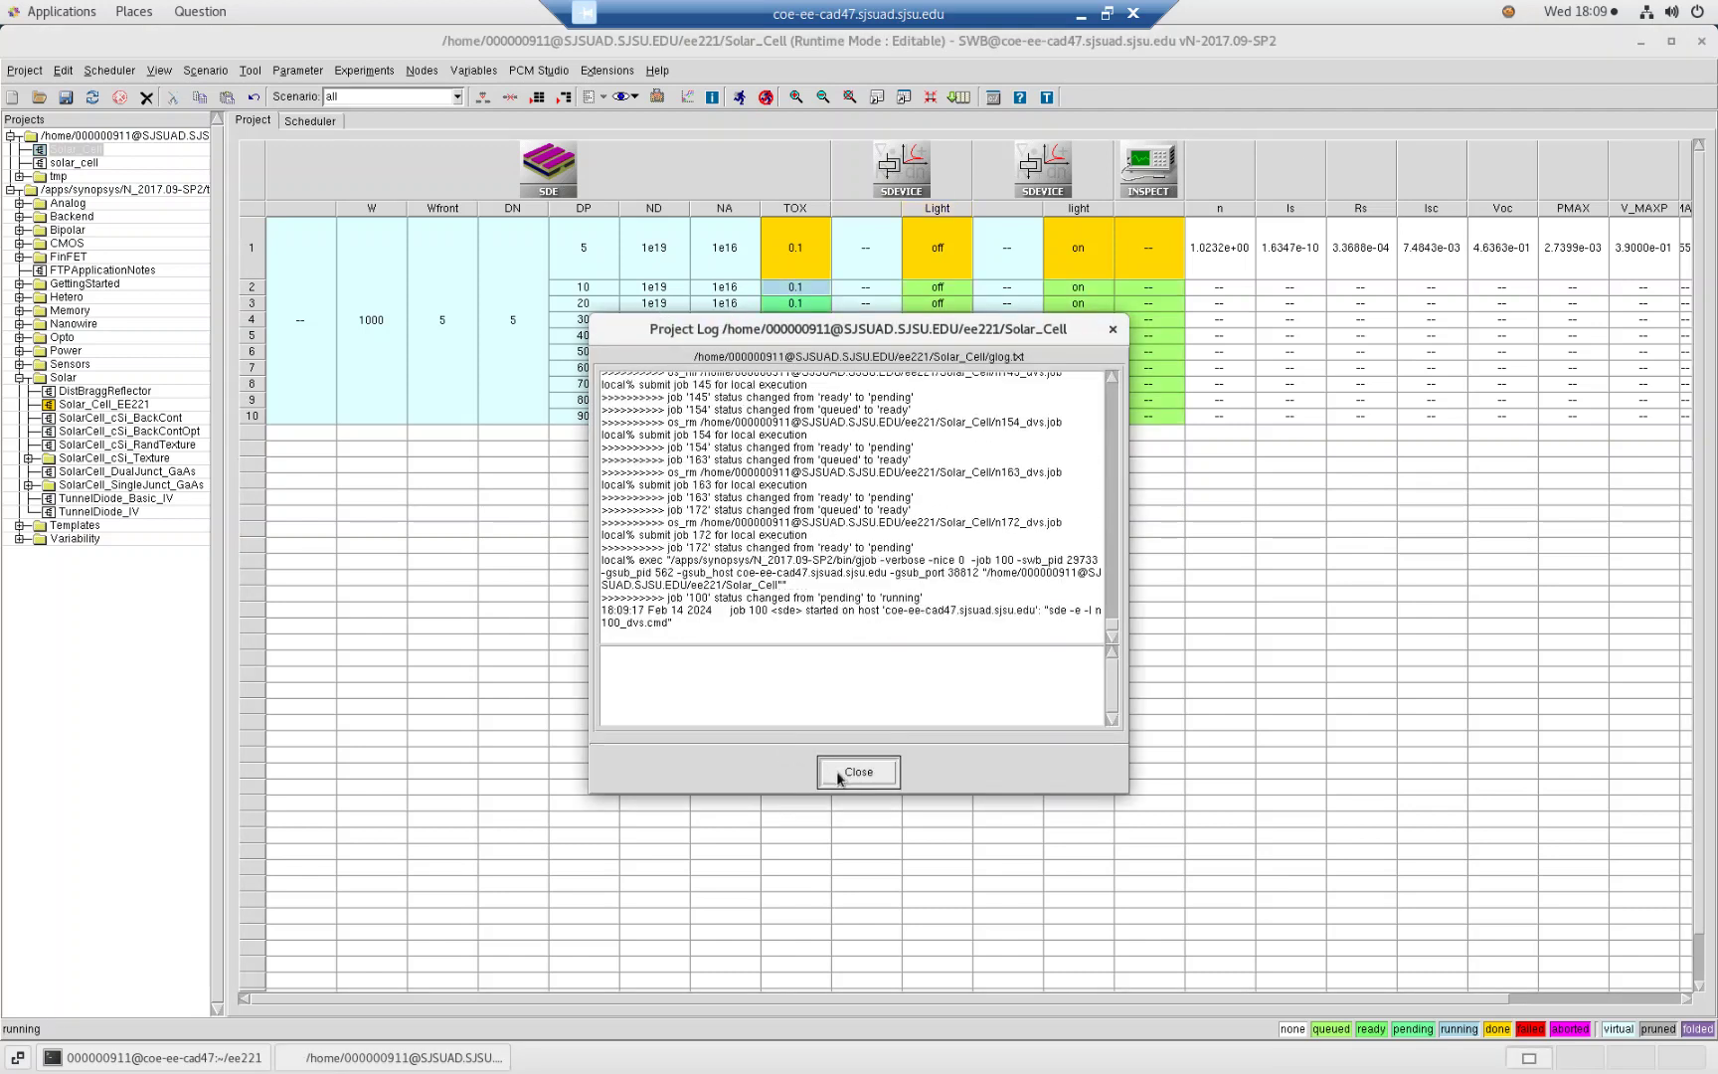
pyautogui.click(839, 778)
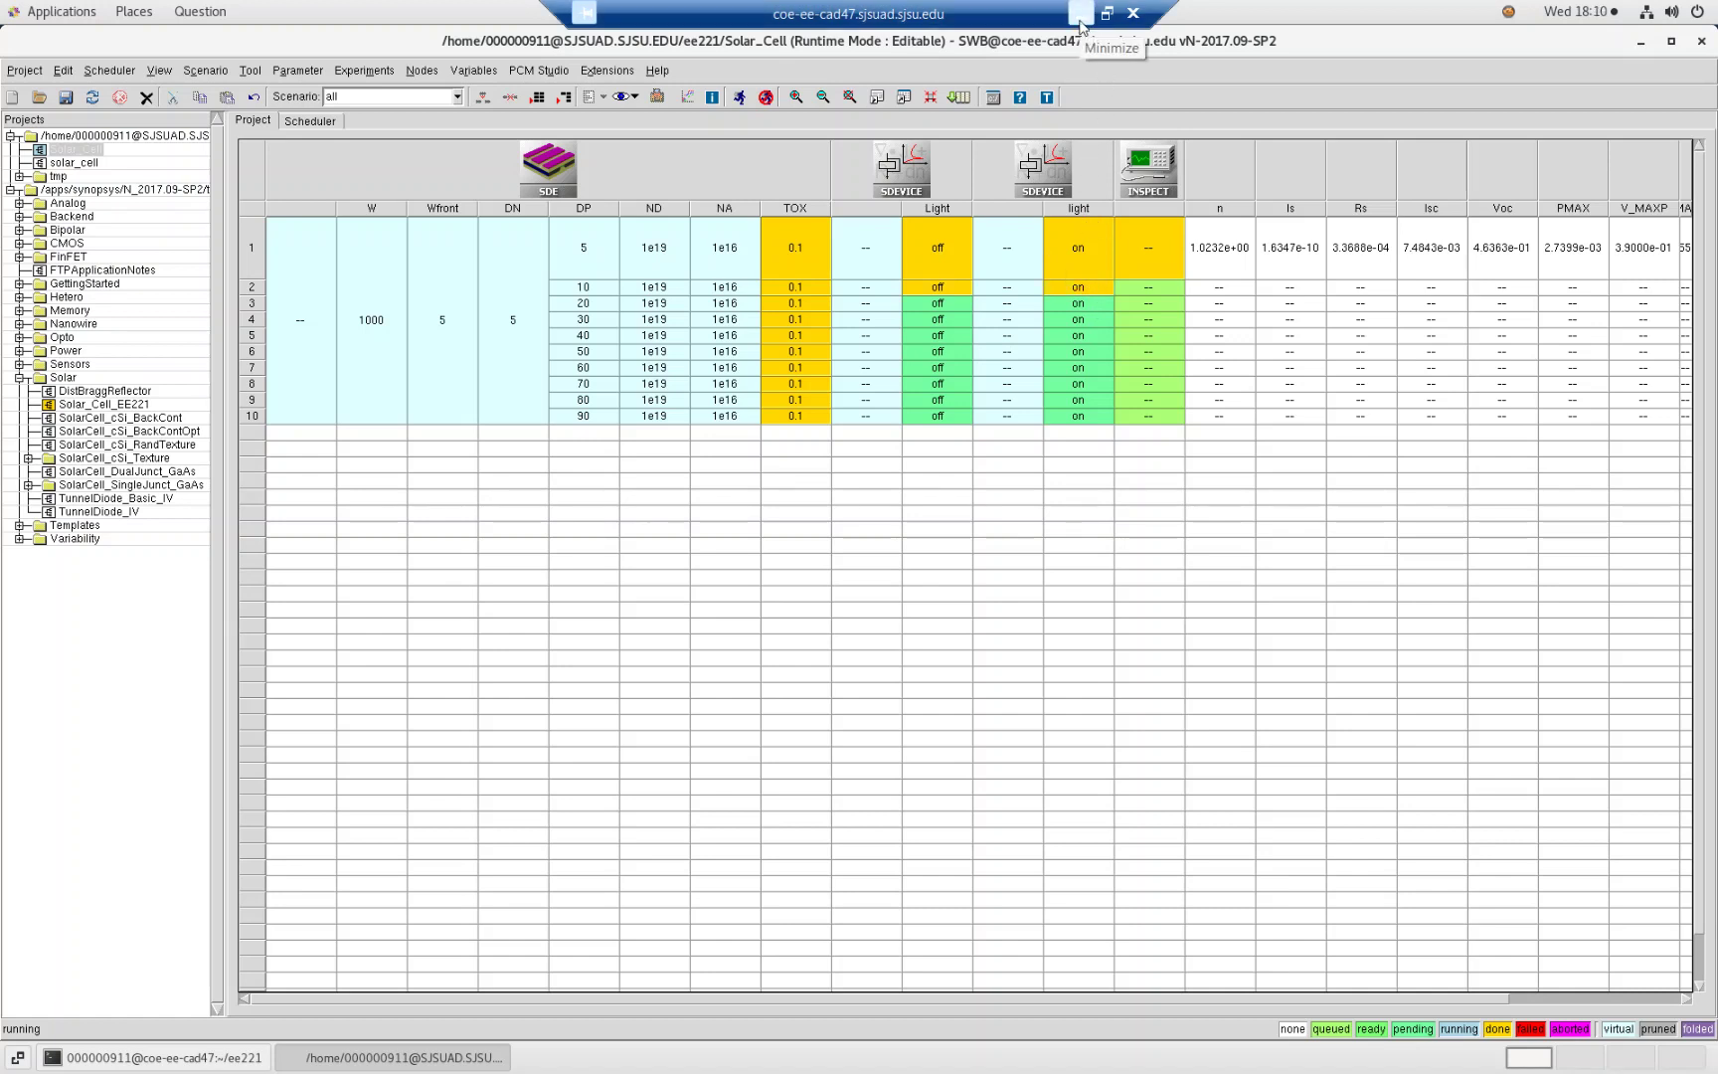
pyautogui.click(1080, 25)
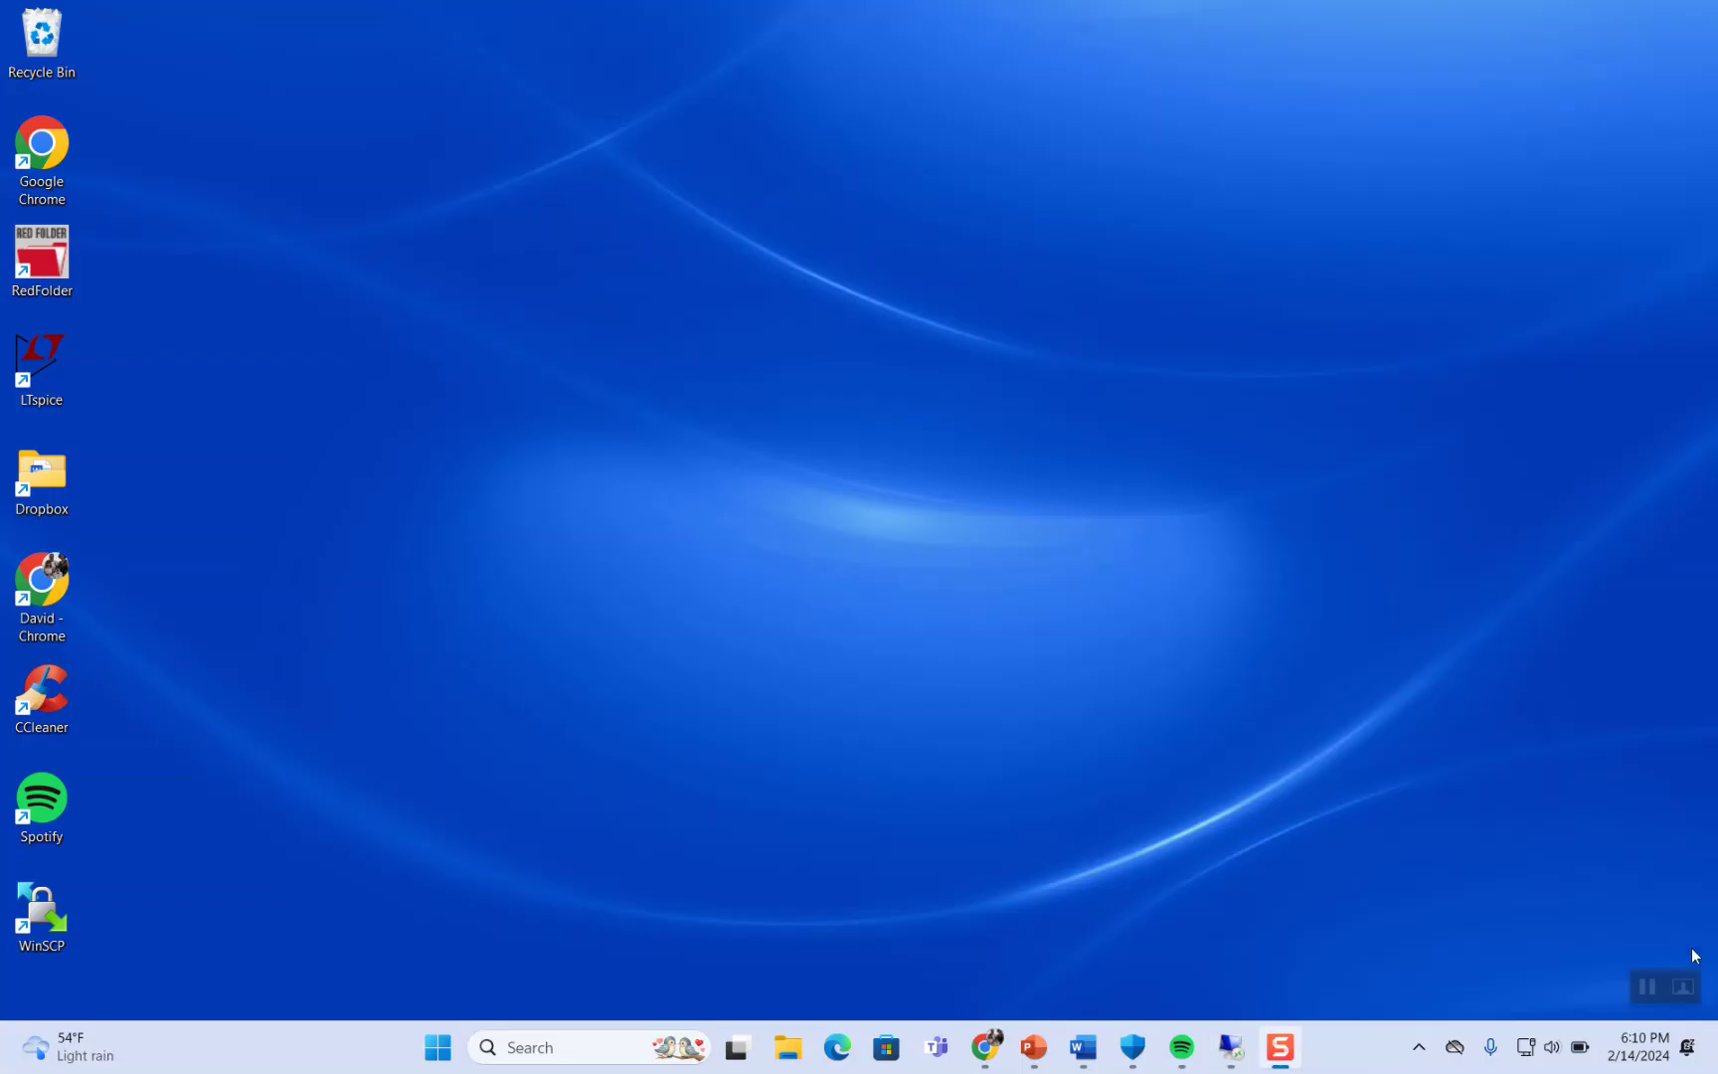
# Restore the minimized remote Sentaurus Workbench session from the taskbar
pyautogui.click(1647, 986)
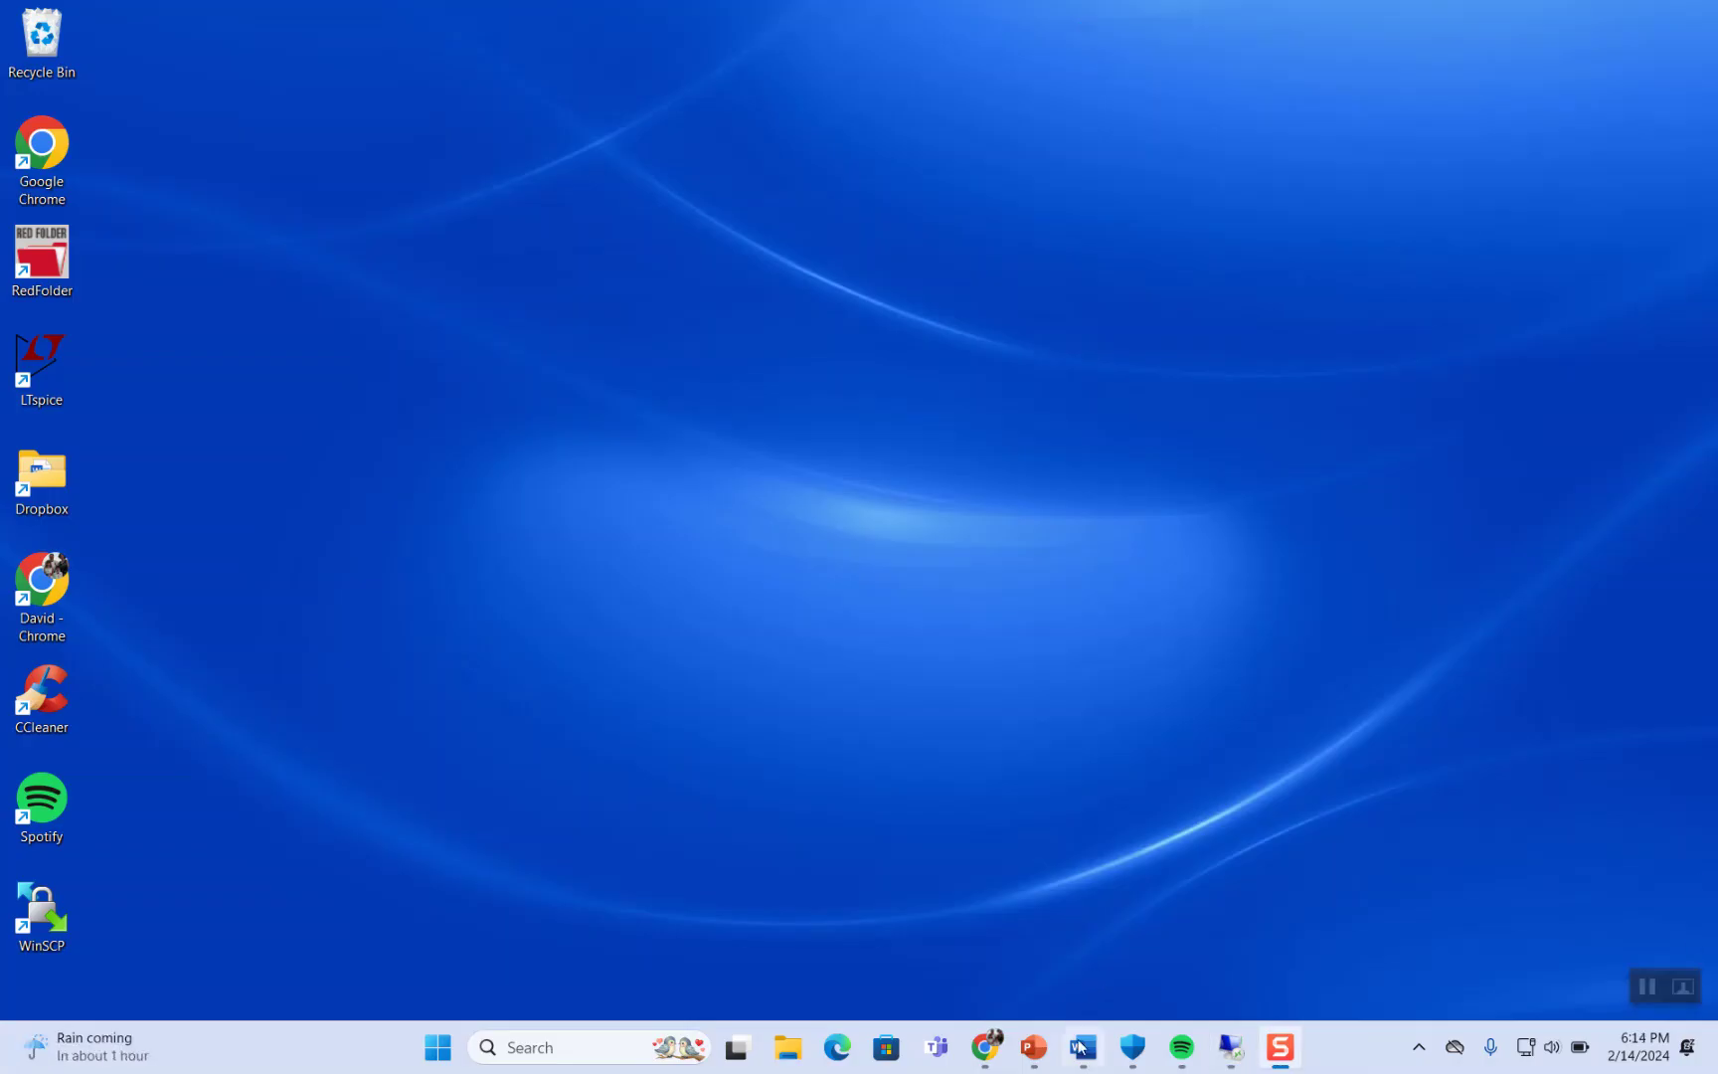
pyautogui.click(1231, 1047)
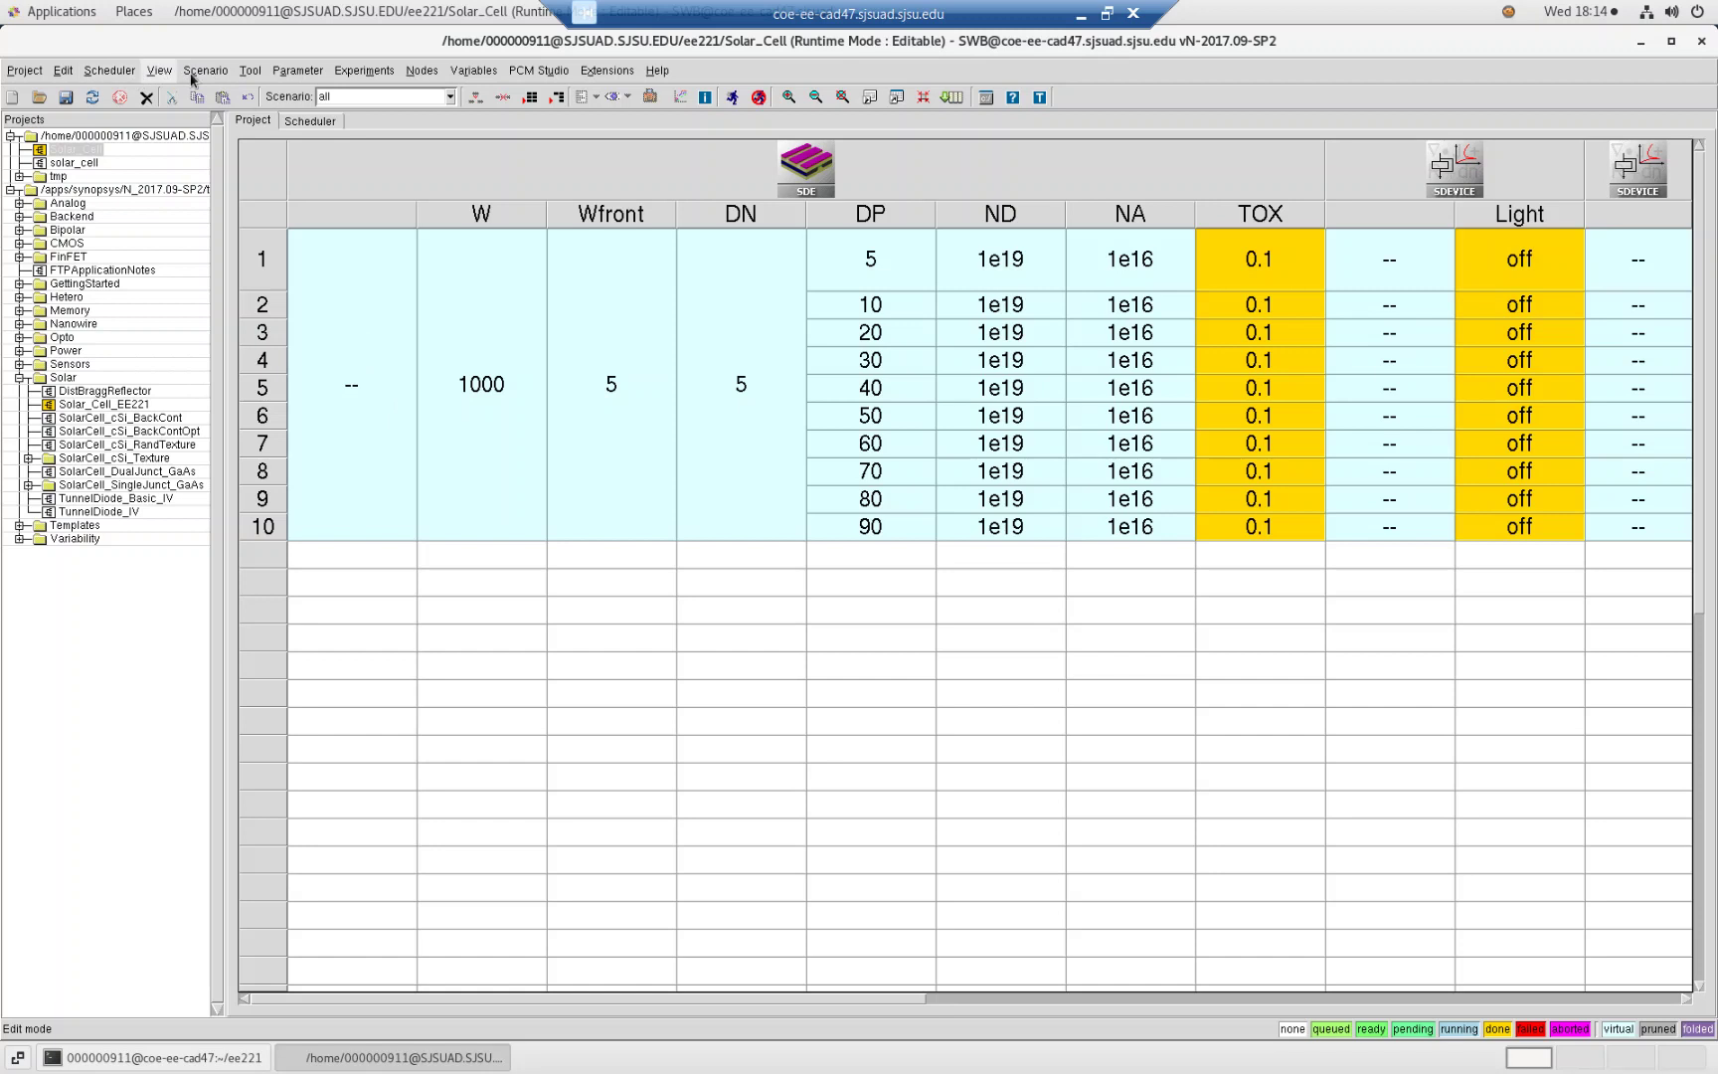
pyautogui.click(161, 72)
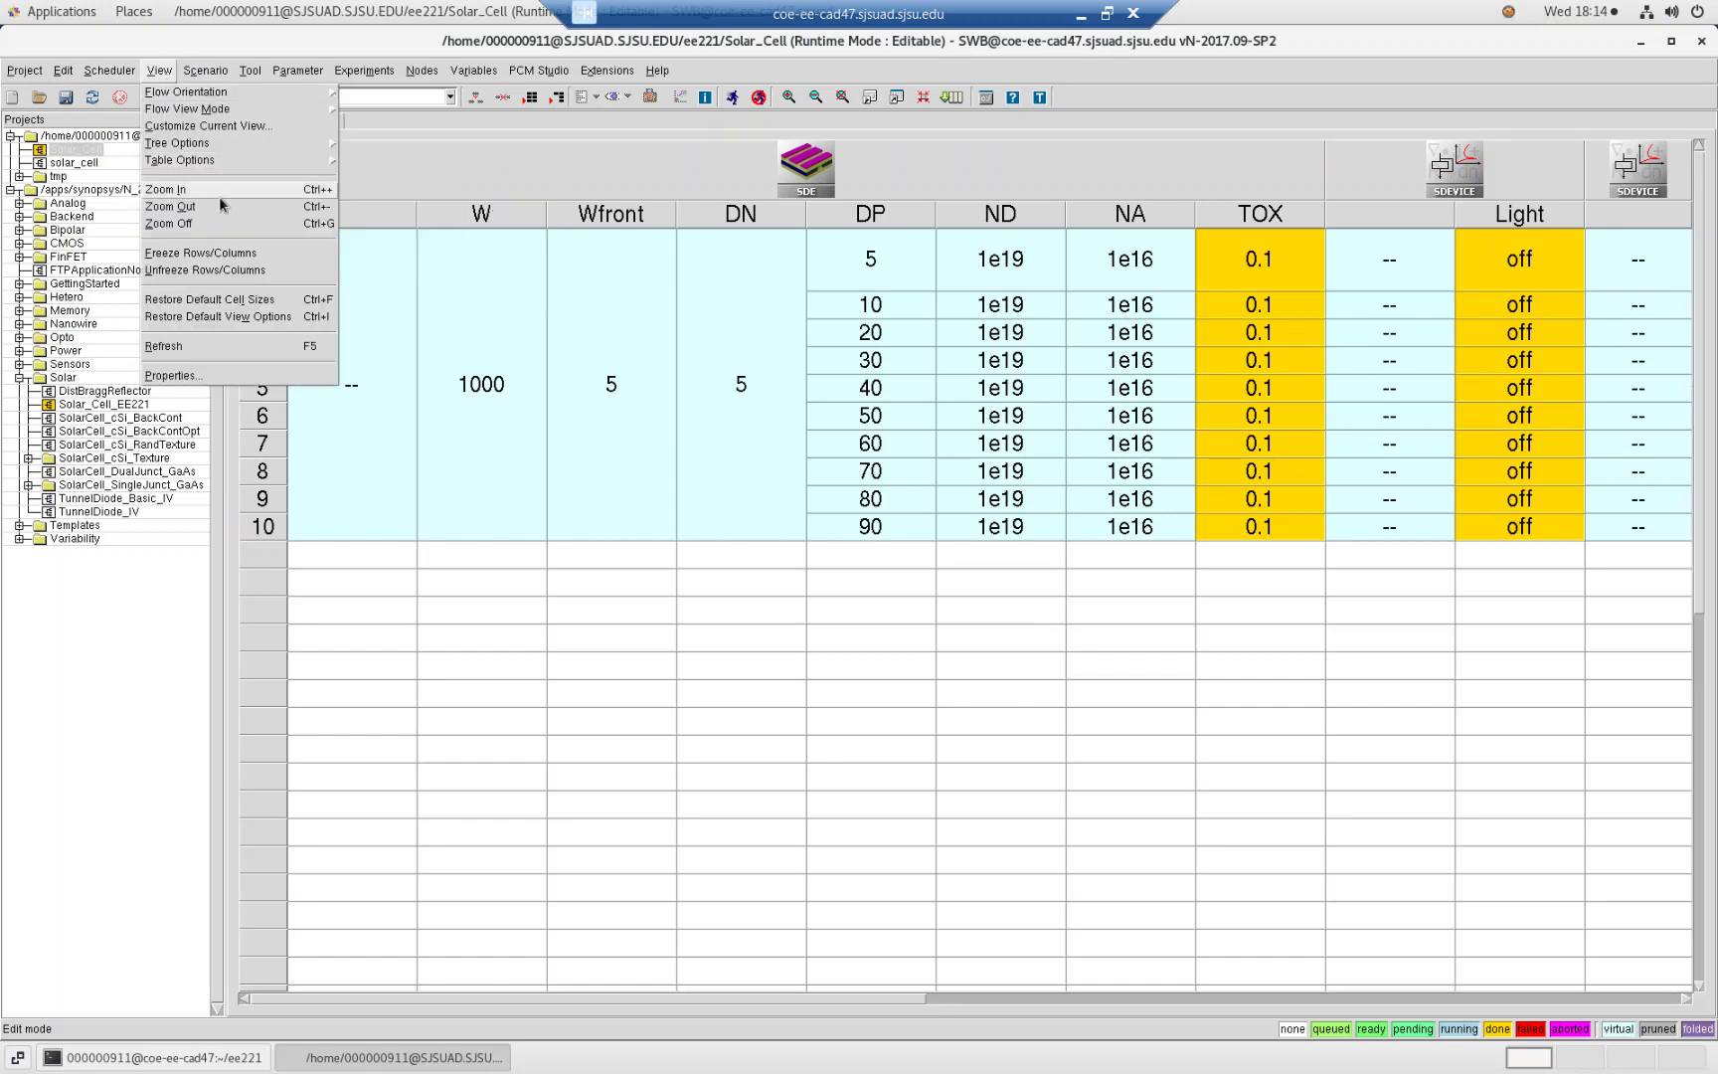
pyautogui.click(969, 819)
pyautogui.moveTo(912, 997); pyautogui.dragTo(1613, 950)
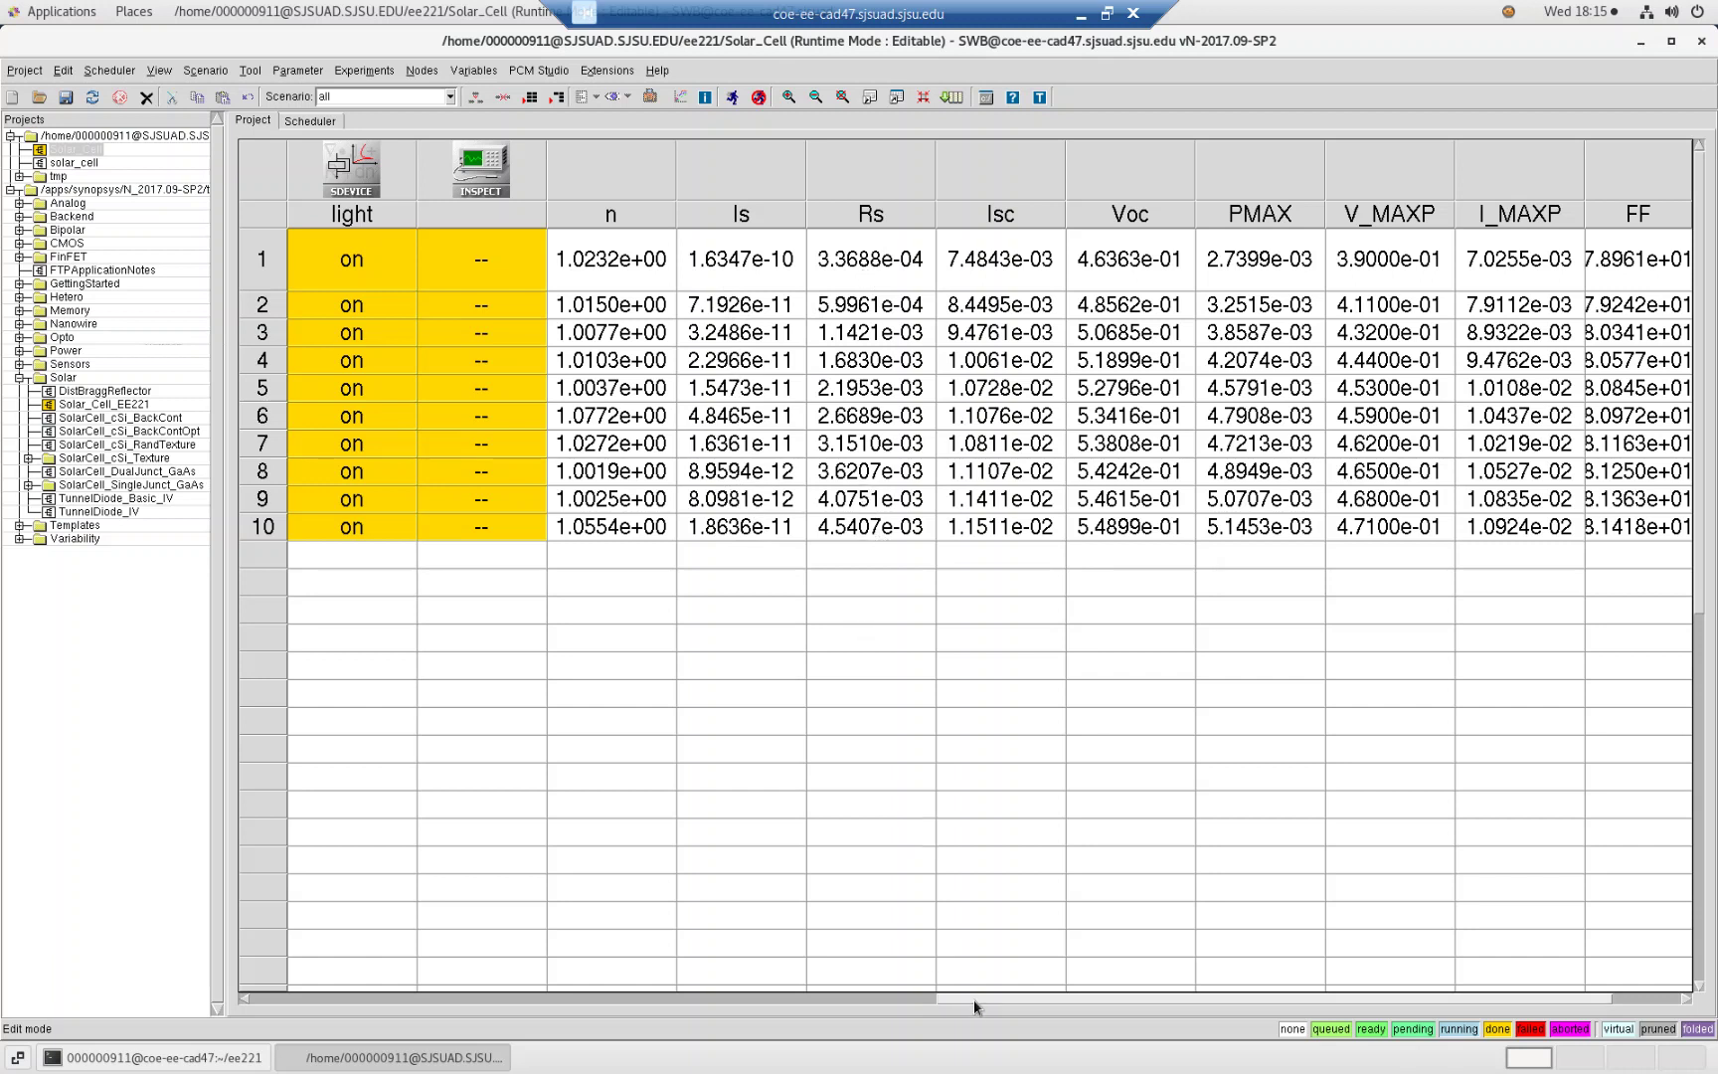
pyautogui.moveTo(981, 1005); pyautogui.dragTo(563, 982)
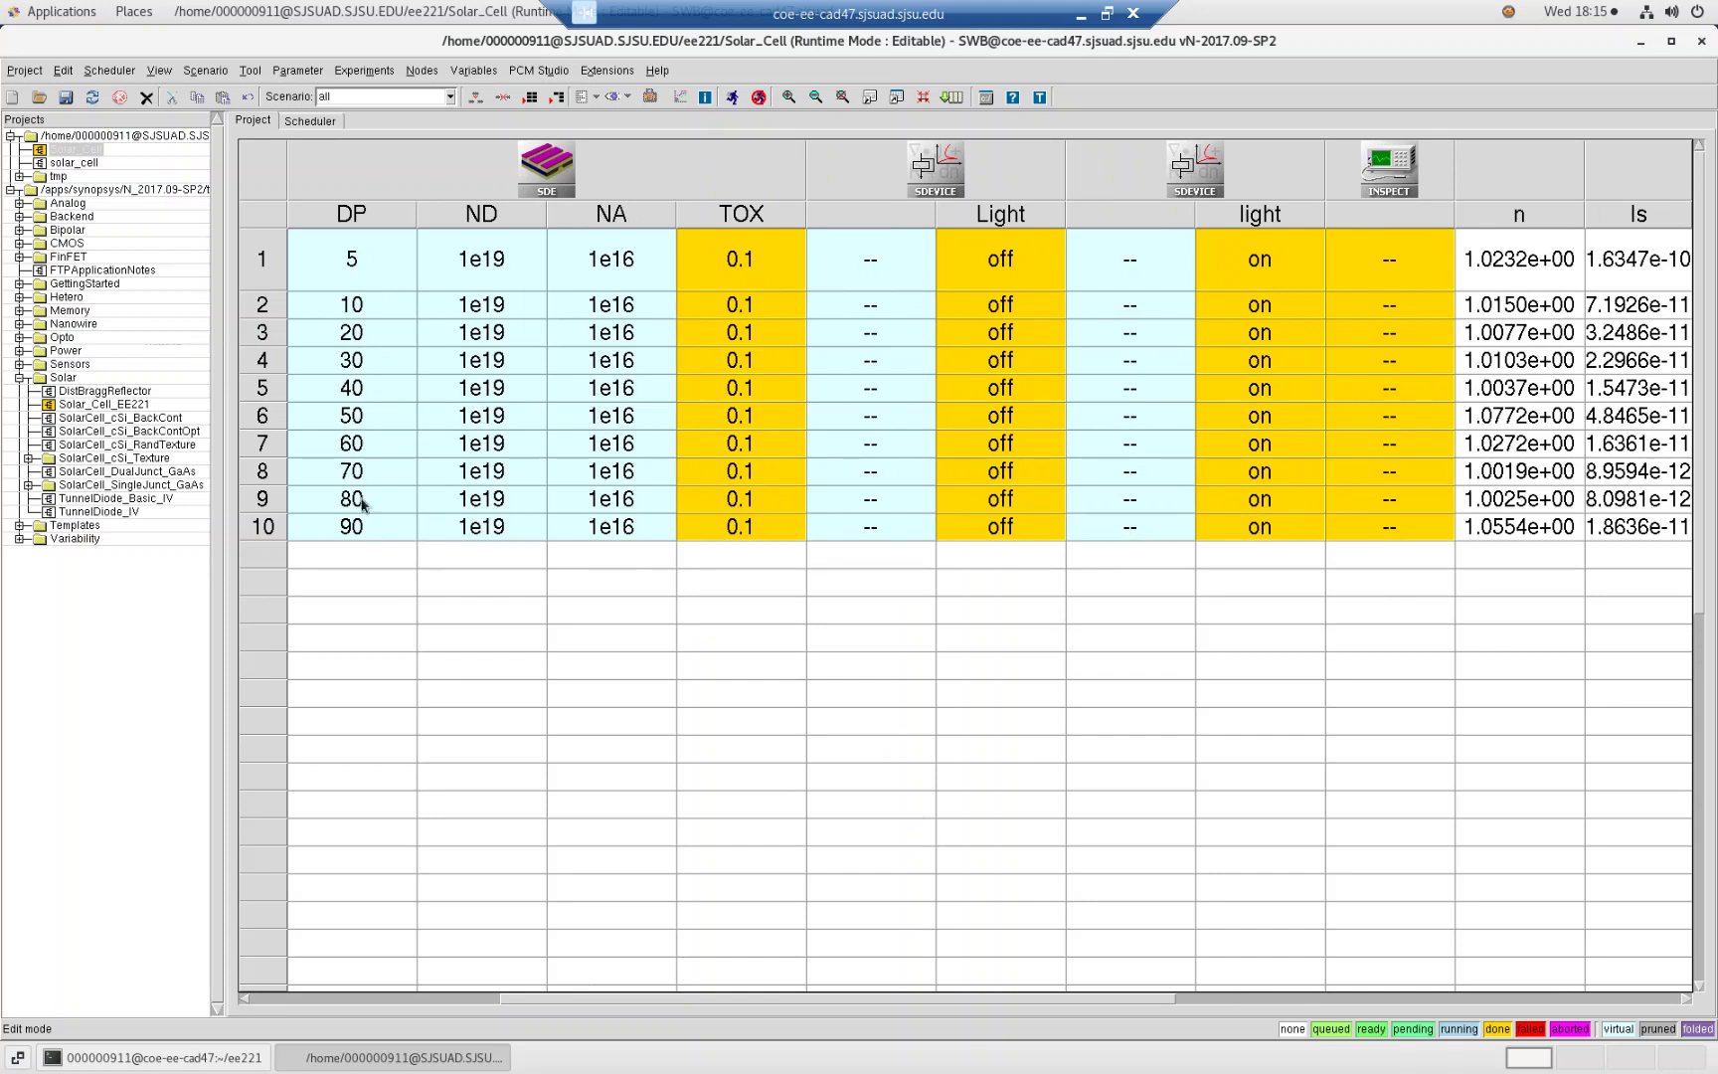
# View node 172's n172_msh.tdr doping plot (DP 90) in Sentaurus Visual, then close it
pyautogui.click(736, 530)
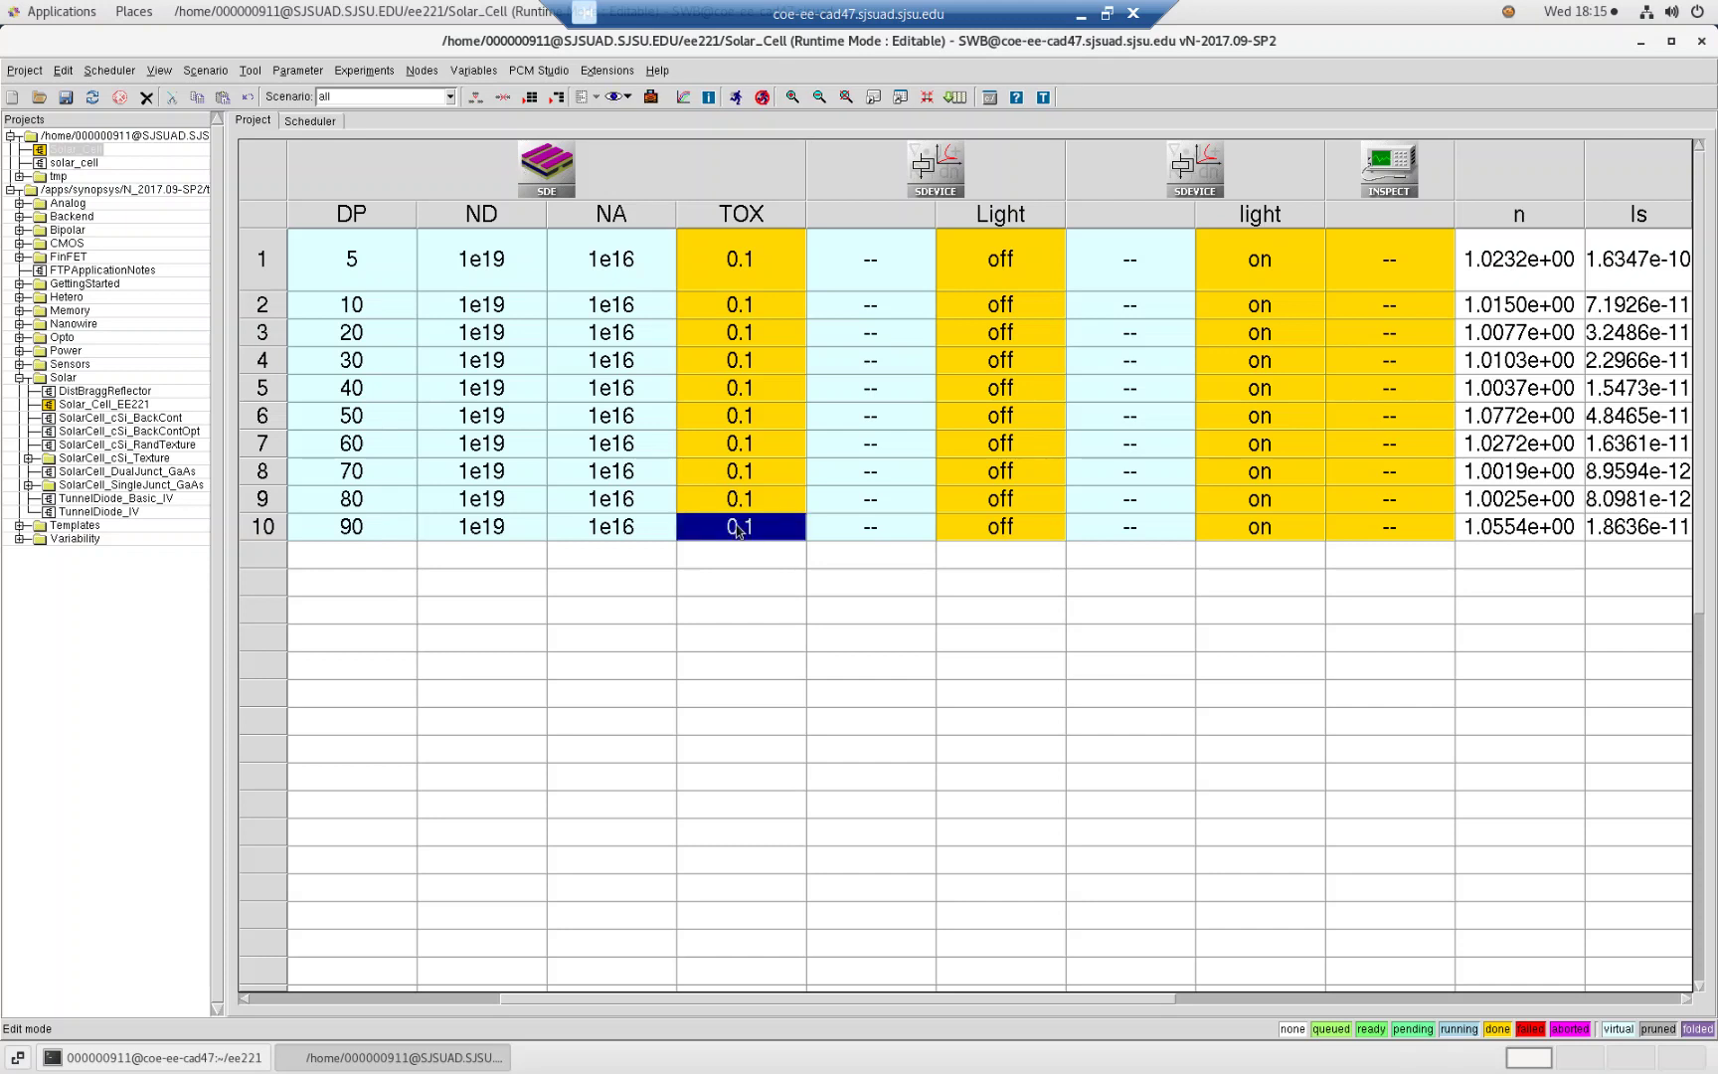
pyautogui.doubleClick(737, 530)
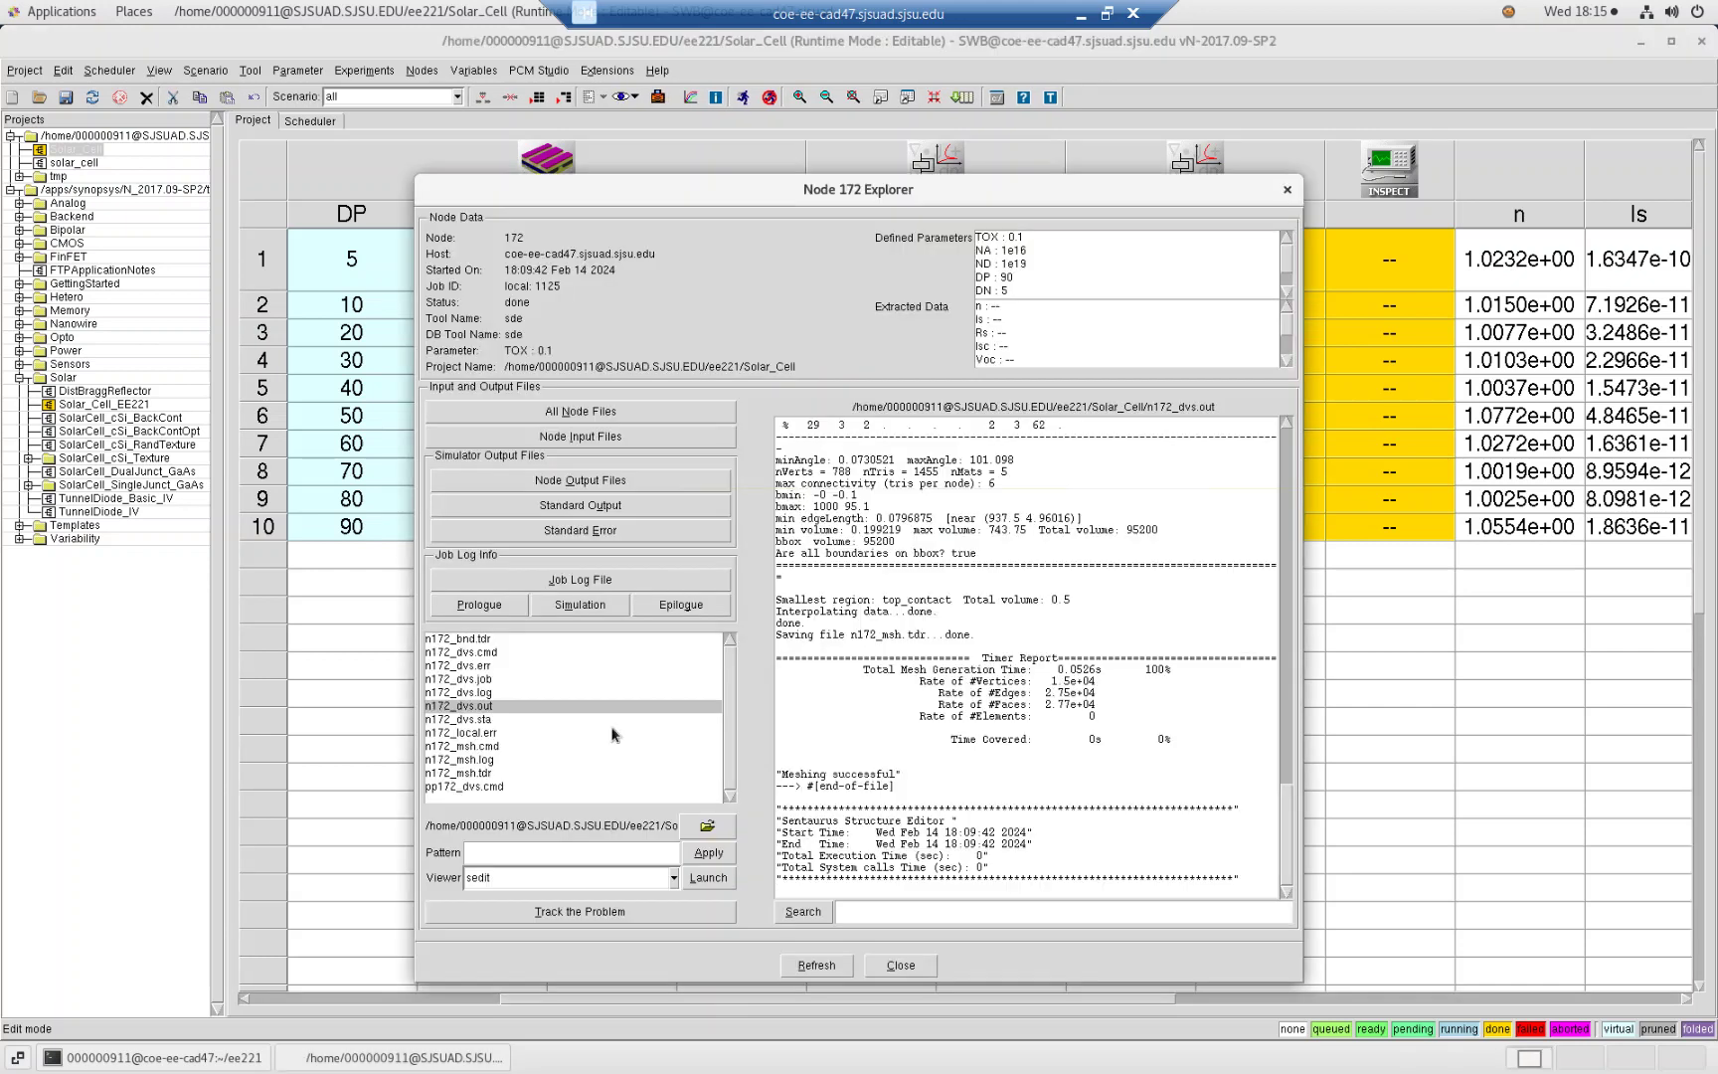
pyautogui.click(467, 772)
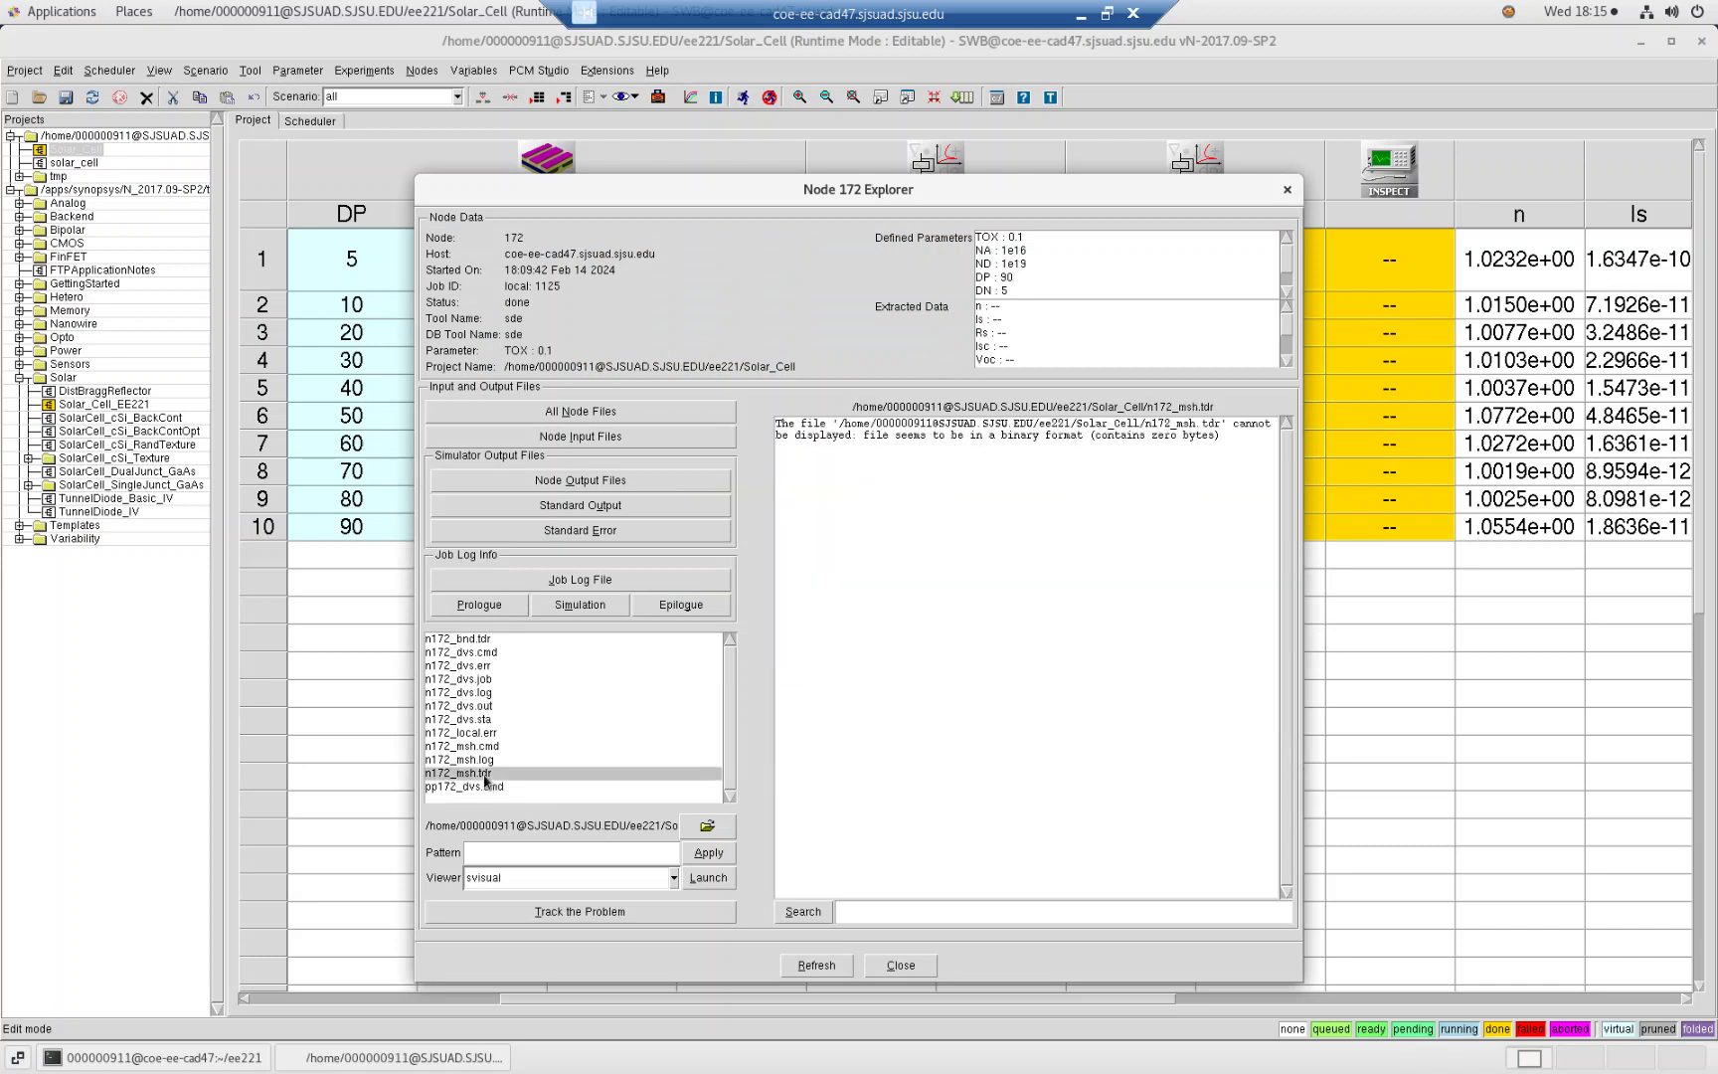
pyautogui.doubleClick(485, 780)
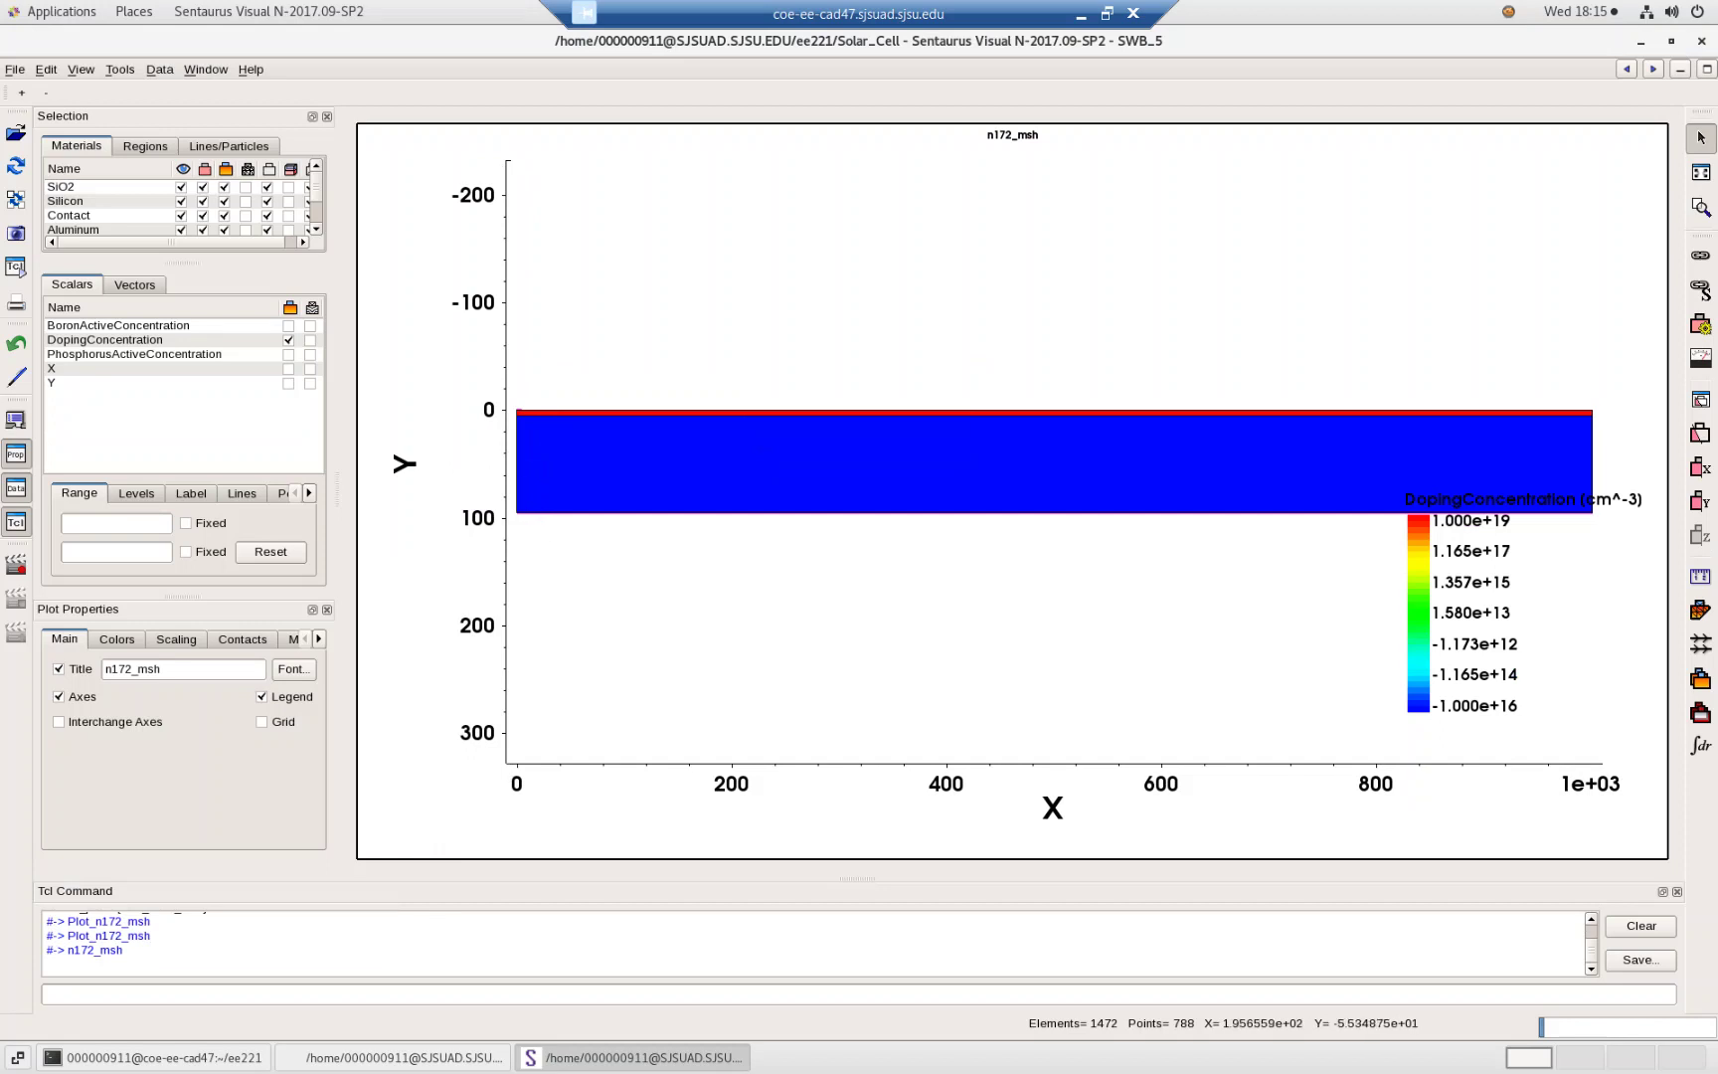
pyautogui.click(1701, 41)
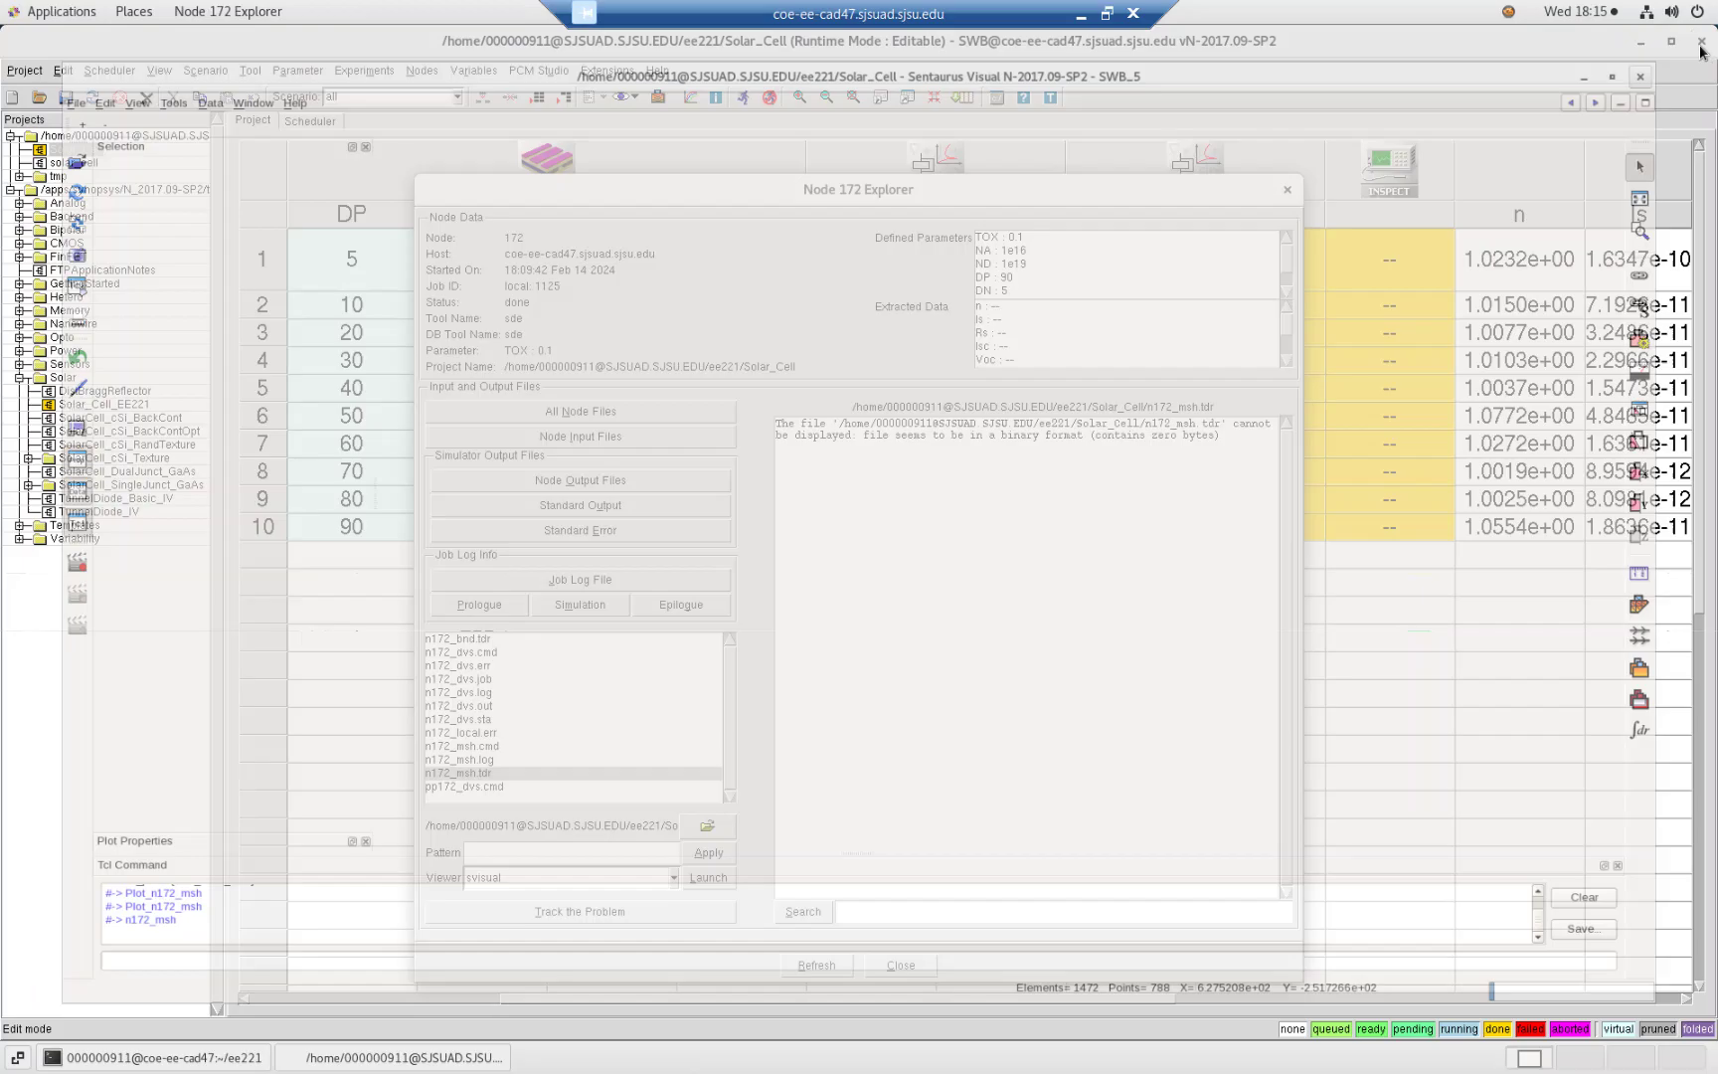
pyautogui.click(1286, 190)
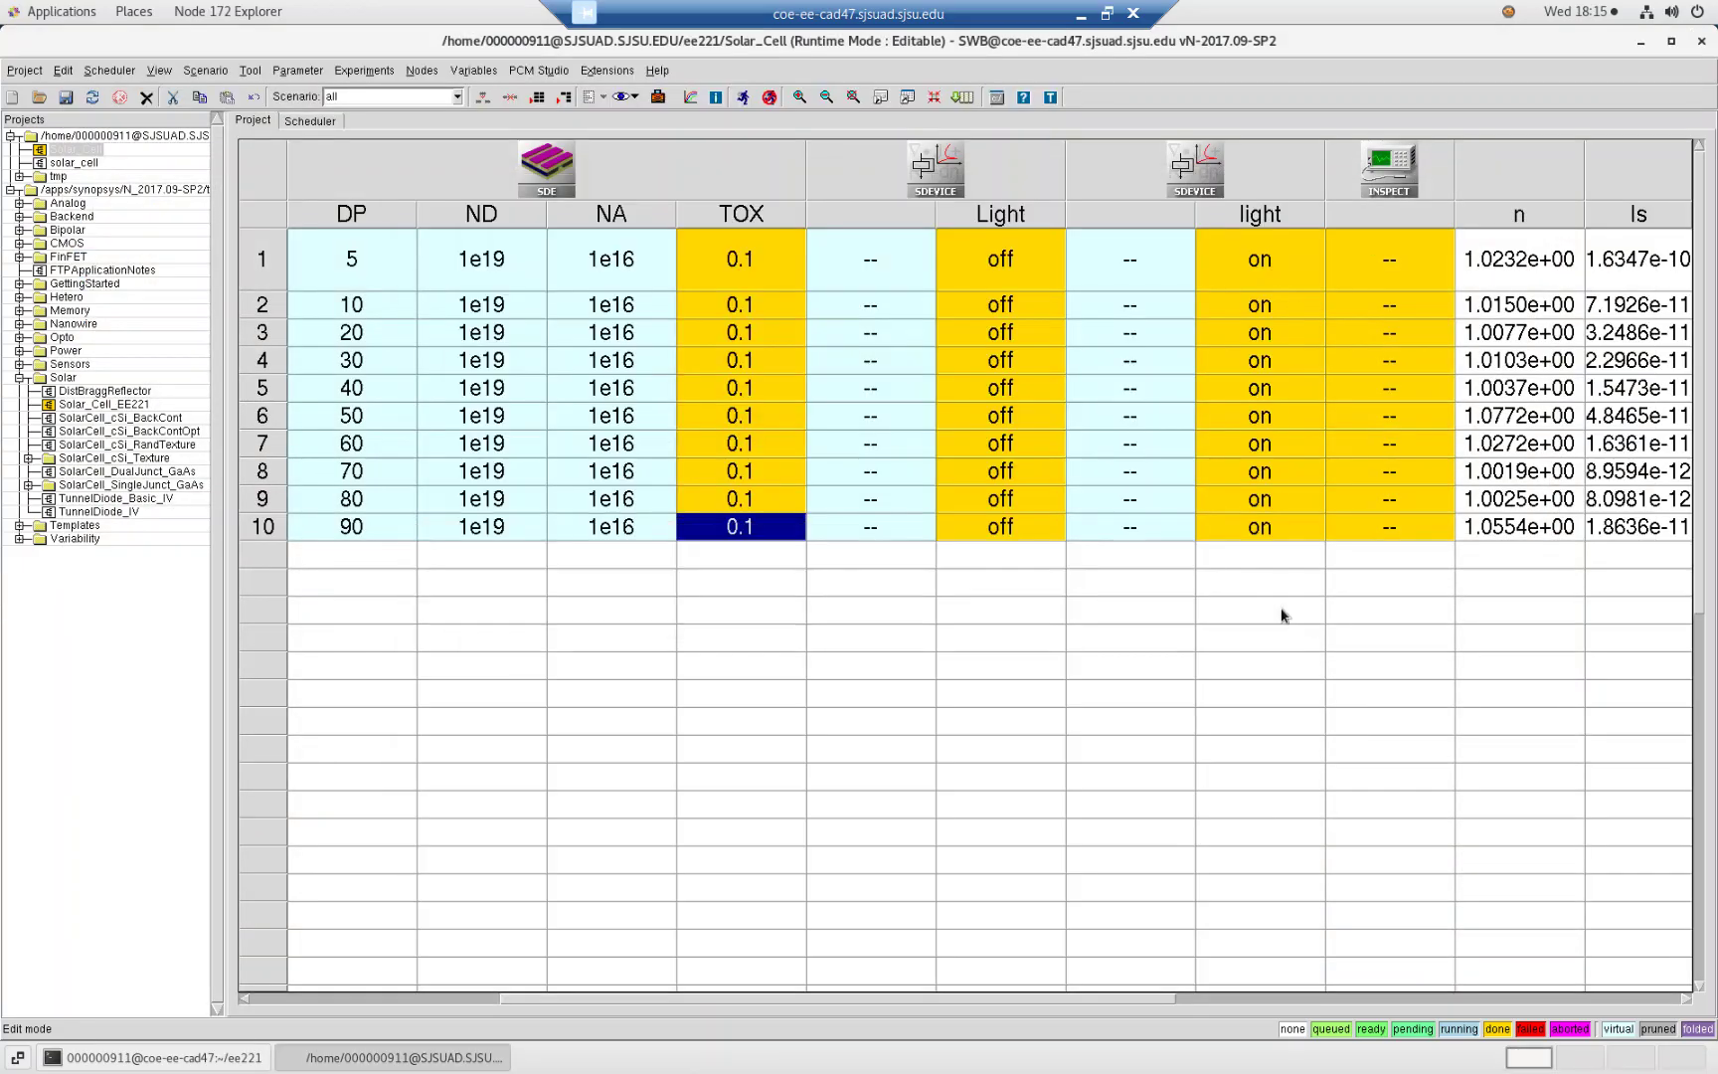
pyautogui.moveTo(1097, 997); pyautogui.dragTo(1507, 936)
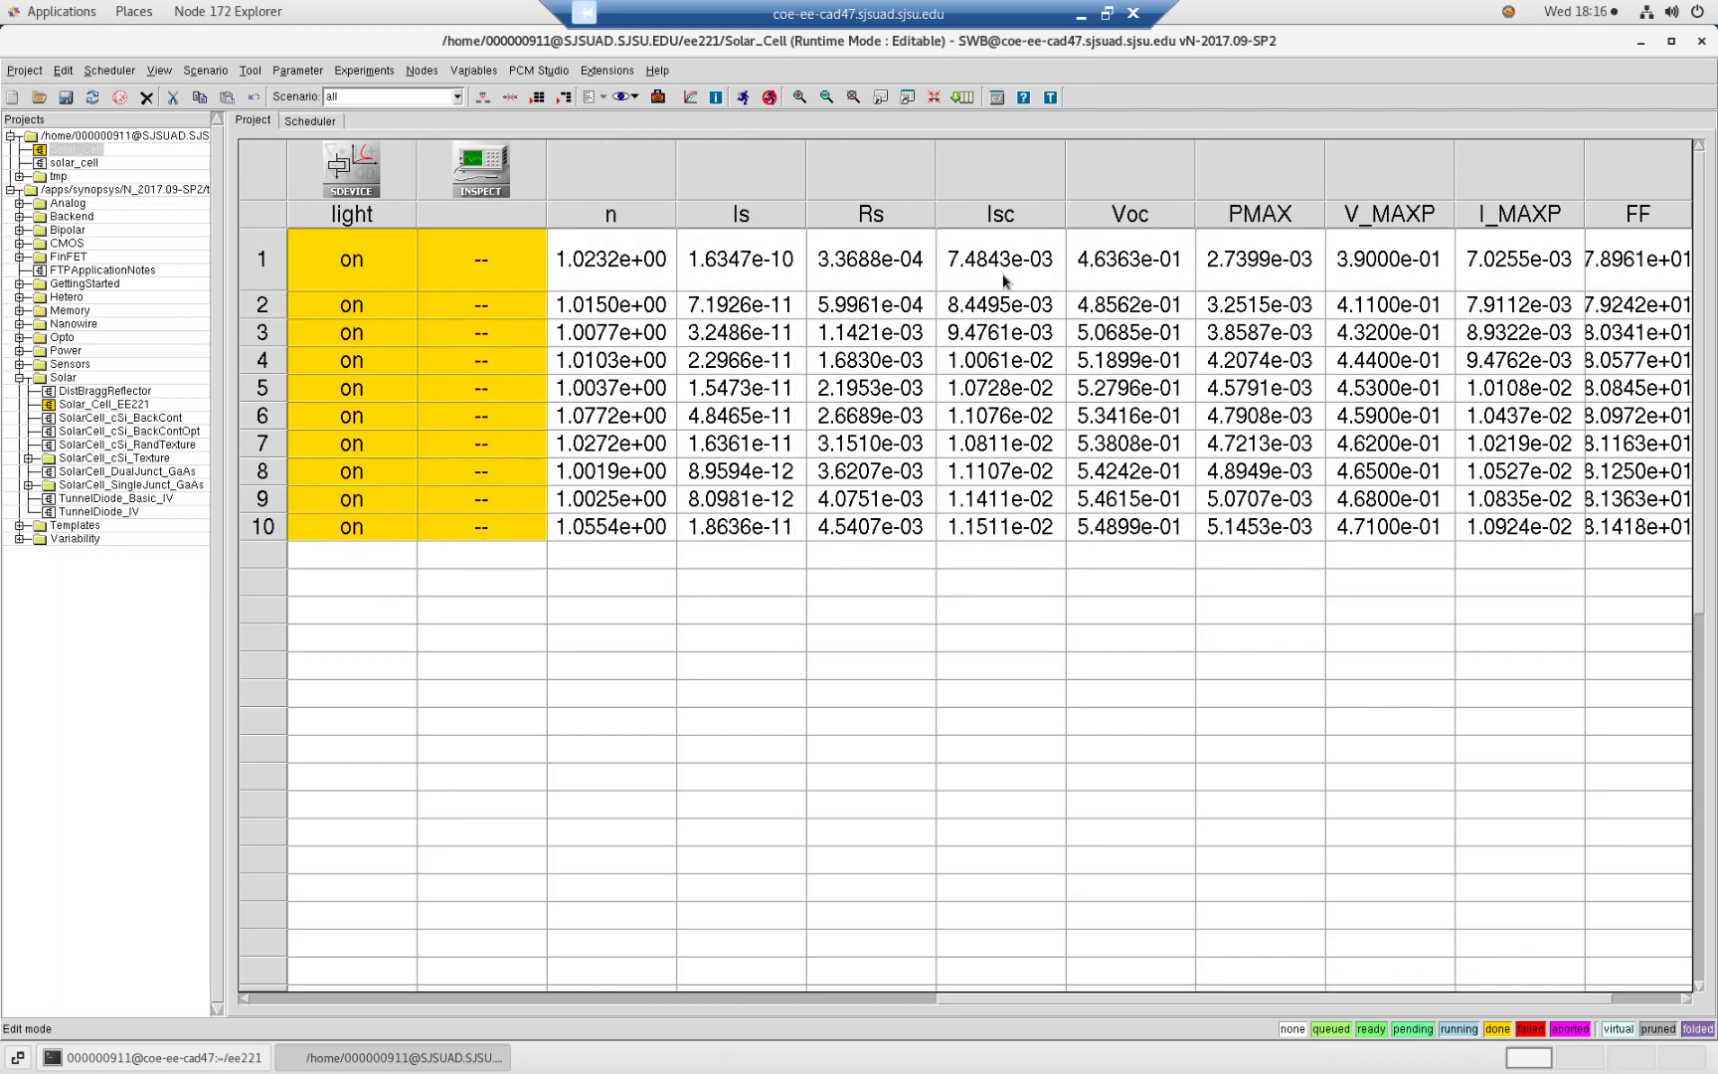
pyautogui.moveTo(1003, 275); pyautogui.dragTo(1004, 531)
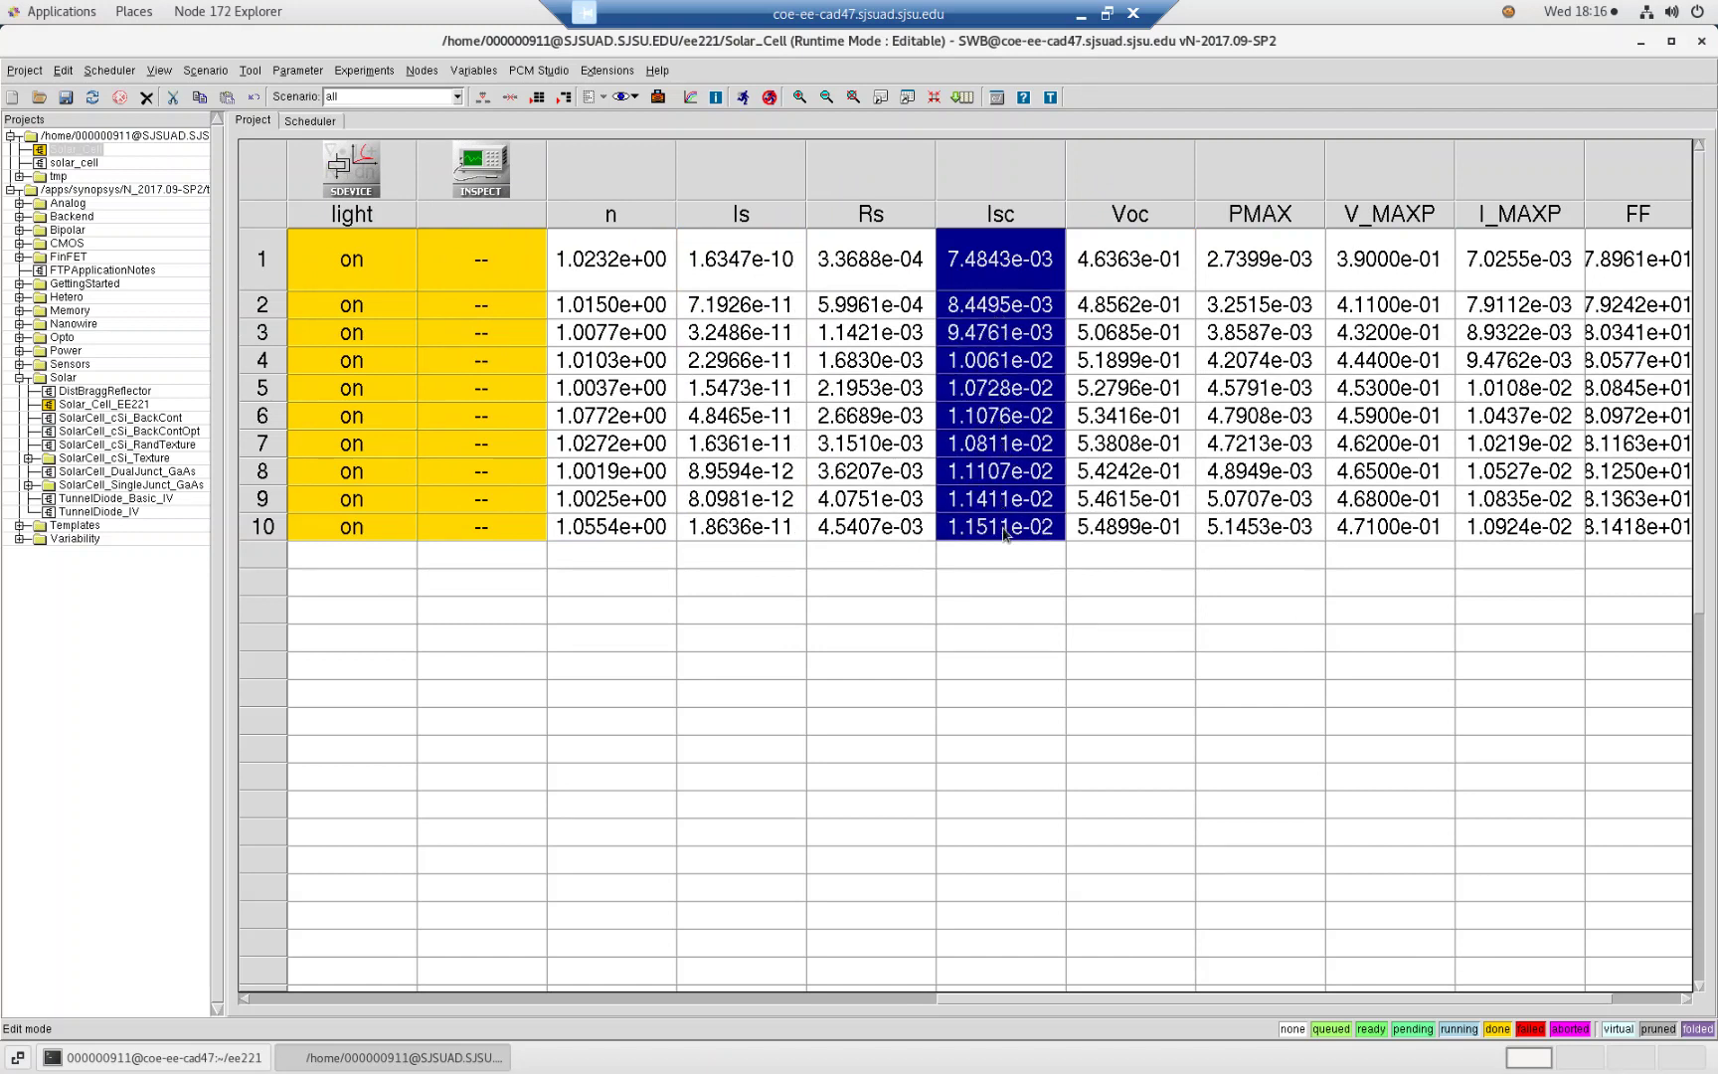
pyautogui.click(1079, 267)
pyautogui.moveTo(1078, 266); pyautogui.dragTo(1118, 524)
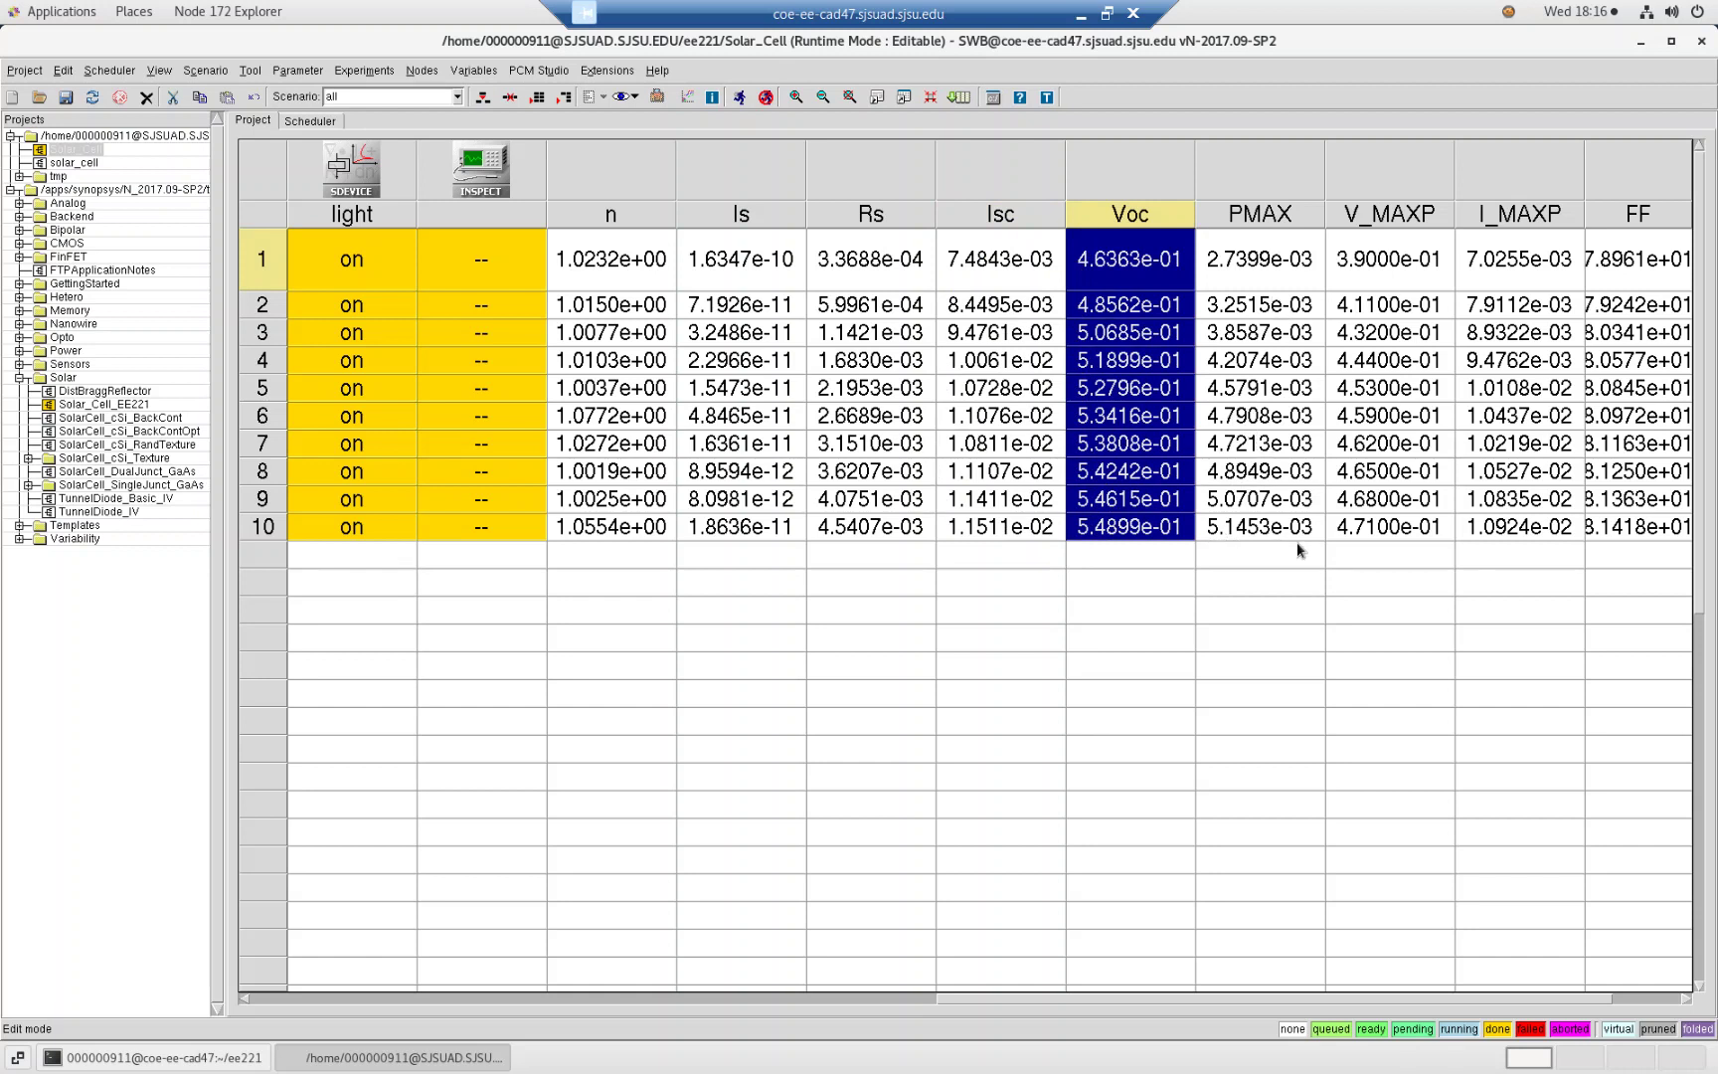
pyautogui.click(1365, 535)
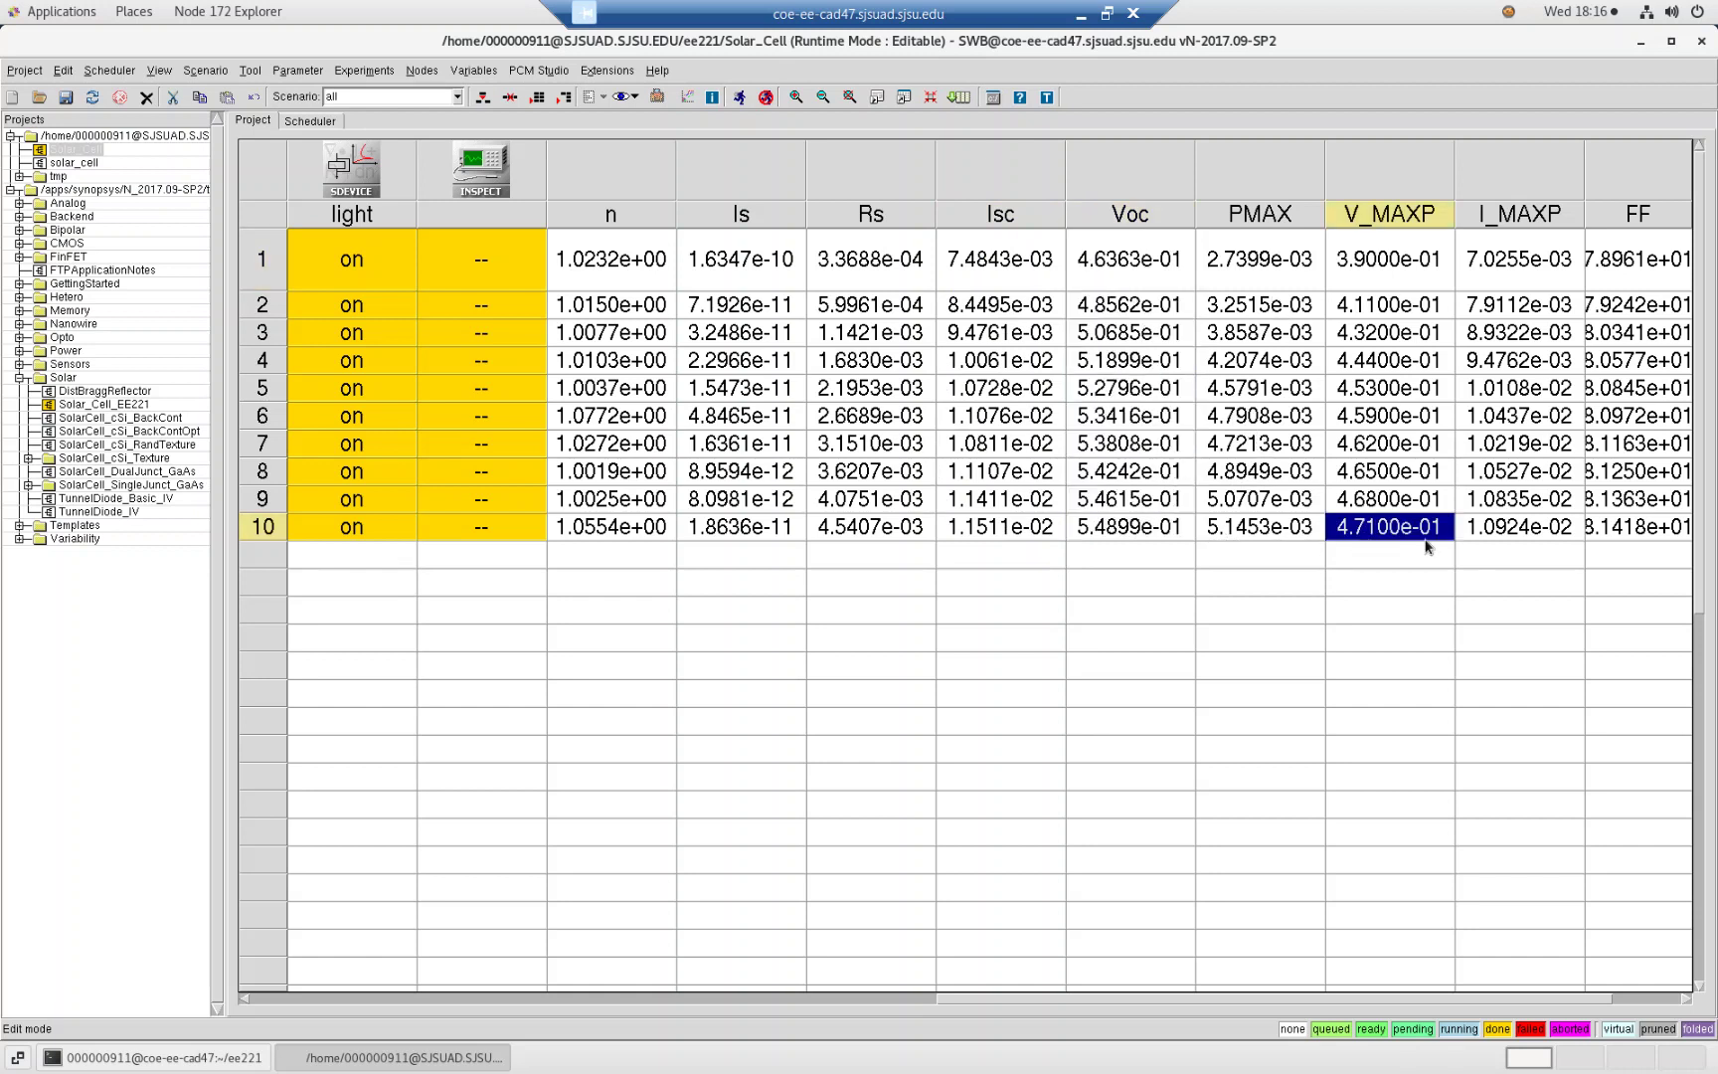
pyautogui.moveTo(972, 992); pyautogui.dragTo(1143, 1000)
pyautogui.click(1249, 534)
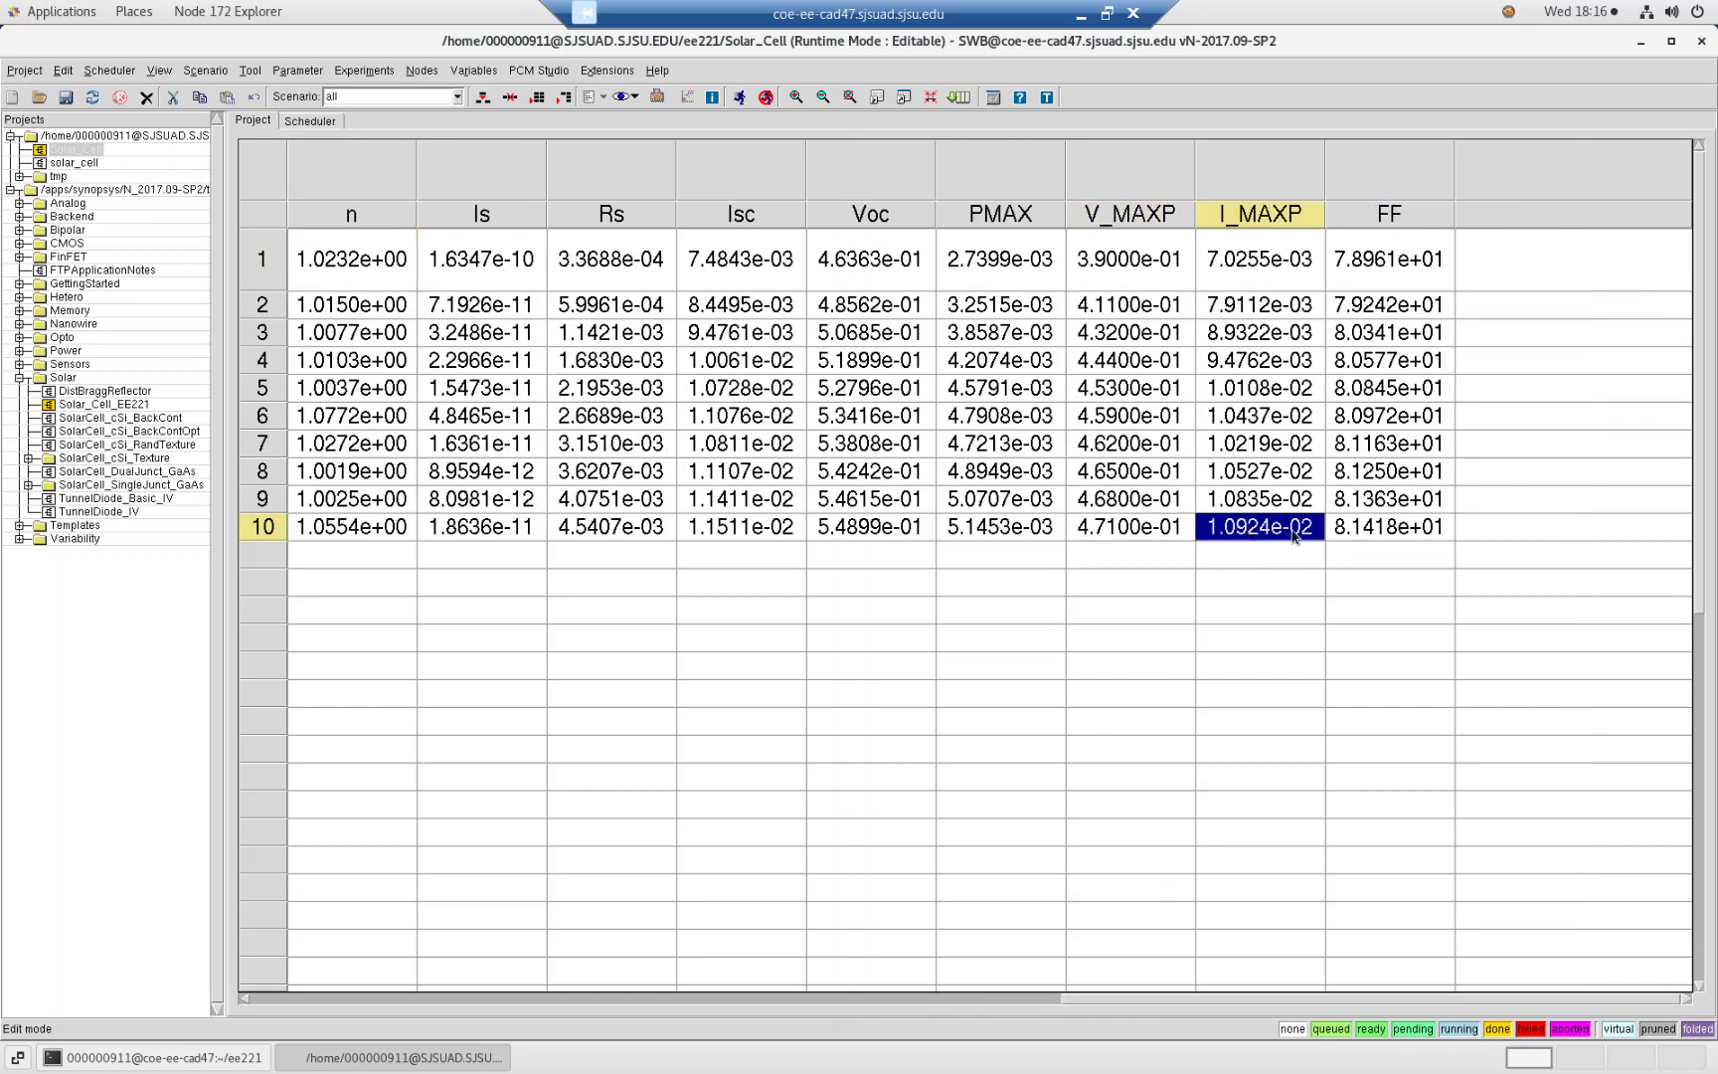
pyautogui.click(1352, 537)
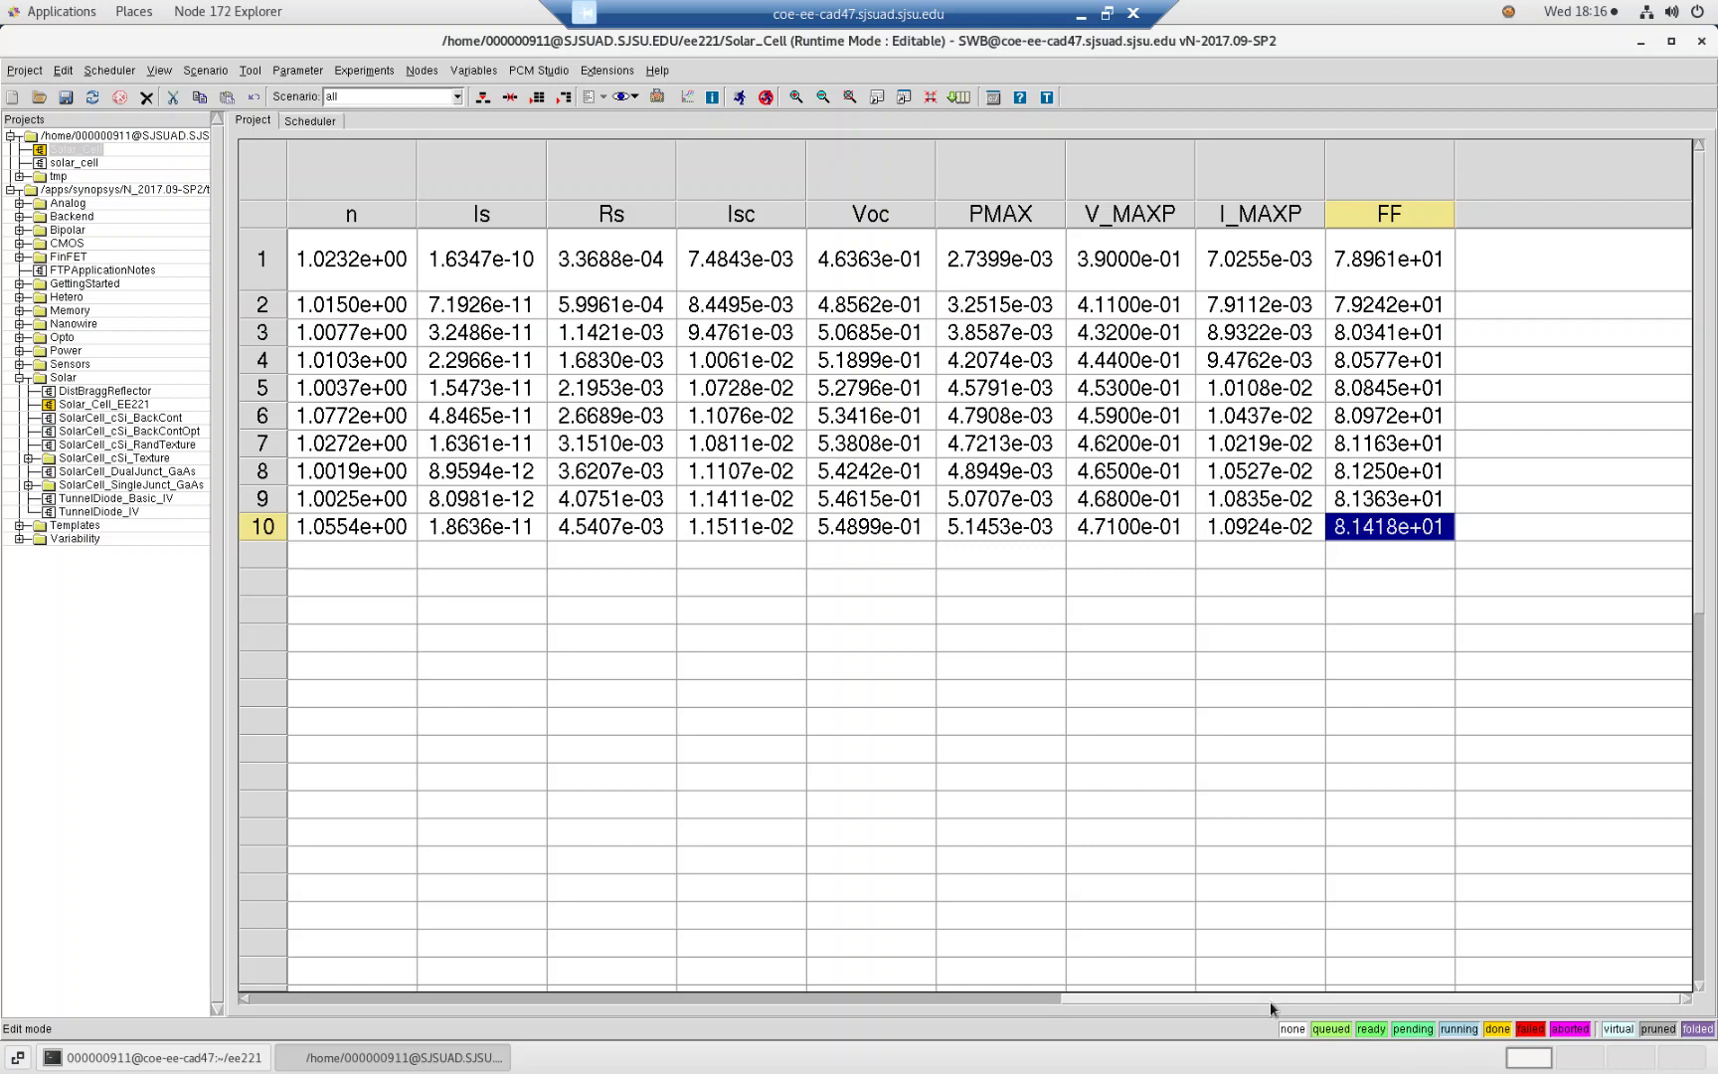
pyautogui.moveTo(1165, 994); pyautogui.dragTo(299, 915)
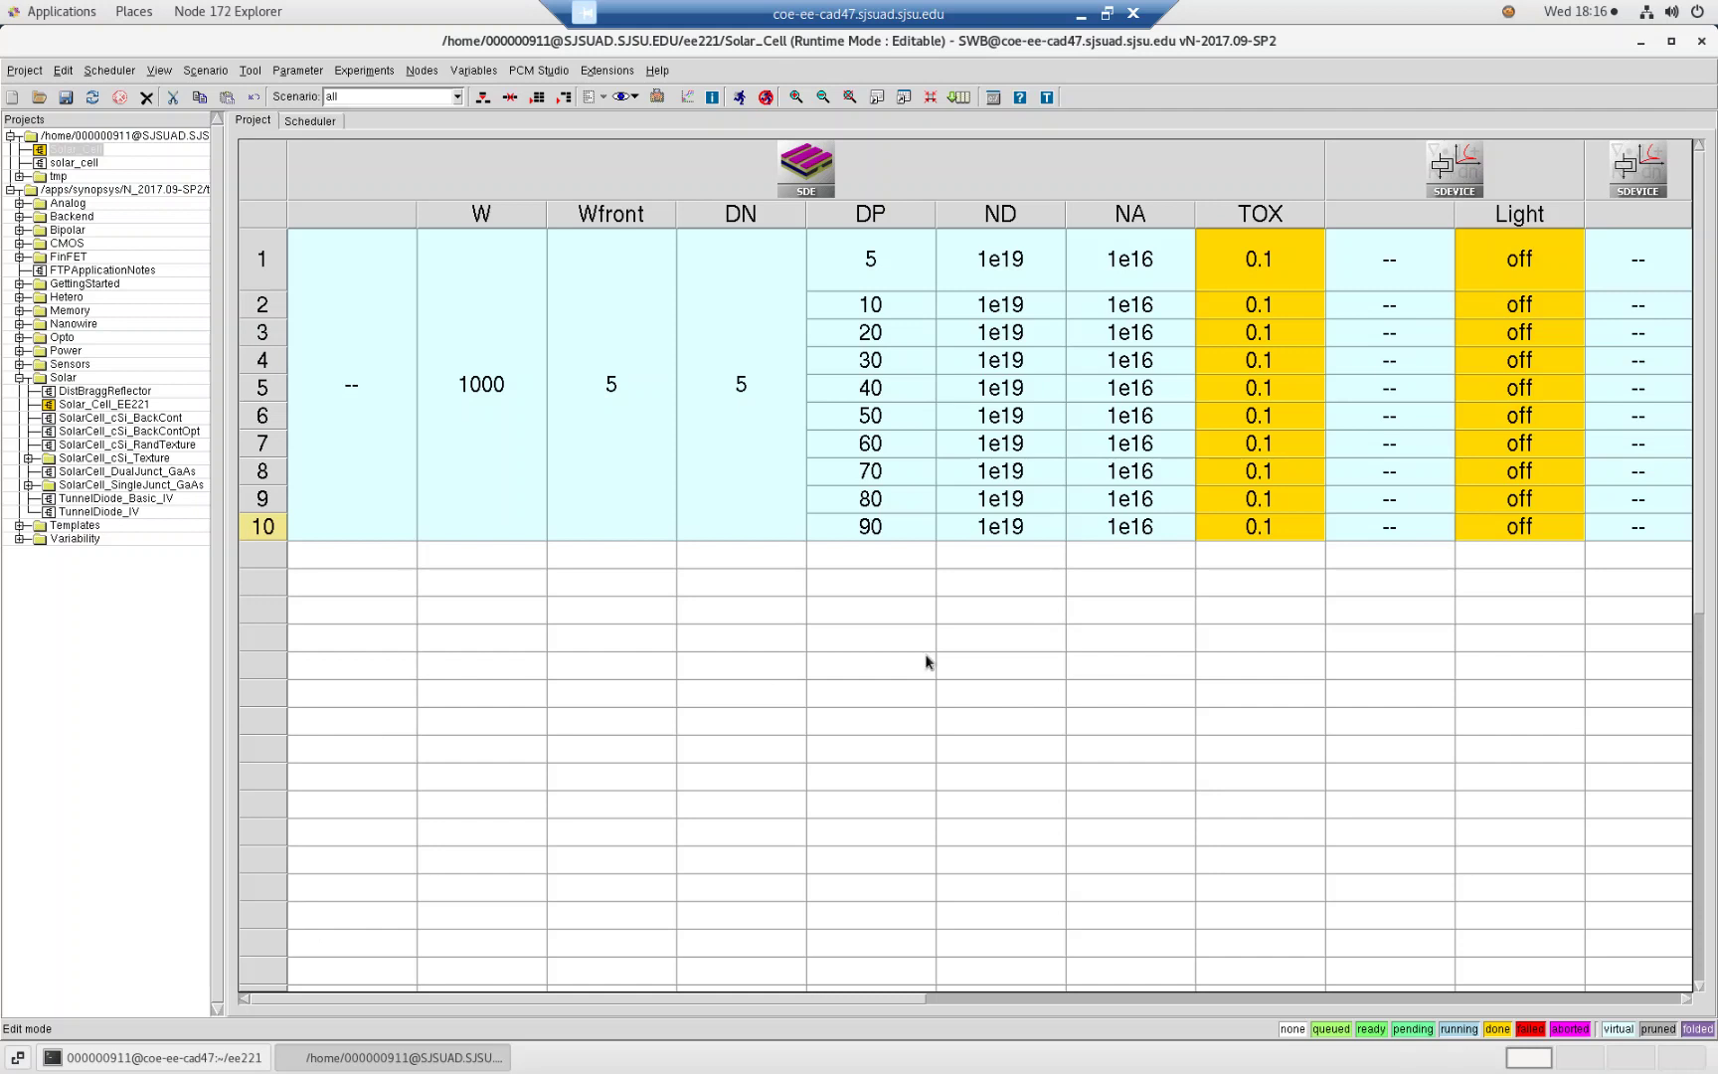
pyautogui.moveTo(463, 271); pyautogui.dragTo(1317, 532)
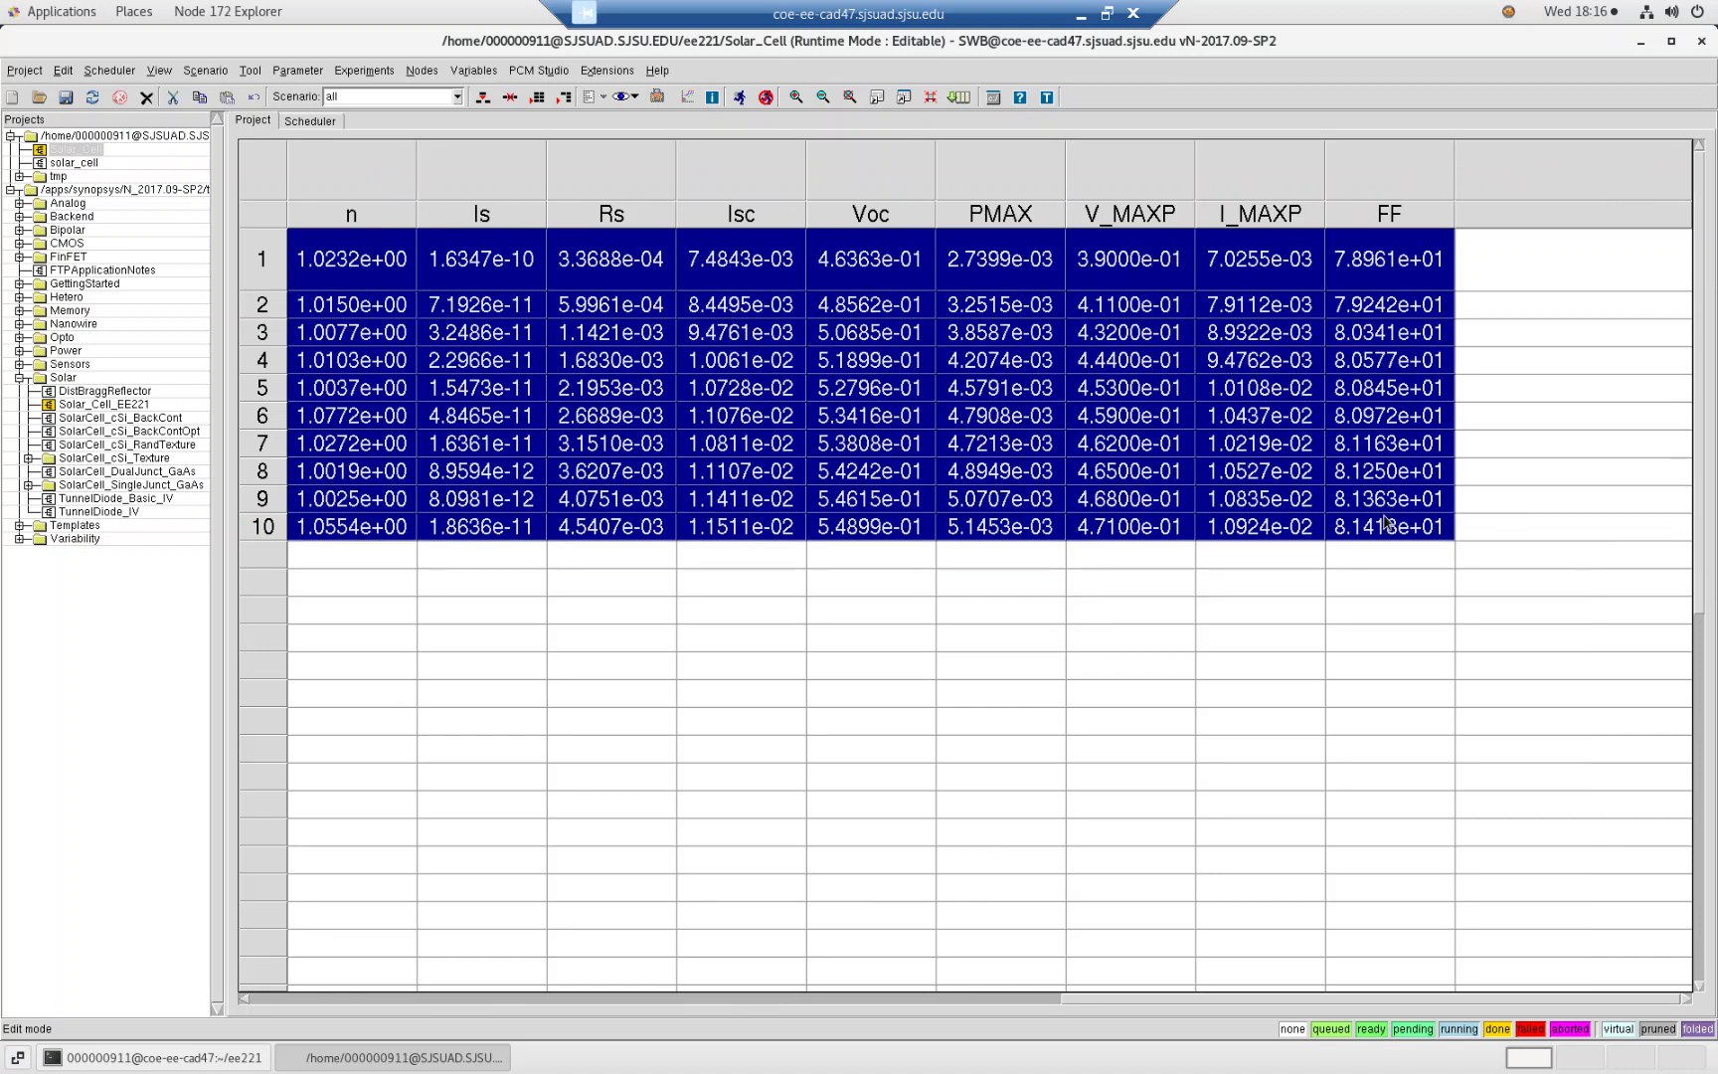
pyautogui.rightClick(1113, 419)
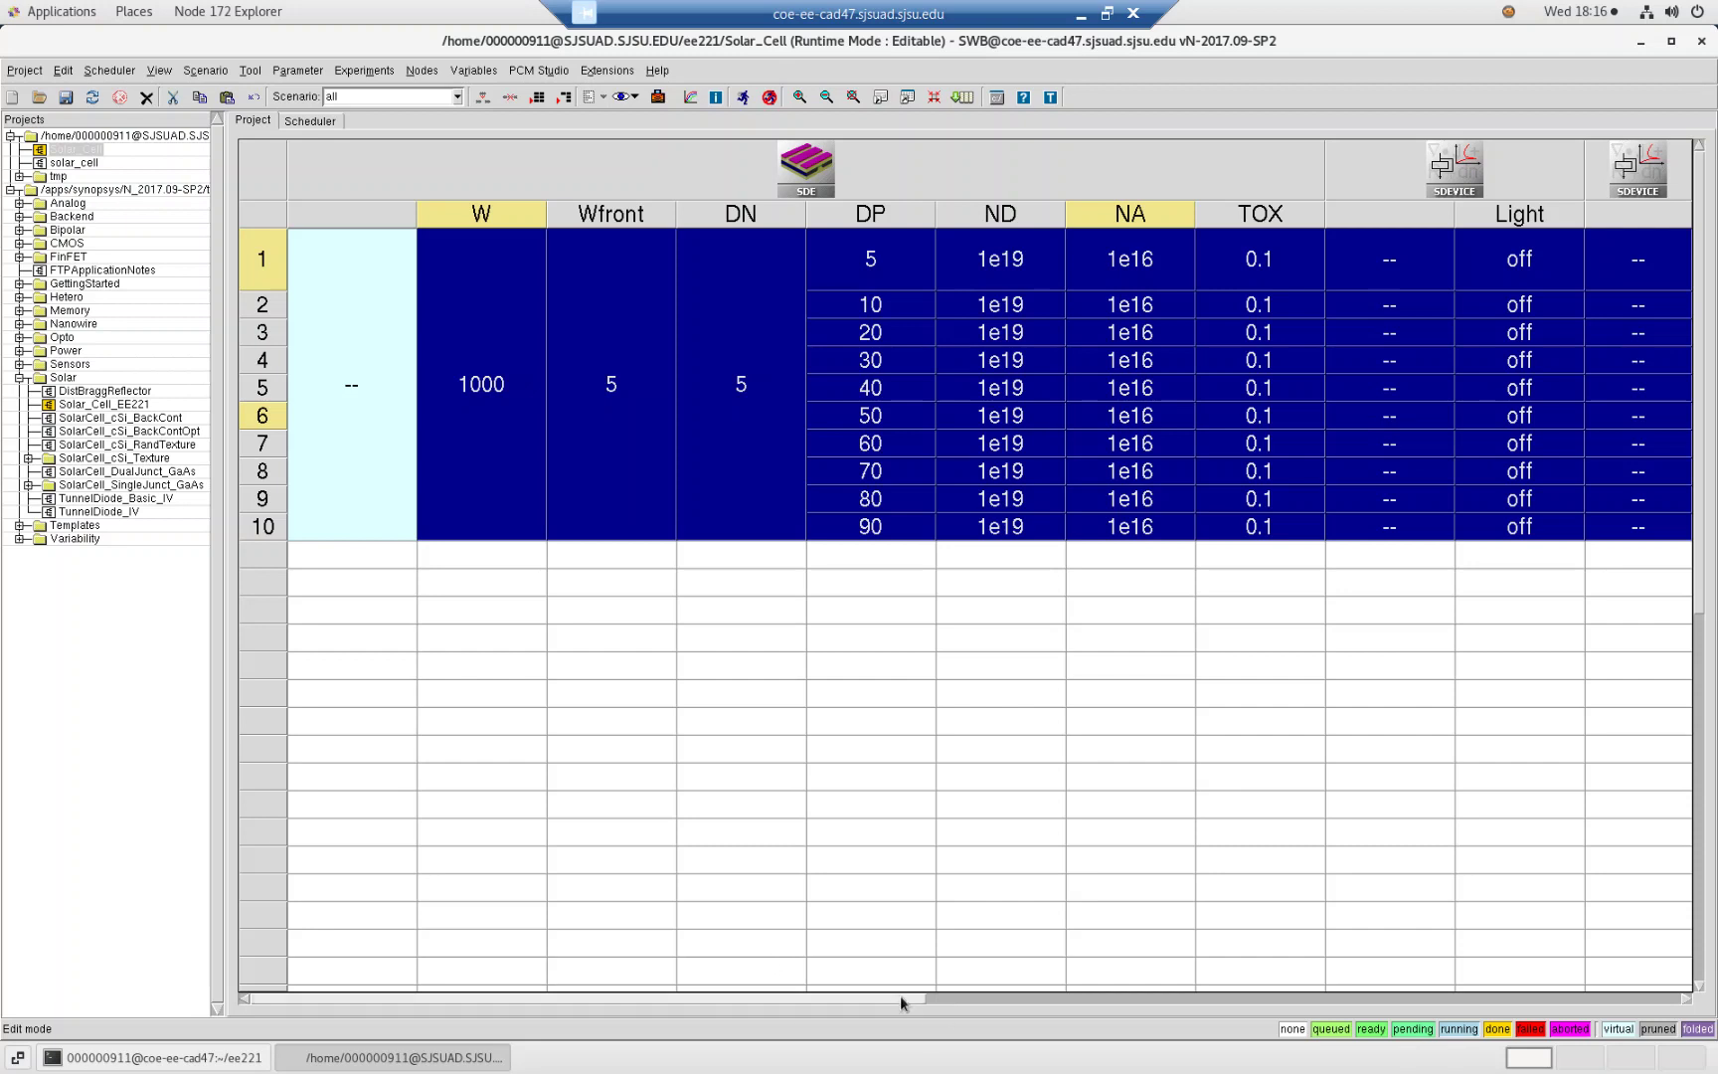
pyautogui.moveTo(897, 1002); pyautogui.dragTo(1027, 1002)
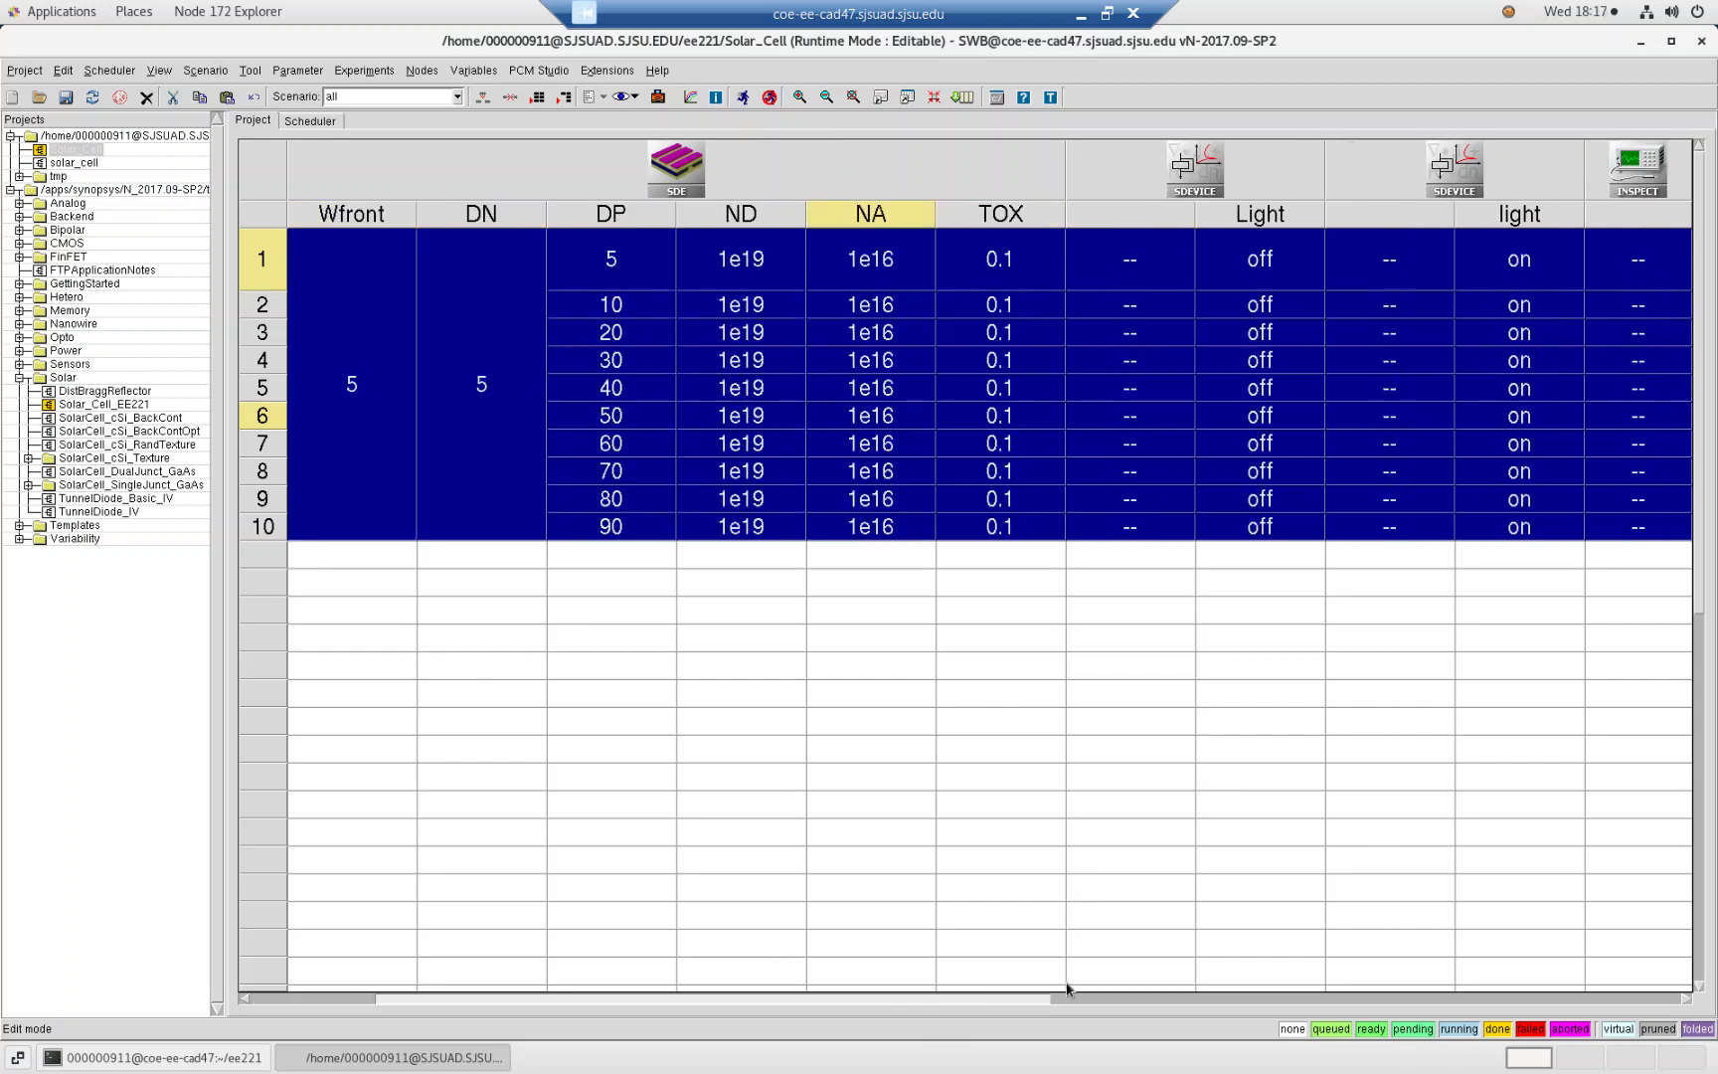
pyautogui.click(934, 770)
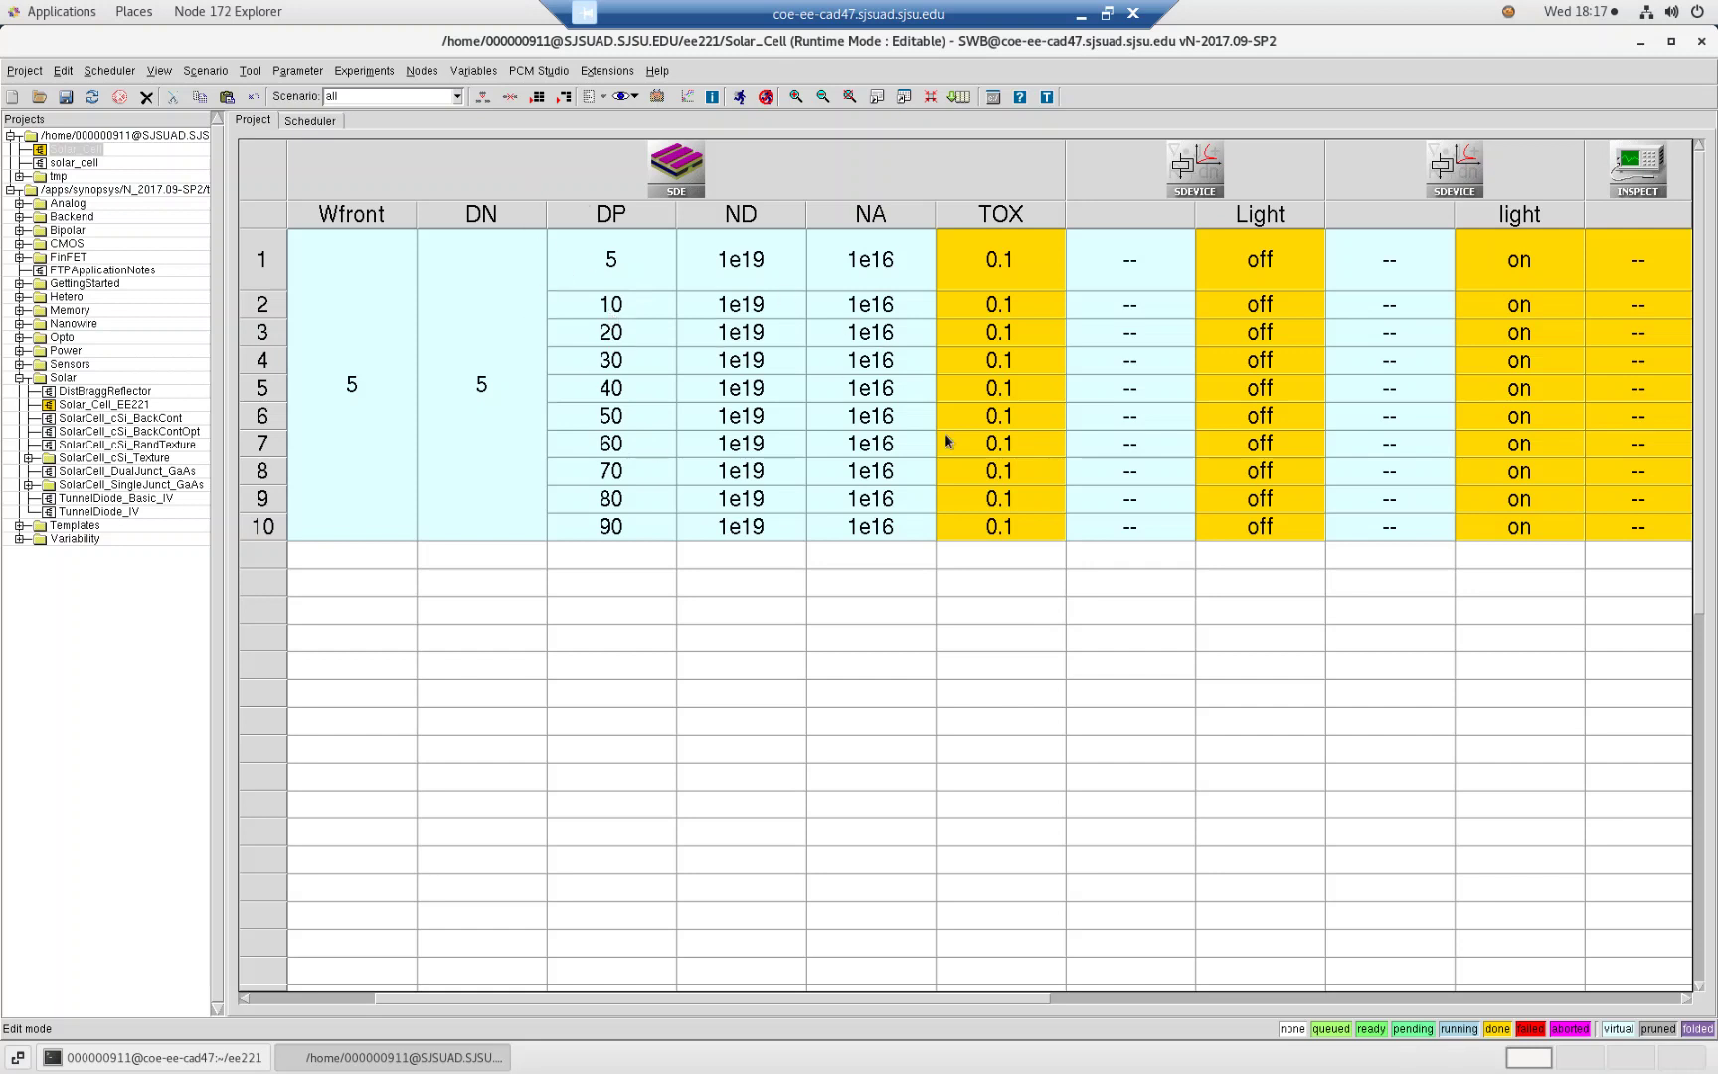
# Remove DP value 5 from the project
pyautogui.click(593, 220)
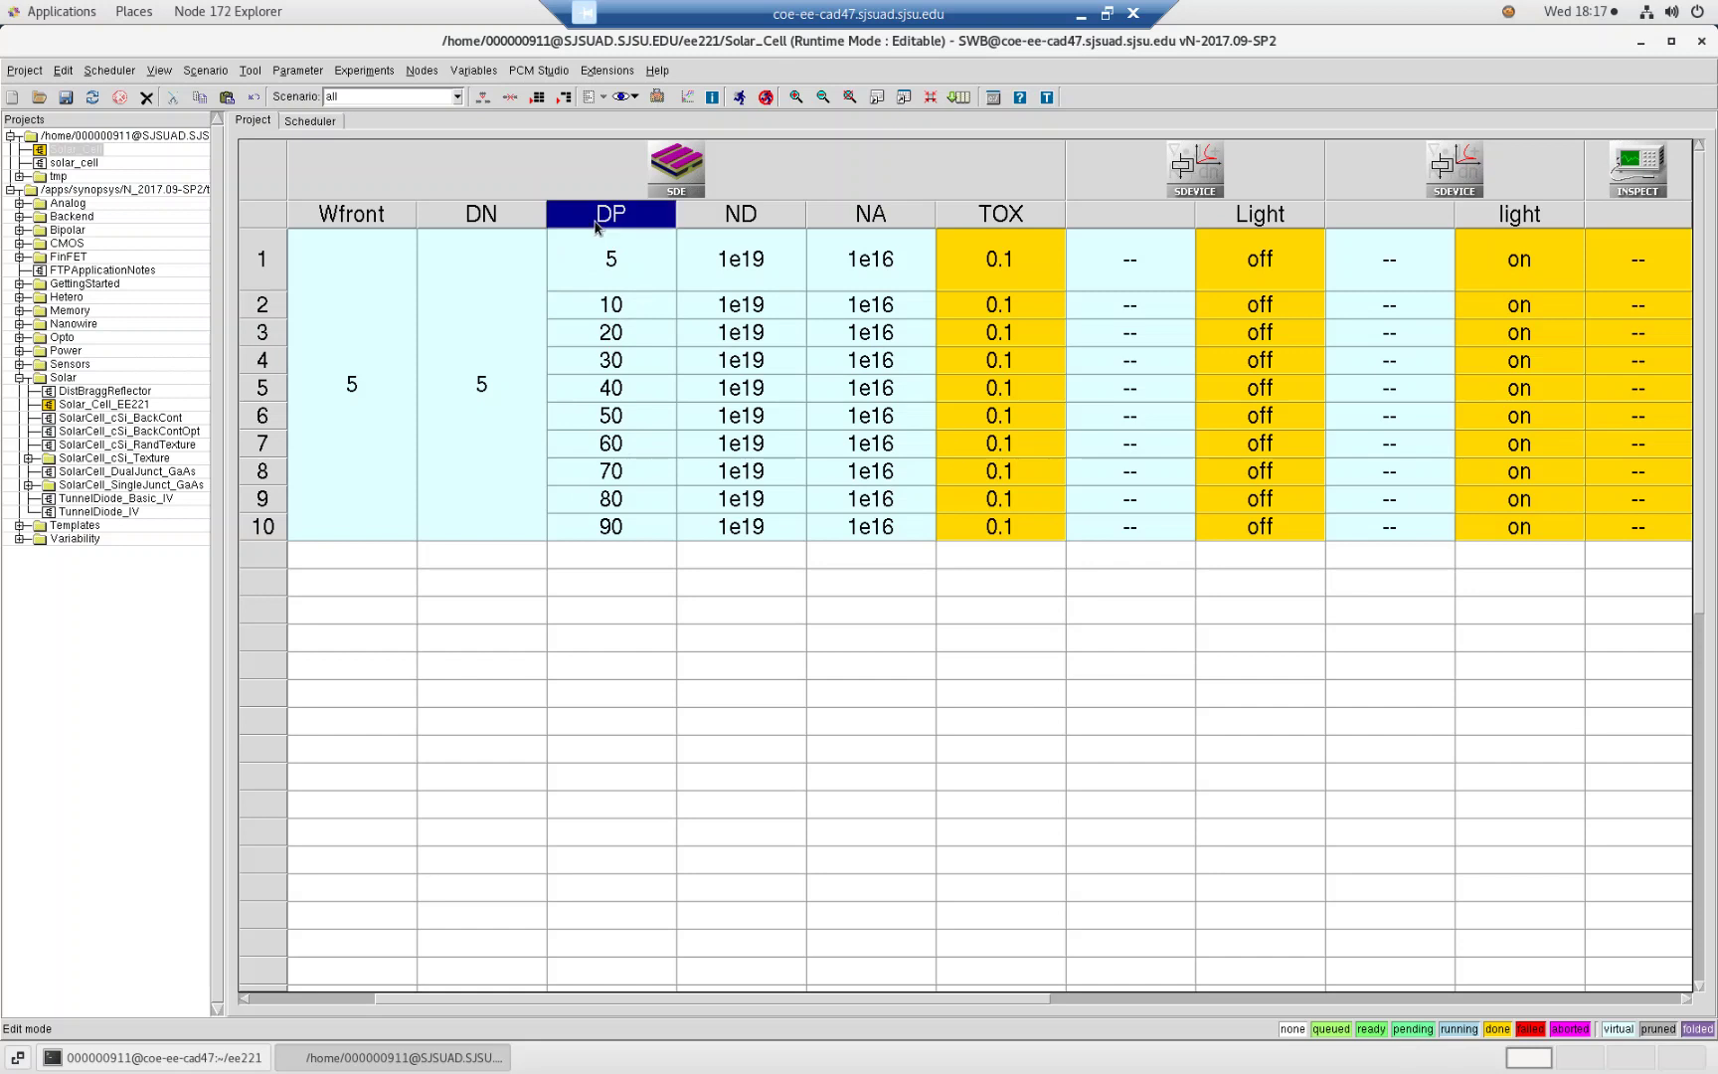
pyautogui.rightClick(594, 220)
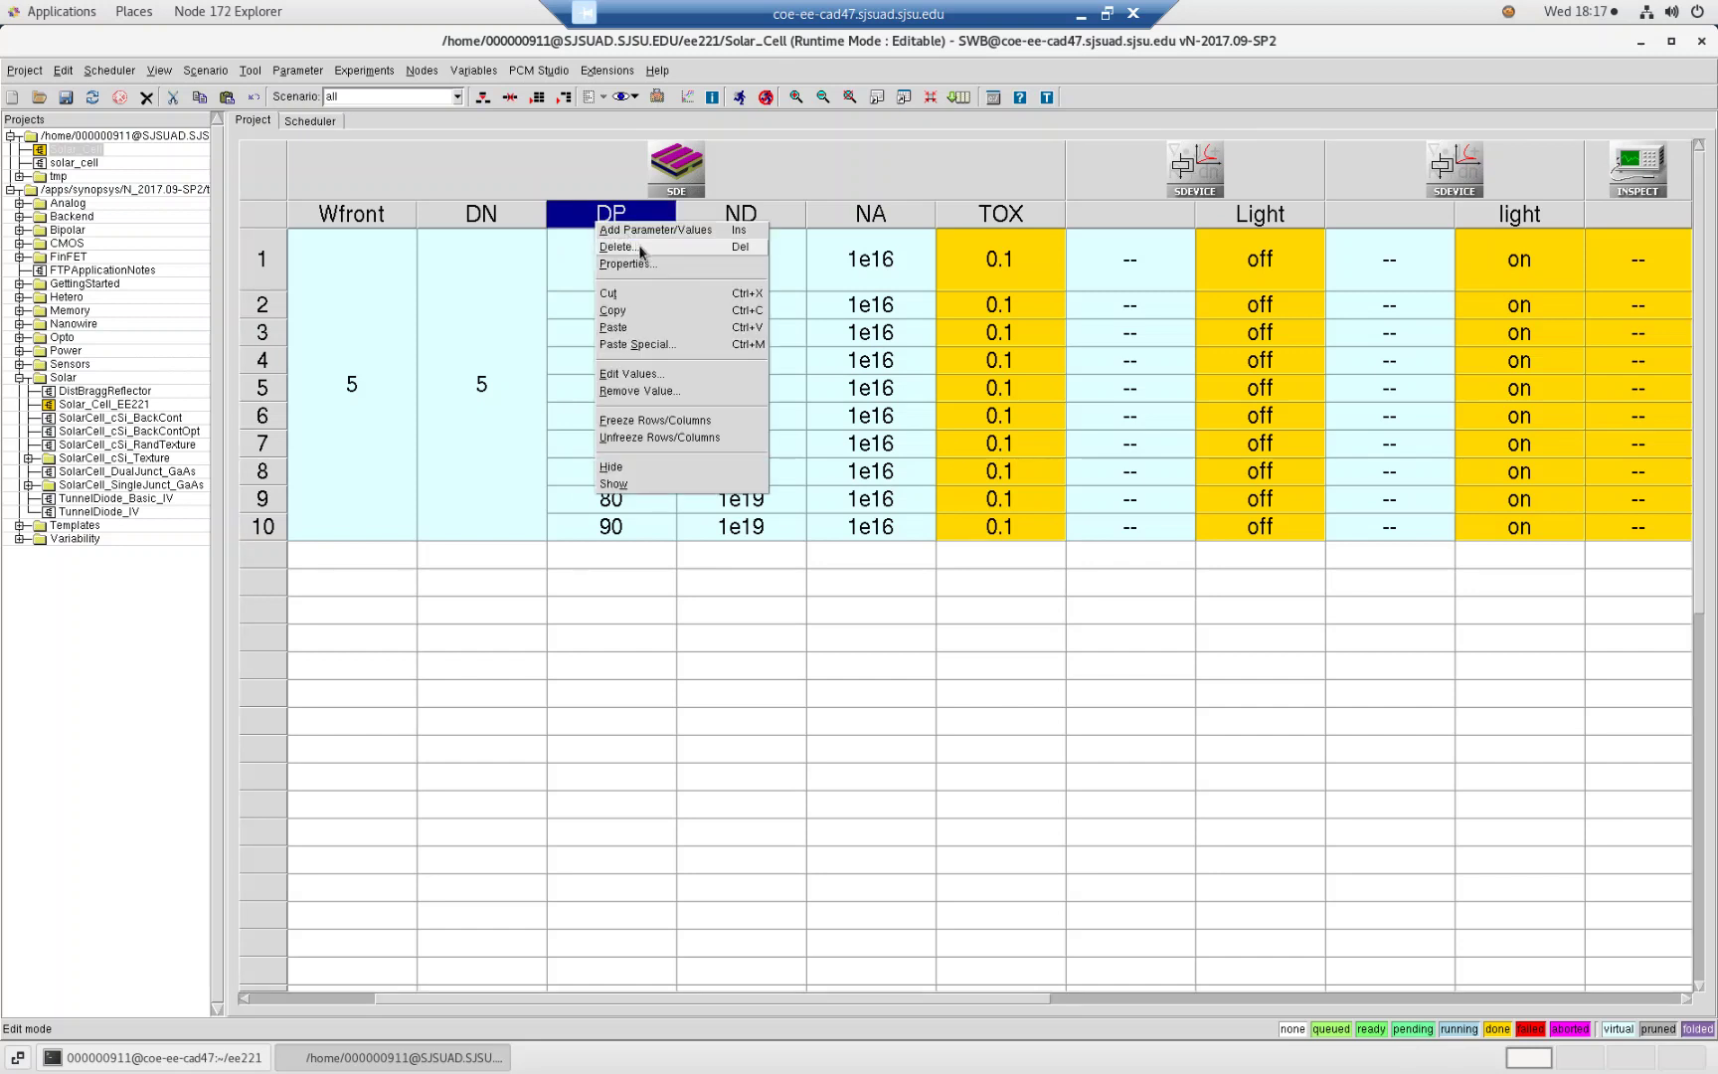
pyautogui.click(676, 391)
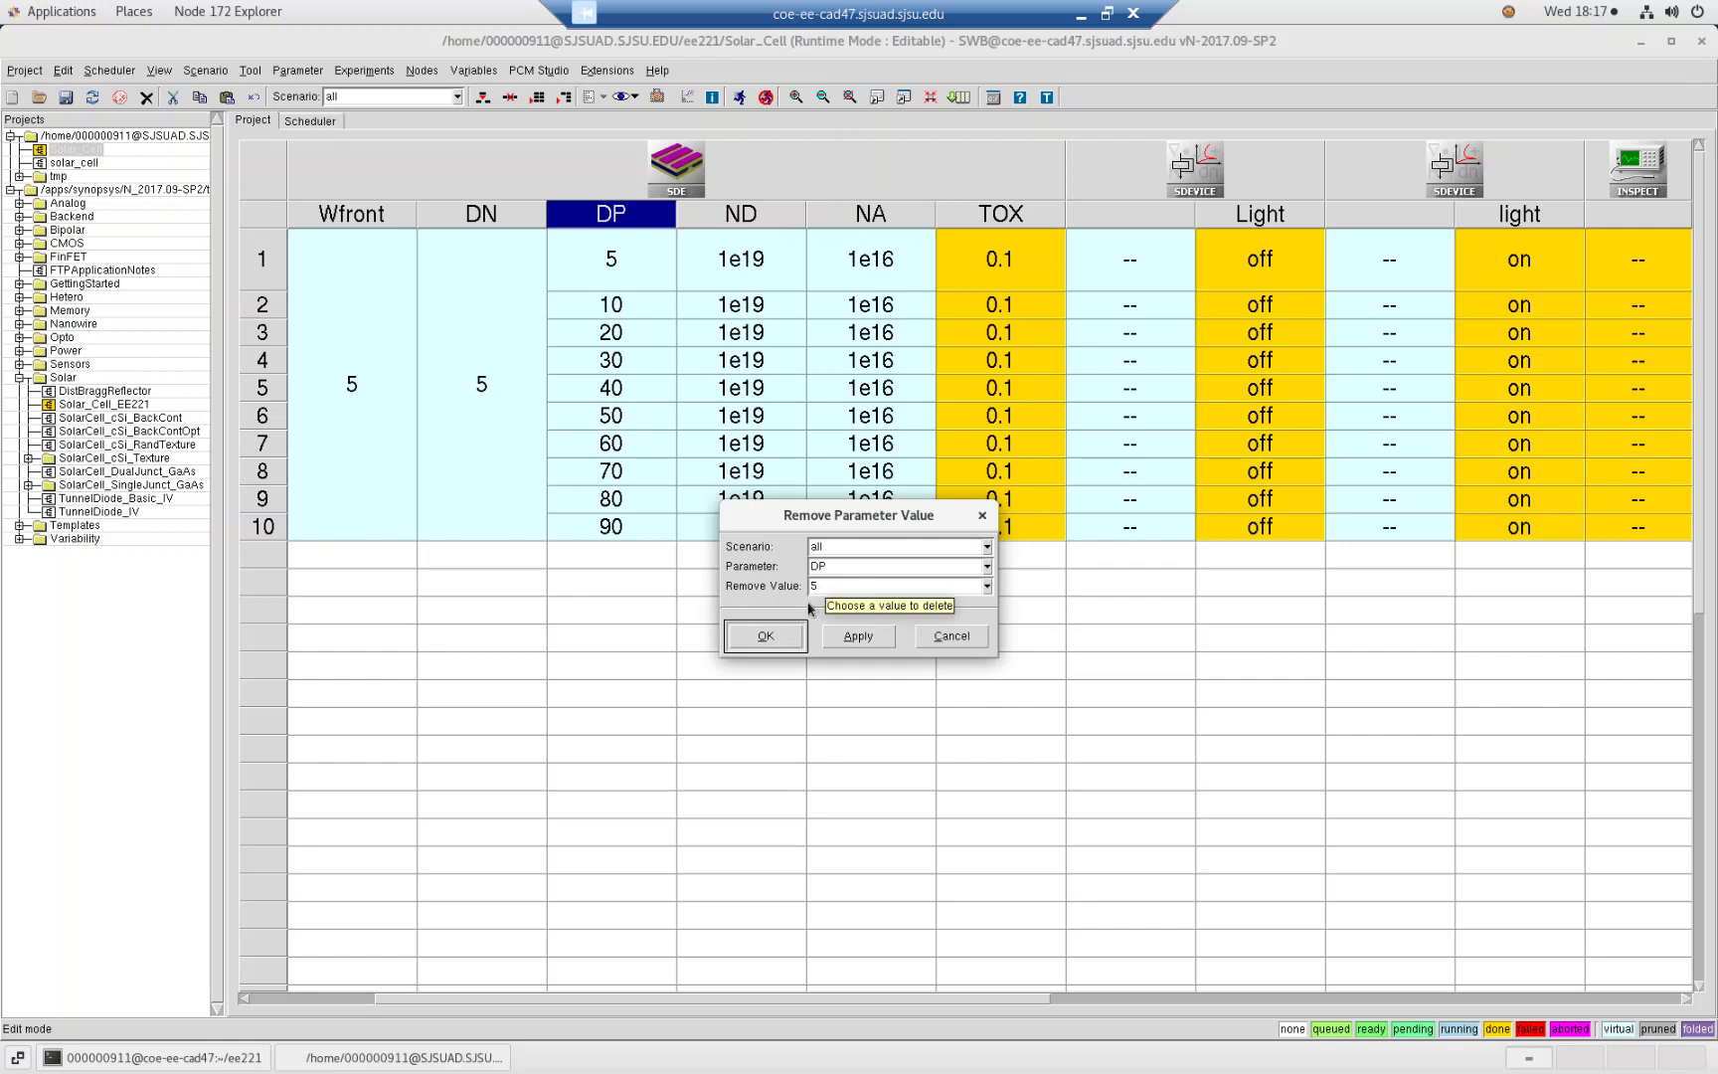
pyautogui.click(772, 641)
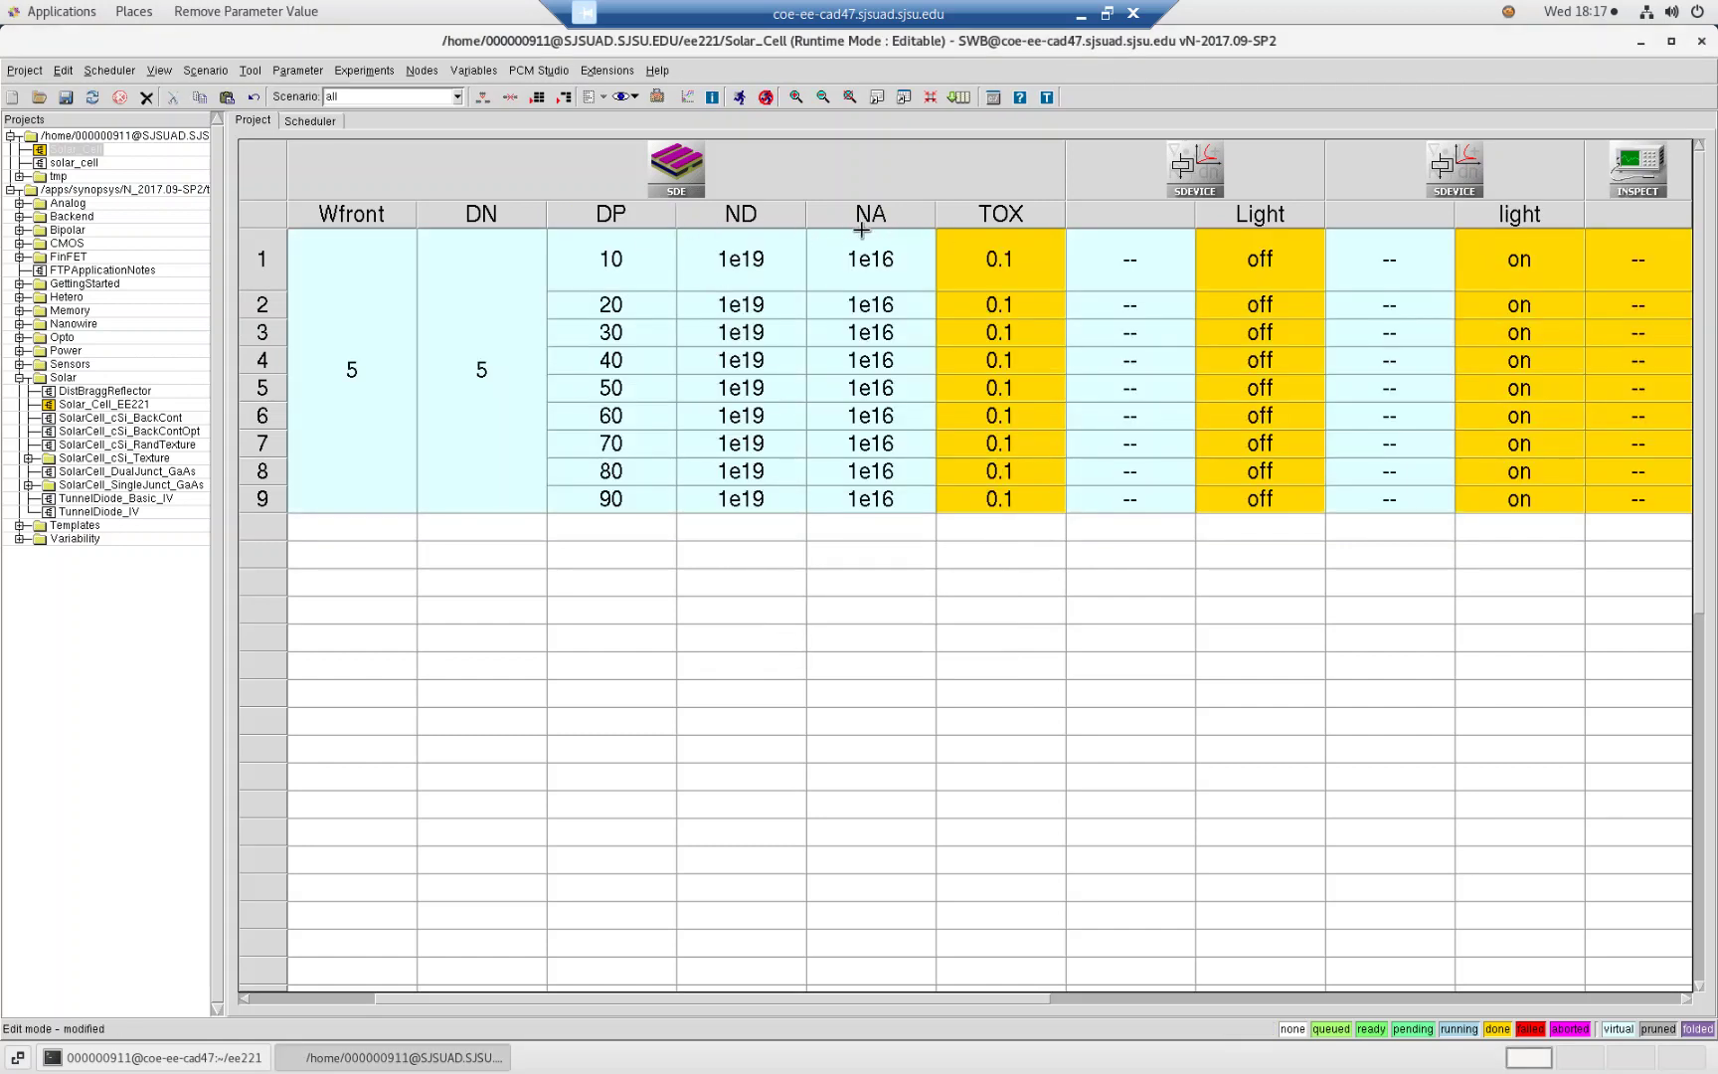
# Remove DP values 10, 20, 30, 40, 50 and 60, leaving 70, 80 and 90
pyautogui.rightClick(612, 219)
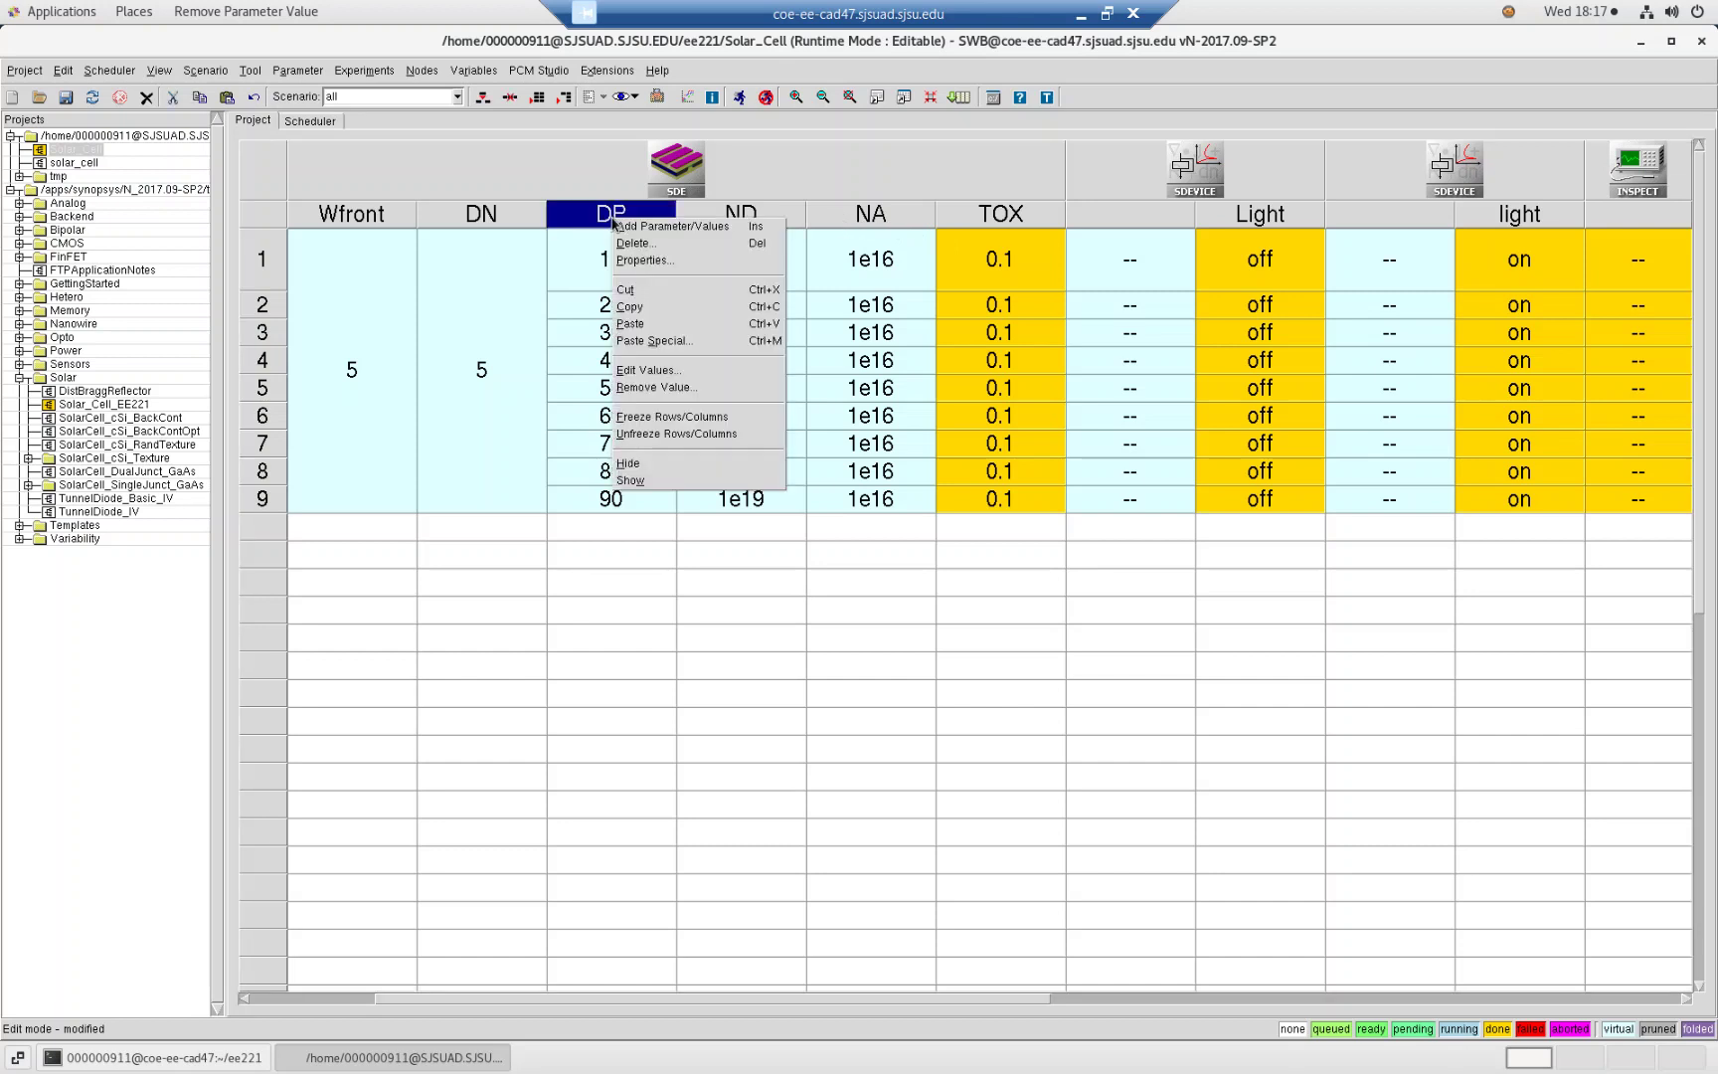
pyautogui.click(653, 387)
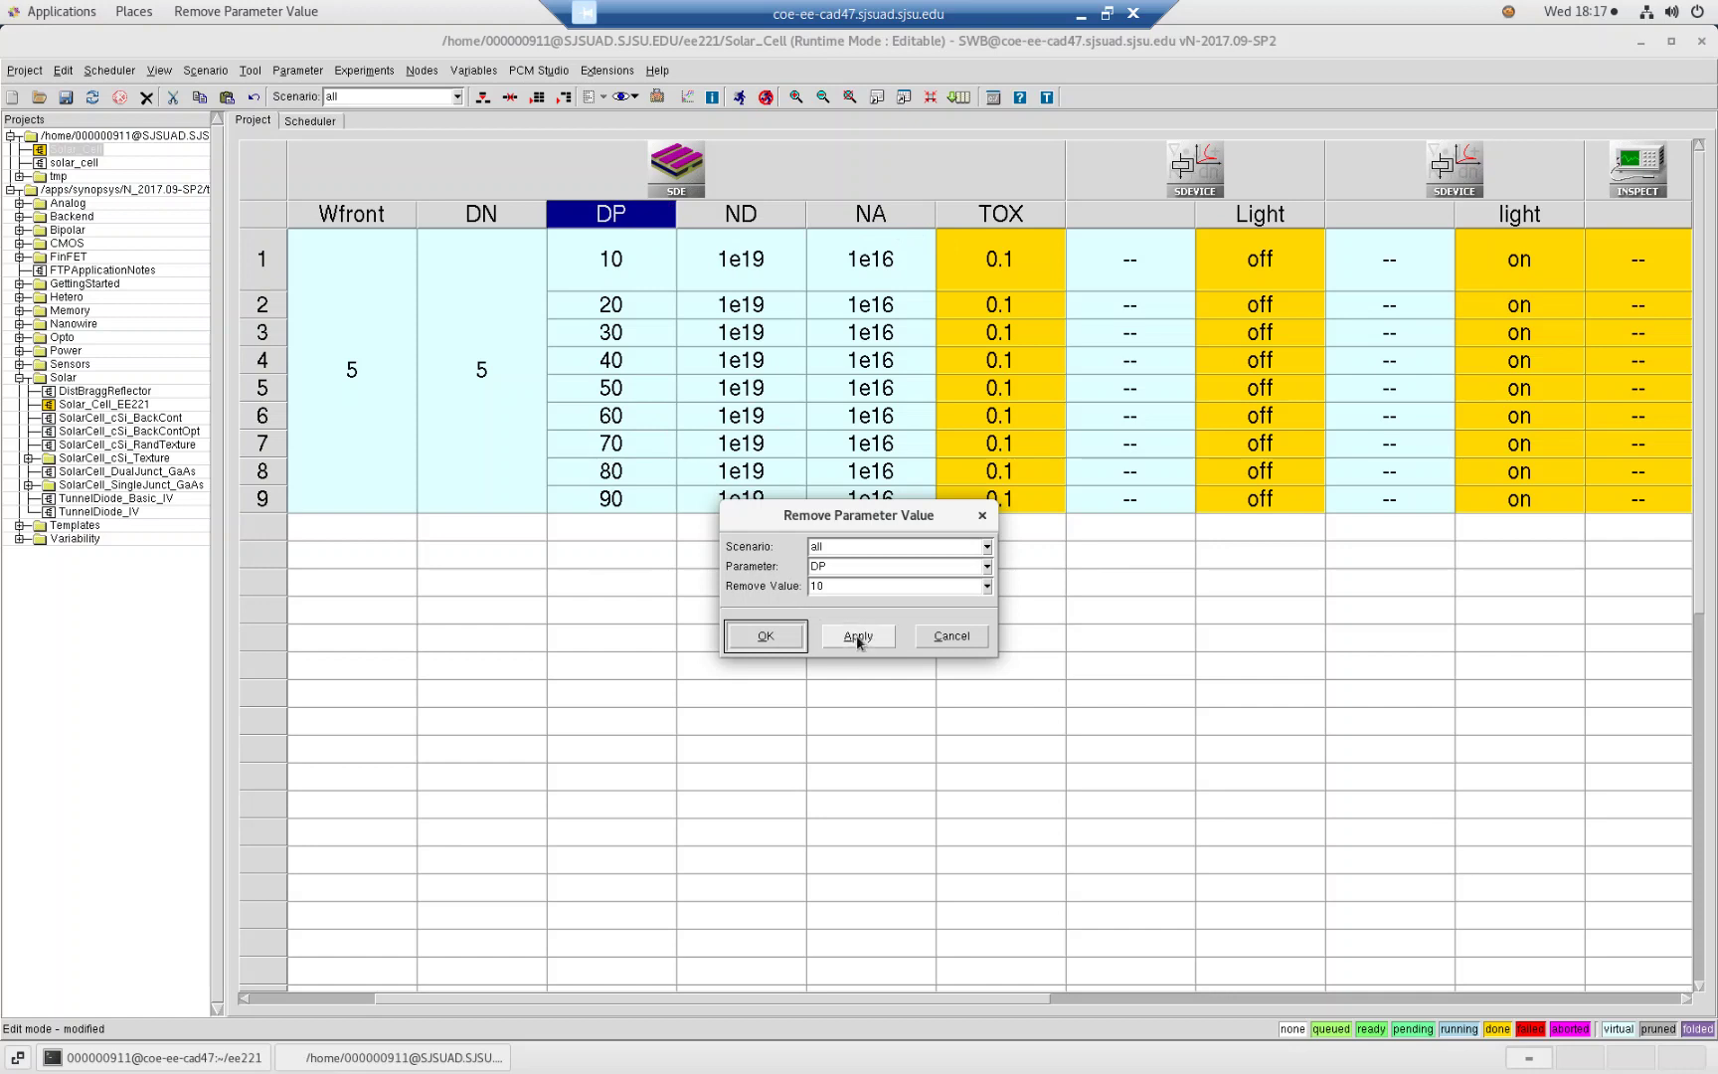
pyautogui.click(856, 635)
pyautogui.click(856, 635)
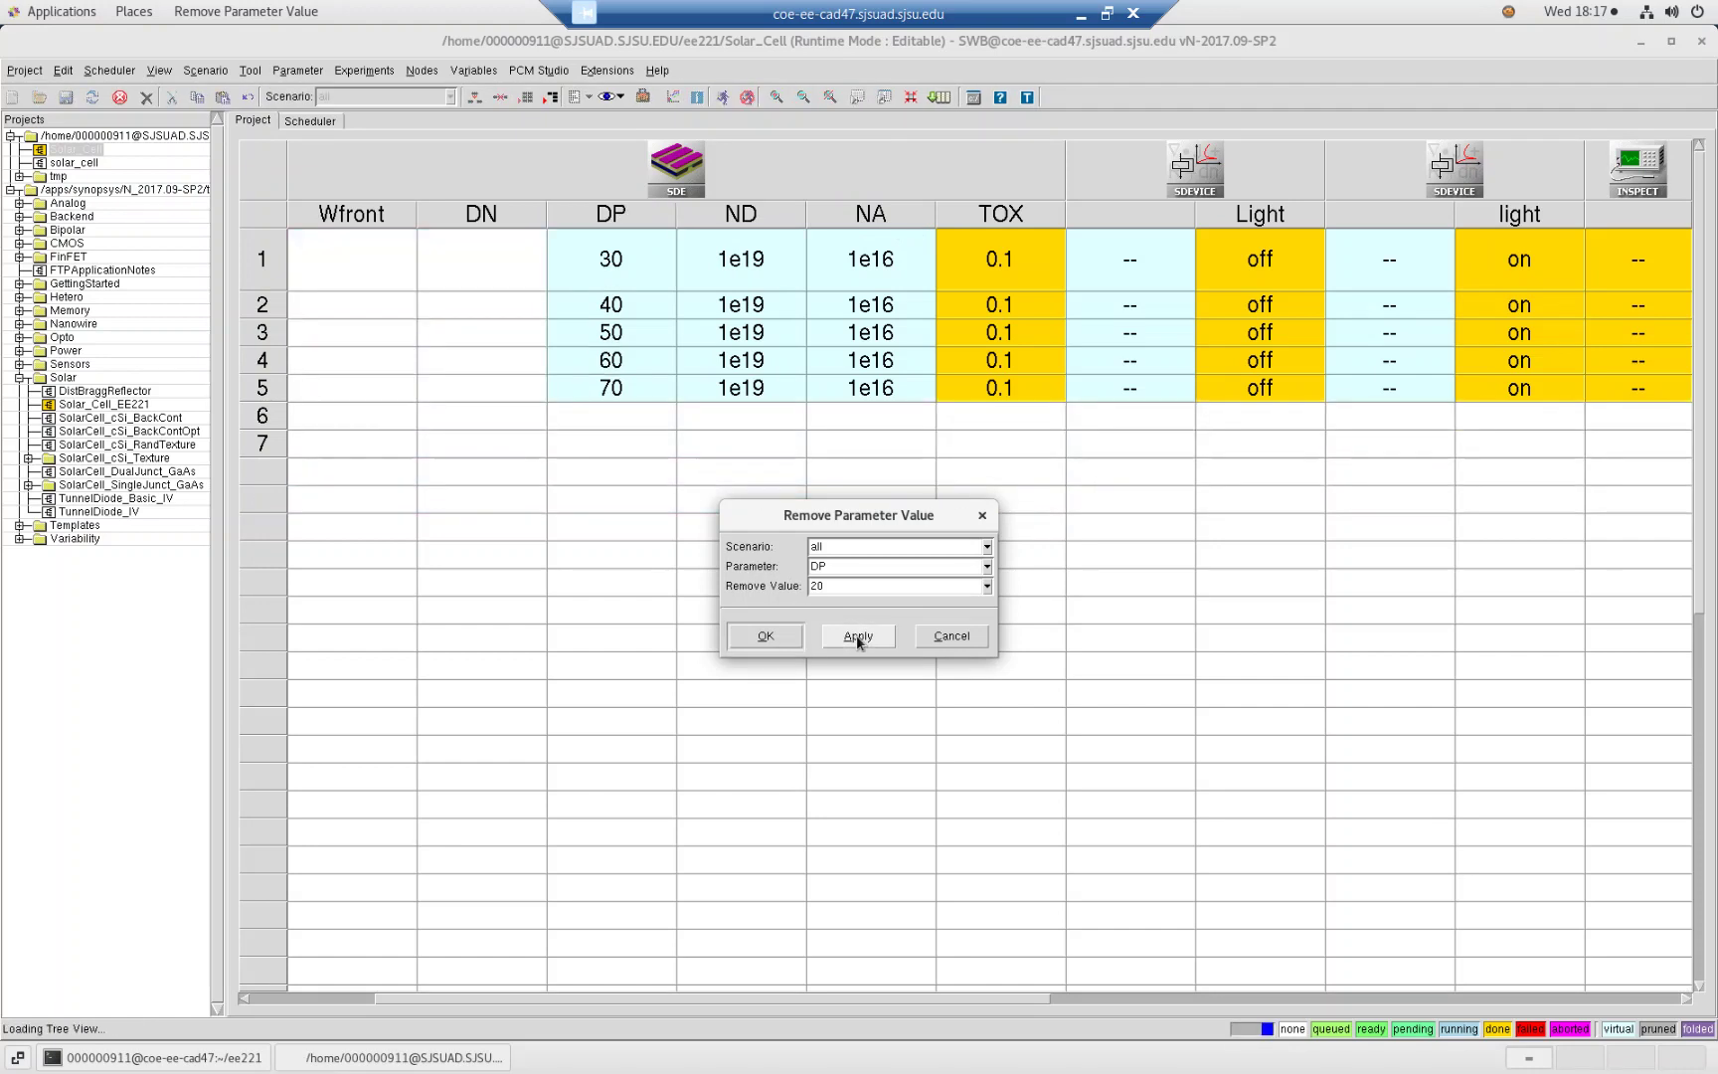
pyautogui.click(855, 636)
pyautogui.click(856, 635)
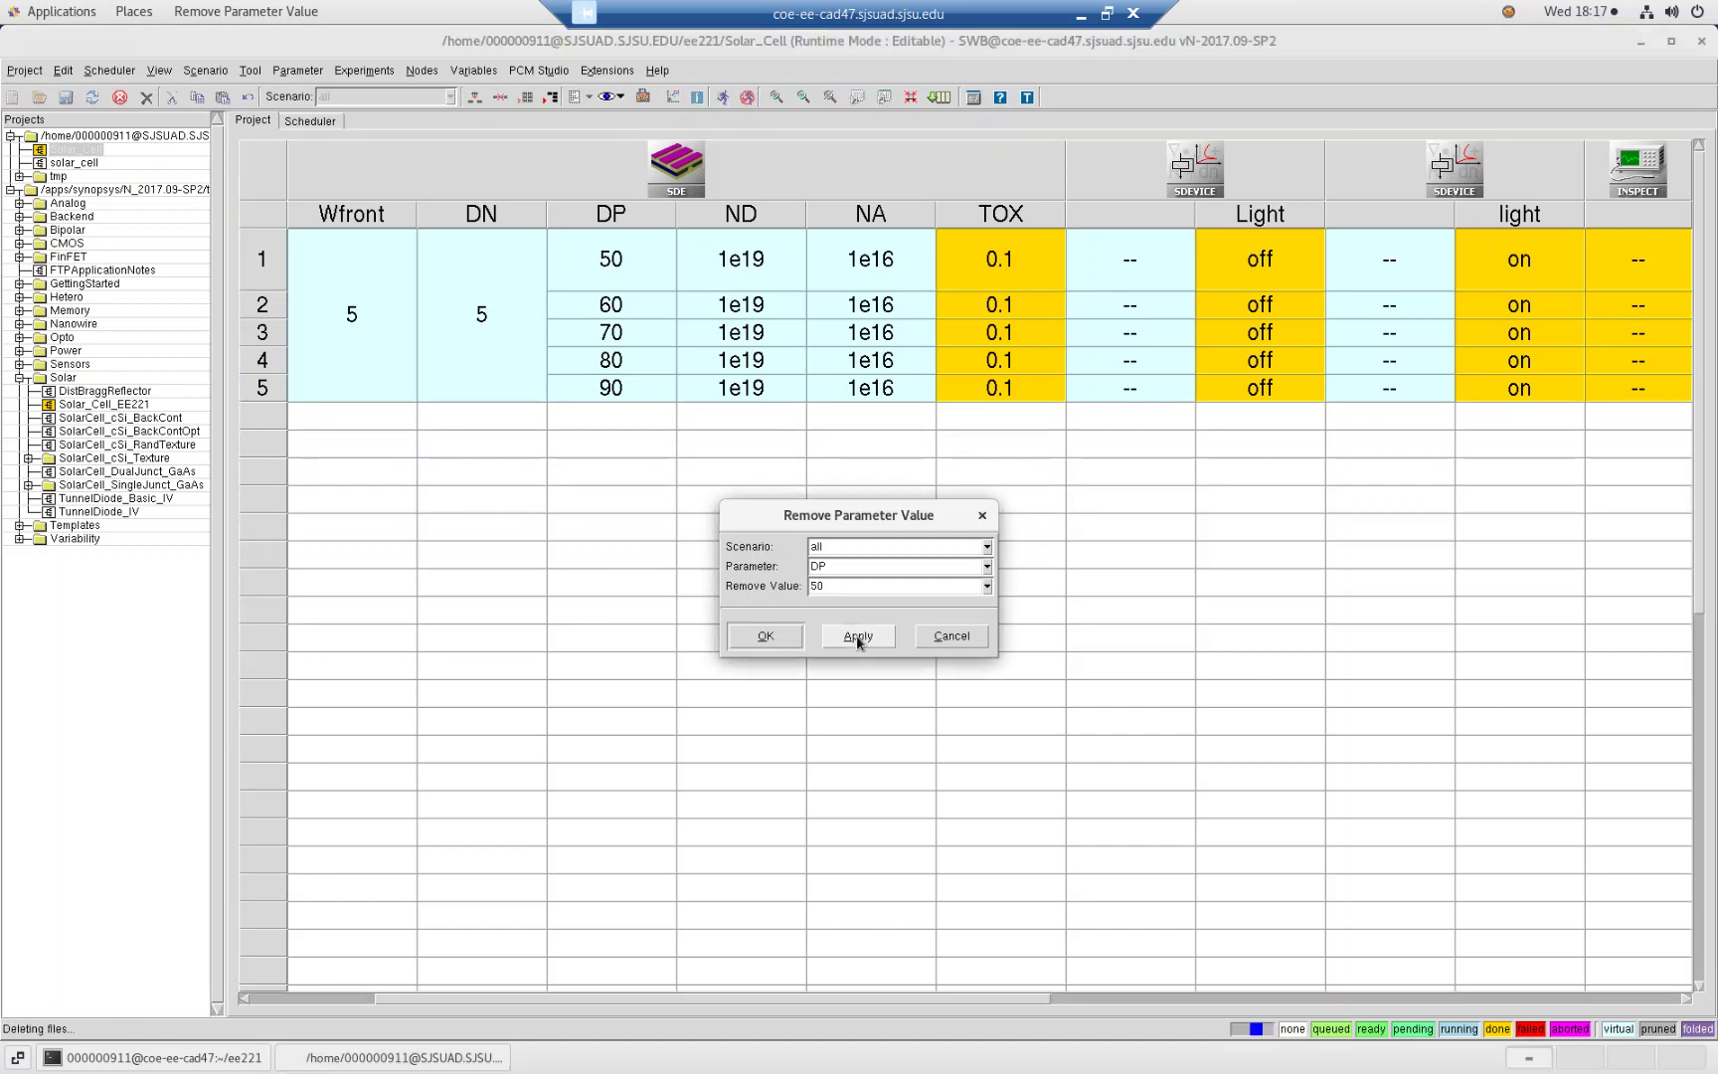
pyautogui.click(857, 637)
pyautogui.click(857, 637)
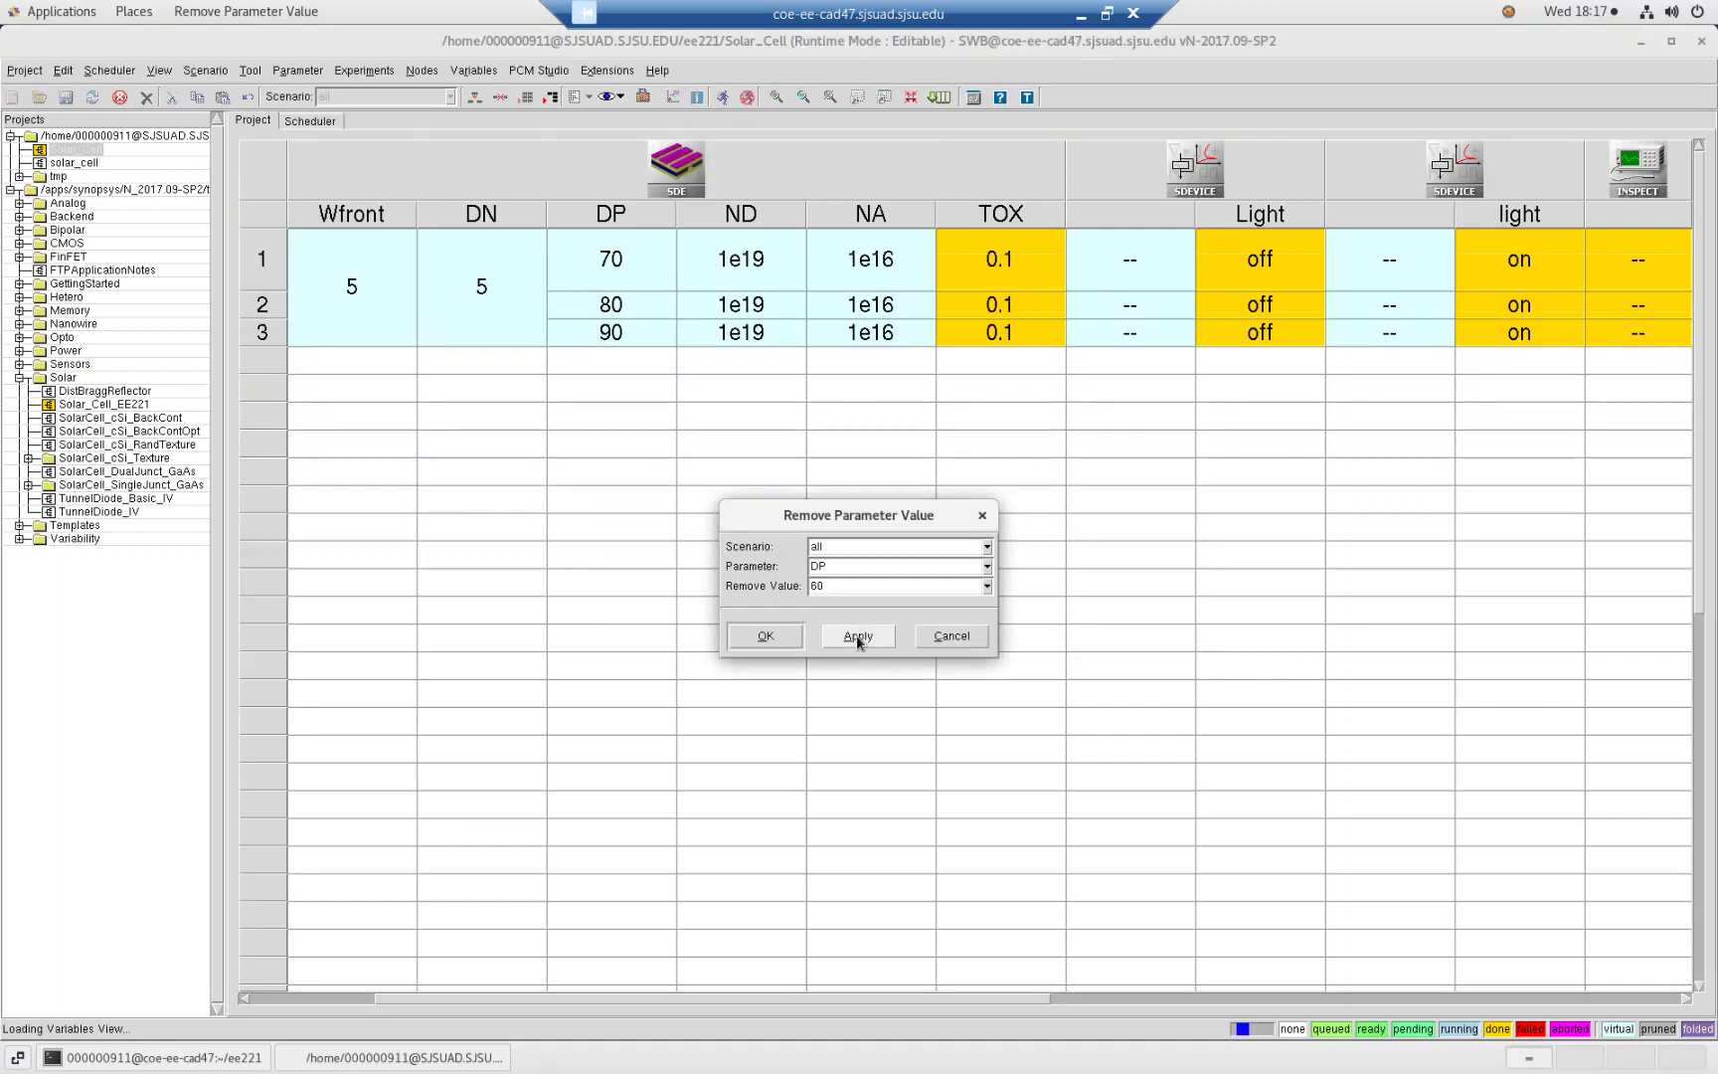
pyautogui.click(930, 642)
# Delete the DP parameter from the Solar_Cell table
pyautogui.click(610, 221)
pyautogui.rightClick(609, 227)
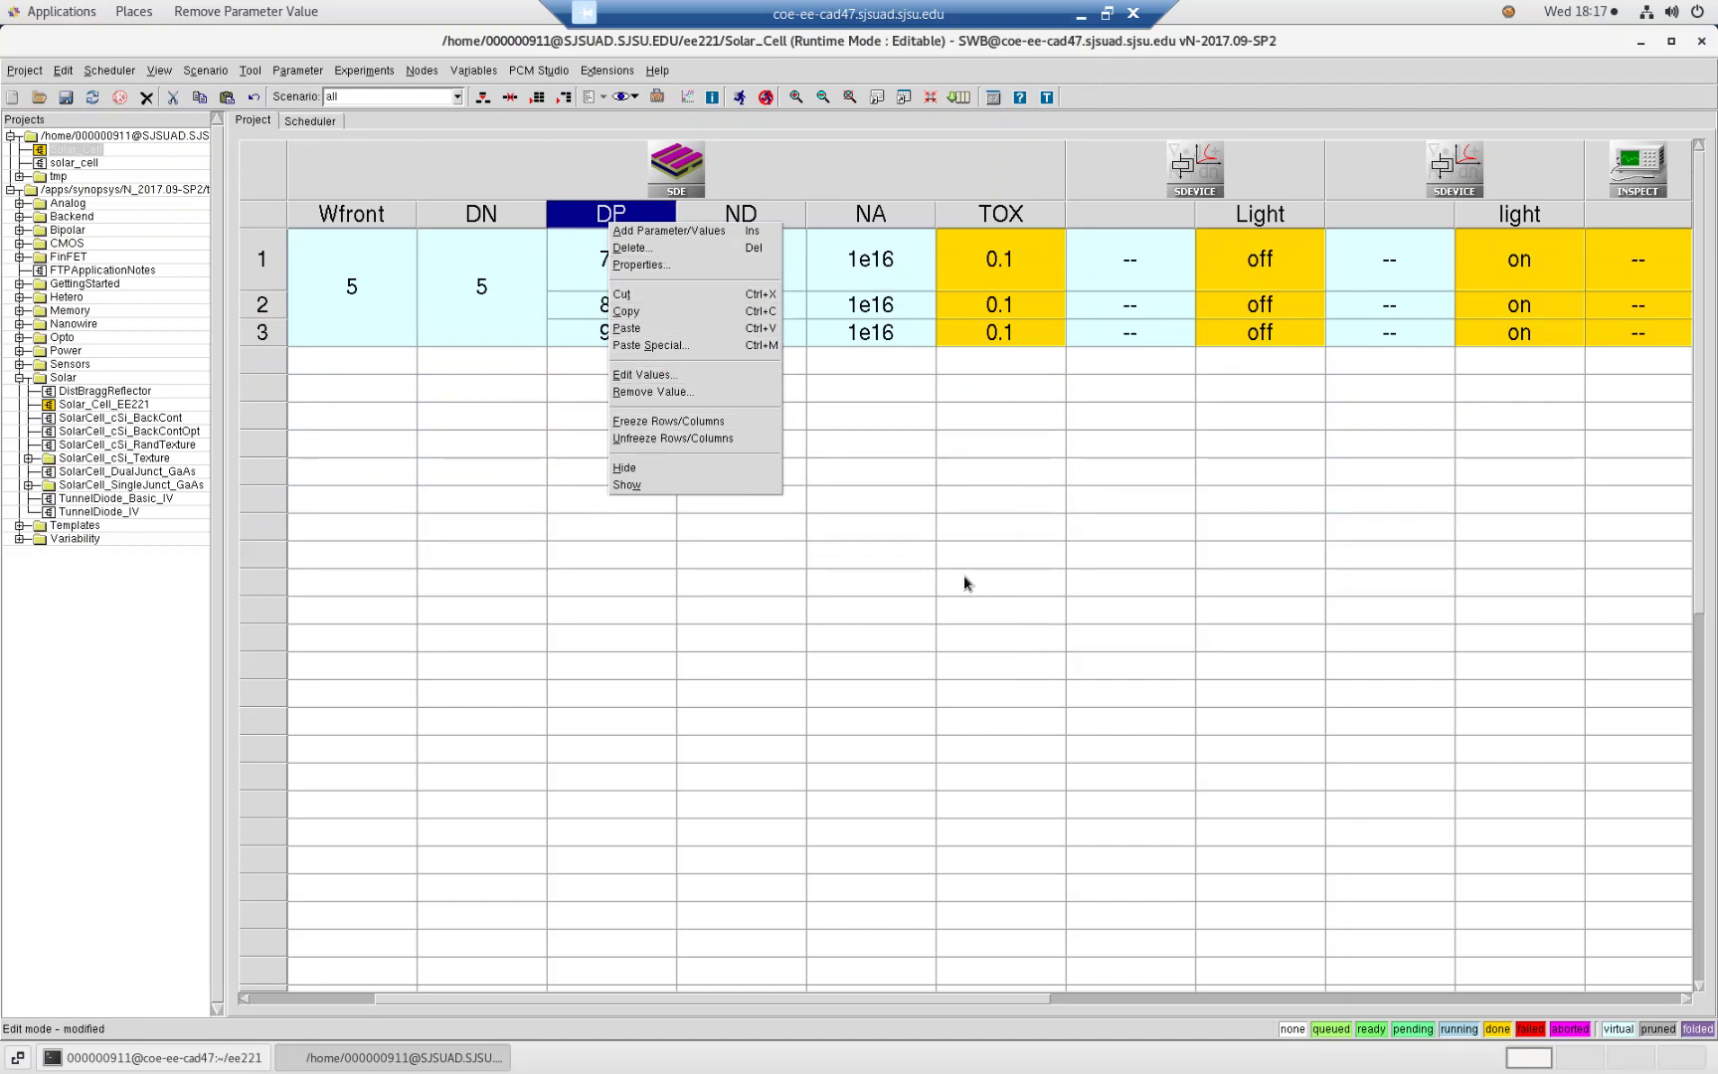
pyautogui.click(632, 249)
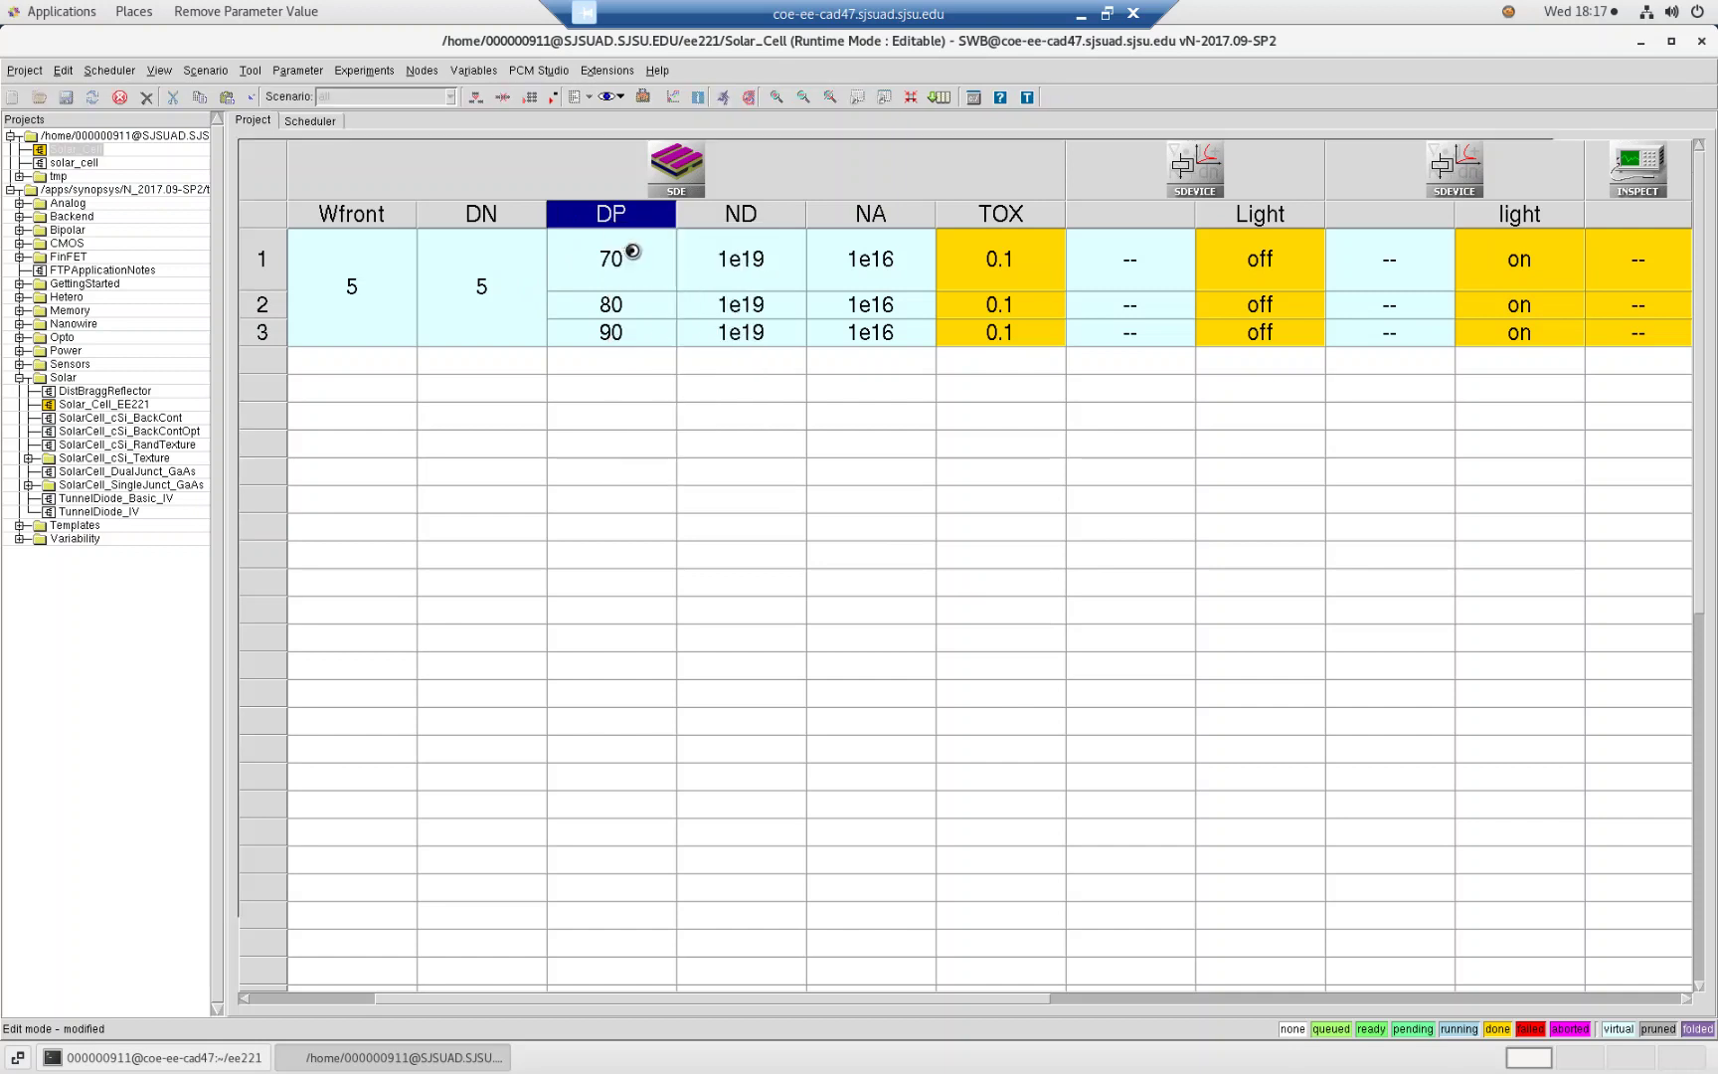
pyautogui.click(794, 677)
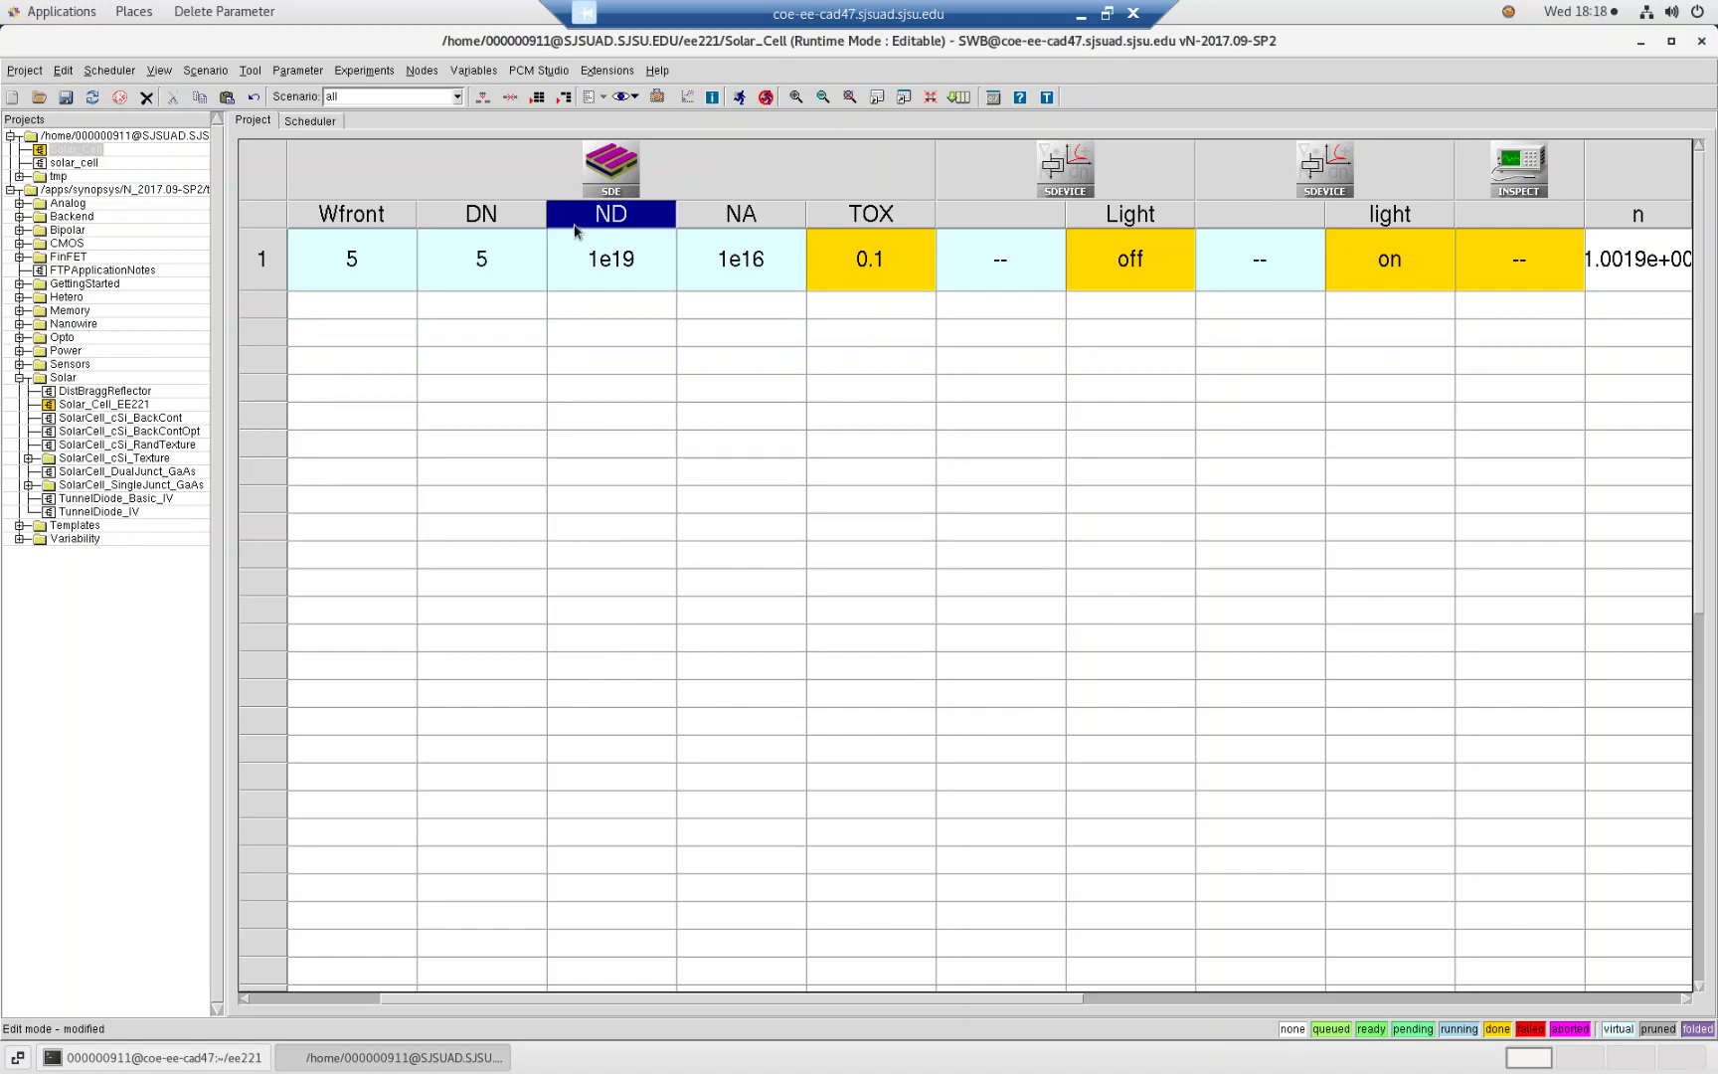
# Add a new parameter DP after DN with the single value 5
pyautogui.rightClick(574, 226)
pyautogui.click(484, 224)
pyautogui.click(486, 225)
pyautogui.rightClick(484, 224)
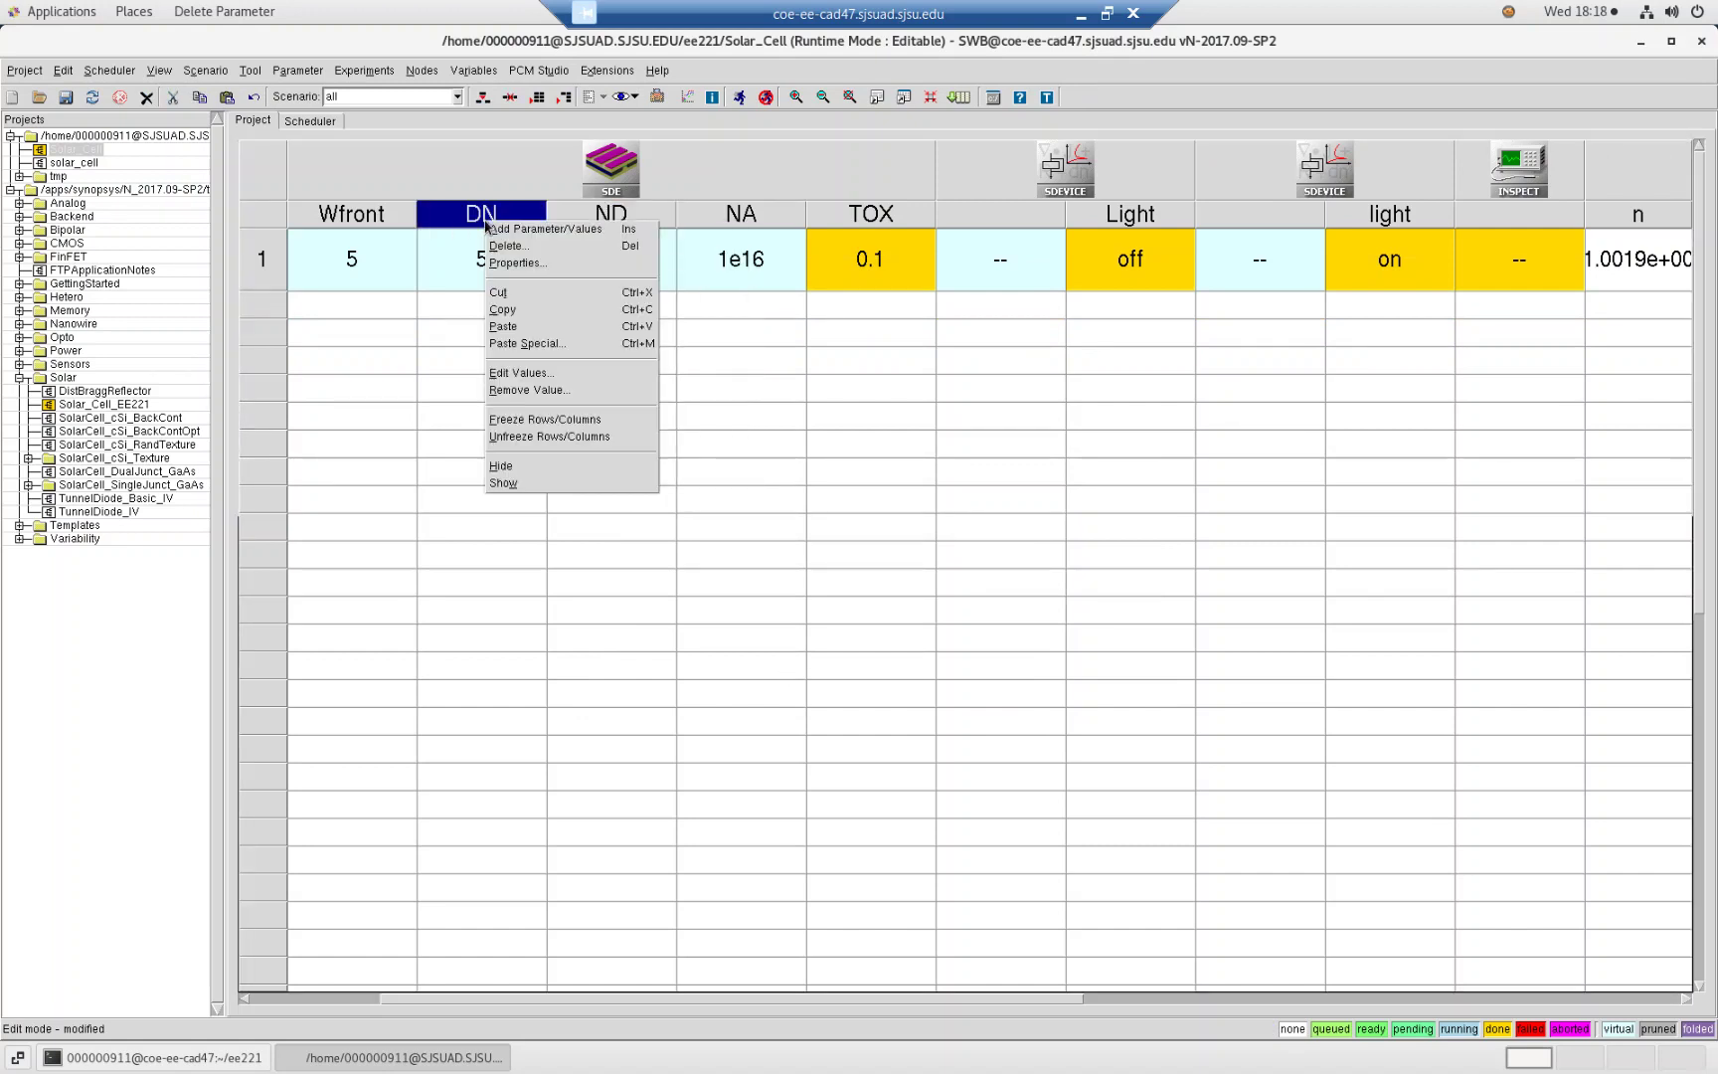
pyautogui.click(537, 229)
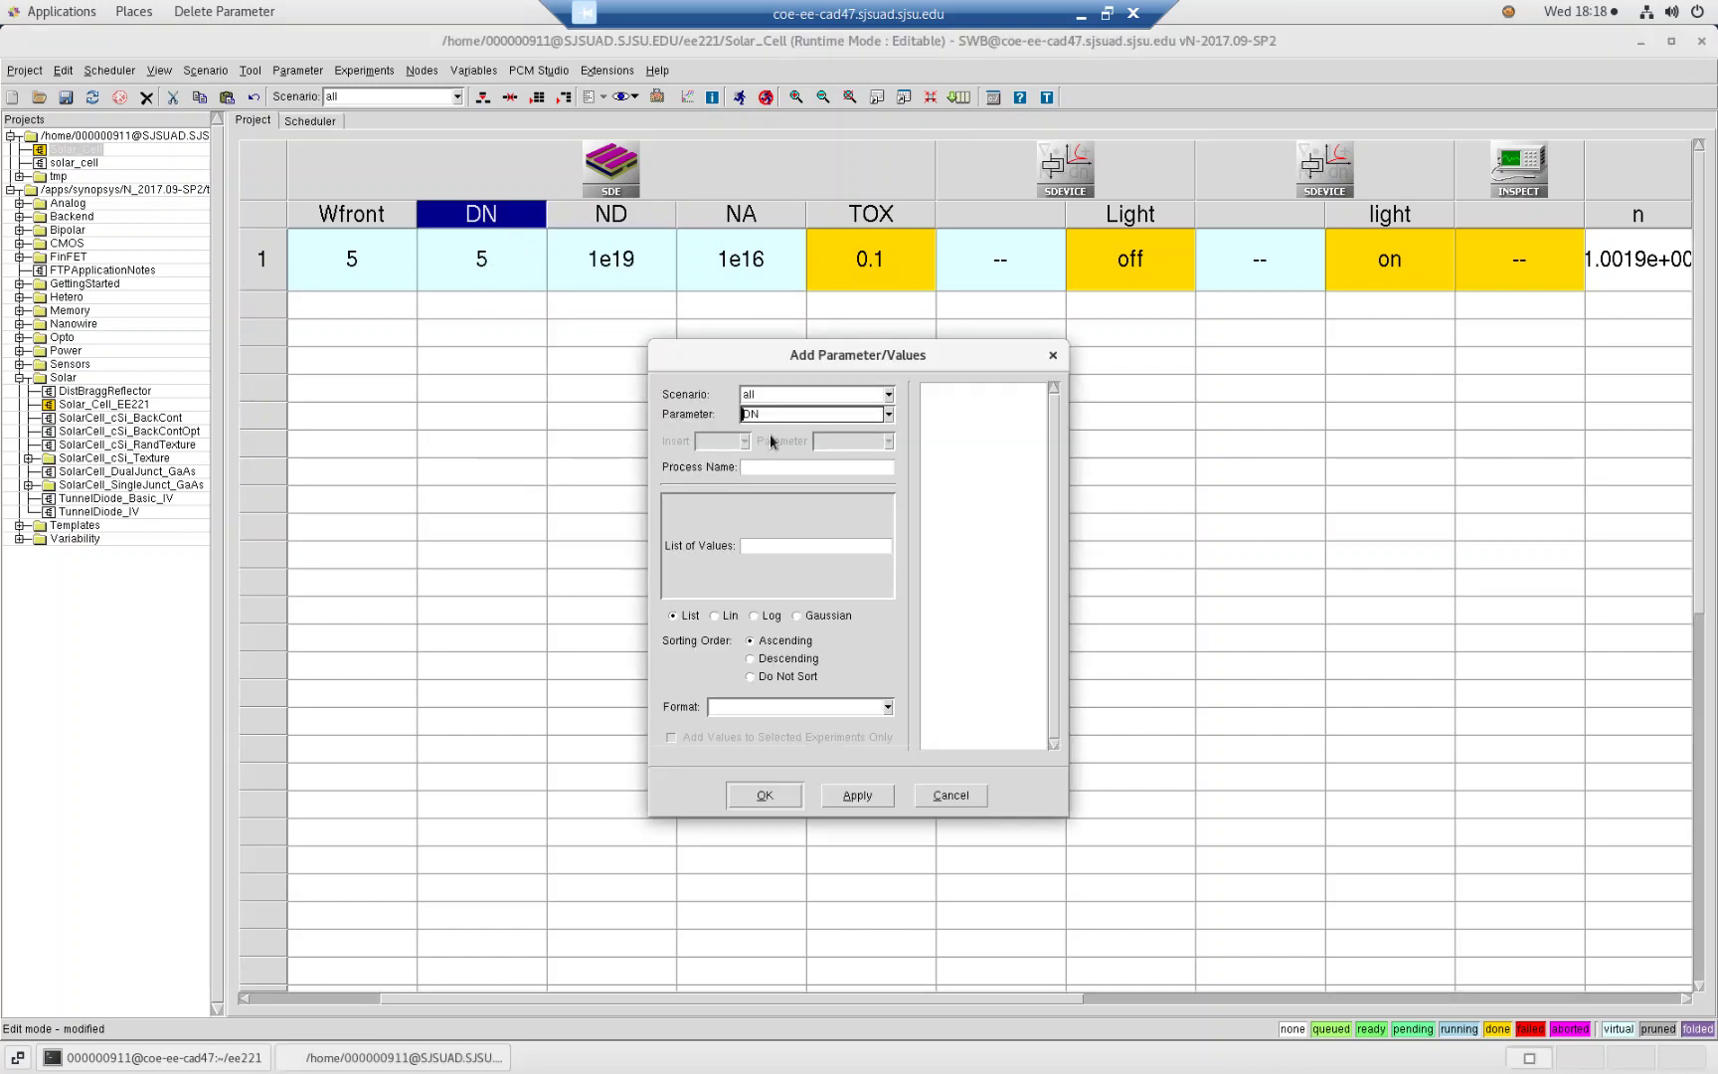
pyautogui.press('BackSpace')
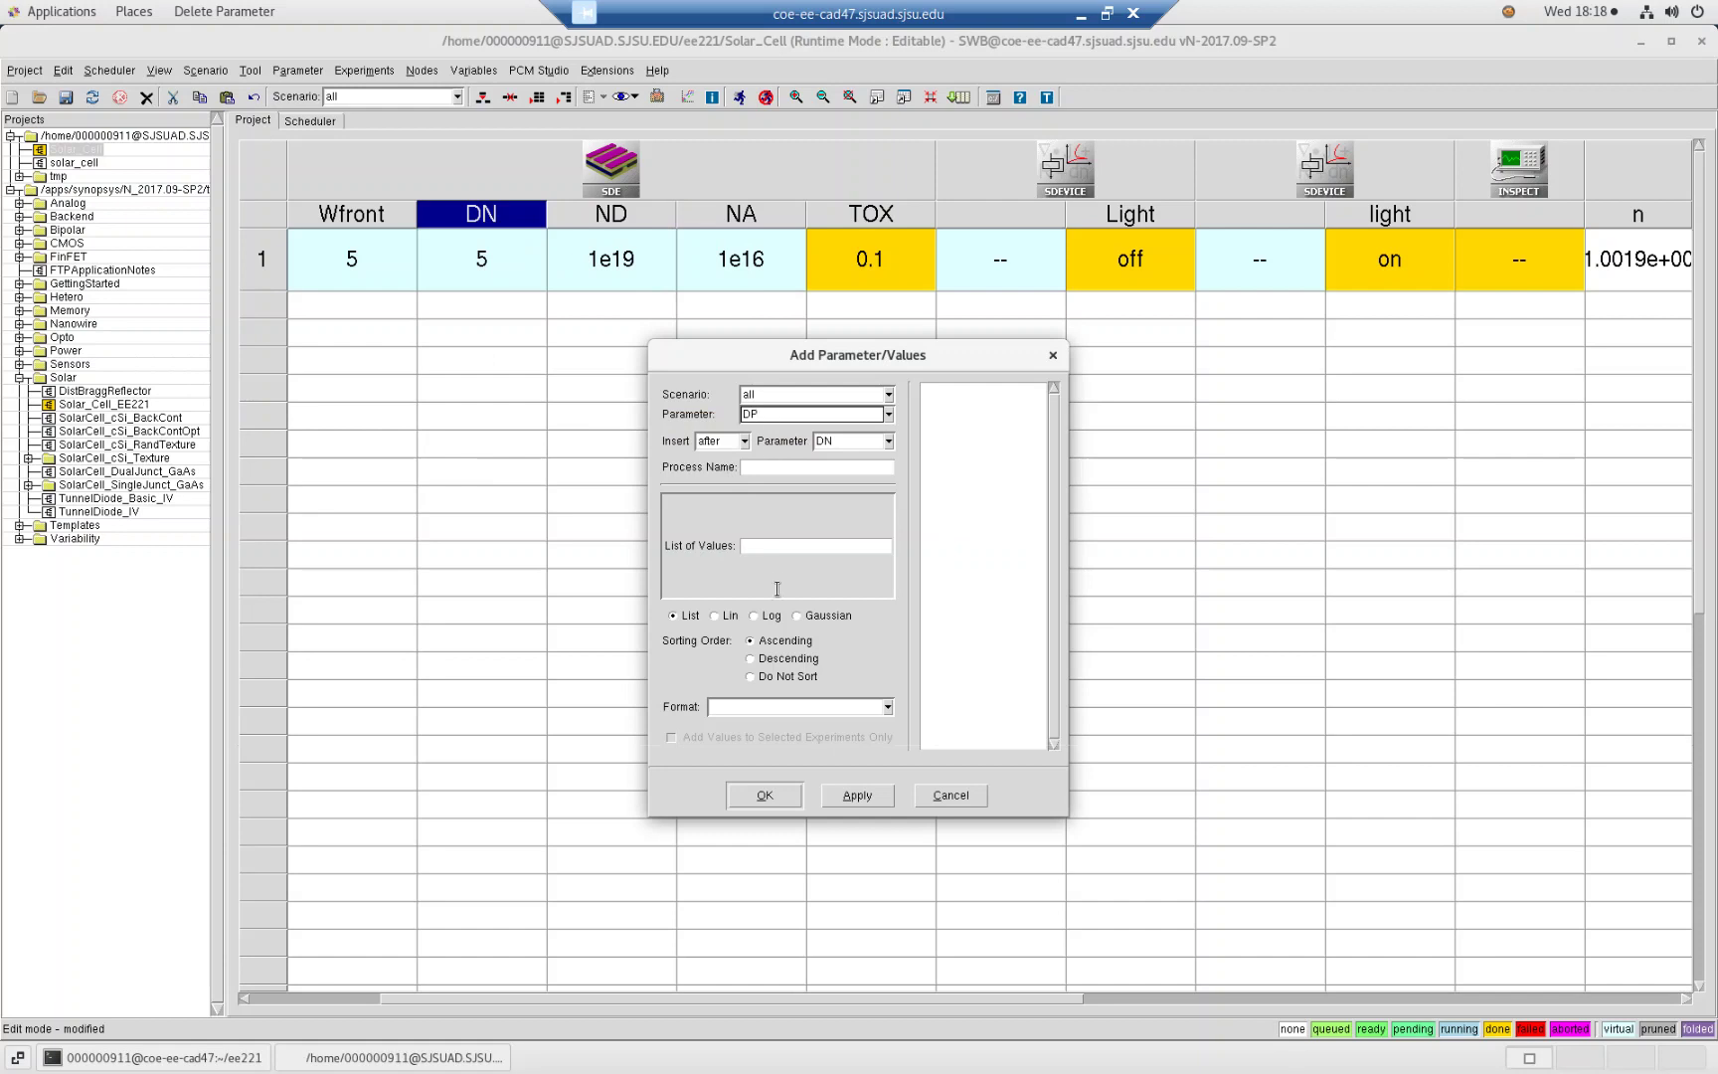
pyautogui.click(778, 544)
pyautogui.write('5')
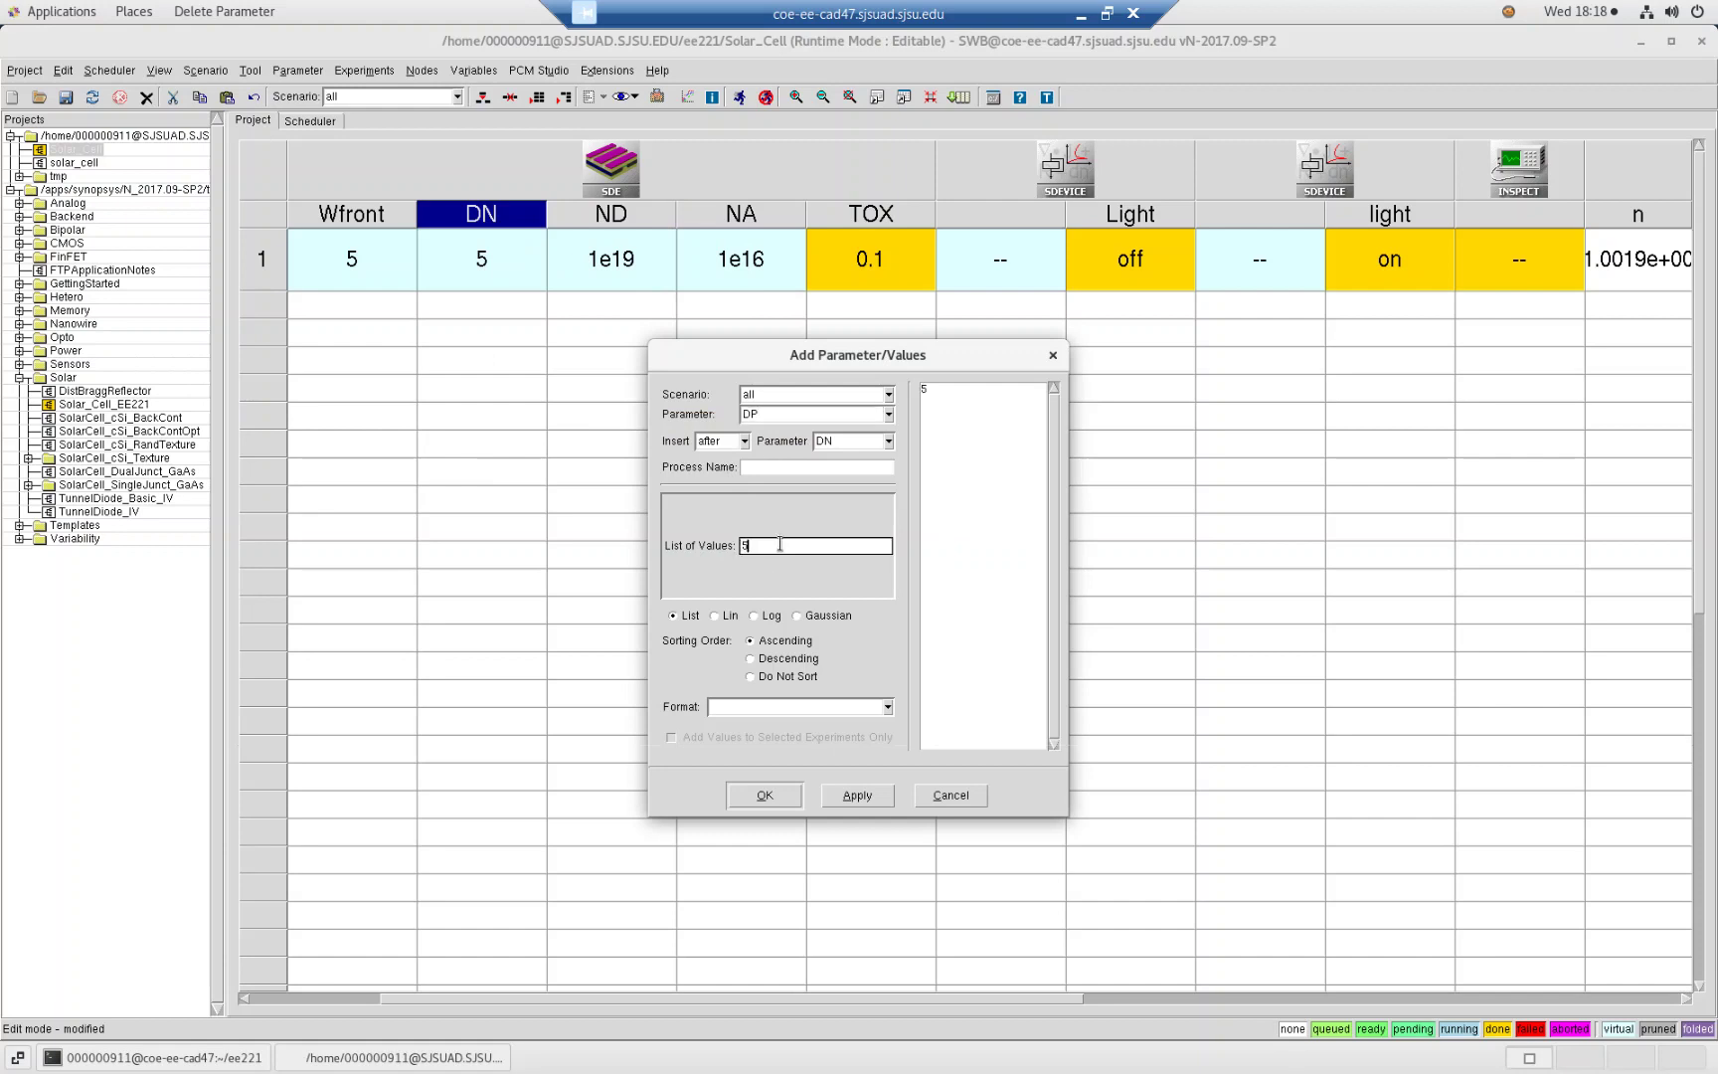
pyautogui.click(857, 795)
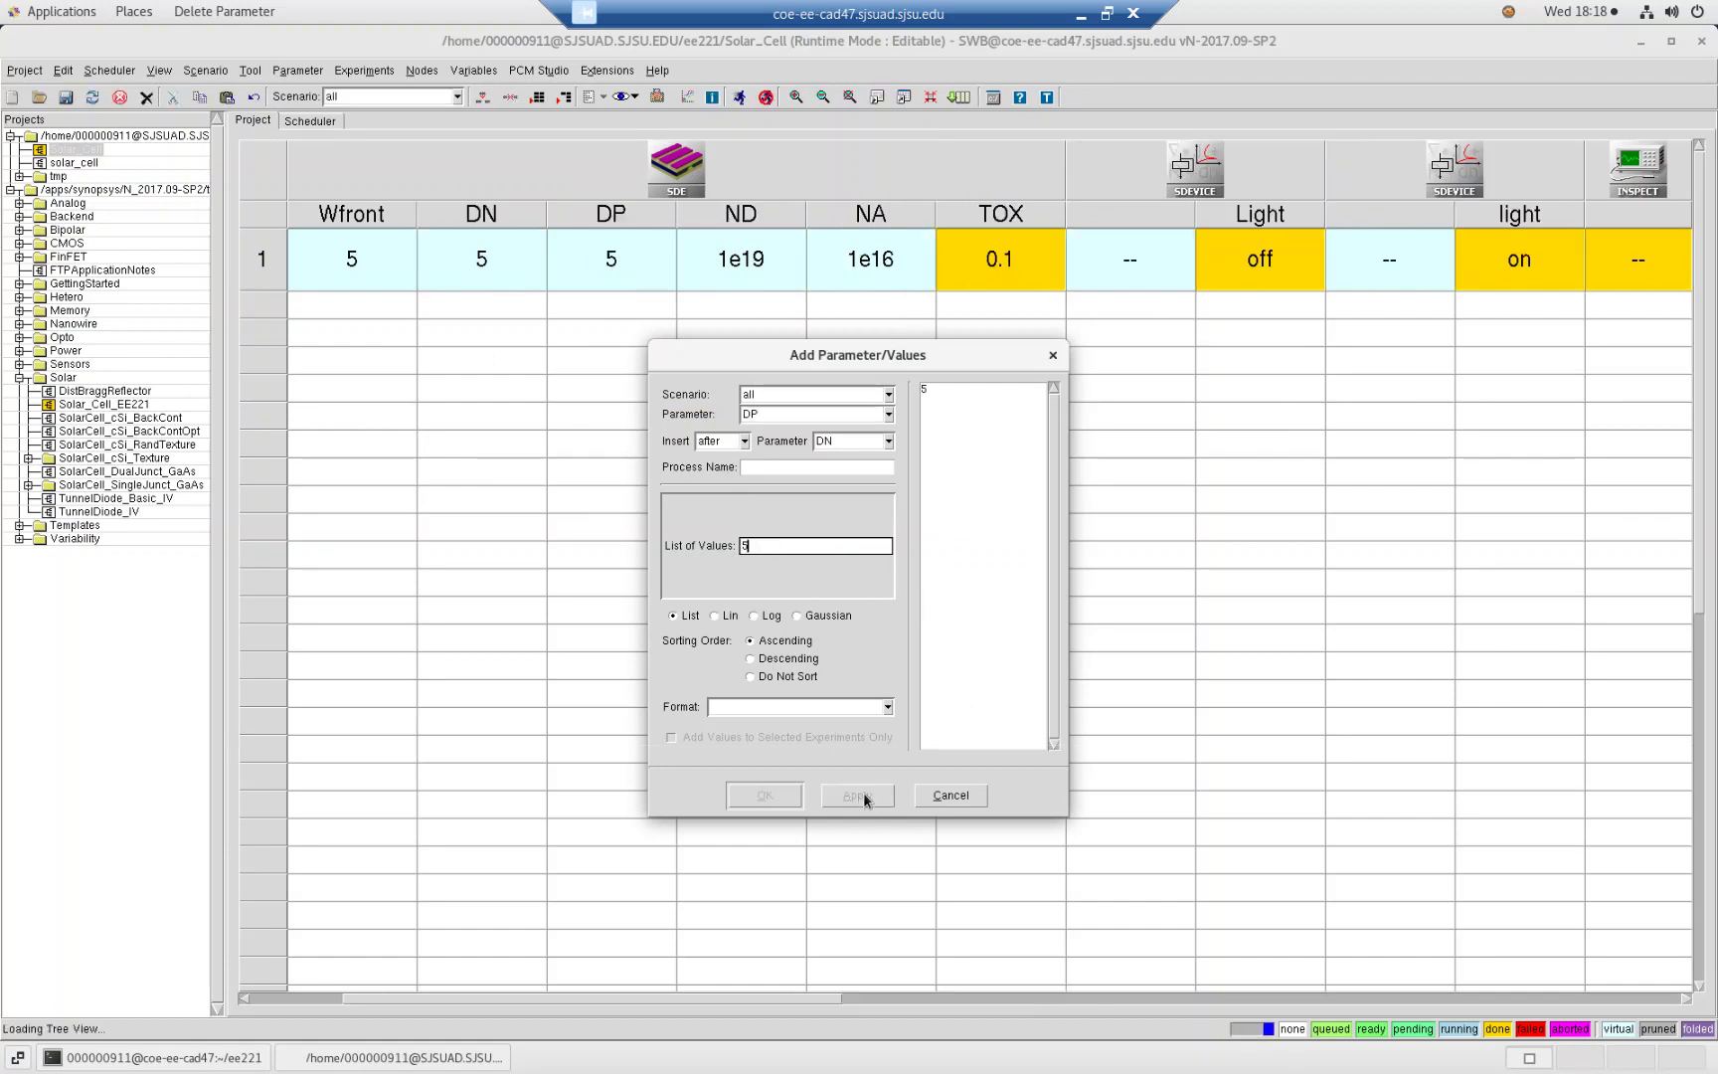
# Dismiss the resulting error message and close the Add Parameter window
pyautogui.click(763, 794)
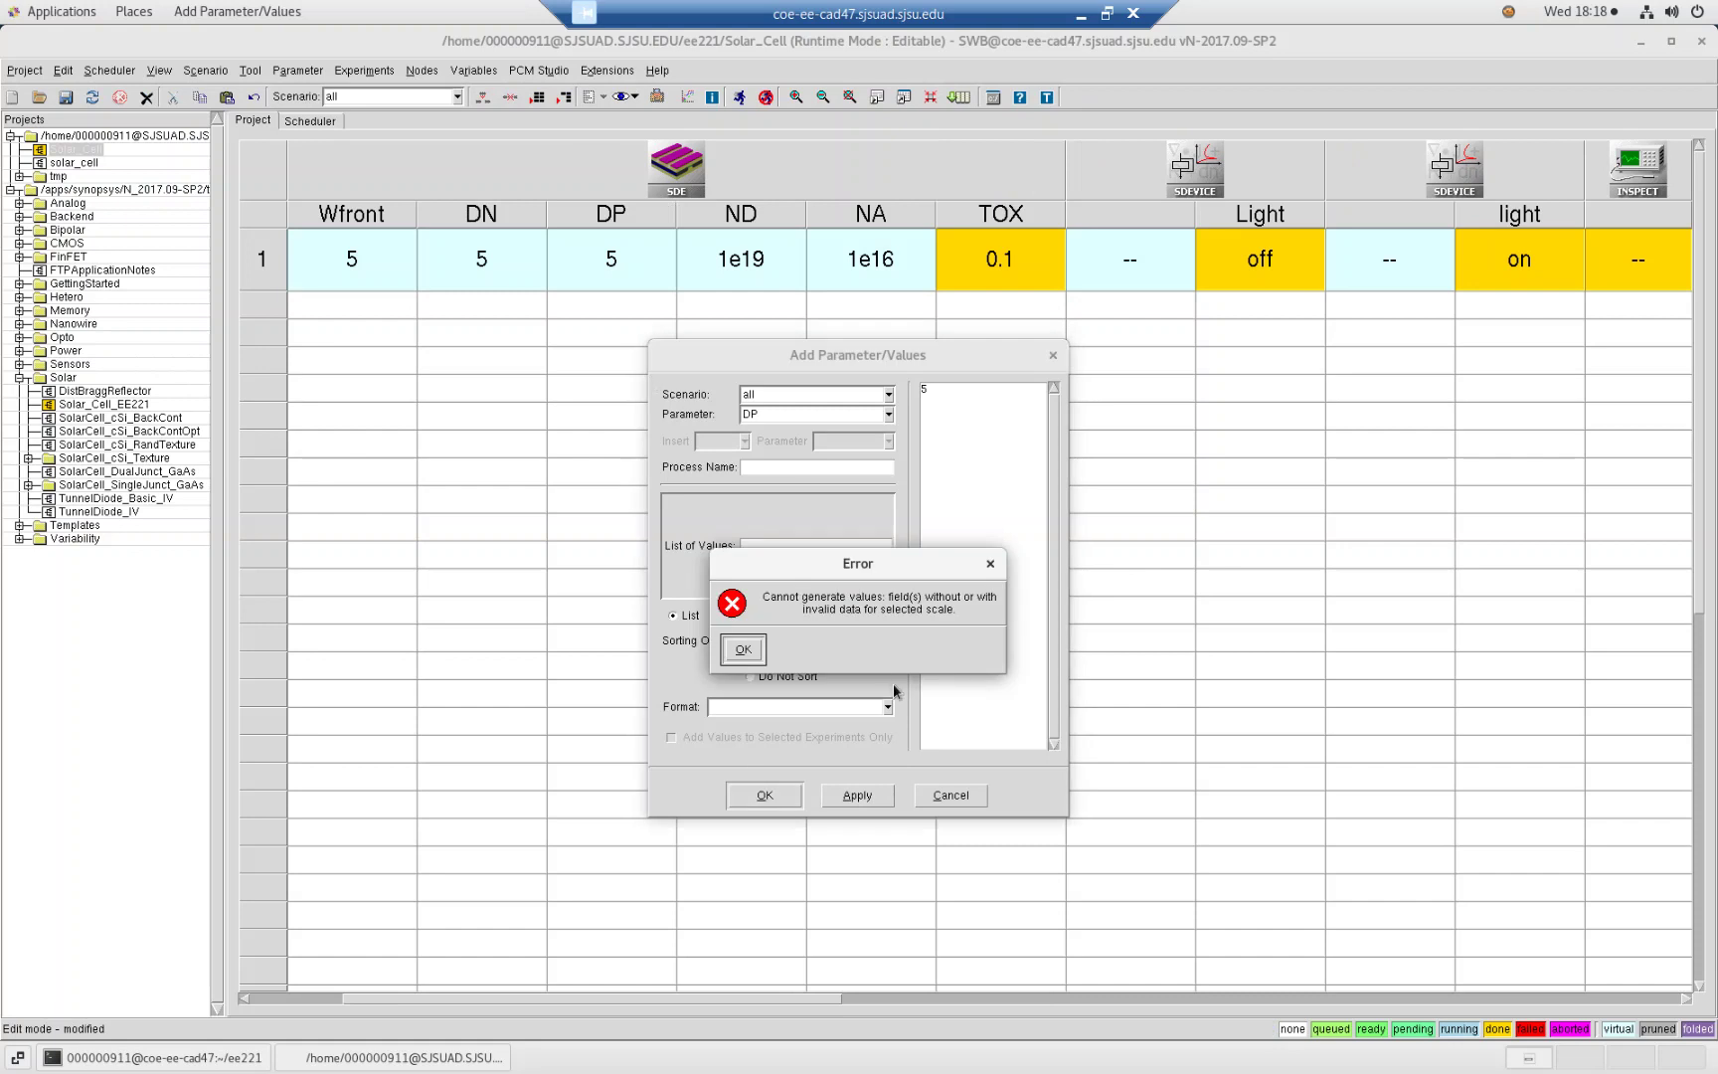
pyautogui.click(743, 649)
pyautogui.click(950, 795)
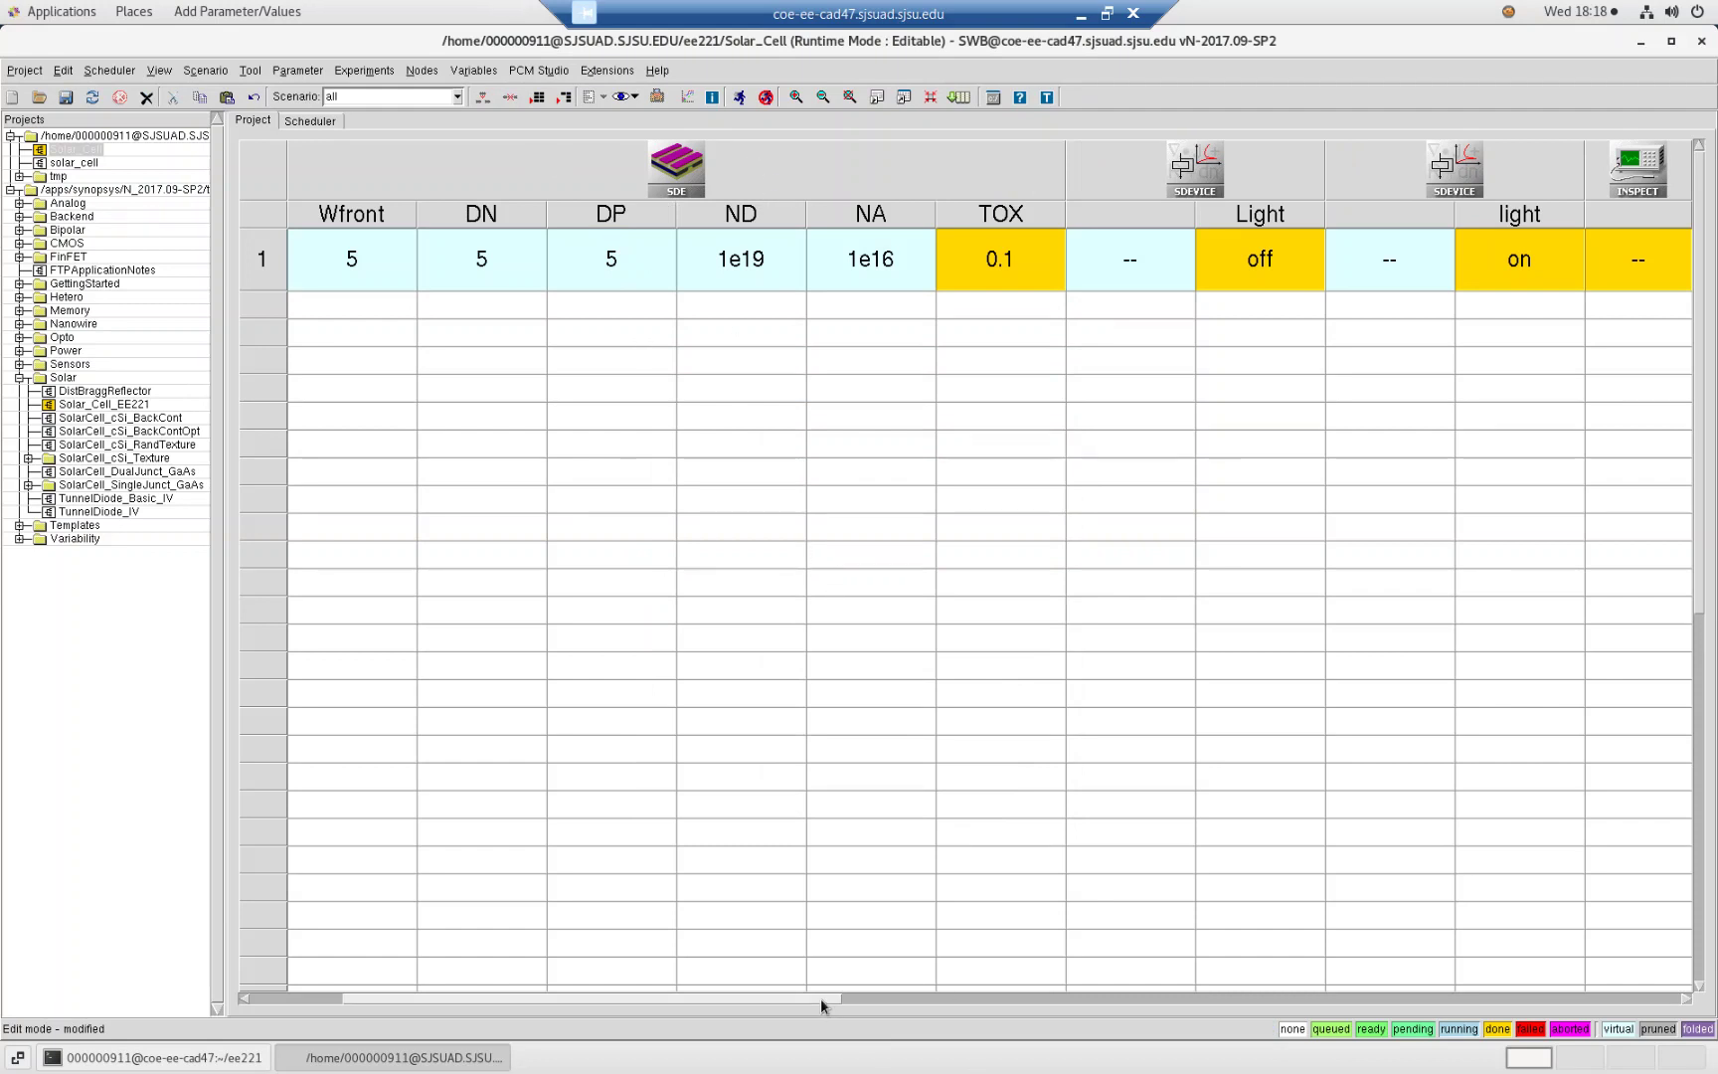
pyautogui.moveTo(820, 998)
pyautogui.mouseDown()
pyautogui.moveTo(755, 1004)
pyautogui.moveTo(848, 1002)
pyautogui.mouseUp()
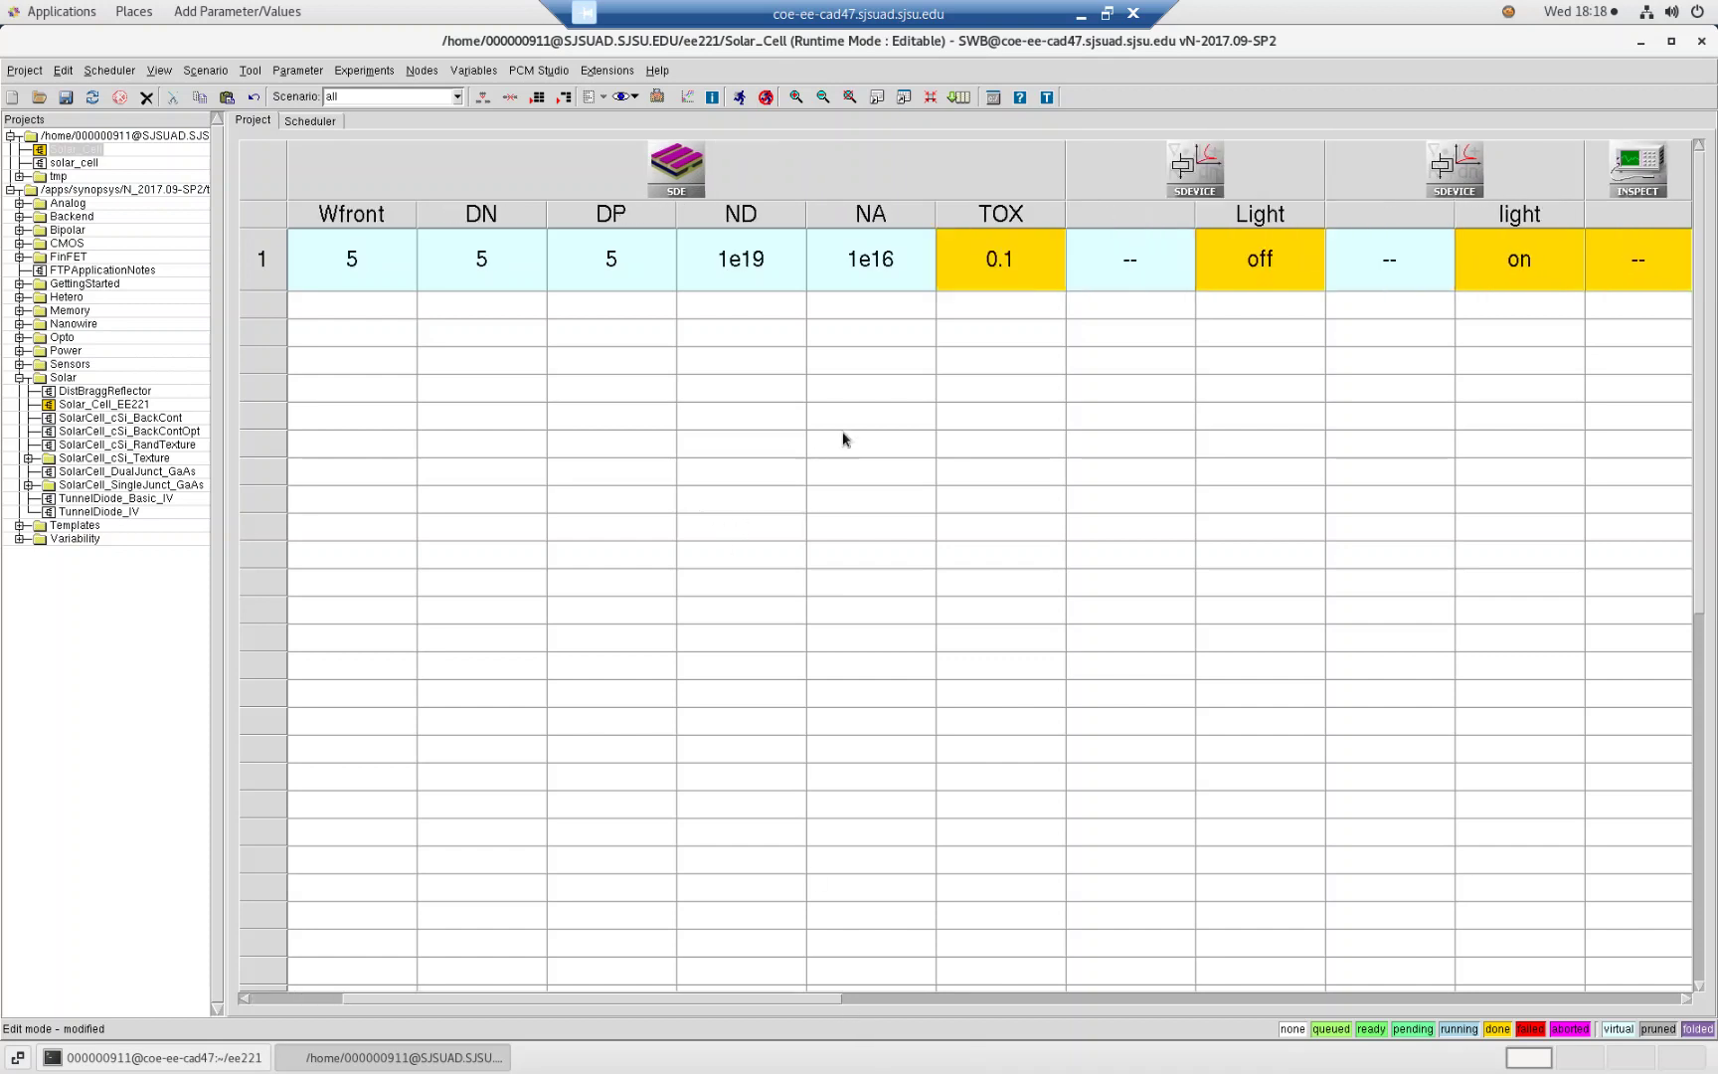
# Delete the DP parameter column
pyautogui.click(624, 217)
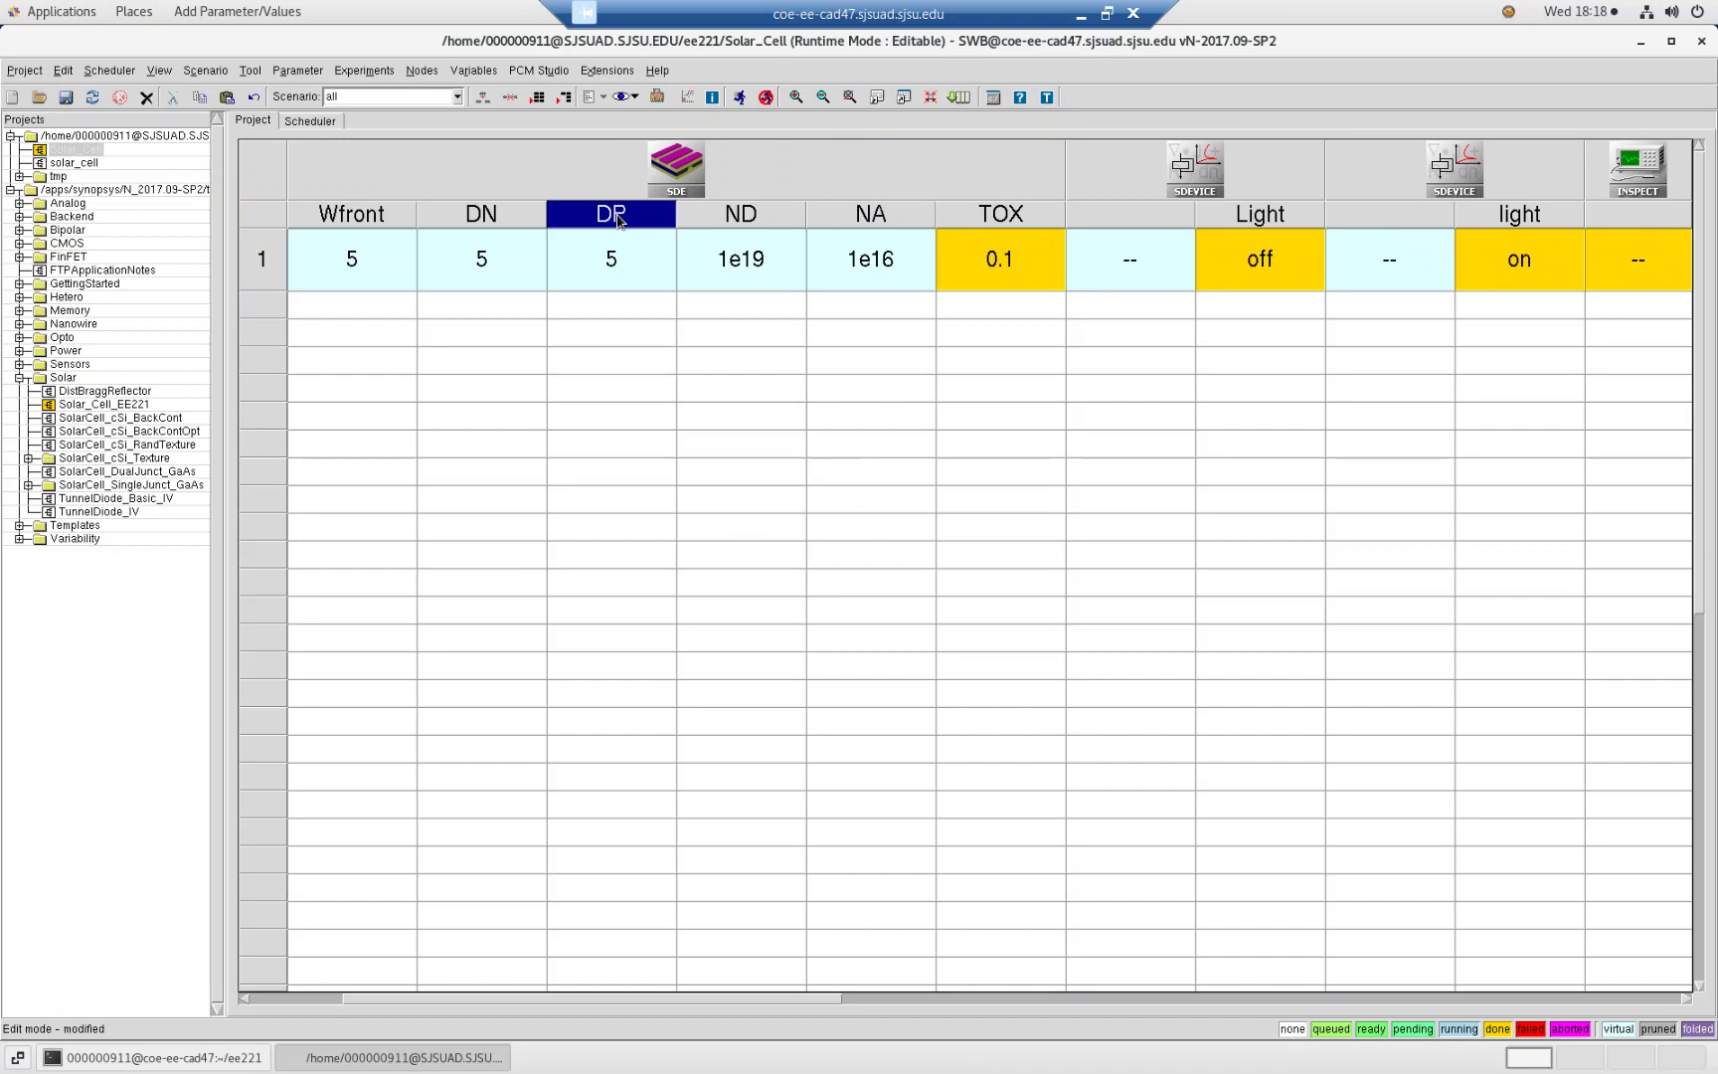
pyautogui.rightClick(618, 214)
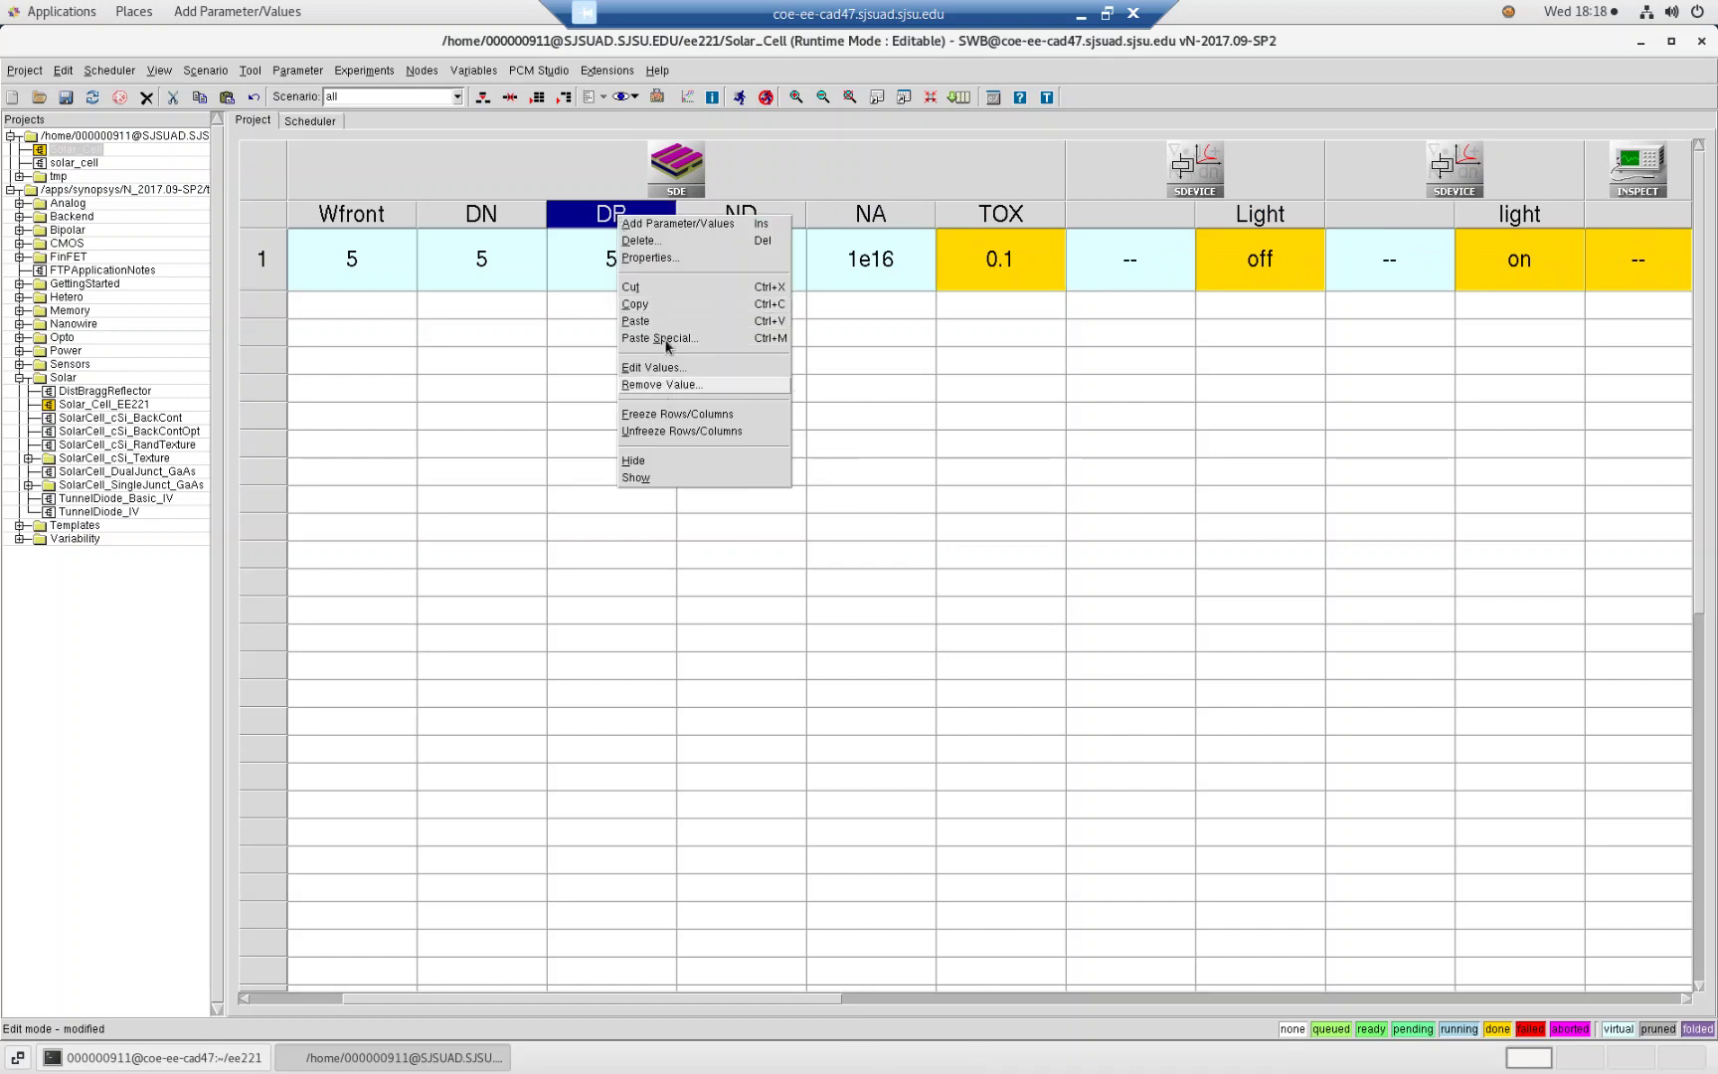
pyautogui.click(666, 241)
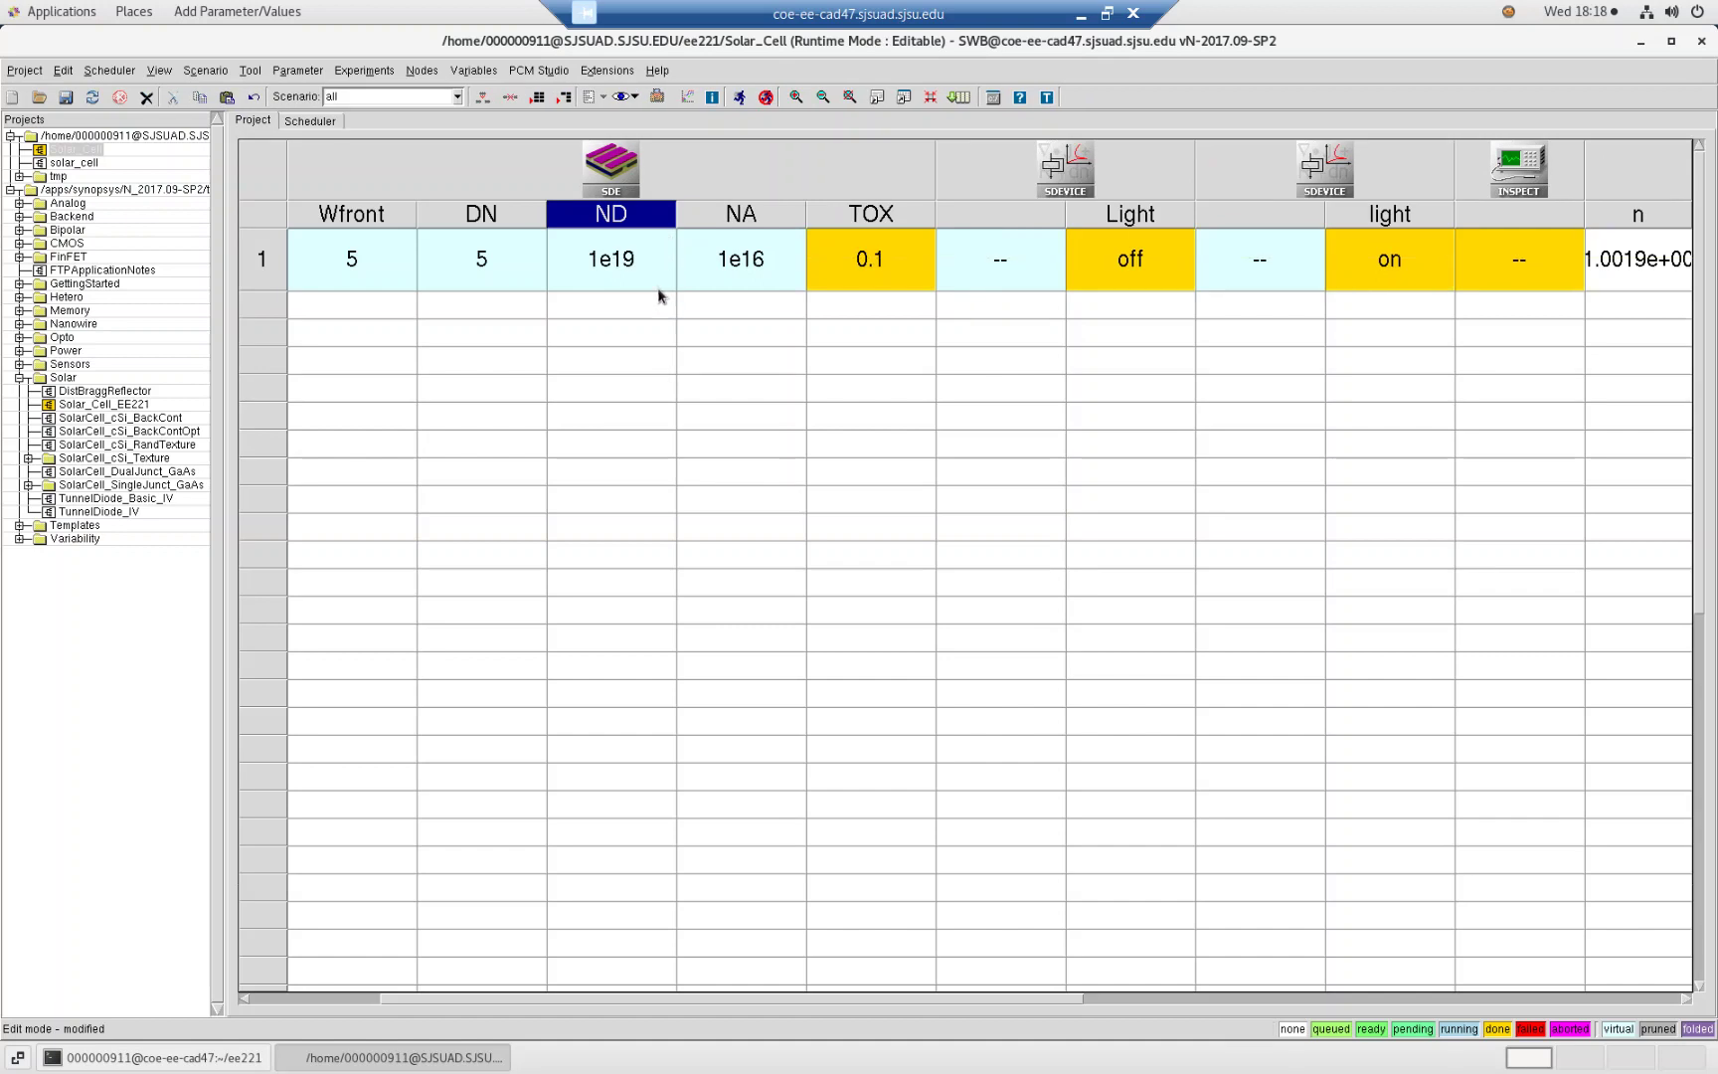
# Save and run the project, which logs an undefined DP variable error
pyautogui.rightClick(896, 266)
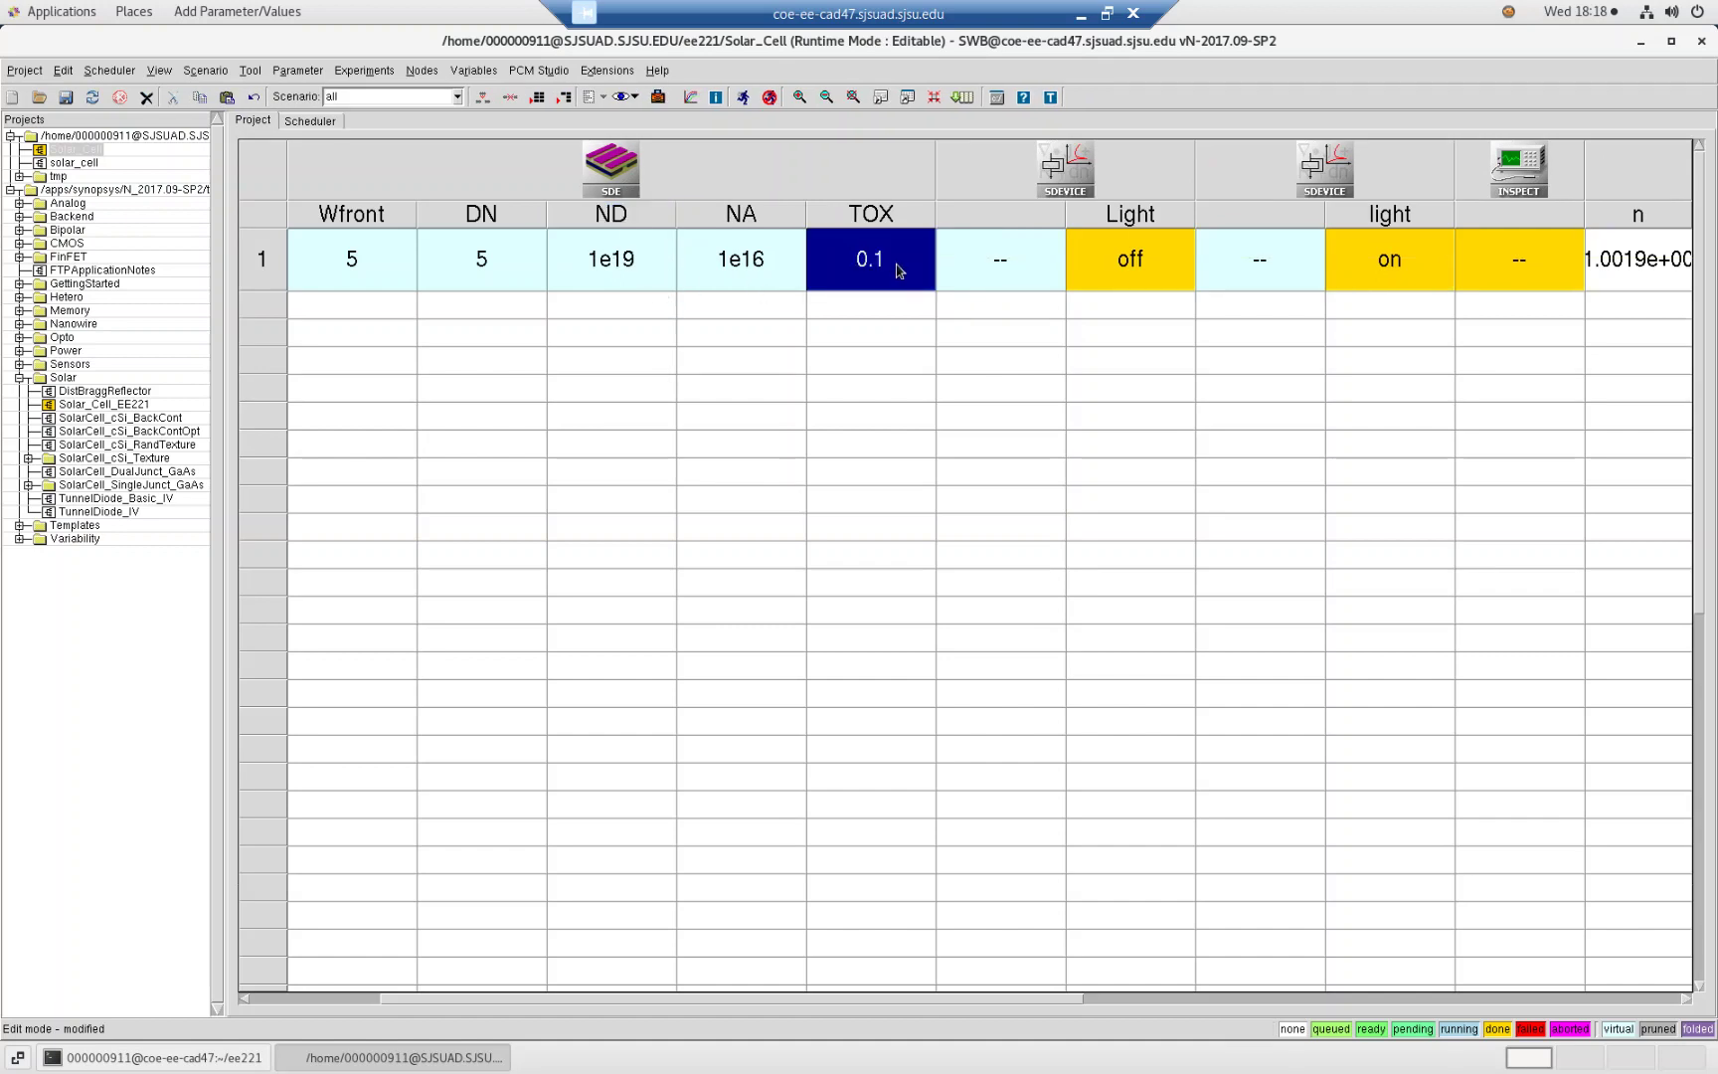
pyautogui.click(914, 451)
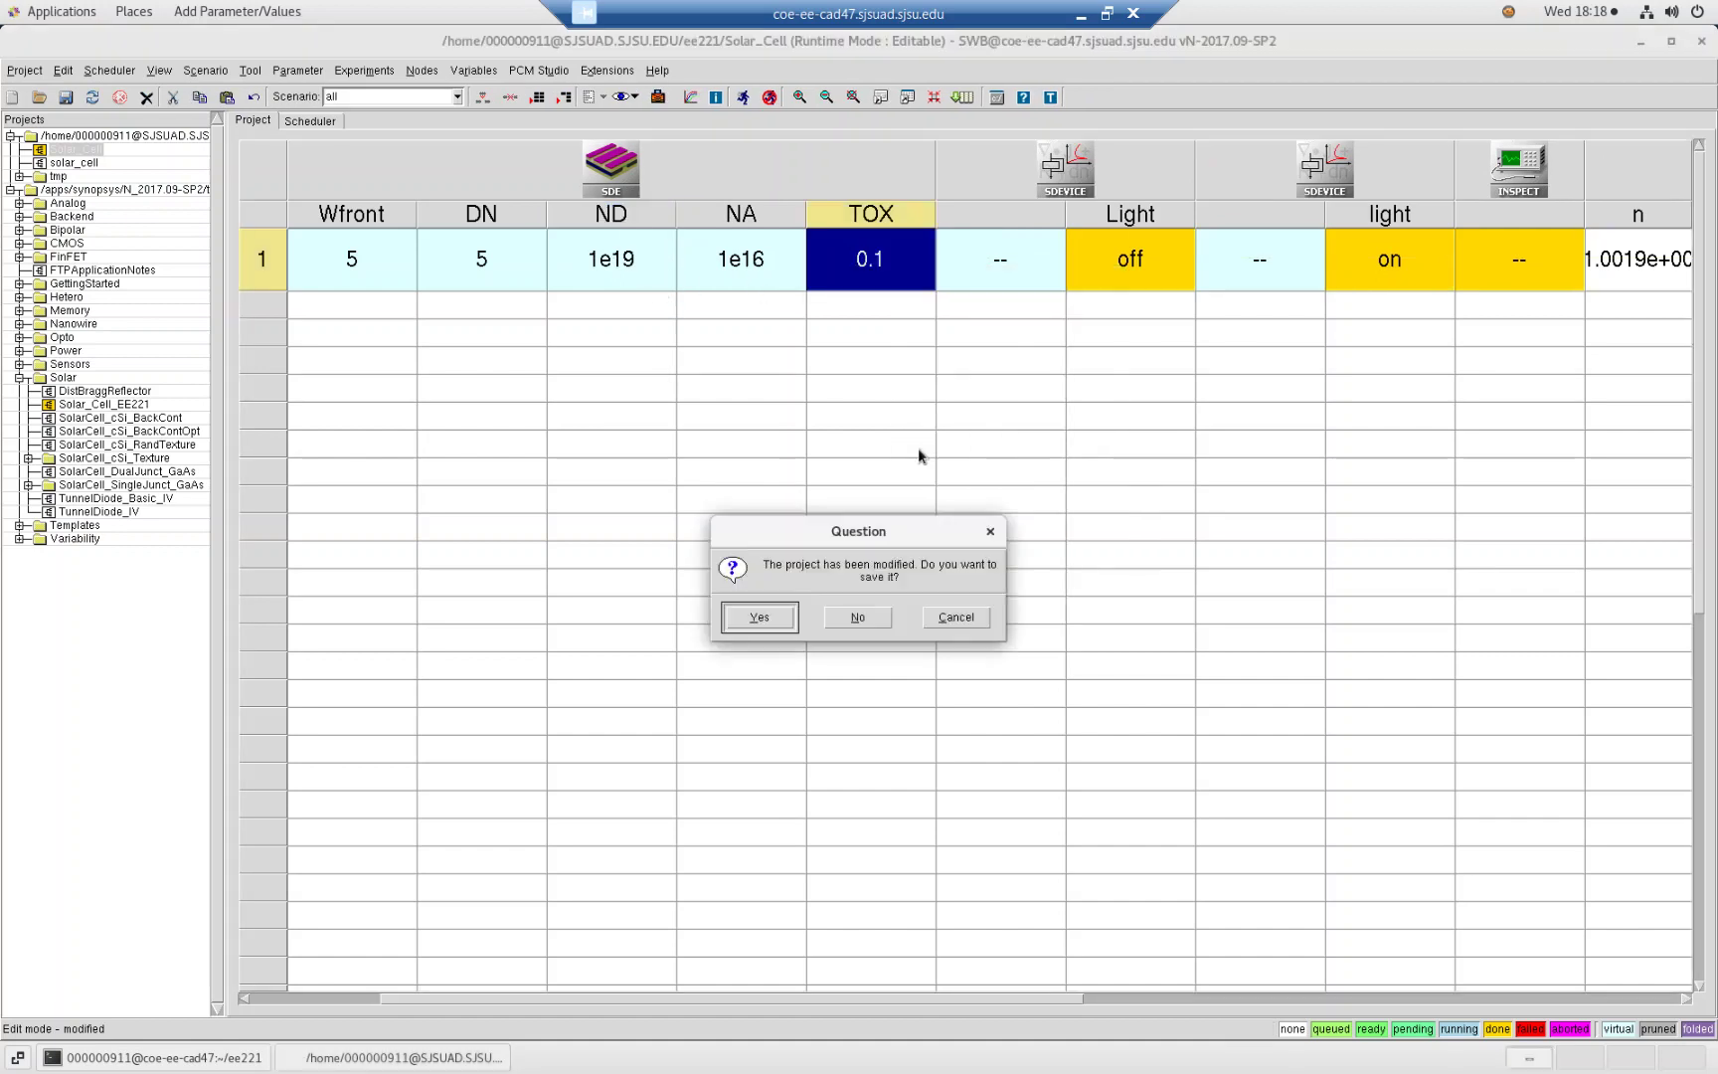
pyautogui.click(762, 621)
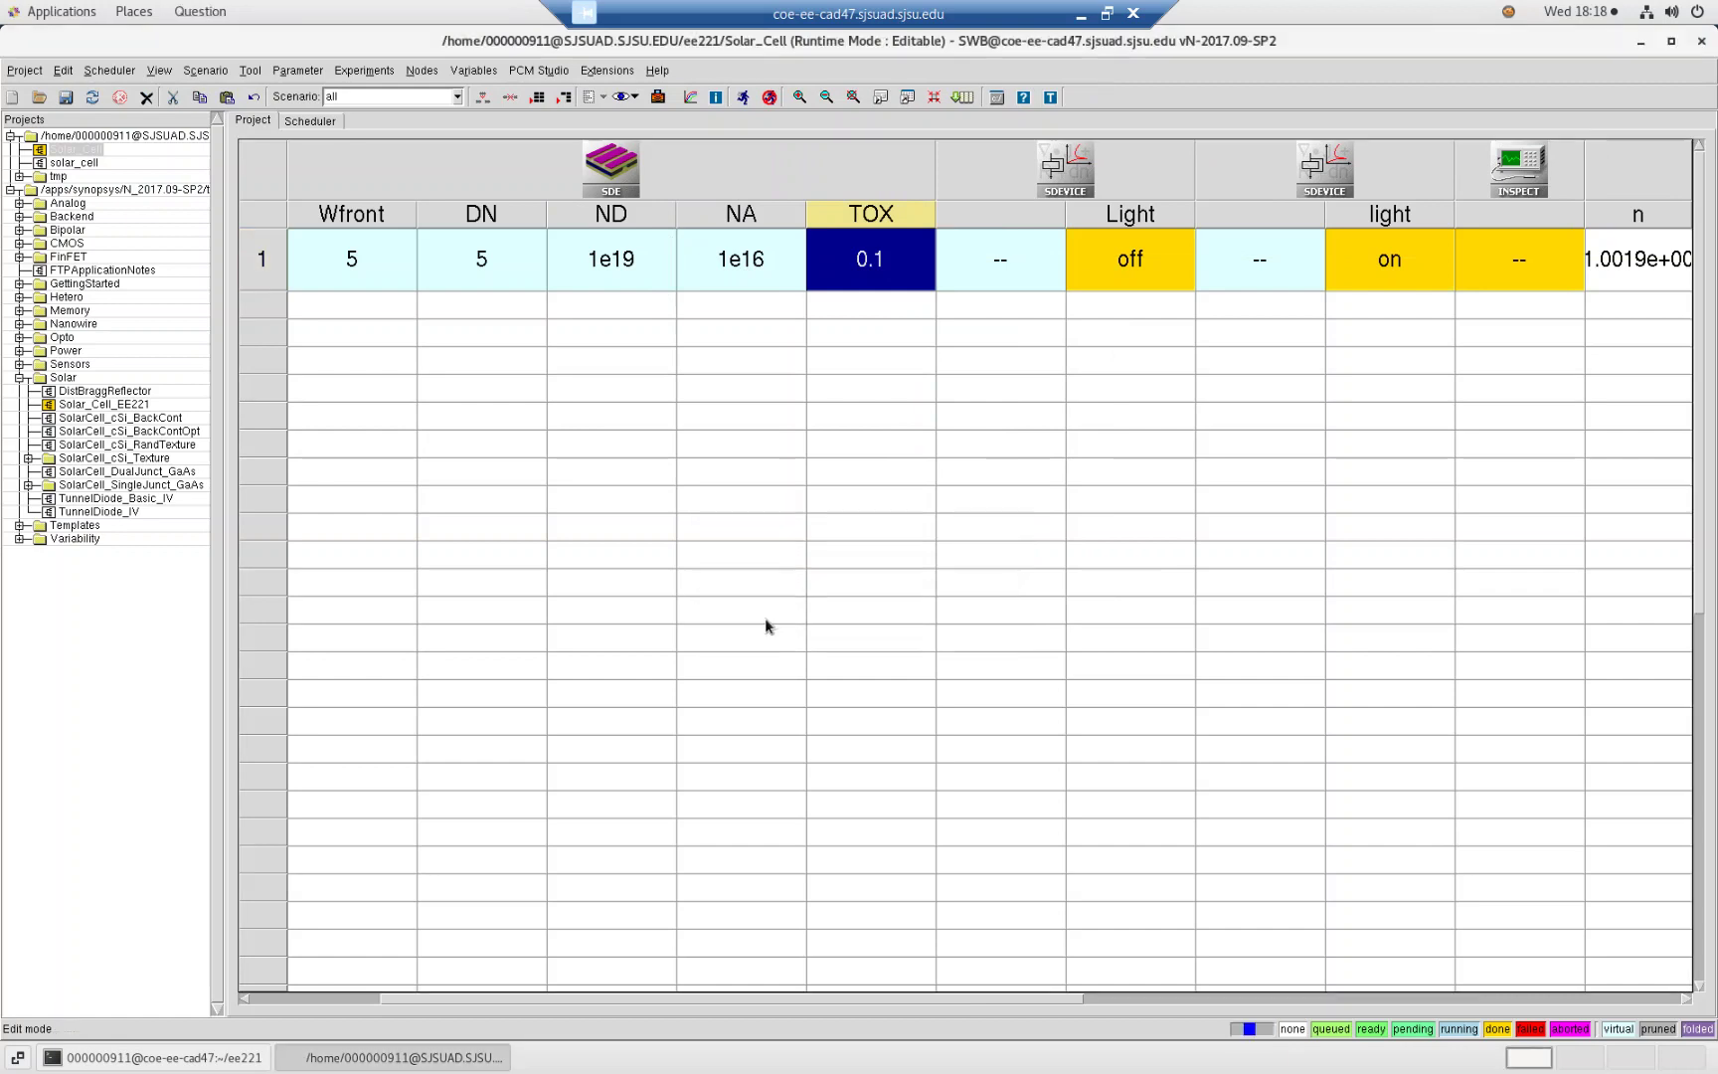
pyautogui.click(803, 739)
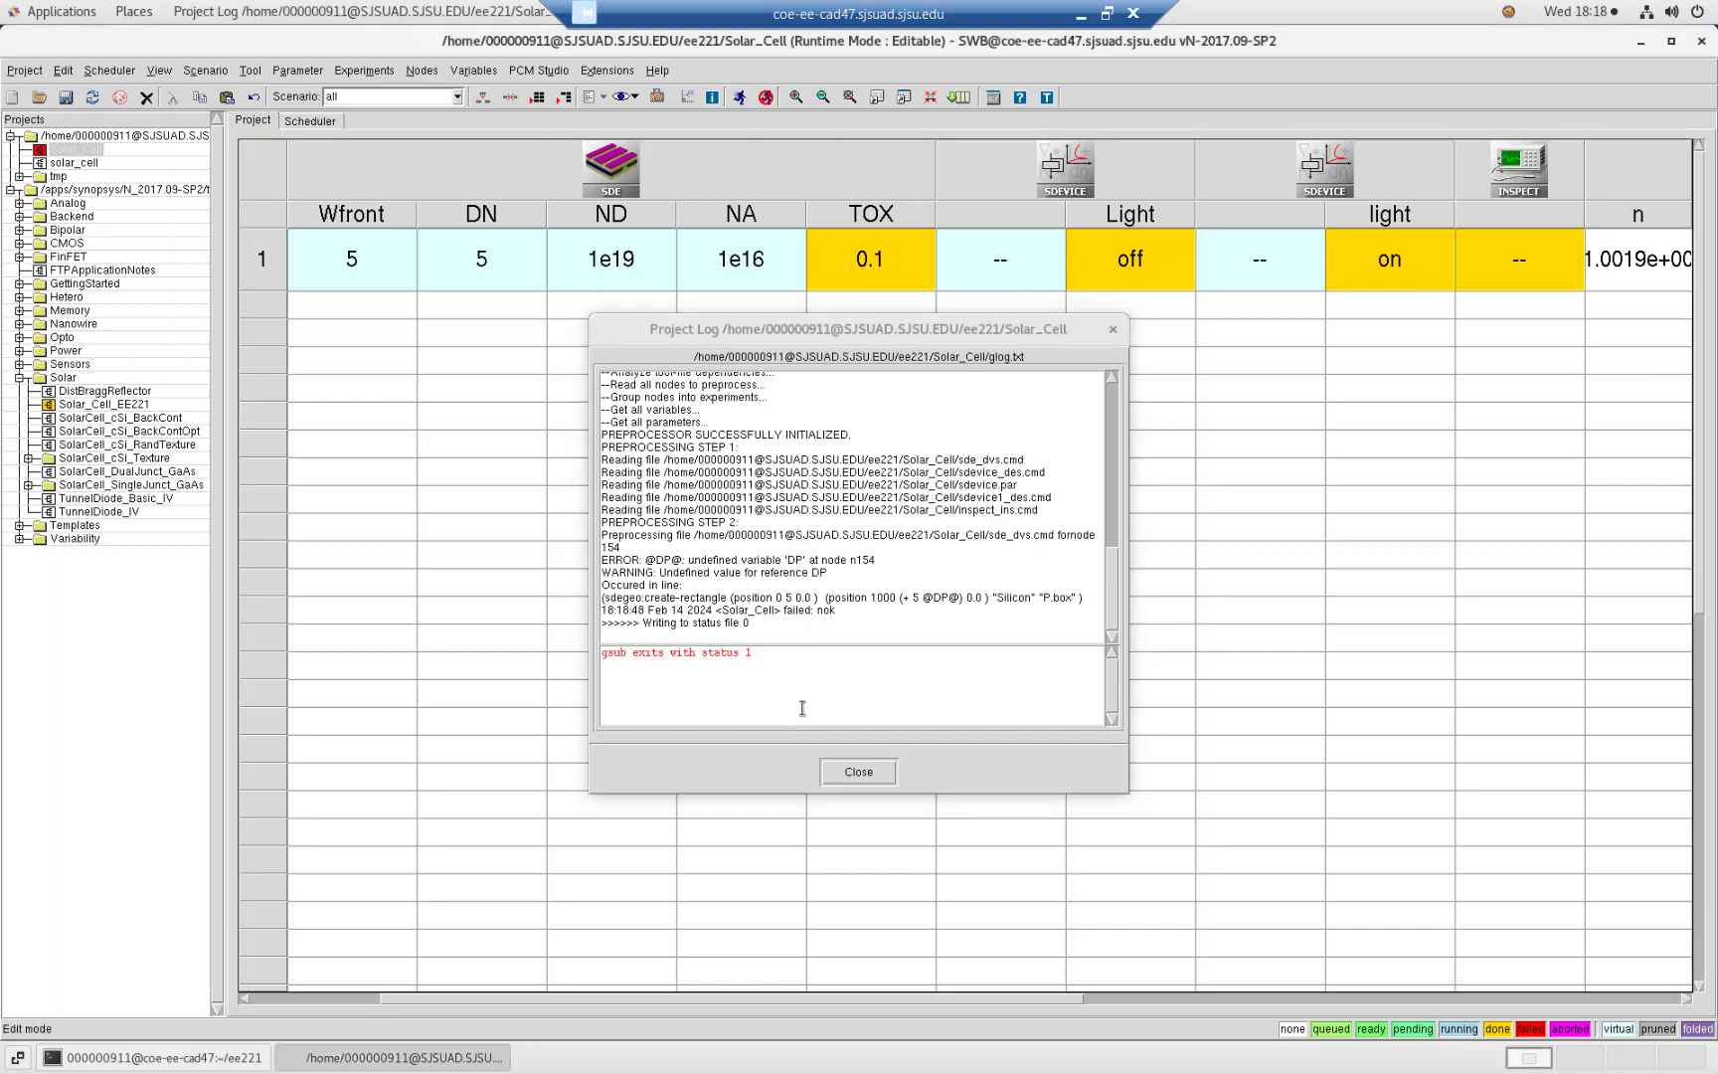
pyautogui.click(842, 774)
pyautogui.click(906, 554)
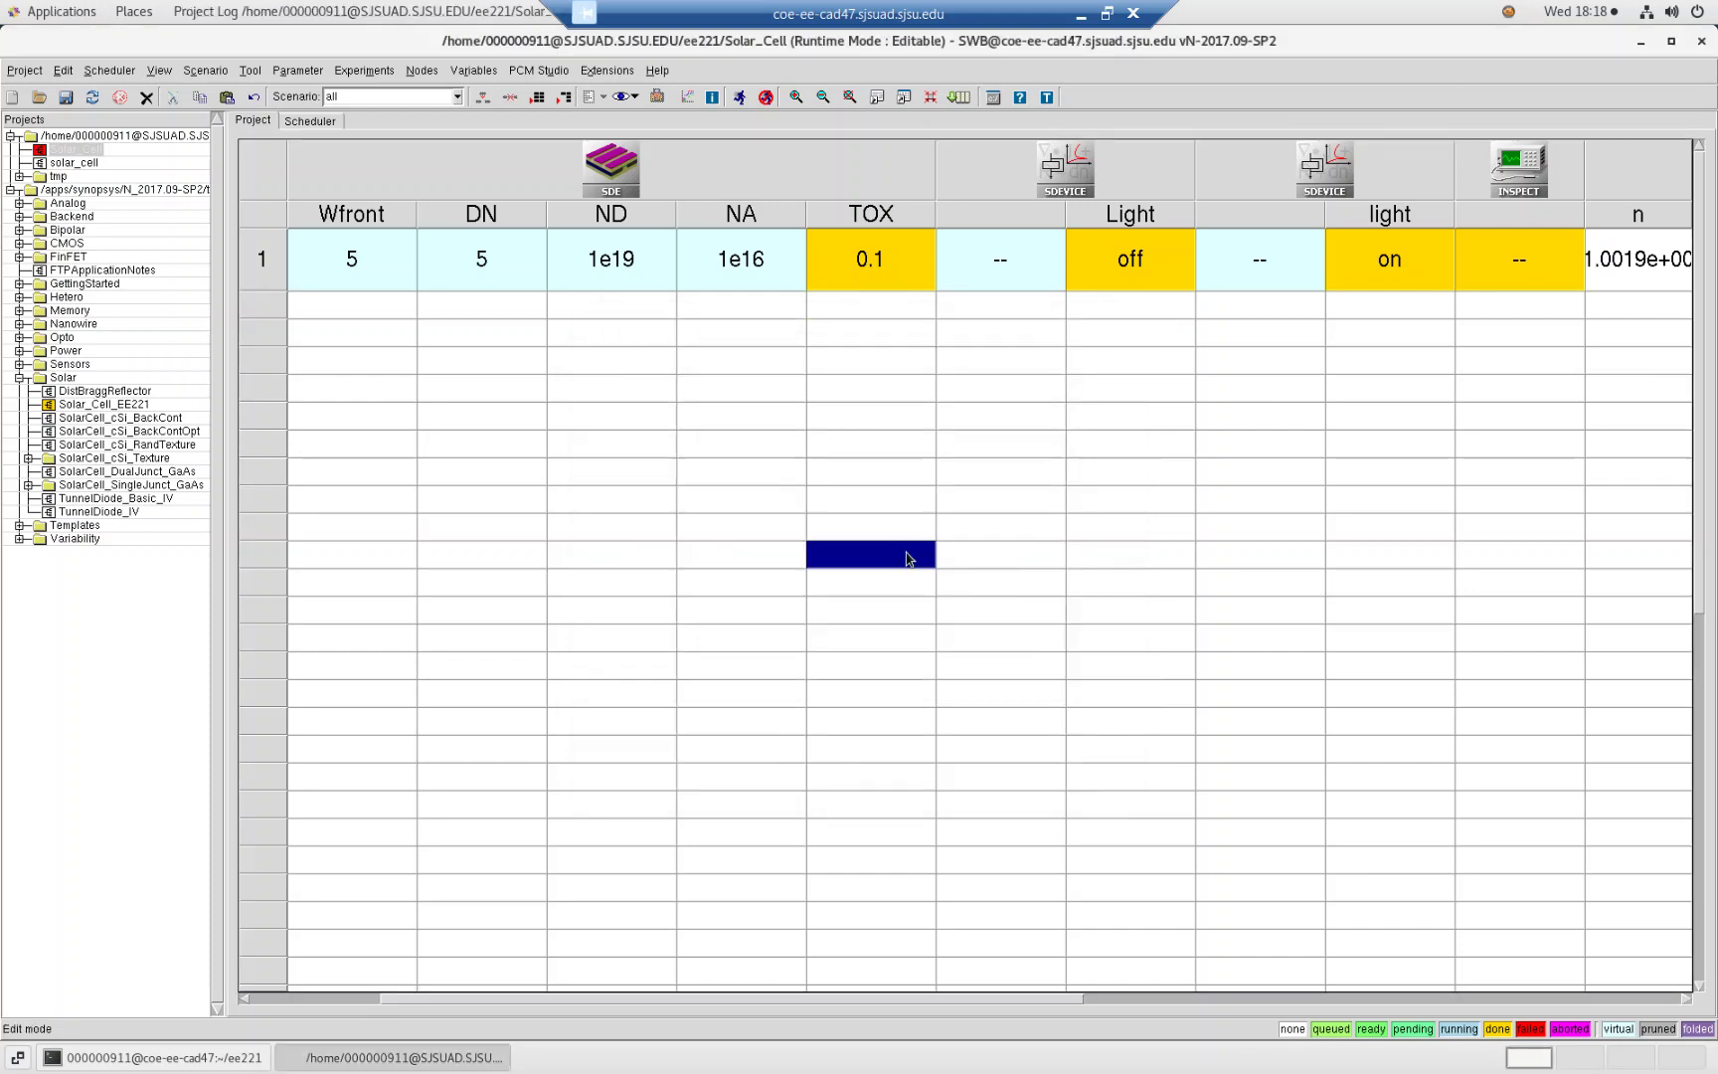
# Inspect node 154's dvs error, local error, mesh log and dvs log files
pyautogui.click(859, 280)
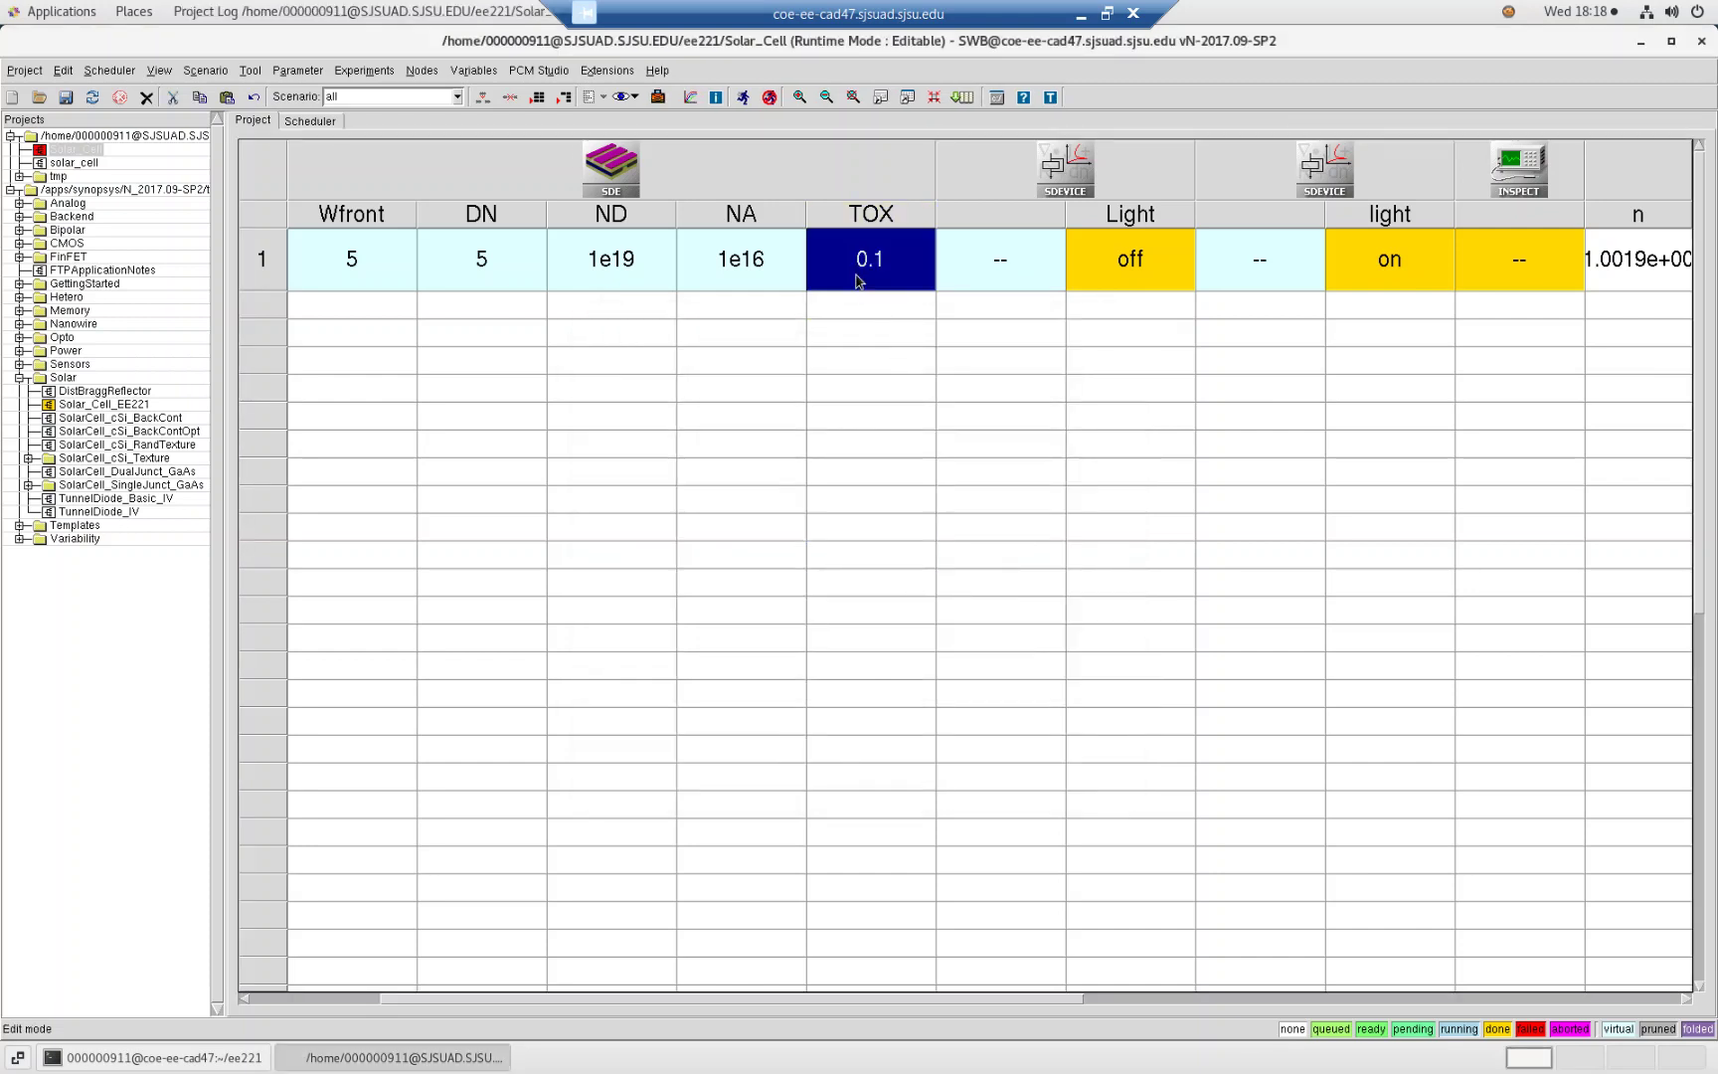
pyautogui.doubleClick(856, 281)
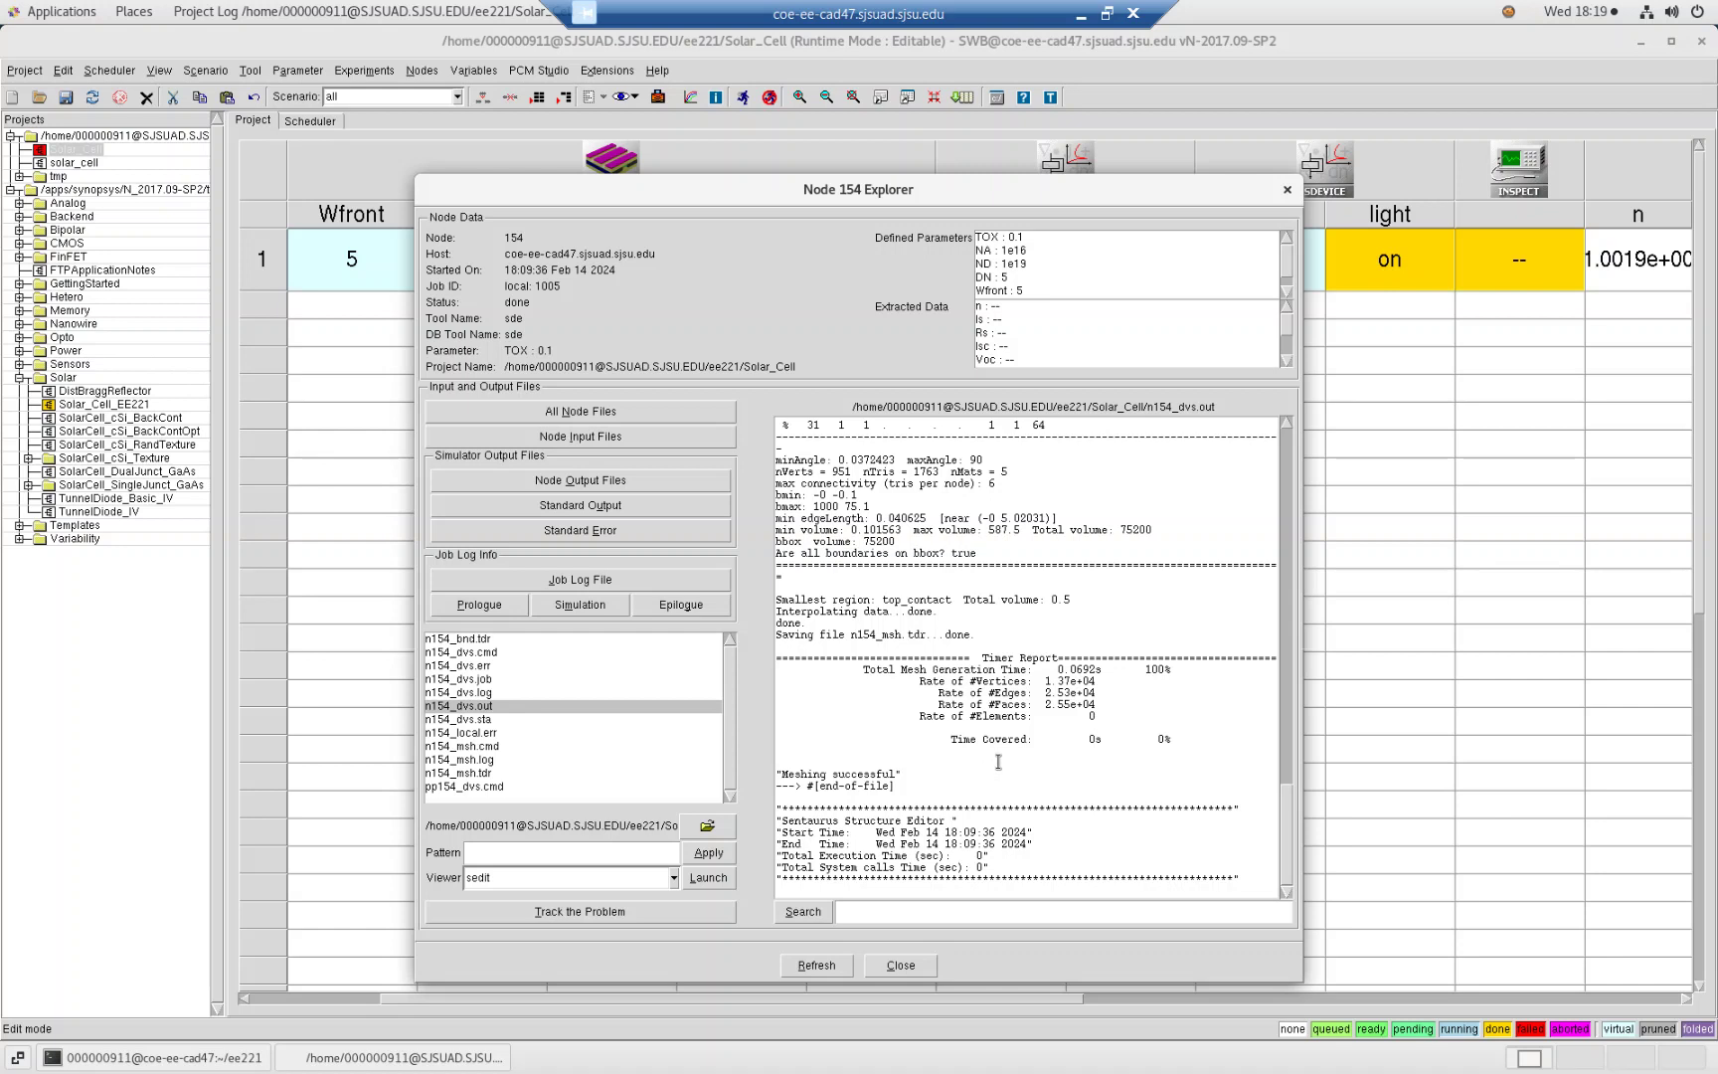
pyautogui.scroll(3, 997, 761)
pyautogui.scroll(-3, 997, 755)
pyautogui.click(467, 669)
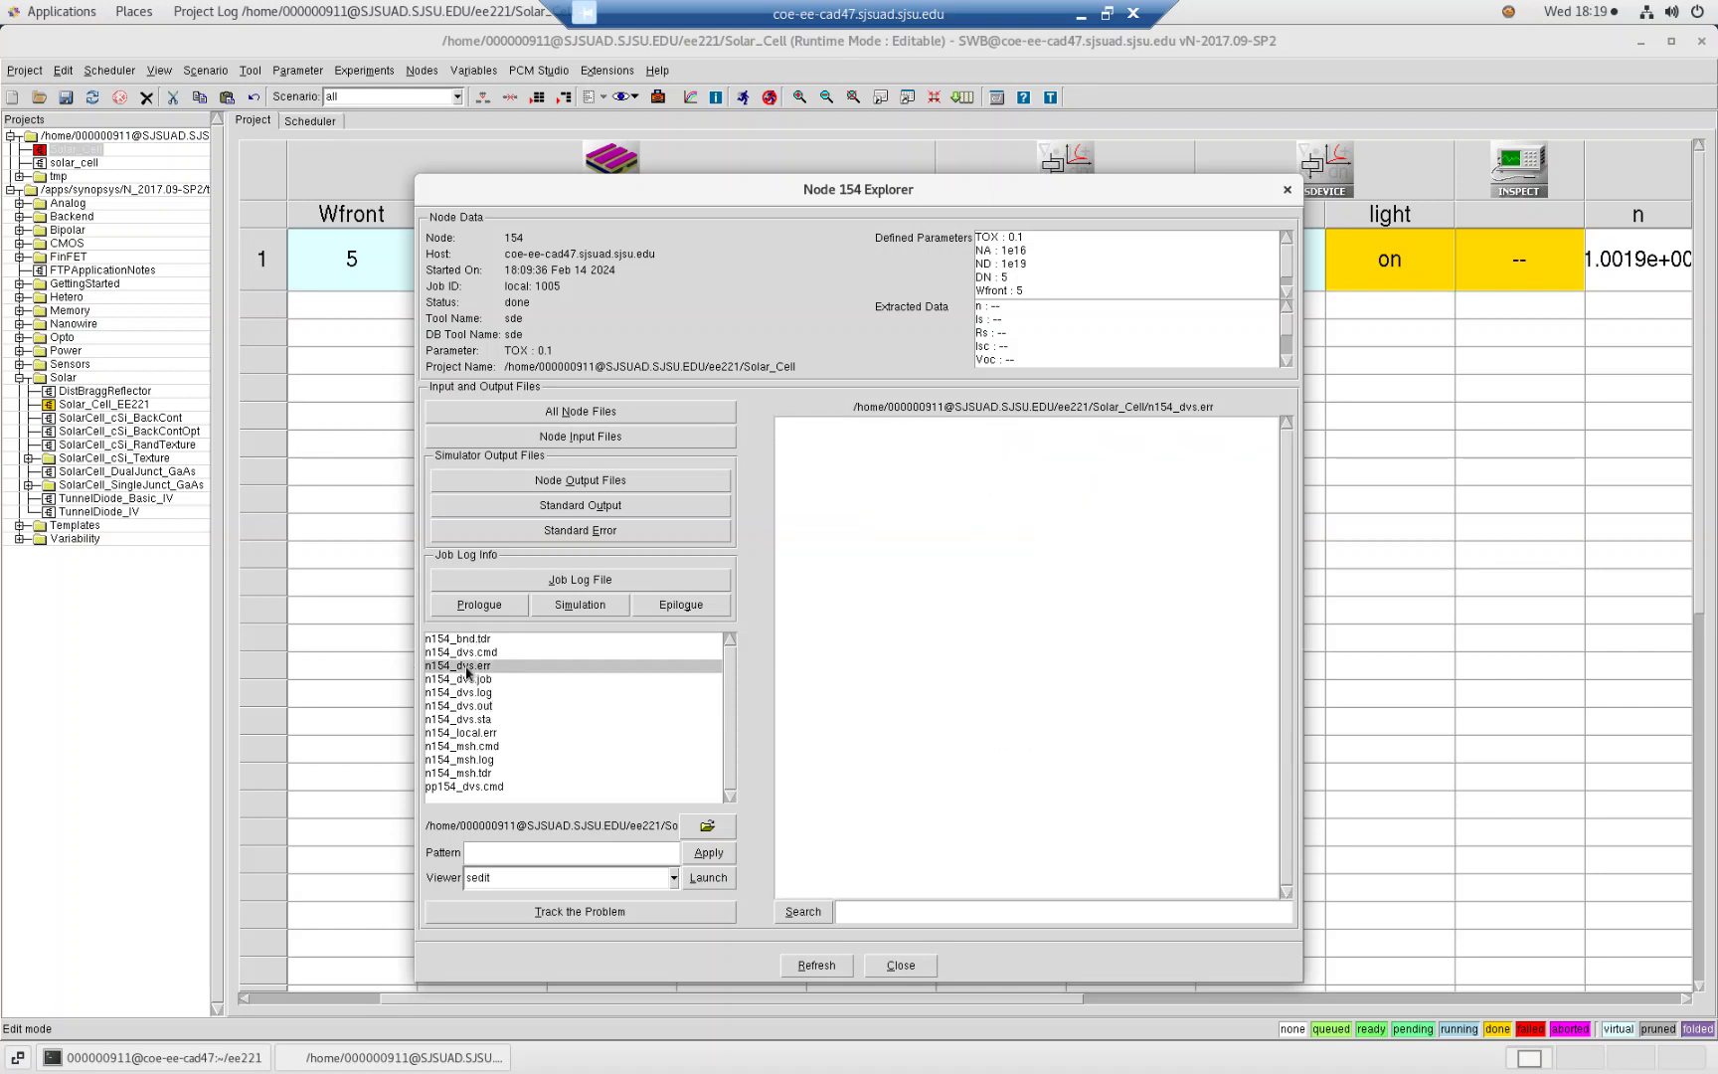
pyautogui.click(498, 732)
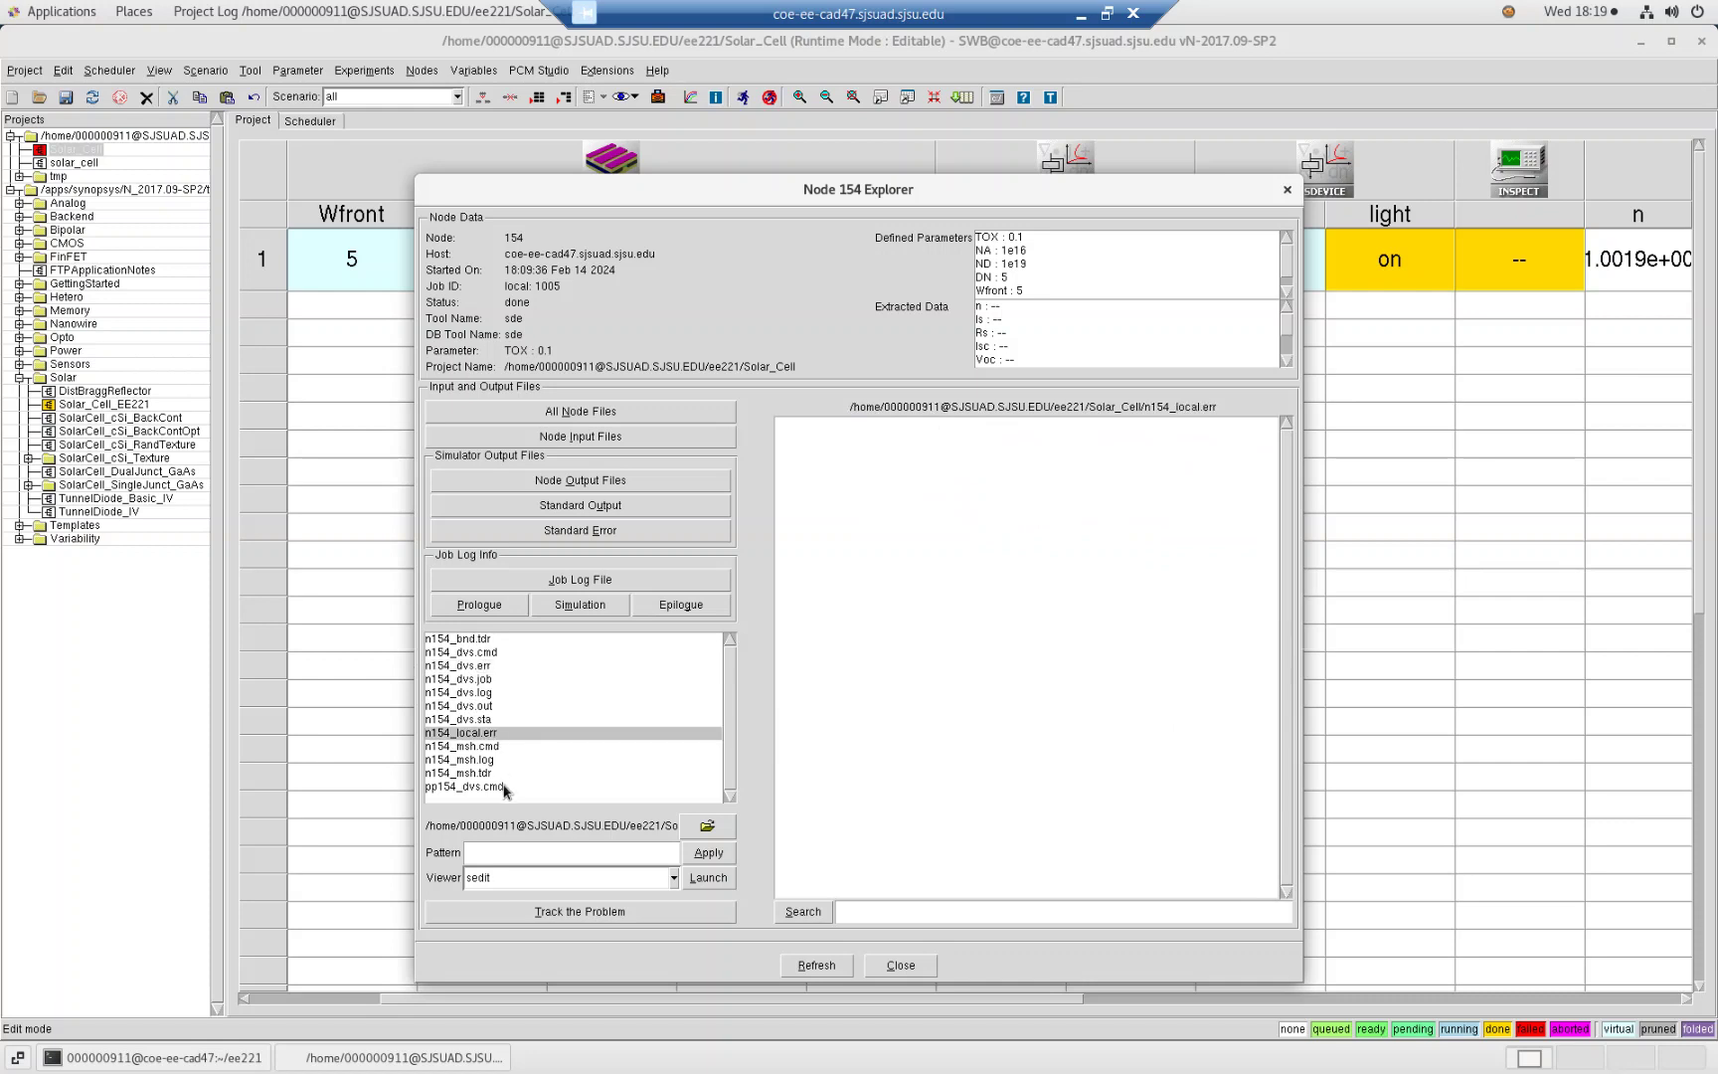
pyautogui.click(489, 762)
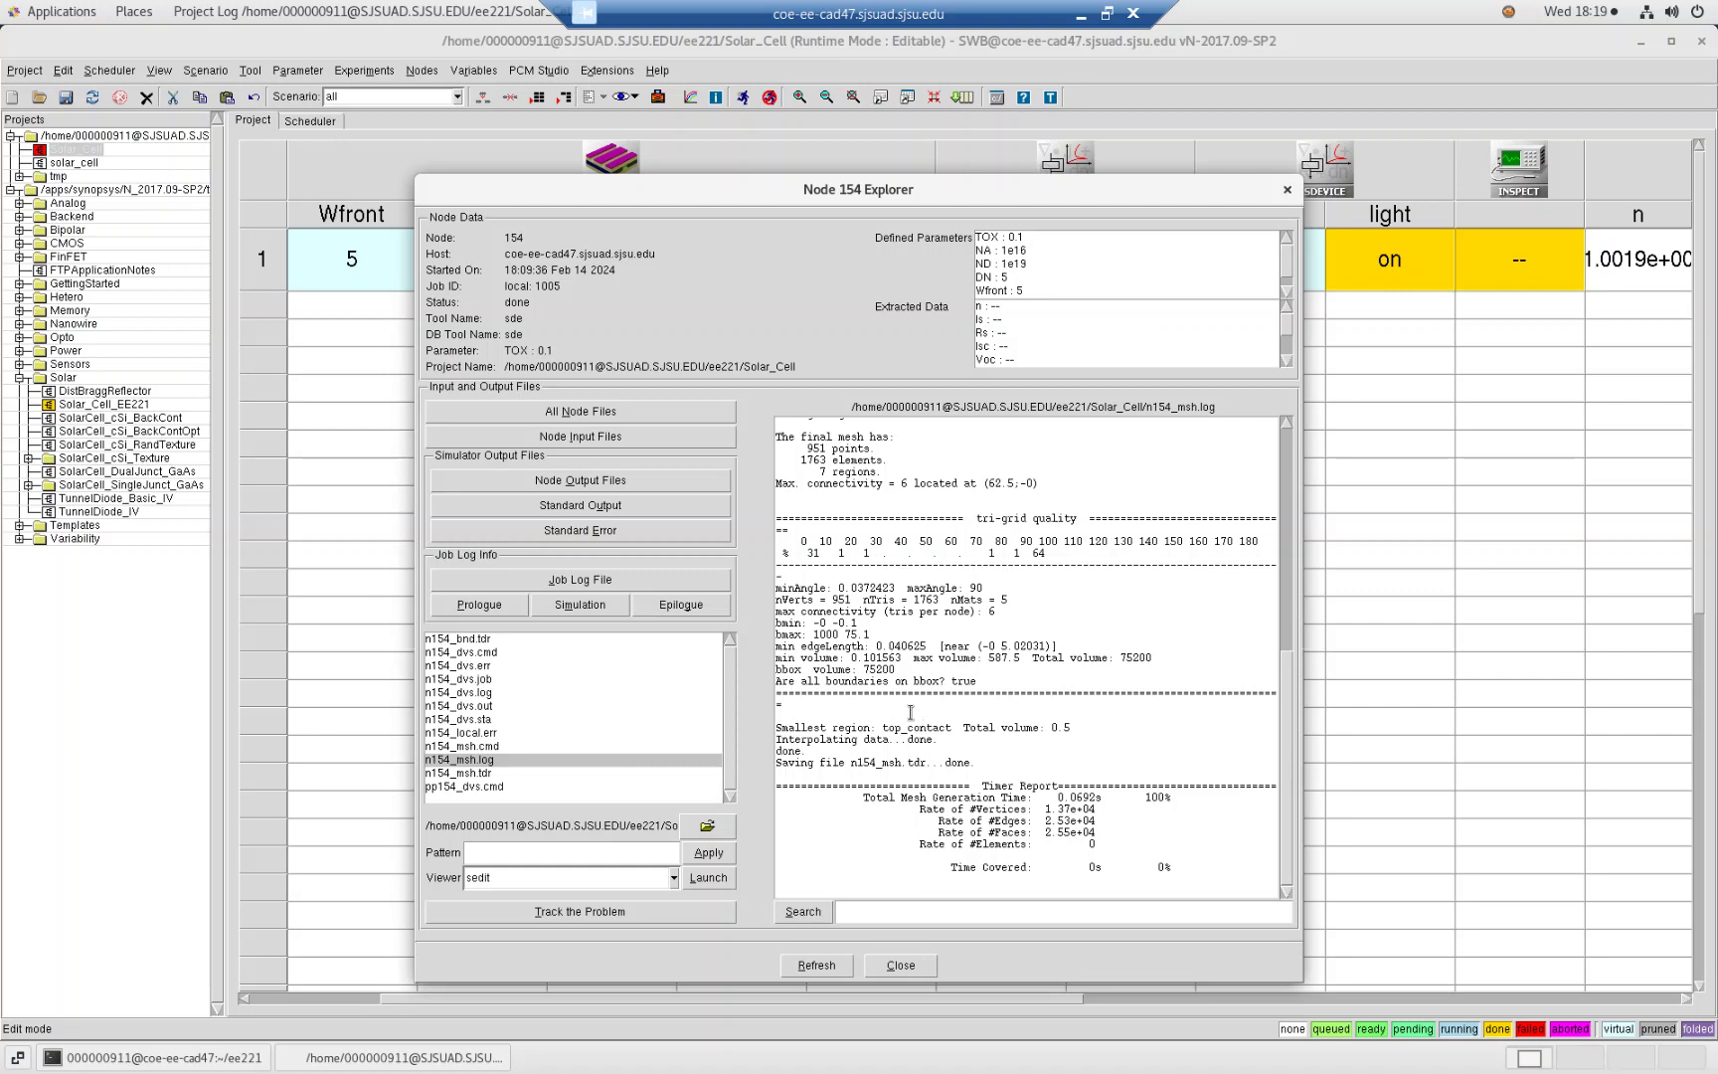
pyautogui.click(488, 695)
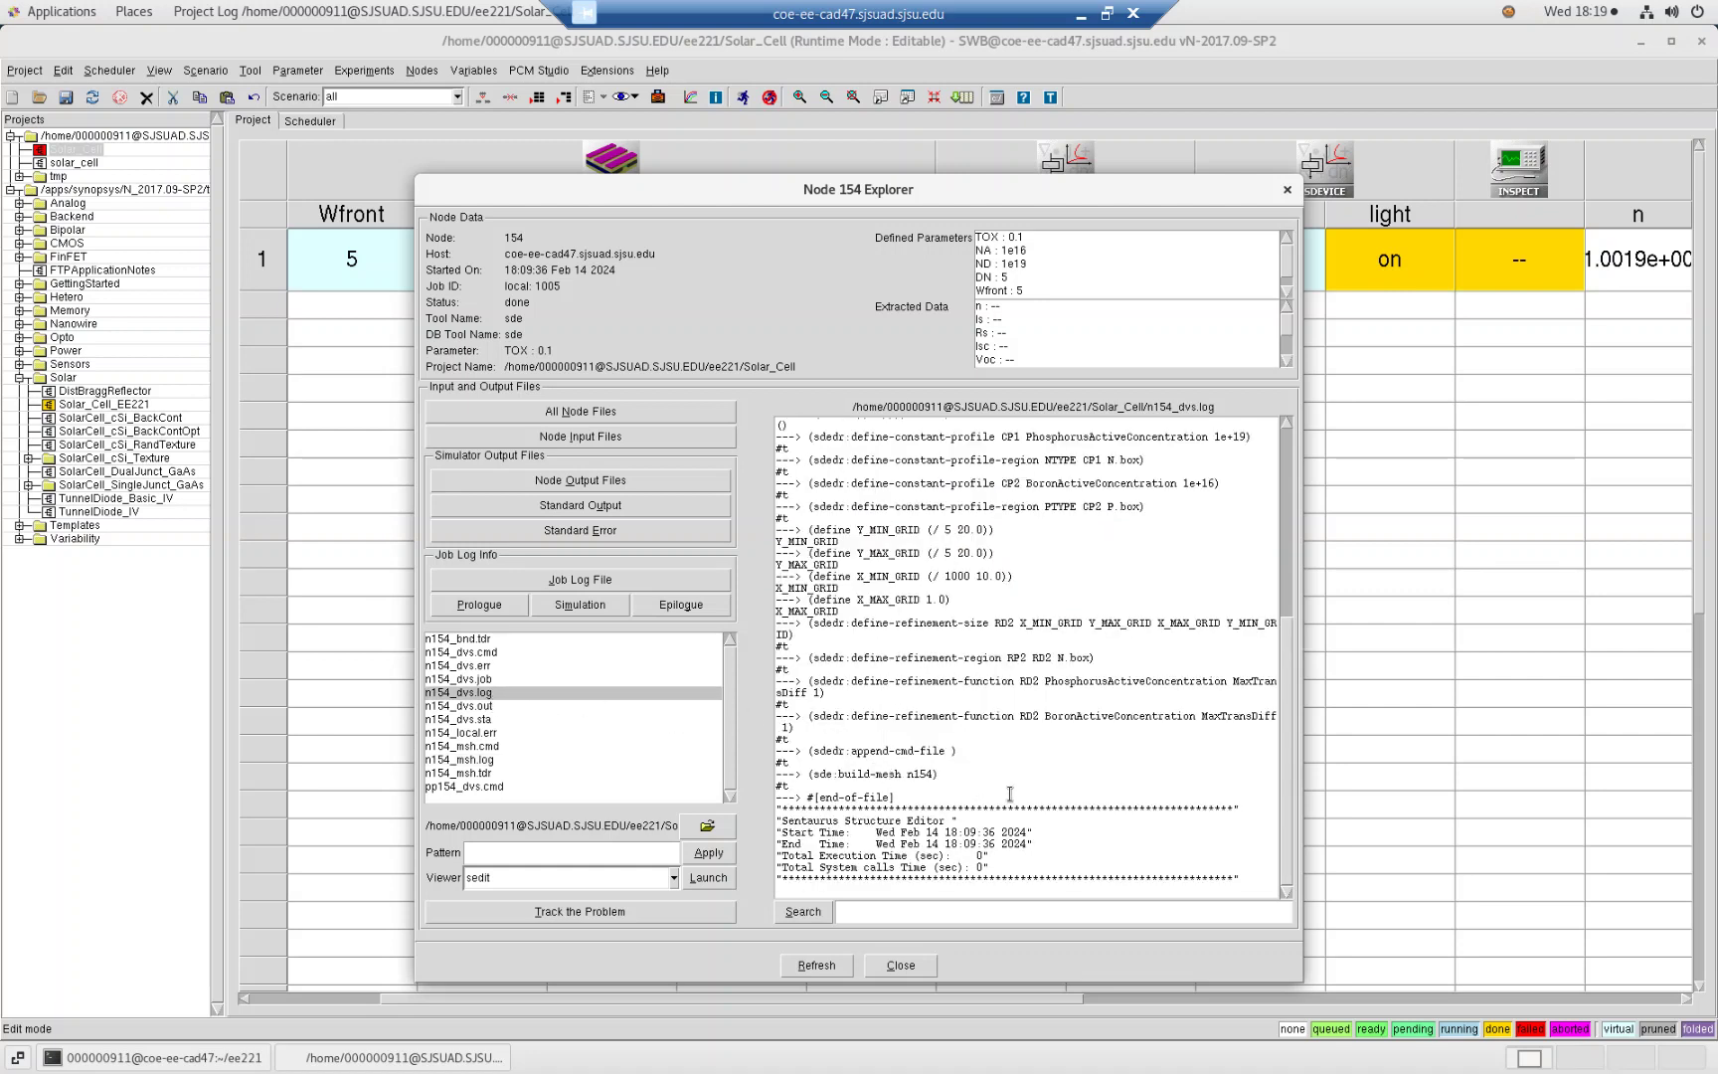
pyautogui.scroll(7, 1009, 794)
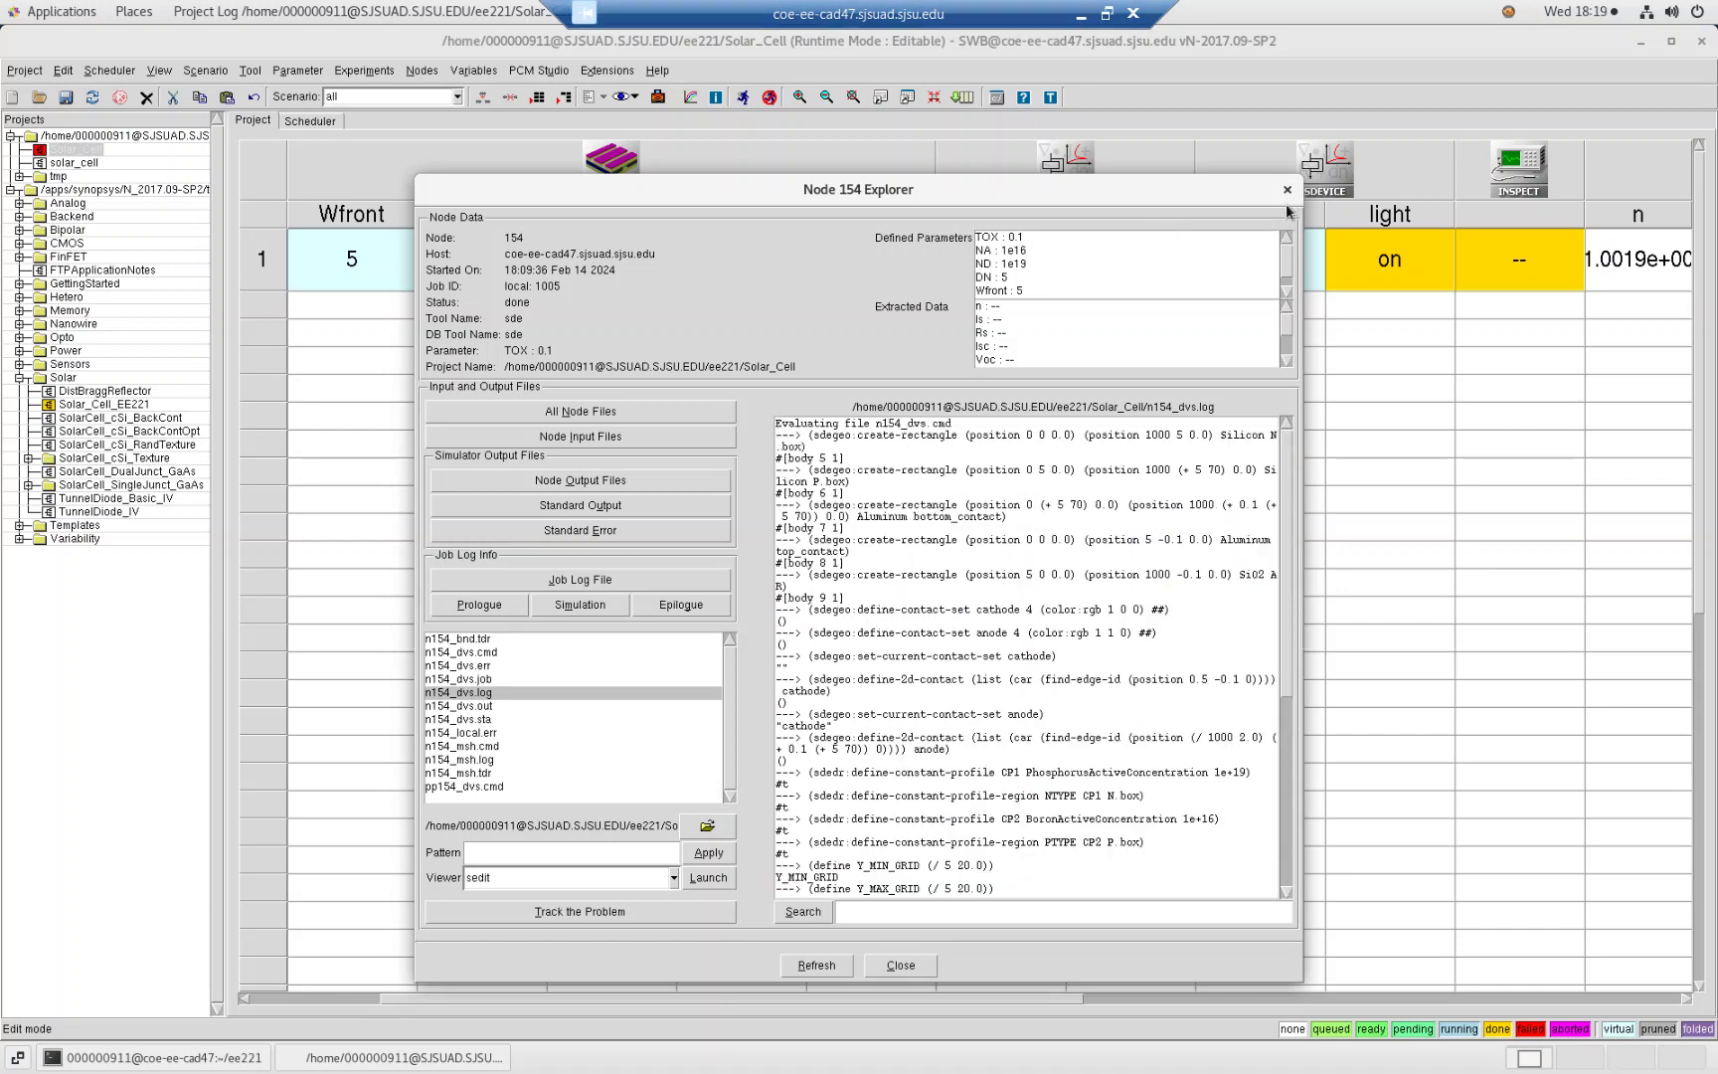
pyautogui.click(1286, 189)
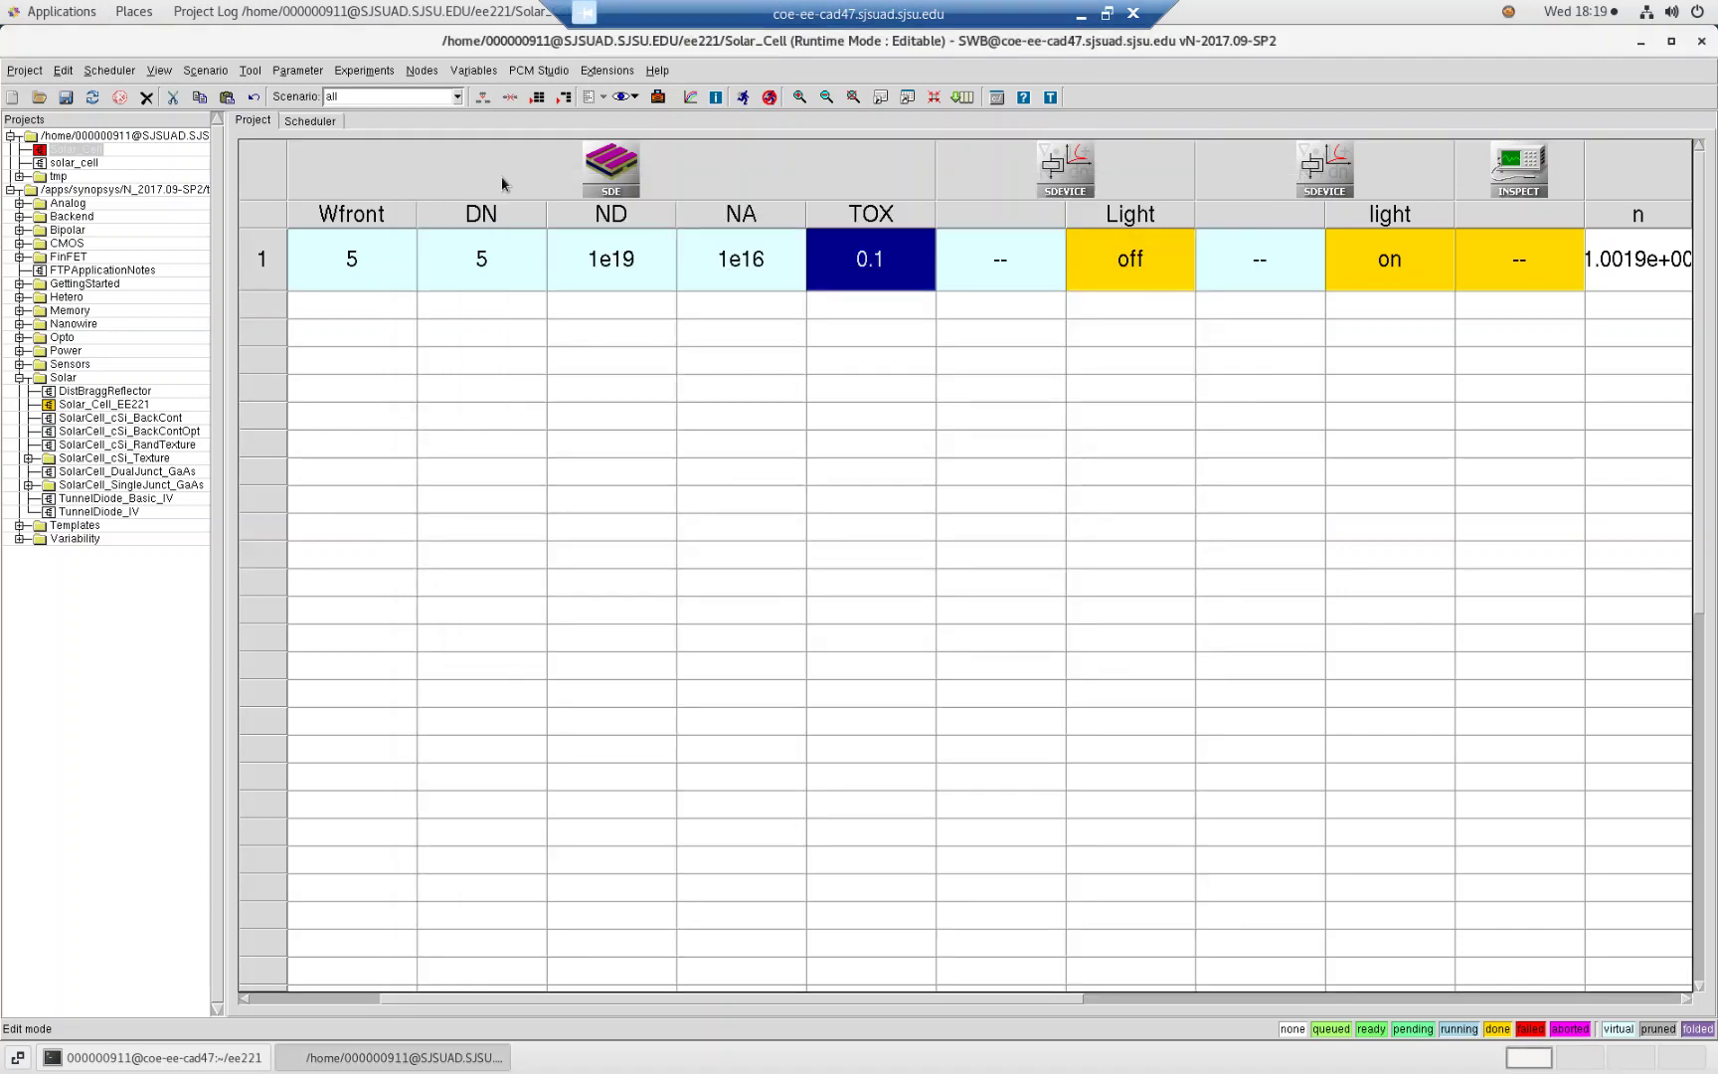
# Re-add parameter DP after DN with the single value 5
pyautogui.rightClick(503, 215)
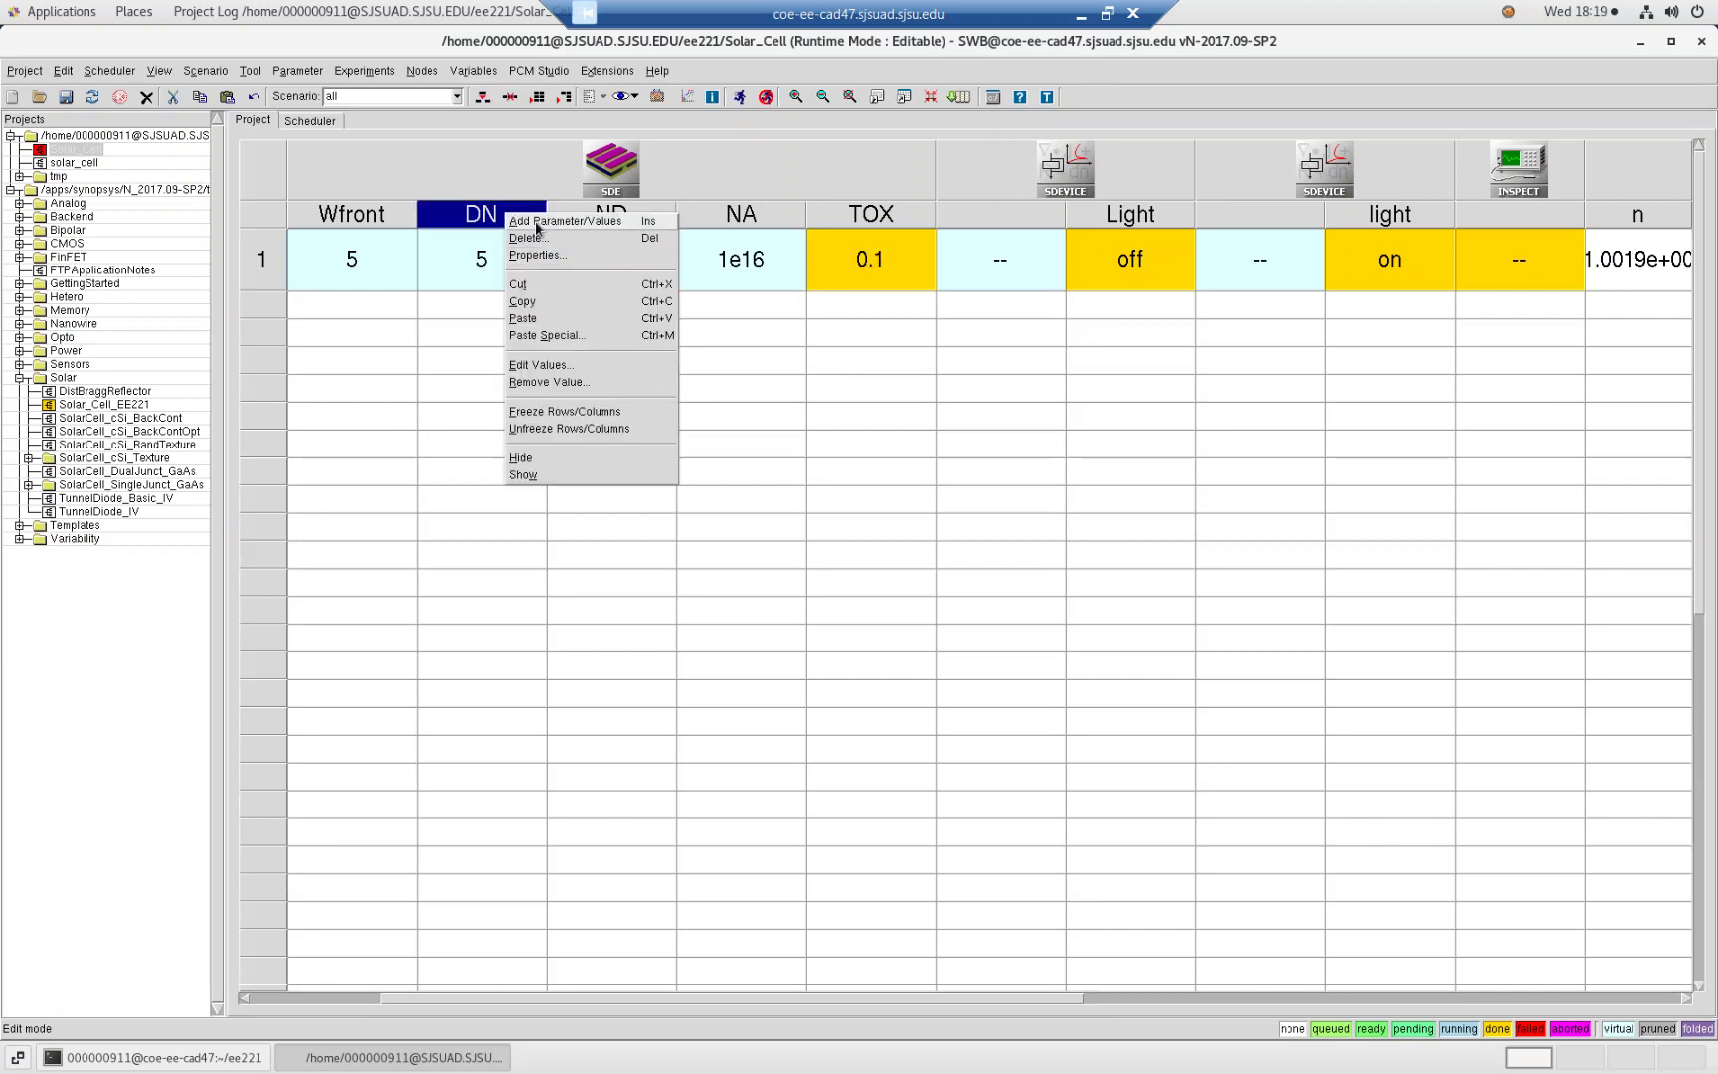
pyautogui.click(537, 223)
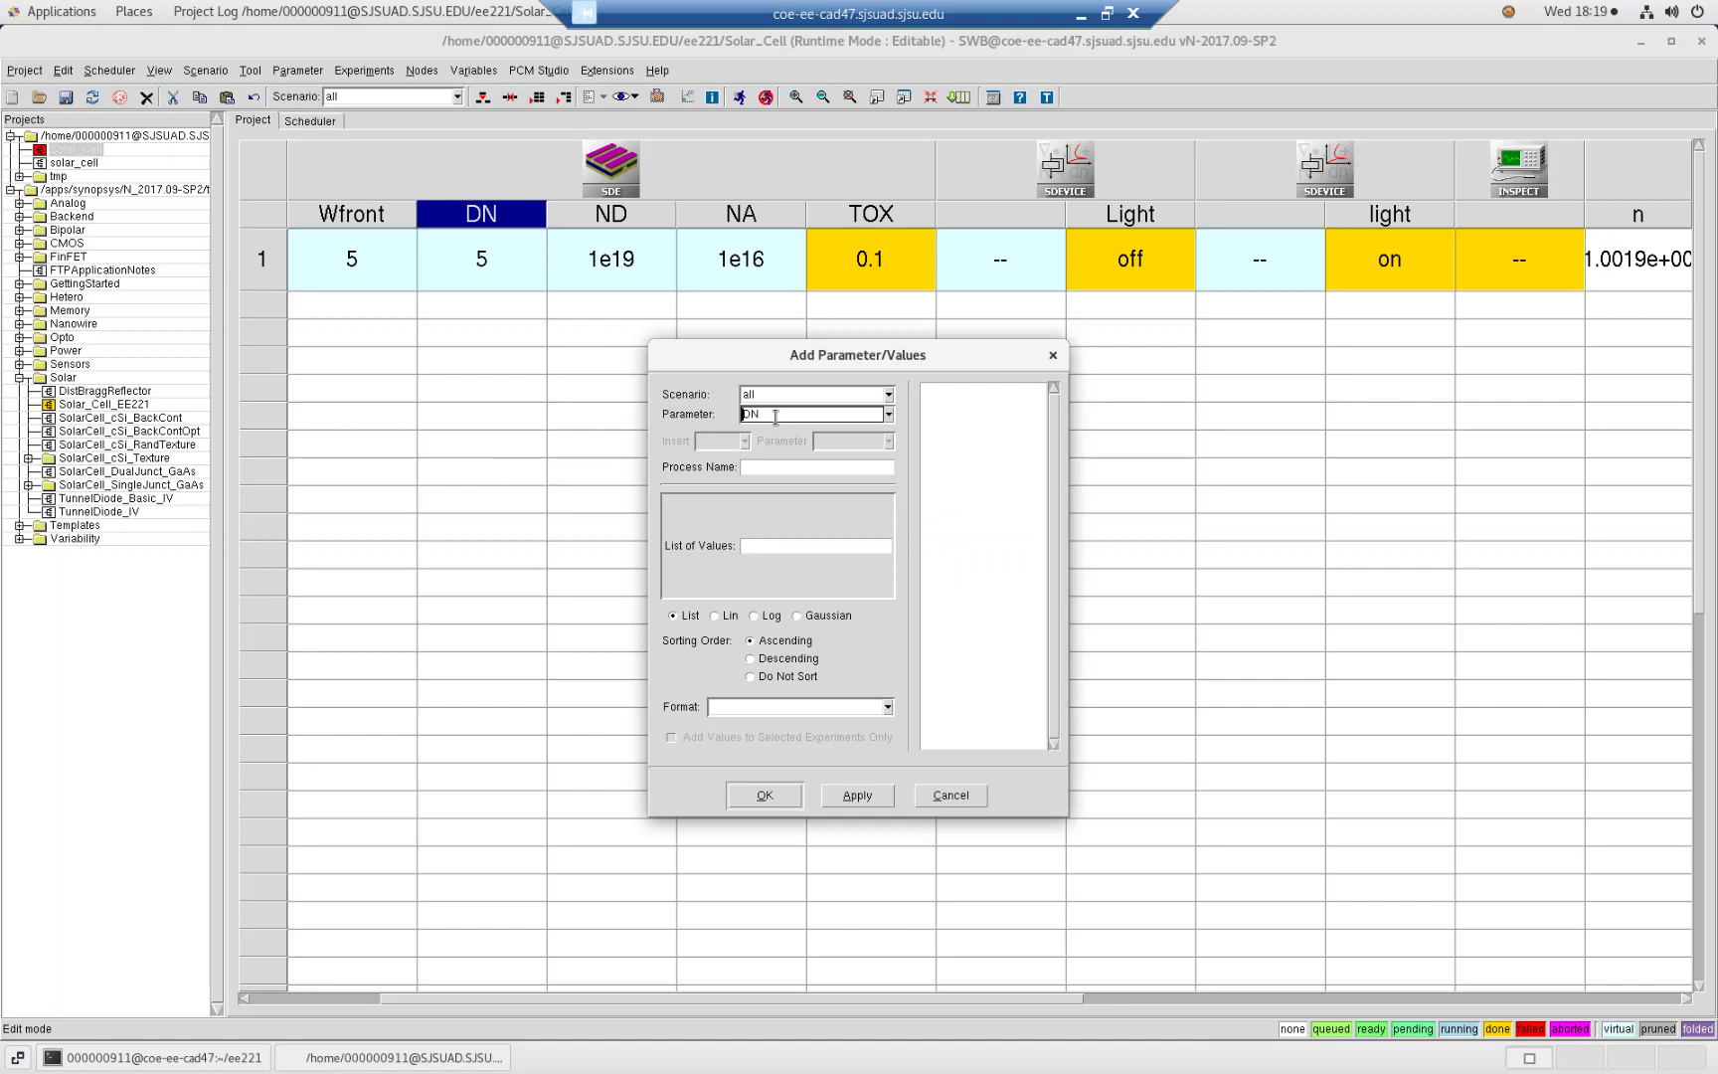
pyautogui.press('BackSpace')
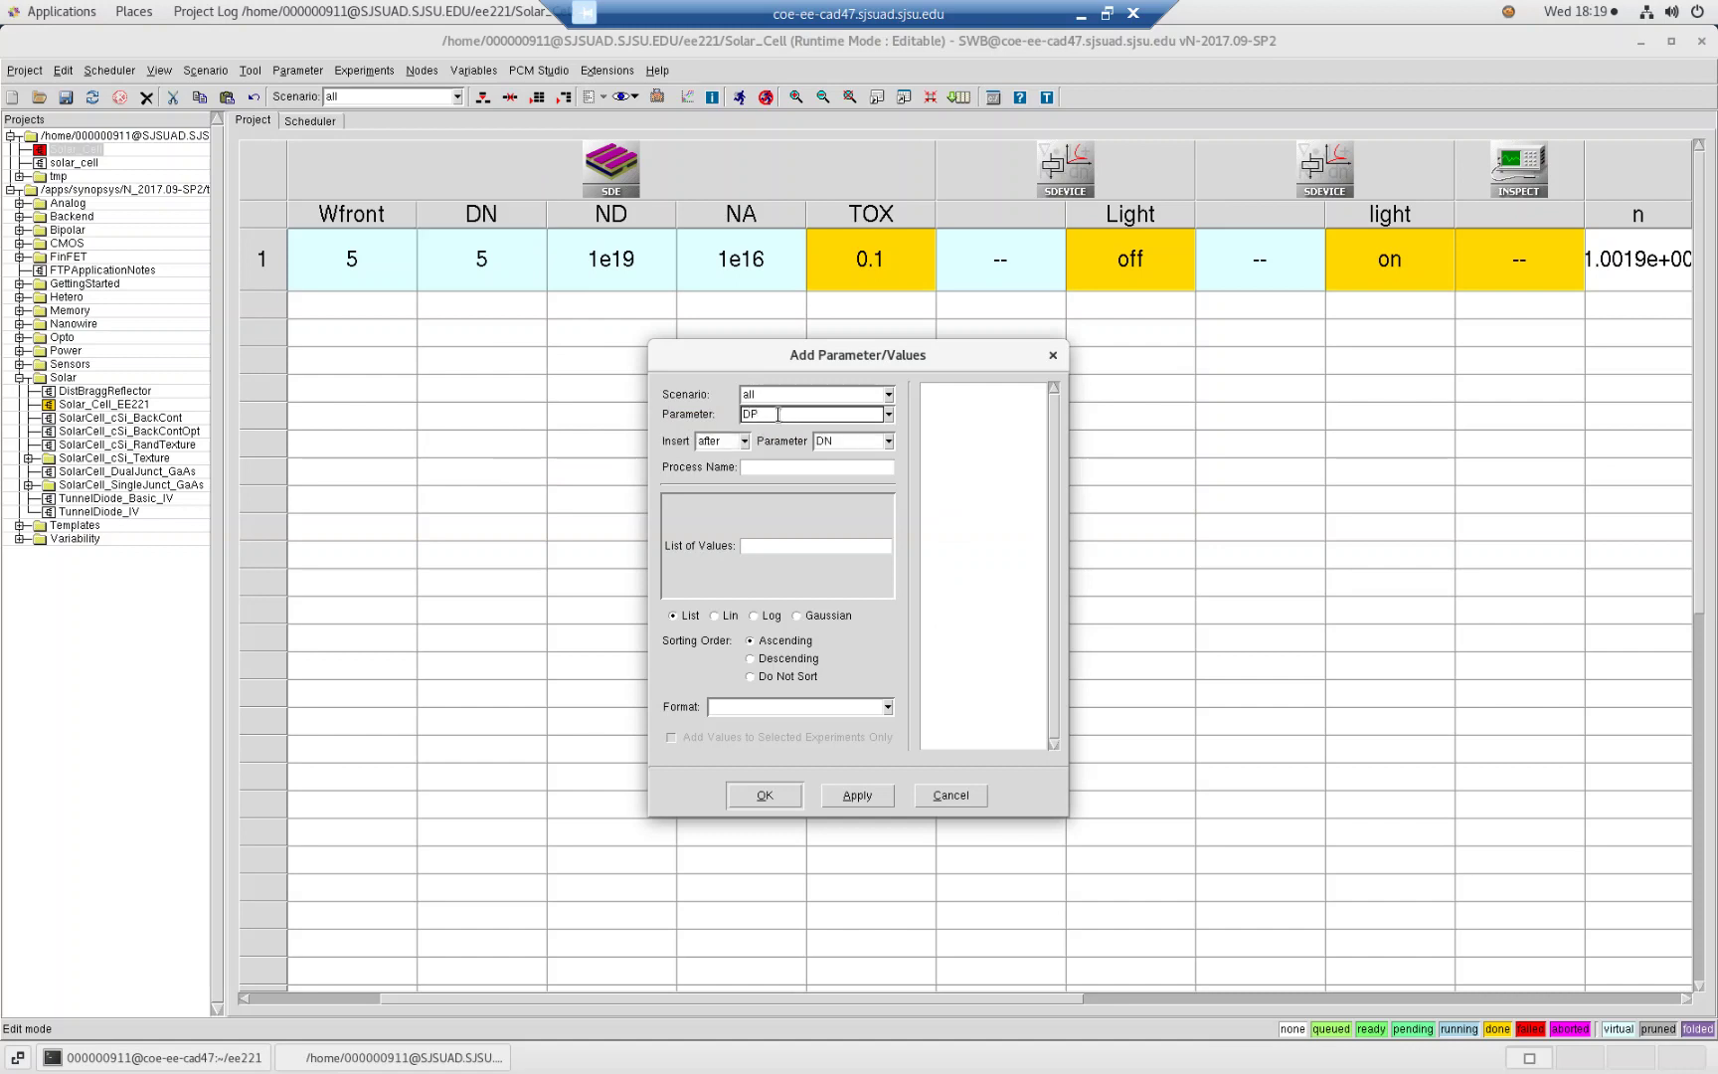
pyautogui.click(801, 545)
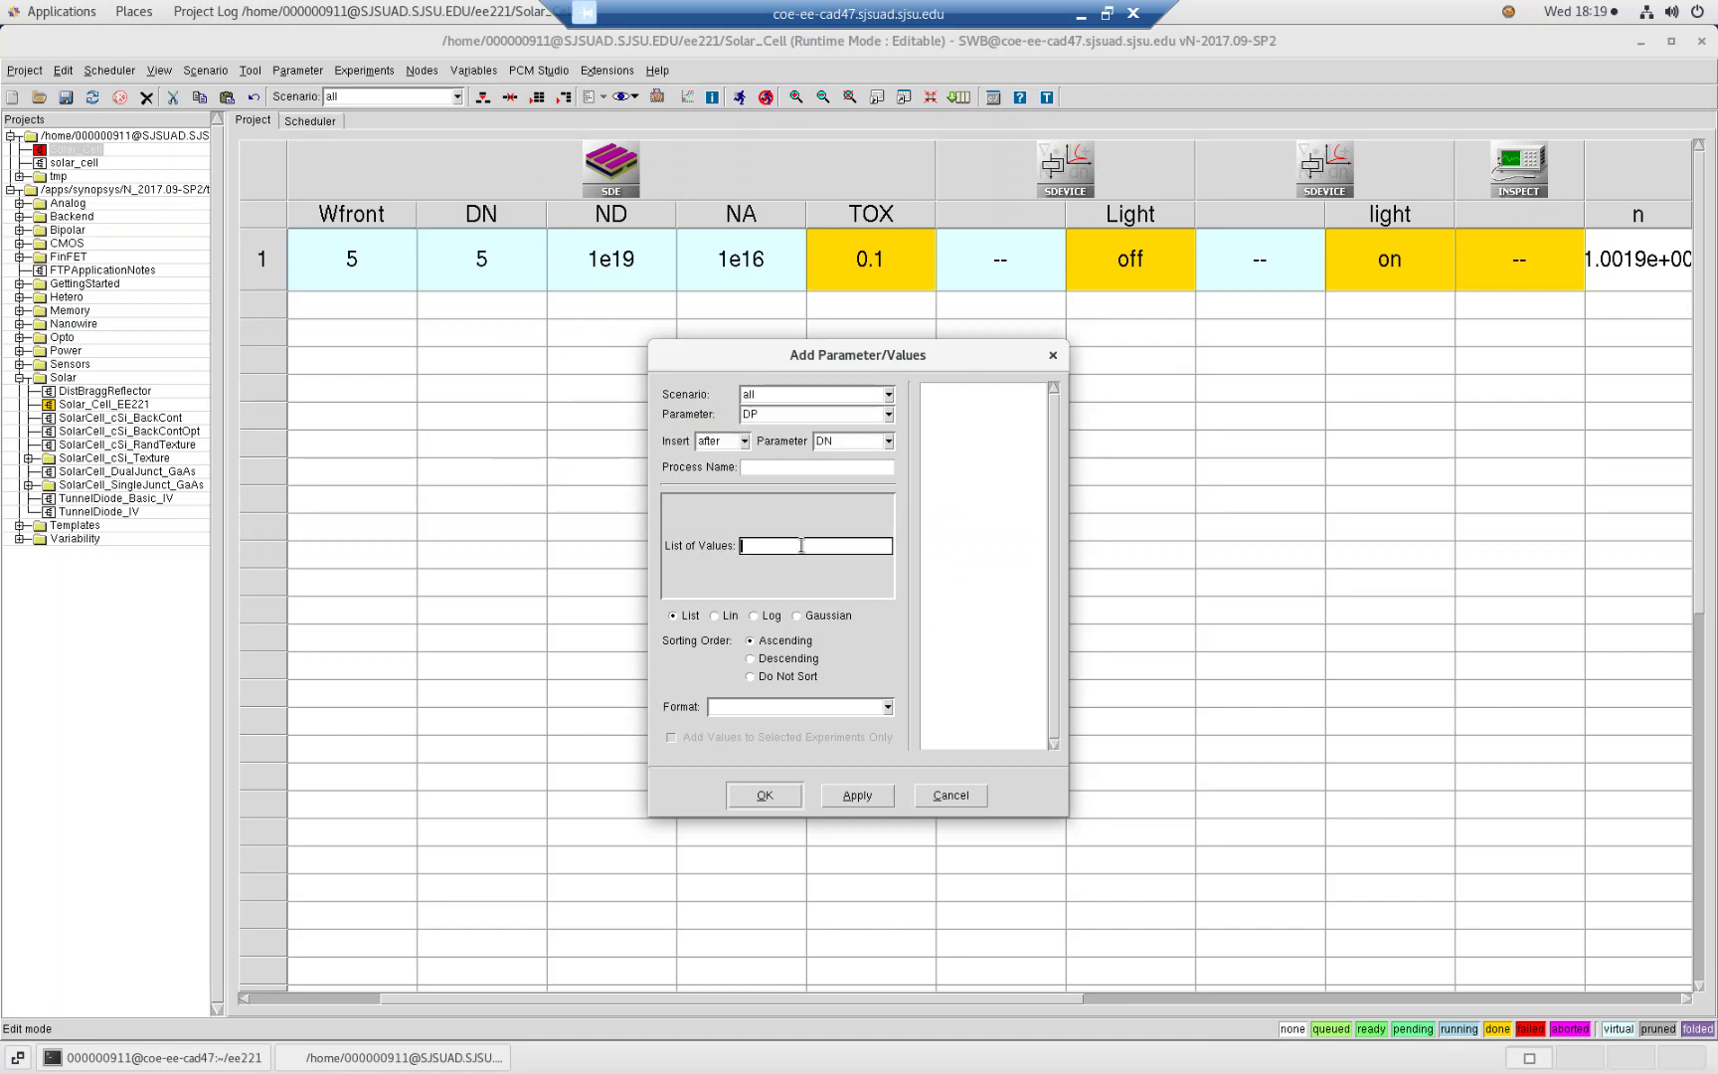
pyautogui.write('5')
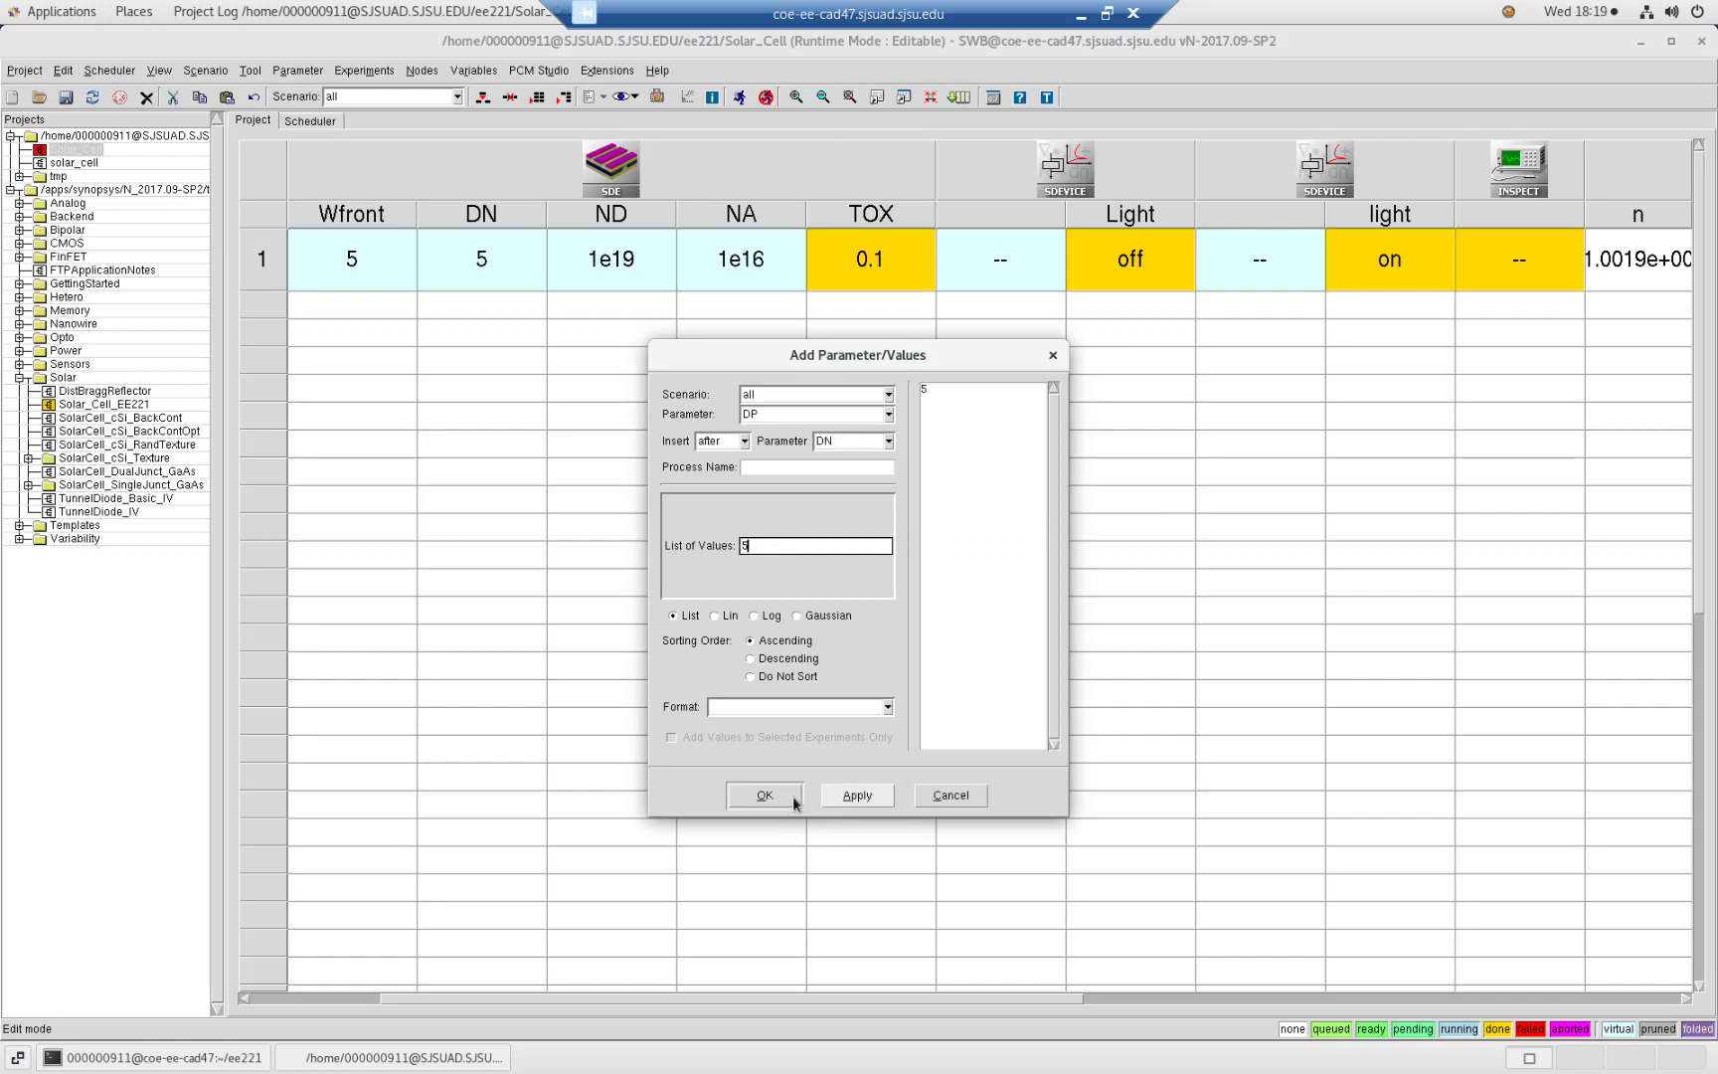
pyautogui.click(852, 796)
pyautogui.click(944, 795)
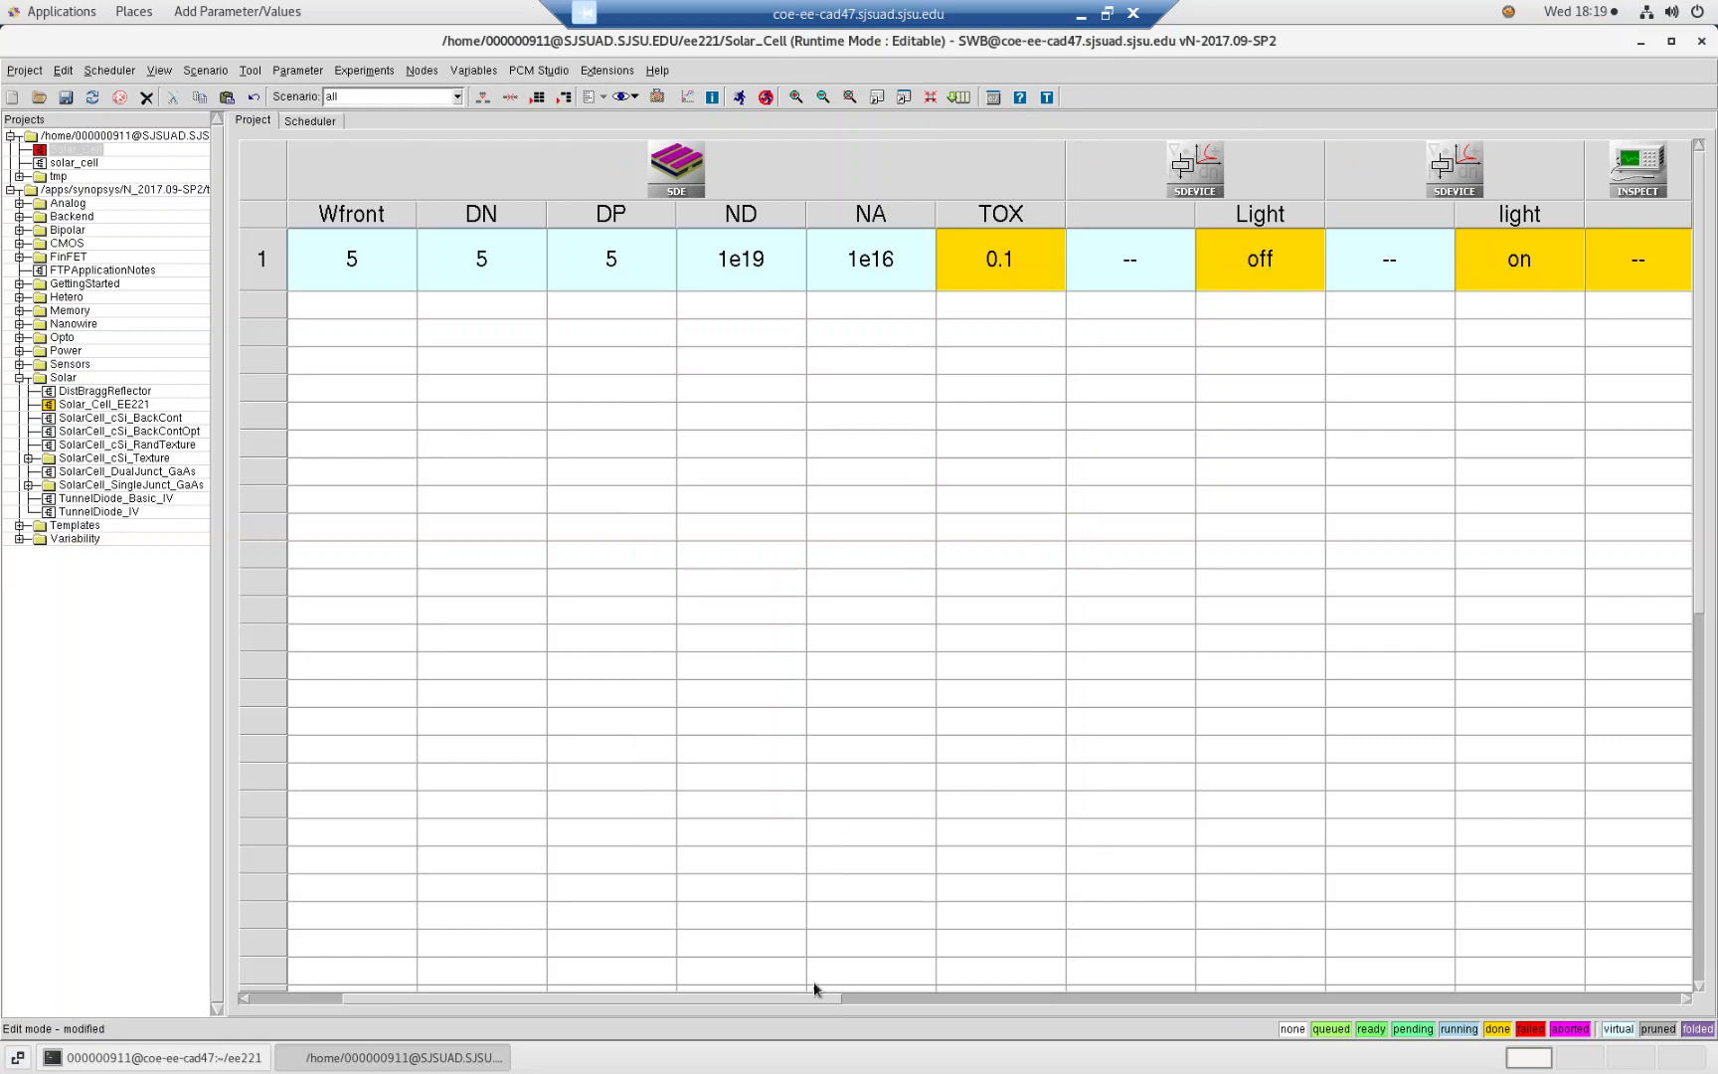
# Review the single run's results, including FF 8.1250e+01, then minimize the remote session
pyautogui.moveTo(813, 997); pyautogui.dragTo(1177, 1004)
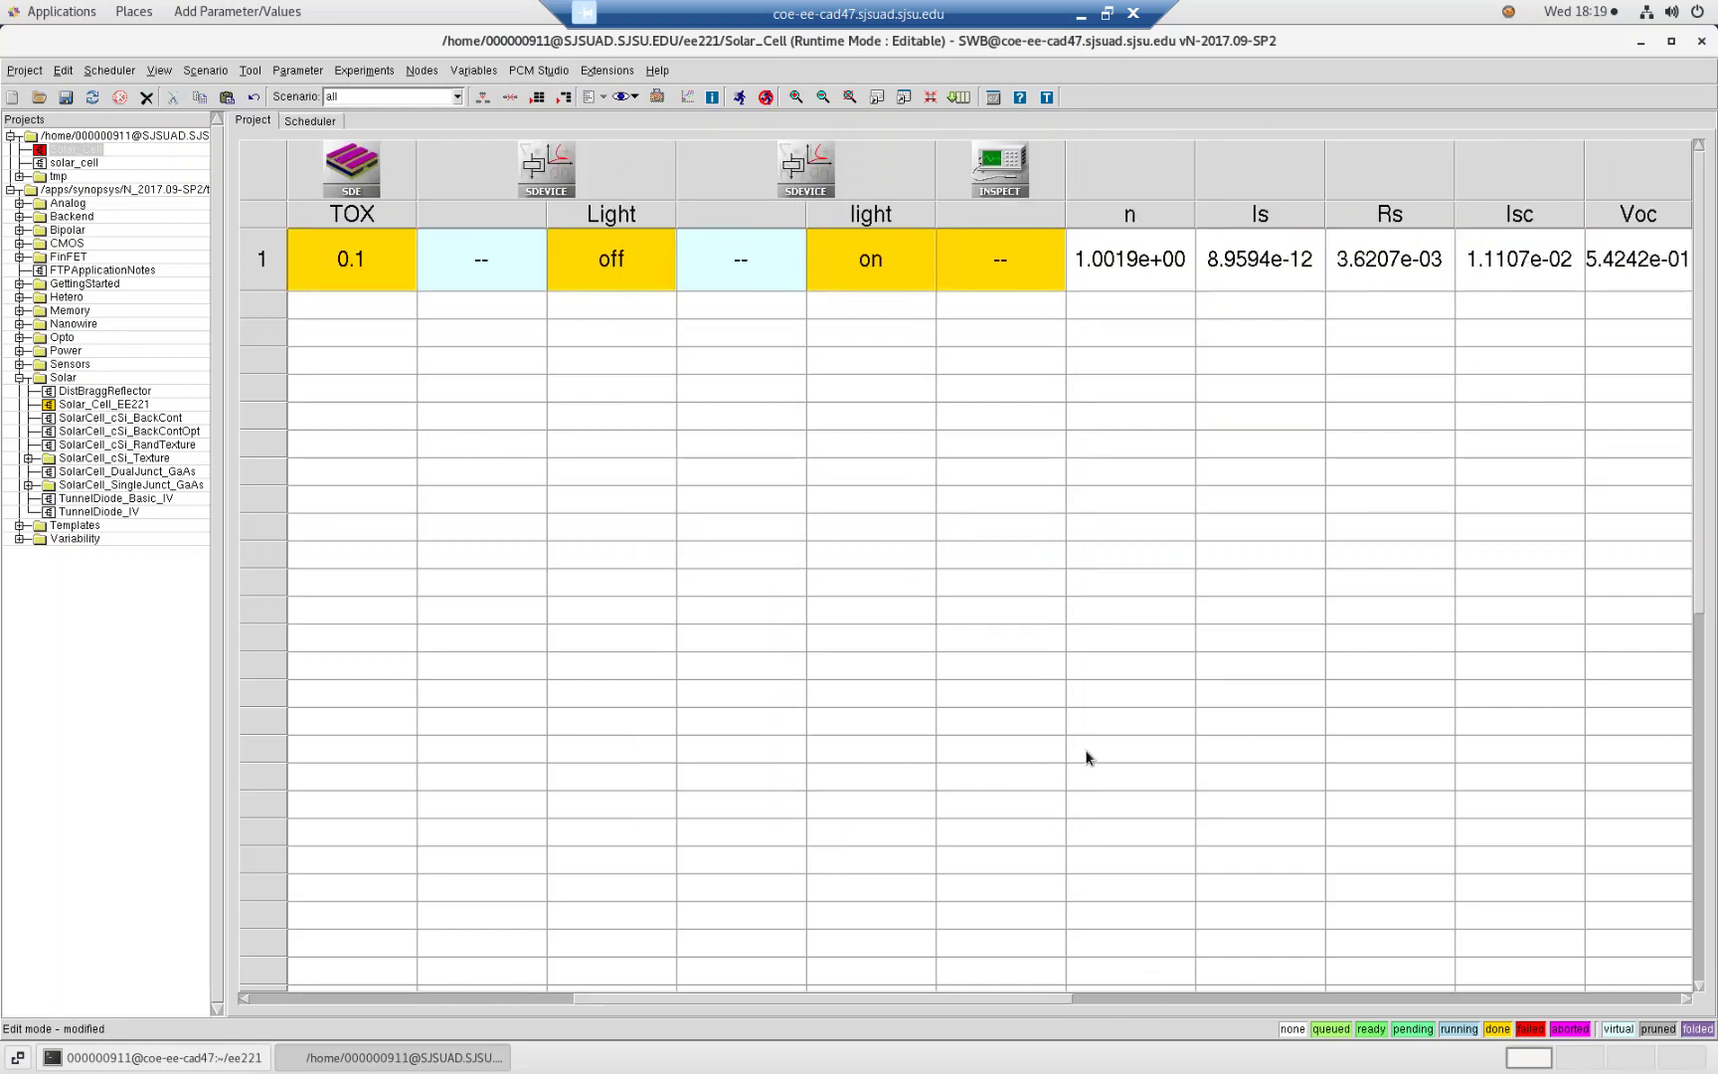
pyautogui.click(1145, 280)
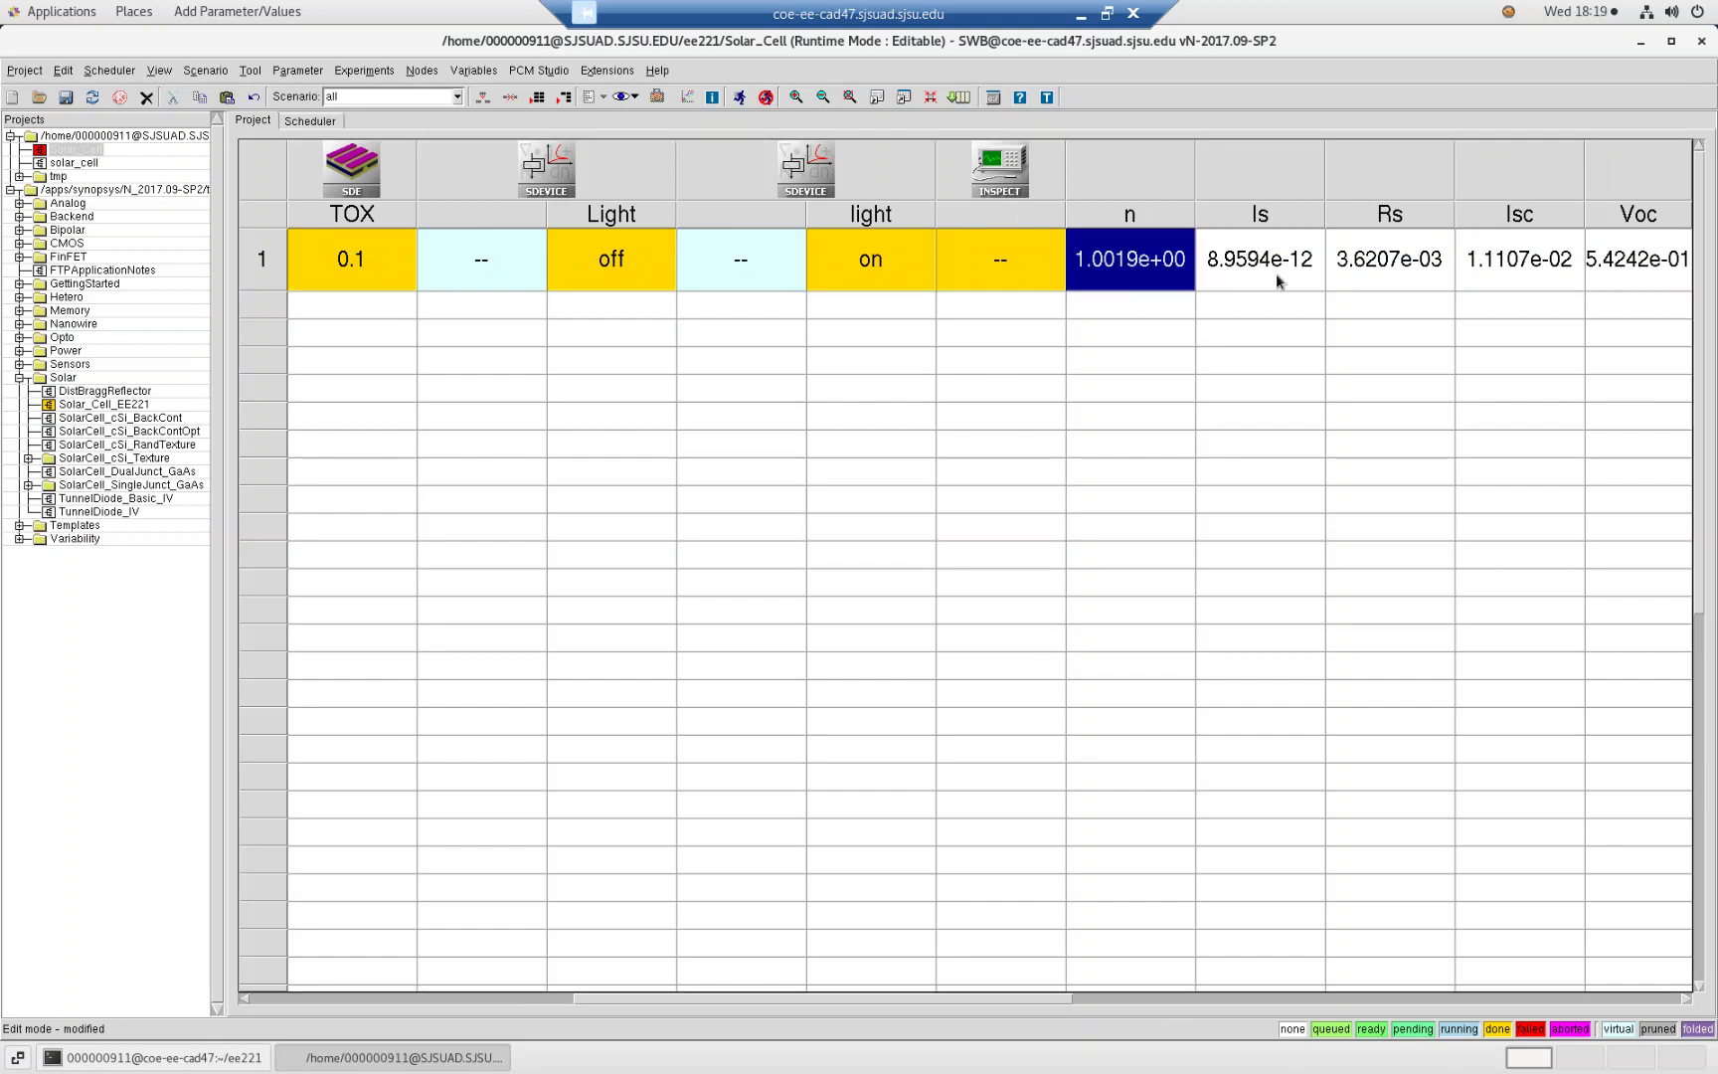
pyautogui.moveTo(1276, 281); pyautogui.dragTo(368, 271)
pyautogui.click(700, 468)
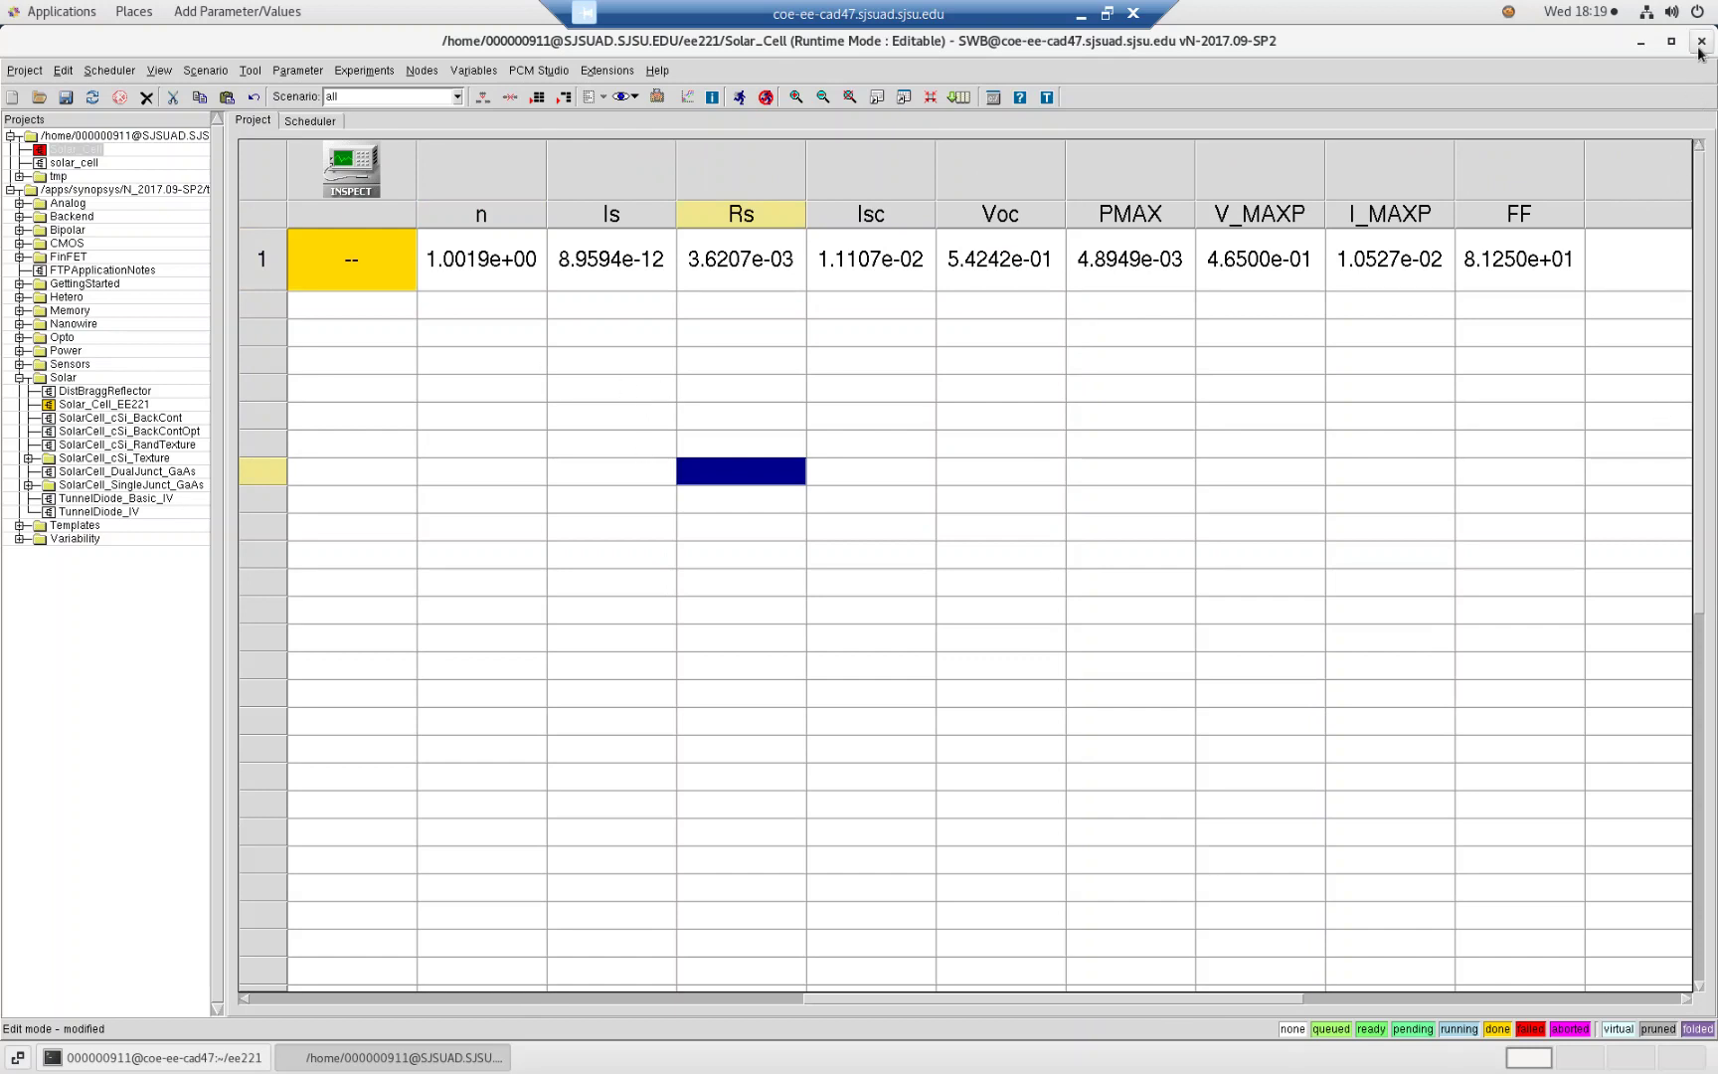
pyautogui.click(1080, 14)
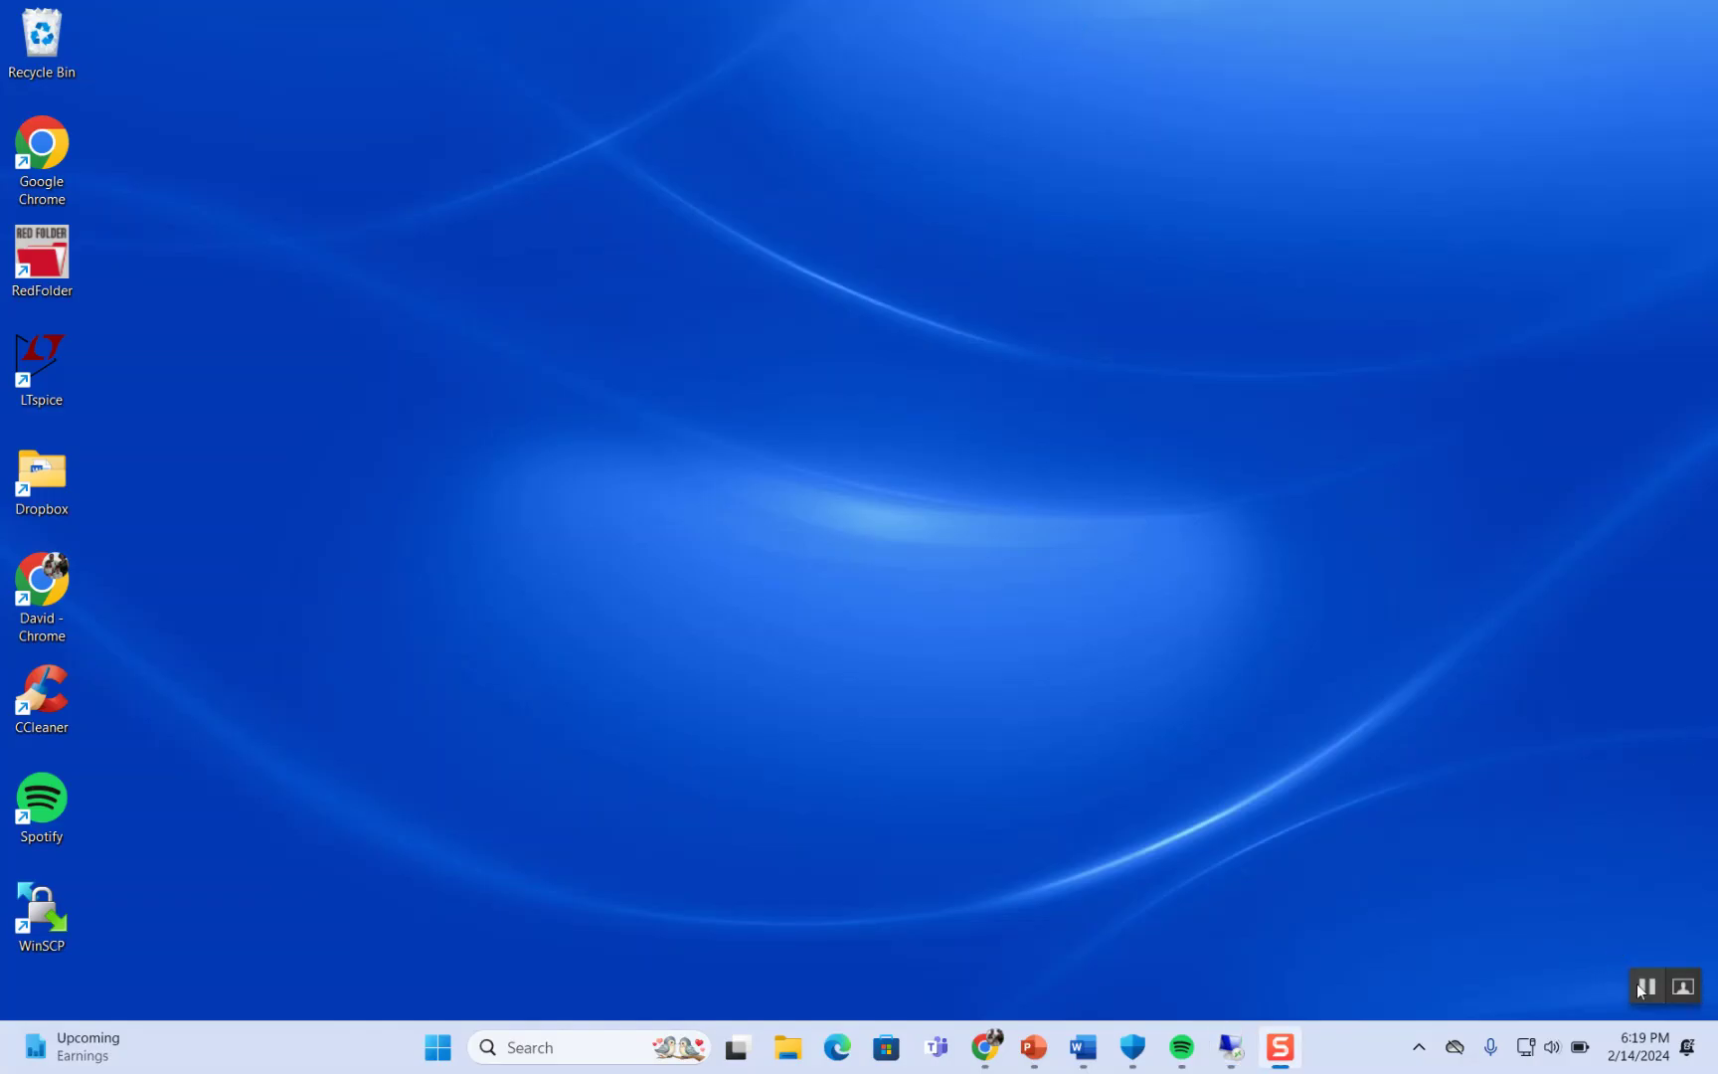